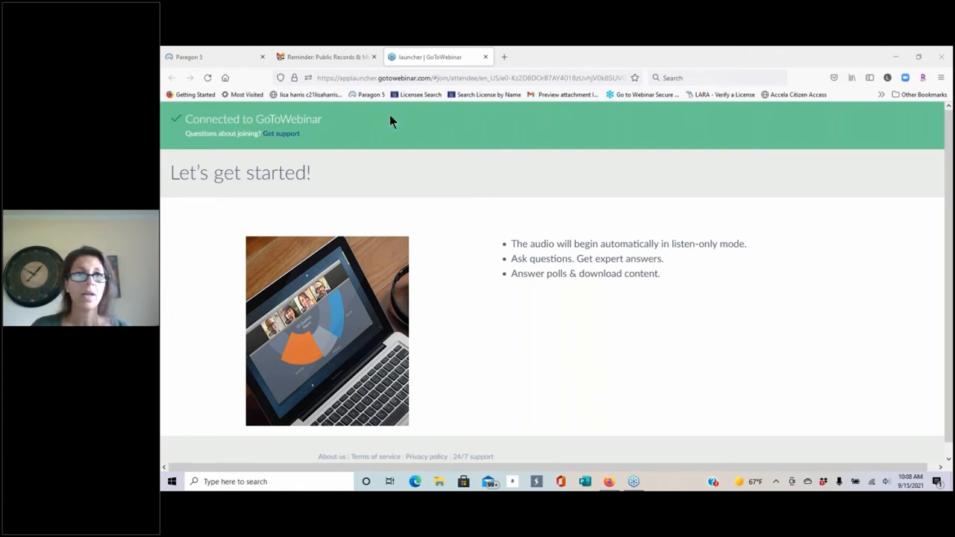
{"action": "left_click", "coordinate": [315, 57]}
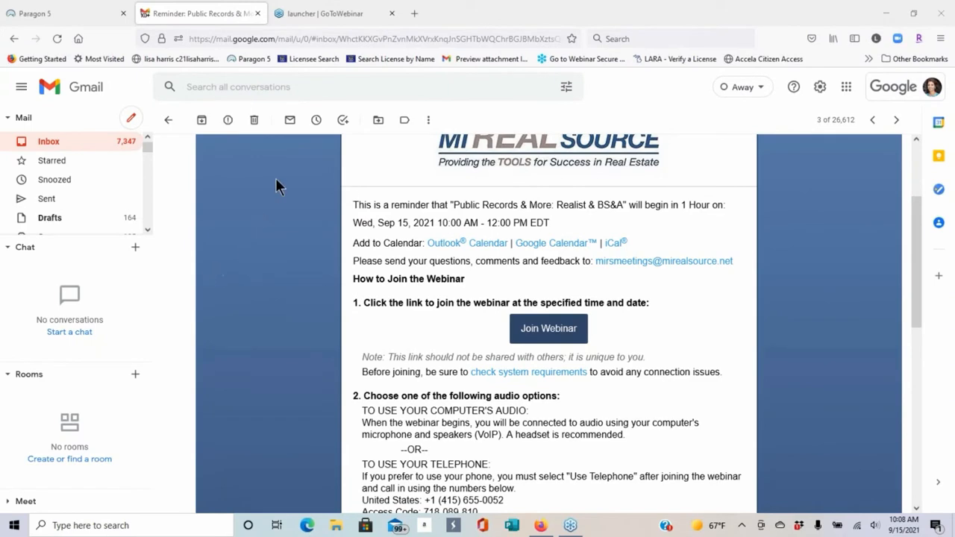
{"action": "left_click", "coordinate": [103, 12]}
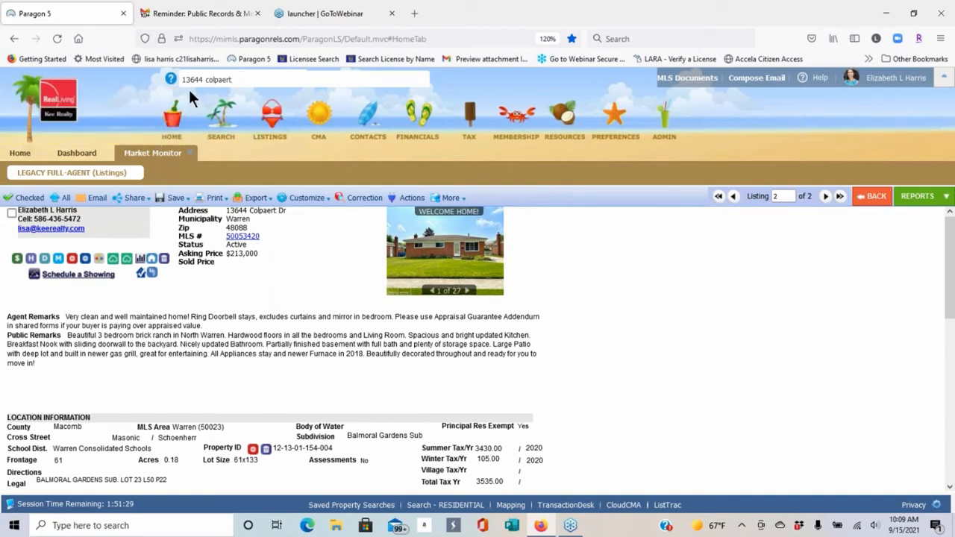
Rerun the quick search for the subject property's street address and review the matching listings
{"action": "left_click", "coordinate": [248, 83]}
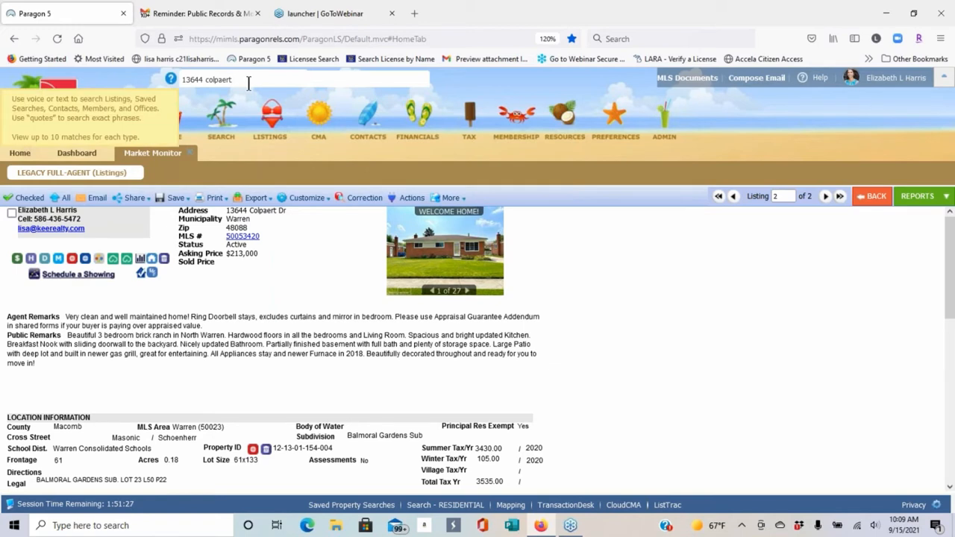
{"action": "key", "text": "BackSpace"}
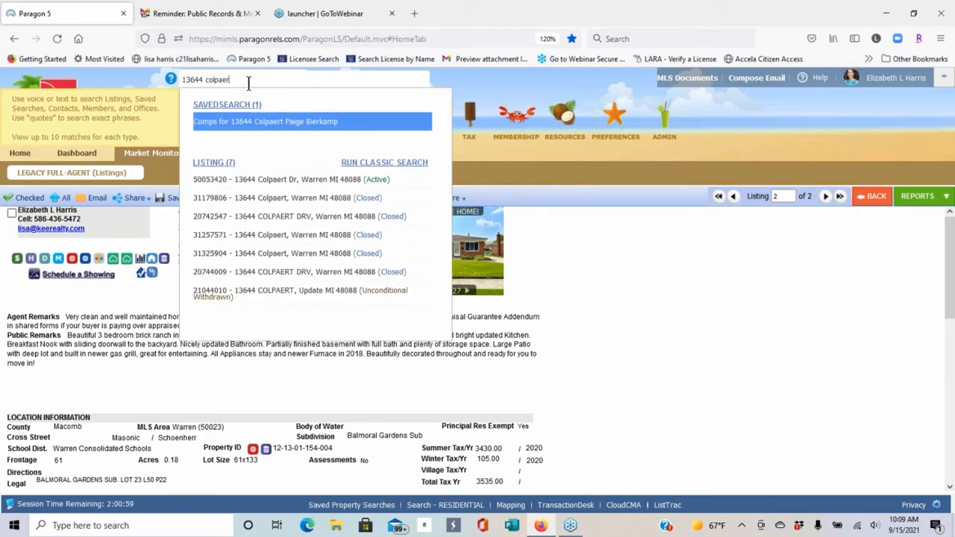
{"action": "type", "text": "t"}
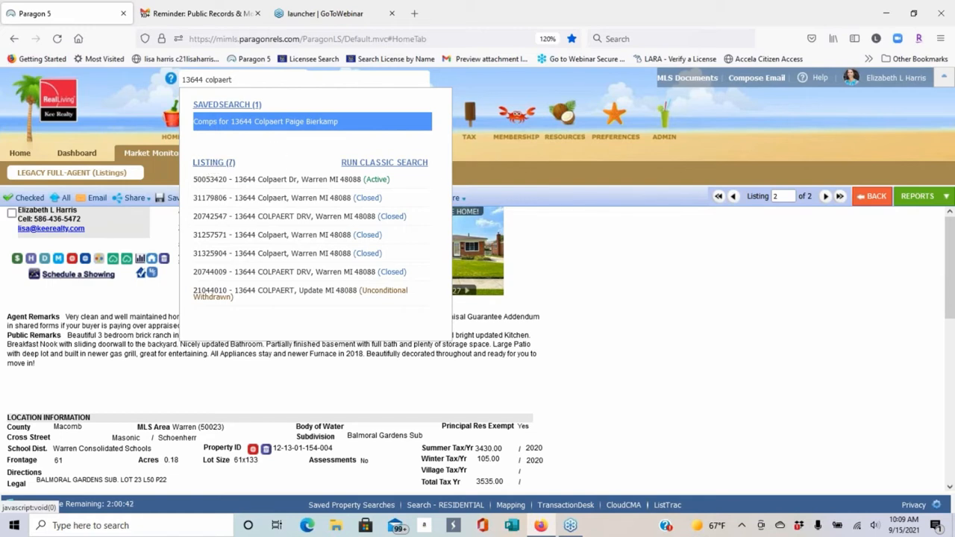
{"action": "left_click", "coordinate": [584, 293]}
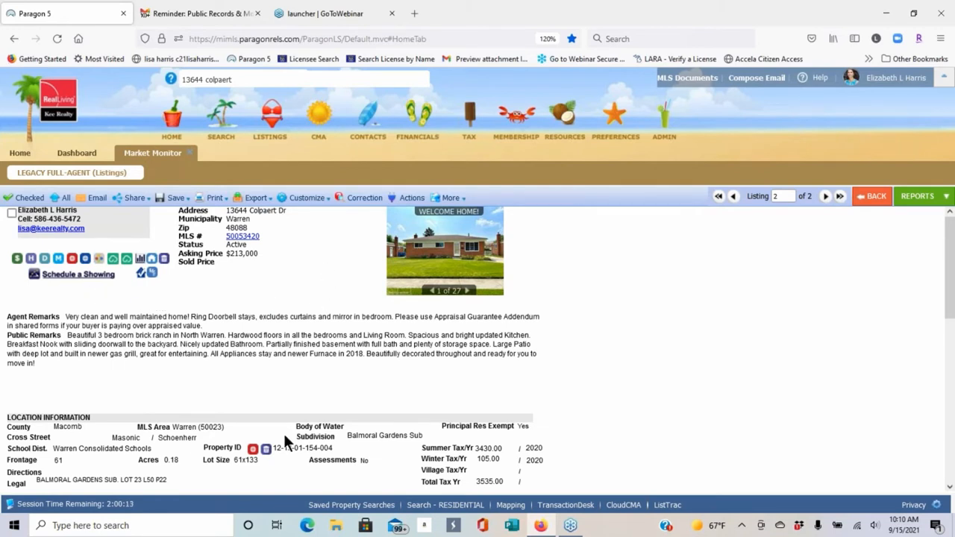
Open the Realist Property Detail report for the active listing in its new browser tab
{"action": "left_click", "coordinate": [72, 265]}
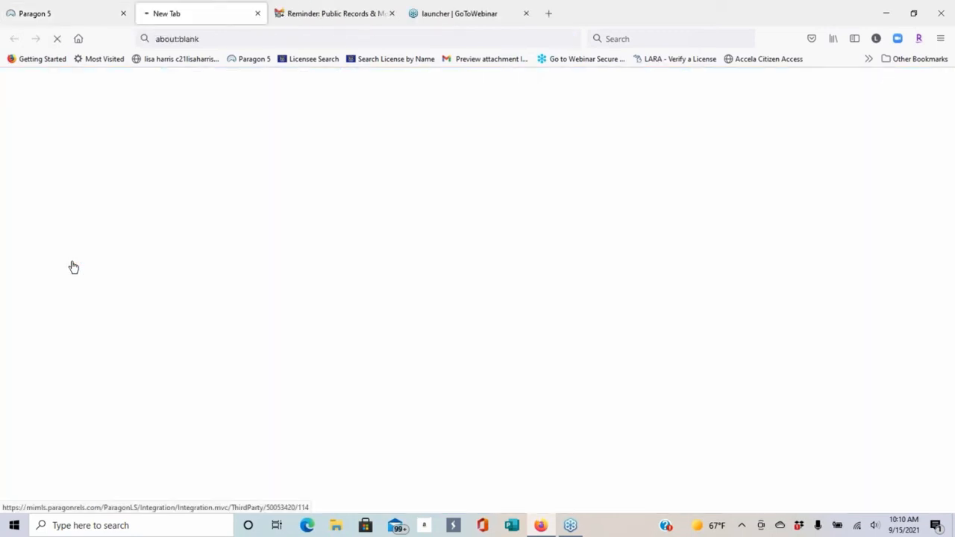
{"action": "left_click", "coordinate": [389, 14]}
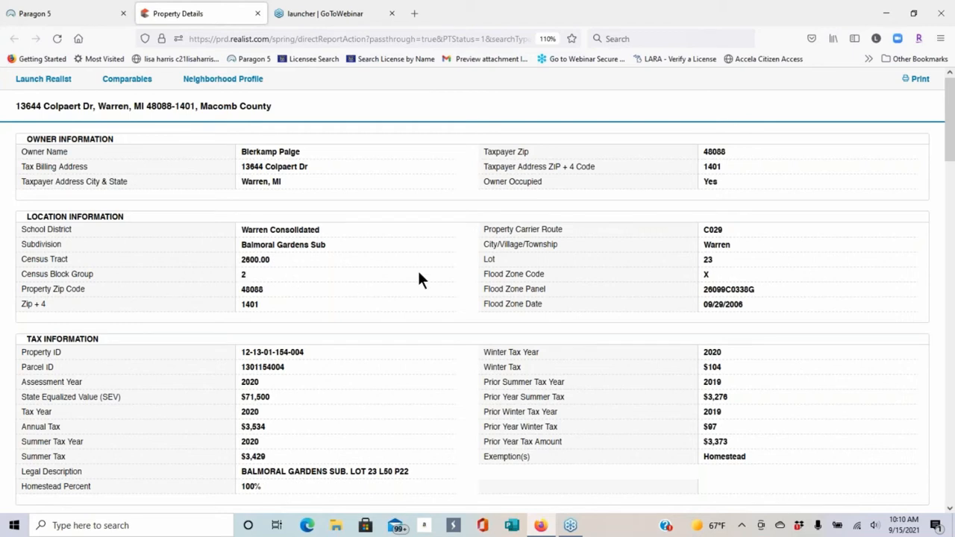
Read through the property report's owner, tax, assessment, characteristics, listing, sales and mortgage history sections
{"action": "scroll", "coordinate": [375, 242], "scroll_direction": "down", "scroll_amount": 2}
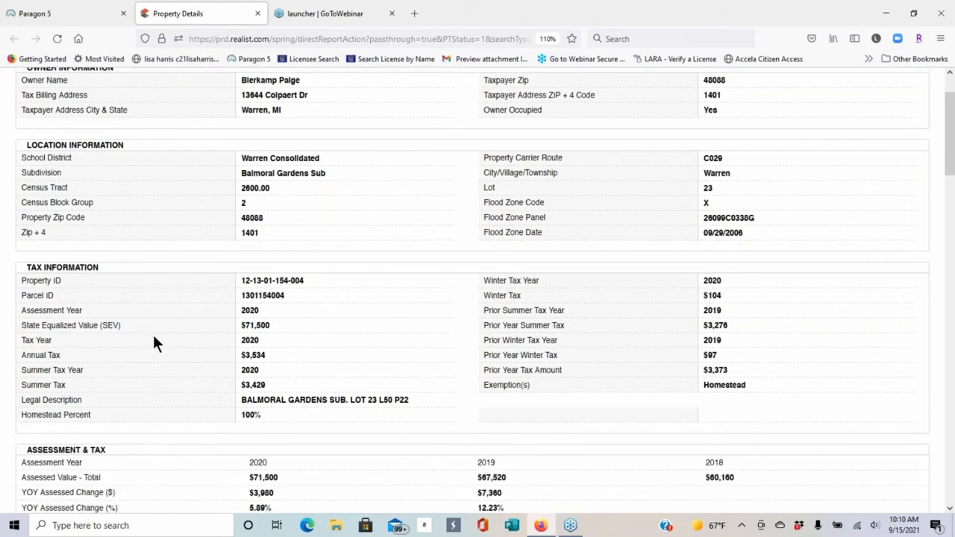
{"action": "scroll", "coordinate": [170, 333], "scroll_direction": "down", "scroll_amount": 4}
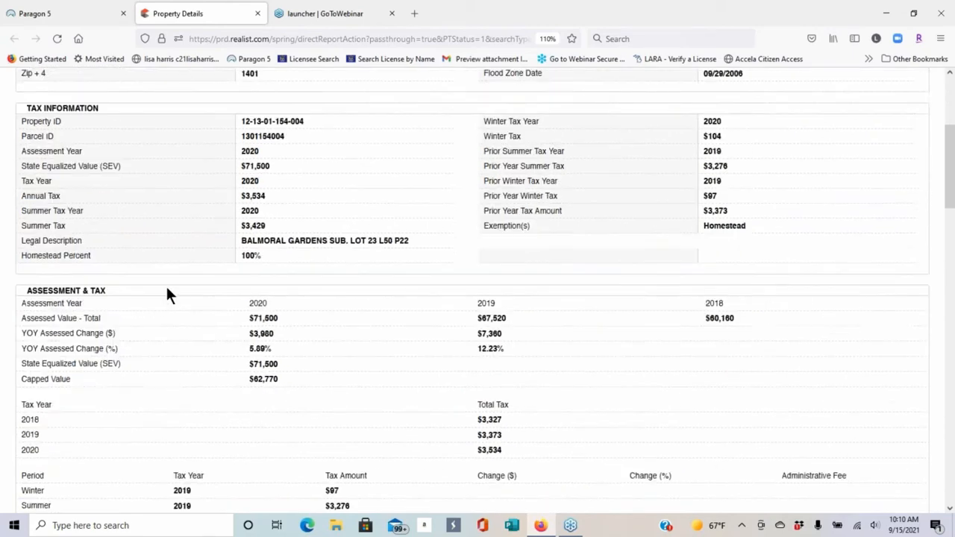
{"action": "scroll", "coordinate": [168, 295], "scroll_direction": "down", "scroll_amount": 2}
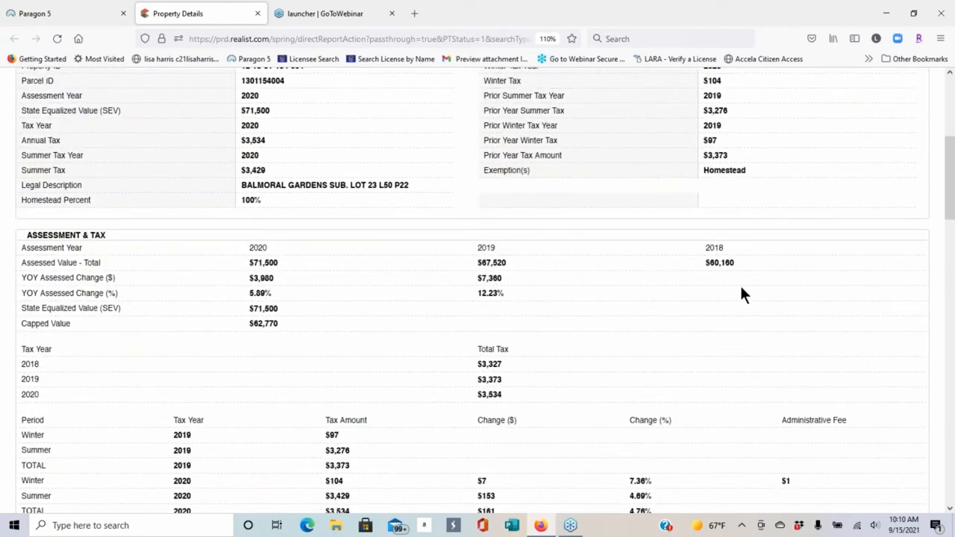
{"action": "scroll", "coordinate": [123, 247], "scroll_direction": "down", "scroll_amount": 9}
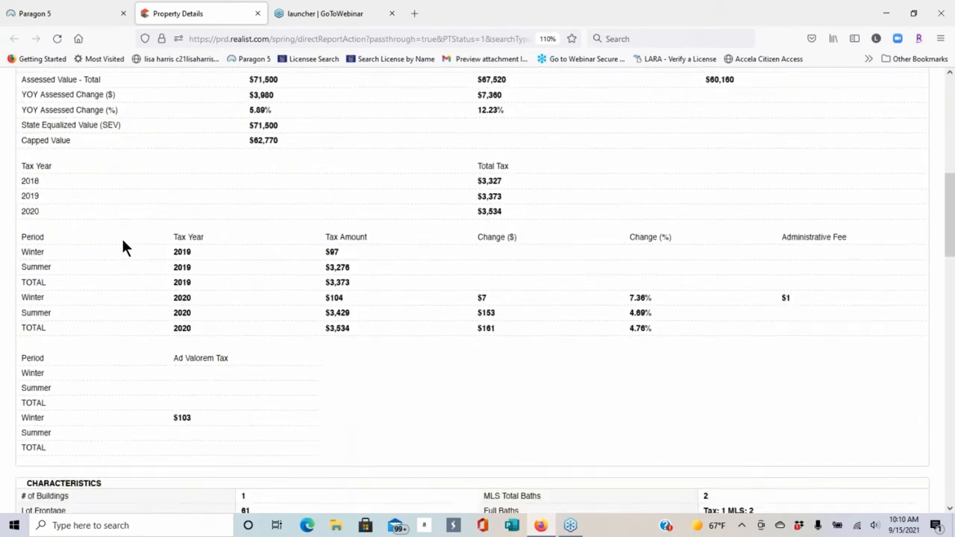
{"action": "scroll", "coordinate": [435, 253], "scroll_direction": "down", "scroll_amount": 4}
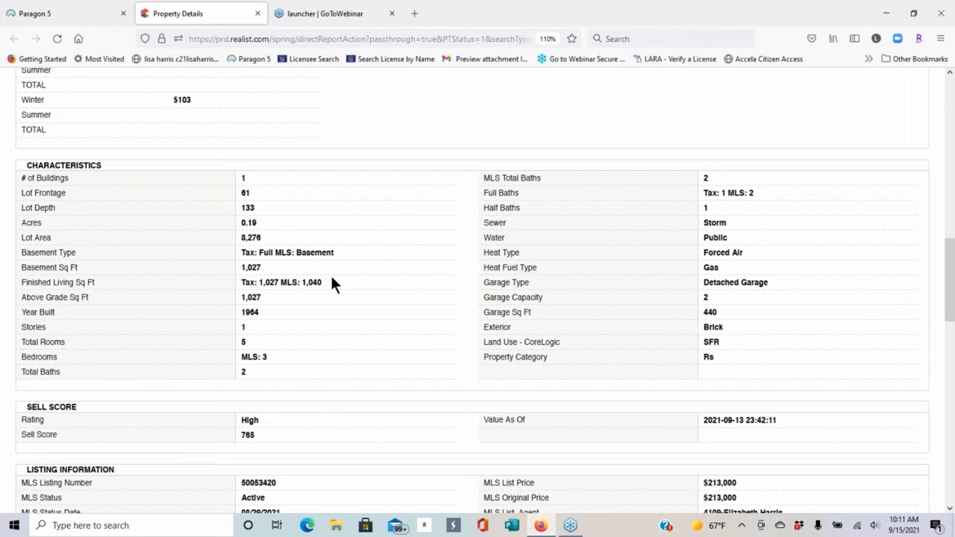
{"action": "scroll", "coordinate": [324, 273], "scroll_direction": "down", "scroll_amount": 2}
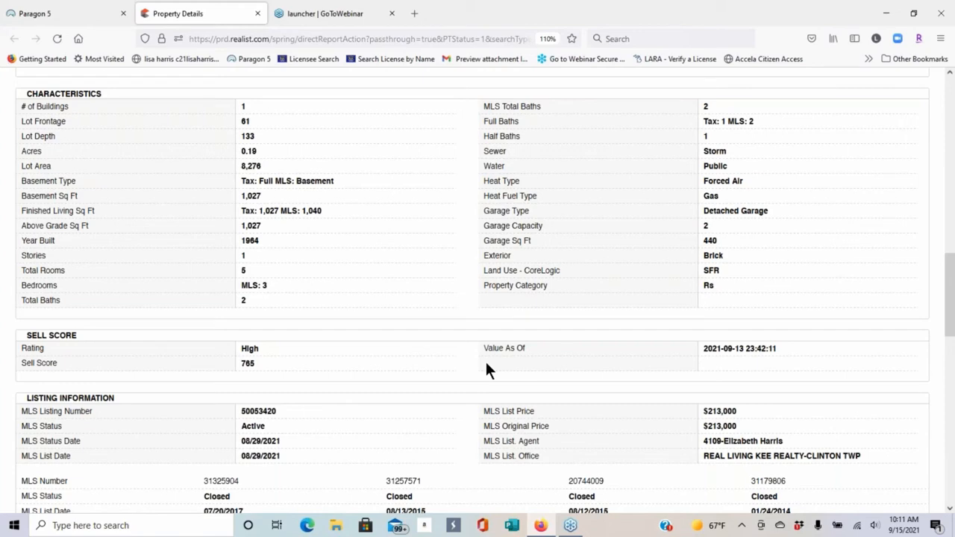
{"action": "scroll", "coordinate": [403, 294], "scroll_direction": "down", "scroll_amount": 4}
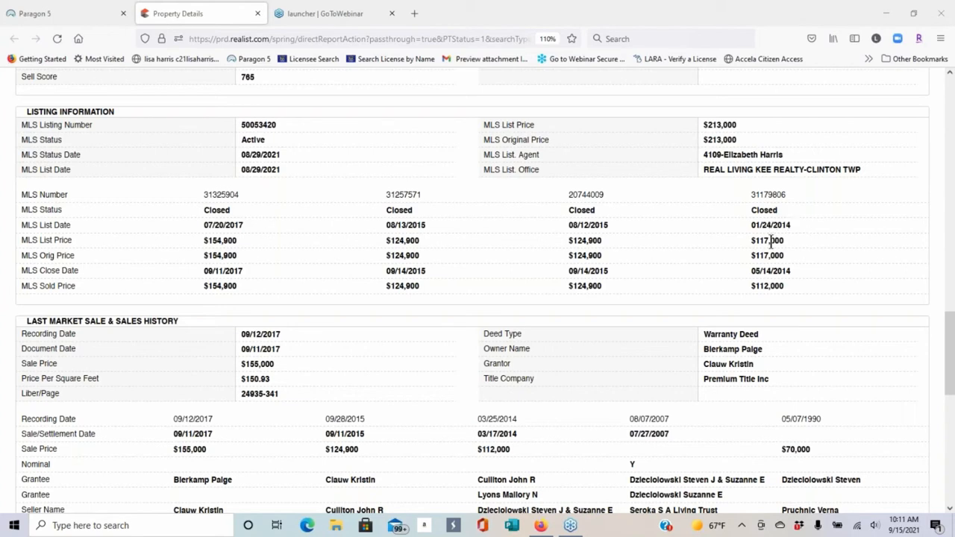
{"action": "scroll", "coordinate": [160, 136], "scroll_direction": "down", "scroll_amount": 6}
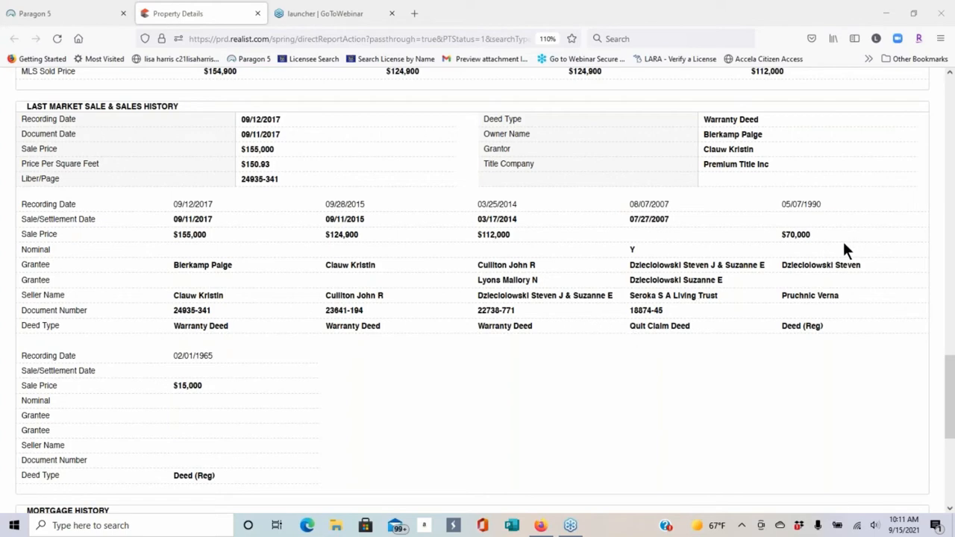
{"action": "scroll", "coordinate": [303, 309], "scroll_direction": "down", "scroll_amount": 6}
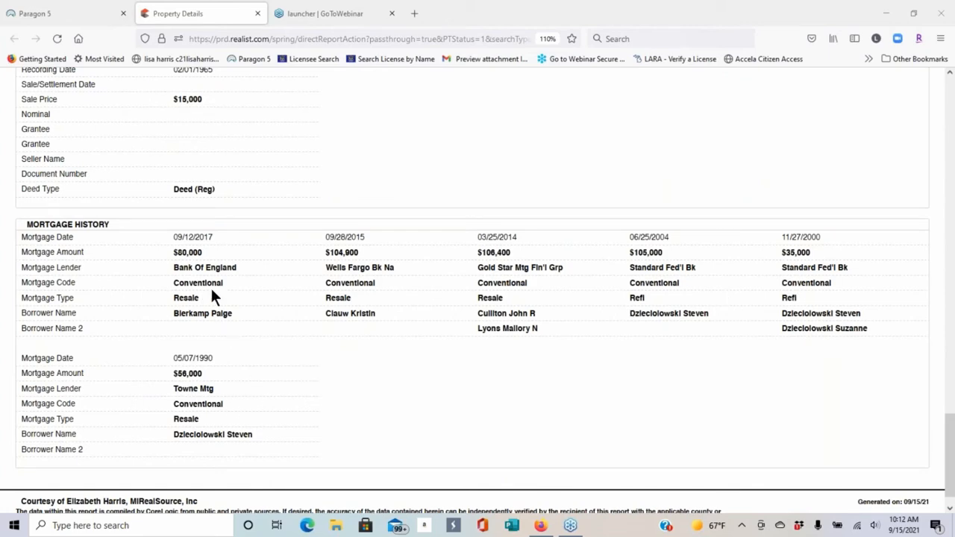
{"action": "scroll", "coordinate": [492, 351], "scroll_direction": "up", "scroll_amount": 10}
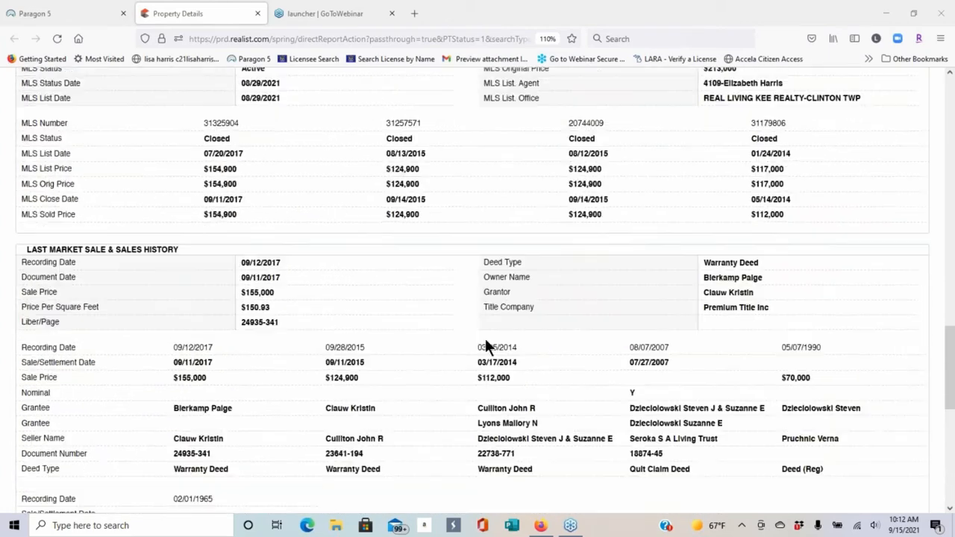
{"action": "scroll", "coordinate": [478, 299], "scroll_direction": "up", "scroll_amount": 3}
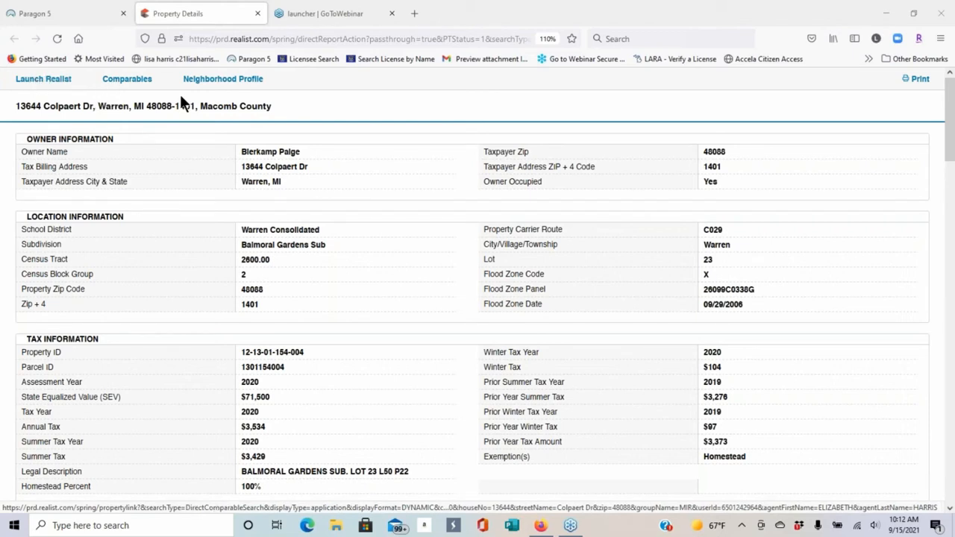
Open the Comparables view for the property and review the map and summary statistics for sale price
{"action": "left_click", "coordinate": [140, 83]}
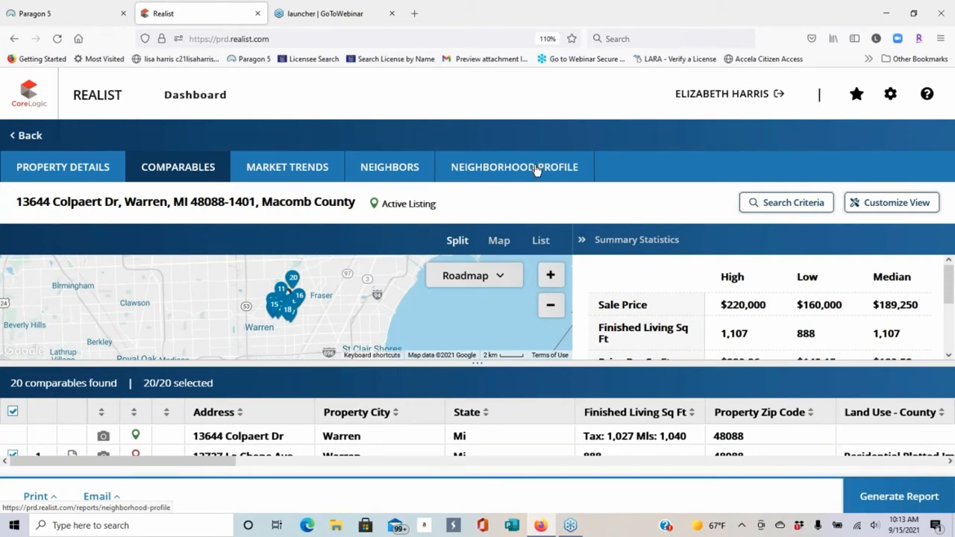
{"action": "left_click", "coordinate": [550, 277]}
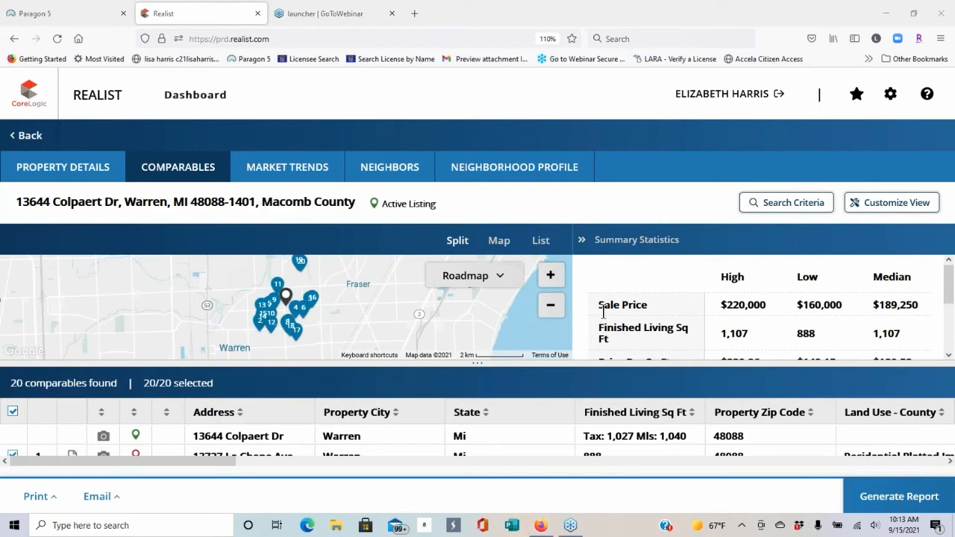
{"action": "scroll", "coordinate": [679, 320], "scroll_direction": "down", "scroll_amount": 2}
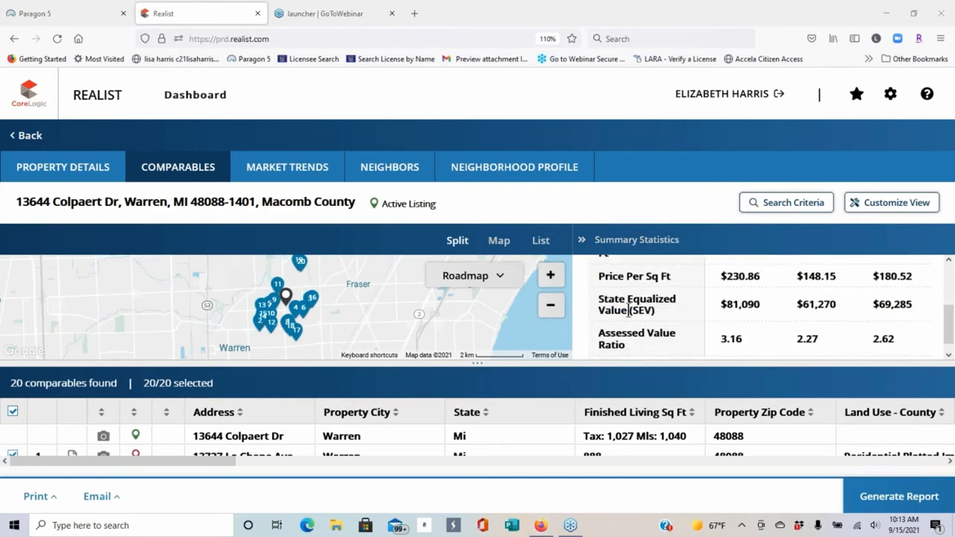
{"action": "scroll", "coordinate": [698, 305], "scroll_direction": "up", "scroll_amount": 3}
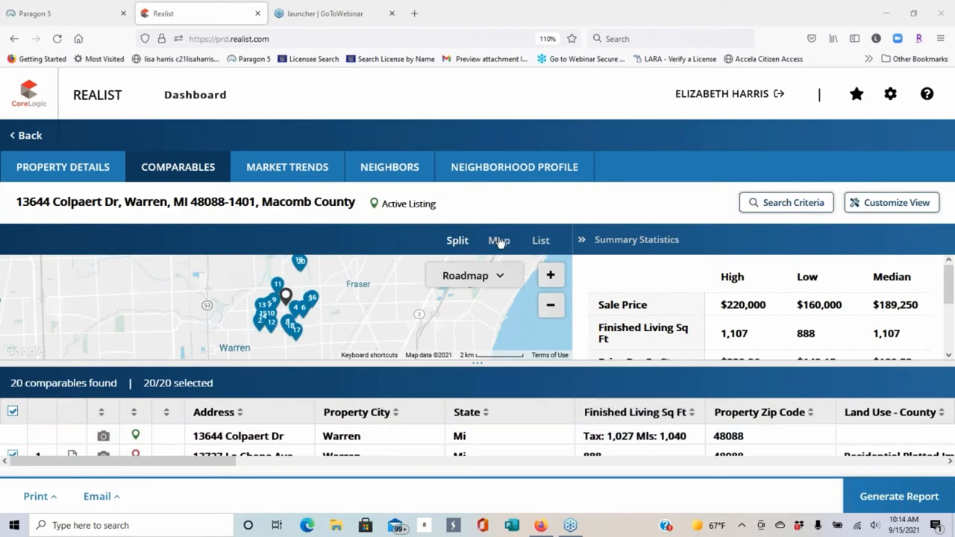
Switch the comparables to list view and scroll across the table to the price columns
{"action": "left_click", "coordinate": [541, 243]}
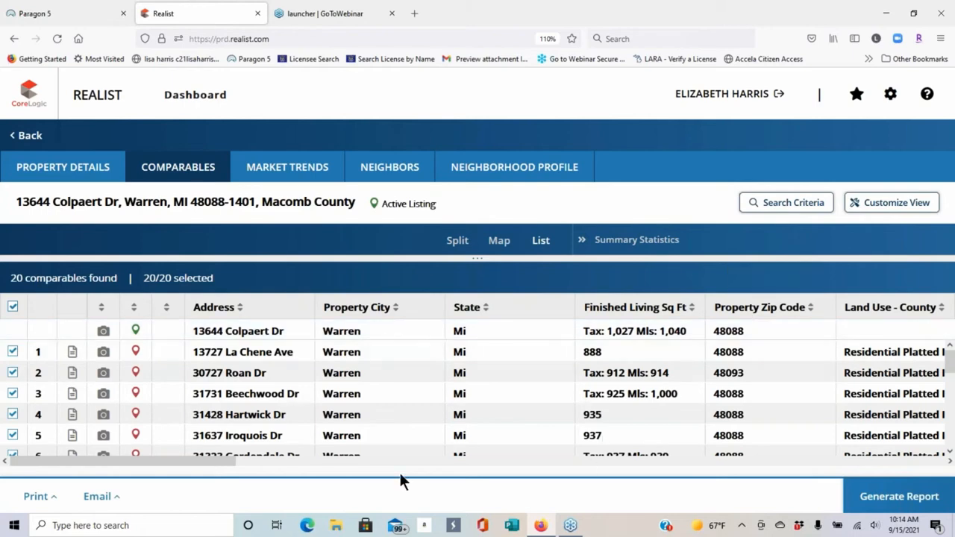
{"action": "left_click_drag", "start_coordinate": [123, 463], "coordinate": [416, 469]}
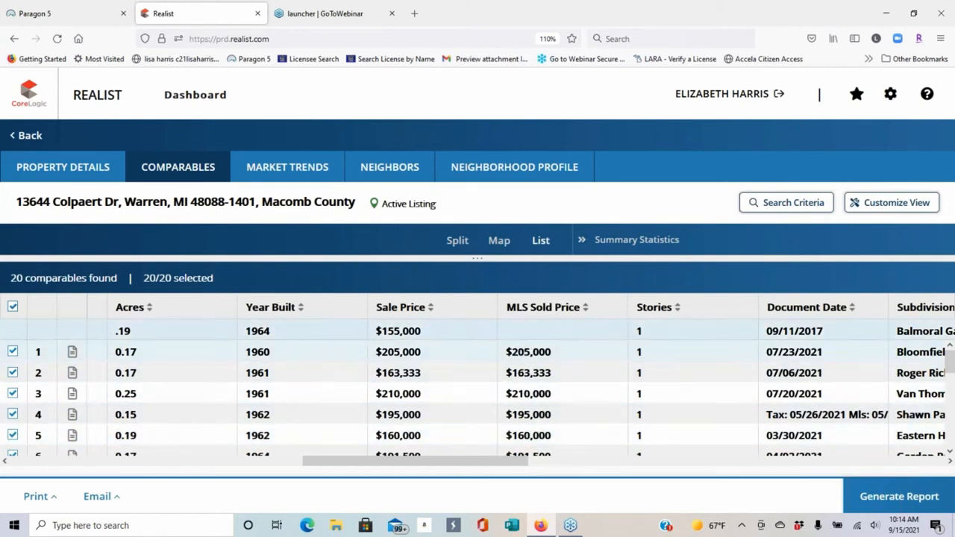
Sort the comparables list by MLS Sold Price in ascending order
{"action": "left_click", "coordinate": [553, 307]}
{"action": "left_click", "coordinate": [553, 307]}
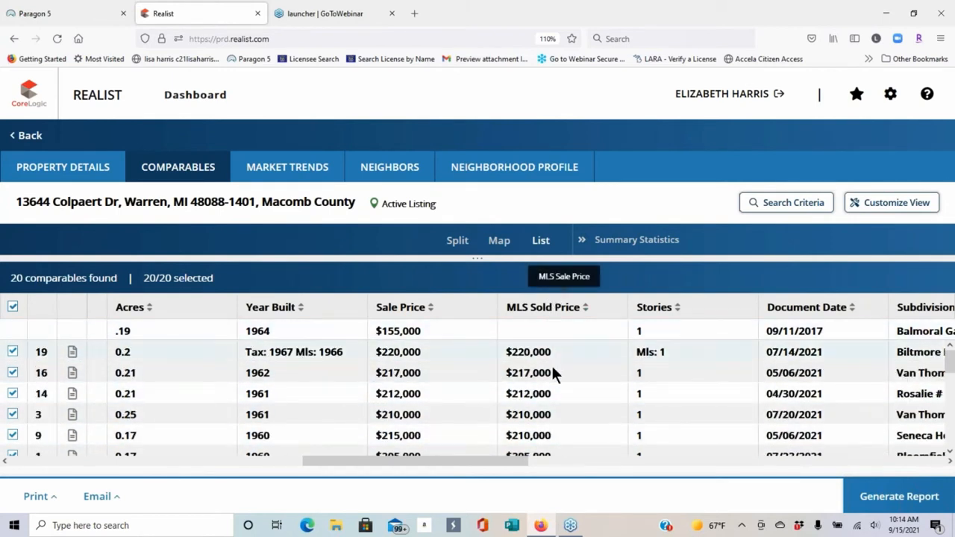
{"action": "left_click", "coordinate": [552, 309]}
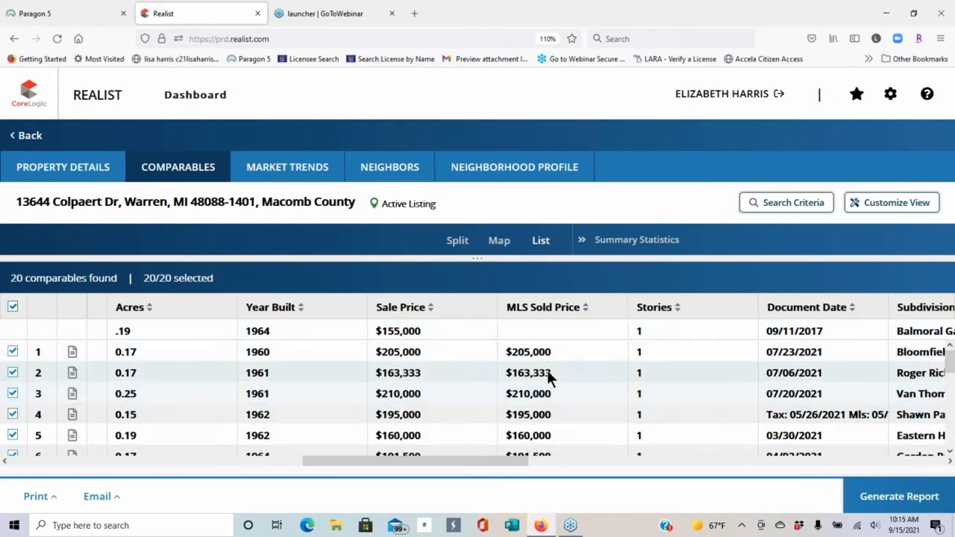
{"action": "scroll", "coordinate": [550, 373], "scroll_direction": "down", "scroll_amount": 2}
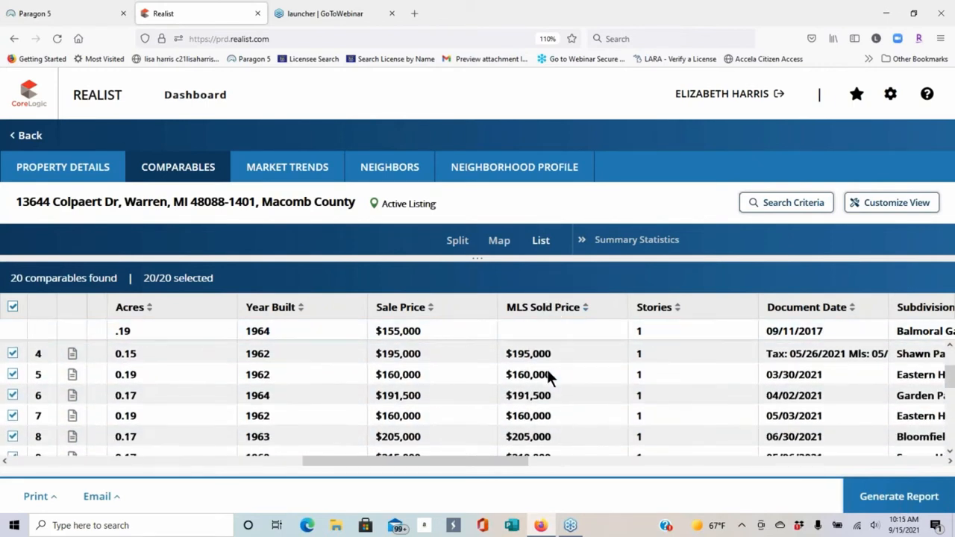
{"action": "left_click", "coordinate": [565, 306]}
{"action": "scroll", "coordinate": [553, 427], "scroll_direction": "down", "scroll_amount": 5}
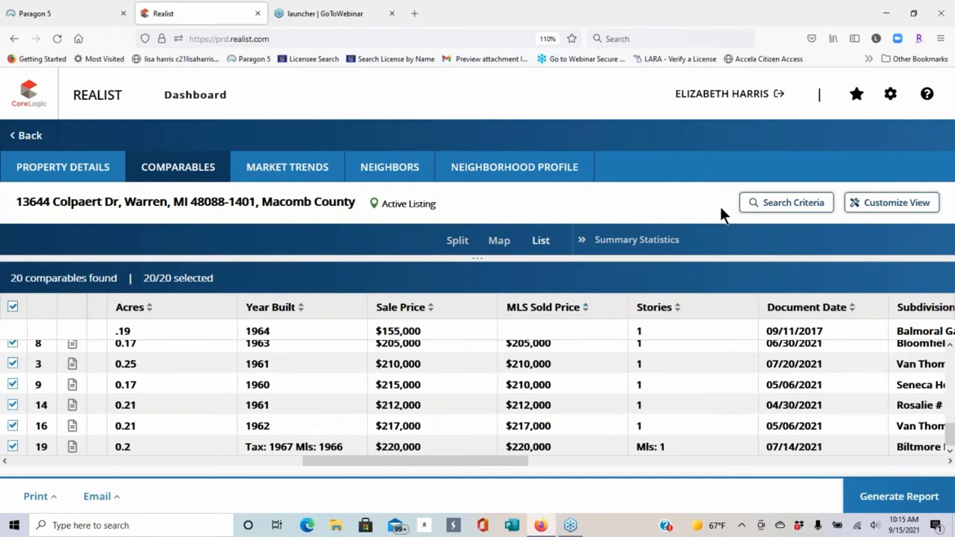
Open the comparables search criteria and review the number-of-comparables and sort method options
{"action": "left_click", "coordinate": [789, 210]}
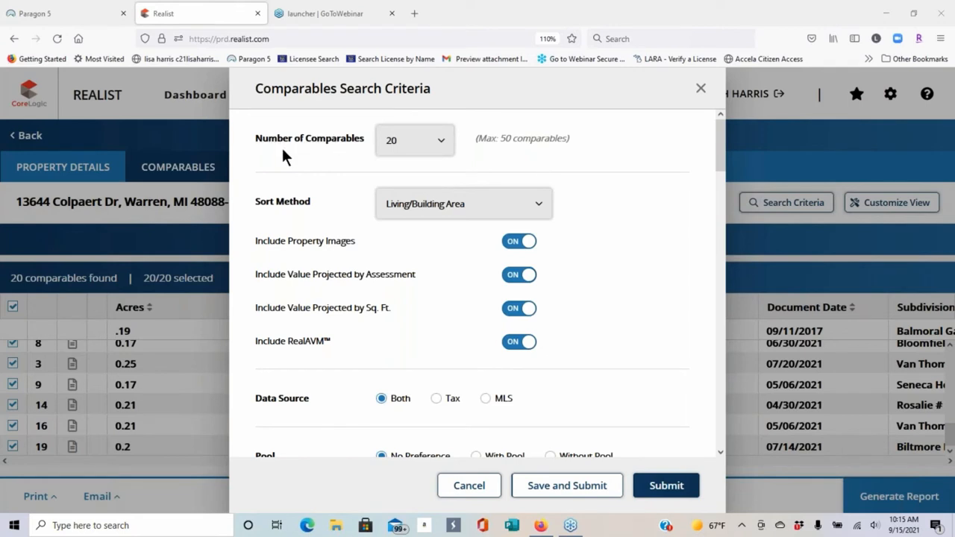
{"action": "left_click", "coordinate": [441, 143]}
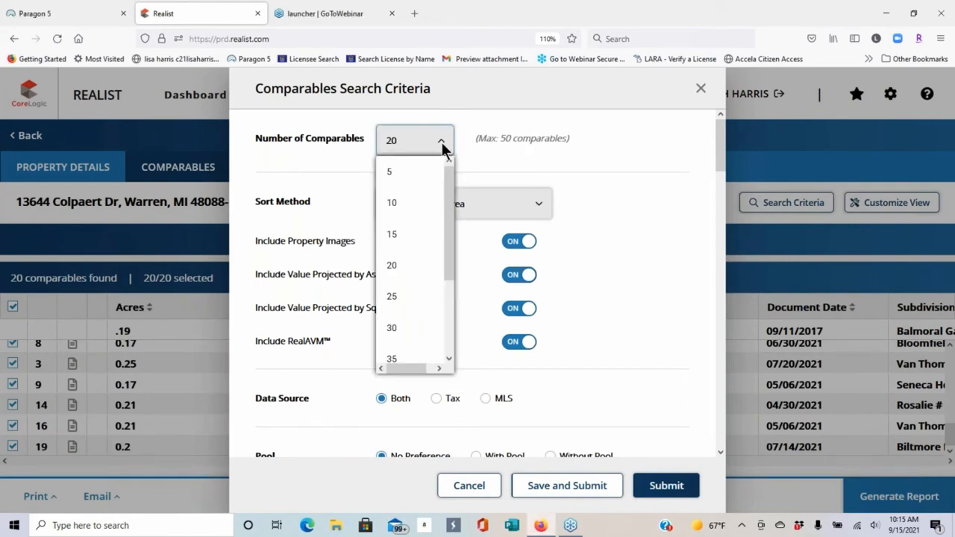
{"action": "left_click_drag", "start_coordinate": [450, 174], "coordinate": [450, 245]}
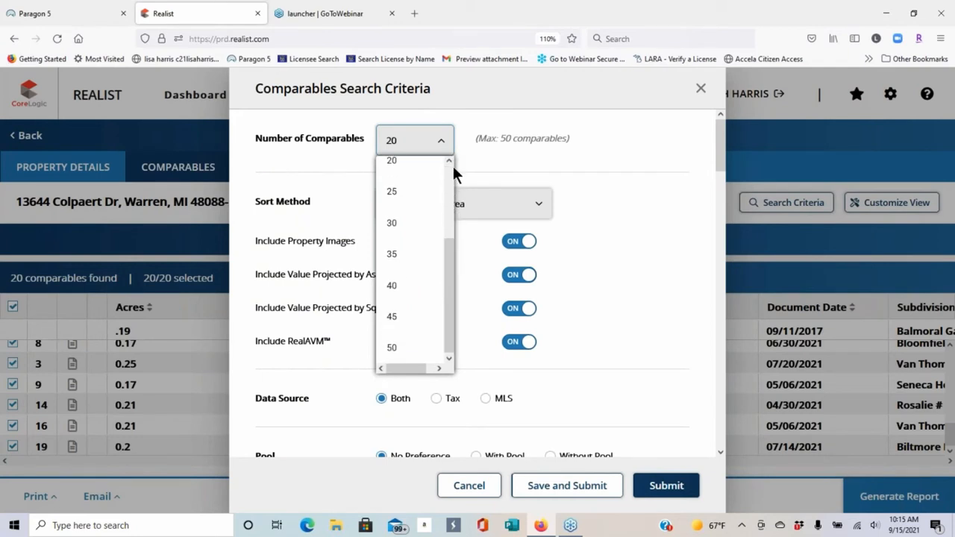
{"action": "left_click", "coordinate": [475, 134]}
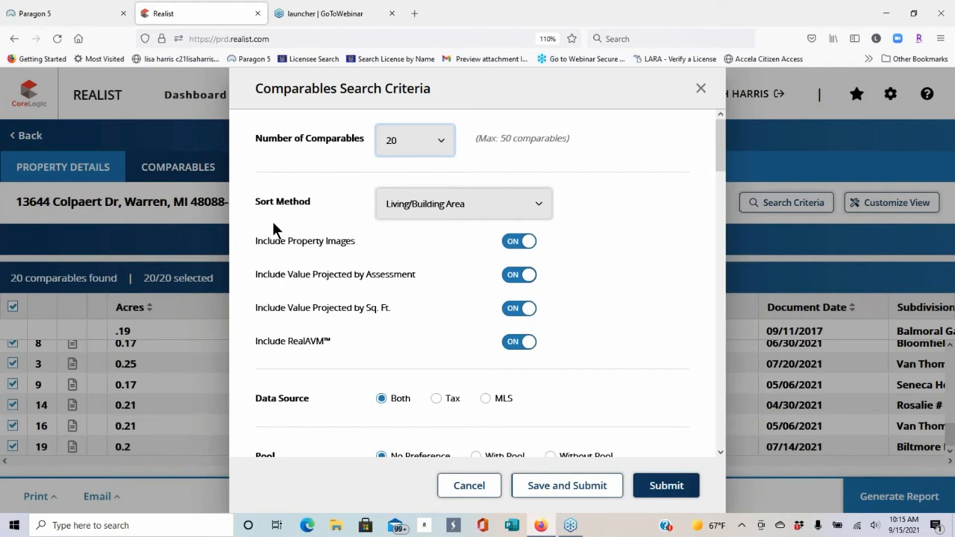
{"action": "left_click", "coordinate": [535, 206]}
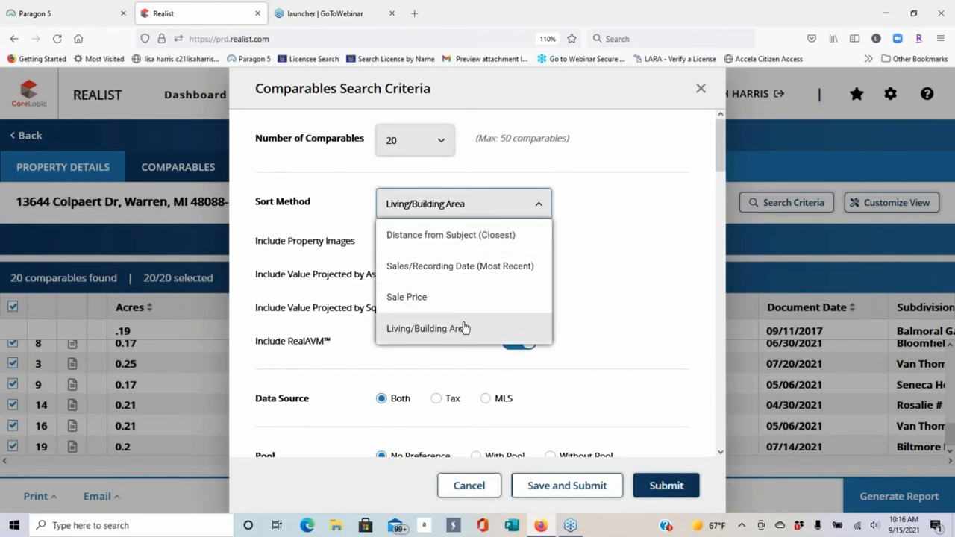
{"action": "left_click", "coordinate": [601, 192]}
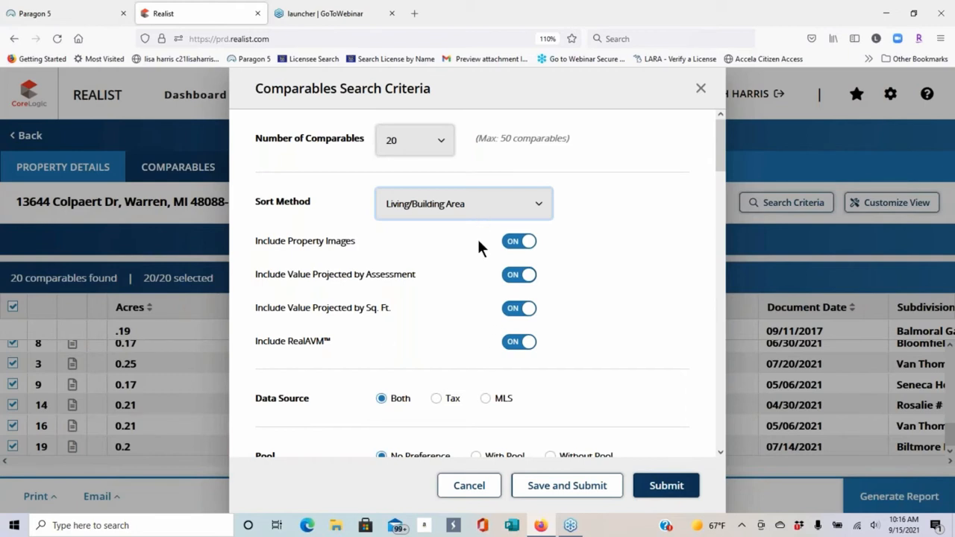
Review the RealAVM, data source, pool and distance-from-subject criteria in the search criteria
{"action": "left_click", "coordinate": [521, 349]}
{"action": "left_click", "coordinate": [518, 348]}
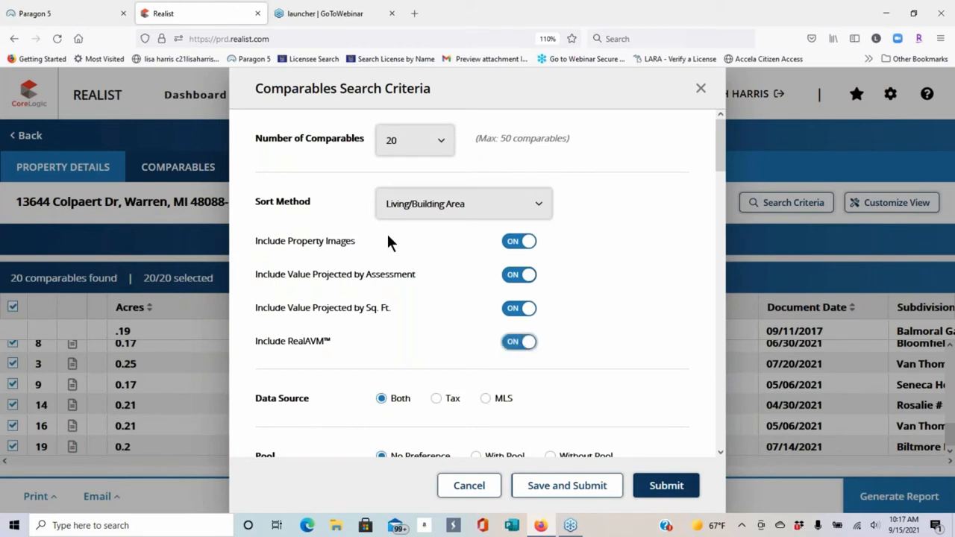
{"action": "scroll", "coordinate": [374, 220], "scroll_direction": "down", "scroll_amount": 3}
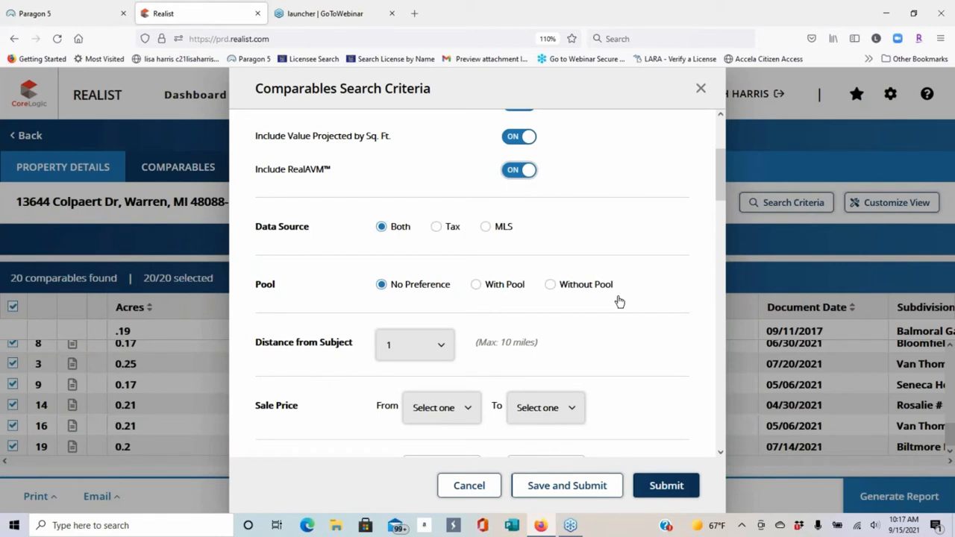
{"action": "scroll", "coordinate": [608, 310], "scroll_direction": "down", "scroll_amount": 3}
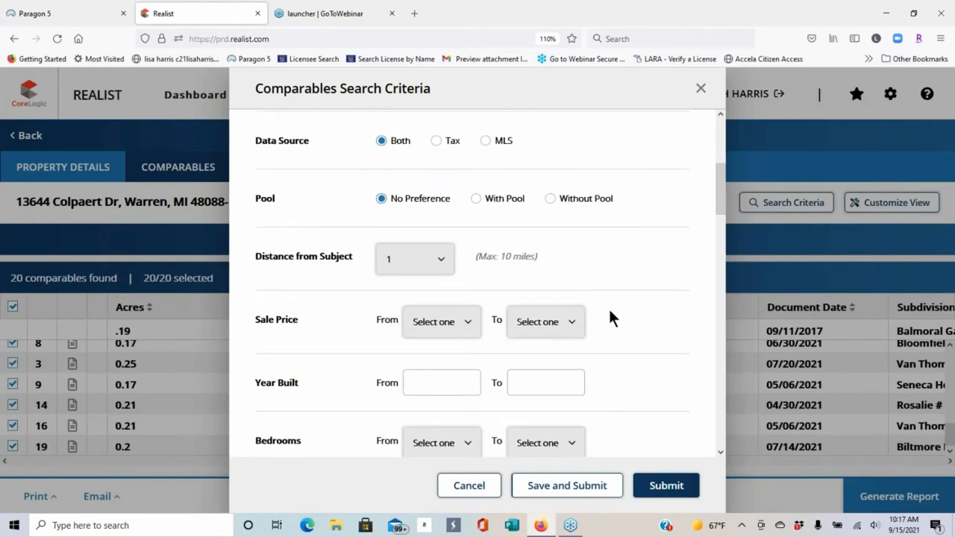
{"action": "scroll", "coordinate": [352, 205], "scroll_direction": "up", "scroll_amount": 1}
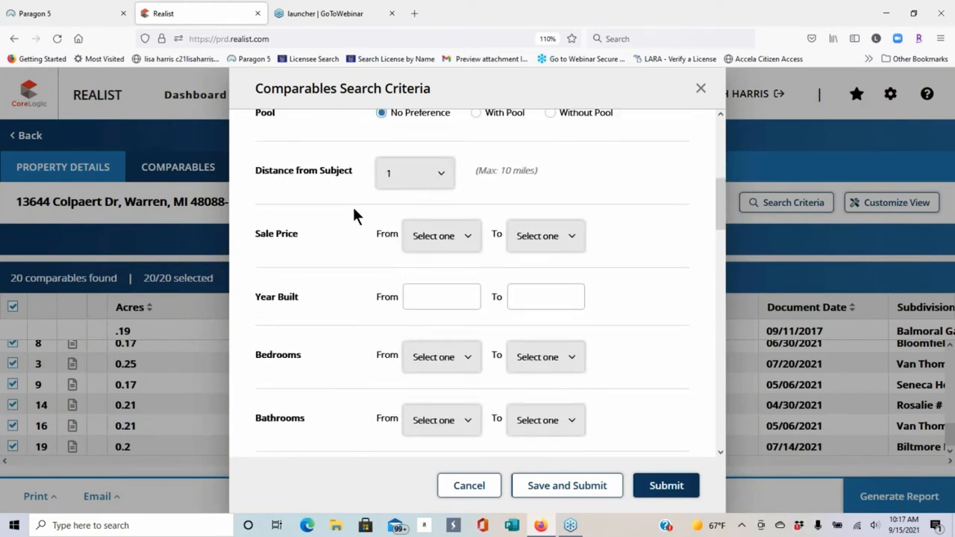
{"action": "left_click", "coordinate": [438, 176]}
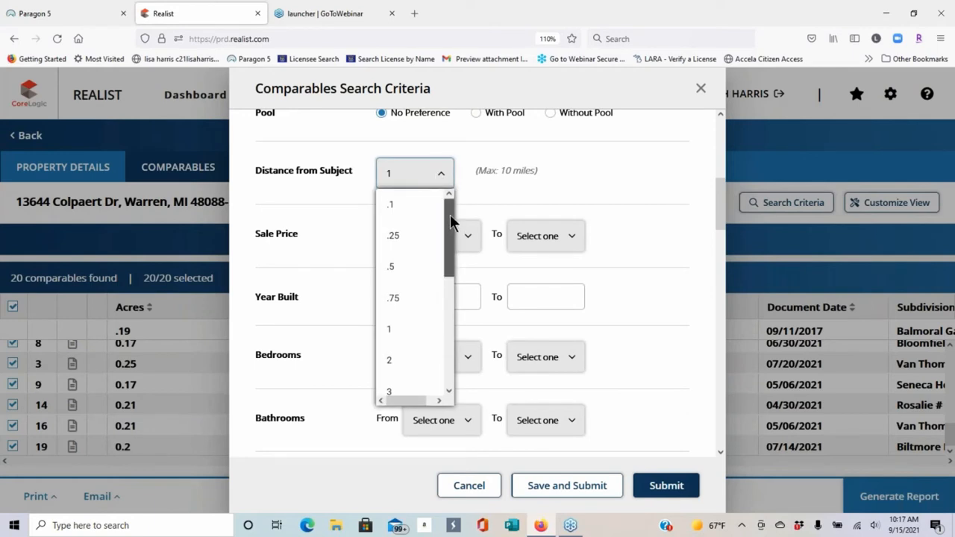
{"action": "left_click", "coordinate": [593, 176]}
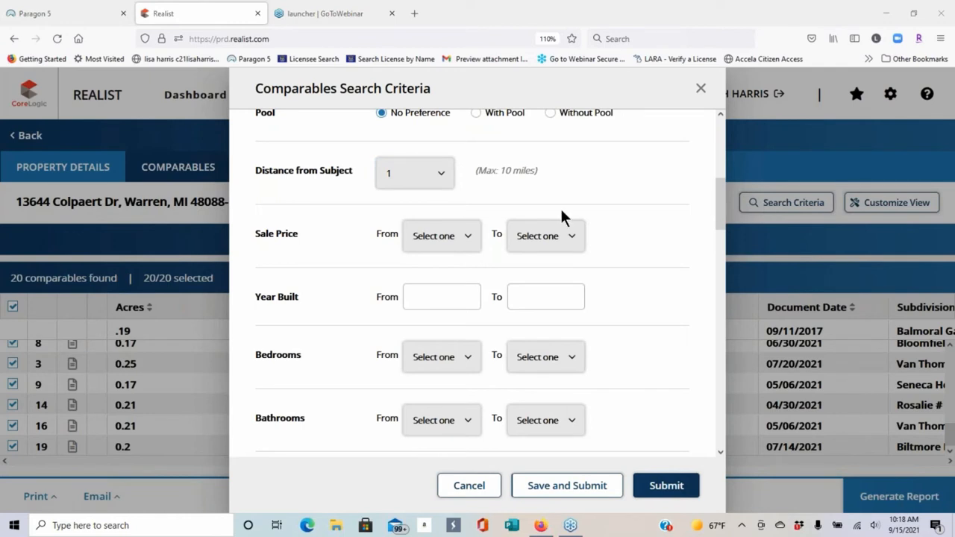
Review the sale price, year built, bedrooms, bathrooms and stories range criteria
{"action": "scroll", "coordinate": [335, 214], "scroll_direction": "down", "scroll_amount": 2}
{"action": "scroll", "coordinate": [336, 218], "scroll_direction": "up", "scroll_amount": 3}
{"action": "scroll", "coordinate": [299, 226], "scroll_direction": "down", "scroll_amount": 2}
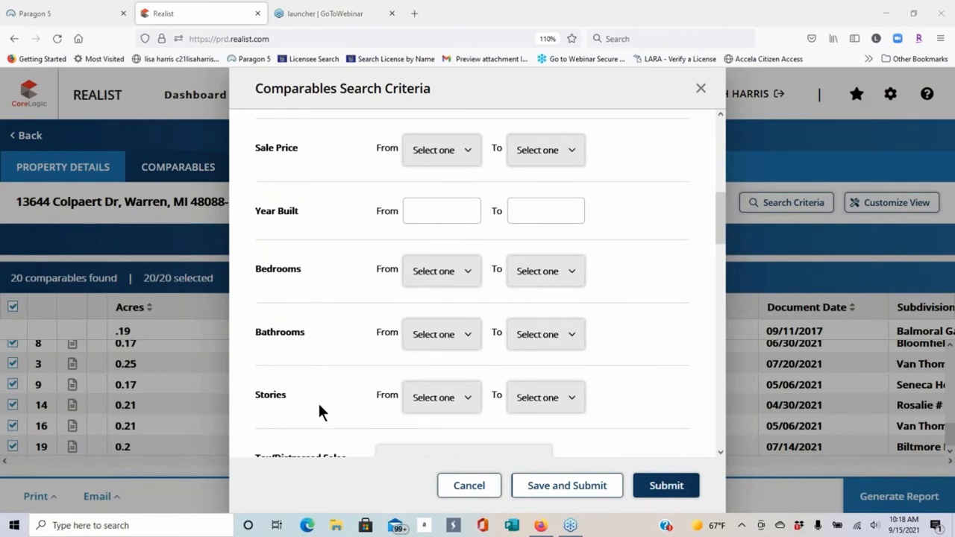
{"action": "scroll", "coordinate": [338, 189], "scroll_direction": "down", "scroll_amount": 2}
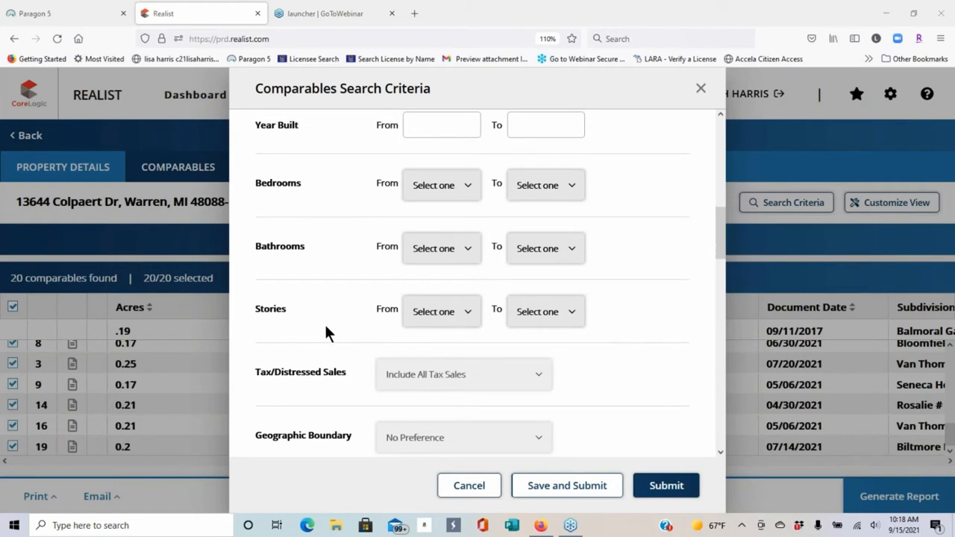
{"action": "left_click", "coordinate": [468, 313]}
{"action": "left_click", "coordinate": [567, 315]}
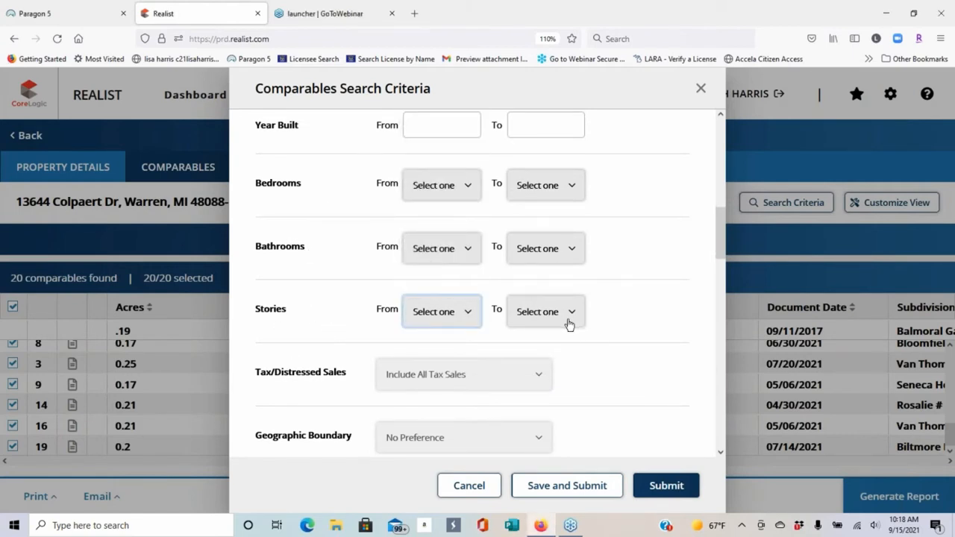
{"action": "left_click", "coordinate": [567, 315]}
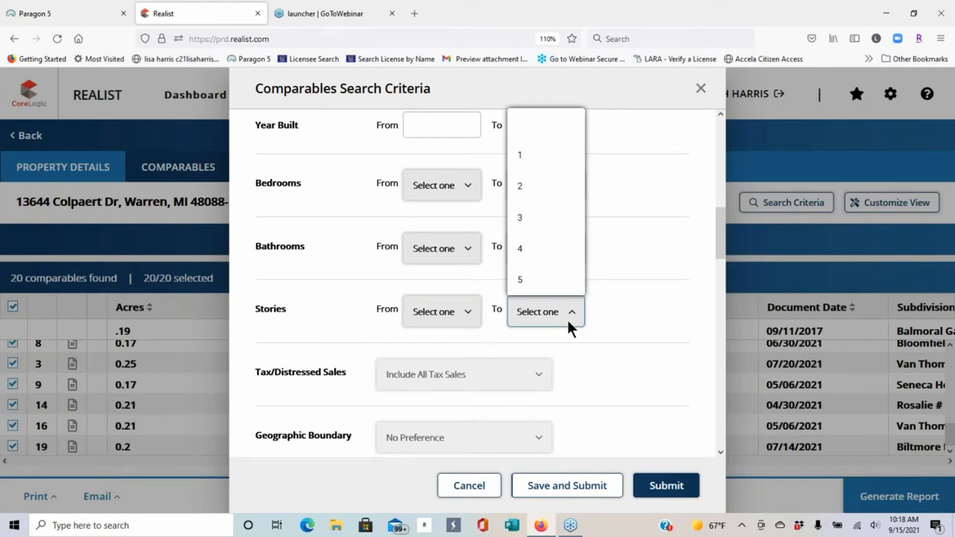
{"action": "left_click", "coordinate": [640, 261]}
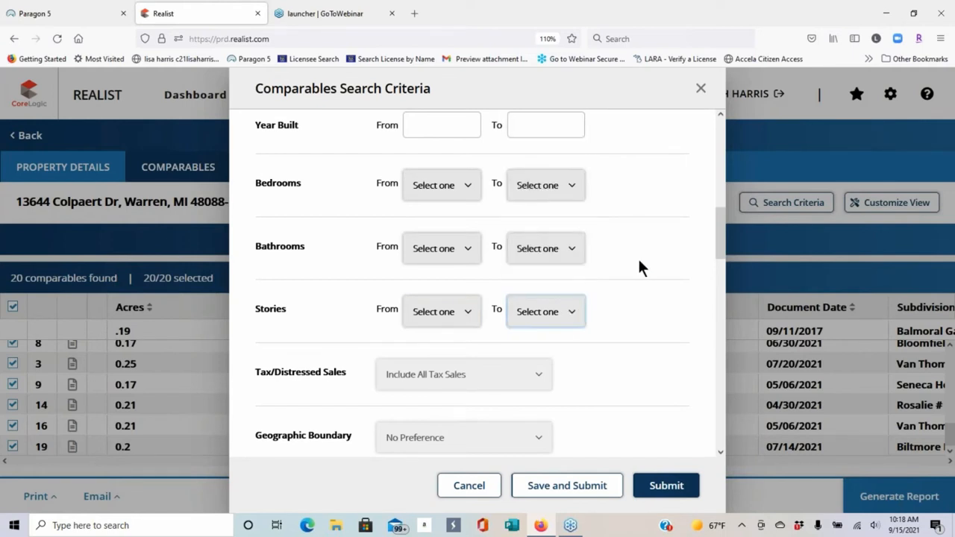
Browse the site influence options alongside the tax/distressed sales and geographic boundary criteria
{"action": "scroll", "coordinate": [288, 291], "scroll_direction": "down", "scroll_amount": 2}
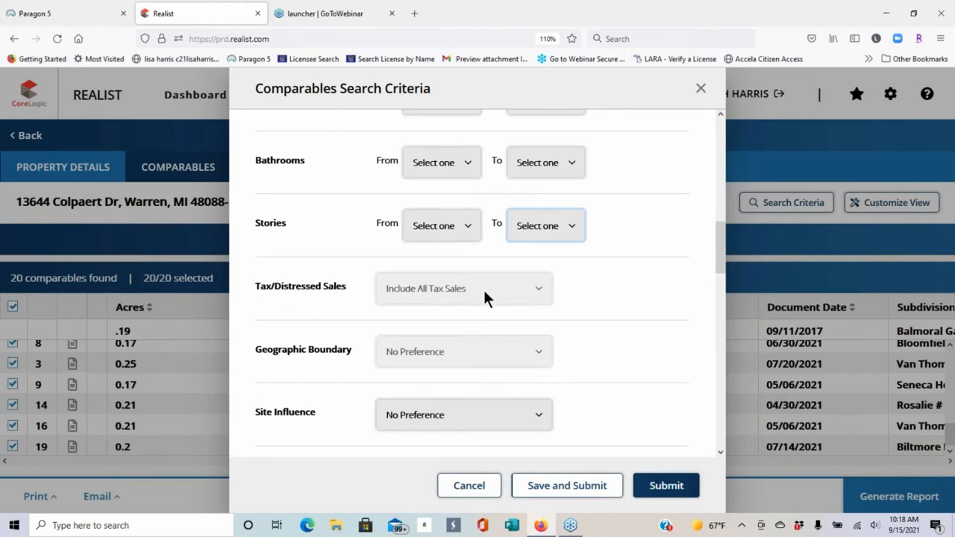
{"action": "scroll", "coordinate": [416, 193], "scroll_direction": "down", "scroll_amount": 4}
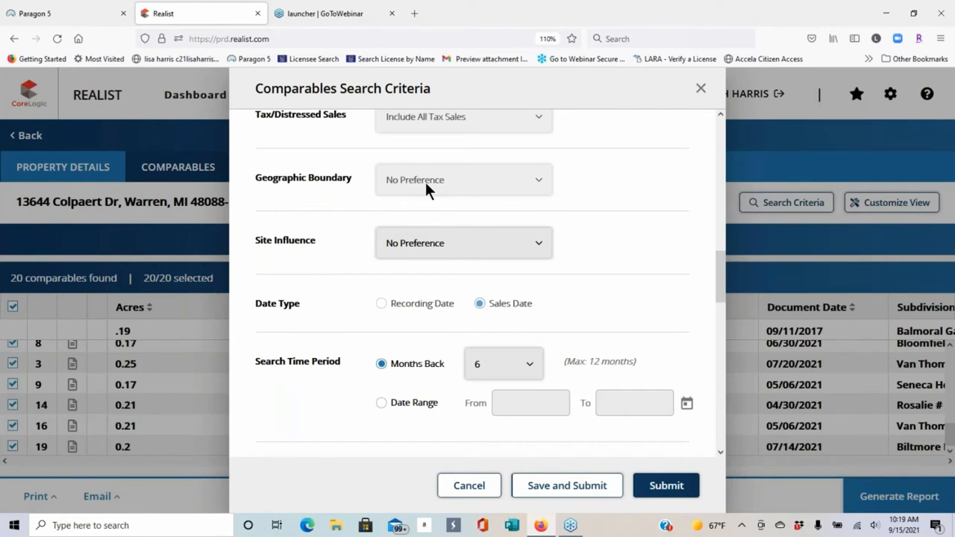
{"action": "left_click", "coordinate": [527, 249]}
{"action": "scroll", "coordinate": [493, 329], "scroll_direction": "down", "scroll_amount": 8}
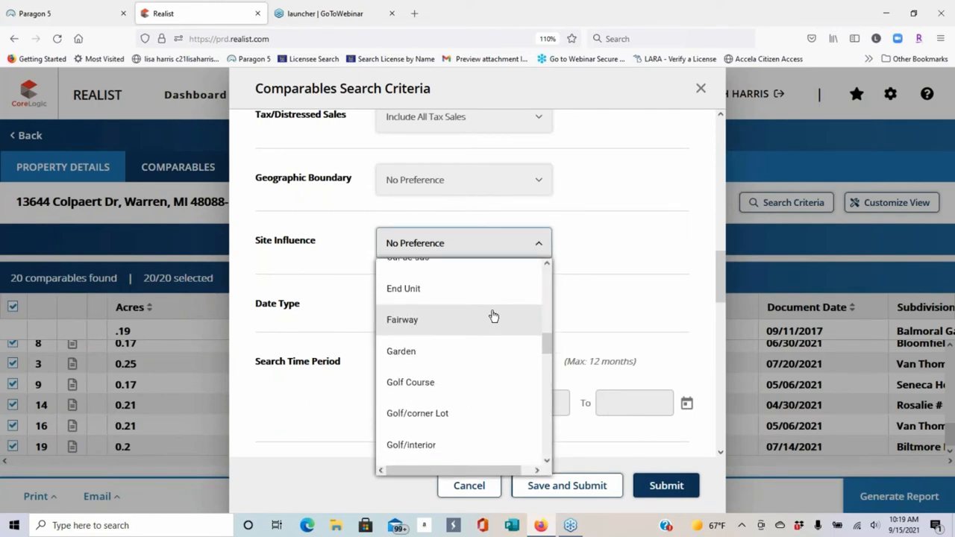
{"action": "scroll", "coordinate": [498, 329], "scroll_direction": "down", "scroll_amount": 5}
{"action": "scroll", "coordinate": [494, 356], "scroll_direction": "down", "scroll_amount": 5}
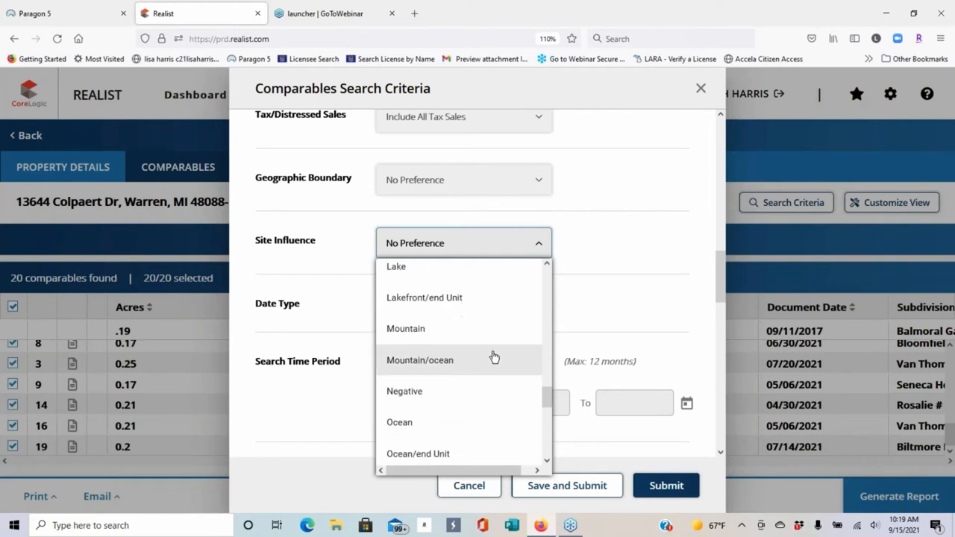
{"action": "scroll", "coordinate": [505, 303], "scroll_direction": "down", "scroll_amount": 5}
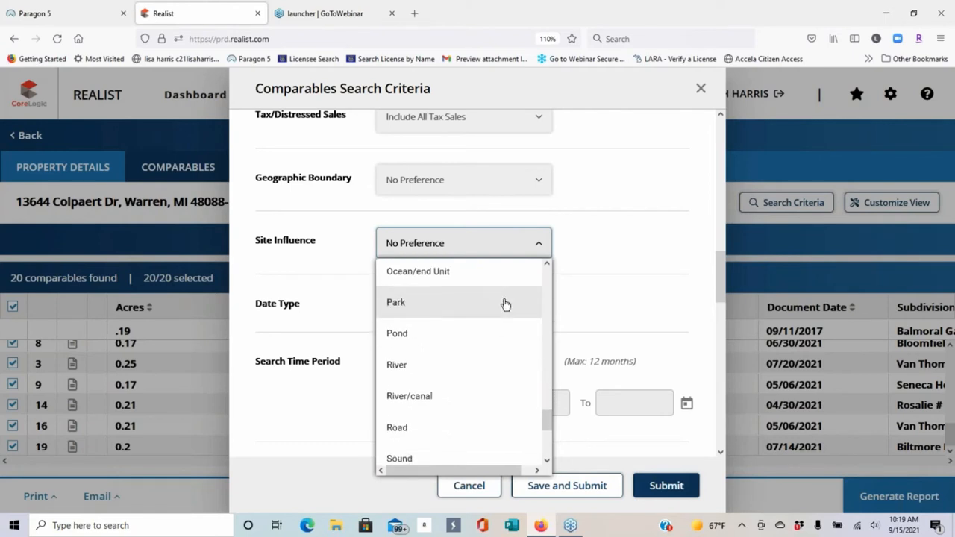
{"action": "scroll", "coordinate": [500, 302], "scroll_direction": "down", "scroll_amount": 1}
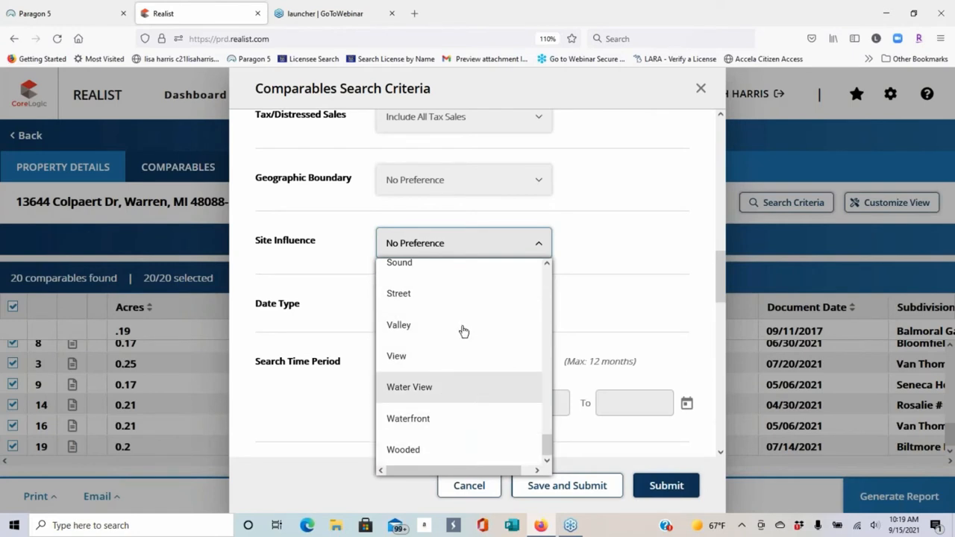
{"action": "left_click", "coordinate": [595, 221]}
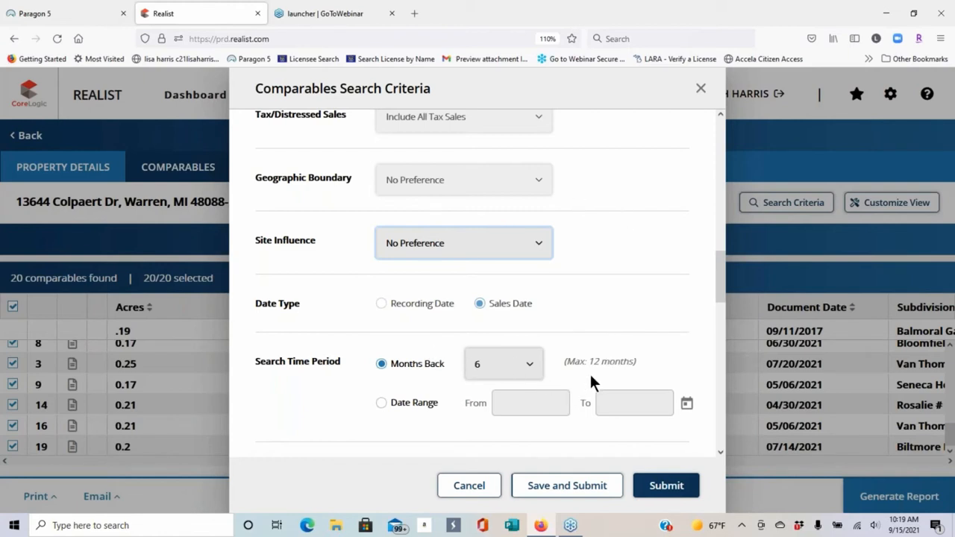
Review the living/building area and lot area percentage difference options
{"action": "scroll", "coordinate": [560, 266], "scroll_direction": "down", "scroll_amount": 5}
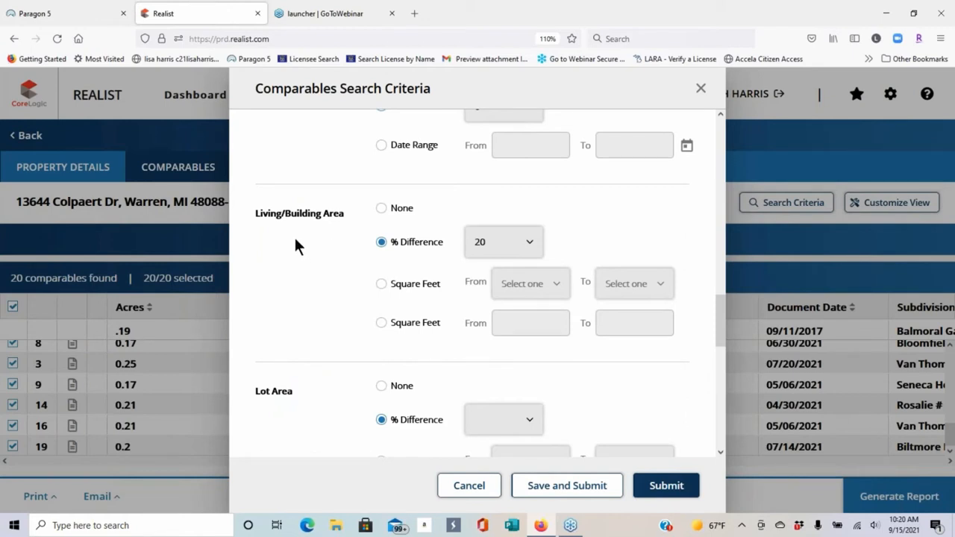
{"action": "left_click", "coordinate": [519, 247]}
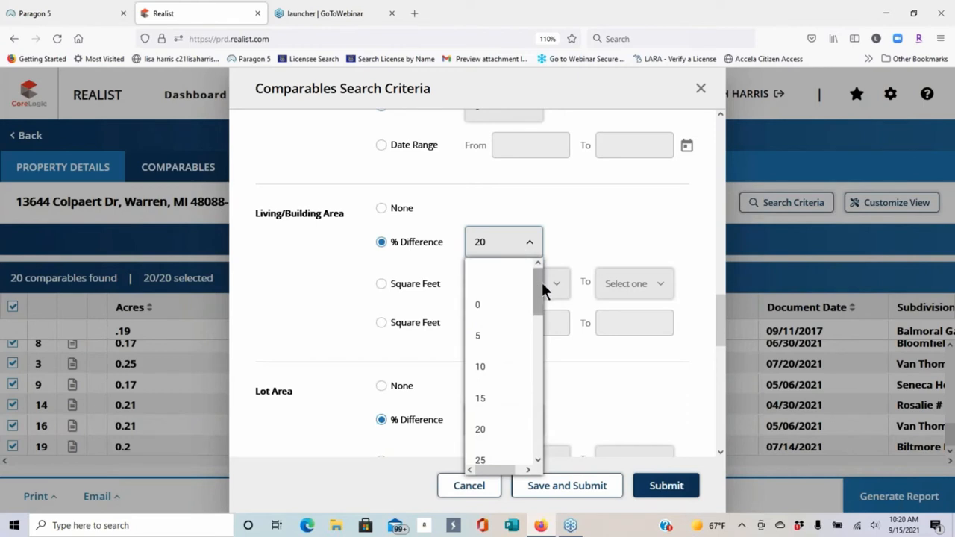
{"action": "mouse_move", "coordinate": [542, 282]}
{"action": "left_mouse_down"}
{"action": "mouse_move", "coordinate": [520, 469]}
{"action": "mouse_move", "coordinate": [541, 370]}
{"action": "mouse_move", "coordinate": [529, 276]}
{"action": "left_mouse_up"}
{"action": "left_click", "coordinate": [594, 213]}
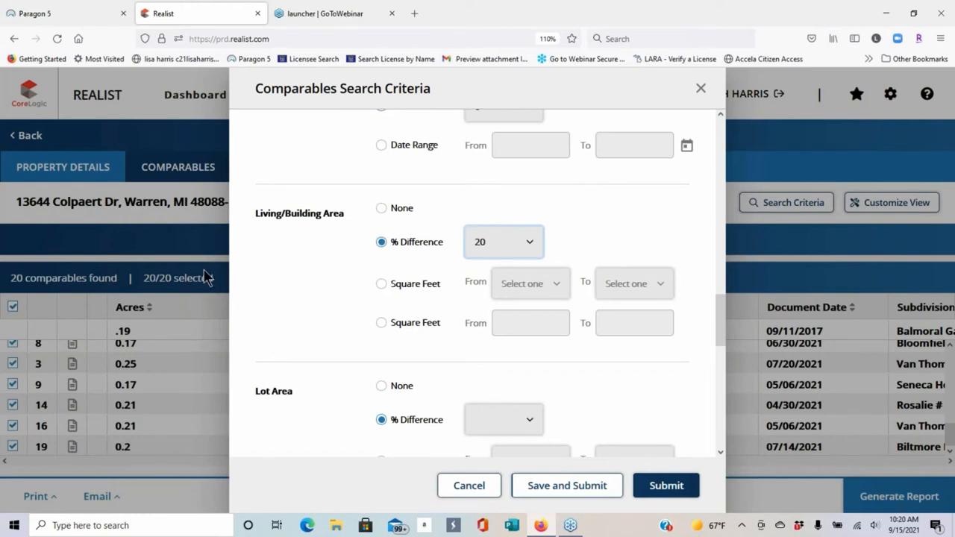
{"action": "scroll", "coordinate": [319, 278], "scroll_direction": "down", "scroll_amount": 1}
{"action": "scroll", "coordinate": [319, 306], "scroll_direction": "down", "scroll_amount": 2}
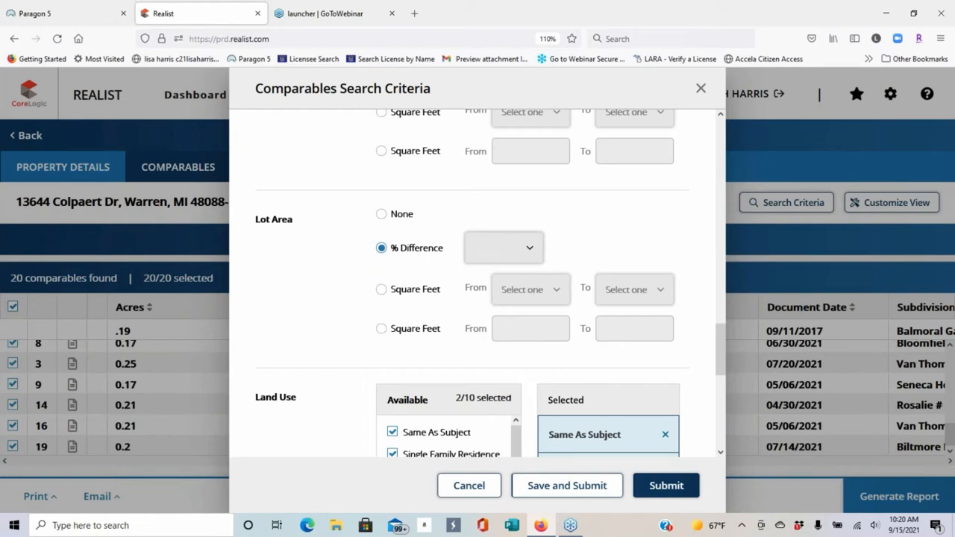
{"action": "left_click", "coordinate": [499, 254]}
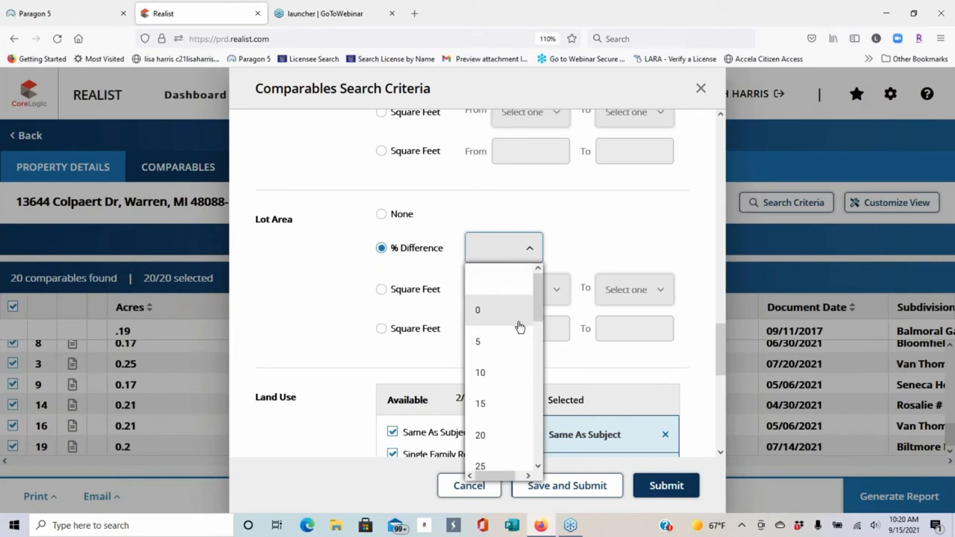
{"action": "left_click_drag", "start_coordinate": [540, 288], "coordinate": [543, 255]}
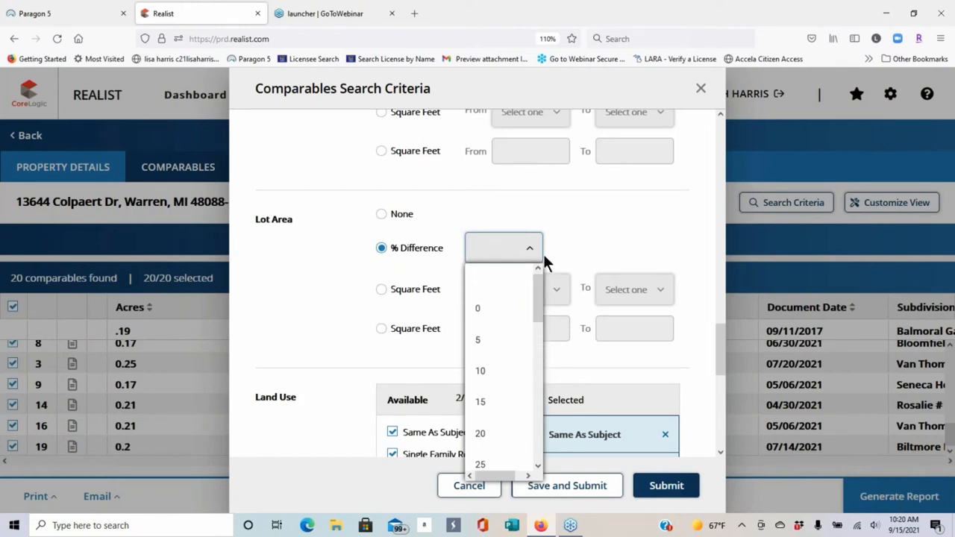
{"action": "left_click", "coordinate": [486, 276]}
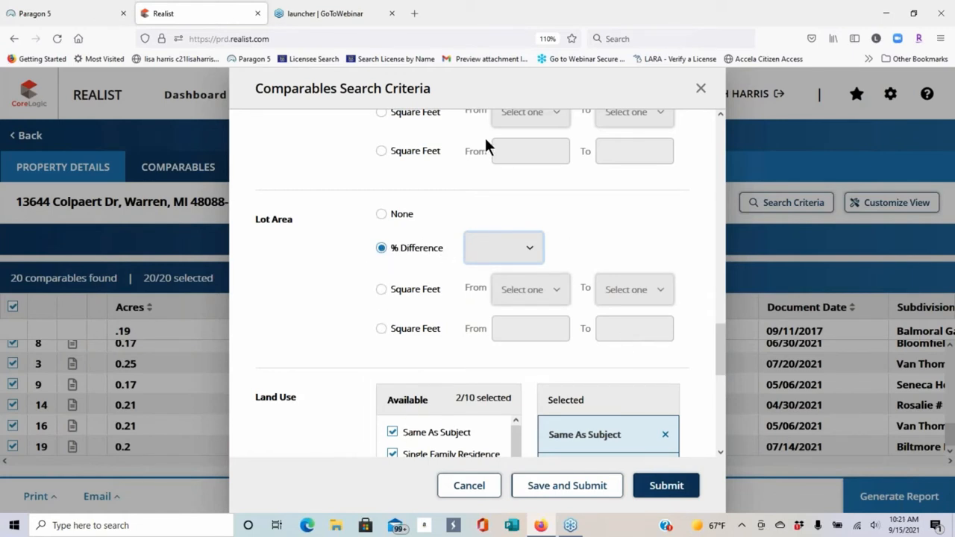
Review the land use and style options in the comparables search criteria
{"action": "scroll", "coordinate": [510, 231], "scroll_direction": "down", "scroll_amount": 2}
{"action": "scroll", "coordinate": [304, 268], "scroll_direction": "down", "scroll_amount": 1}
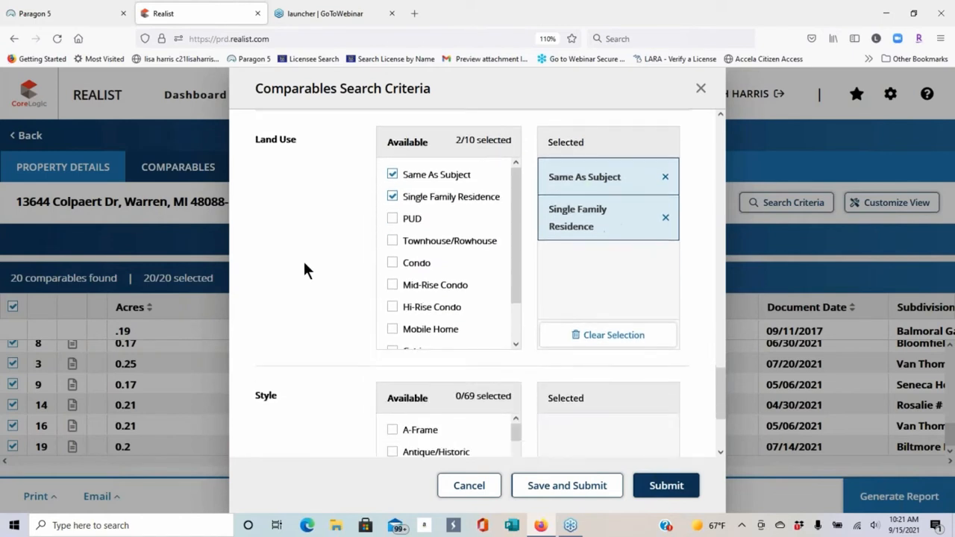
{"action": "scroll", "coordinate": [303, 259], "scroll_direction": "up", "scroll_amount": 1}
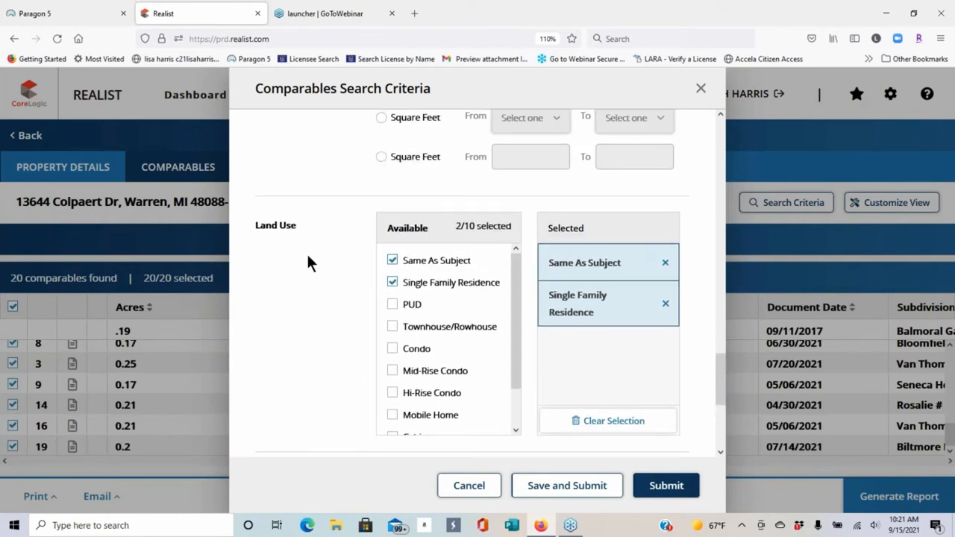
{"action": "scroll", "coordinate": [308, 254], "scroll_direction": "down", "scroll_amount": 3}
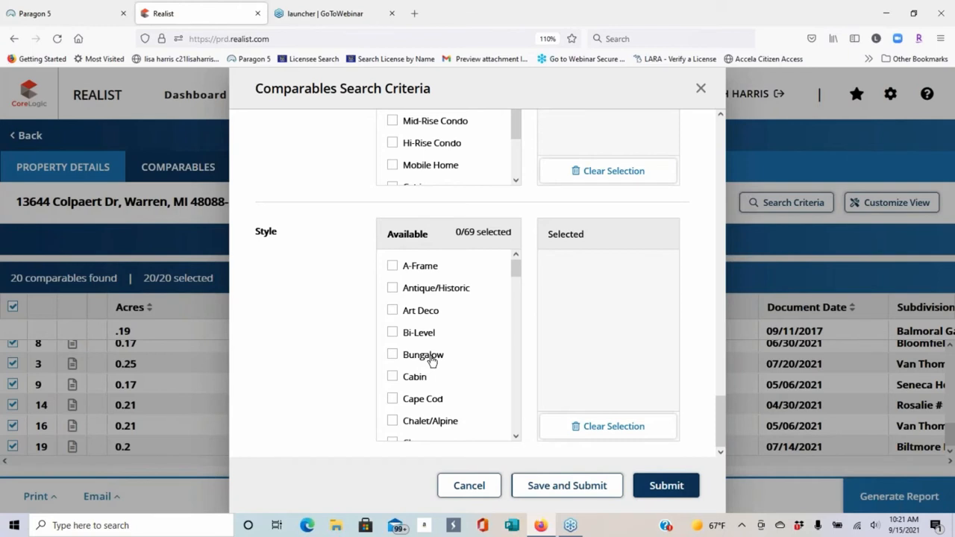
{"action": "scroll", "coordinate": [318, 307], "scroll_direction": "up", "scroll_amount": 5}
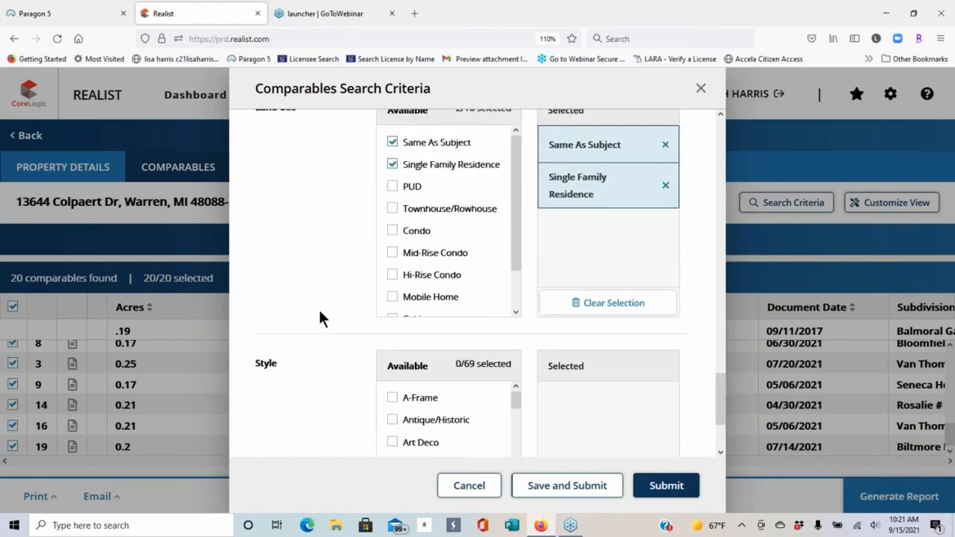
{"action": "scroll", "coordinate": [319, 320], "scroll_direction": "down", "scroll_amount": 2}
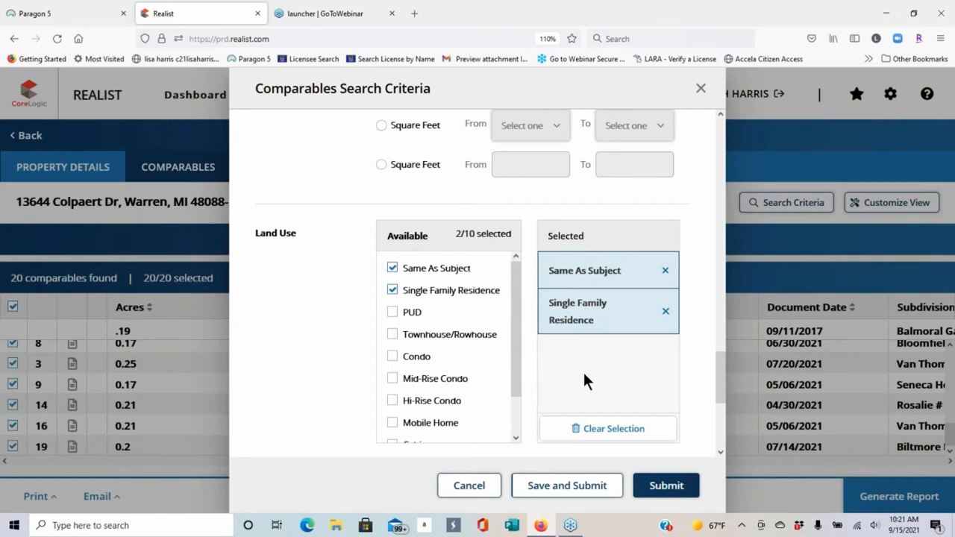
{"action": "scroll", "coordinate": [438, 326], "scroll_direction": "down", "scroll_amount": 6}
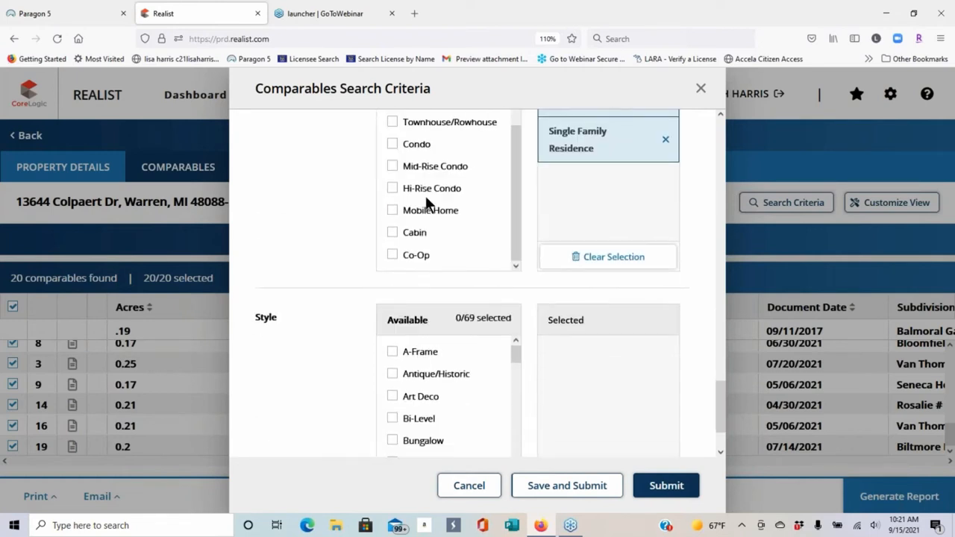
{"action": "scroll", "coordinate": [426, 195], "scroll_direction": "up", "scroll_amount": 2}
Save and submit the search criteria with Same As Subject and Single Family Residence as land use
{"action": "left_click", "coordinate": [393, 185]}
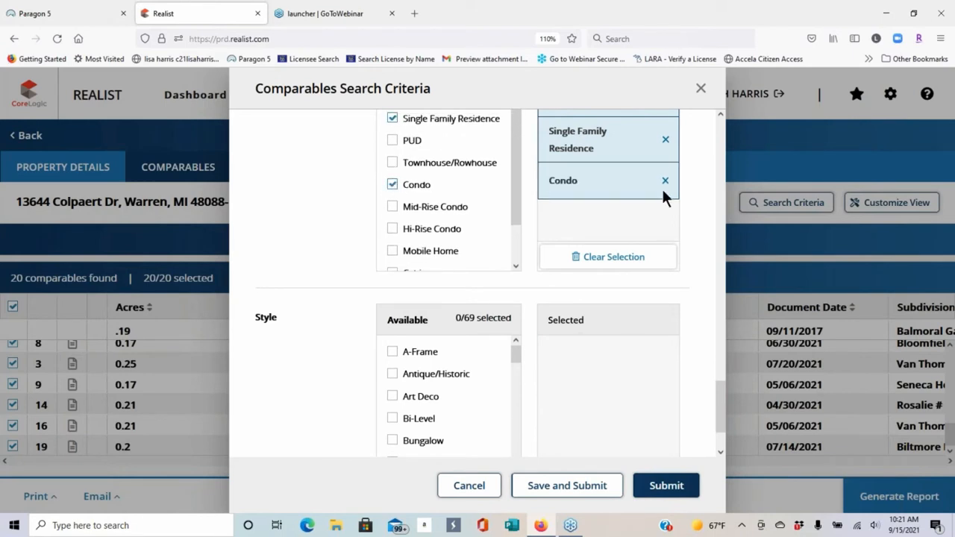
{"action": "left_click", "coordinate": [664, 183]}
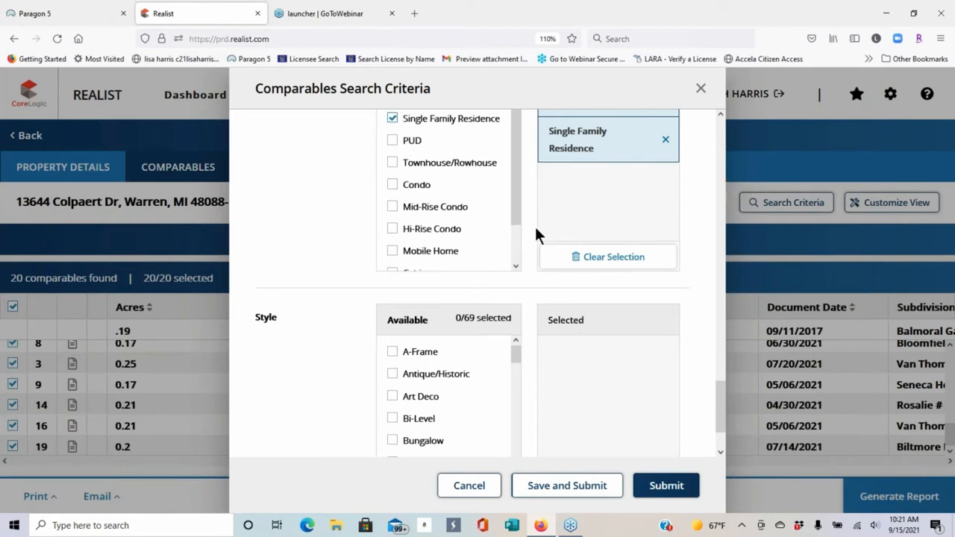
{"action": "scroll", "coordinate": [698, 183], "scroll_direction": "up", "scroll_amount": 1}
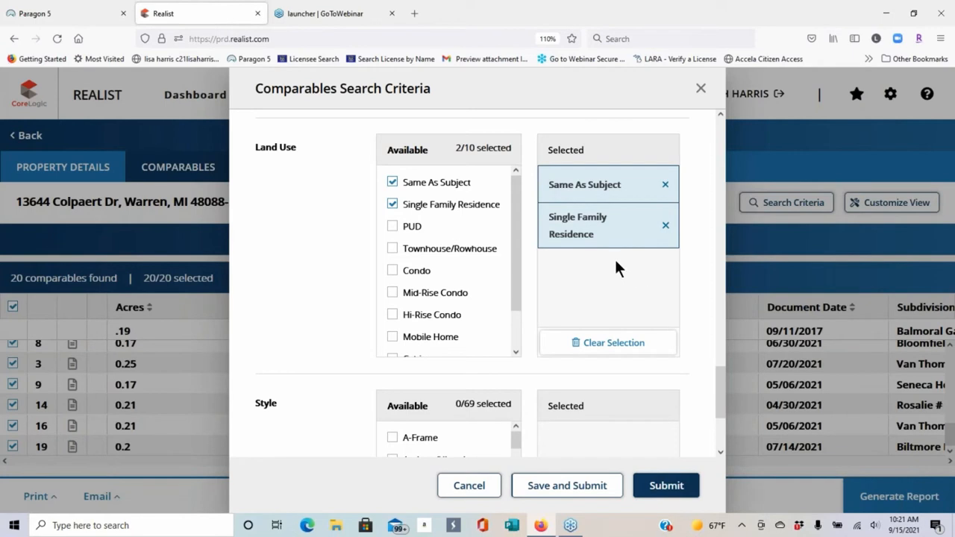
{"action": "scroll", "coordinate": [325, 257], "scroll_direction": "down", "scroll_amount": 2}
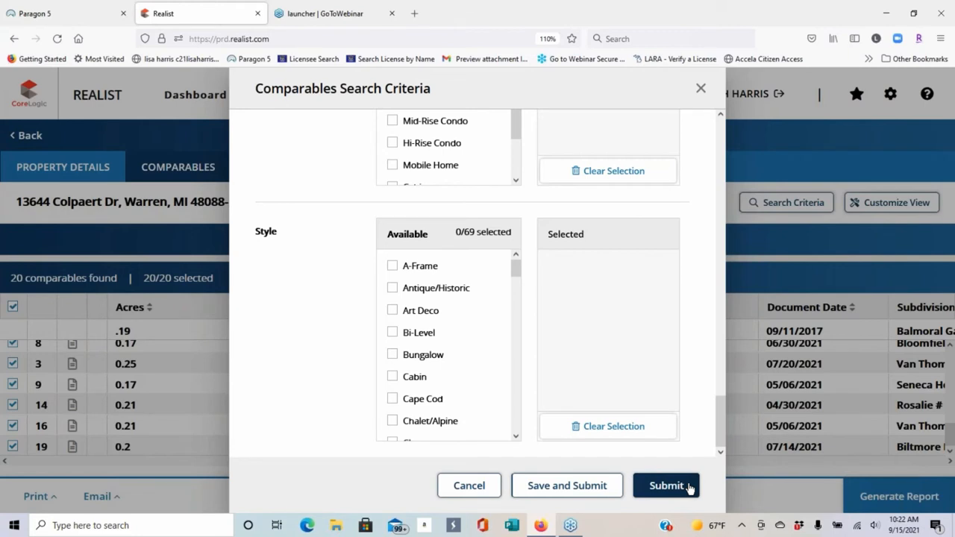
{"action": "left_click", "coordinate": [567, 486]}
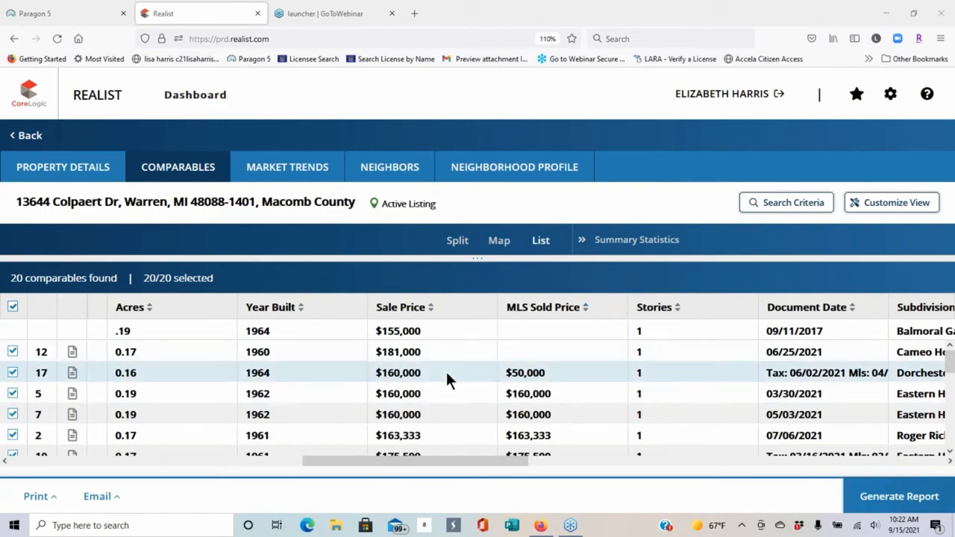
Browse the rows and columns of the comparables list
{"action": "scroll", "coordinate": [448, 381], "scroll_direction": "down", "scroll_amount": 5}
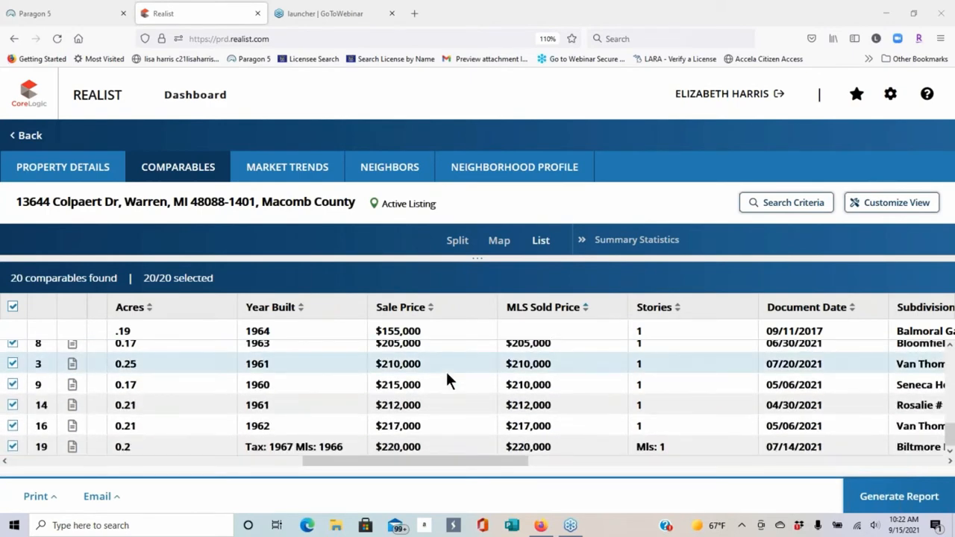
{"action": "scroll", "coordinate": [446, 369], "scroll_direction": "up", "scroll_amount": 5}
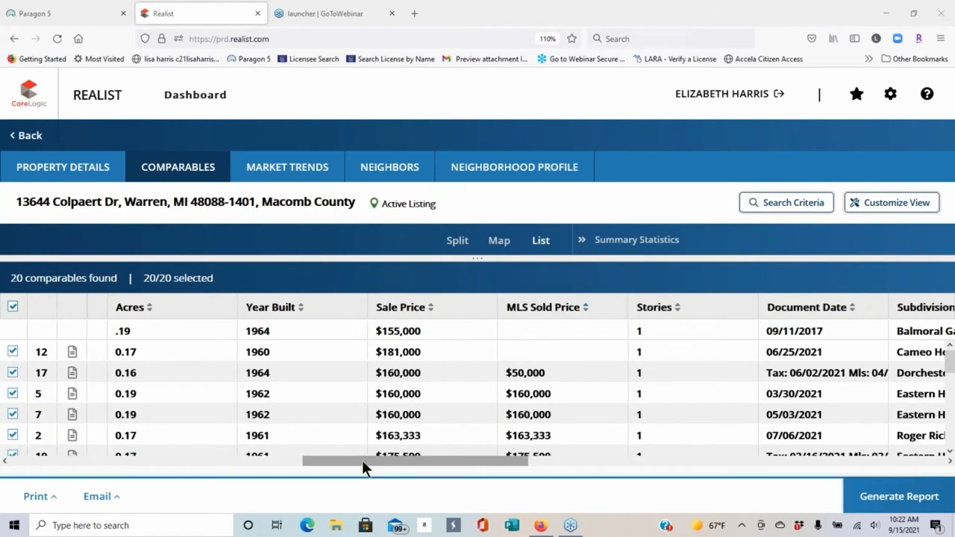
{"action": "left_click_drag", "start_coordinate": [362, 460], "coordinate": [289, 472]}
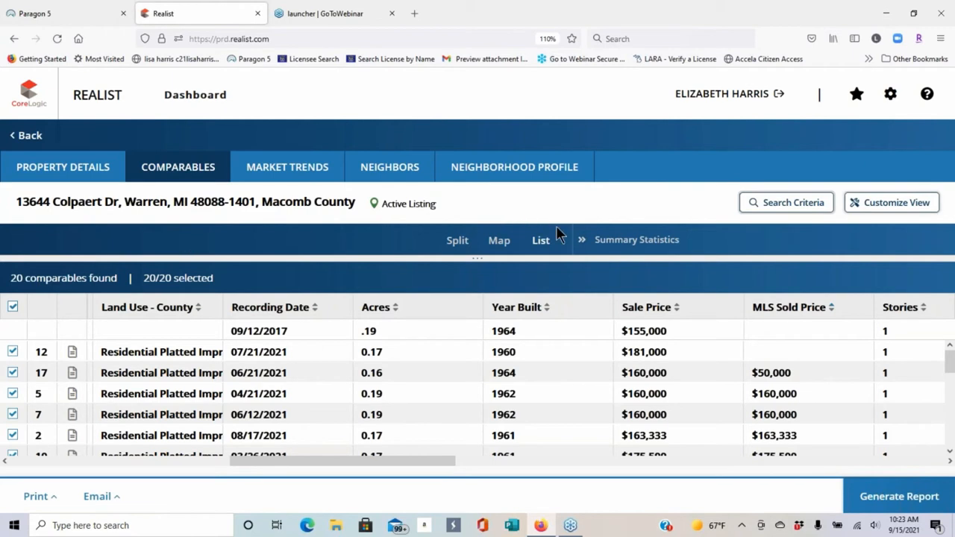
Switch to the Split view and zoom the map in on the subject property and back out to the comparables
{"action": "left_click", "coordinate": [458, 242]}
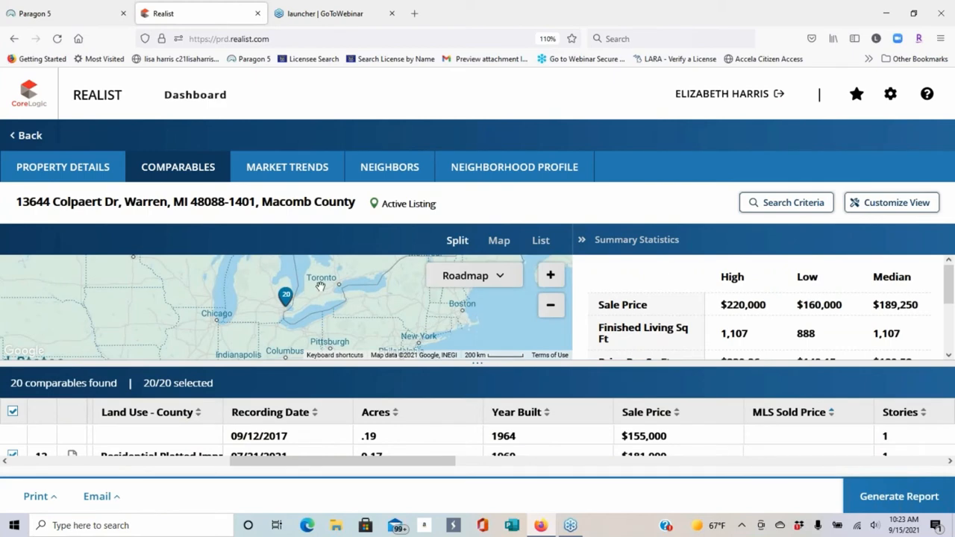
{"action": "left_click", "coordinate": [550, 276]}
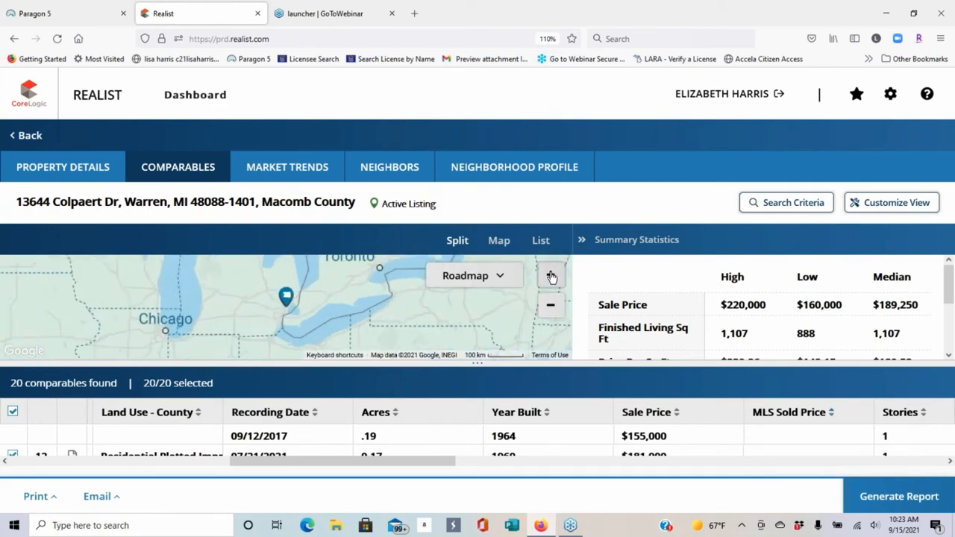
{"action": "left_click", "coordinate": [550, 276]}
{"action": "left_click", "coordinate": [550, 276]}
{"action": "left_click", "coordinate": [550, 277]}
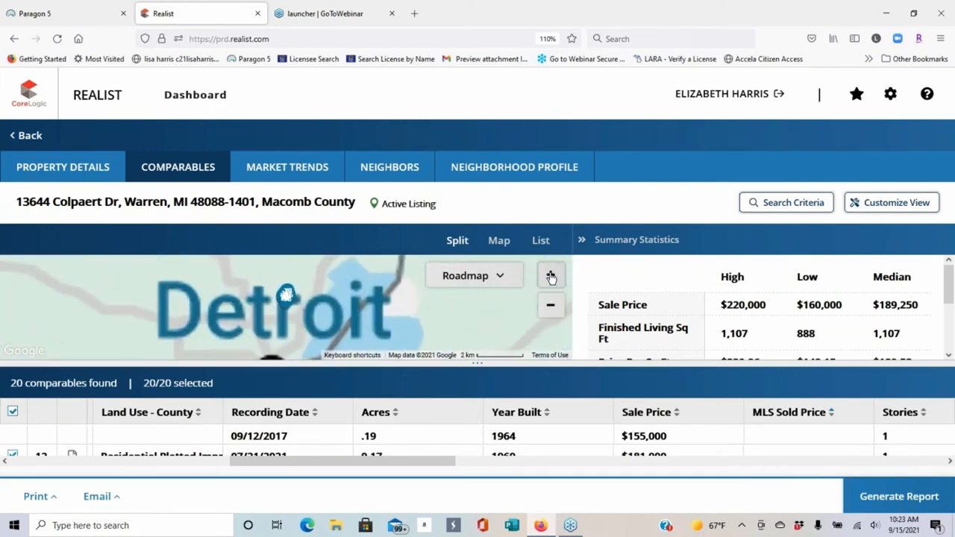
{"action": "left_click", "coordinate": [551, 277]}
{"action": "left_click", "coordinate": [552, 277]}
{"action": "left_click", "coordinate": [552, 277]}
{"action": "left_click", "coordinate": [551, 277]}
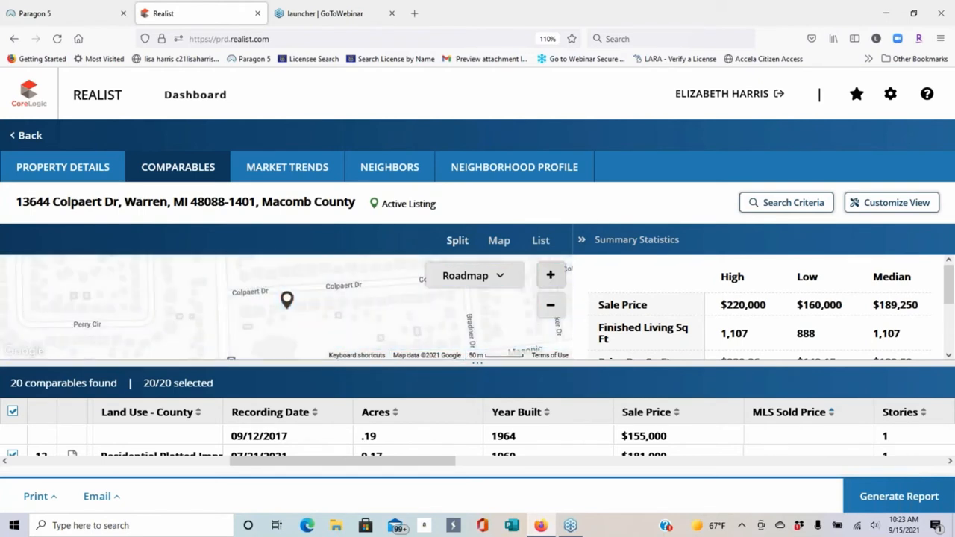
{"action": "left_click", "coordinate": [550, 306]}
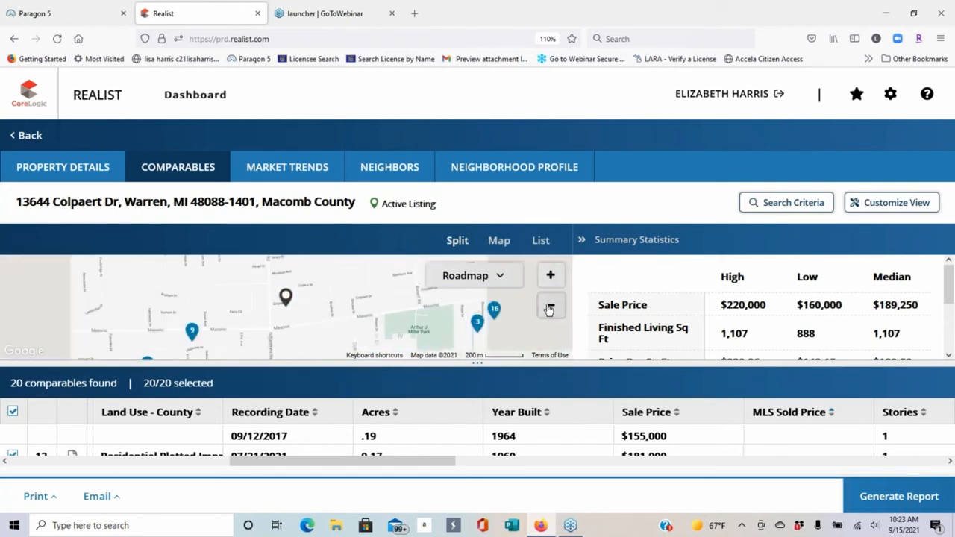
{"action": "left_click", "coordinate": [550, 306]}
{"action": "left_click", "coordinate": [550, 307]}
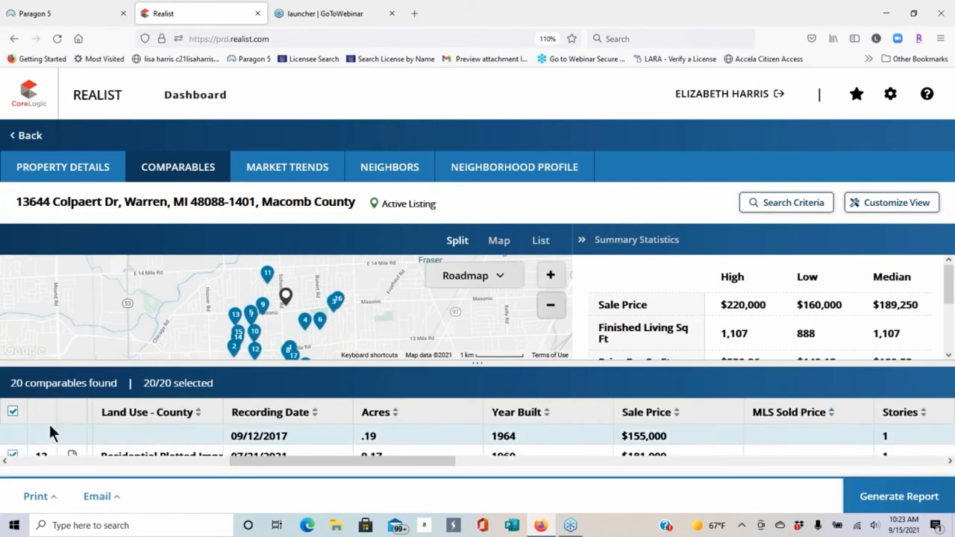
{"action": "left_click", "coordinate": [13, 454]}
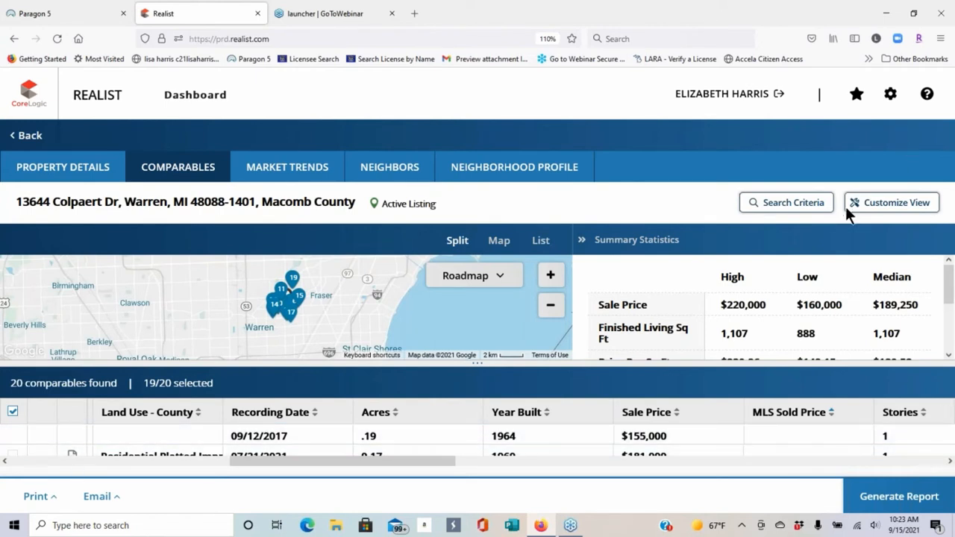
{"action": "left_click", "coordinate": [11, 455]}
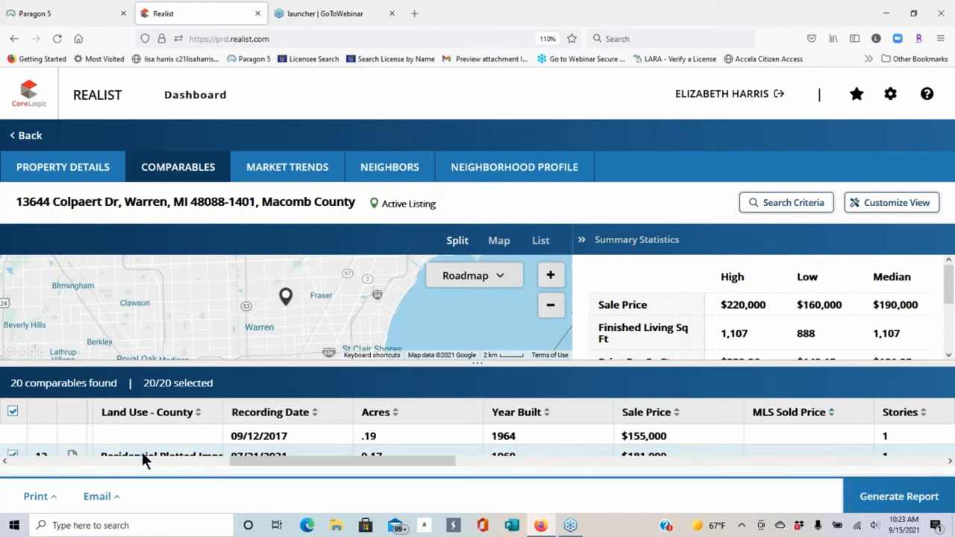
{"action": "left_click_drag", "start_coordinate": [269, 465], "coordinate": [40, 490]}
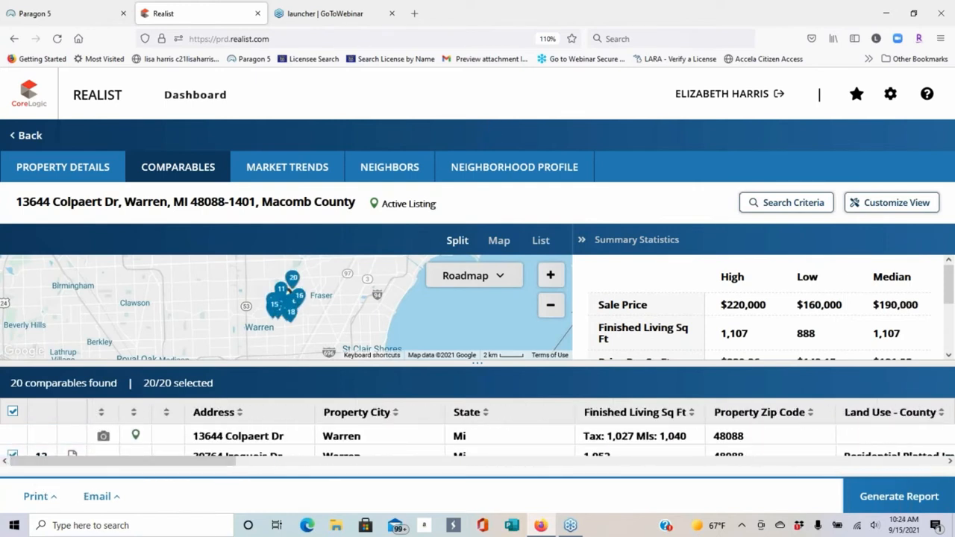
{"action": "left_click", "coordinate": [541, 242]}
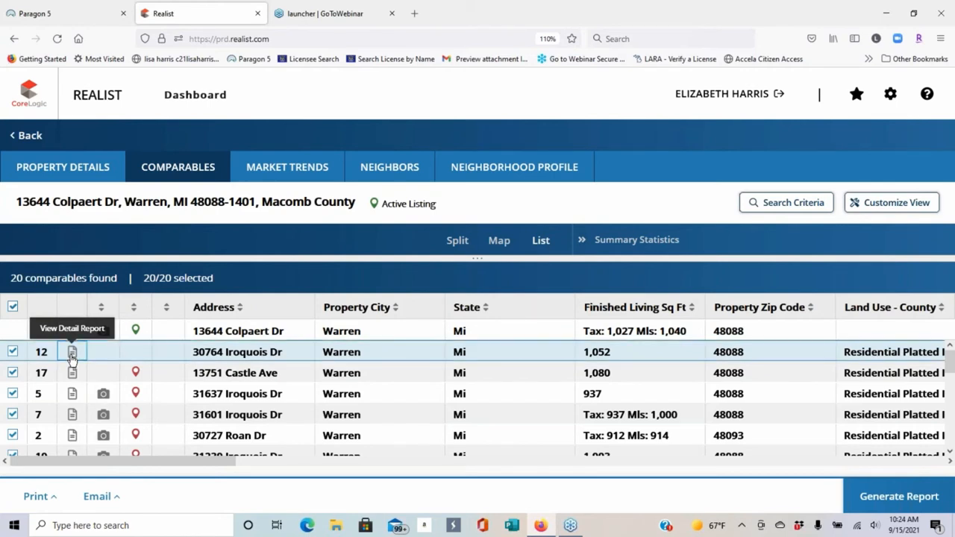
{"action": "left_click", "coordinate": [72, 354]}
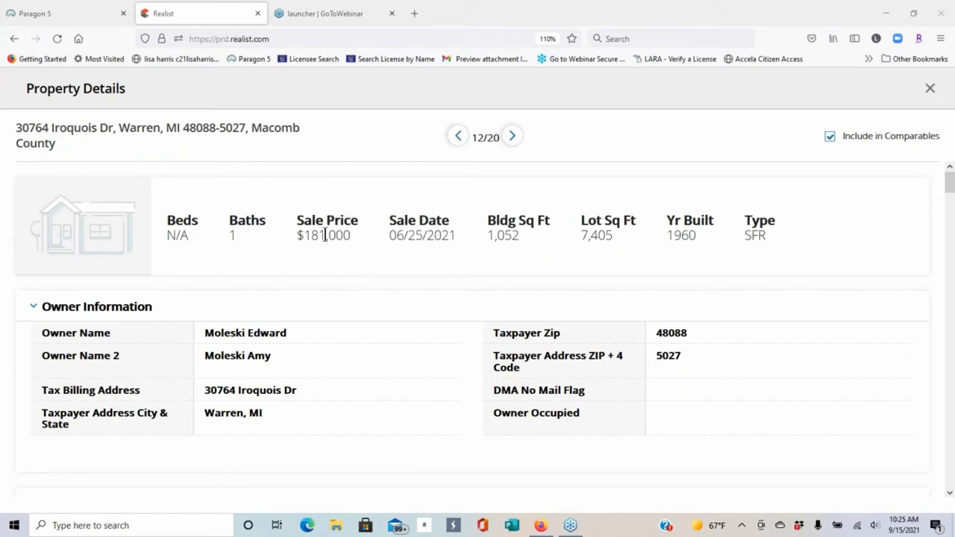
Review the comparable's owner, location, tax, assessment, characteristics and sell score sections
{"action": "scroll", "coordinate": [358, 291], "scroll_direction": "down", "scroll_amount": 1}
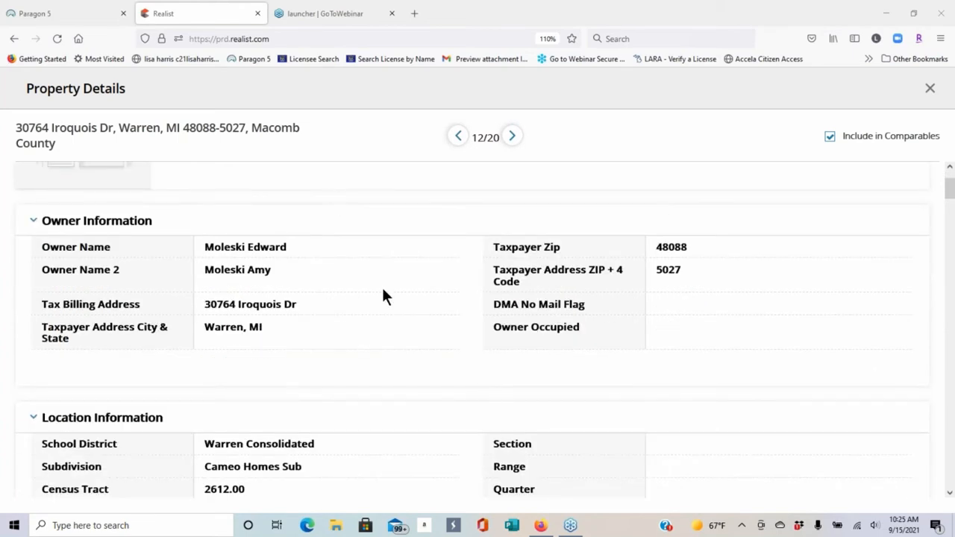
{"action": "scroll", "coordinate": [383, 296], "scroll_direction": "up", "scroll_amount": 1}
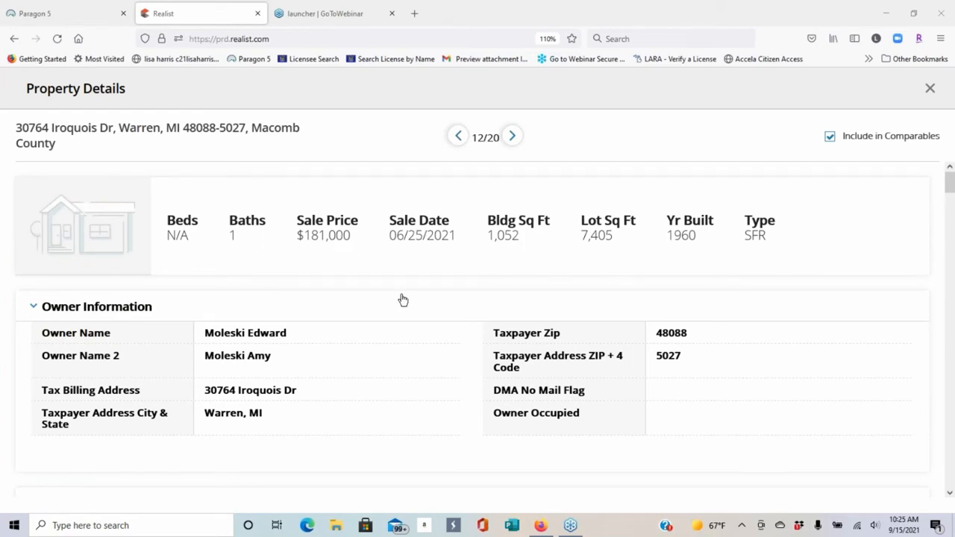
{"action": "scroll", "coordinate": [401, 299], "scroll_direction": "down", "scroll_amount": 1}
{"action": "scroll", "coordinate": [401, 302], "scroll_direction": "down", "scroll_amount": 1}
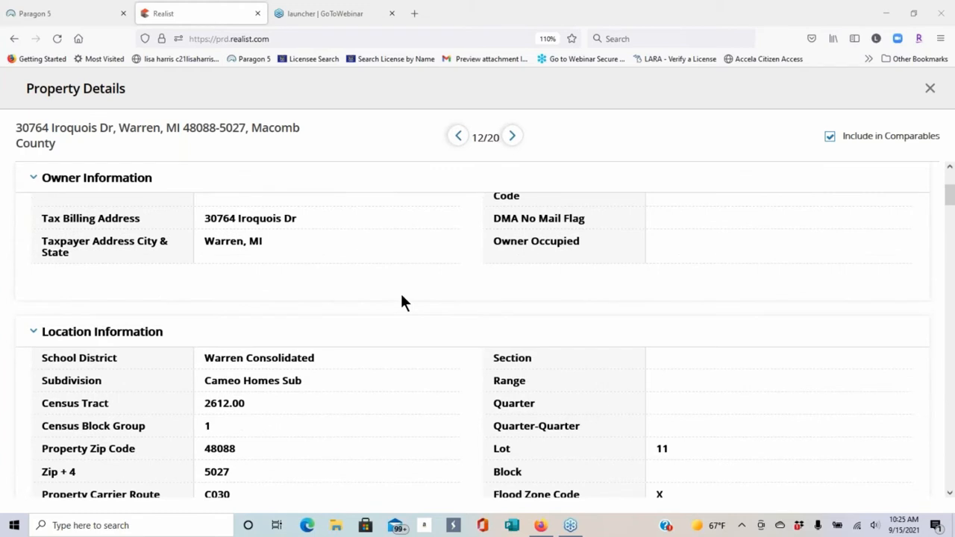
{"action": "scroll", "coordinate": [321, 284], "scroll_direction": "down", "scroll_amount": 2}
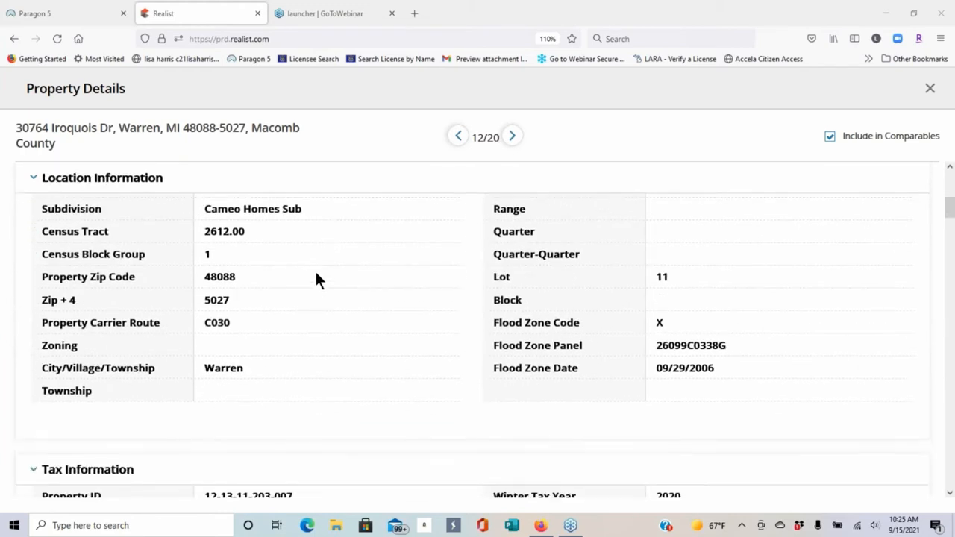
{"action": "scroll", "coordinate": [373, 276], "scroll_direction": "down", "scroll_amount": 4}
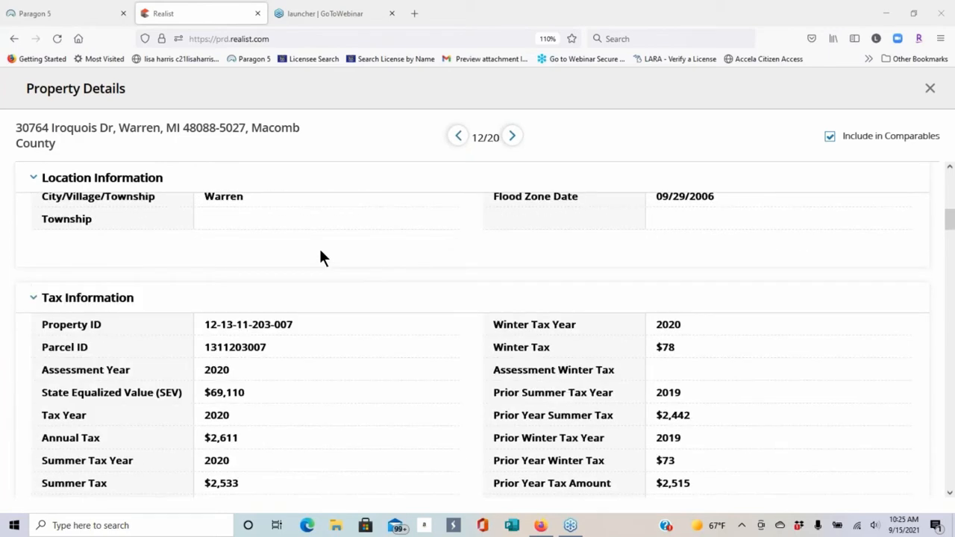
{"action": "scroll", "coordinate": [433, 269], "scroll_direction": "down", "scroll_amount": 3}
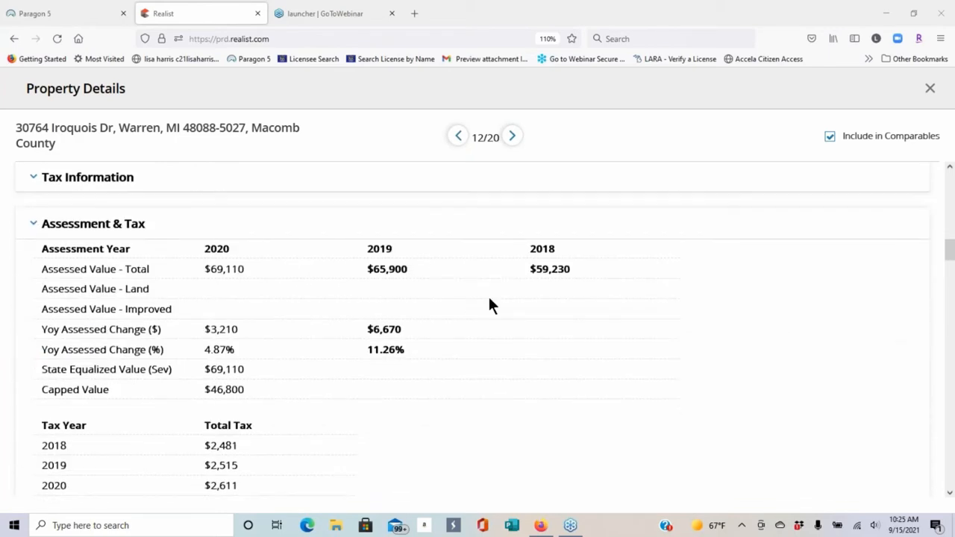
{"action": "scroll", "coordinate": [490, 298], "scroll_direction": "down", "scroll_amount": 2}
{"action": "scroll", "coordinate": [286, 256], "scroll_direction": "down", "scroll_amount": 2}
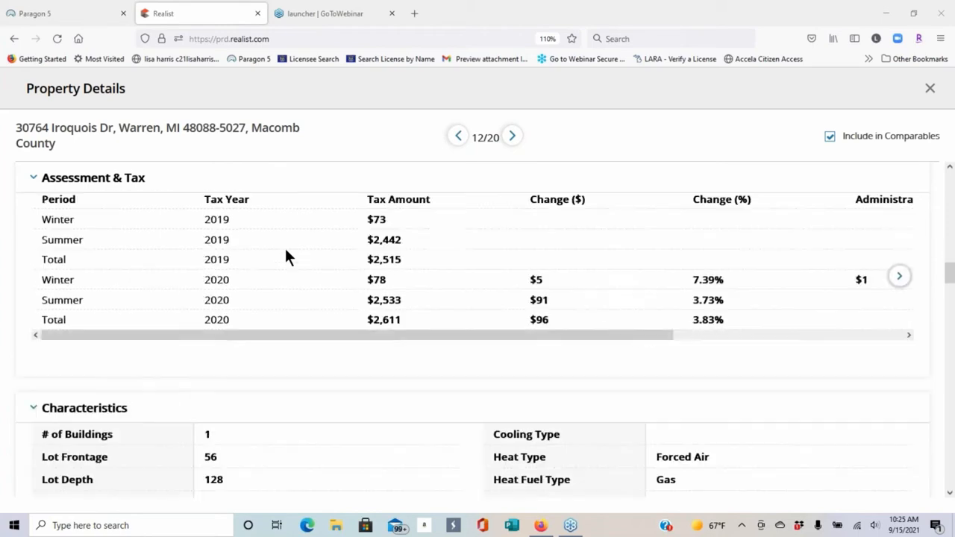
{"action": "scroll", "coordinate": [290, 373], "scroll_direction": "down", "scroll_amount": 2}
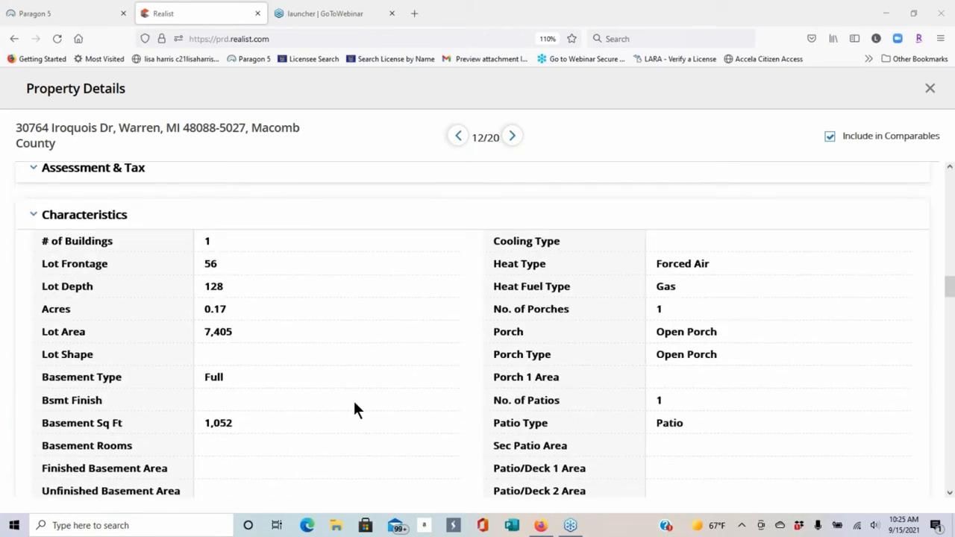
{"action": "scroll", "coordinate": [393, 371], "scroll_direction": "down", "scroll_amount": 7}
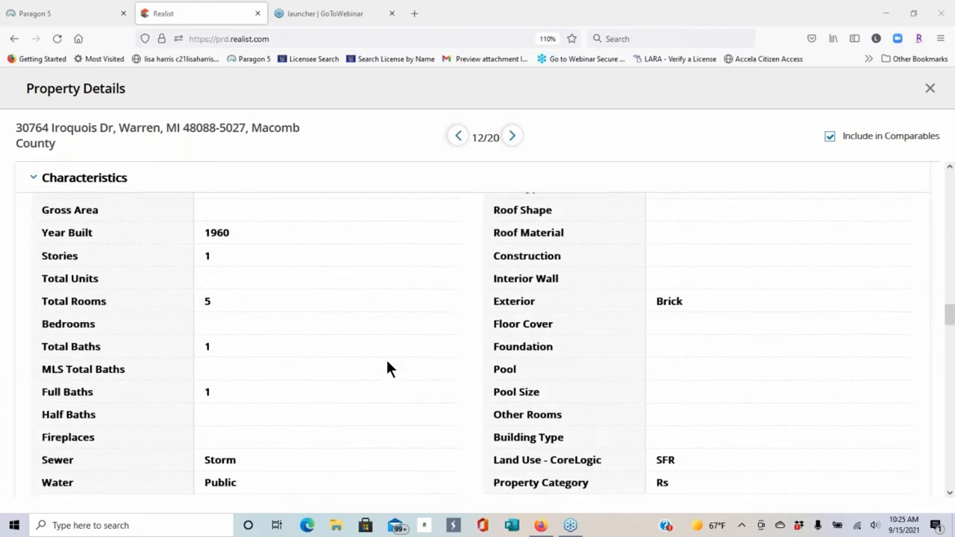
{"action": "scroll", "coordinate": [385, 359], "scroll_direction": "down", "scroll_amount": 3}
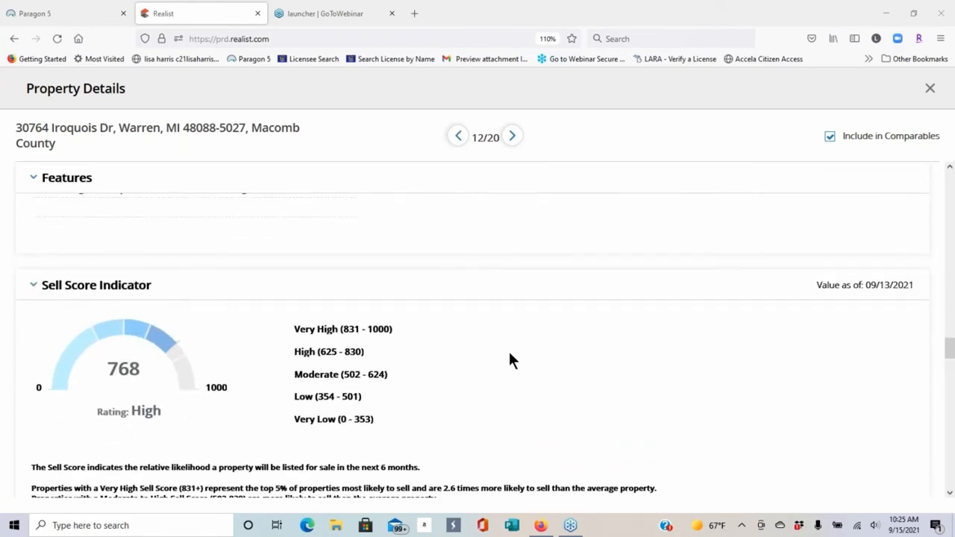
Review the comparable's listing information, last market sale and sales history, mortgage history and foreclosure history sections
{"action": "scroll", "coordinate": [377, 366], "scroll_direction": "down", "scroll_amount": 2}
{"action": "scroll", "coordinate": [283, 296], "scroll_direction": "down", "scroll_amount": 6}
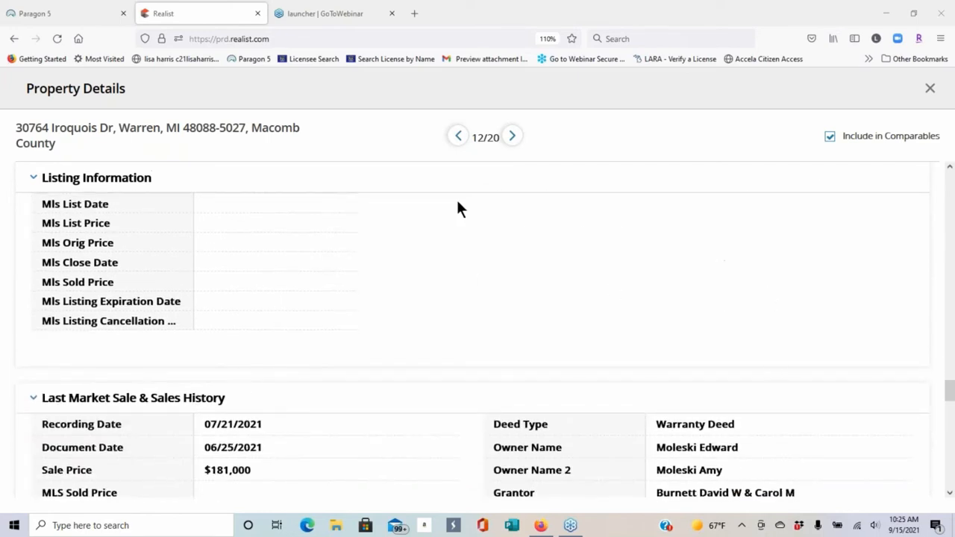
{"action": "scroll", "coordinate": [416, 239], "scroll_direction": "down", "scroll_amount": 2}
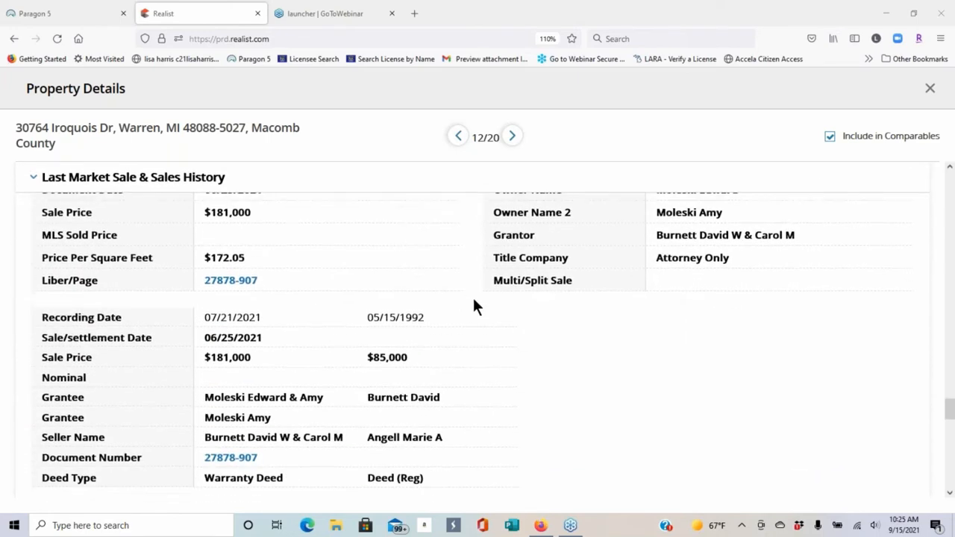
{"action": "scroll", "coordinate": [473, 304], "scroll_direction": "up", "scroll_amount": 2}
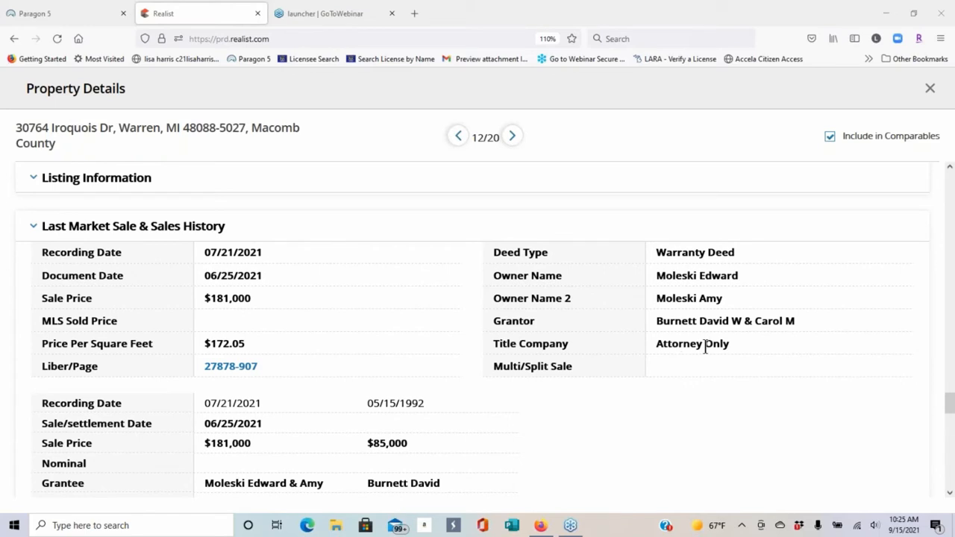
{"action": "scroll", "coordinate": [378, 270], "scroll_direction": "down", "scroll_amount": 1}
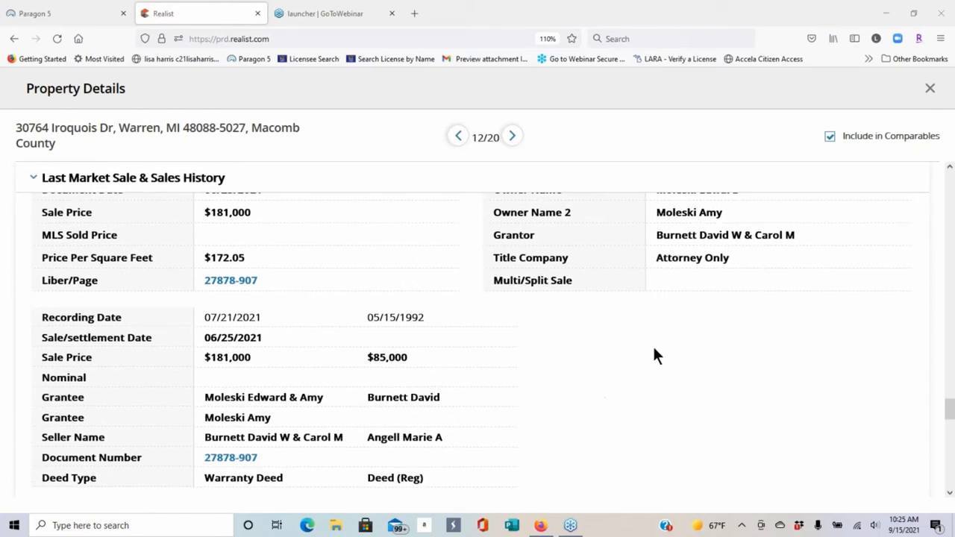
{"action": "scroll", "coordinate": [565, 312], "scroll_direction": "down", "scroll_amount": 1}
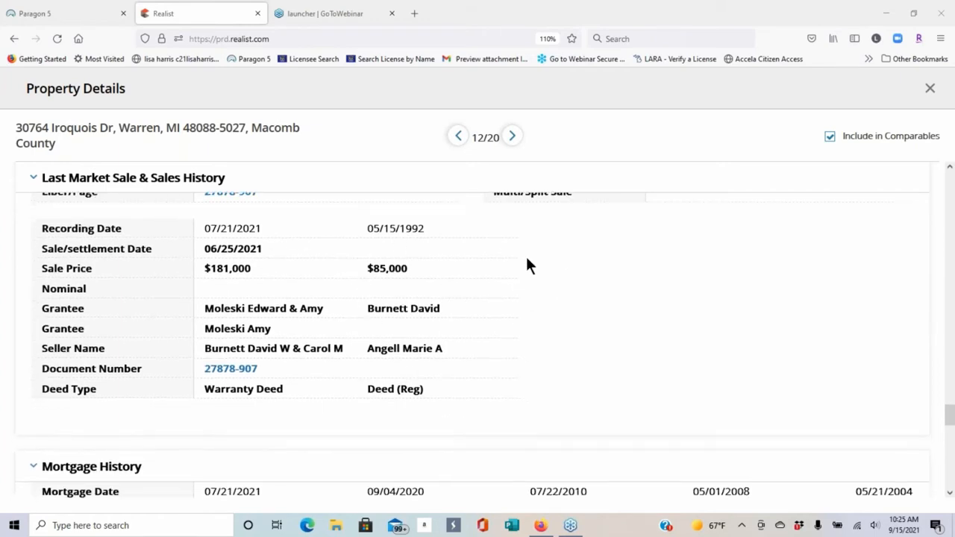
{"action": "scroll", "coordinate": [604, 258], "scroll_direction": "down", "scroll_amount": 3}
{"action": "scroll", "coordinate": [276, 388], "scroll_direction": "up", "scroll_amount": 1}
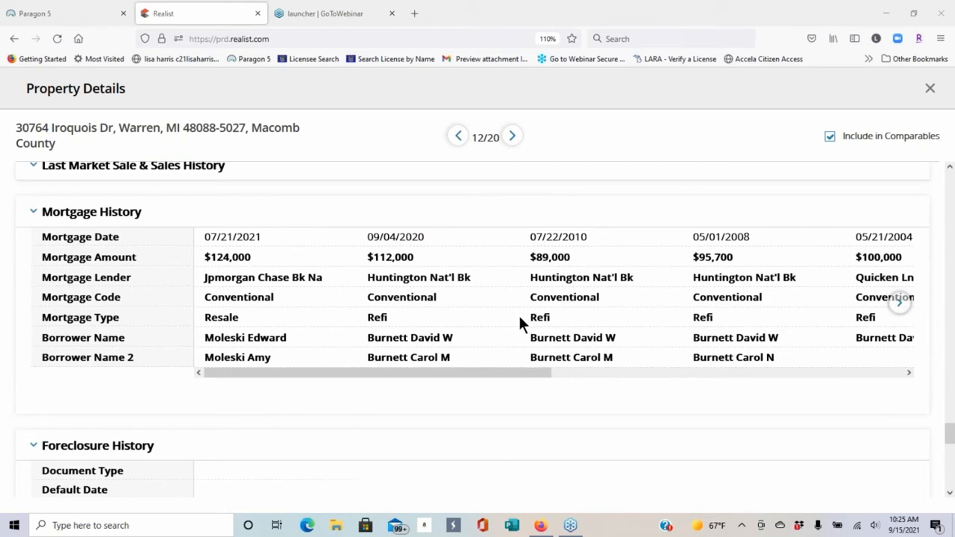
{"action": "scroll", "coordinate": [416, 364], "scroll_direction": "down", "scroll_amount": 2}
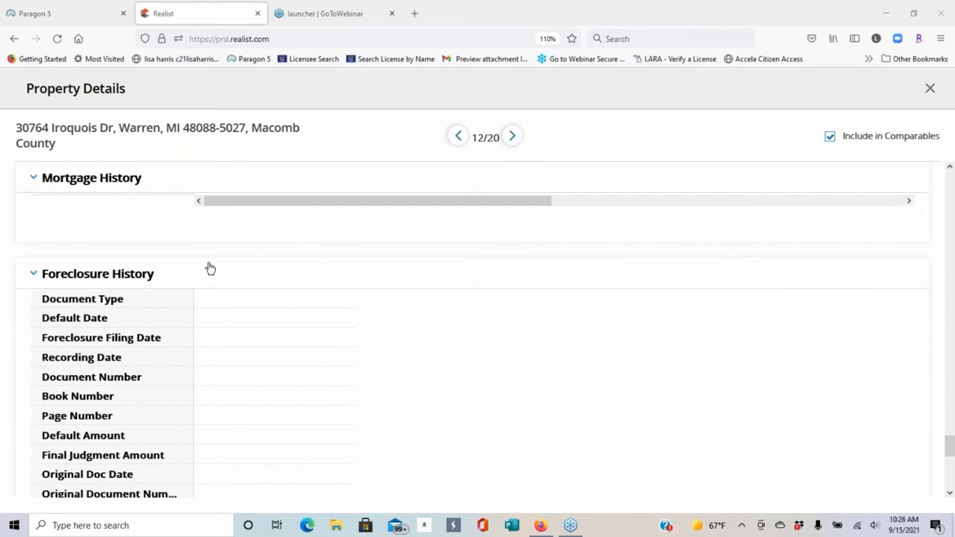
{"action": "scroll", "coordinate": [326, 391], "scroll_direction": "down", "scroll_amount": 1}
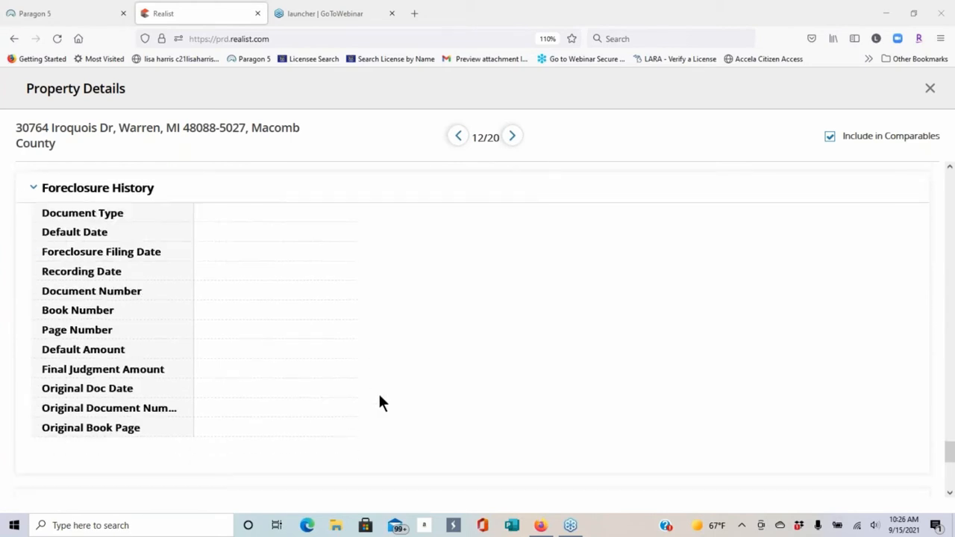
{"action": "scroll", "coordinate": [378, 400], "scroll_direction": "up", "scroll_amount": 3}
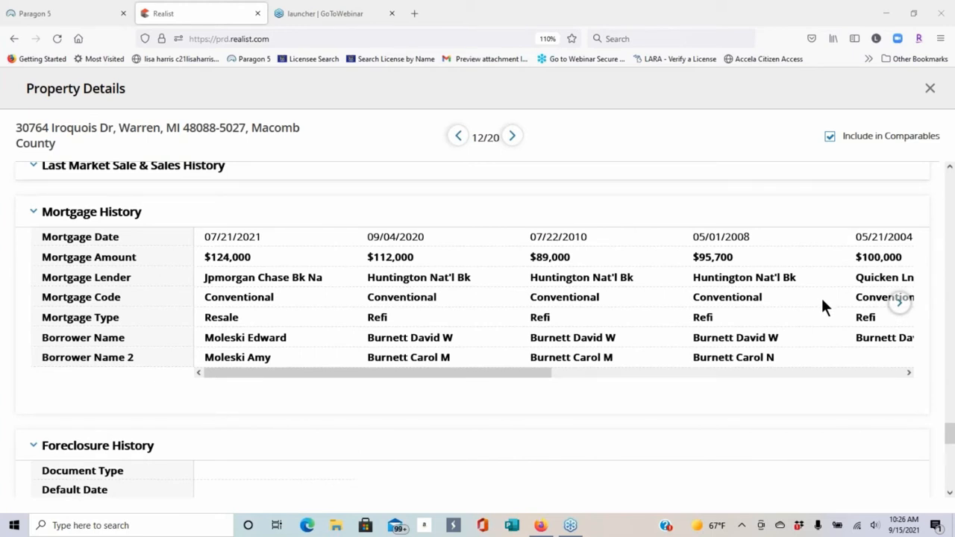
{"action": "scroll", "coordinate": [428, 396], "scroll_direction": "up", "scroll_amount": 10}
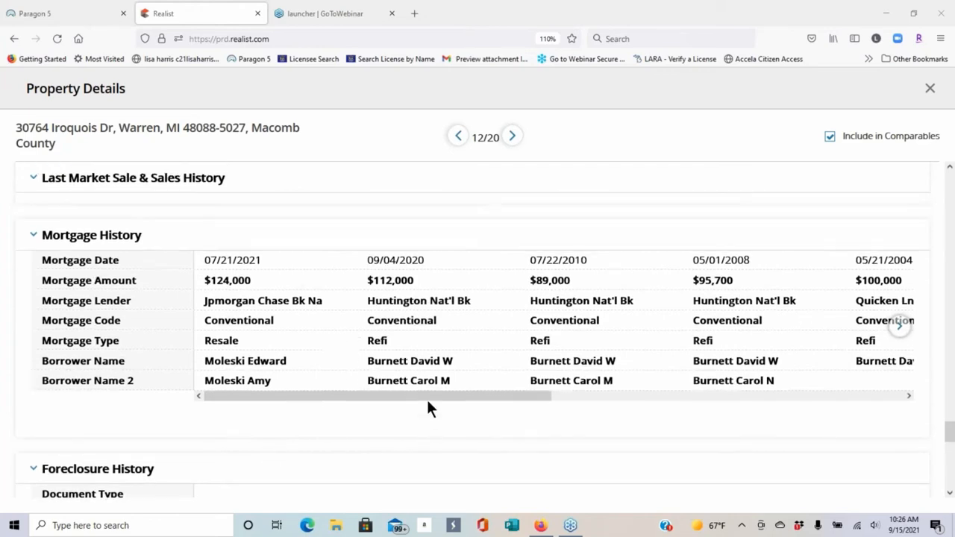
{"action": "scroll", "coordinate": [429, 402], "scroll_direction": "up", "scroll_amount": 5}
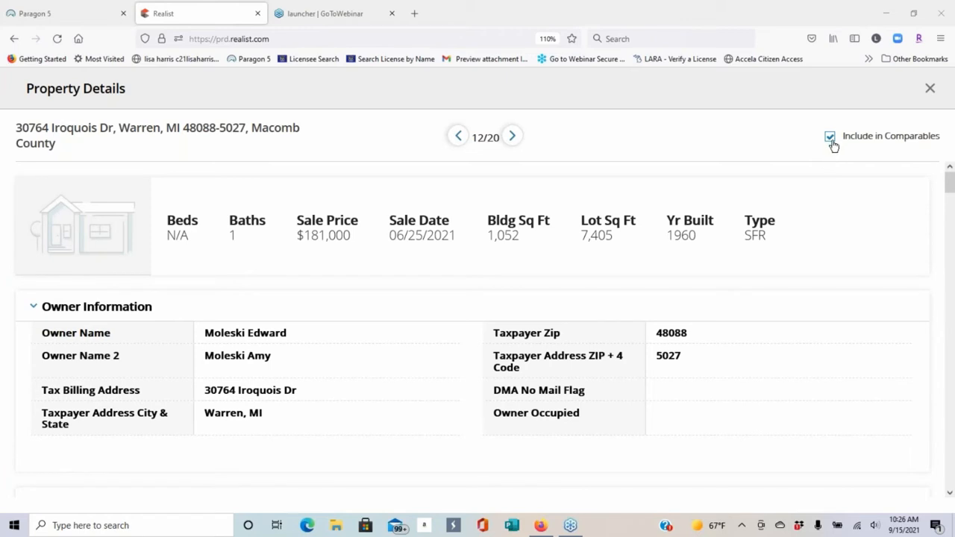
{"action": "left_click", "coordinate": [512, 137]}
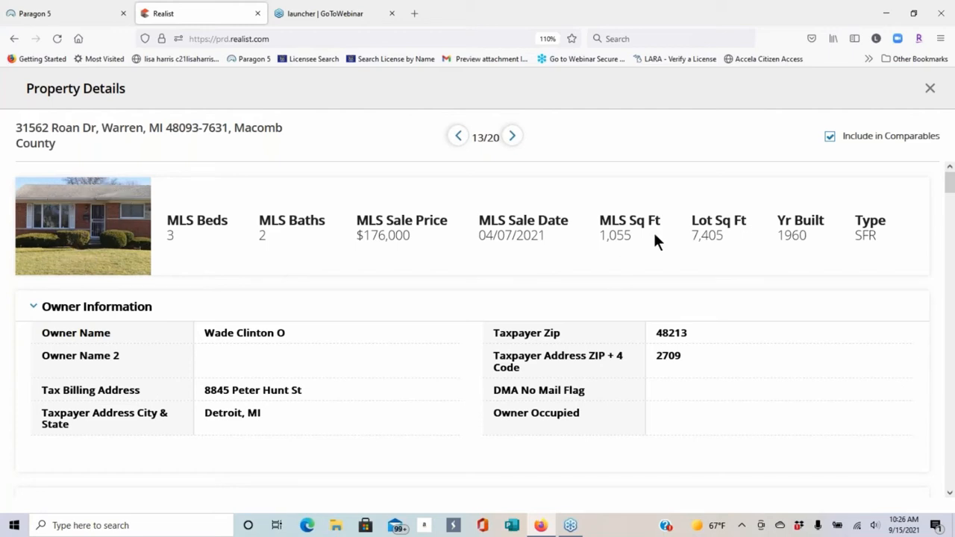
{"action": "scroll", "coordinate": [423, 267], "scroll_direction": "down", "scroll_amount": 6}
{"action": "scroll", "coordinate": [423, 267], "scroll_direction": "down", "scroll_amount": 10}
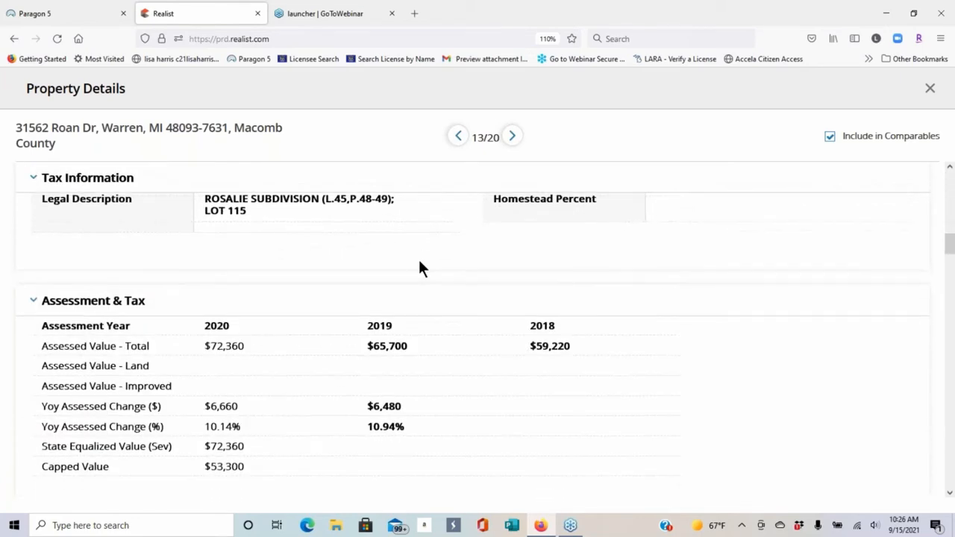
{"action": "scroll", "coordinate": [446, 320], "scroll_direction": "up", "scroll_amount": 15}
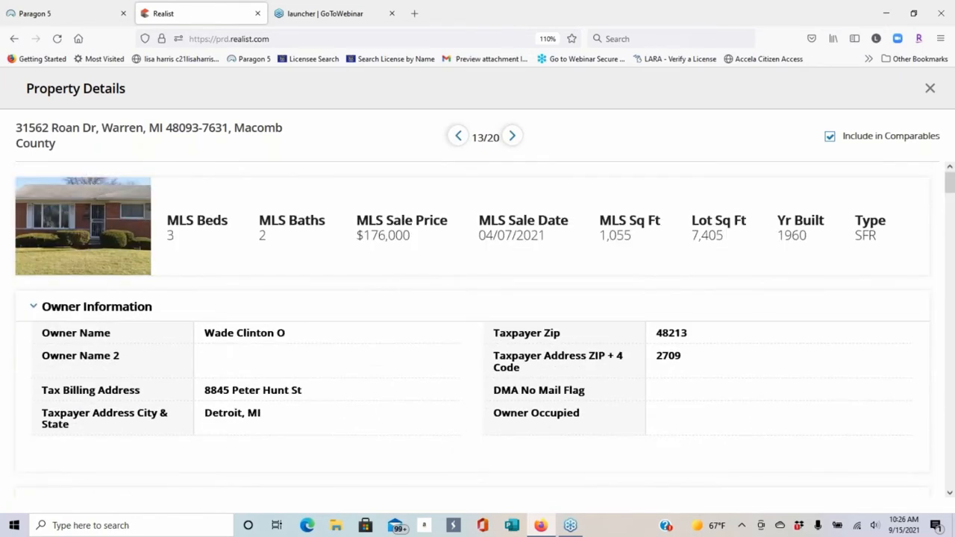
{"action": "left_click", "coordinate": [834, 140]}
{"action": "left_click", "coordinate": [932, 88]}
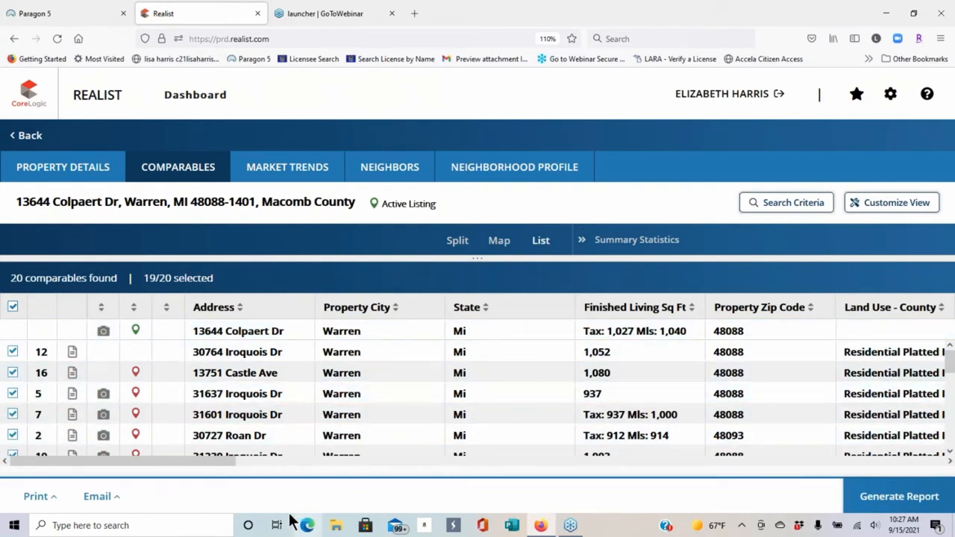
Move the Sale Price column next to Property Zip Code in the comparables list
{"action": "left_click_drag", "start_coordinate": [236, 463], "coordinate": [430, 479]}
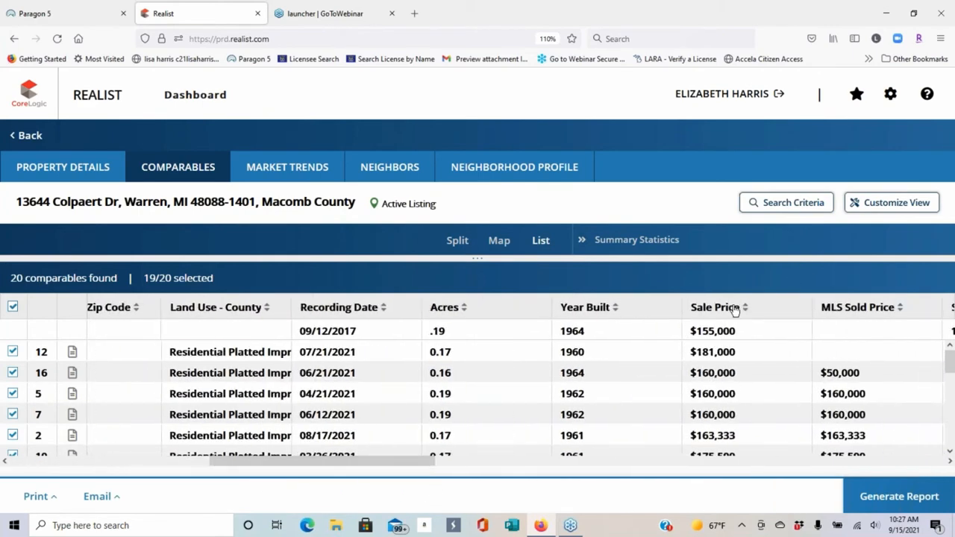
{"action": "left_click_drag", "start_coordinate": [731, 309], "coordinate": [187, 308]}
{"action": "left_click_drag", "start_coordinate": [291, 457], "coordinate": [178, 488]}
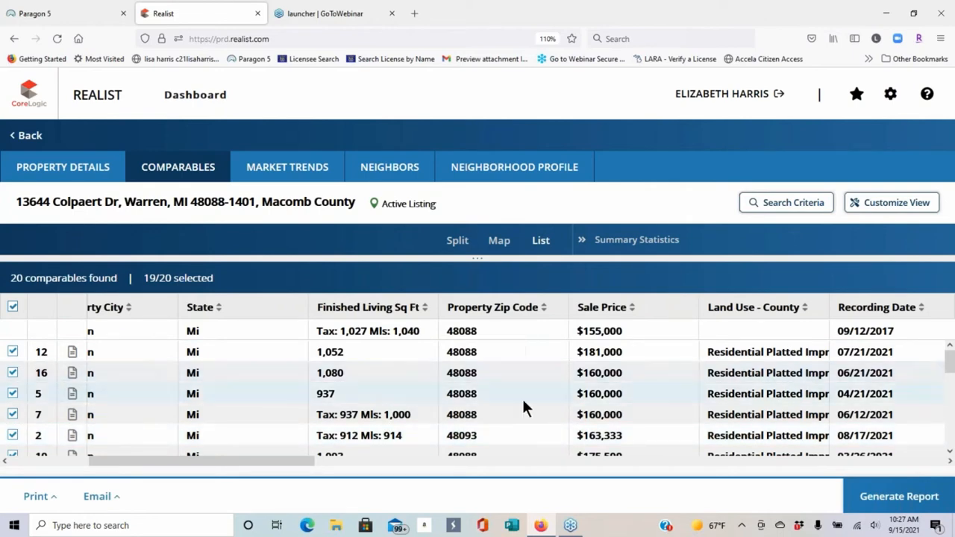
{"action": "scroll", "coordinate": [515, 392], "scroll_direction": "down", "scroll_amount": 3}
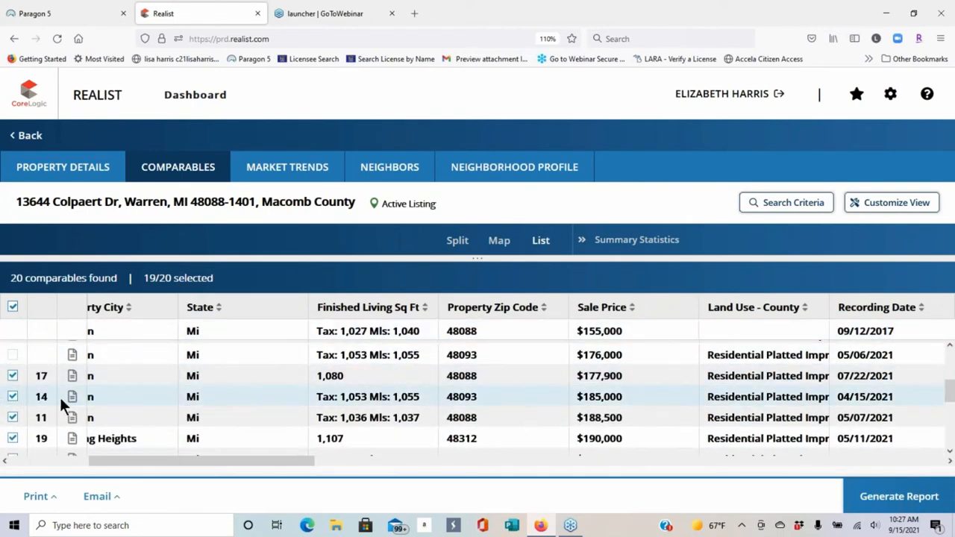
{"action": "scroll", "coordinate": [215, 401], "scroll_direction": "down", "scroll_amount": 2}
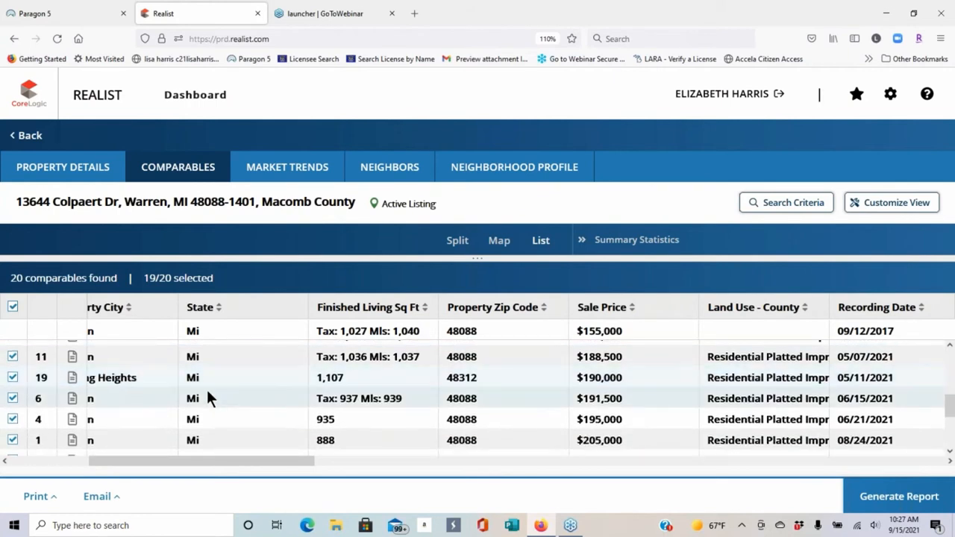
{"action": "scroll", "coordinate": [207, 397], "scroll_direction": "up", "scroll_amount": 5}
{"action": "left_click", "coordinate": [11, 353]}
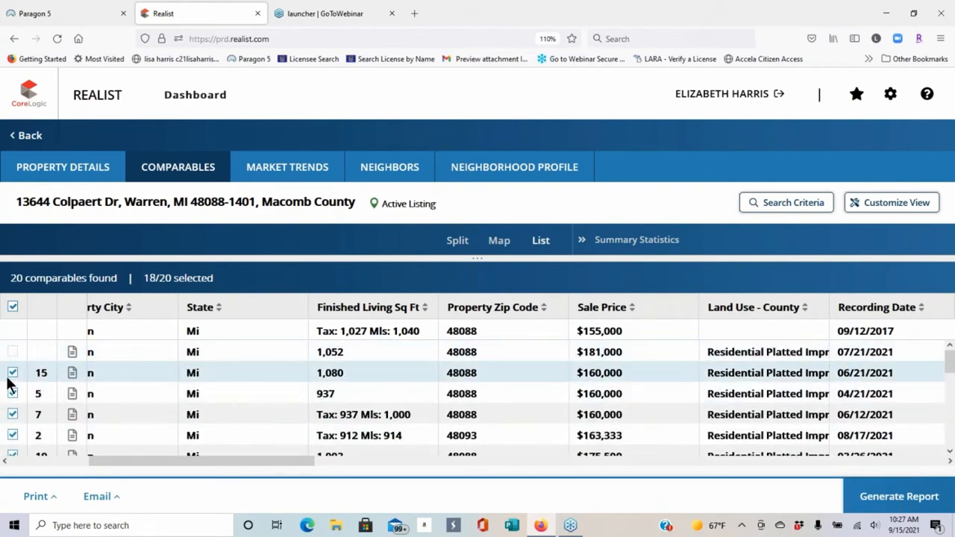
{"action": "left_click", "coordinate": [13, 373]}
{"action": "left_click", "coordinate": [13, 393]}
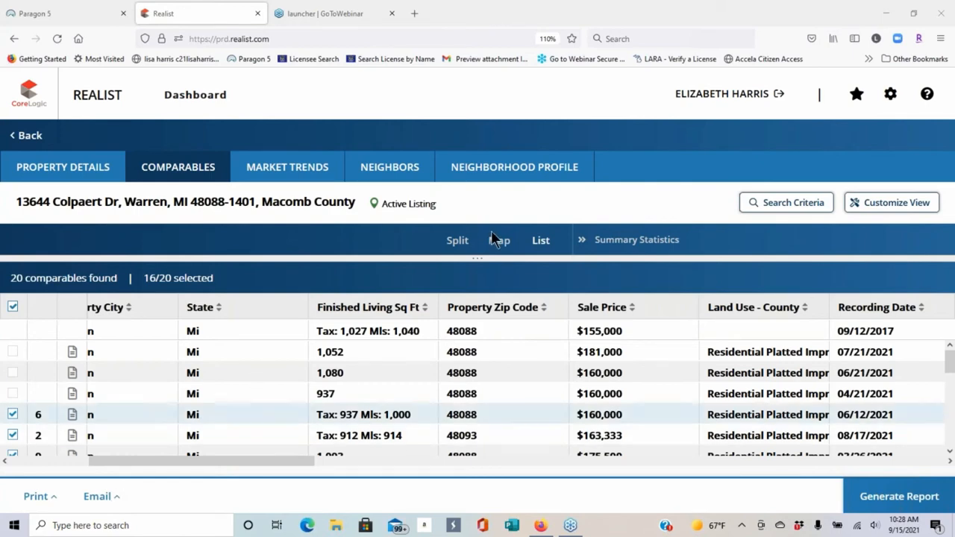
{"action": "left_click", "coordinate": [898, 499]}
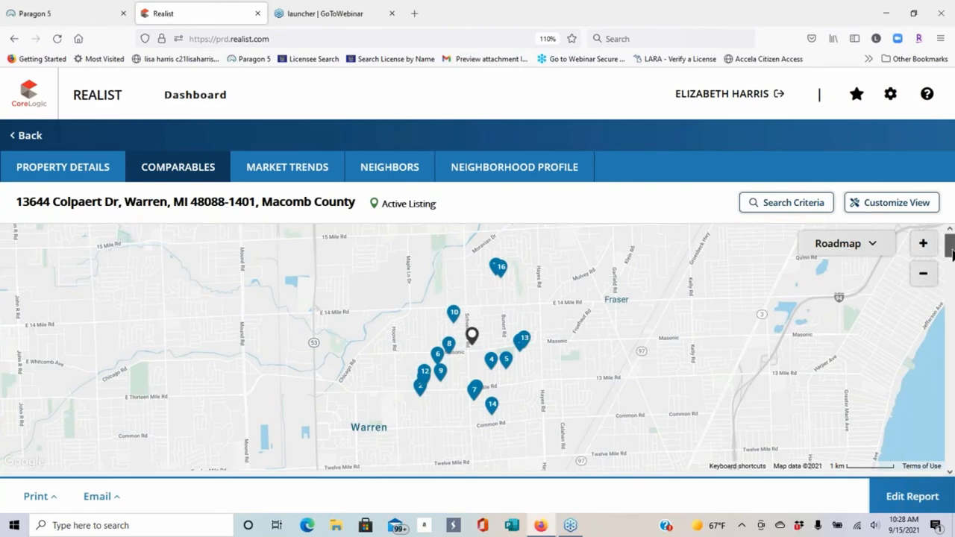
Examine the report's summary statistics and the side-by-side comparable grid, resetting the browser zoom
{"action": "left_click_drag", "start_coordinate": [951, 254], "coordinate": [949, 312]}
{"action": "scroll", "coordinate": [950, 278], "scroll_direction": "down", "scroll_amount": 1}
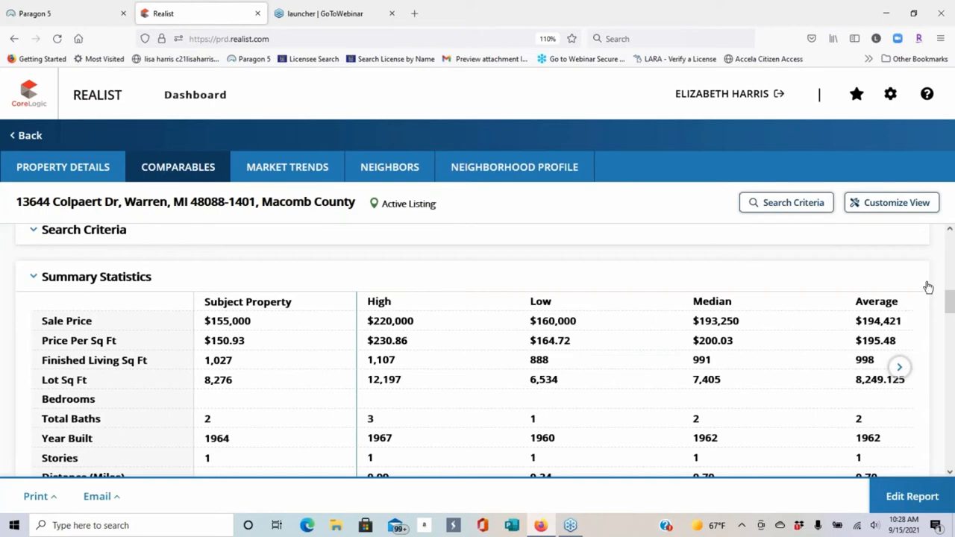
{"action": "left_click_drag", "start_coordinate": [950, 302], "coordinate": [952, 347]}
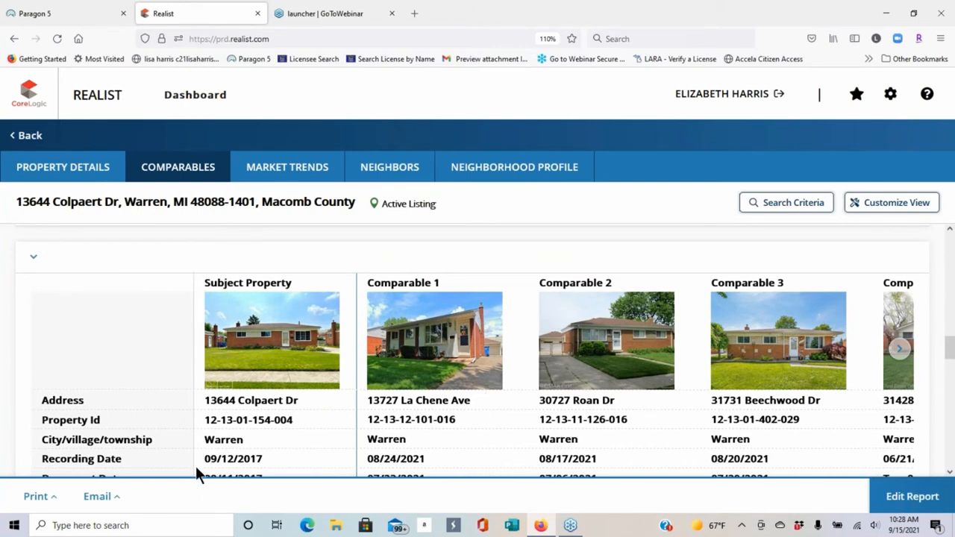
{"action": "scroll", "coordinate": [196, 463], "scroll_direction": "down", "scroll_amount": 2}
{"action": "scroll", "coordinate": [250, 342], "scroll_direction": "up", "scroll_amount": 4}
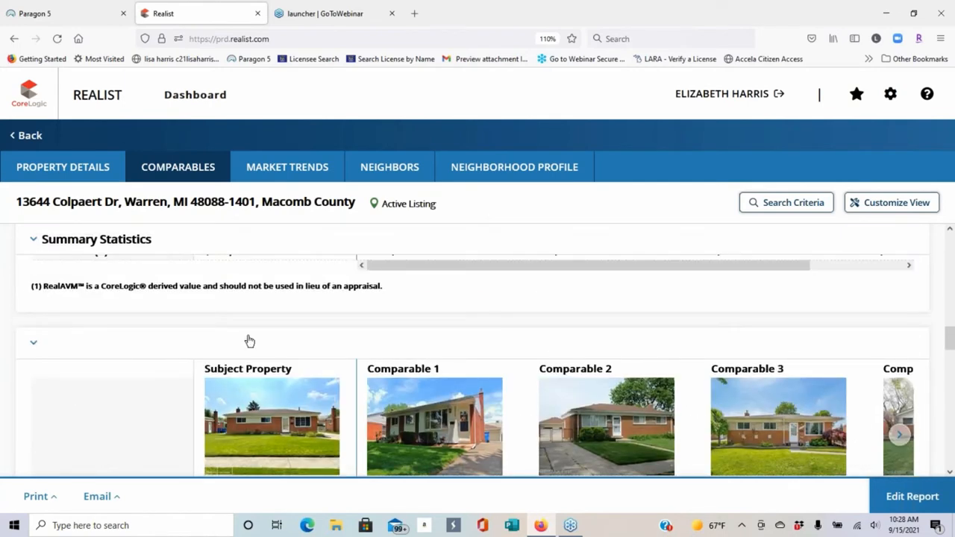
{"action": "key", "text": "ctrl+0"}
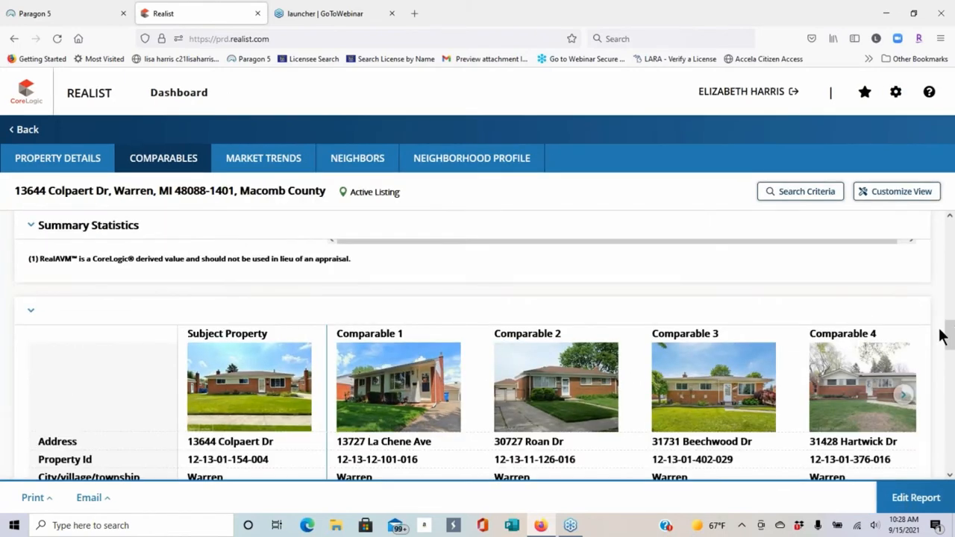
{"action": "left_click_drag", "start_coordinate": [950, 335], "coordinate": [949, 367]}
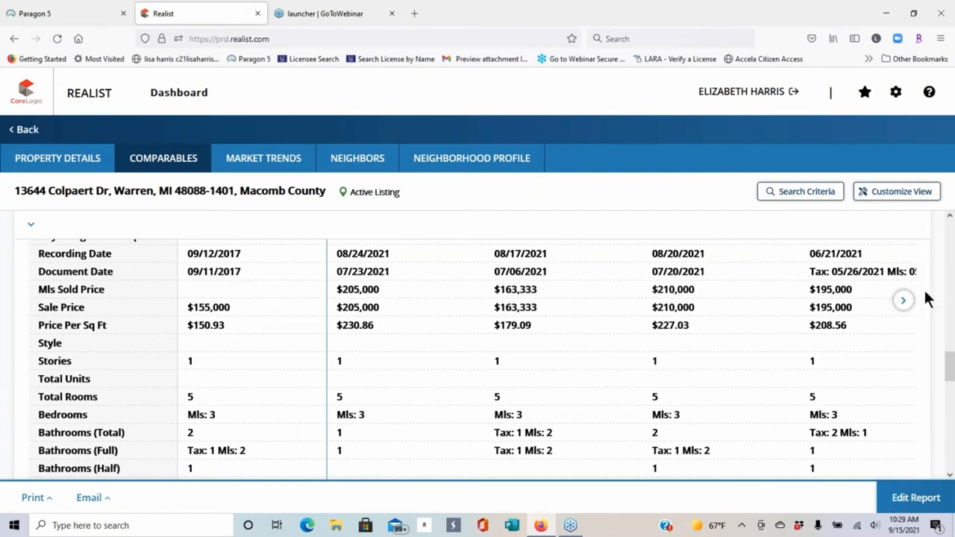
Page through the comparable grid to compare each property's recording dates, sale prices, price per square foot and rooms
{"action": "left_click", "coordinate": [905, 302]}
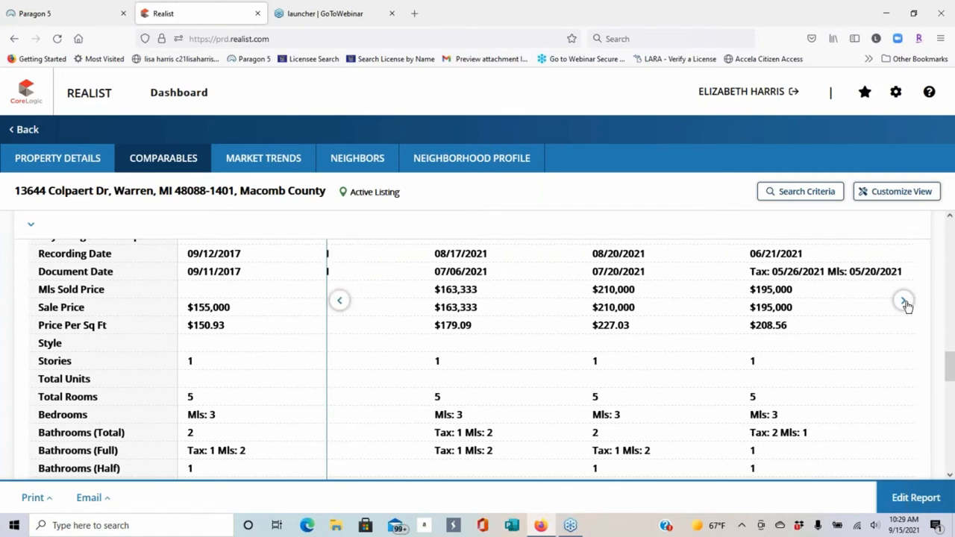
{"action": "left_click", "coordinate": [905, 302]}
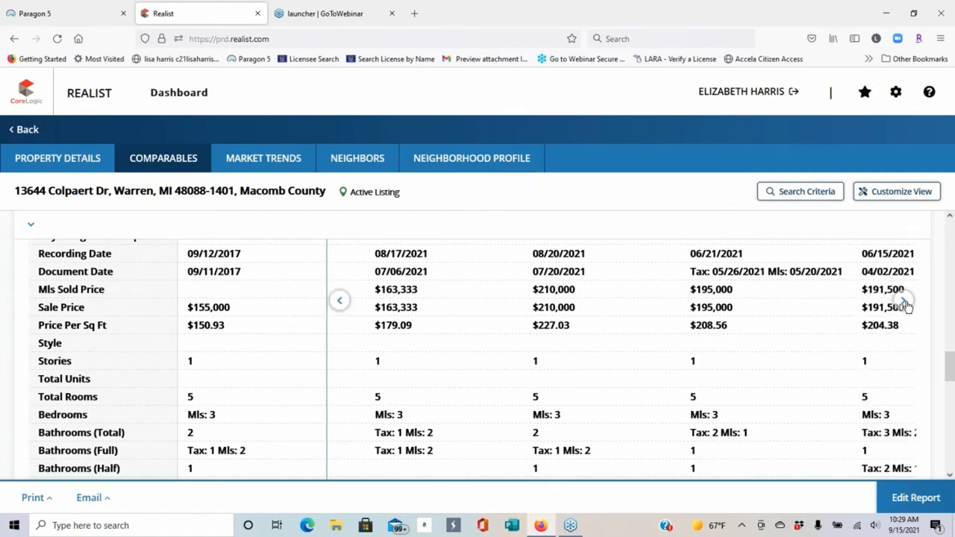
{"action": "left_click", "coordinate": [904, 302]}
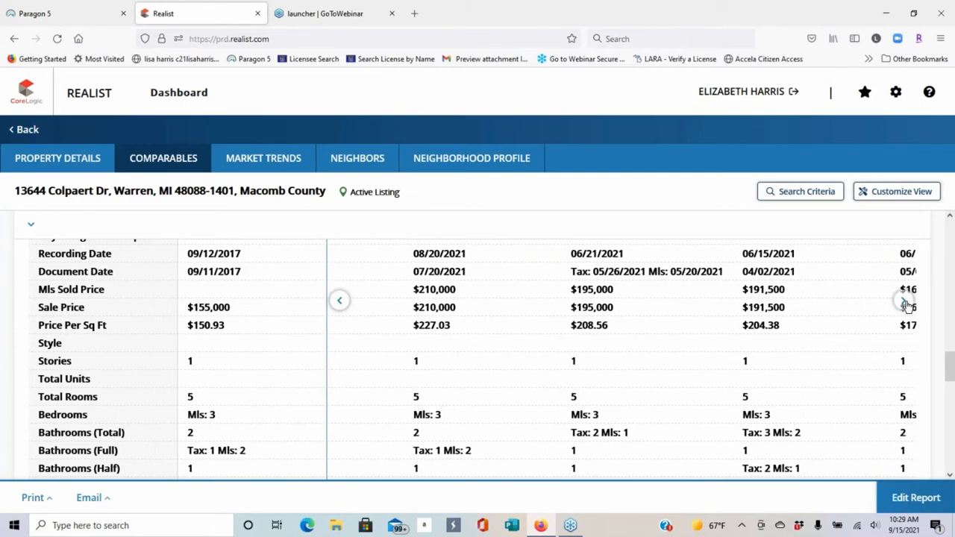
{"action": "left_click", "coordinate": [904, 302]}
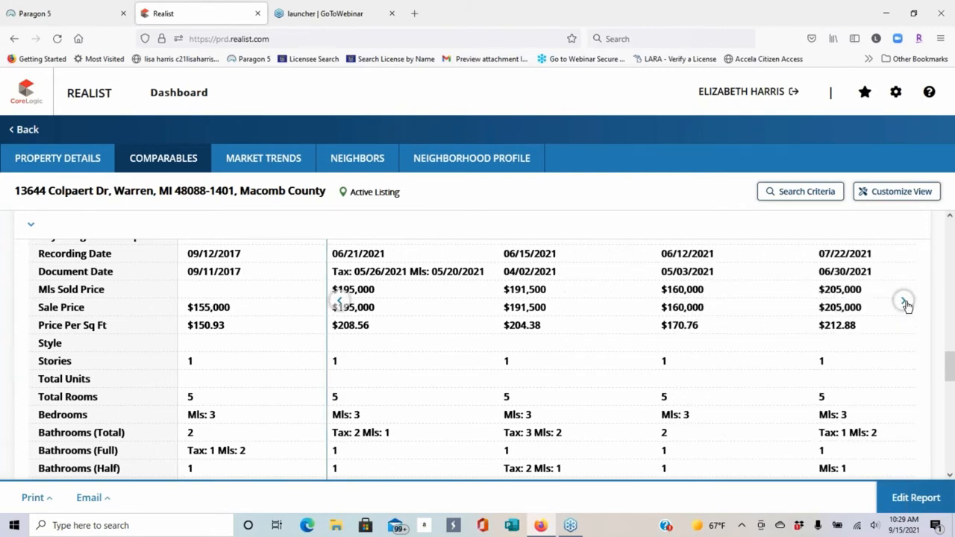
{"action": "left_click", "coordinate": [906, 302]}
{"action": "left_click", "coordinate": [905, 303]}
{"action": "left_click", "coordinate": [906, 303]}
{"action": "left_click", "coordinate": [905, 302]}
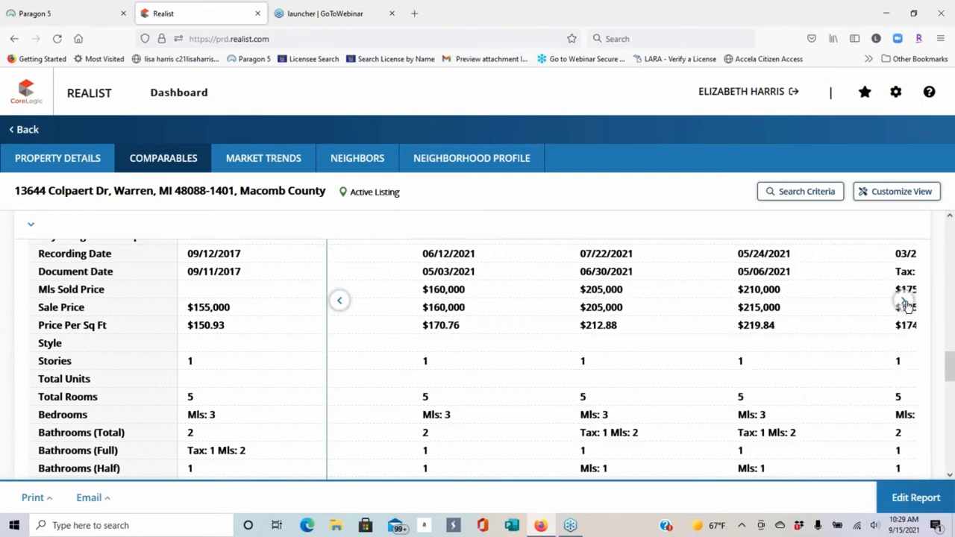
{"action": "left_click", "coordinate": [906, 303]}
{"action": "left_click", "coordinate": [905, 302]}
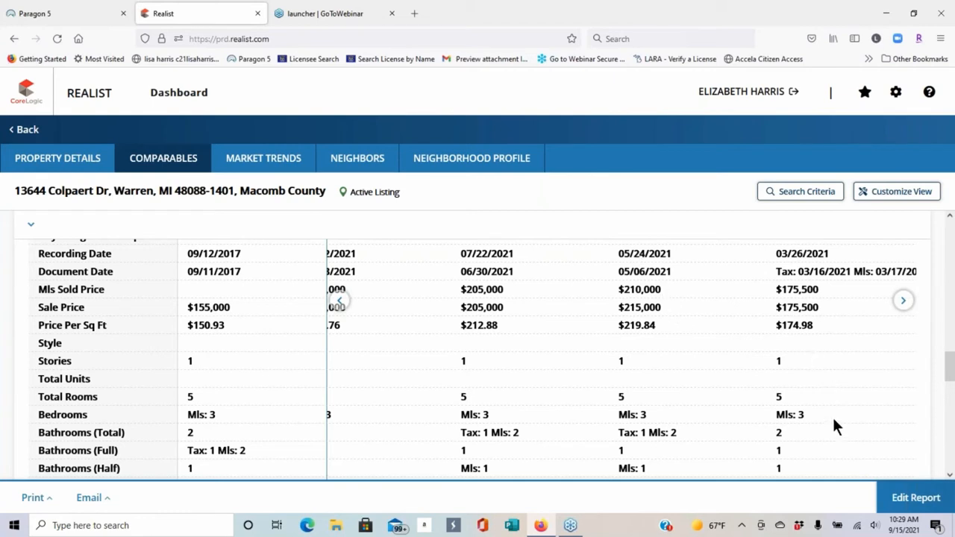
{"action": "left_click", "coordinate": [903, 301]}
{"action": "left_click", "coordinate": [904, 301]}
{"action": "left_click", "coordinate": [903, 301]}
{"action": "left_click", "coordinate": [904, 301]}
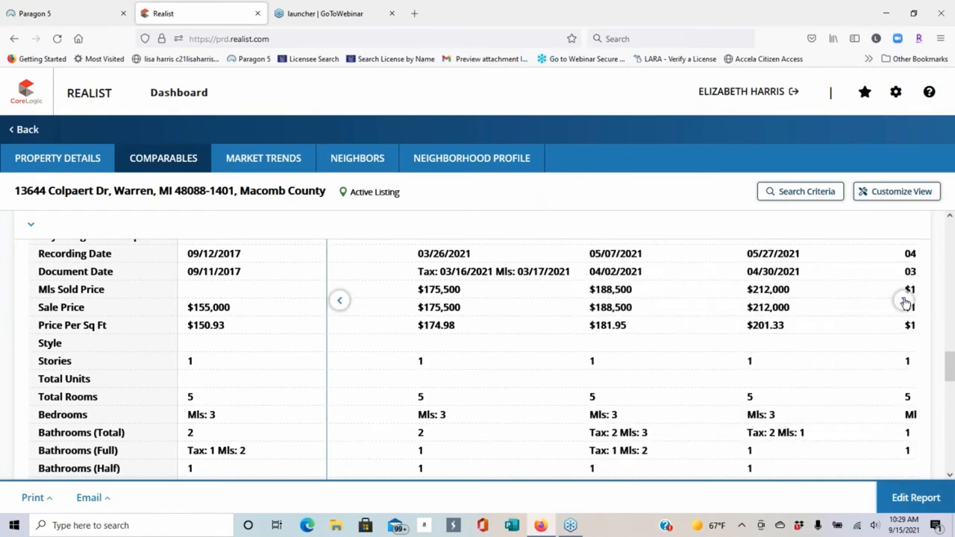
{"action": "left_click", "coordinate": [903, 301]}
{"action": "left_click", "coordinate": [904, 300]}
Page forward and backward through the comparable grid to recheck each comparable's recording dates, sale prices and price per square foot
{"action": "left_click", "coordinate": [904, 301]}
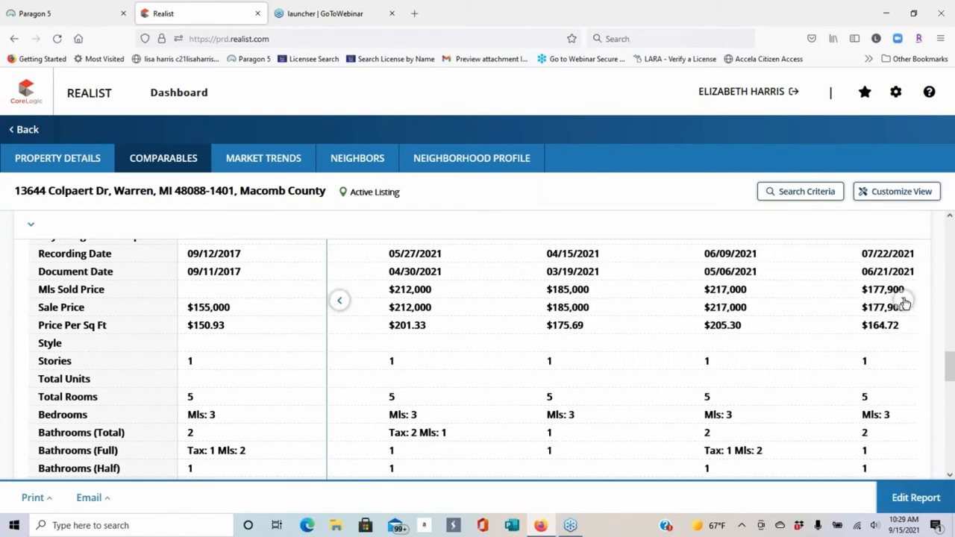
{"action": "left_click", "coordinate": [904, 301]}
{"action": "left_click", "coordinate": [904, 300]}
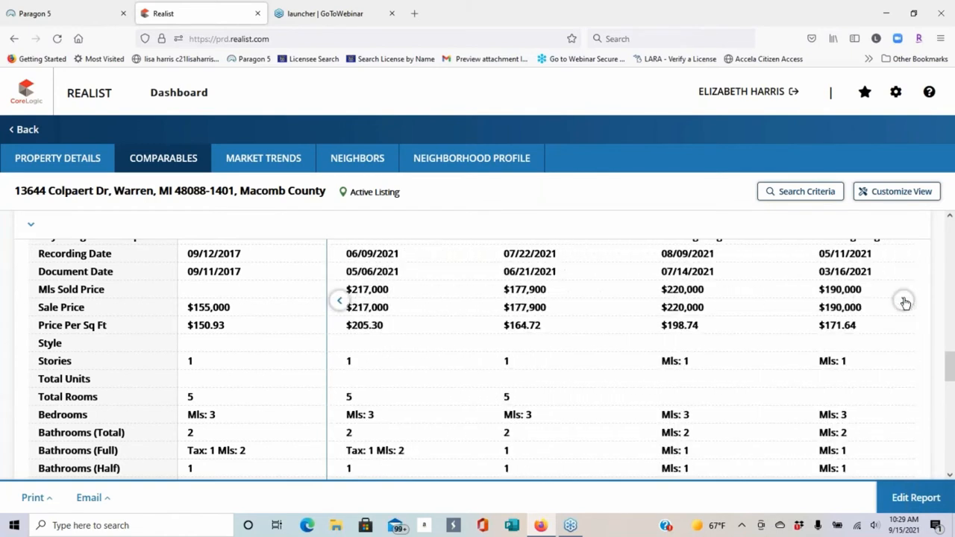
{"action": "left_click", "coordinate": [903, 301]}
{"action": "double_click", "coordinate": [904, 297]}
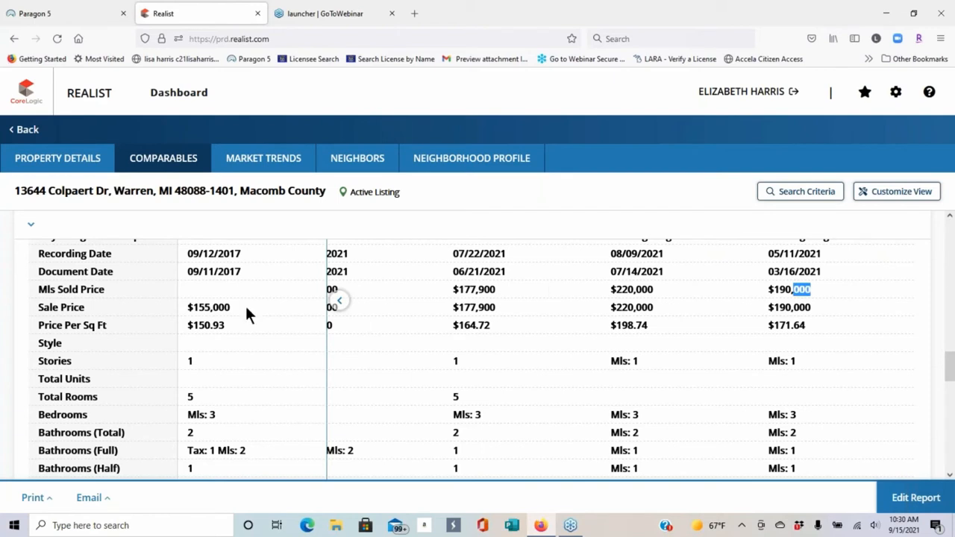
{"action": "left_click", "coordinate": [338, 303]}
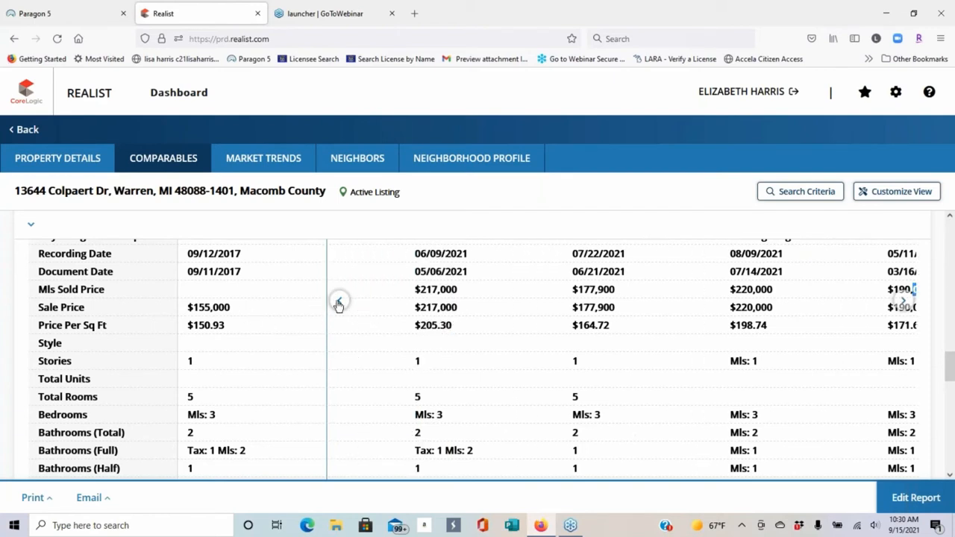
{"action": "left_click", "coordinate": [338, 303]}
{"action": "left_click", "coordinate": [338, 303]}
{"action": "left_click", "coordinate": [338, 303]}
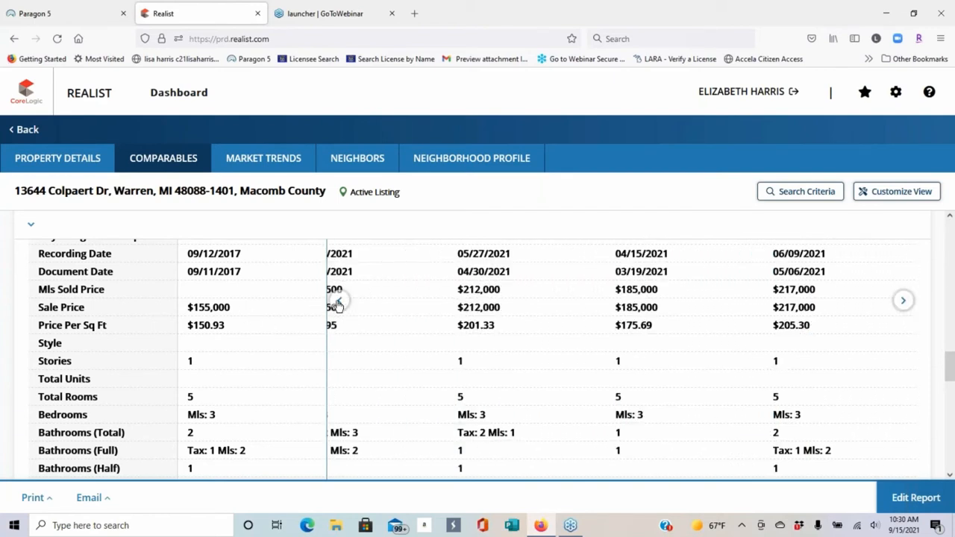
{"action": "left_click", "coordinate": [338, 303]}
{"action": "left_click", "coordinate": [338, 303]}
{"action": "left_click", "coordinate": [338, 303]}
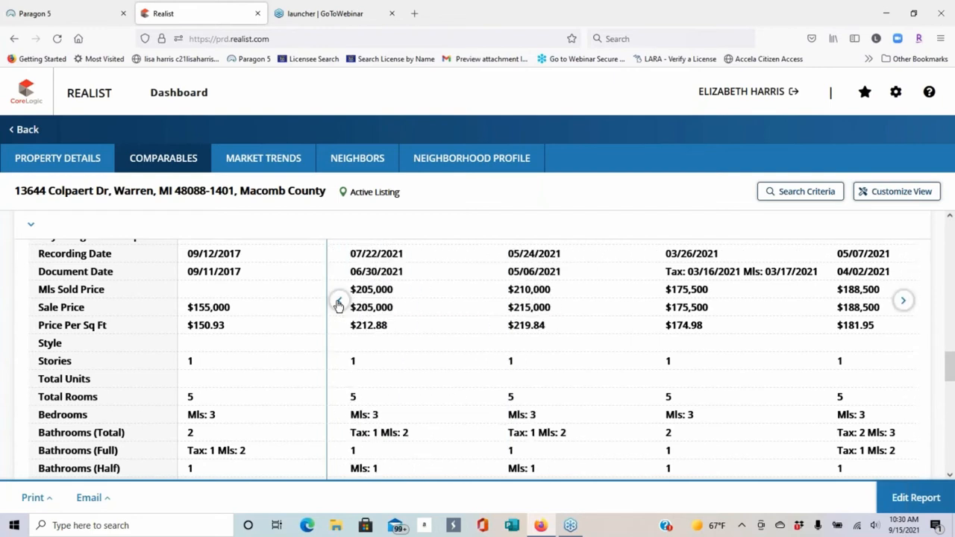
{"action": "left_click", "coordinate": [338, 303]}
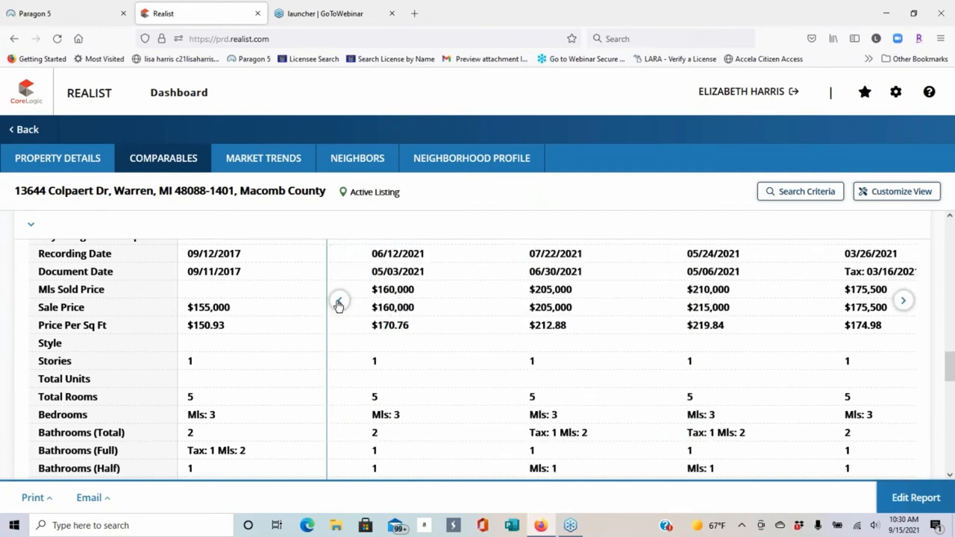
{"action": "left_click", "coordinate": [339, 303]}
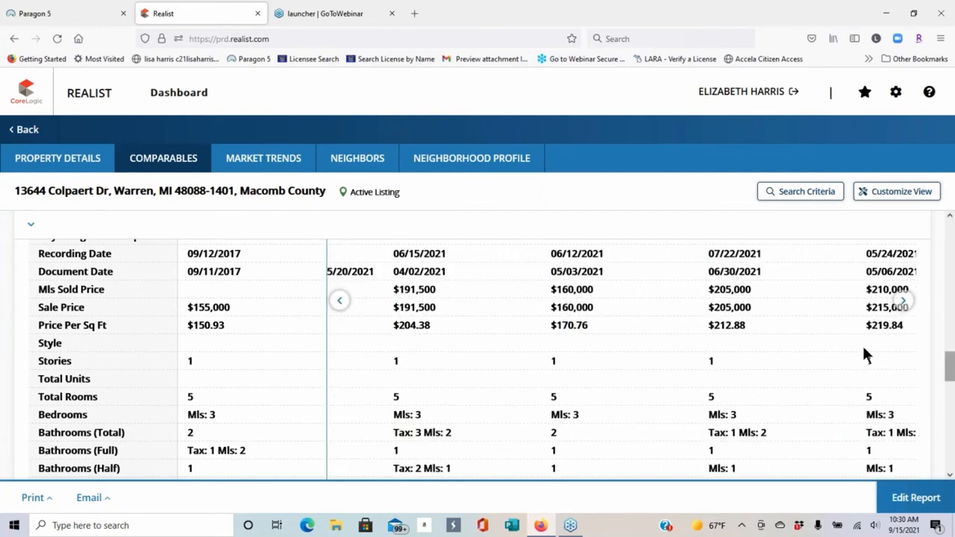
Return to the comparables list from the report and generate the comparables report again
{"action": "scroll", "coordinate": [401, 358], "scroll_direction": "down", "scroll_amount": 2}
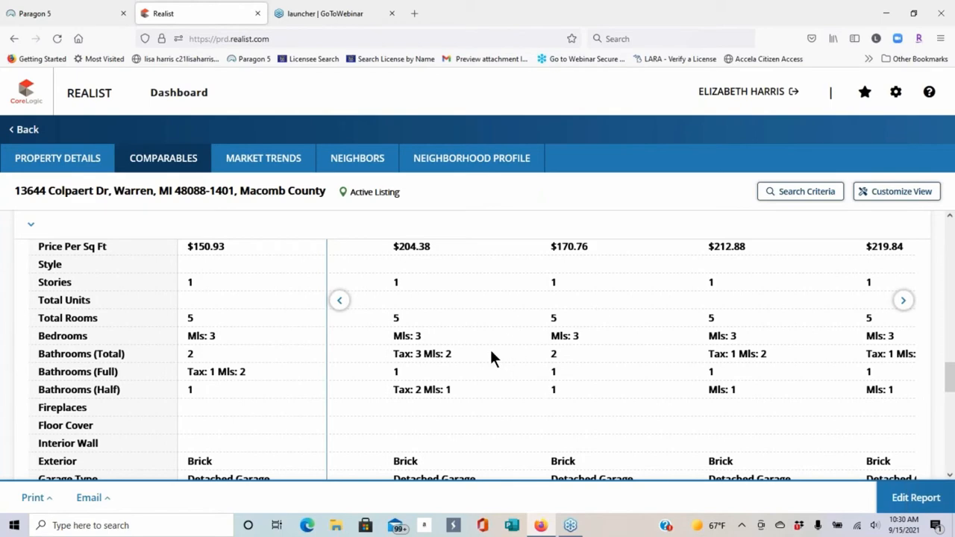
{"action": "scroll", "coordinate": [441, 333], "scroll_direction": "up", "scroll_amount": 10}
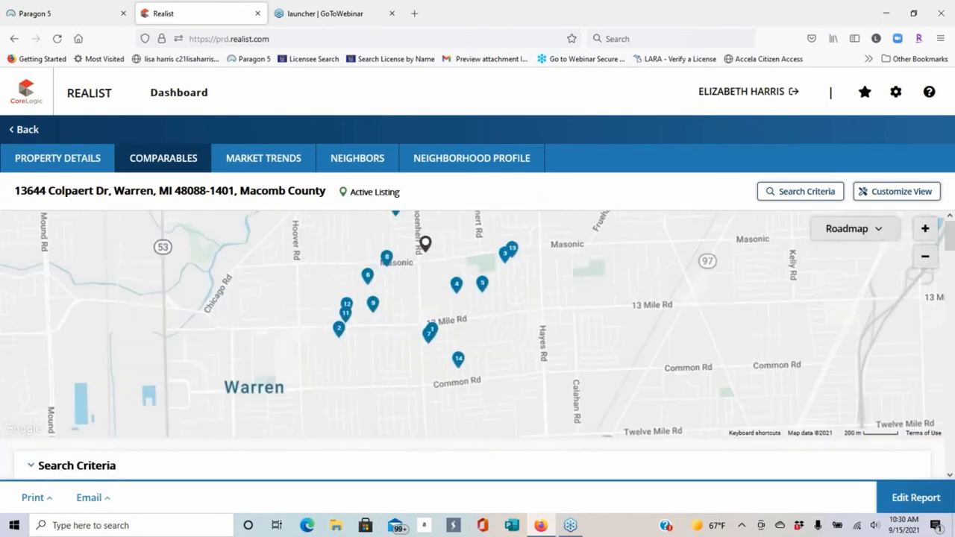
{"action": "scroll", "coordinate": [682, 339], "scroll_direction": "down", "scroll_amount": 3}
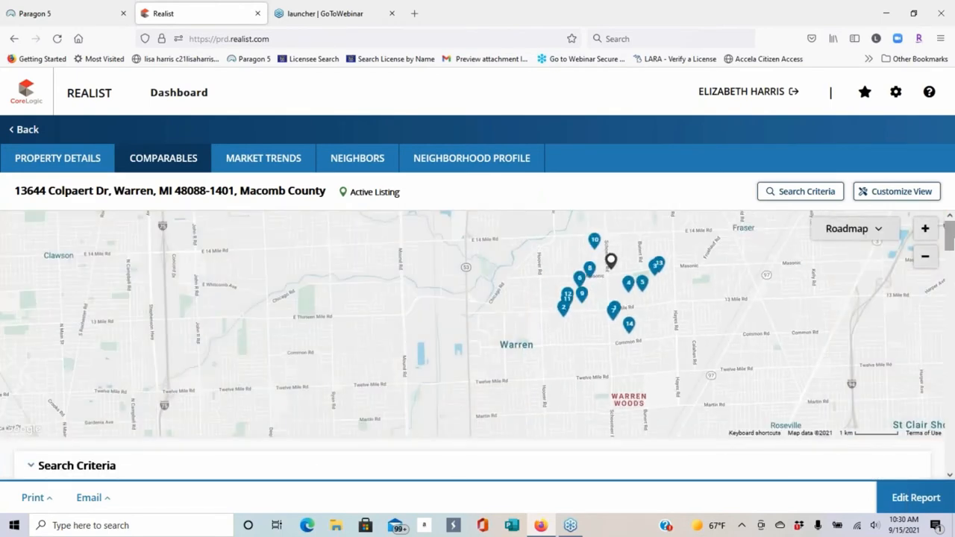
{"action": "scroll", "coordinate": [909, 384], "scroll_direction": "down", "scroll_amount": 10}
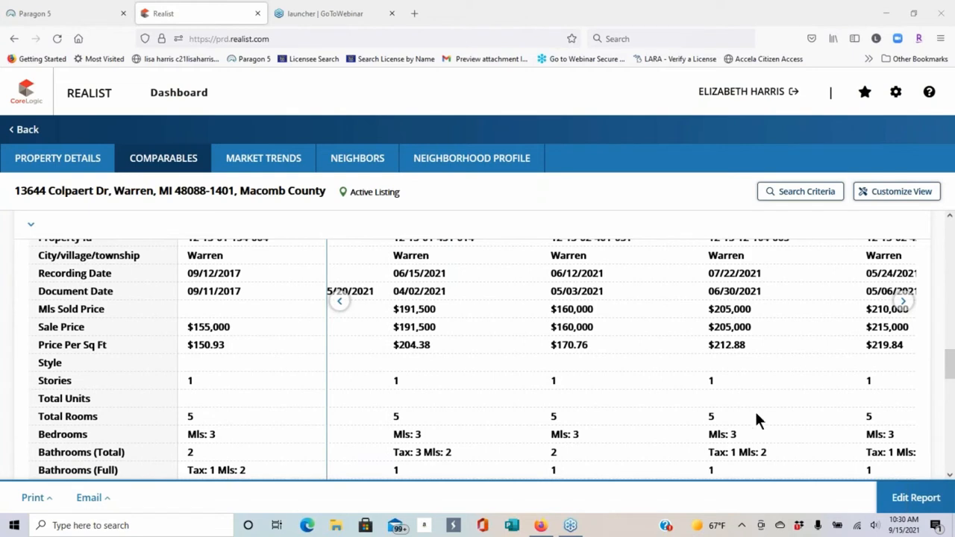
{"action": "left_click", "coordinate": [925, 505]}
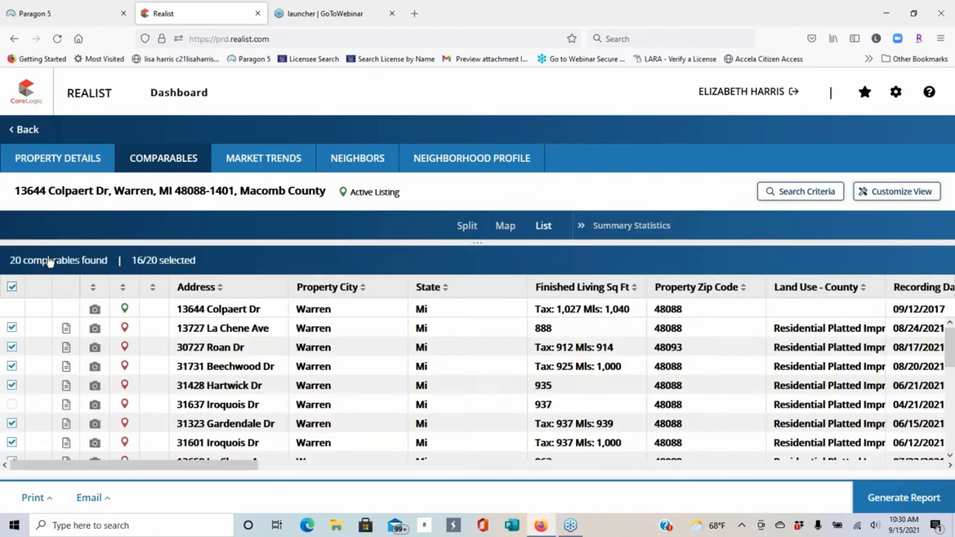
{"action": "left_click", "coordinate": [918, 500]}
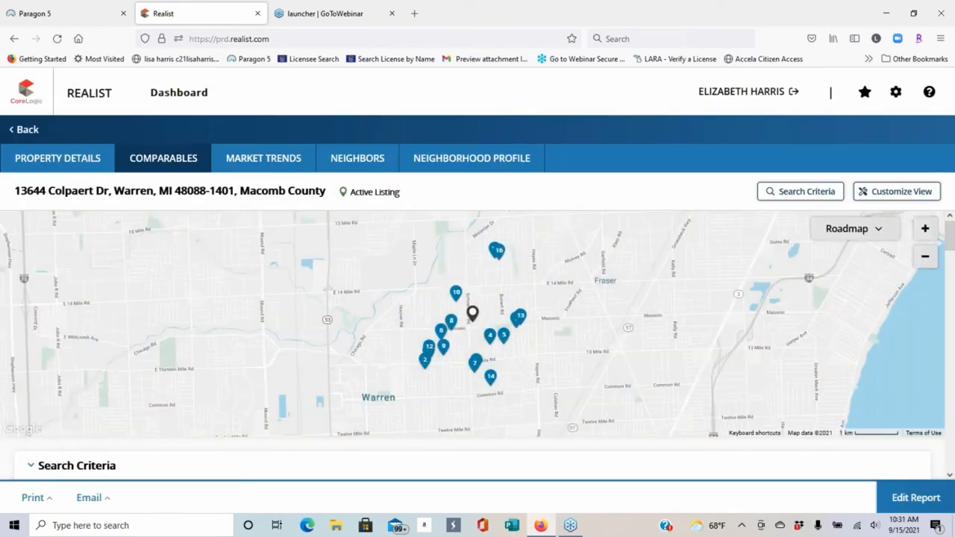
Open Market Trends and scroll through the market gauges and median price, price per square foot and sales activity charts
{"action": "left_click", "coordinate": [277, 160]}
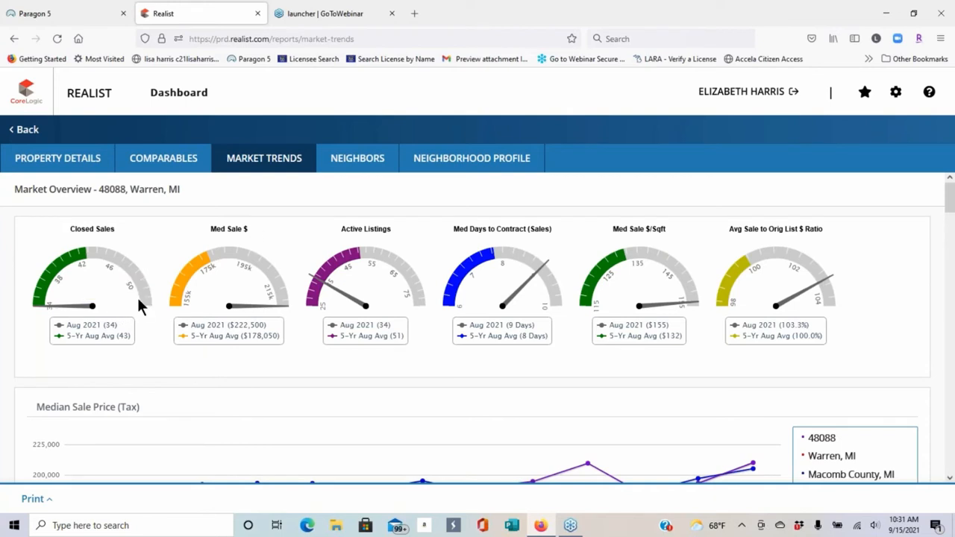
{"action": "scroll", "coordinate": [139, 306], "scroll_direction": "down", "scroll_amount": 3}
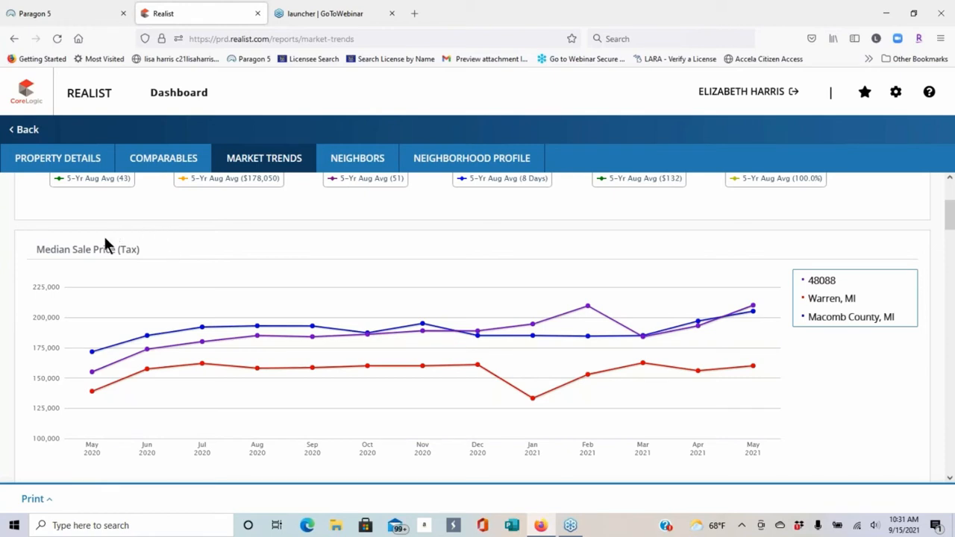
{"action": "scroll", "coordinate": [160, 273], "scroll_direction": "down", "scroll_amount": 4}
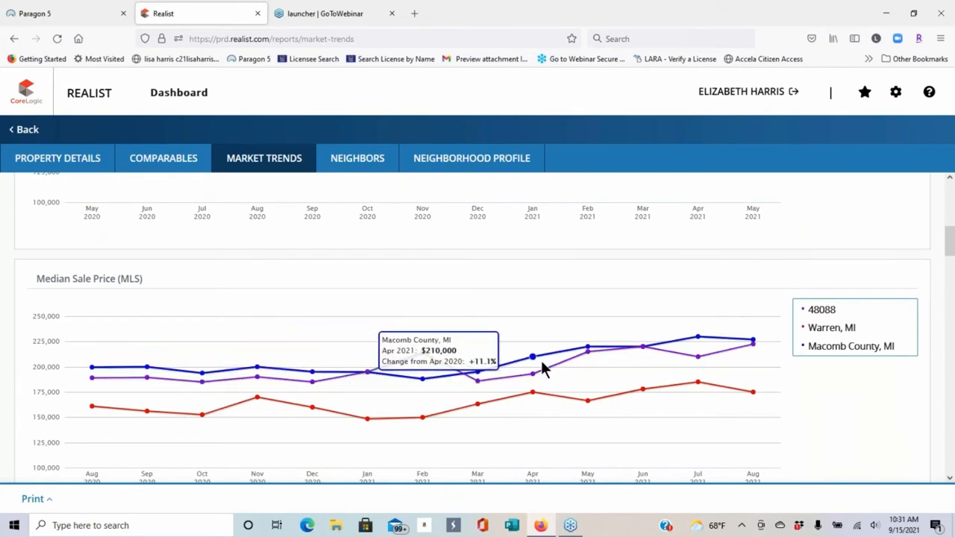
{"action": "scroll", "coordinate": [168, 313], "scroll_direction": "up", "scroll_amount": 4}
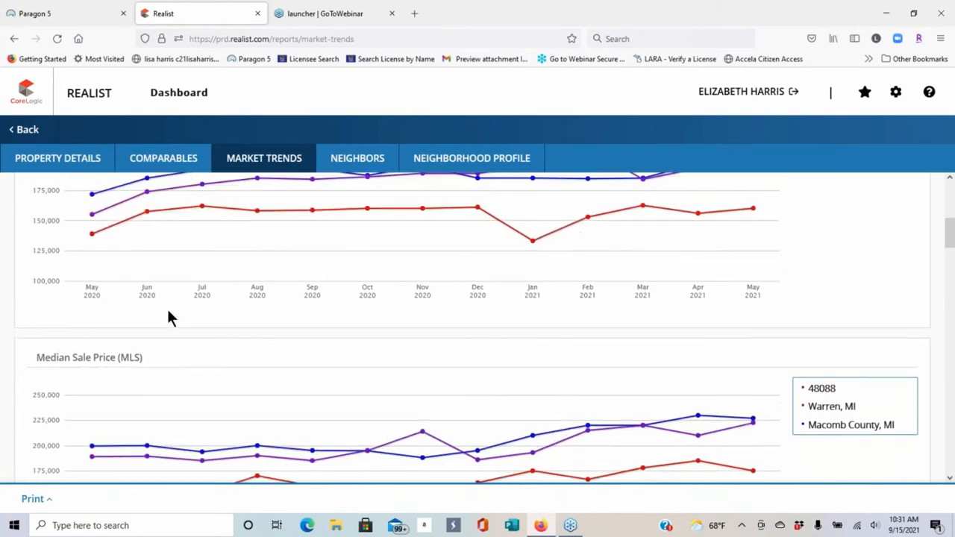
{"action": "scroll", "coordinate": [179, 251], "scroll_direction": "down", "scroll_amount": 1}
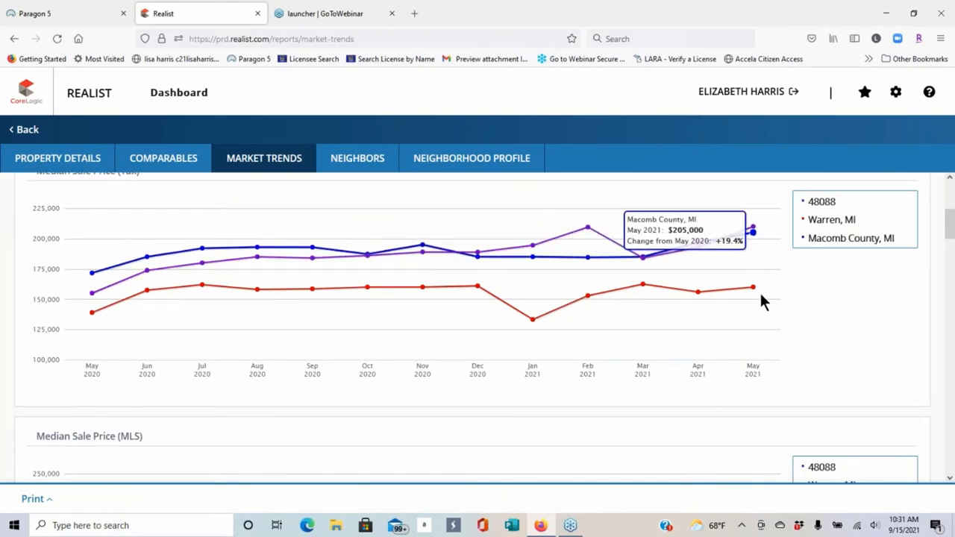
{"action": "scroll", "coordinate": [494, 294], "scroll_direction": "down", "scroll_amount": 2}
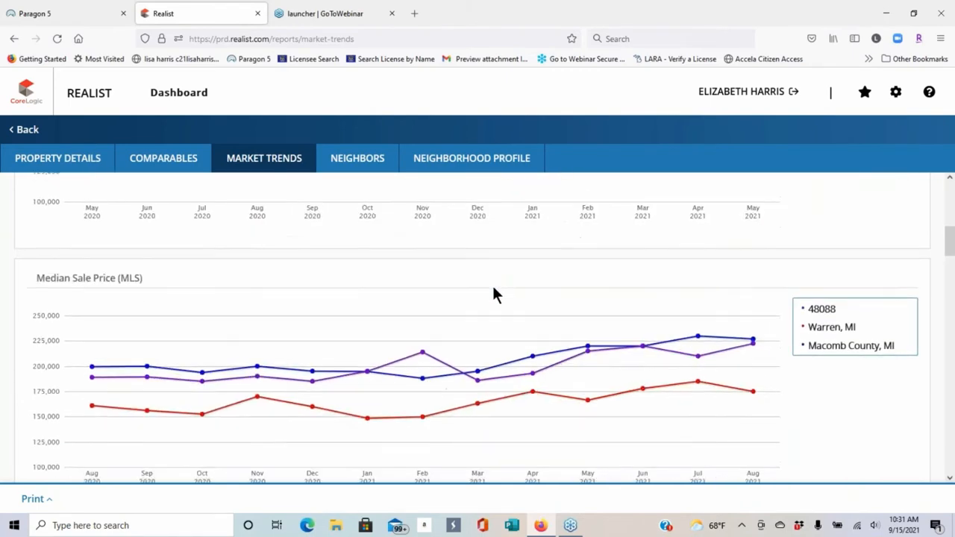
{"action": "scroll", "coordinate": [492, 290], "scroll_direction": "down", "scroll_amount": 4}
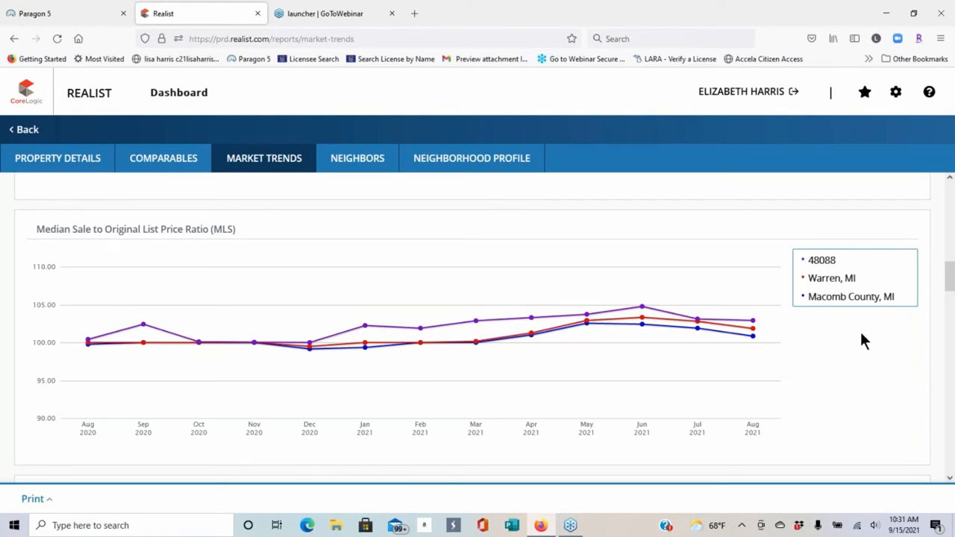
{"action": "scroll", "coordinate": [437, 296], "scroll_direction": "down", "scroll_amount": 5}
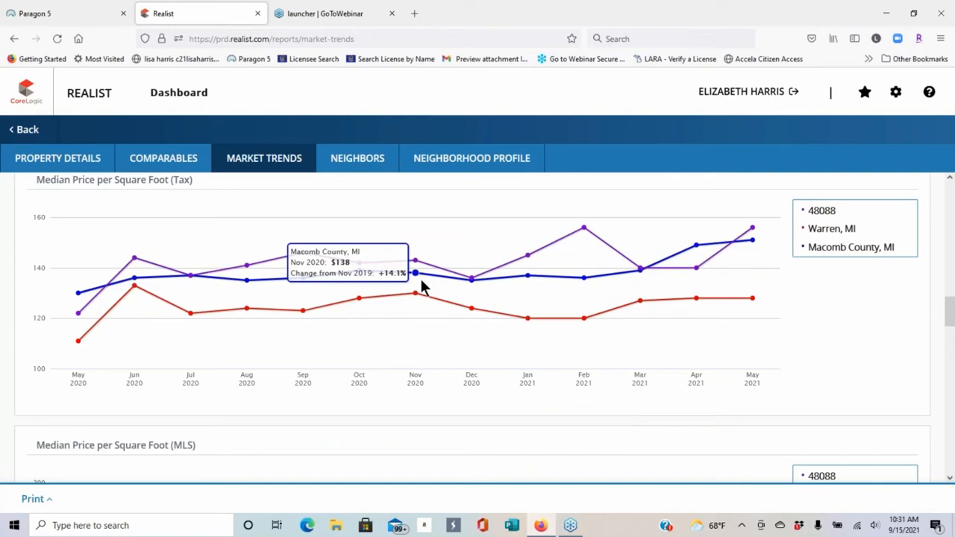
{"action": "scroll", "coordinate": [475, 299], "scroll_direction": "down", "scroll_amount": 8}
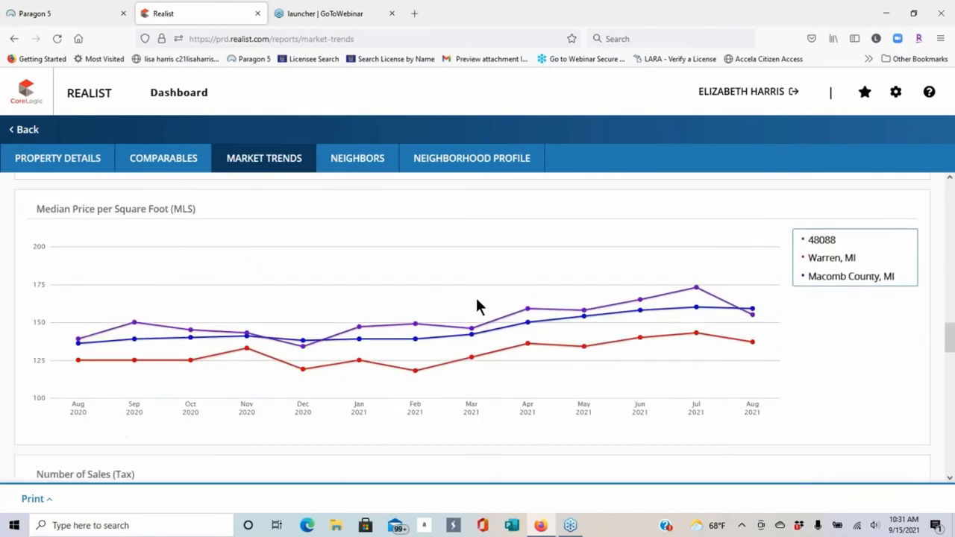
{"action": "scroll", "coordinate": [520, 297], "scroll_direction": "down", "scroll_amount": 10}
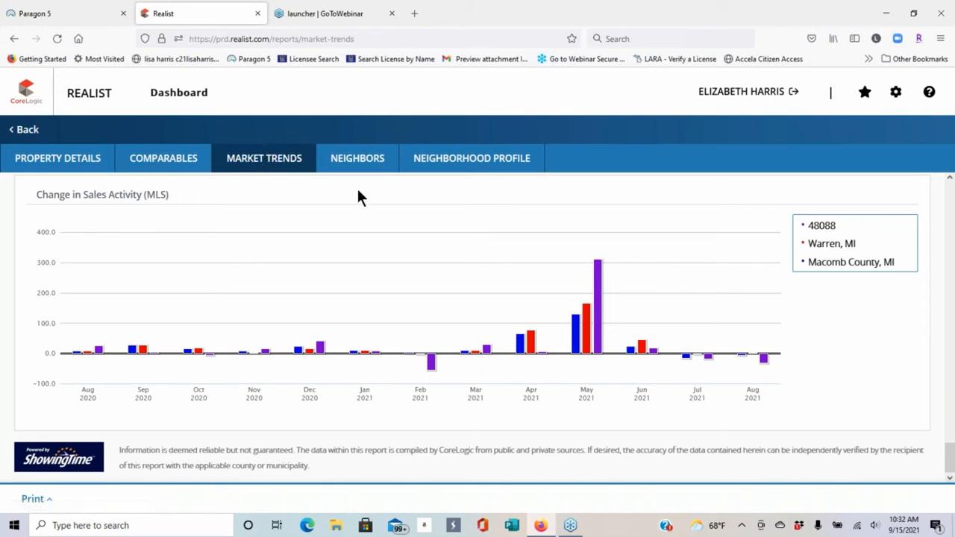
Open the Neighbors view and review the neighbor map and the neighbor grid's owners, sale prices and lot details
{"action": "left_click", "coordinate": [361, 163]}
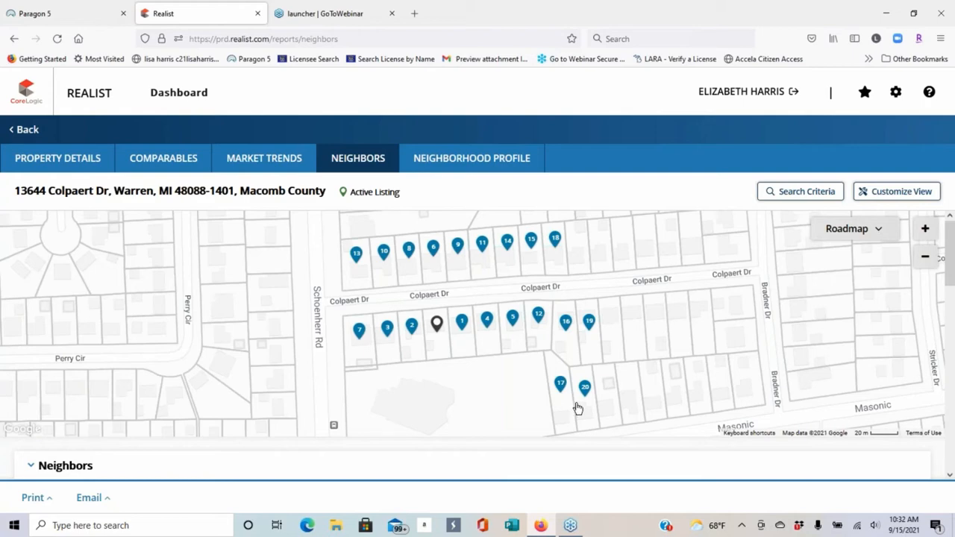
{"action": "scroll", "coordinate": [798, 377], "scroll_direction": "down", "scroll_amount": 2}
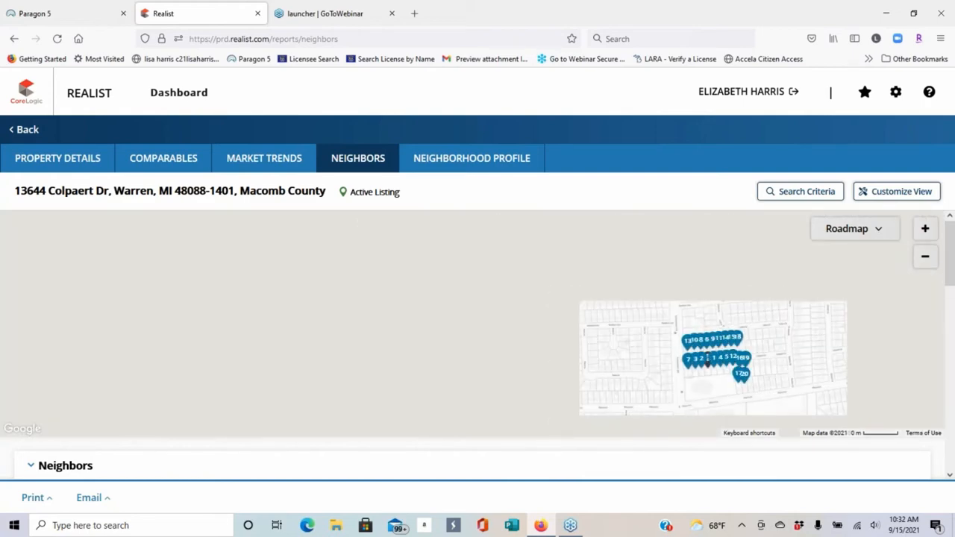
{"action": "scroll", "coordinate": [682, 328], "scroll_direction": "up", "scroll_amount": 2}
{"action": "left_click_drag", "start_coordinate": [683, 328], "coordinate": [327, 244]}
{"action": "left_click_drag", "start_coordinate": [953, 252], "coordinate": [952, 314]}
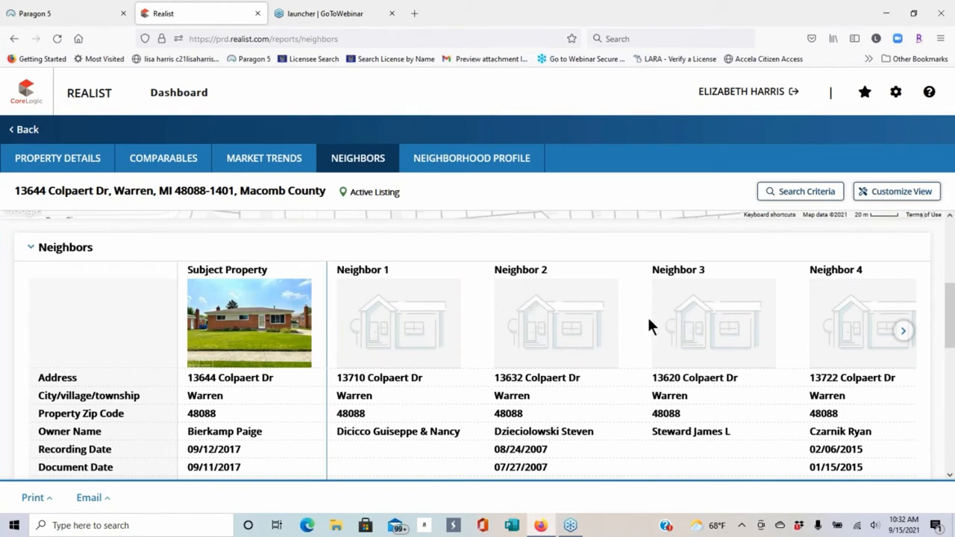
{"action": "scroll", "coordinate": [609, 315], "scroll_direction": "down", "scroll_amount": 2}
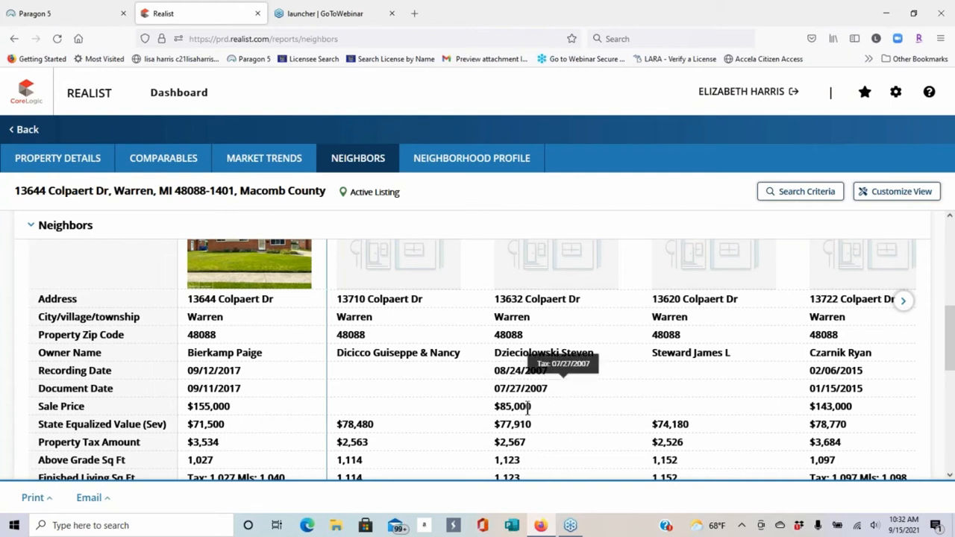
{"action": "left_click", "coordinate": [906, 303]}
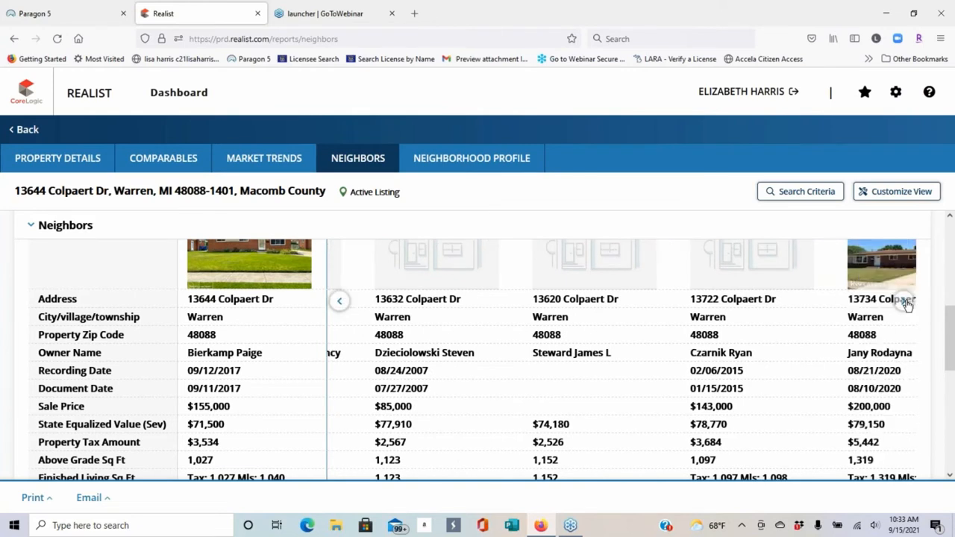
{"action": "left_click", "coordinate": [906, 303]}
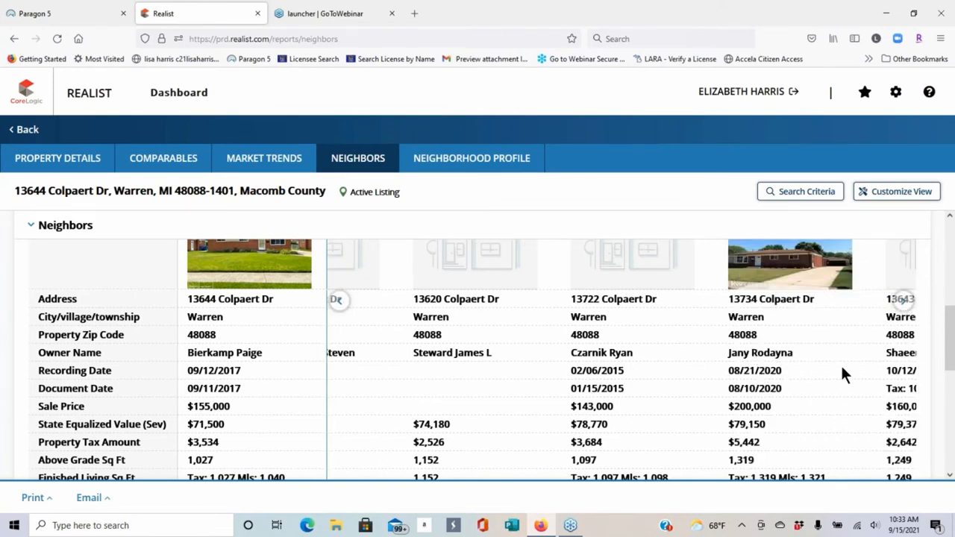
{"action": "left_click", "coordinate": [905, 300]}
{"action": "left_click", "coordinate": [905, 301]}
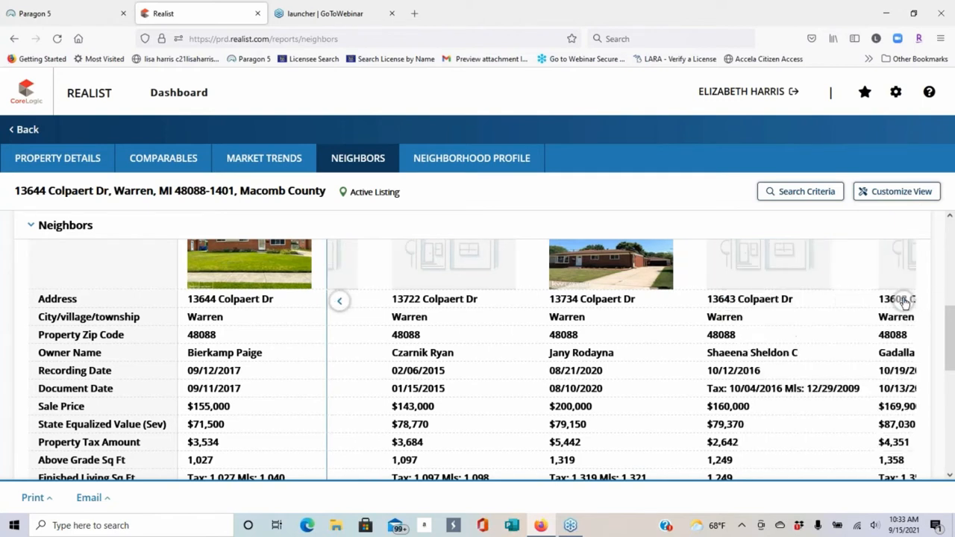
{"action": "left_click", "coordinate": [904, 301]}
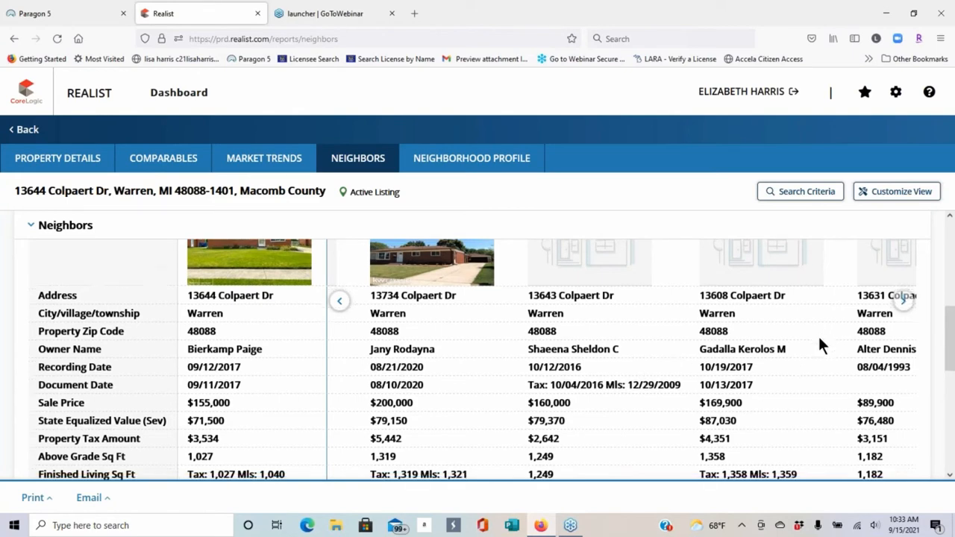
{"action": "scroll", "coordinate": [822, 339], "scroll_direction": "down", "scroll_amount": 5}
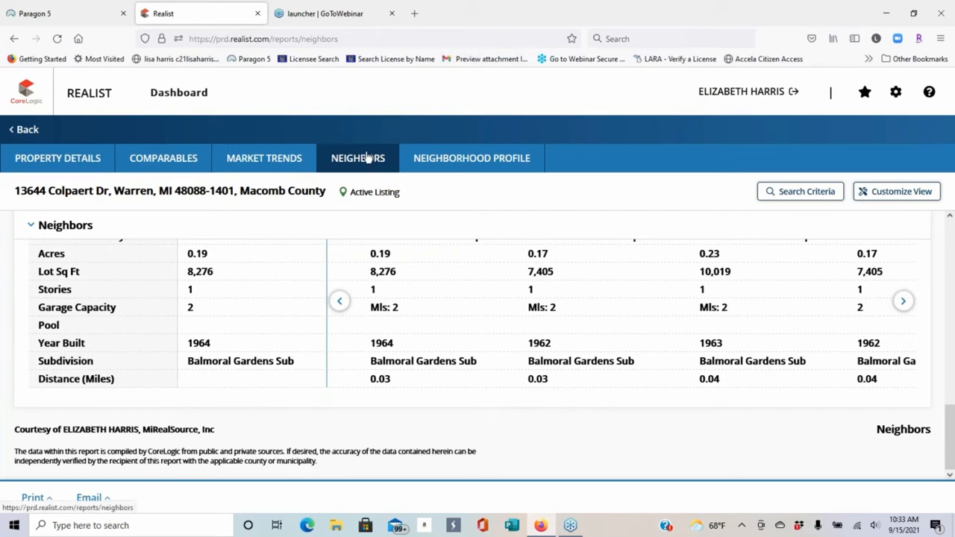
Open the Neighborhood Profile and scroll through its population, age, gender, marital status and housing sections
{"action": "left_click", "coordinate": [465, 160]}
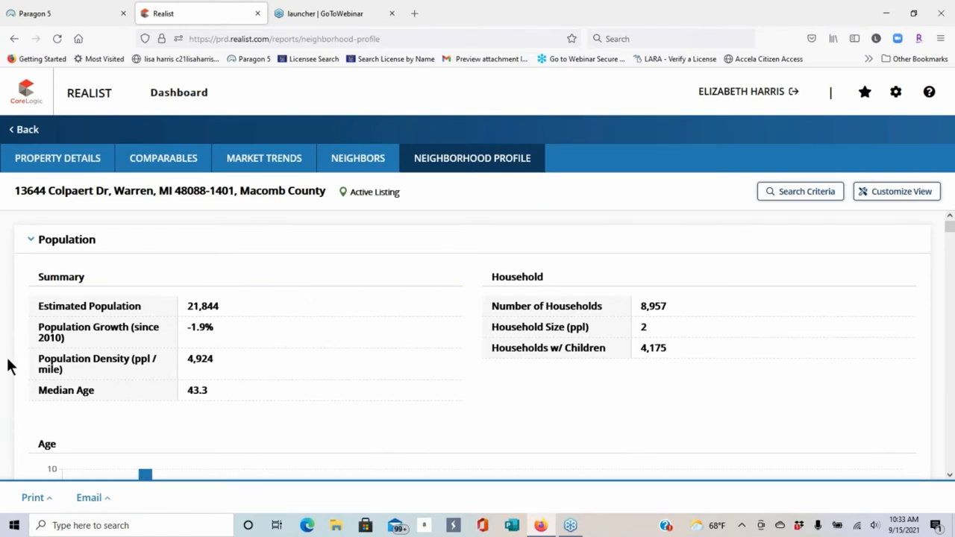
{"action": "scroll", "coordinate": [365, 275], "scroll_direction": "down", "scroll_amount": 5}
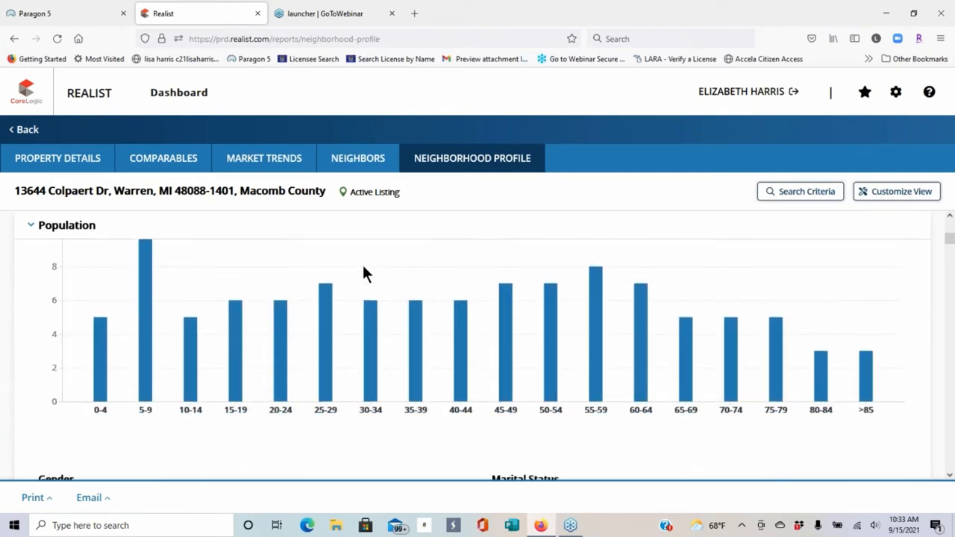
{"action": "scroll", "coordinate": [550, 311], "scroll_direction": "down", "scroll_amount": 3}
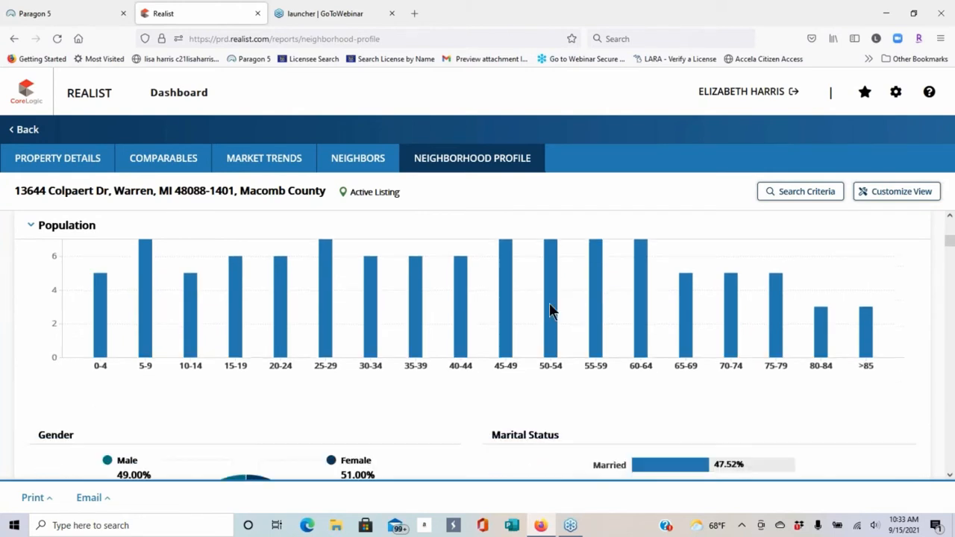
{"action": "scroll", "coordinate": [415, 383], "scroll_direction": "down", "scroll_amount": 3}
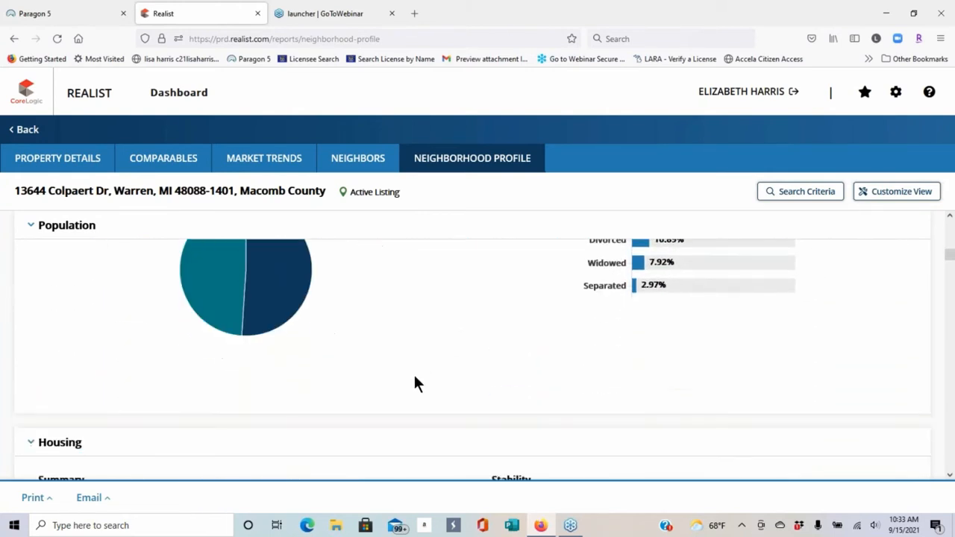
{"action": "scroll", "coordinate": [415, 383], "scroll_direction": "up", "scroll_amount": 1}
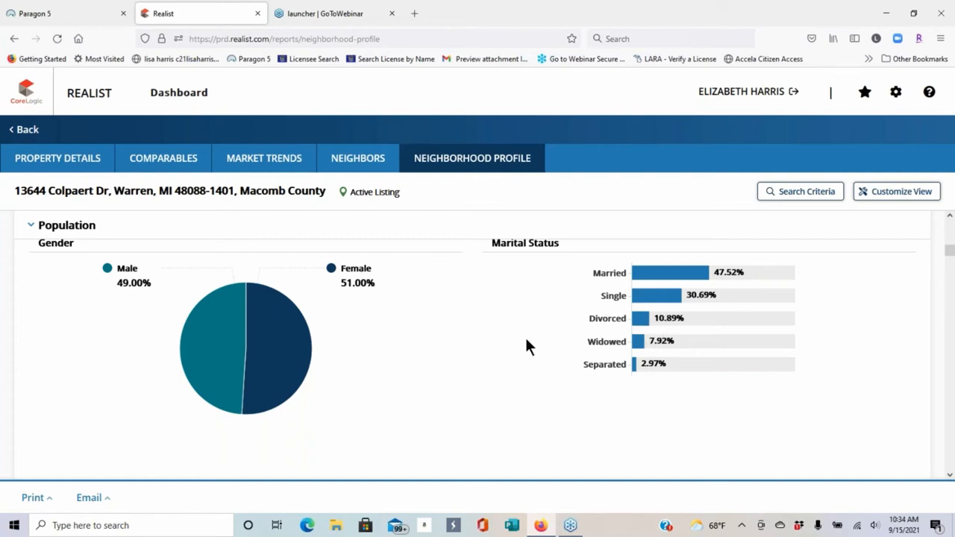
{"action": "scroll", "coordinate": [494, 297], "scroll_direction": "down", "scroll_amount": 3}
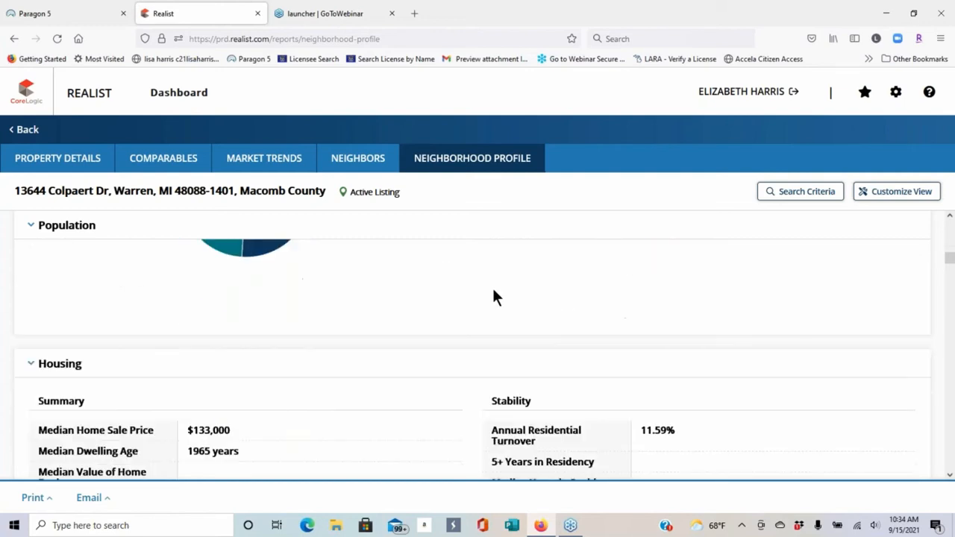
{"action": "scroll", "coordinate": [408, 282], "scroll_direction": "down", "scroll_amount": 1}
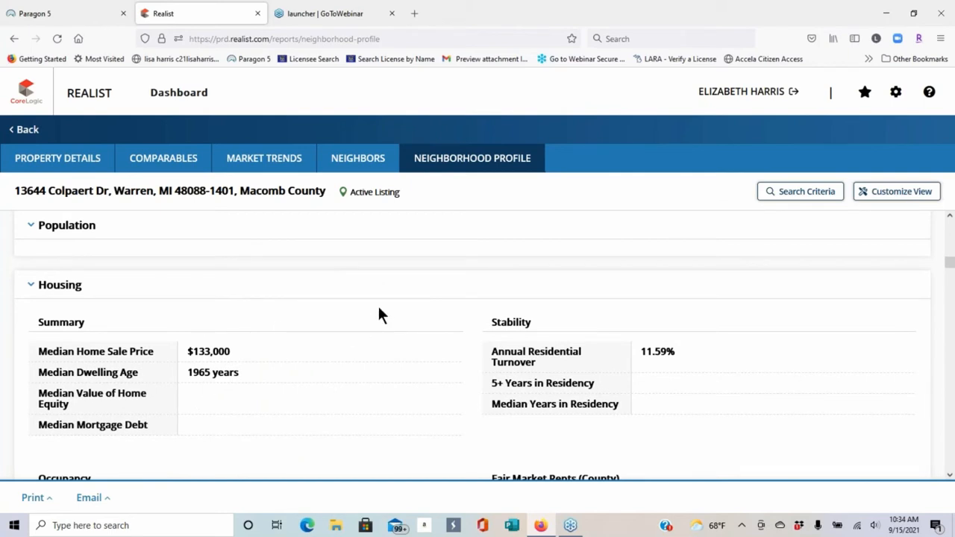
{"action": "scroll", "coordinate": [380, 315], "scroll_direction": "down", "scroll_amount": 1}
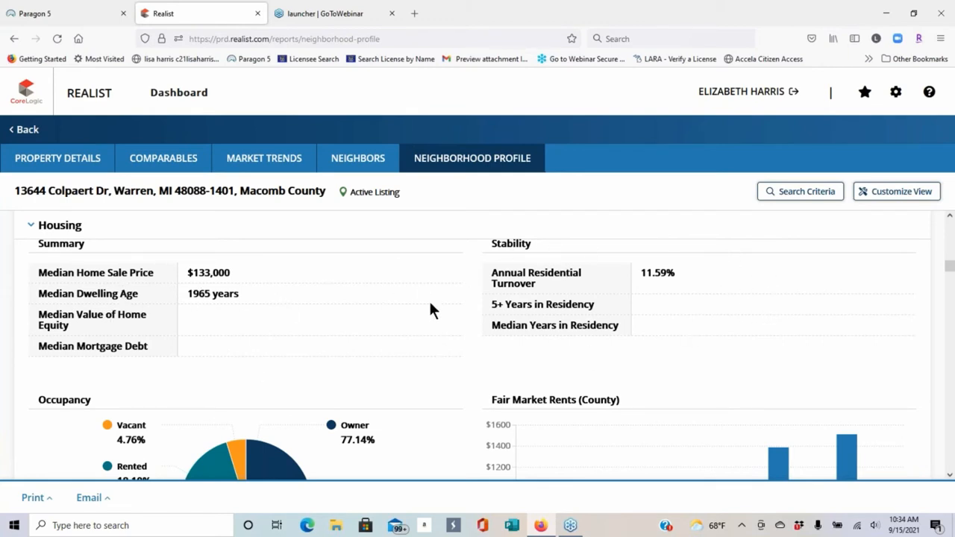
{"action": "scroll", "coordinate": [429, 299], "scroll_direction": "down", "scroll_amount": 2}
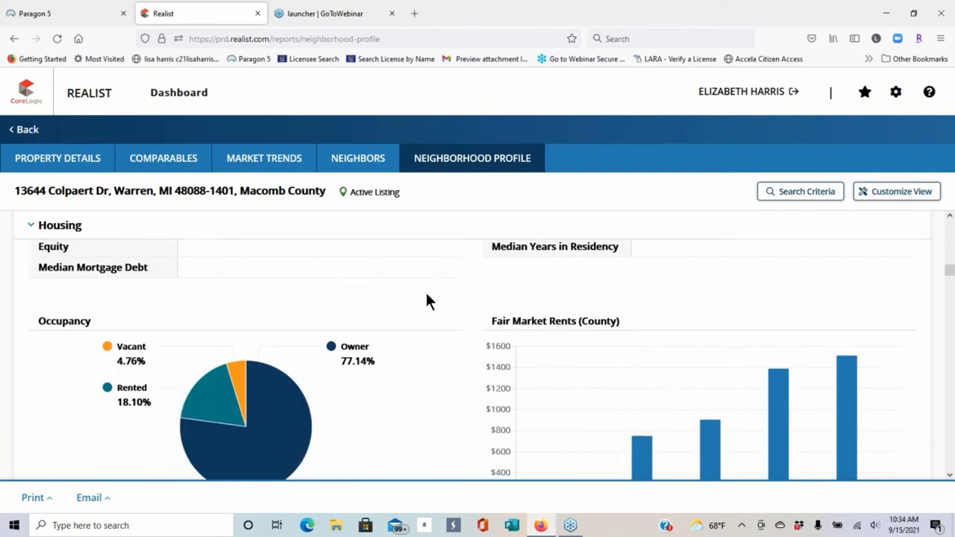
{"action": "scroll", "coordinate": [419, 287], "scroll_direction": "down", "scroll_amount": 2}
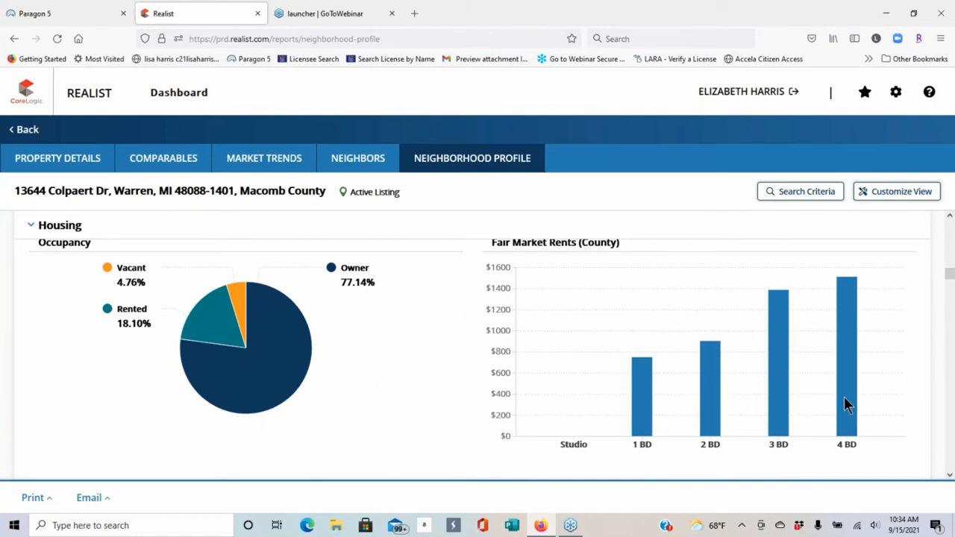
{"action": "scroll", "coordinate": [426, 328], "scroll_direction": "down", "scroll_amount": 5}
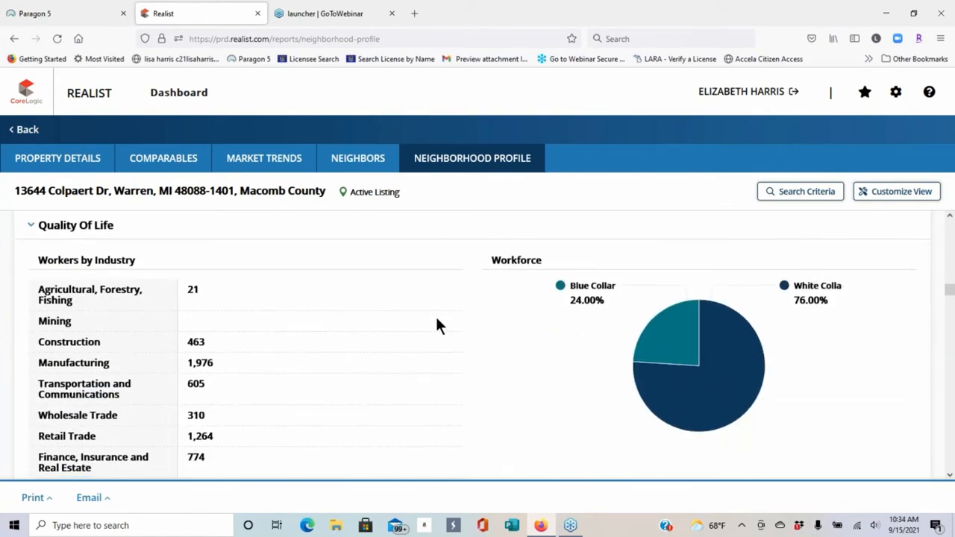
Scroll through the quality of life, education, schools and local businesses sections of the neighborhood profile
{"action": "scroll", "coordinate": [436, 315], "scroll_direction": "down", "scroll_amount": 3}
{"action": "scroll", "coordinate": [575, 302], "scroll_direction": "down", "scroll_amount": 8}
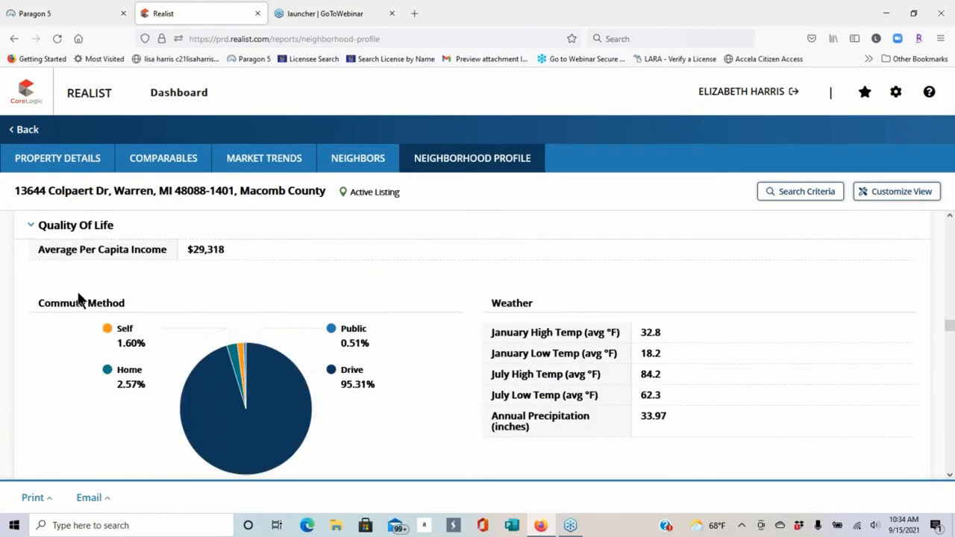
{"action": "scroll", "coordinate": [223, 298], "scroll_direction": "down", "scroll_amount": 5}
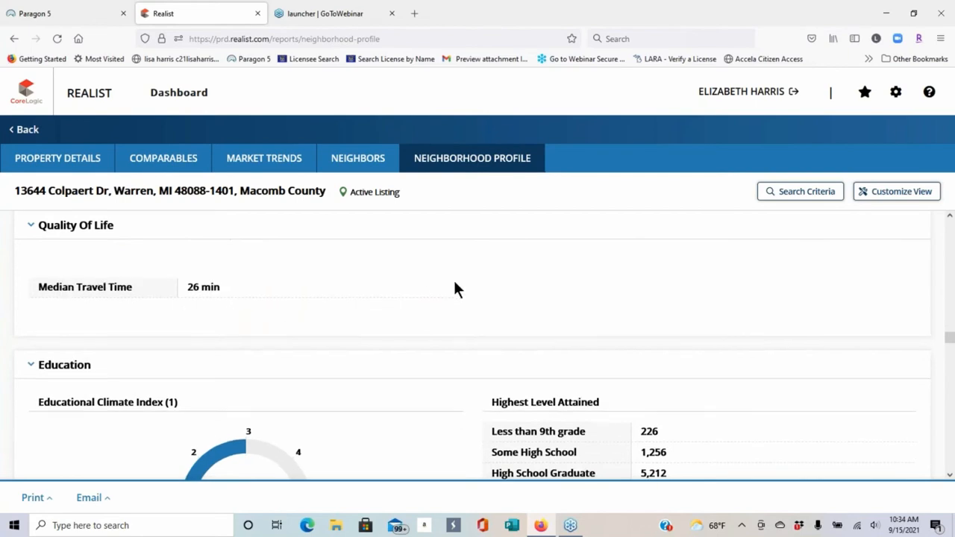
{"action": "scroll", "coordinate": [453, 283], "scroll_direction": "down", "scroll_amount": 6}
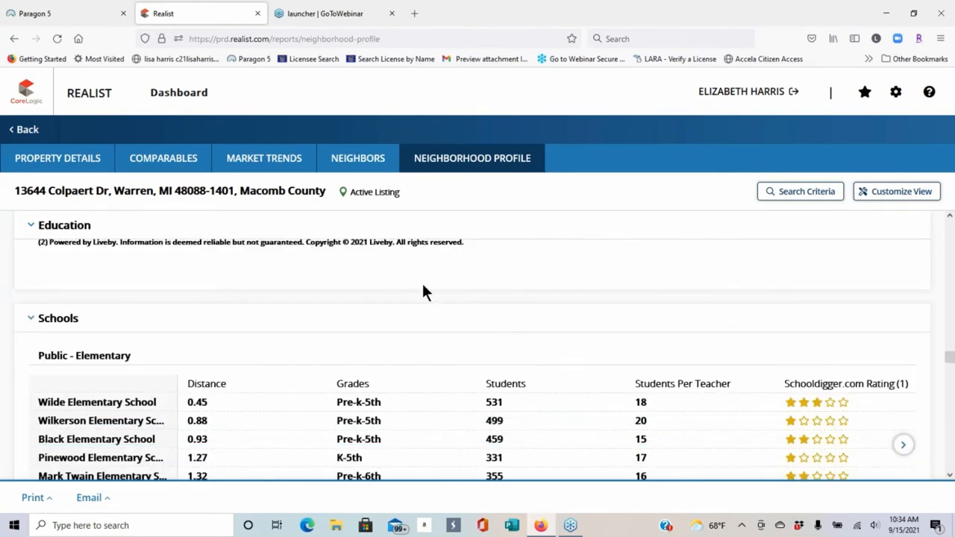
{"action": "scroll", "coordinate": [444, 276], "scroll_direction": "down", "scroll_amount": 1}
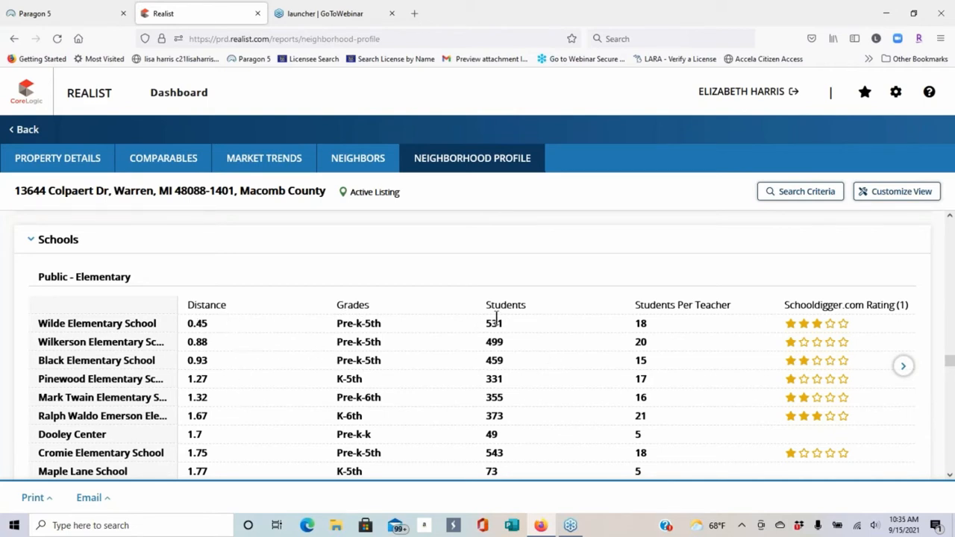
{"action": "scroll", "coordinate": [497, 317], "scroll_direction": "down", "scroll_amount": 2}
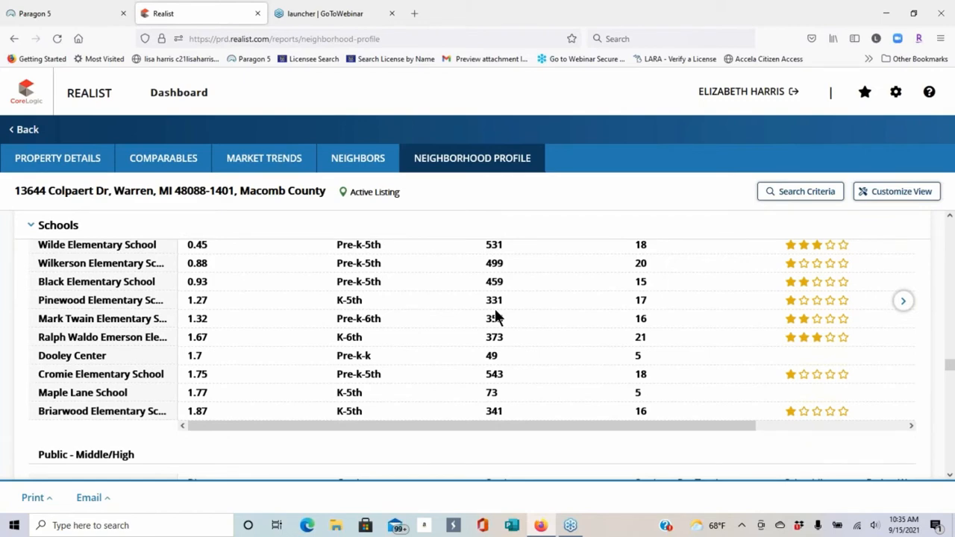
{"action": "scroll", "coordinate": [450, 324], "scroll_direction": "down", "scroll_amount": 5}
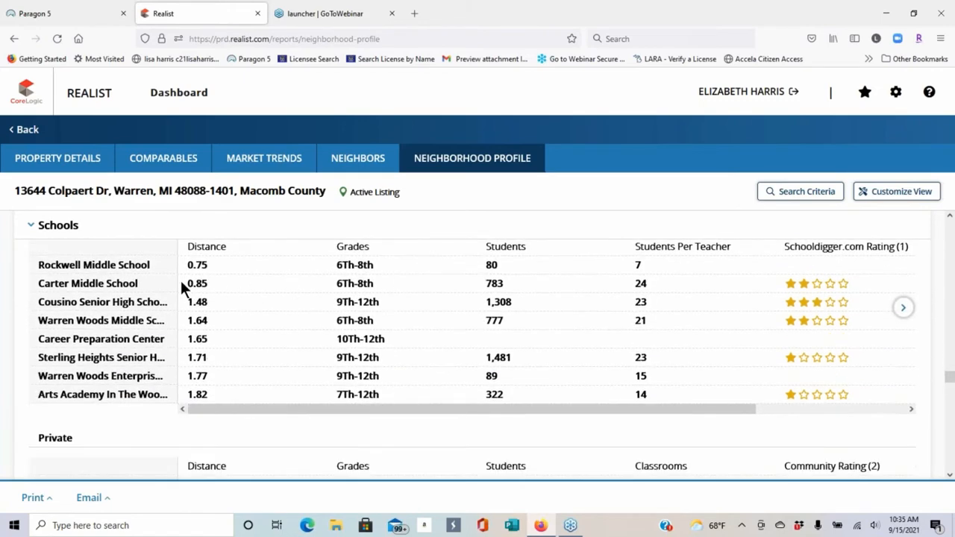
{"action": "scroll", "coordinate": [277, 324], "scroll_direction": "down", "scroll_amount": 6}
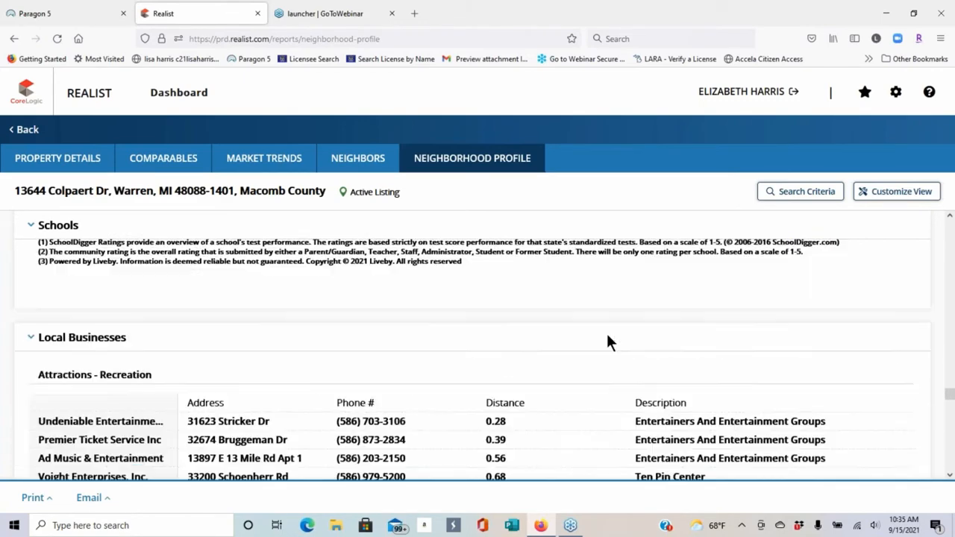
{"action": "scroll", "coordinate": [606, 342], "scroll_direction": "down", "scroll_amount": 1}
{"action": "scroll", "coordinate": [313, 282], "scroll_direction": "down", "scroll_amount": 2}
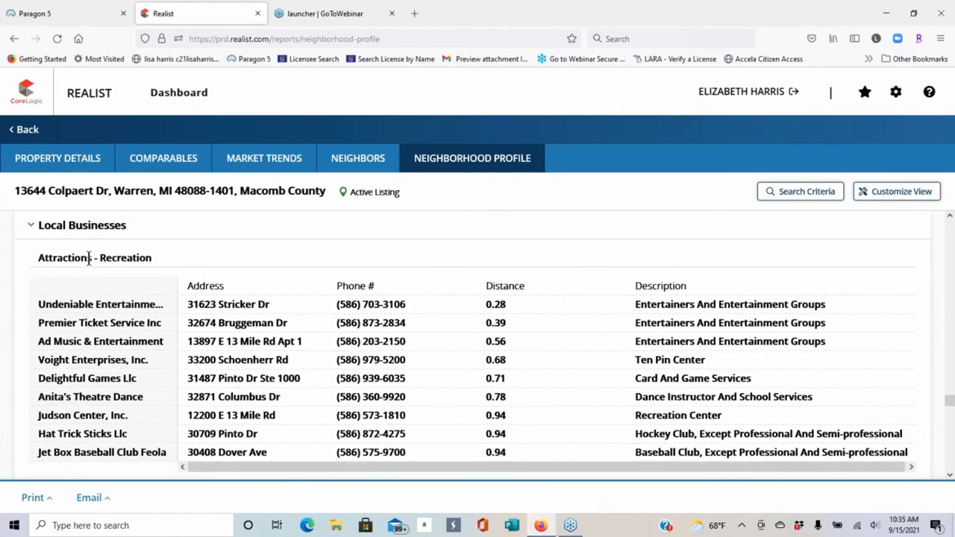
{"action": "scroll", "coordinate": [591, 337], "scroll_direction": "down", "scroll_amount": 5}
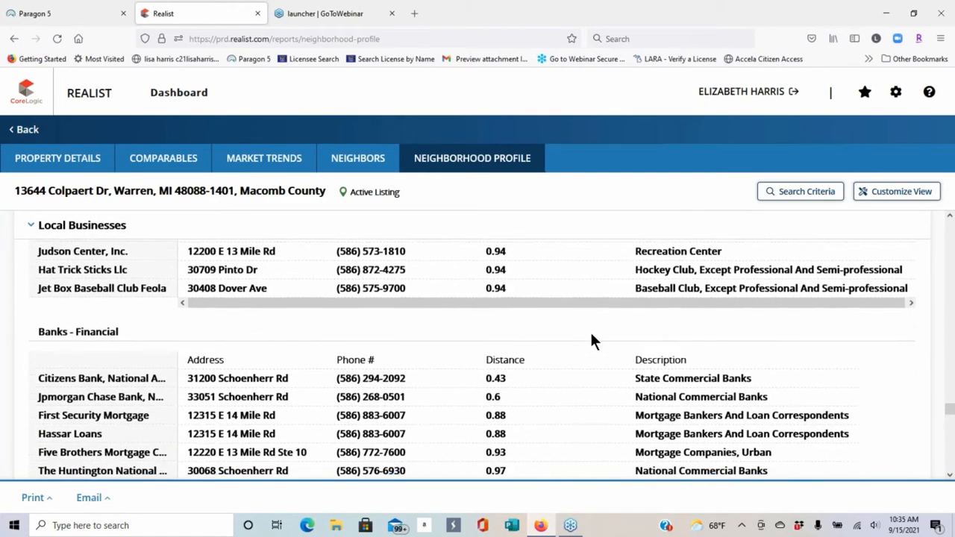
{"action": "scroll", "coordinate": [336, 339], "scroll_direction": "down", "scroll_amount": 2}
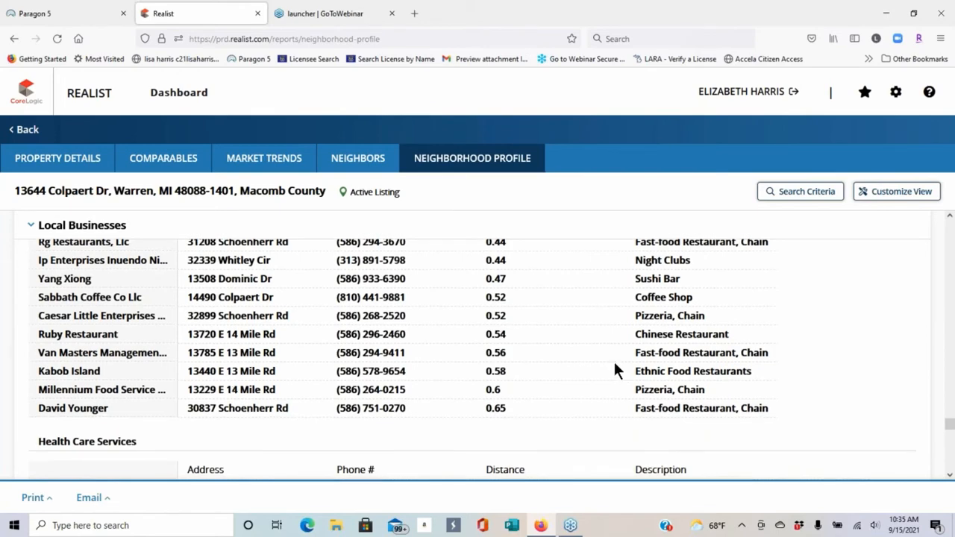
{"action": "scroll", "coordinate": [597, 344], "scroll_direction": "down", "scroll_amount": 5}
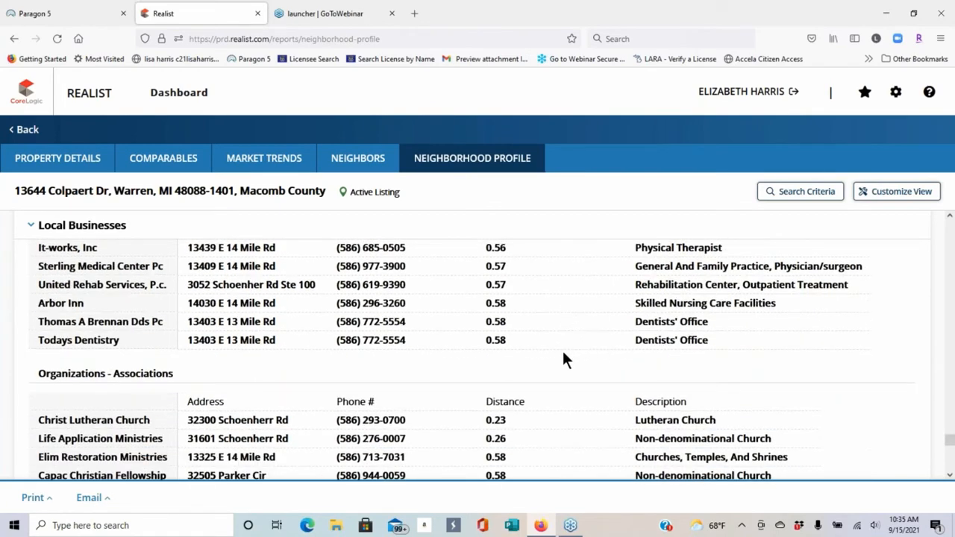
{"action": "scroll", "coordinate": [562, 351], "scroll_direction": "down", "scroll_amount": 6}
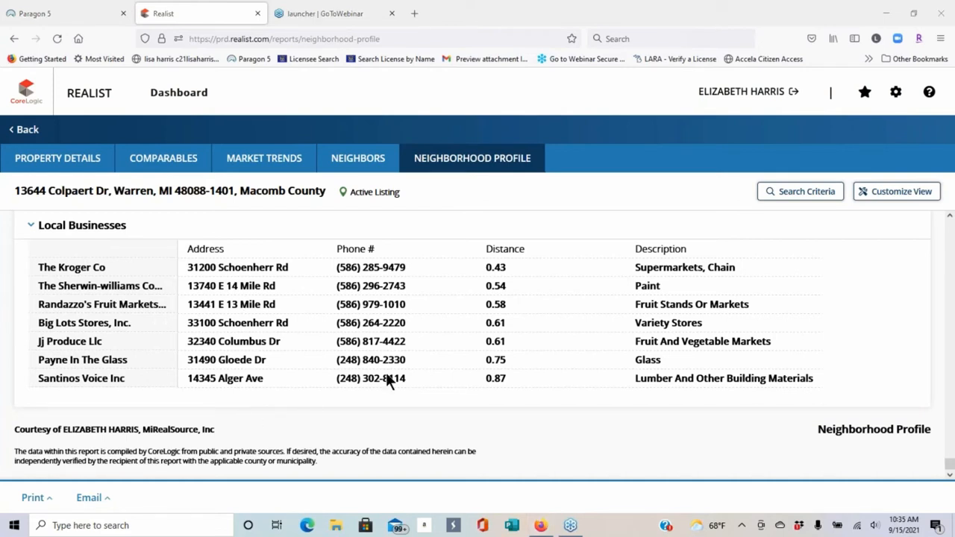
Prepare a customized email with all five reports selected and add the generated PDF to the email
{"action": "left_click", "coordinate": [106, 503]}
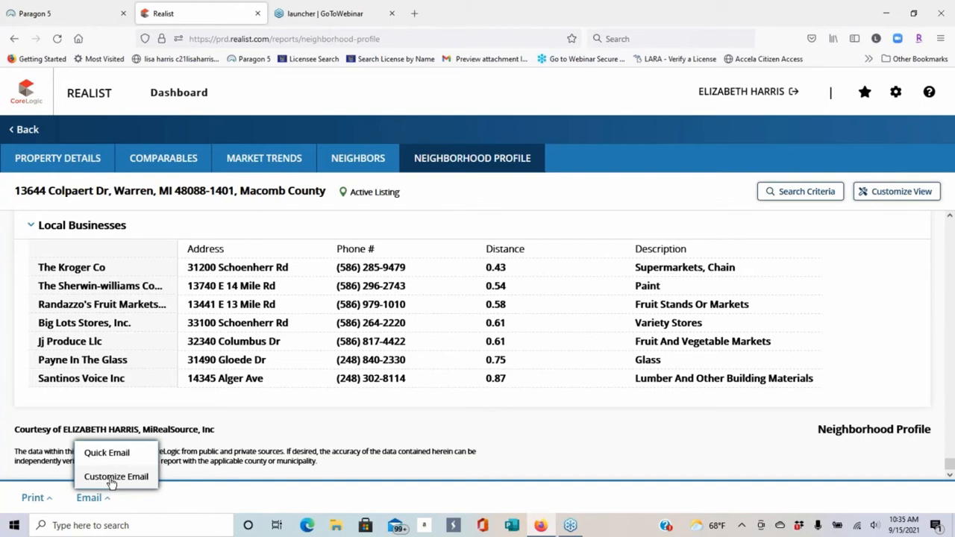
{"action": "left_click", "coordinate": [112, 478]}
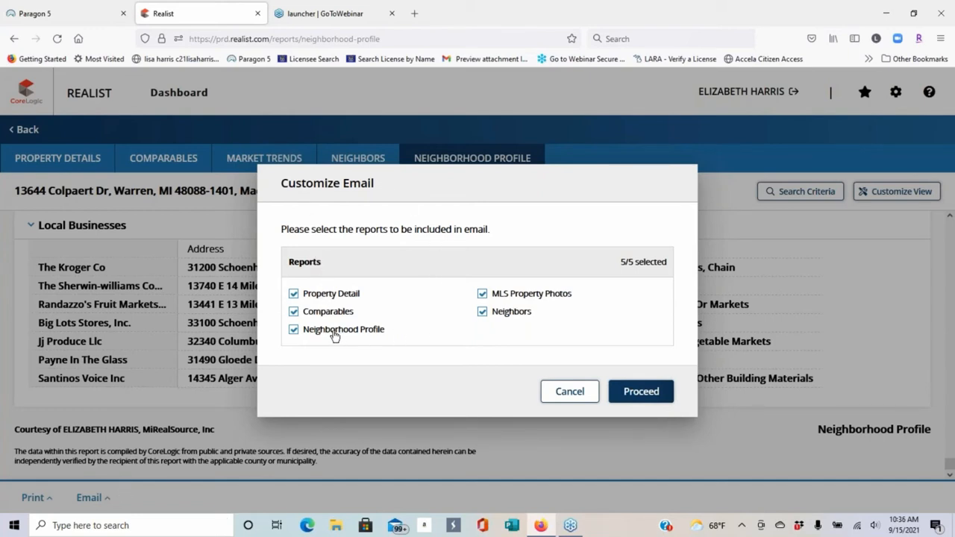
{"action": "left_click", "coordinate": [294, 330]}
{"action": "left_click", "coordinate": [485, 319]}
{"action": "left_click", "coordinate": [483, 312]}
{"action": "left_click", "coordinate": [294, 330]}
{"action": "left_click", "coordinate": [636, 391]}
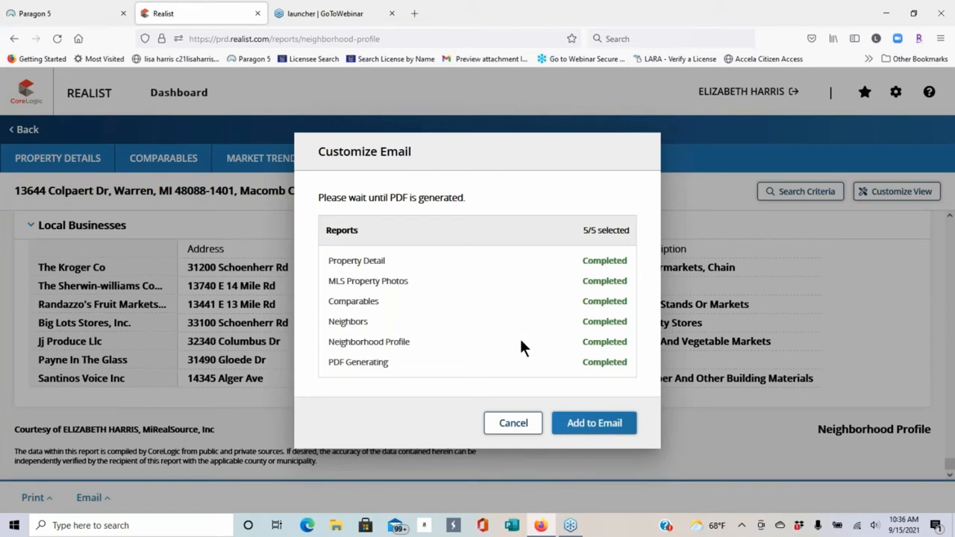
{"action": "left_click", "coordinate": [617, 423]}
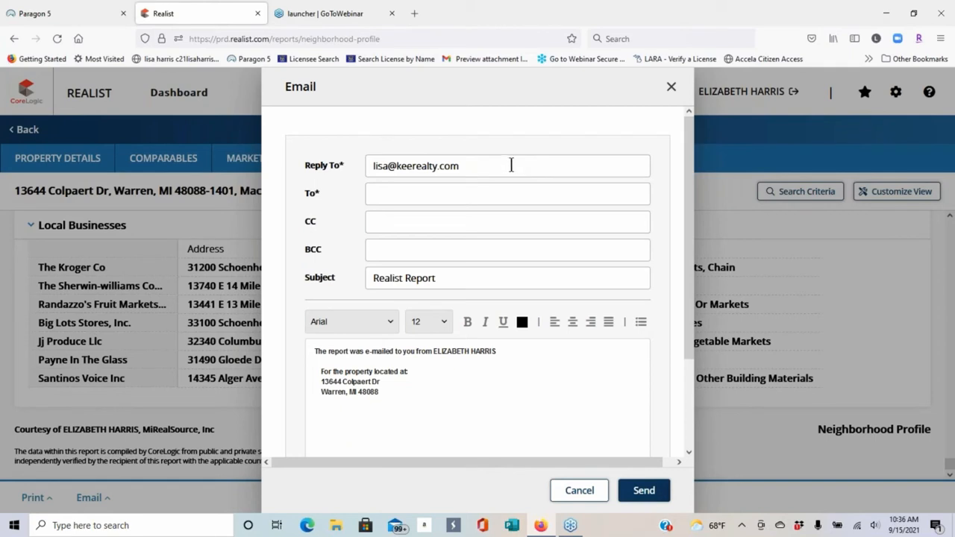
Enter the recipient's e-mail address and set the subject to "Recent sales in your area"
{"action": "left_click", "coordinate": [405, 199]}
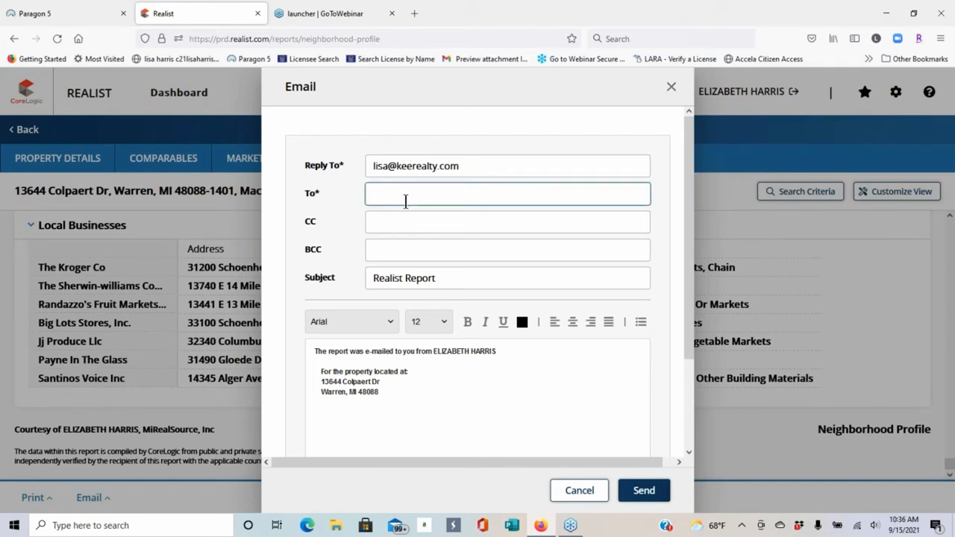
{"action": "left_click_drag", "start_coordinate": [441, 277], "coordinate": [326, 288]}
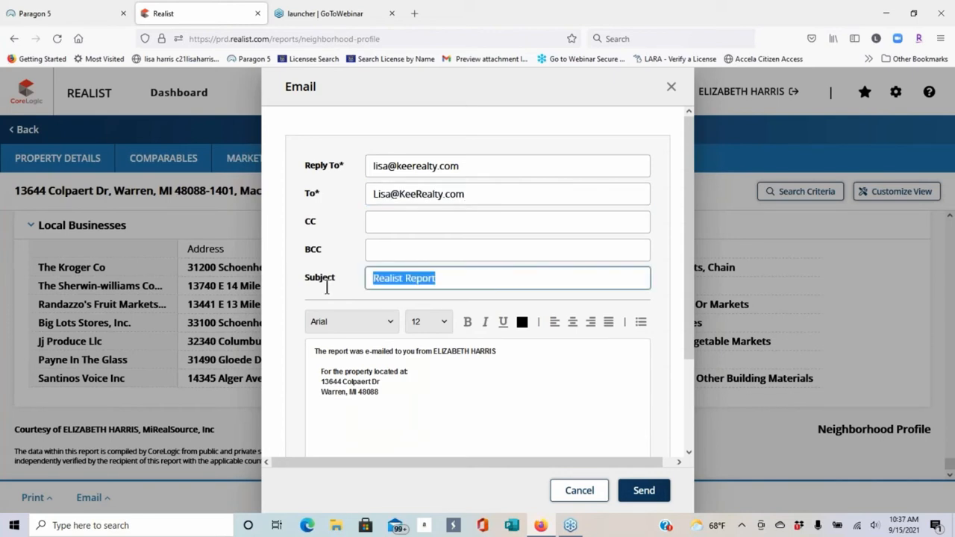
{"action": "type", "text": "Recent s"}
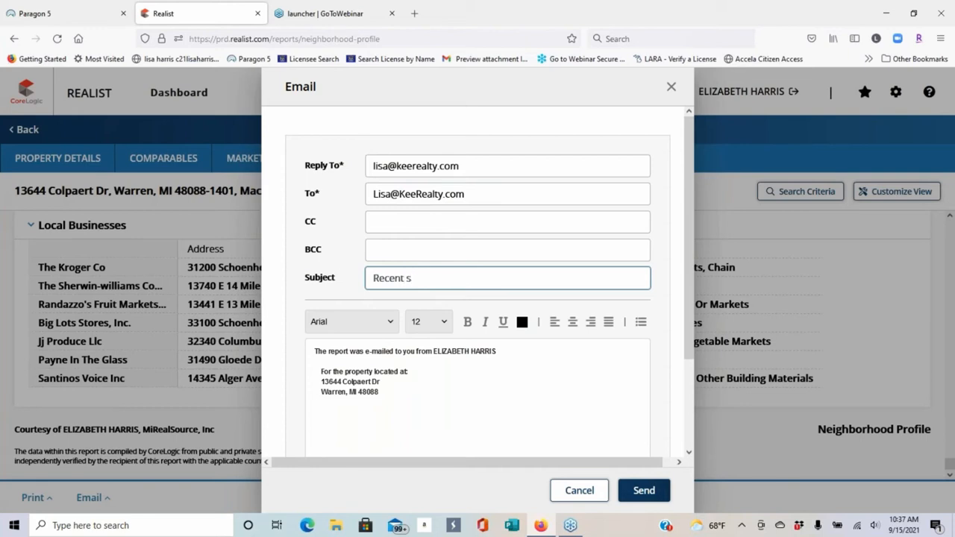
{"action": "type", "text": "ales in your area"}
Review the email's message body and signature, then cancel the email
{"action": "scroll", "coordinate": [497, 351], "scroll_direction": "down", "scroll_amount": 3}
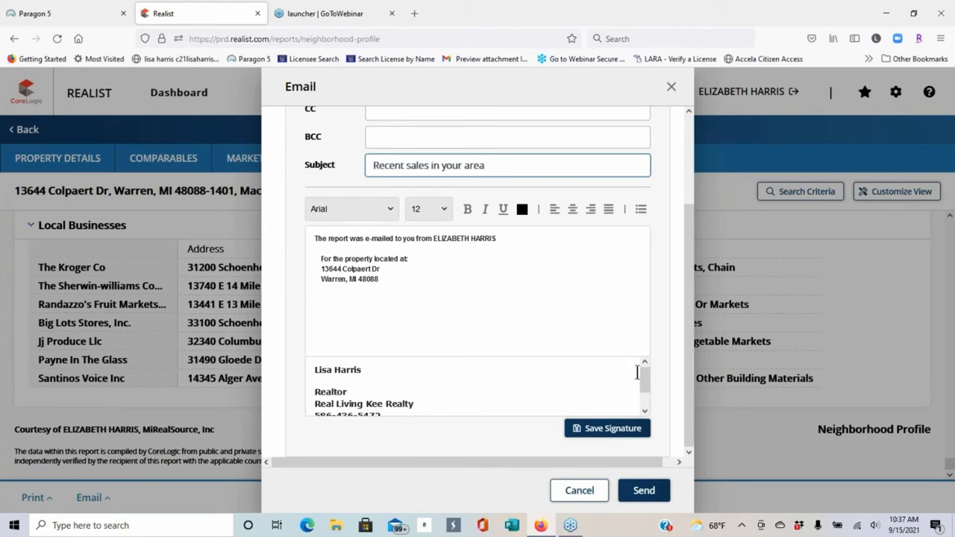
{"action": "left_click_drag", "start_coordinate": [646, 382], "coordinate": [649, 400]}
{"action": "left_click", "coordinate": [469, 384]}
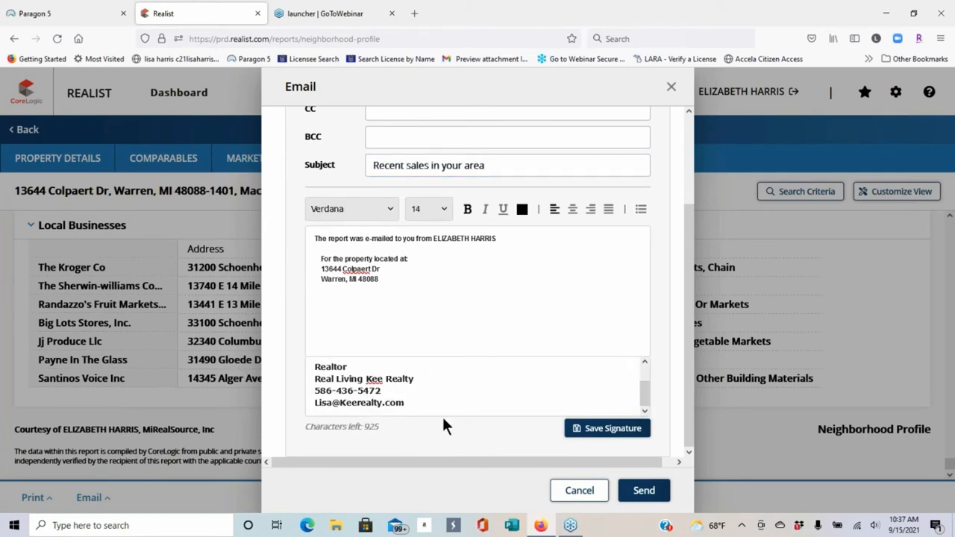
{"action": "left_click", "coordinate": [327, 305]}
{"action": "scroll", "coordinate": [434, 318], "scroll_direction": "up", "scroll_amount": 3}
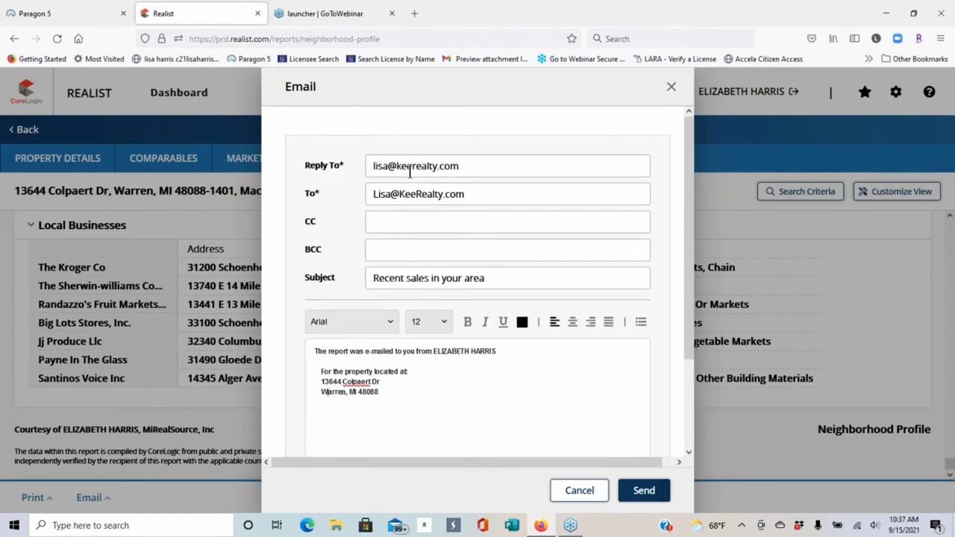
{"action": "scroll", "coordinate": [515, 312], "scroll_direction": "down", "scroll_amount": 1}
{"action": "scroll", "coordinate": [327, 389], "scroll_direction": "down", "scroll_amount": 1}
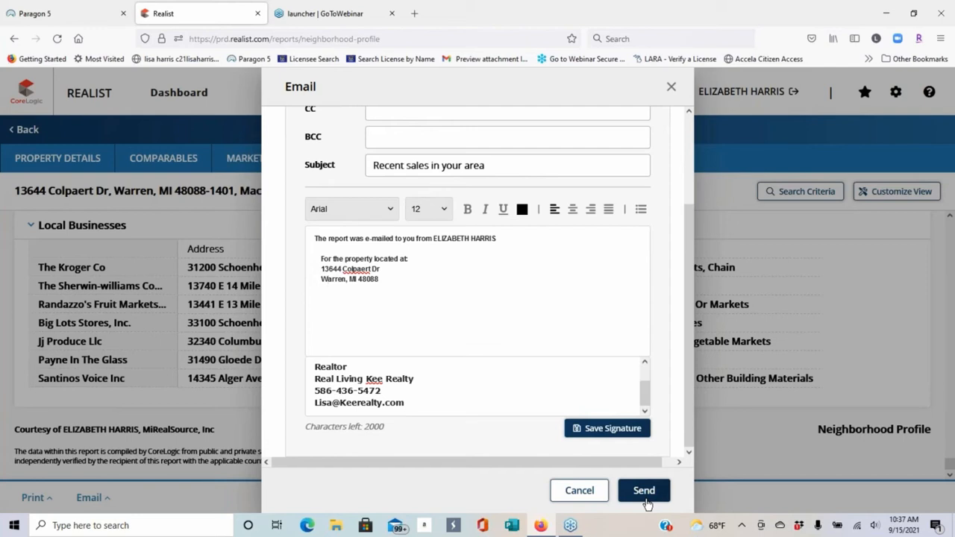
{"action": "left_click", "coordinate": [567, 494]}
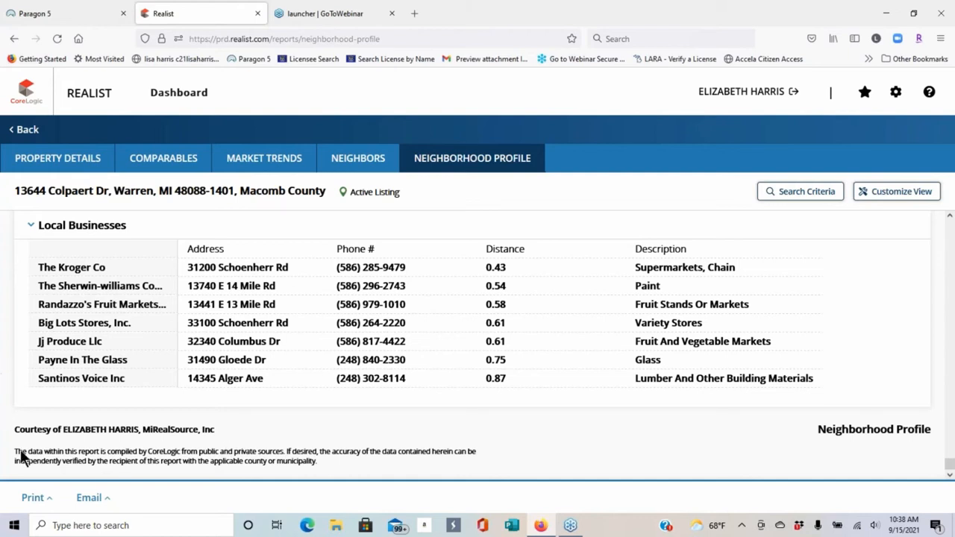
Generate a customized print PDF including all five reports
{"action": "left_click", "coordinate": [43, 500]}
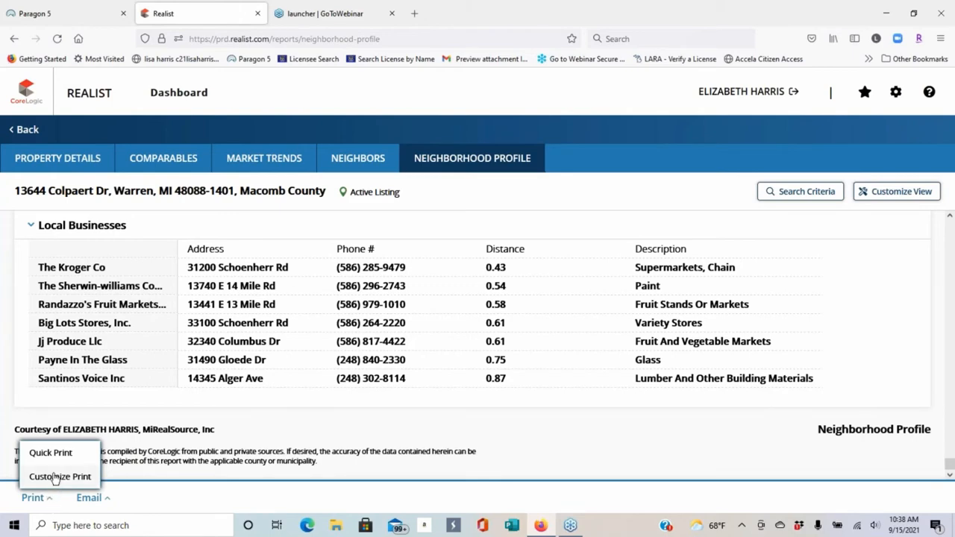
{"action": "left_click", "coordinate": [52, 476]}
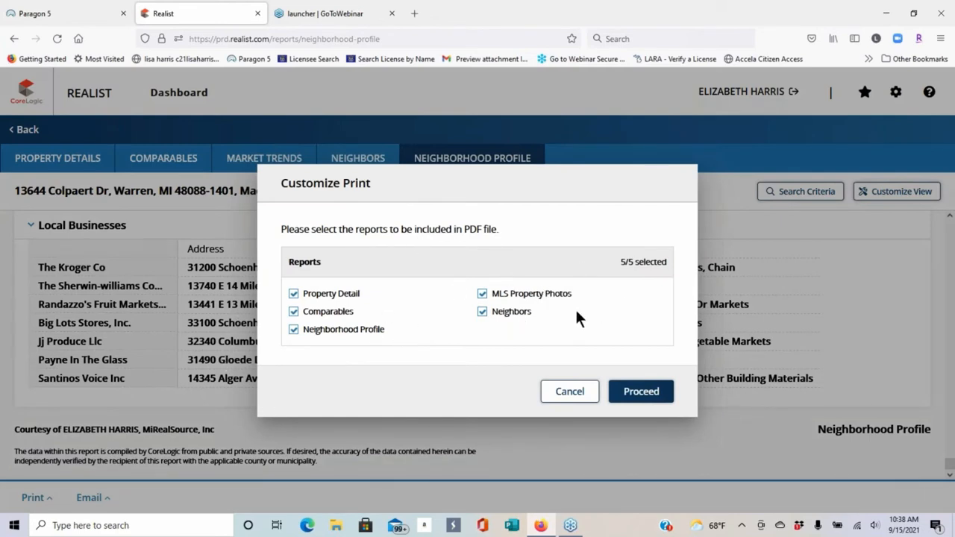
{"action": "left_click", "coordinate": [650, 394]}
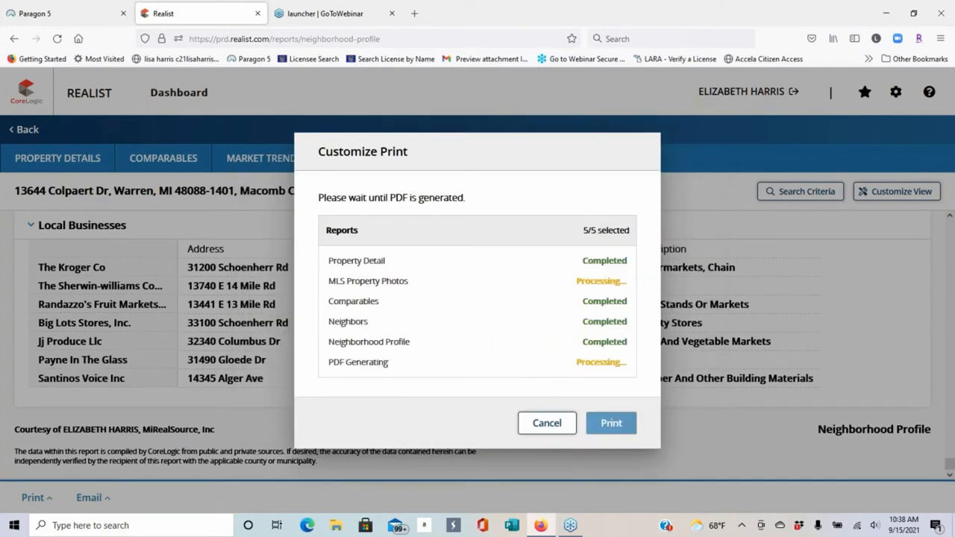
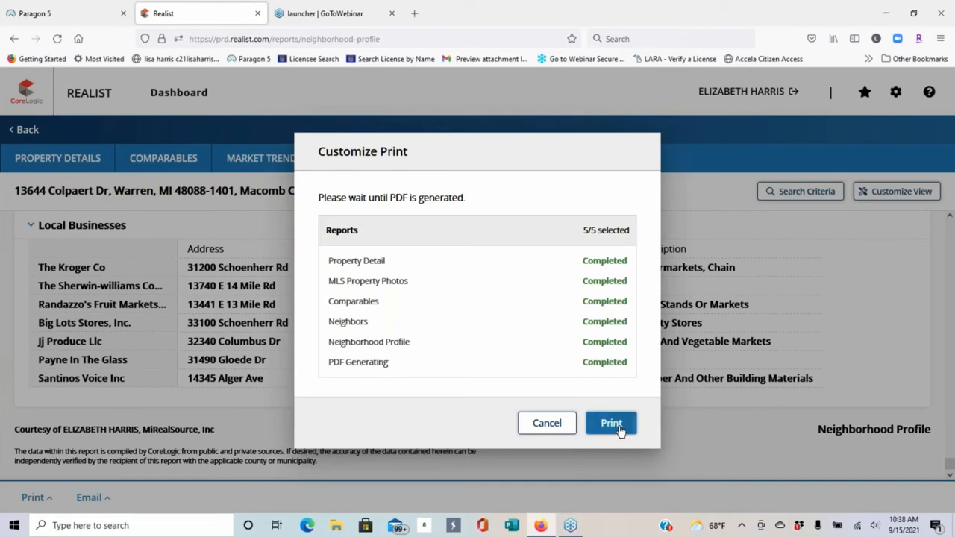
Print the customized report to PDF and open the downloaded PDF file
{"action": "left_click", "coordinate": [612, 423]}
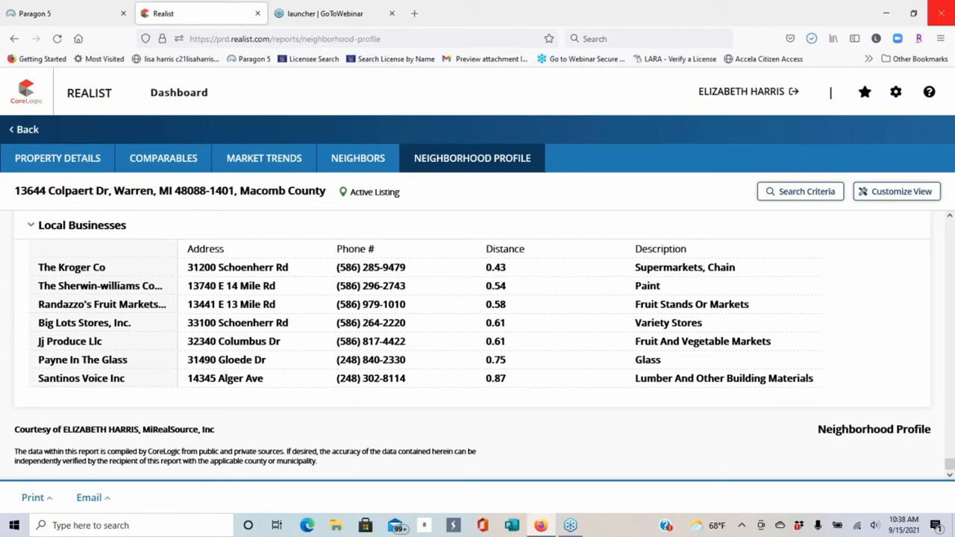
{"action": "left_click", "coordinate": [811, 38]}
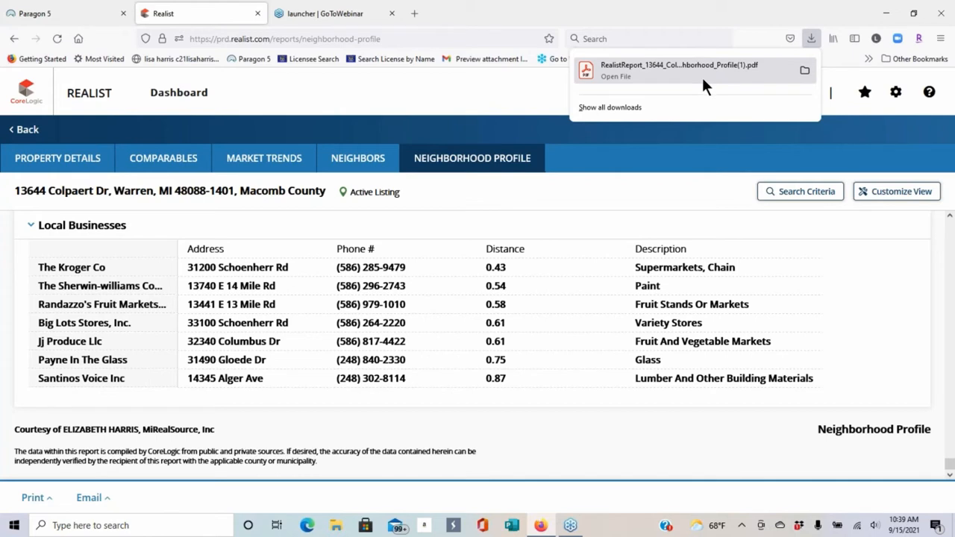
{"action": "left_click", "coordinate": [647, 68]}
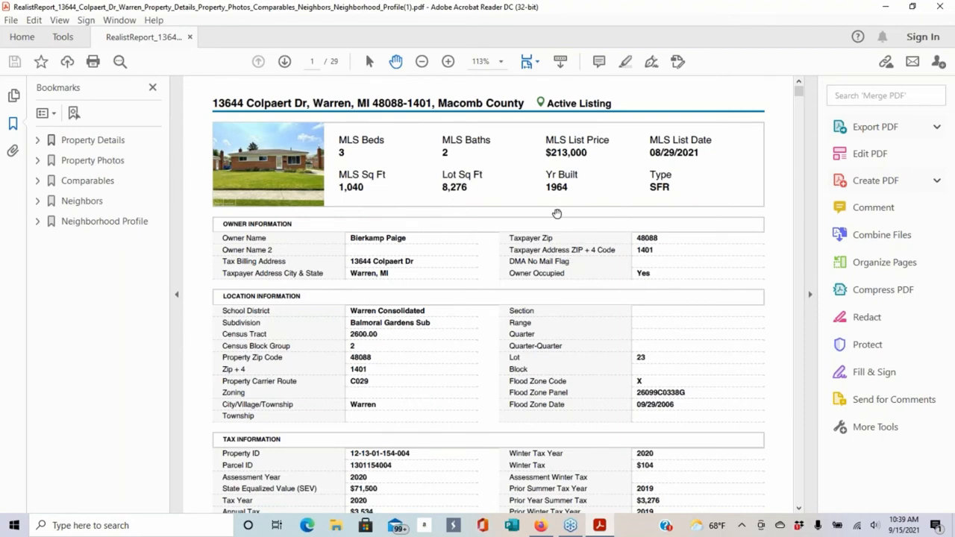
Scroll through the property details, property photos and comparables map pages of the combined PDF
{"action": "scroll", "coordinate": [535, 238], "scroll_direction": "down", "scroll_amount": 3}
{"action": "scroll", "coordinate": [534, 238], "scroll_direction": "down", "scroll_amount": 15}
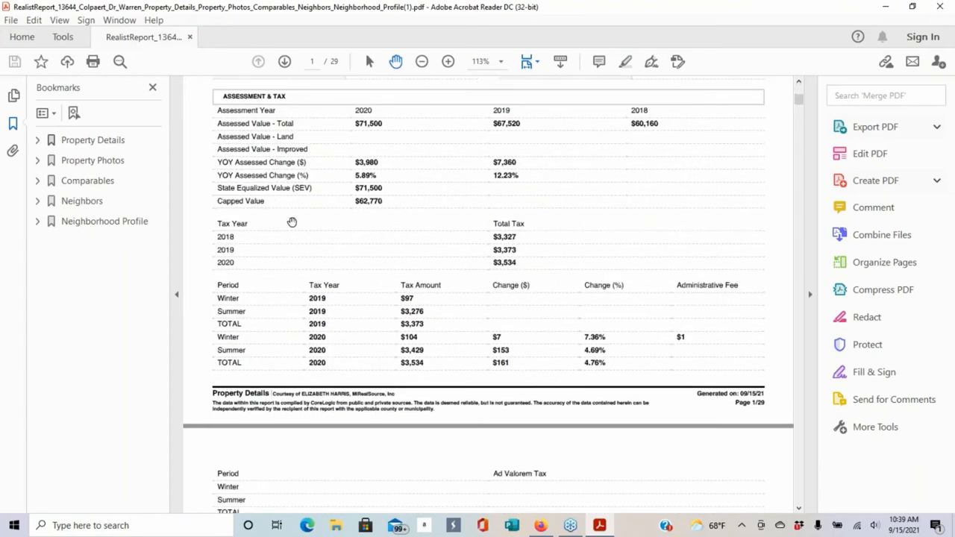
{"action": "scroll", "coordinate": [461, 229], "scroll_direction": "down", "scroll_amount": 3}
{"action": "scroll", "coordinate": [549, 265], "scroll_direction": "down", "scroll_amount": 7}
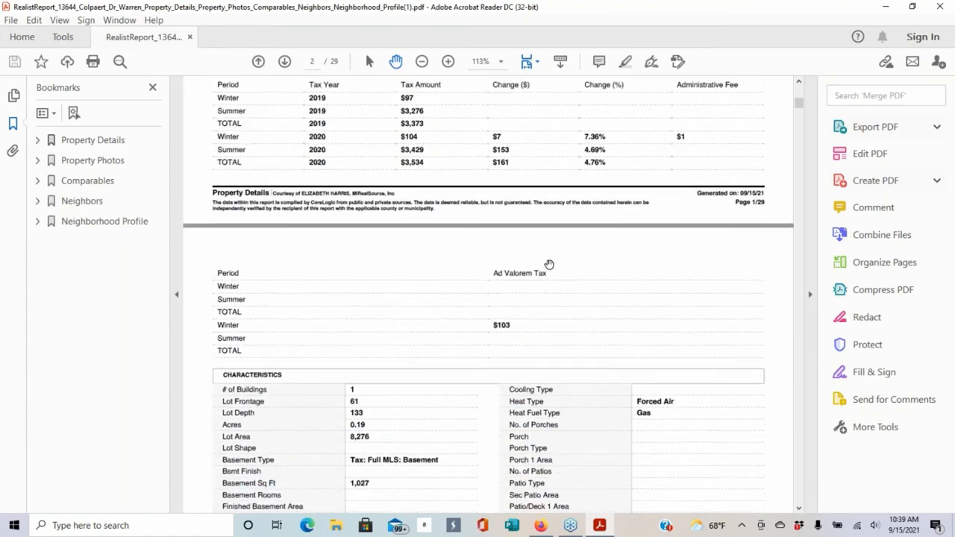
{"action": "scroll", "coordinate": [548, 330], "scroll_direction": "down", "scroll_amount": 4}
{"action": "scroll", "coordinate": [456, 273], "scroll_direction": "down", "scroll_amount": 6}
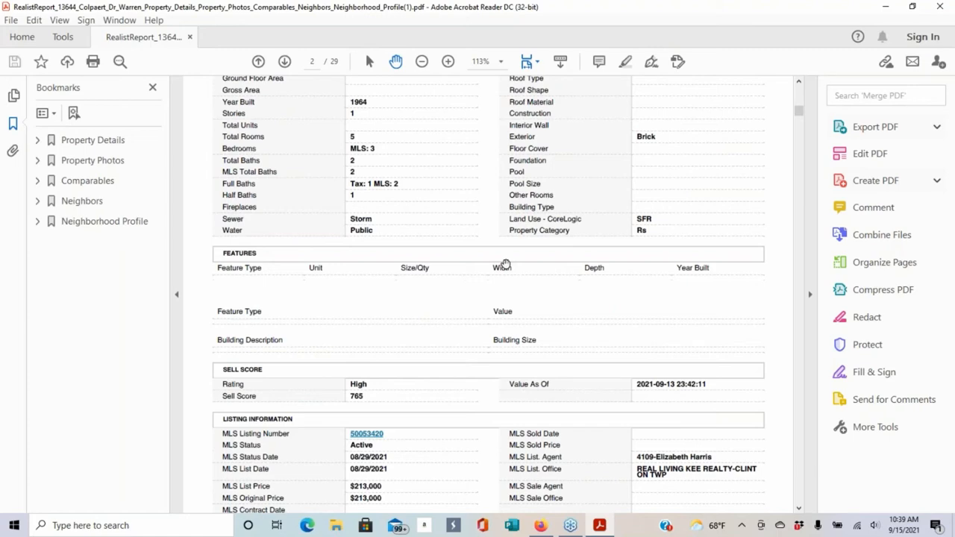
{"action": "scroll", "coordinate": [505, 265], "scroll_direction": "down", "scroll_amount": 15}
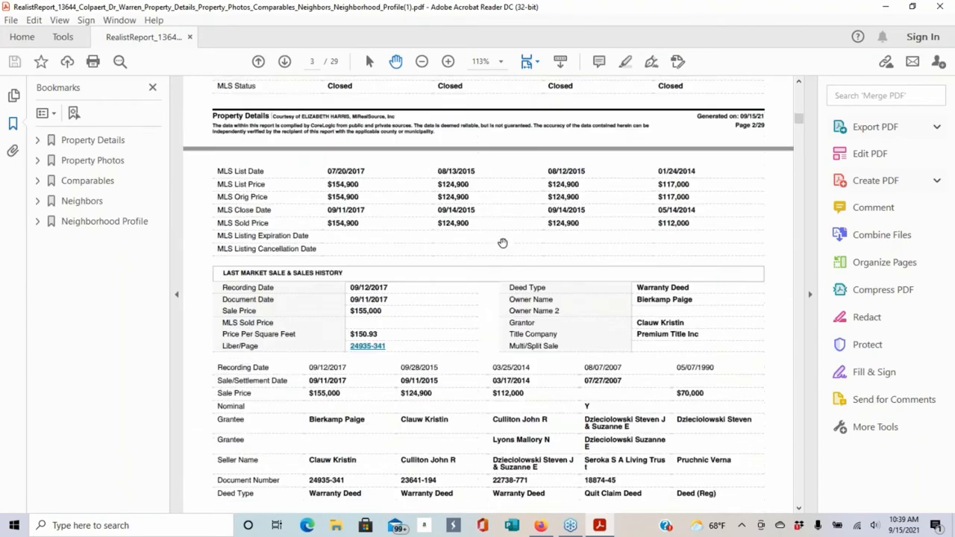
{"action": "scroll", "coordinate": [499, 247], "scroll_direction": "down", "scroll_amount": 20}
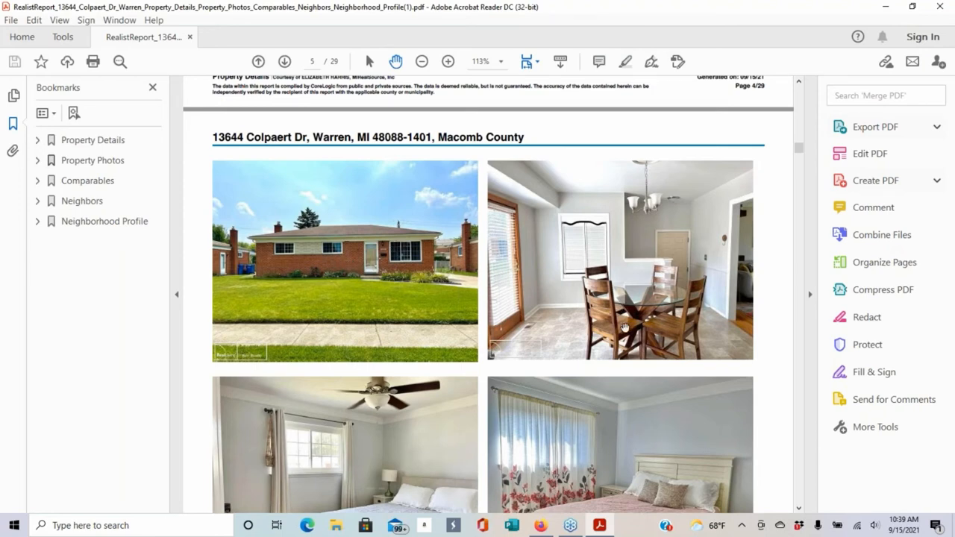
{"action": "scroll", "coordinate": [626, 327], "scroll_direction": "down", "scroll_amount": 10}
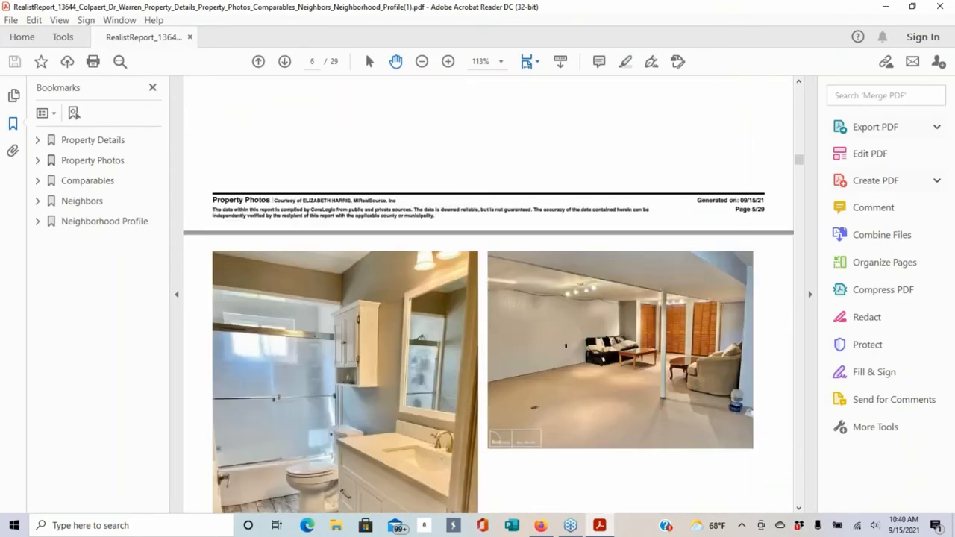
{"action": "scroll", "coordinate": [612, 329], "scroll_direction": "down", "scroll_amount": 15}
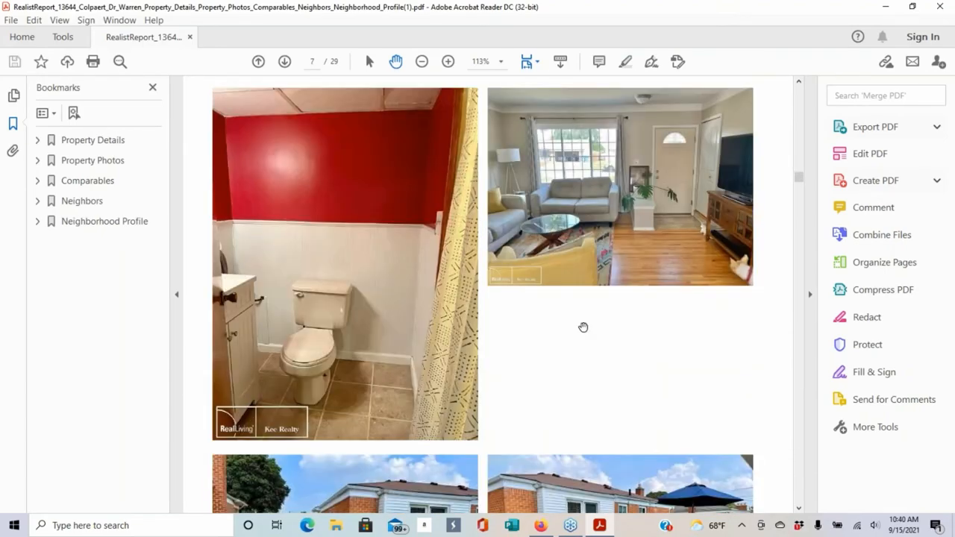
{"action": "scroll", "coordinate": [583, 326], "scroll_direction": "down", "scroll_amount": 18}
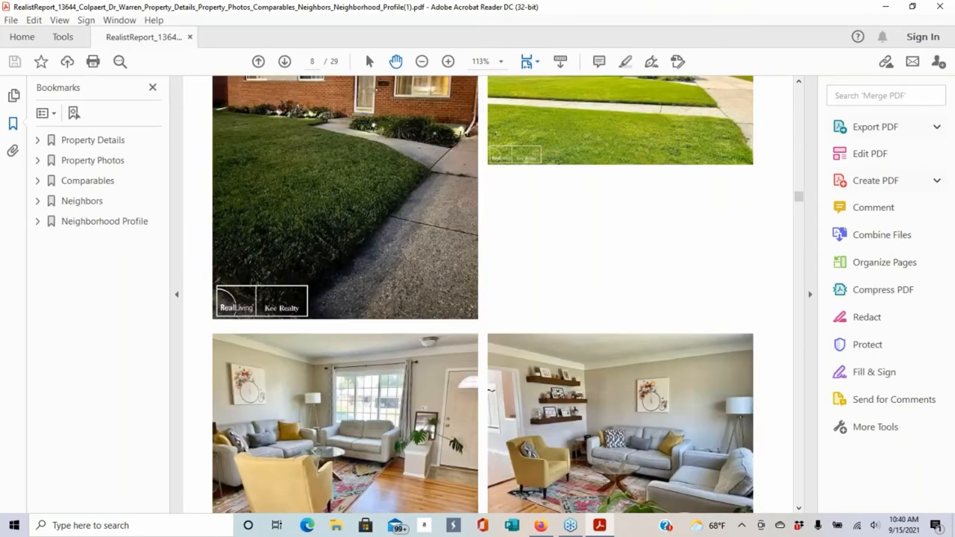
{"action": "scroll", "coordinate": [584, 327], "scroll_direction": "down", "scroll_amount": 18}
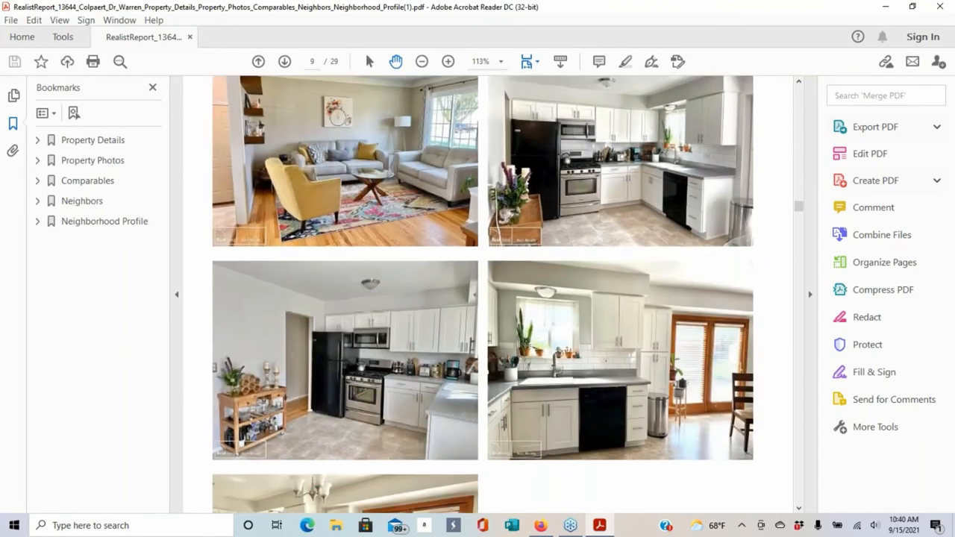
{"action": "scroll", "coordinate": [489, 295], "scroll_direction": "down", "scroll_amount": 14}
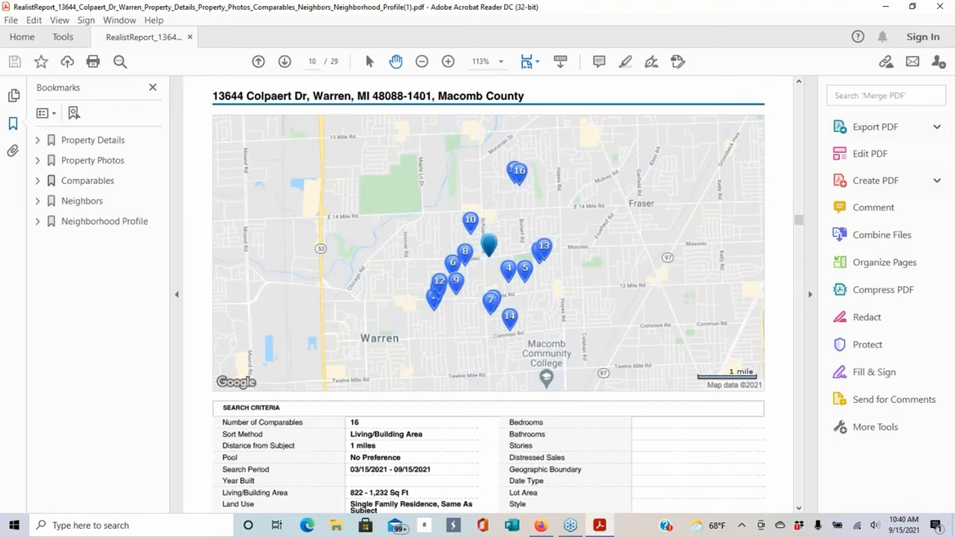
{"action": "scroll", "coordinate": [482, 314], "scroll_direction": "down", "scroll_amount": 15}
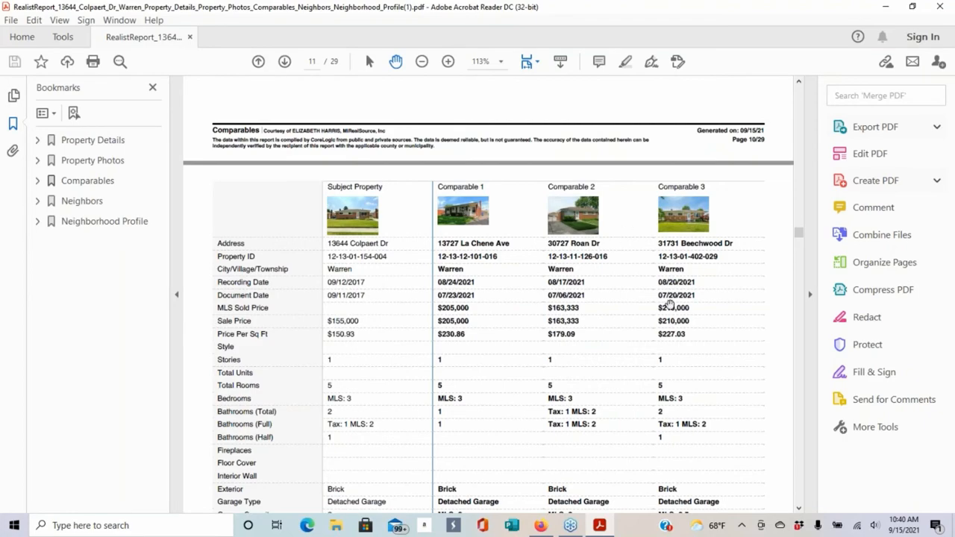
Scroll through the comparables, neighbors and neighborhood profile pages to the end of the PDF
{"action": "scroll", "coordinate": [670, 312], "scroll_direction": "down", "scroll_amount": 3}
{"action": "scroll", "coordinate": [672, 317], "scroll_direction": "down", "scroll_amount": 20}
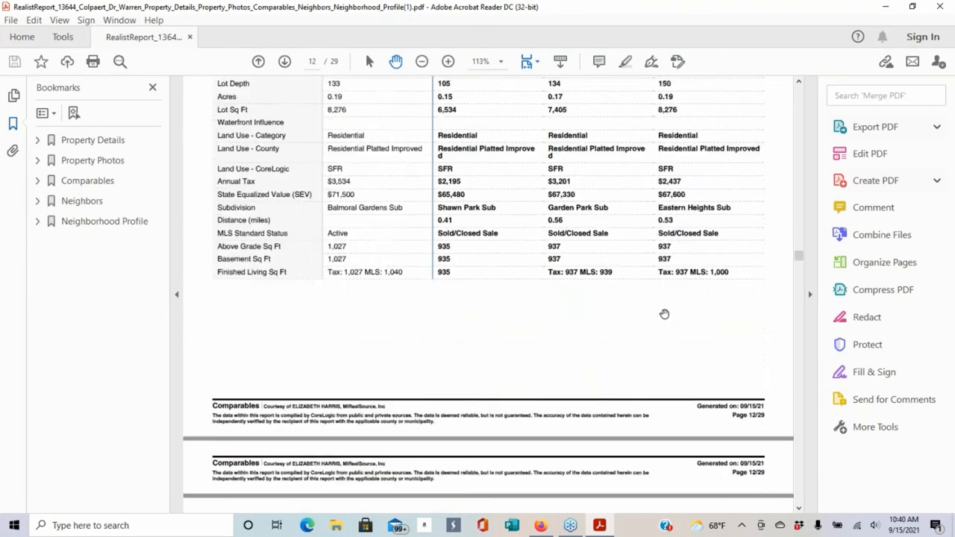
{"action": "scroll", "coordinate": [658, 316], "scroll_direction": "down", "scroll_amount": 20}
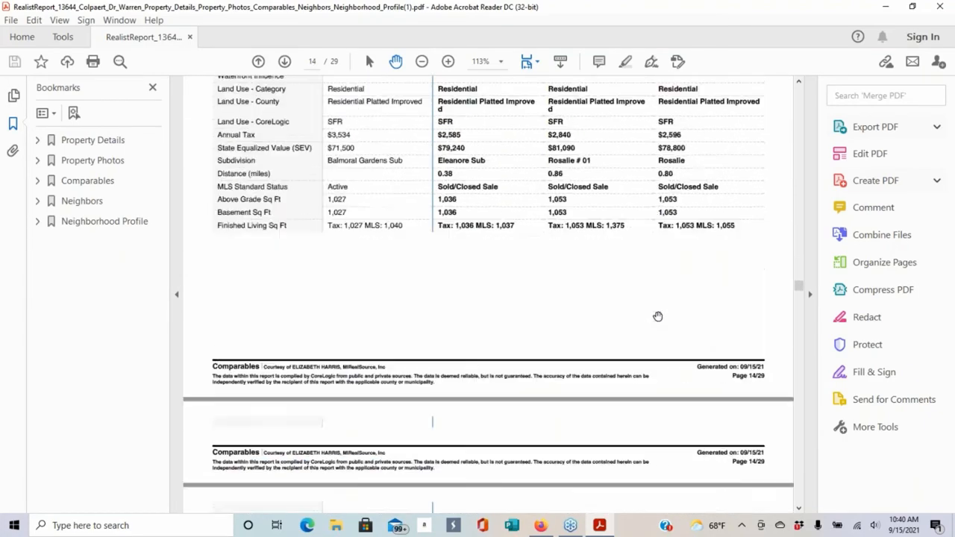
{"action": "scroll", "coordinate": [657, 317], "scroll_direction": "down", "scroll_amount": 20}
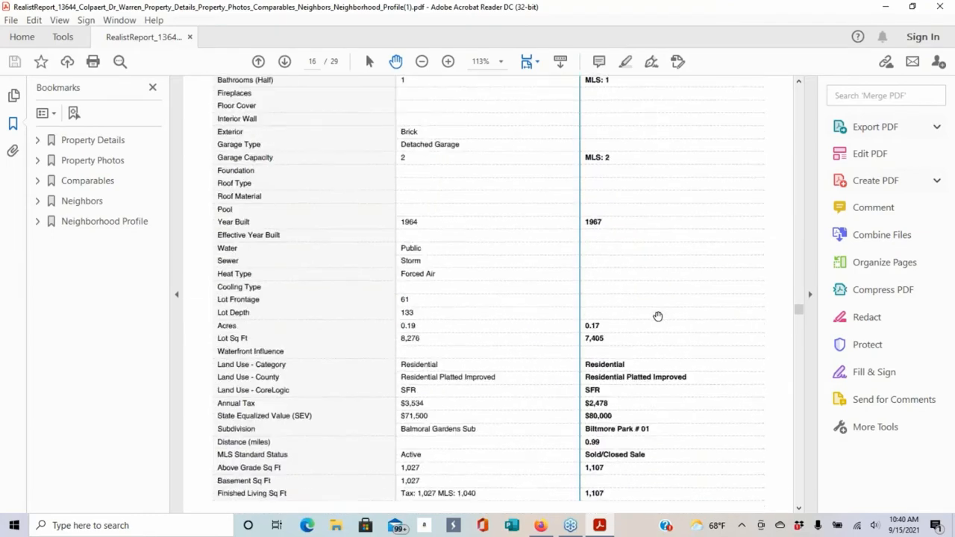
{"action": "scroll", "coordinate": [658, 316], "scroll_direction": "down", "scroll_amount": 20}
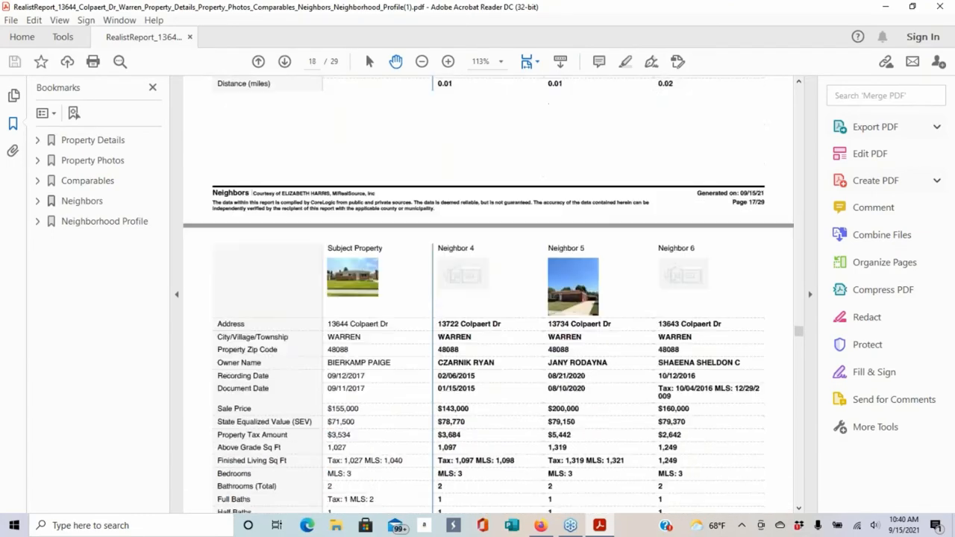
{"action": "scroll", "coordinate": [678, 371], "scroll_direction": "down", "scroll_amount": 20}
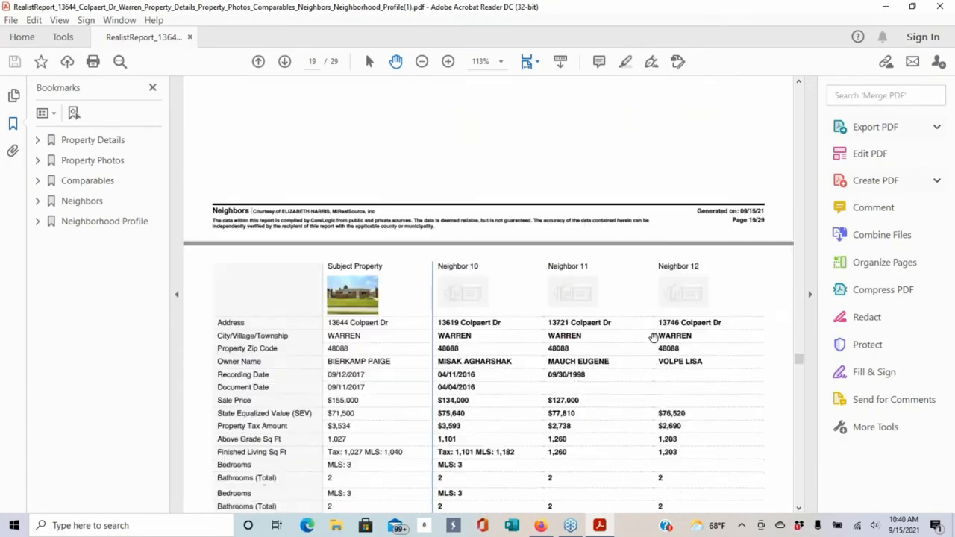
{"action": "scroll", "coordinate": [677, 371], "scroll_direction": "down", "scroll_amount": 20}
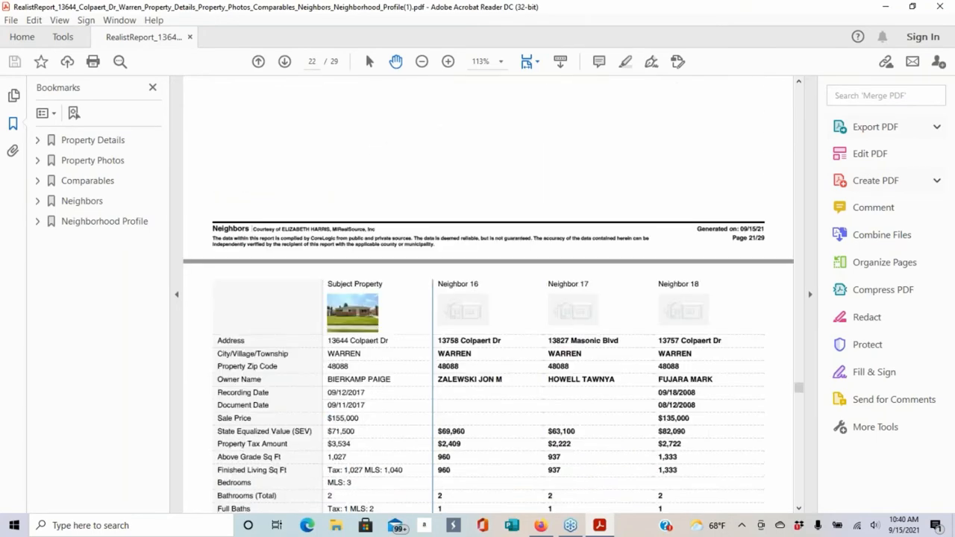
{"action": "scroll", "coordinate": [678, 387], "scroll_direction": "down", "scroll_amount": 20}
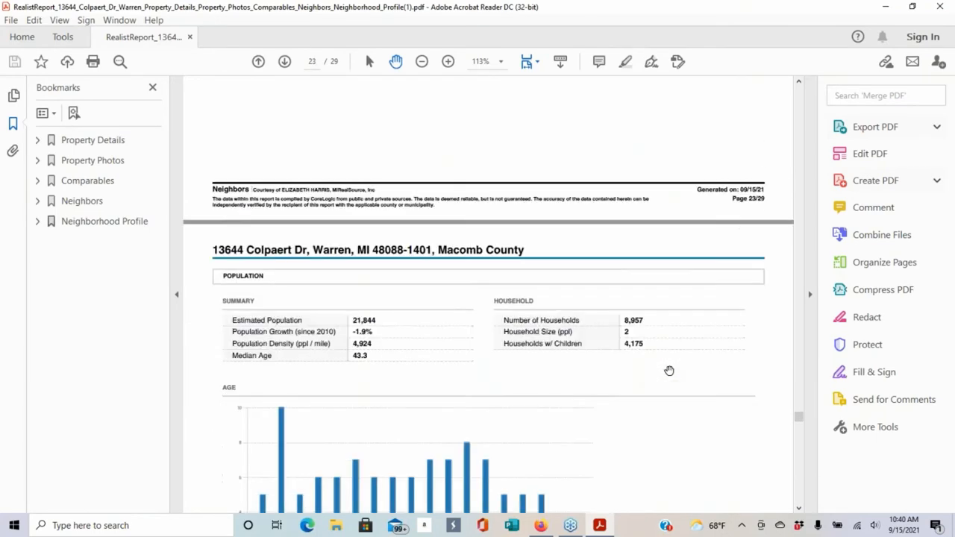
{"action": "scroll", "coordinate": [669, 371], "scroll_direction": "down", "scroll_amount": 2}
{"action": "scroll", "coordinate": [669, 371], "scroll_direction": "up", "scroll_amount": 15}
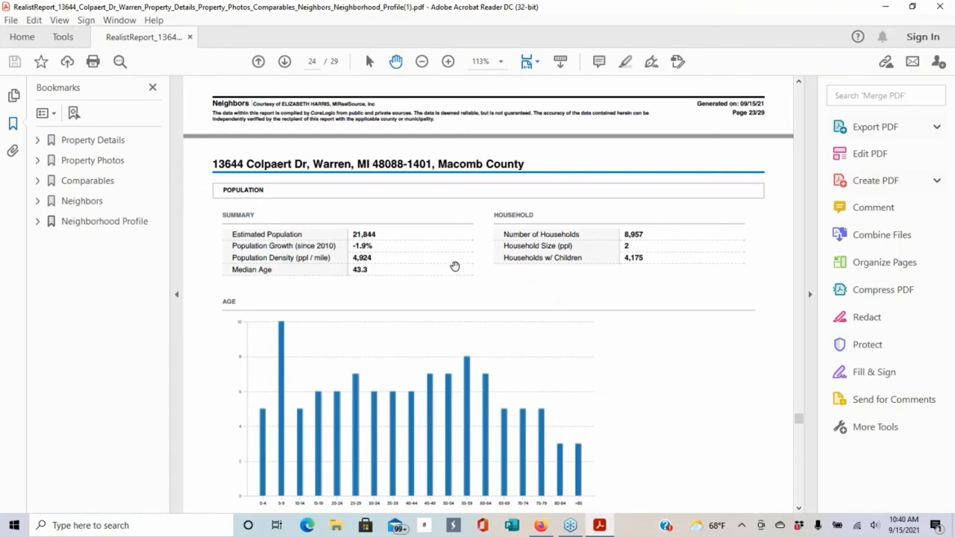
{"action": "scroll", "coordinate": [455, 266], "scroll_direction": "down", "scroll_amount": 1}
{"action": "scroll", "coordinate": [489, 274], "scroll_direction": "down", "scroll_amount": 15}
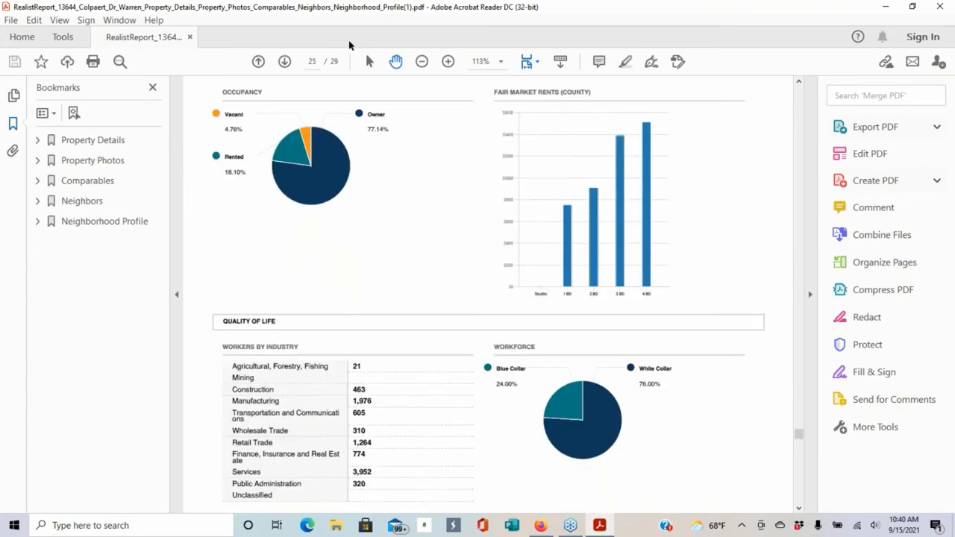
{"action": "scroll", "coordinate": [443, 229], "scroll_direction": "down", "scroll_amount": 14}
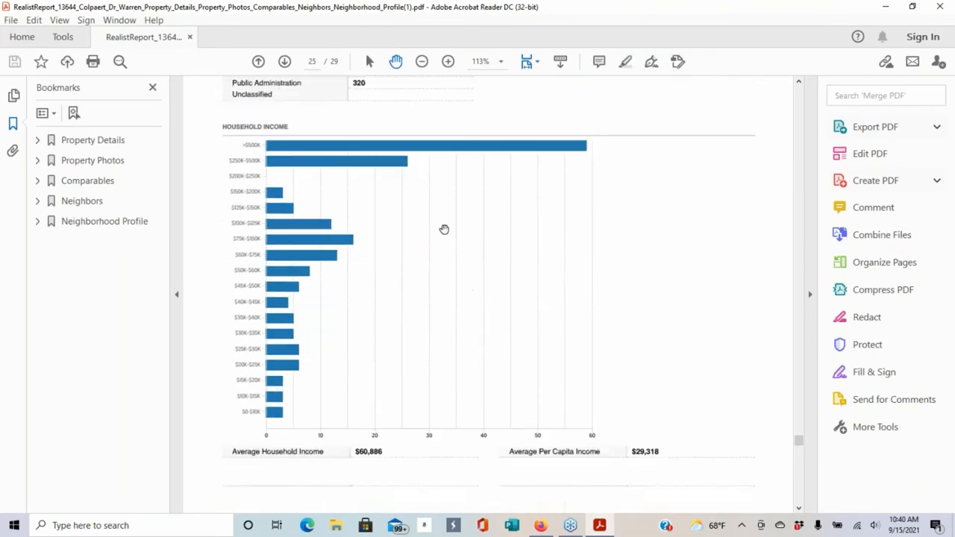
{"action": "scroll", "coordinate": [444, 228], "scroll_direction": "down", "scroll_amount": 15}
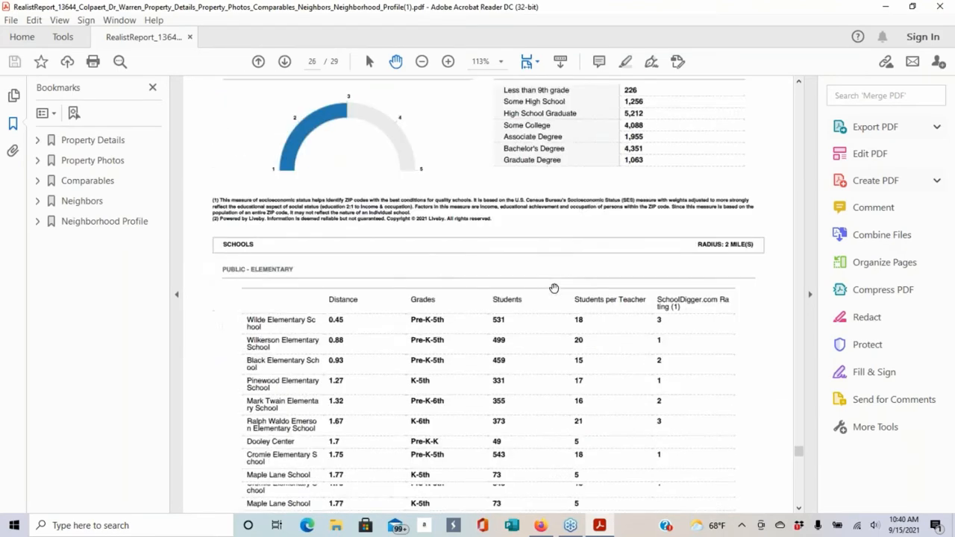
{"action": "scroll", "coordinate": [555, 288], "scroll_direction": "down", "scroll_amount": 10}
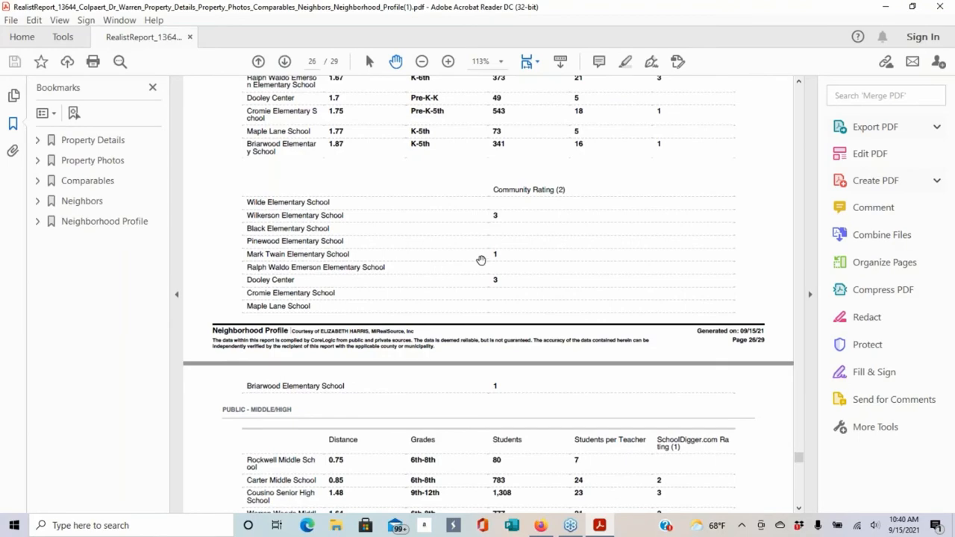
{"action": "scroll", "coordinate": [481, 260], "scroll_direction": "down", "scroll_amount": 15}
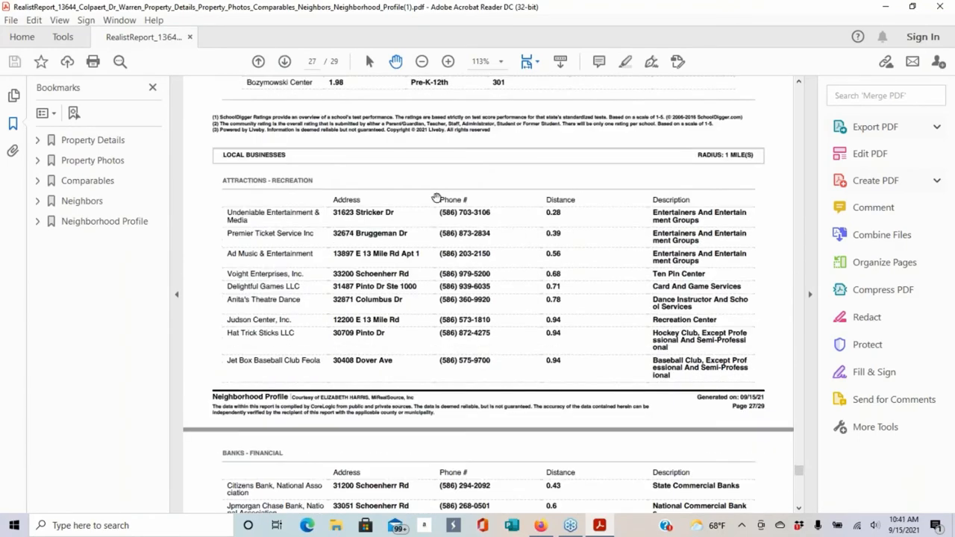
{"action": "scroll", "coordinate": [437, 198], "scroll_direction": "down", "scroll_amount": 20}
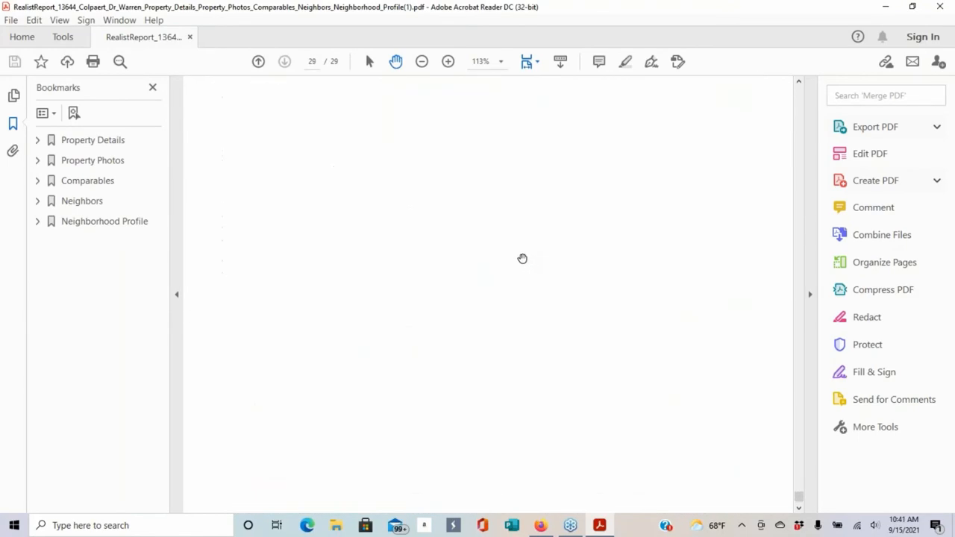
{"action": "scroll", "coordinate": [522, 259], "scroll_direction": "up", "scroll_amount": 10}
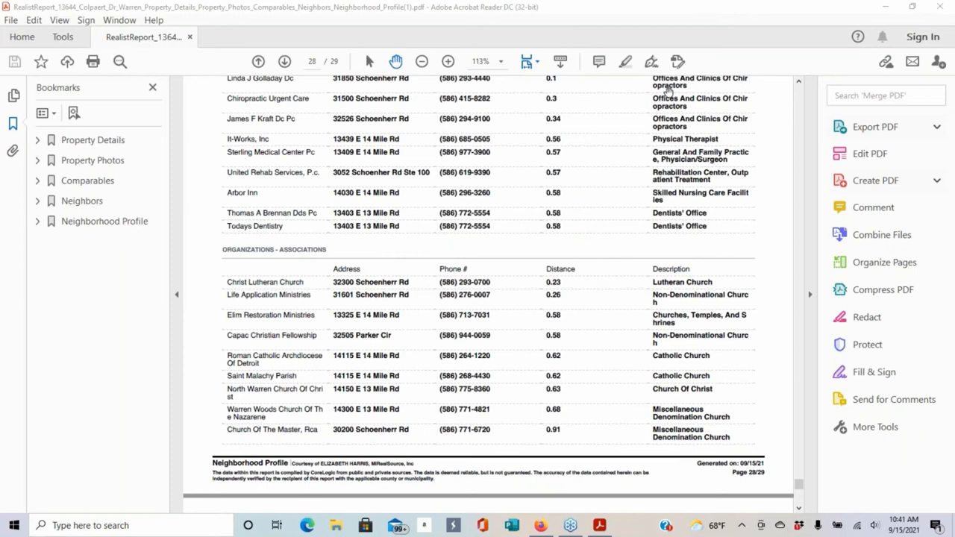
Close the PDF reader and switch to the Paragon 5 listing tab
{"action": "left_click", "coordinate": [939, 7]}
{"action": "left_click", "coordinate": [939, 7]}
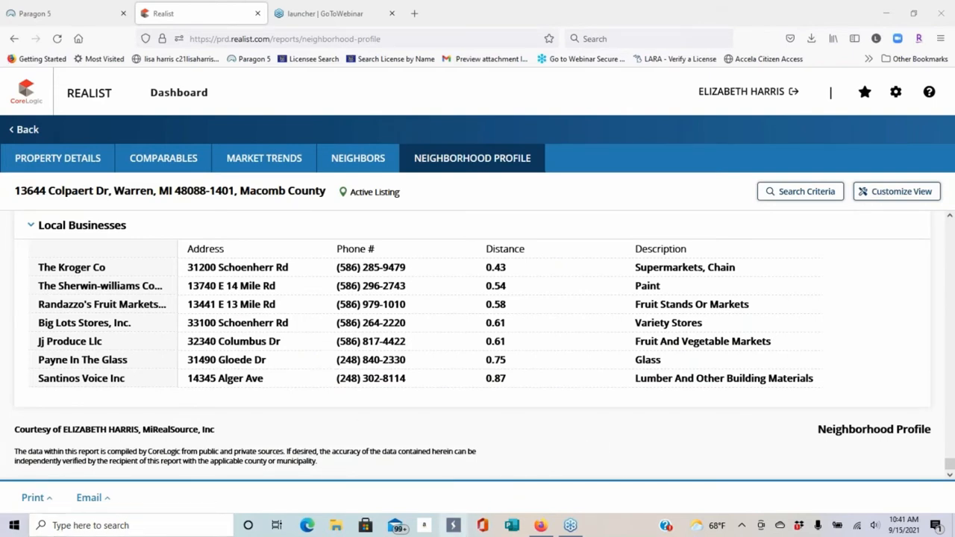
{"action": "mouse_move", "coordinate": [538, 528]}
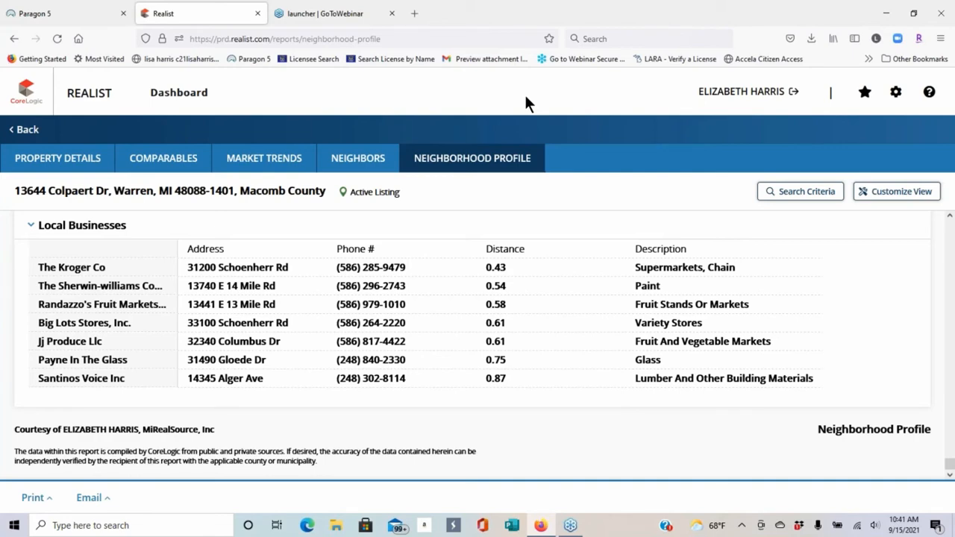
{"action": "left_click", "coordinate": [47, 17]}
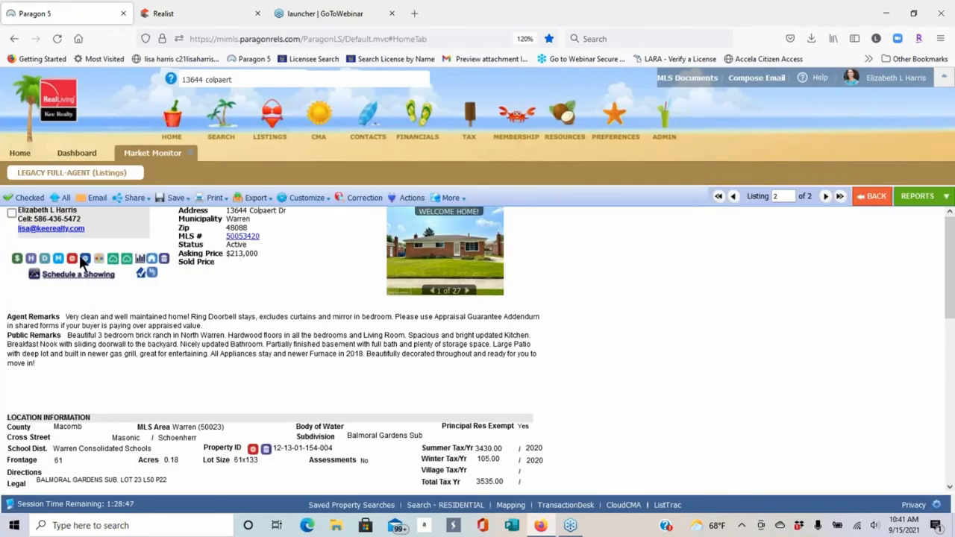
Return to the Realist report and view its Property Details and Comparables sections
{"action": "left_click", "coordinate": [173, 14]}
{"action": "left_click", "coordinate": [64, 159]}
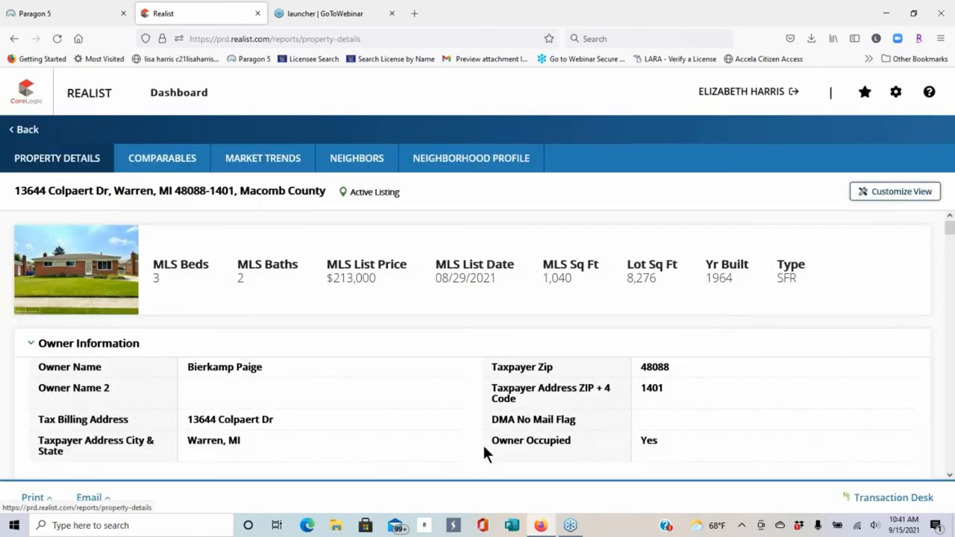
{"action": "left_click", "coordinate": [142, 159]}
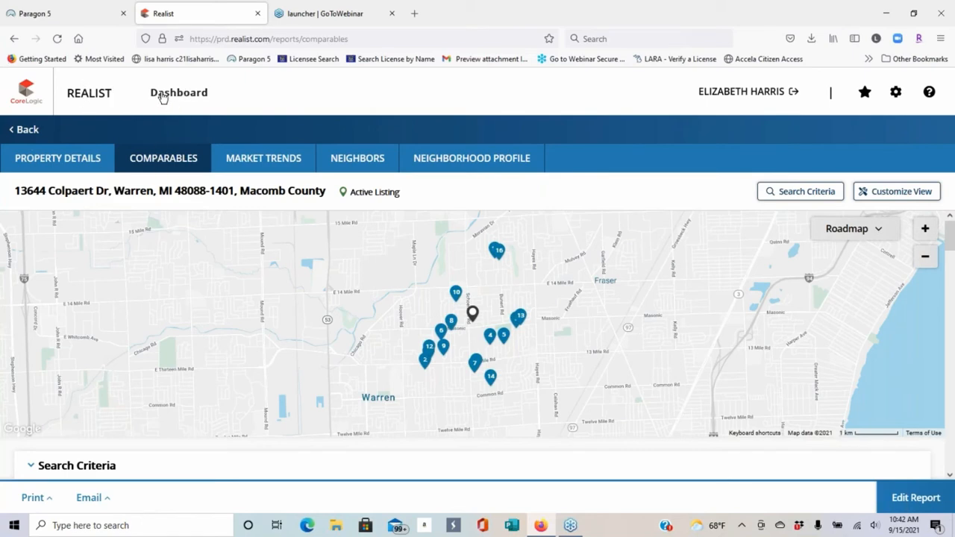
Close the Realist tab and go back to the Paragon 5 listing
{"action": "left_click", "coordinate": [257, 14]}
{"action": "left_click", "coordinate": [88, 13]}
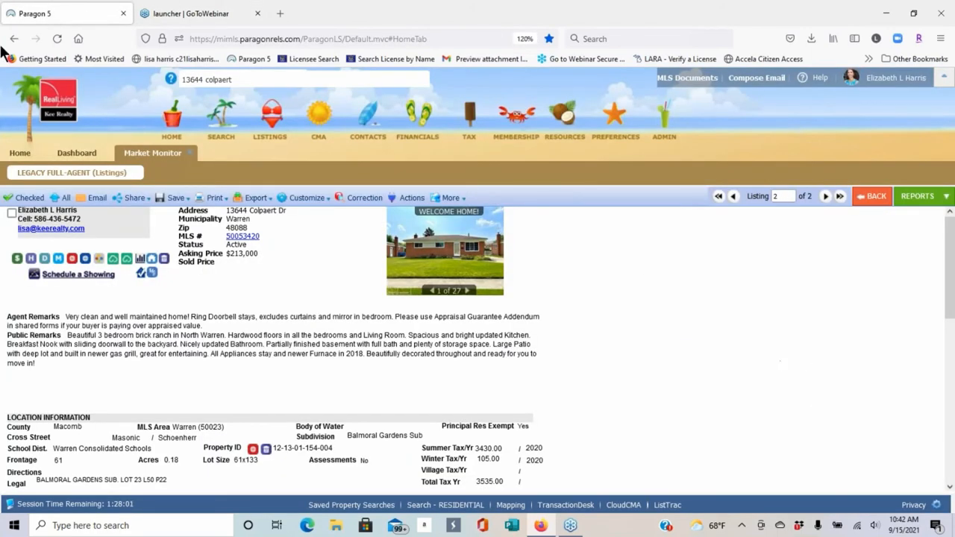
Open Realist Tax Search from the Paragon listing's tax tools
{"action": "left_click", "coordinate": [567, 122]}
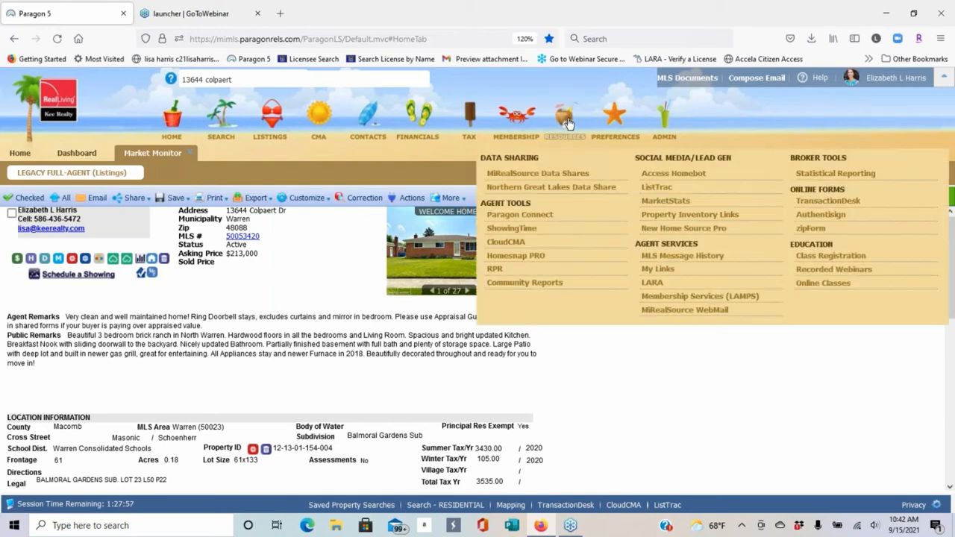
{"action": "left_click", "coordinate": [470, 118]}
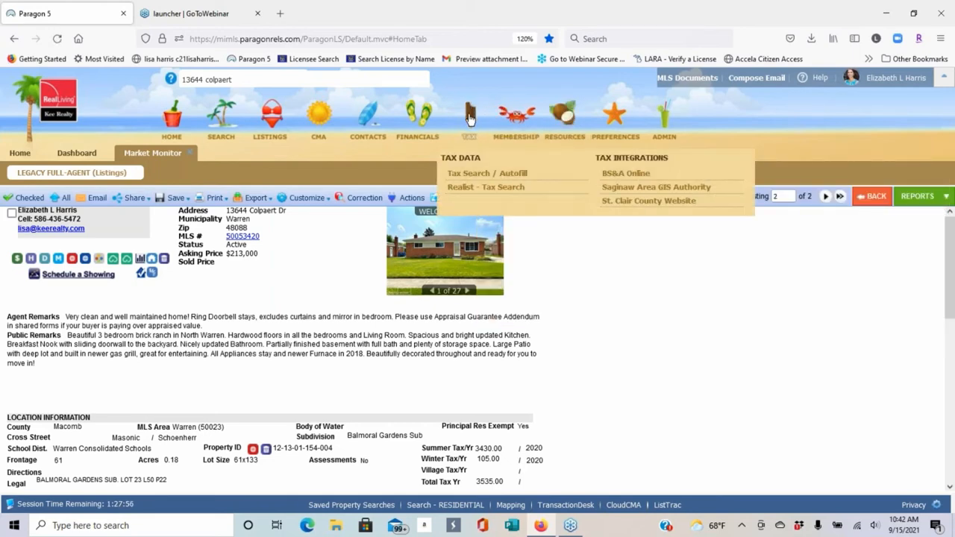
{"action": "left_click", "coordinate": [466, 189]}
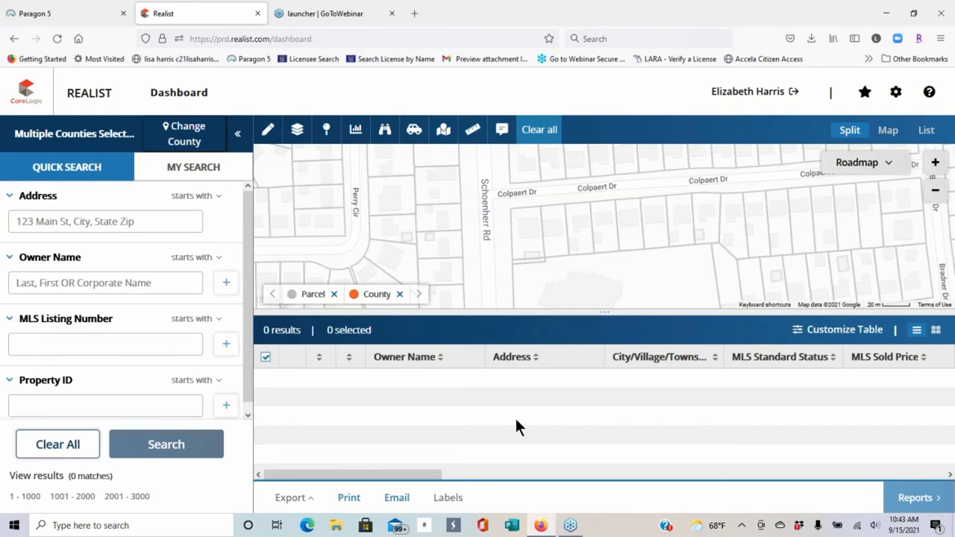
Change the county selection by deselecting Charlevoix, selecting Alpena, and applying it
{"action": "mouse_move", "coordinate": [116, 134]}
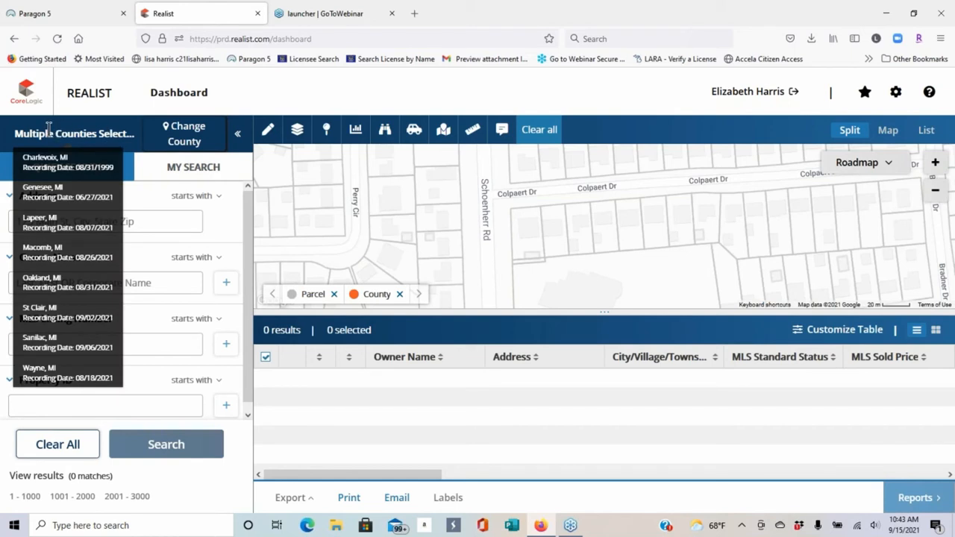
{"action": "left_click", "coordinate": [181, 134]}
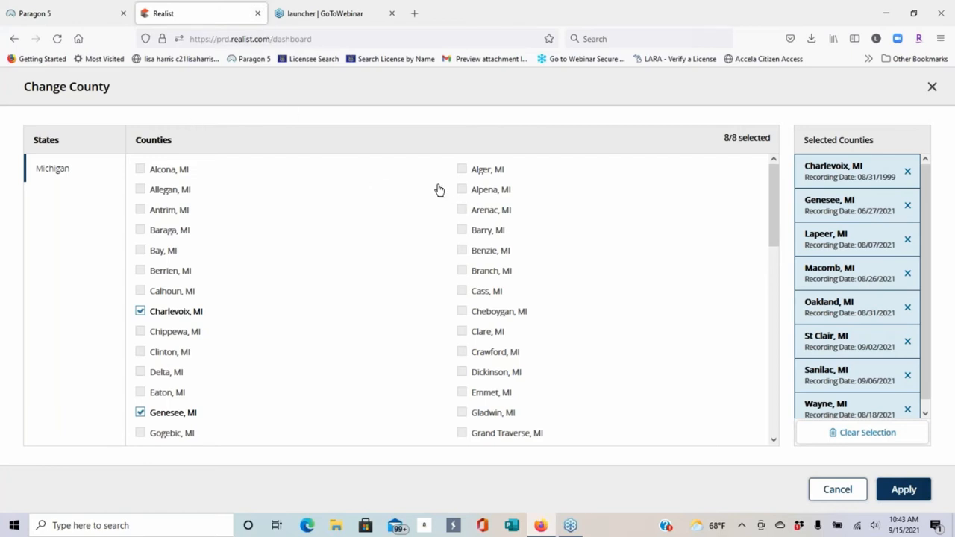
{"action": "left_click", "coordinate": [140, 313]}
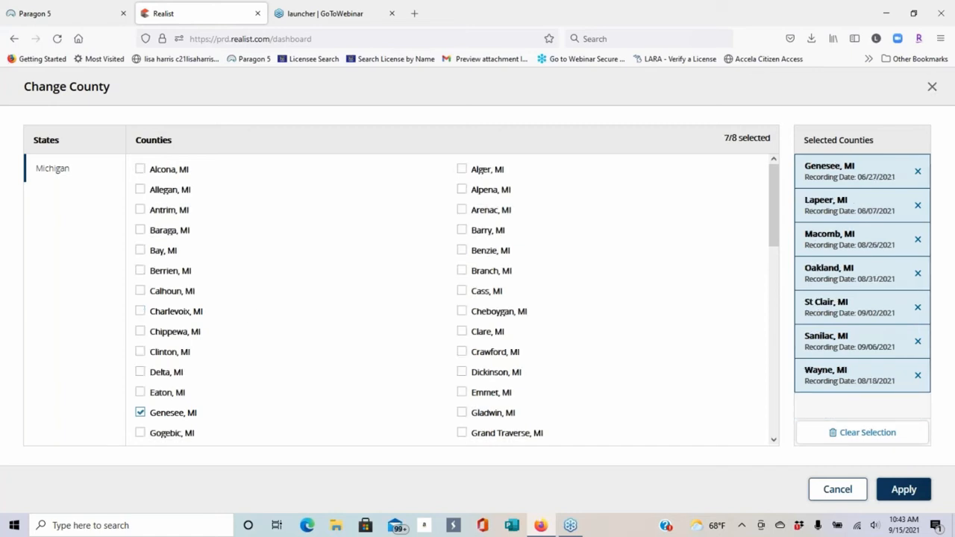
{"action": "left_click", "coordinate": [462, 191]}
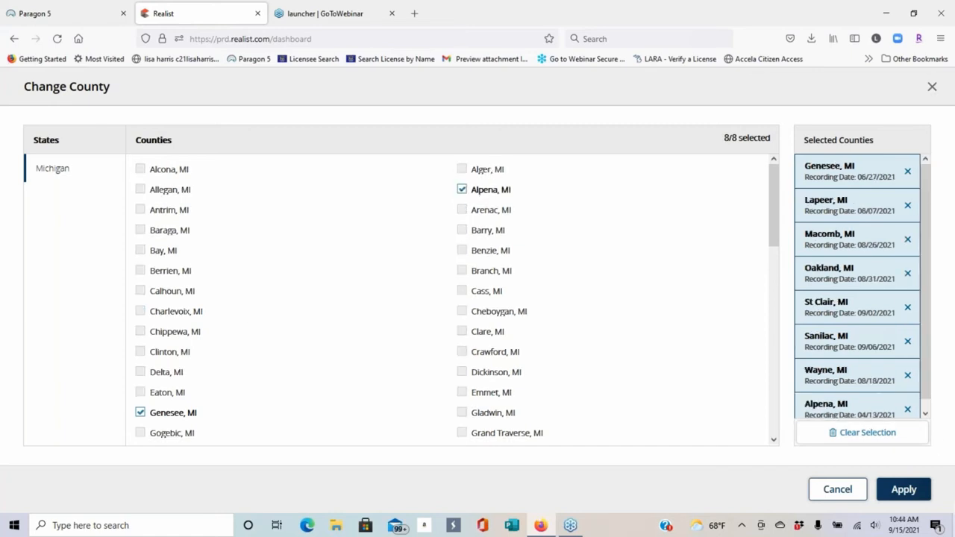
{"action": "left_click", "coordinate": [920, 494]}
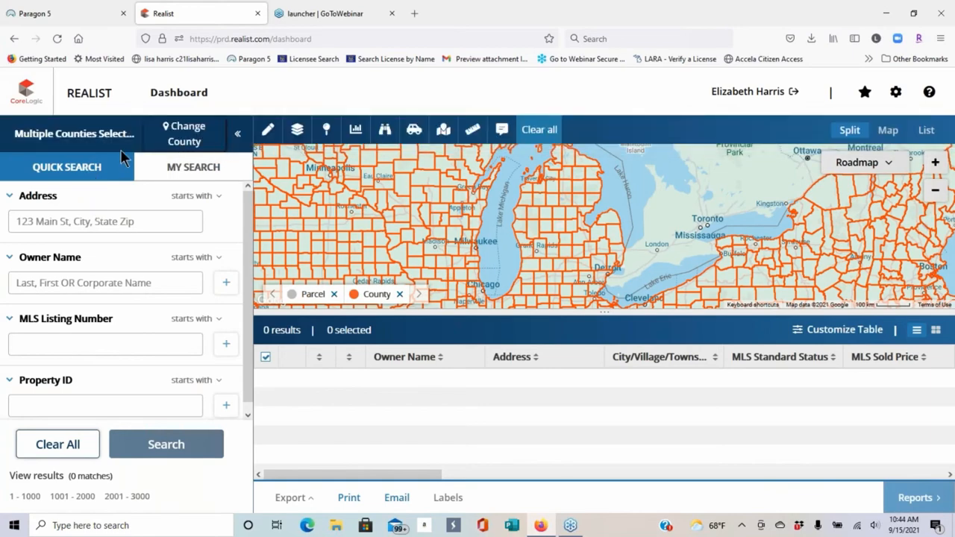
Reopen the county selection and remove Alpena from the selected counties
{"action": "left_click", "coordinate": [168, 133]}
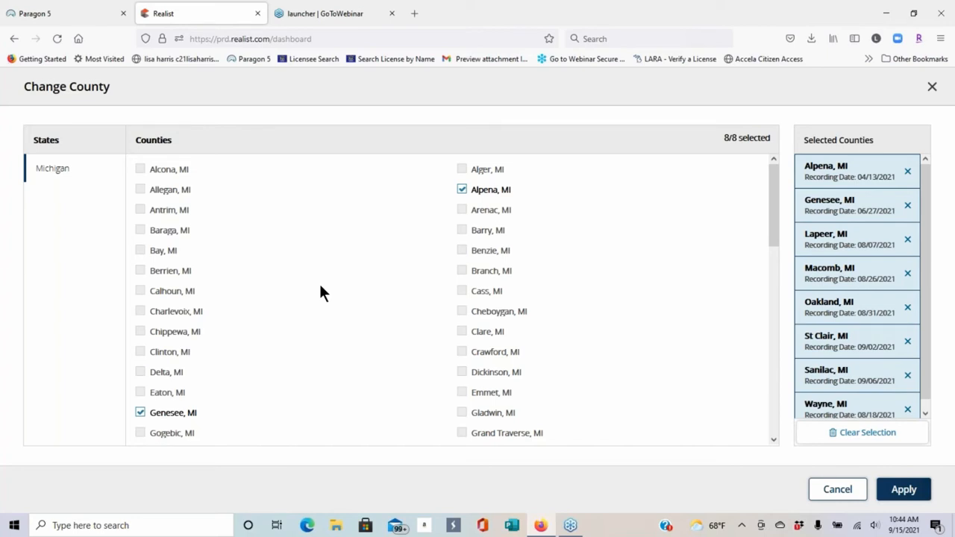
{"action": "scroll", "coordinate": [569, 284], "scroll_direction": "down", "scroll_amount": 7}
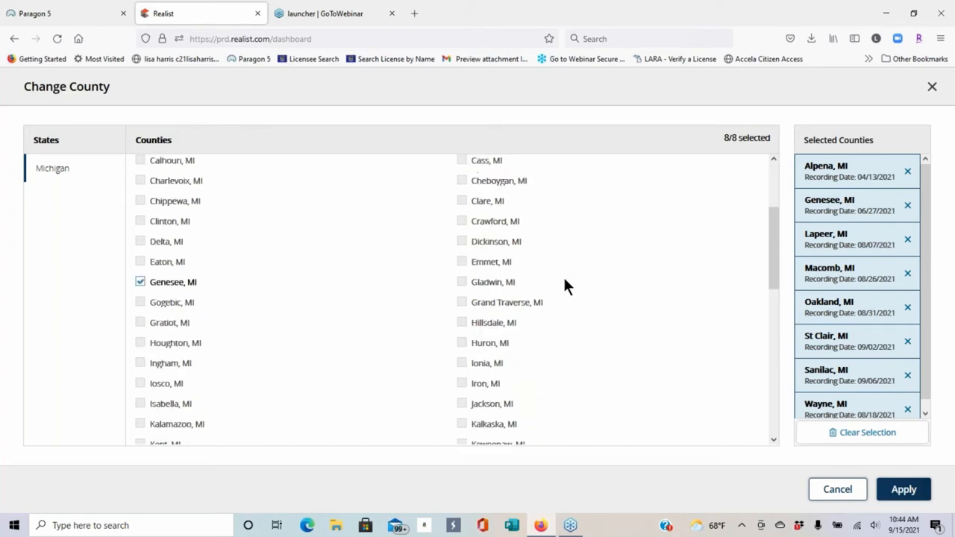
{"action": "scroll", "coordinate": [630, 276], "scroll_direction": "down", "scroll_amount": 1}
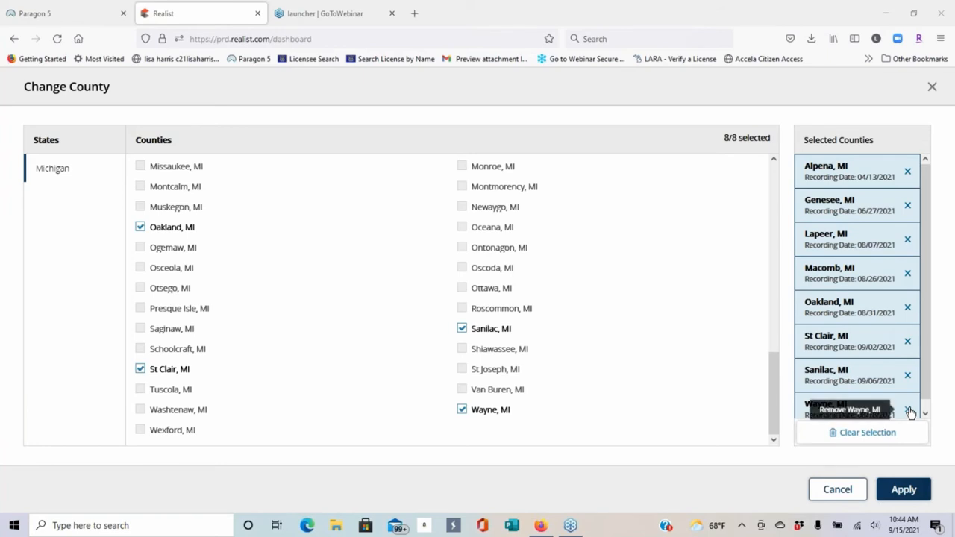
{"action": "left_click_drag", "start_coordinate": [927, 176], "coordinate": [938, 462]}
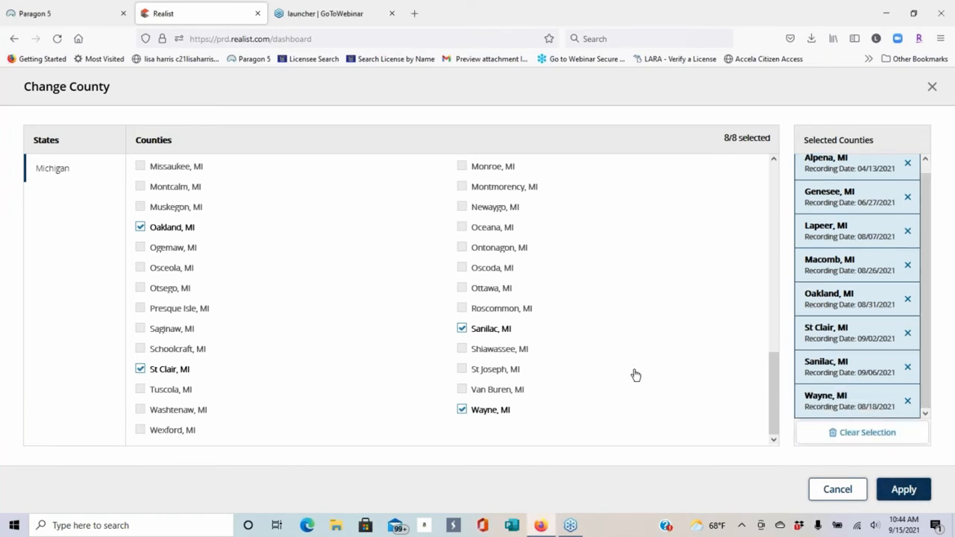
{"action": "scroll", "coordinate": [635, 375], "scroll_direction": "up", "scroll_amount": 4}
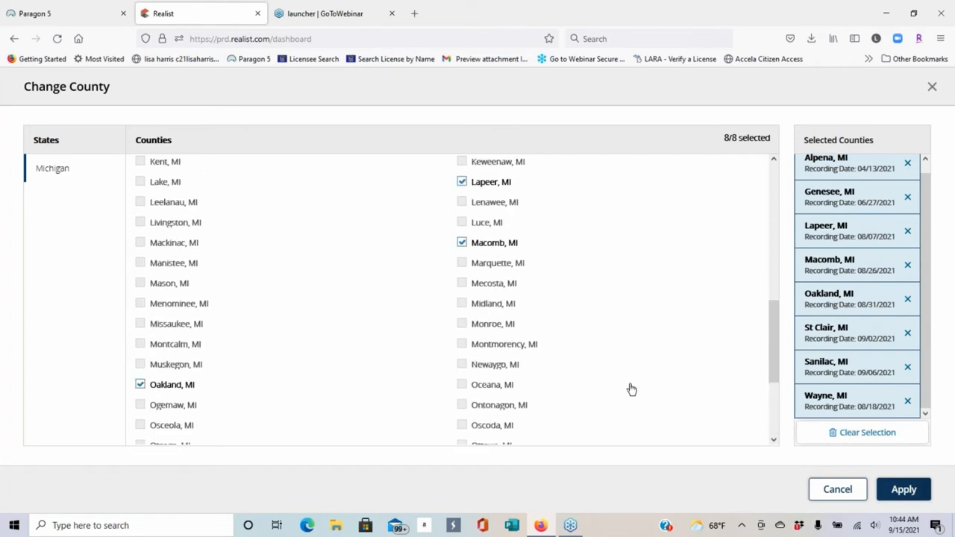
{"action": "scroll", "coordinate": [677, 313], "scroll_direction": "down", "scroll_amount": 4}
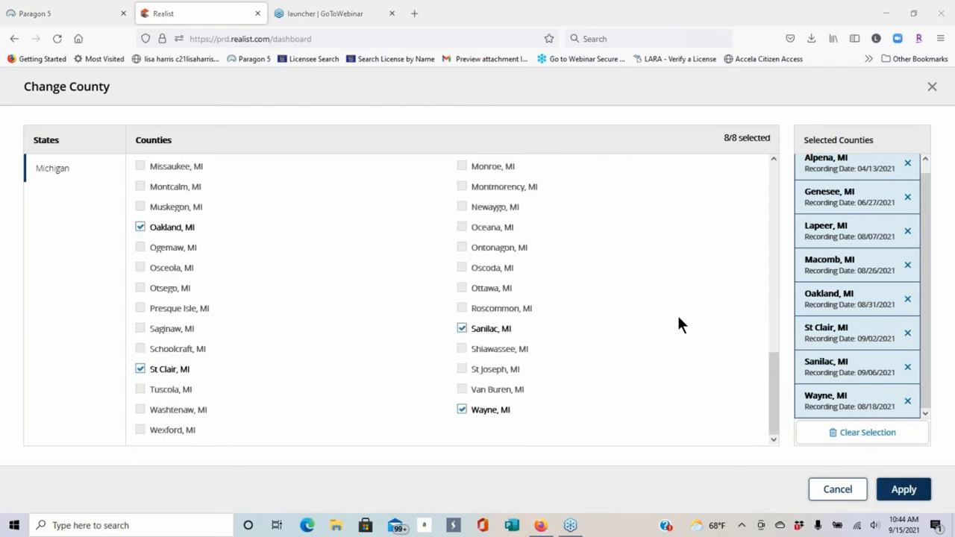
{"action": "scroll", "coordinate": [677, 313], "scroll_direction": "up", "scroll_amount": 8}
{"action": "left_click", "coordinate": [908, 163]}
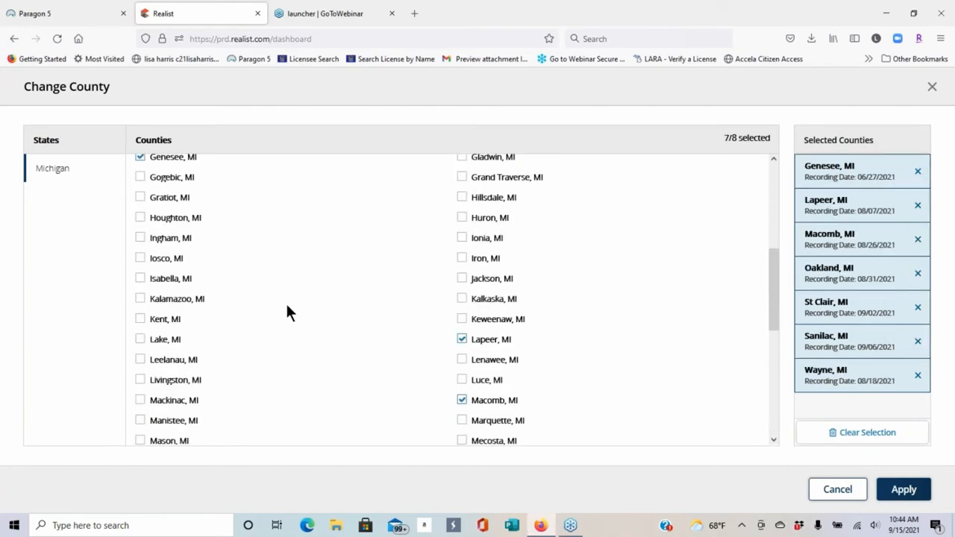
Reselect Charlevoix, MI and apply the county selection
{"action": "scroll", "coordinate": [288, 313], "scroll_direction": "up", "scroll_amount": 3}
{"action": "scroll", "coordinate": [354, 274], "scroll_direction": "up", "scroll_amount": 1}
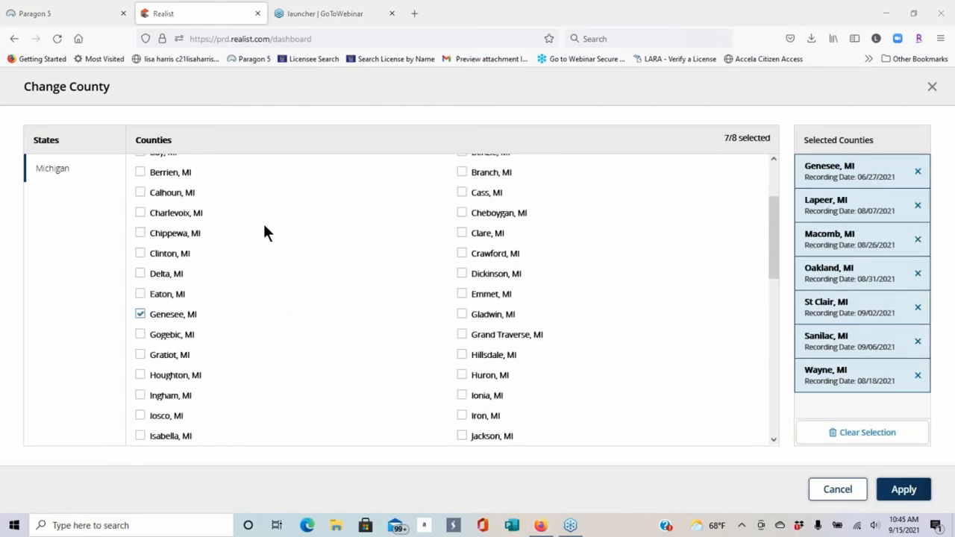
{"action": "left_click", "coordinate": [140, 212]}
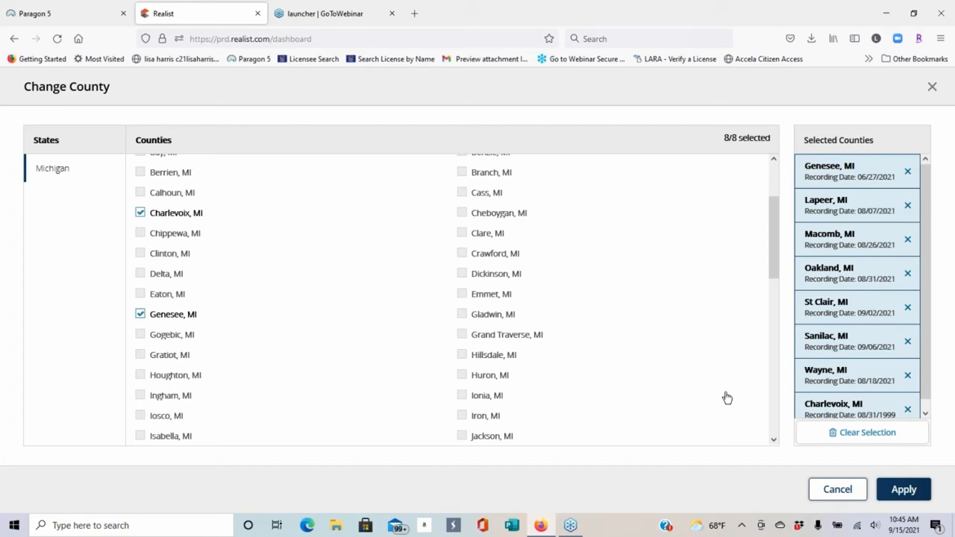
{"action": "scroll", "coordinate": [828, 246], "scroll_direction": "down", "scroll_amount": 1}
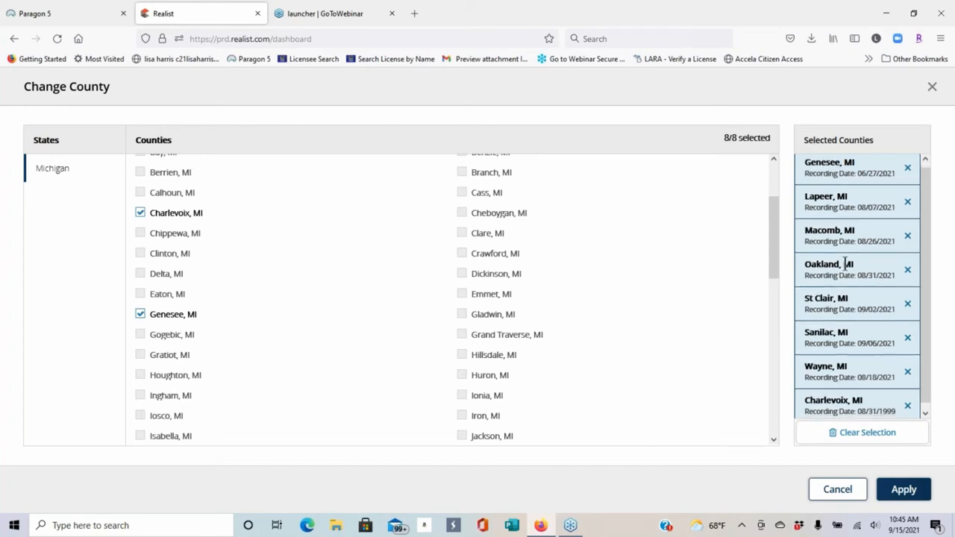
{"action": "left_click", "coordinate": [904, 490]}
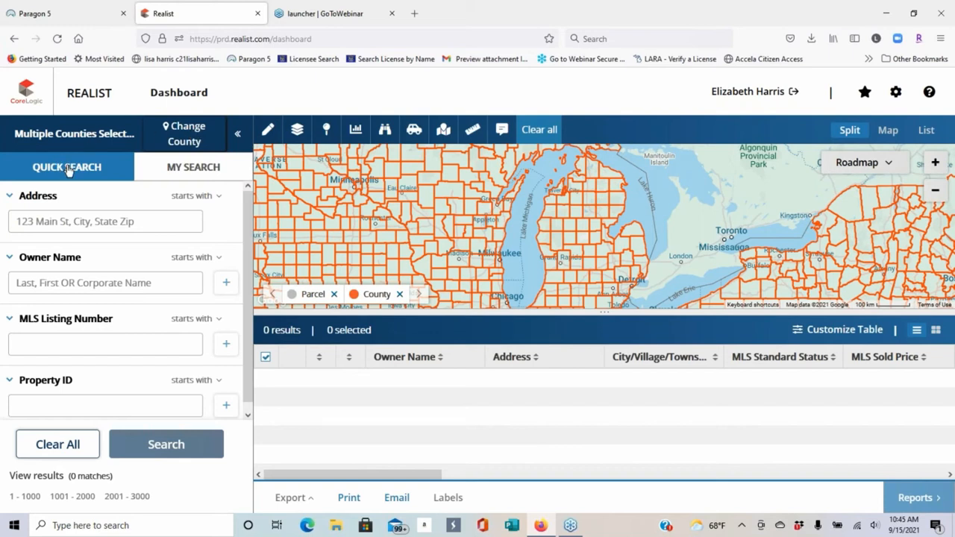
Switch to My Search and browse the list of saved searches
{"action": "scroll", "coordinate": [97, 321], "scroll_direction": "down", "scroll_amount": 1}
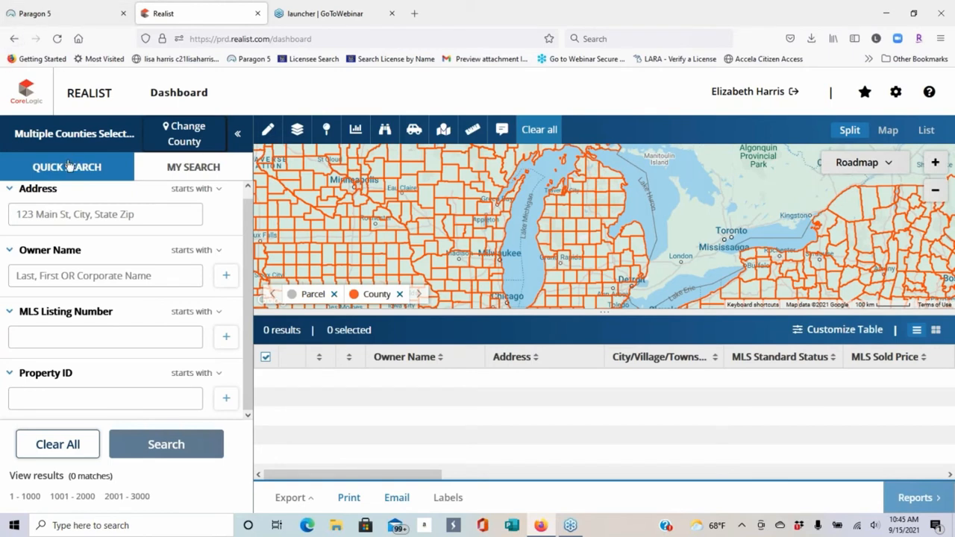
{"action": "left_click", "coordinate": [194, 169]}
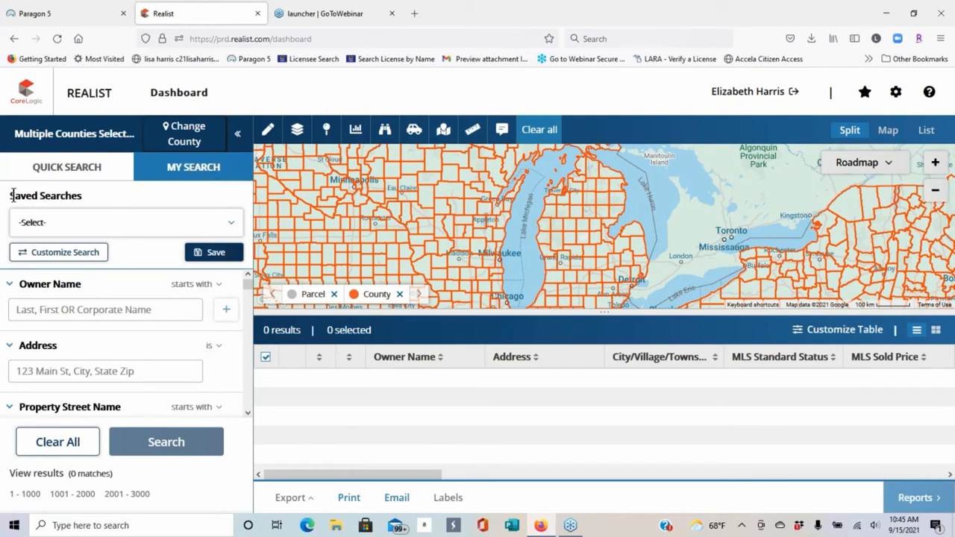
{"action": "left_click", "coordinate": [229, 231]}
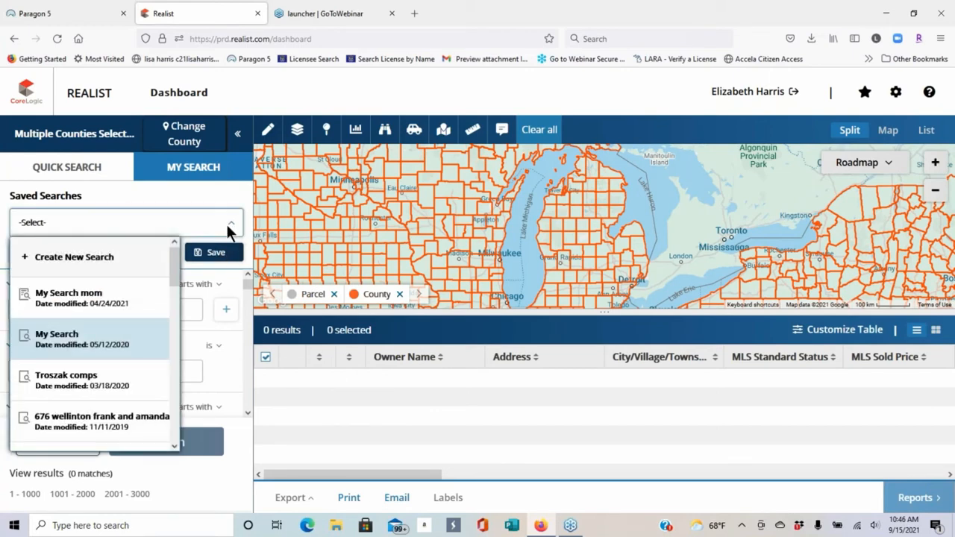
{"action": "scroll", "coordinate": [78, 441], "scroll_direction": "down", "scroll_amount": 3}
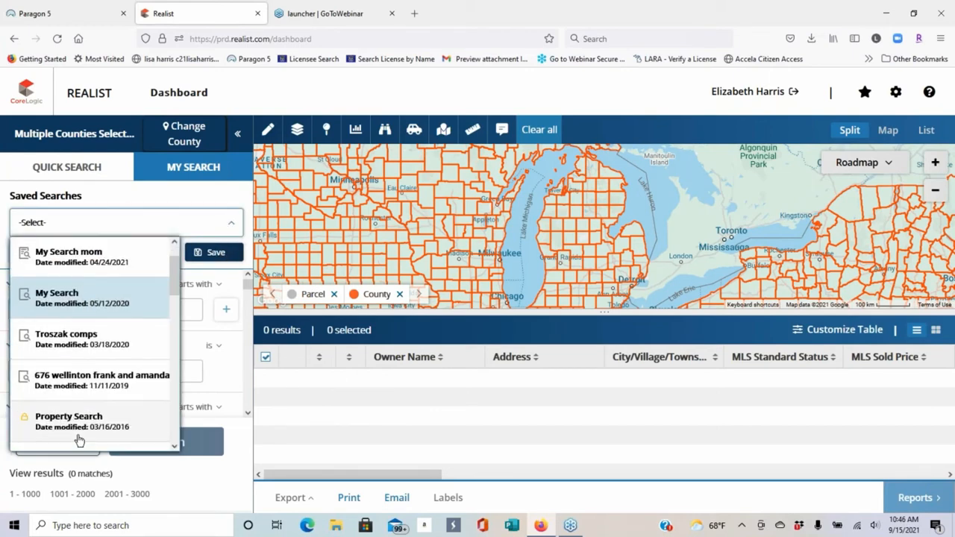
{"action": "scroll", "coordinate": [79, 440], "scroll_direction": "down", "scroll_amount": 10}
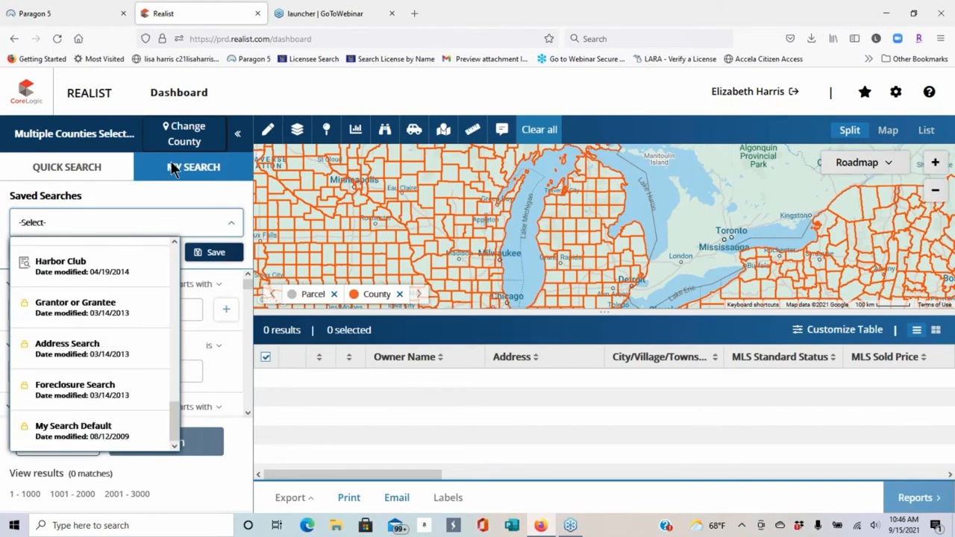
{"action": "left_click", "coordinate": [134, 200]}
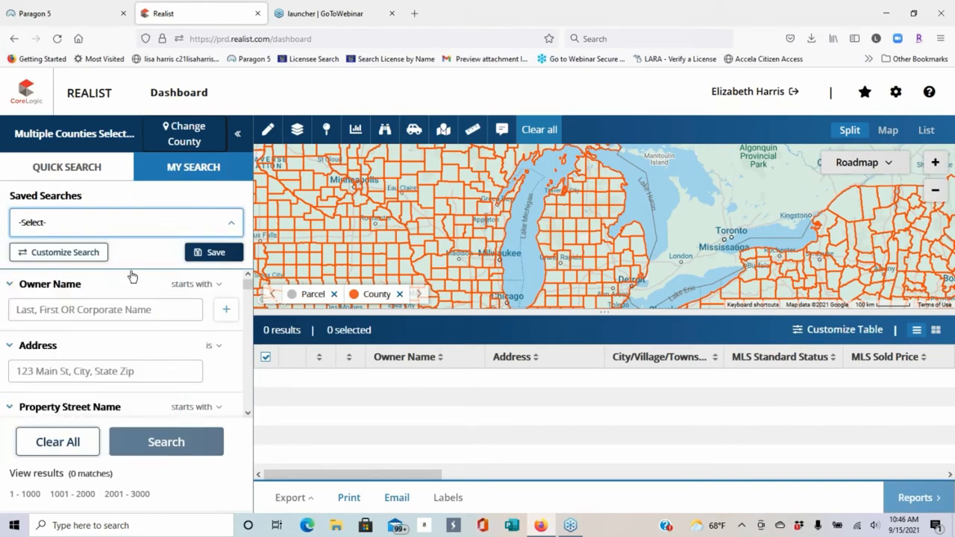
Open Customize Search for My Search and review the Owner Information attributes and selected attributes list
{"action": "left_click", "coordinate": [65, 252]}
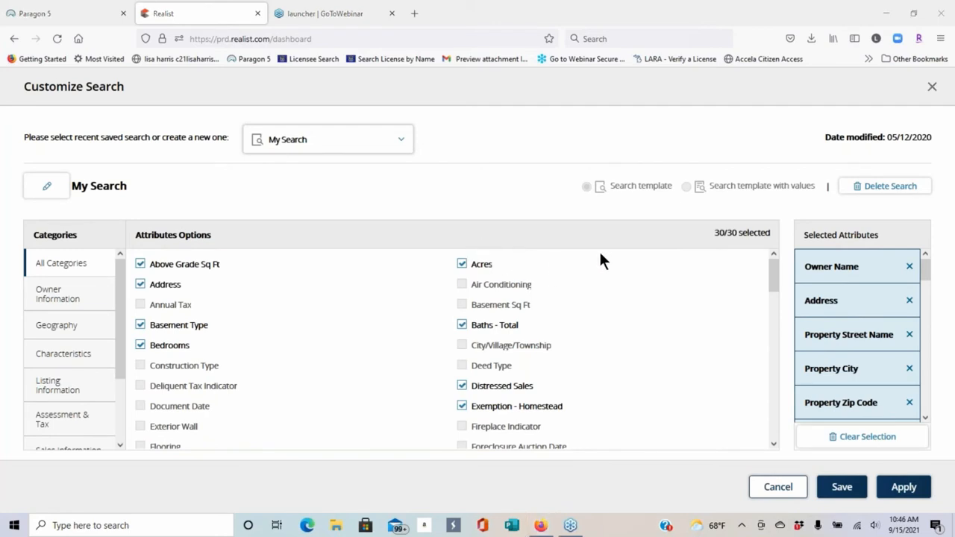
{"action": "scroll", "coordinate": [473, 303], "scroll_direction": "down", "scroll_amount": 10}
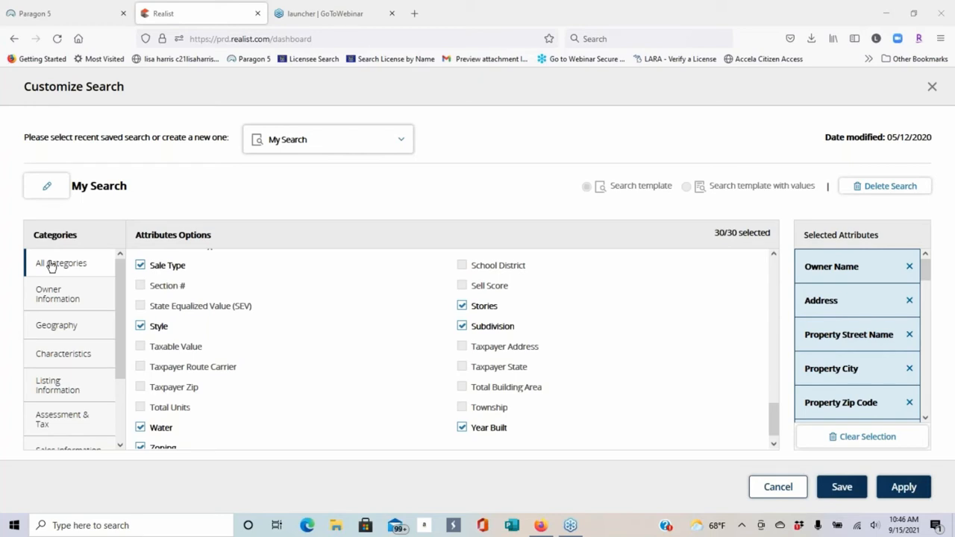
{"action": "left_click", "coordinate": [54, 297]}
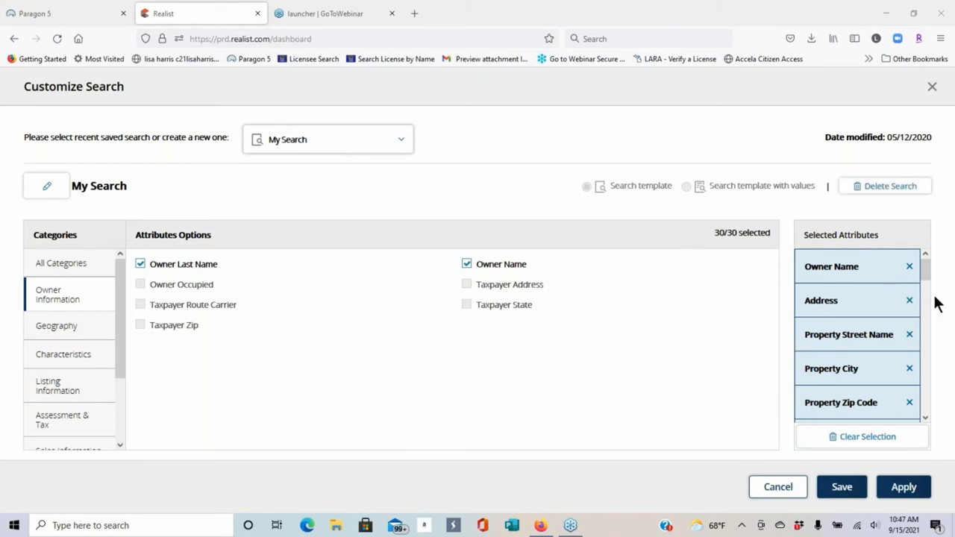
{"action": "left_click_drag", "start_coordinate": [925, 263], "coordinate": [930, 352]}
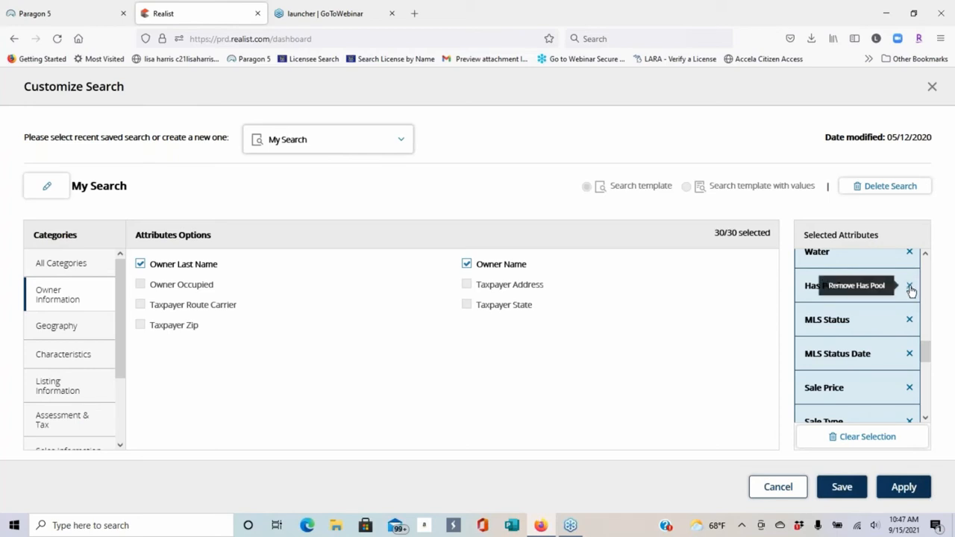
{"action": "left_click_drag", "start_coordinate": [936, 357], "coordinate": [923, 414]}
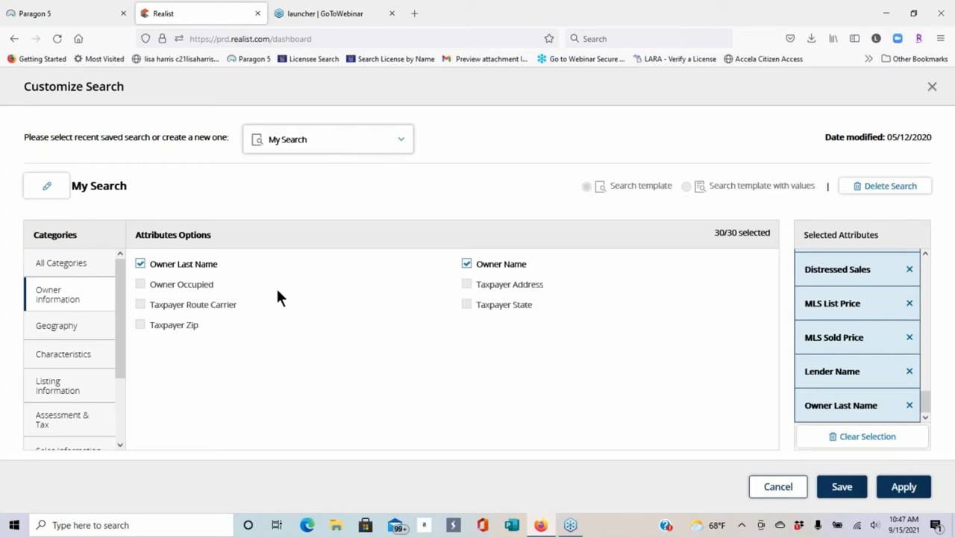
Review the attributes selected in each My Search category, then save and apply the customized search
{"action": "left_click", "coordinate": [49, 329]}
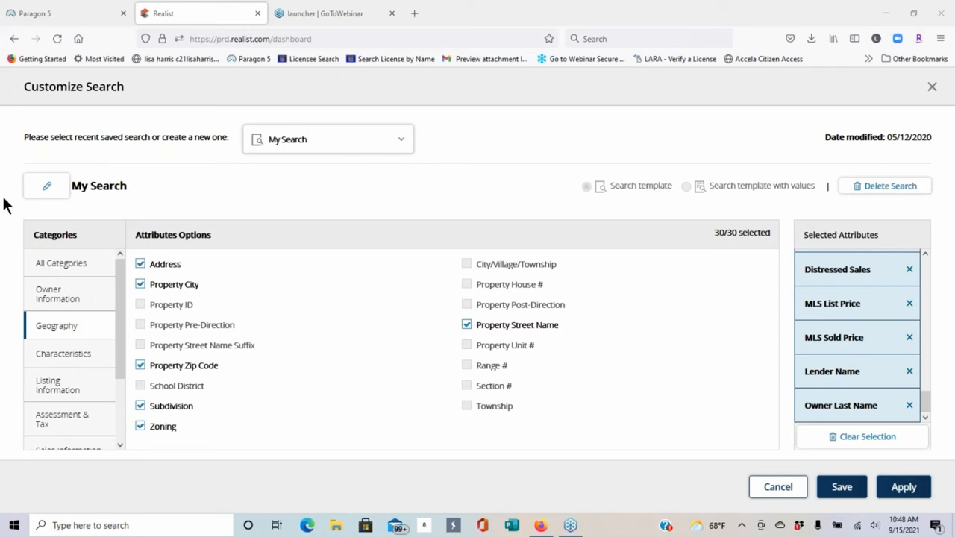
{"action": "left_click", "coordinate": [65, 356]}
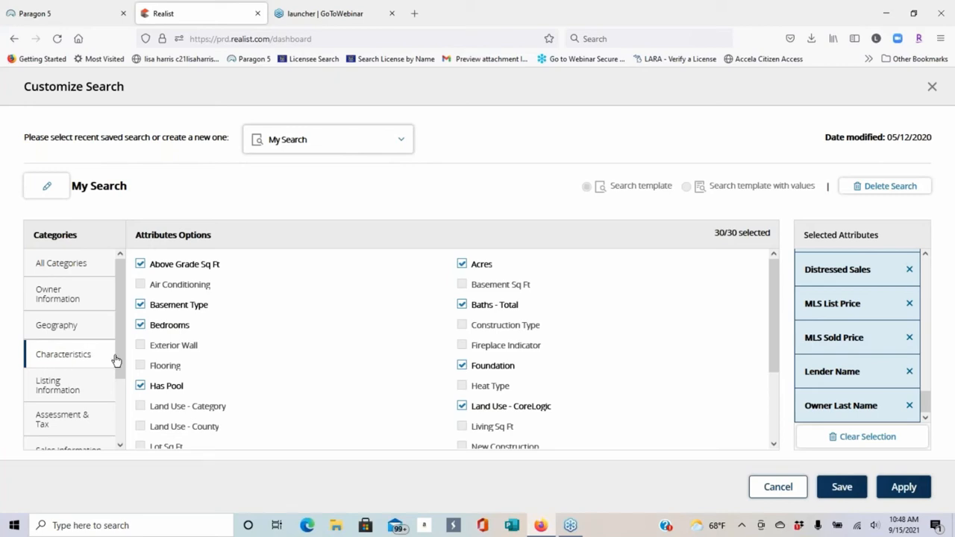
{"action": "scroll", "coordinate": [437, 331], "scroll_direction": "down", "scroll_amount": 2}
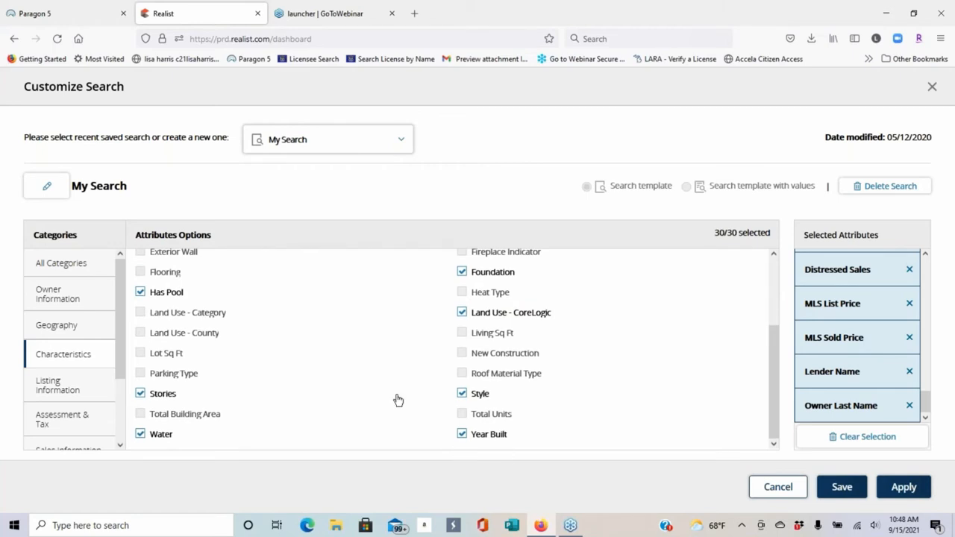
{"action": "scroll", "coordinate": [398, 401], "scroll_direction": "up", "scroll_amount": 2}
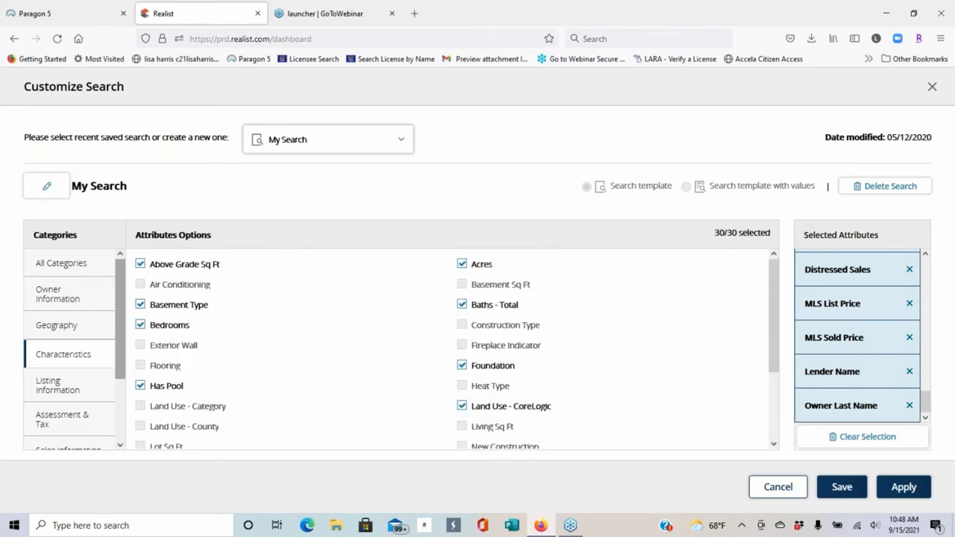
{"action": "left_click_drag", "start_coordinate": [121, 309], "coordinate": [120, 371]}
{"action": "left_click", "coordinate": [68, 315]}
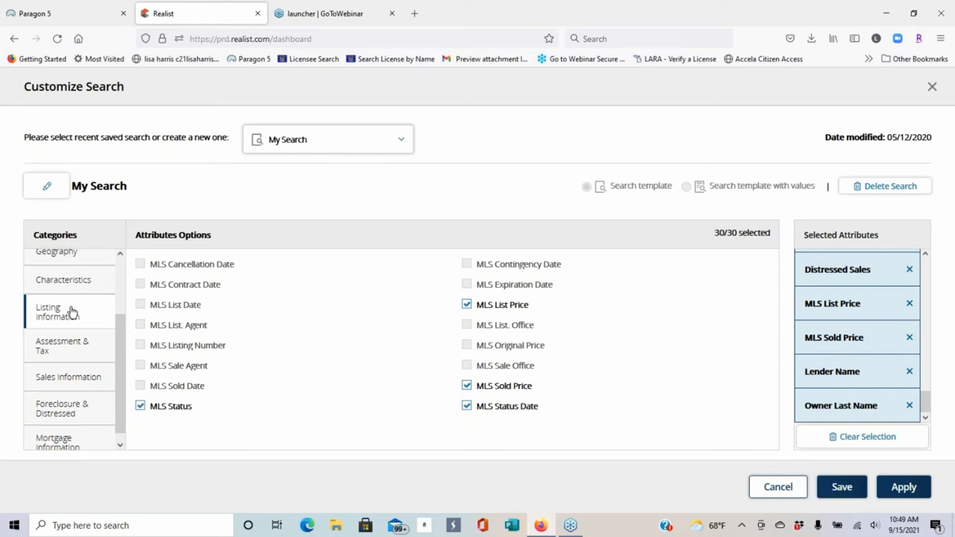
{"action": "left_click", "coordinate": [48, 347]}
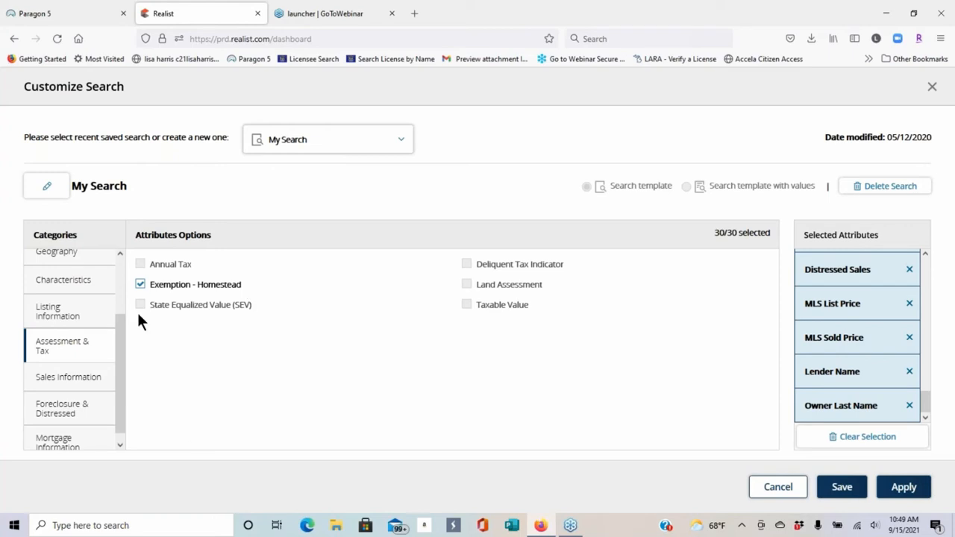
{"action": "scroll", "coordinate": [54, 318], "scroll_direction": "down", "scroll_amount": 1}
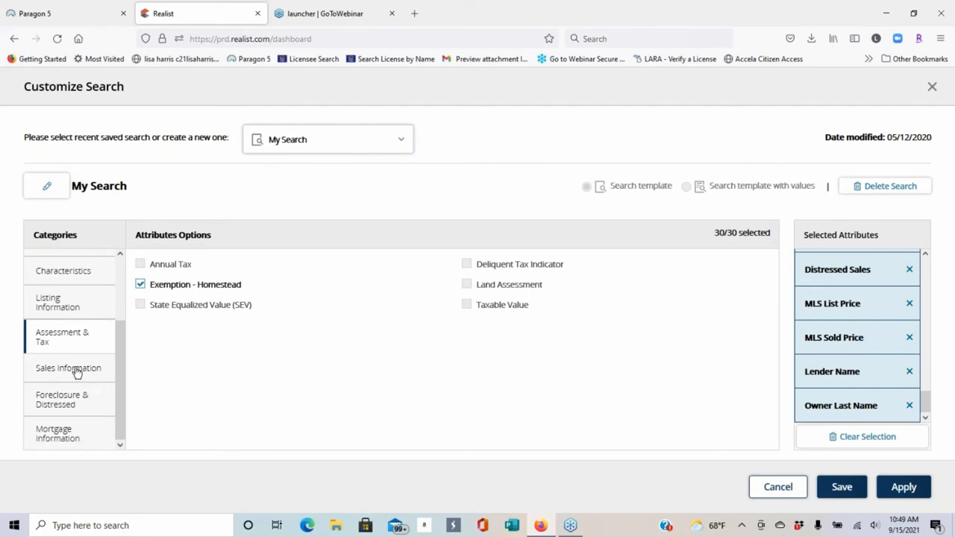
{"action": "left_click", "coordinate": [75, 373]}
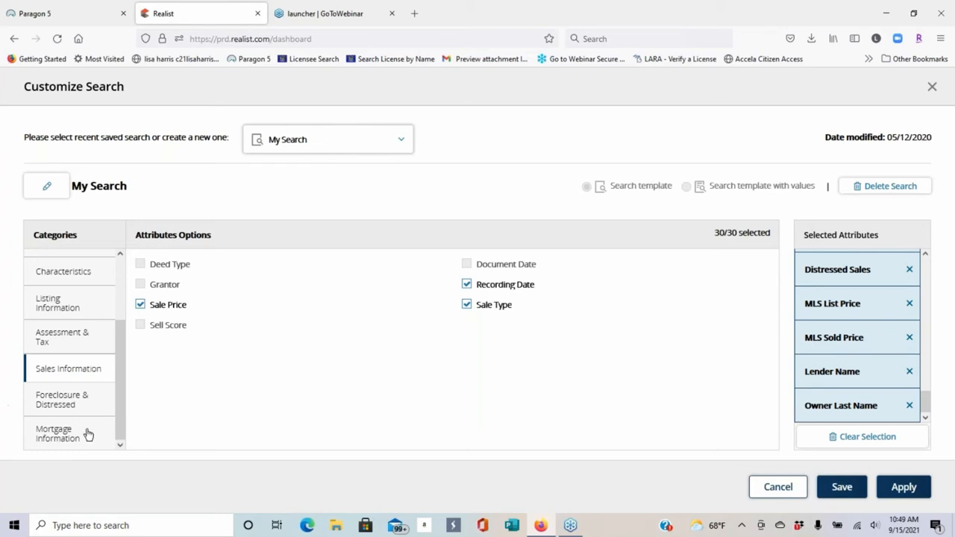
{"action": "left_click", "coordinate": [73, 404]}
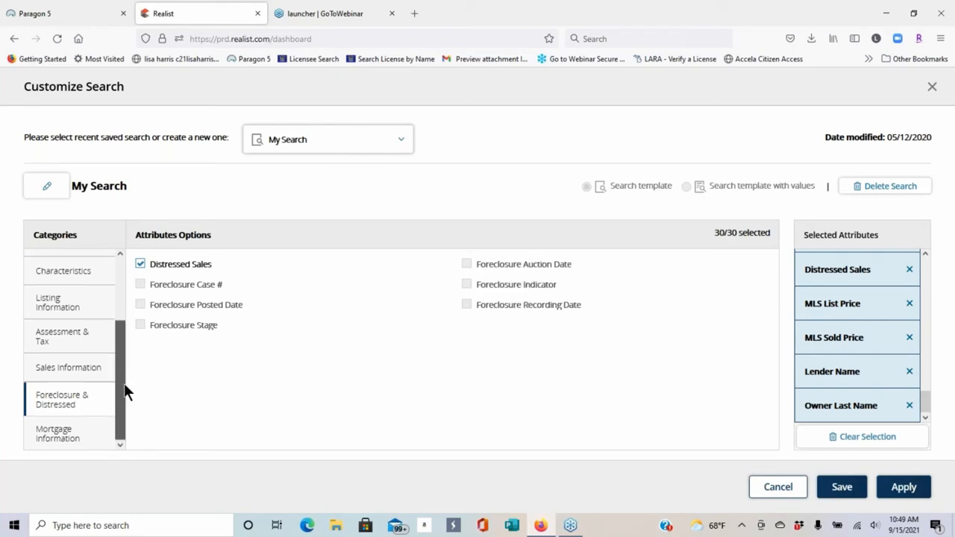
{"action": "left_click", "coordinate": [59, 436]}
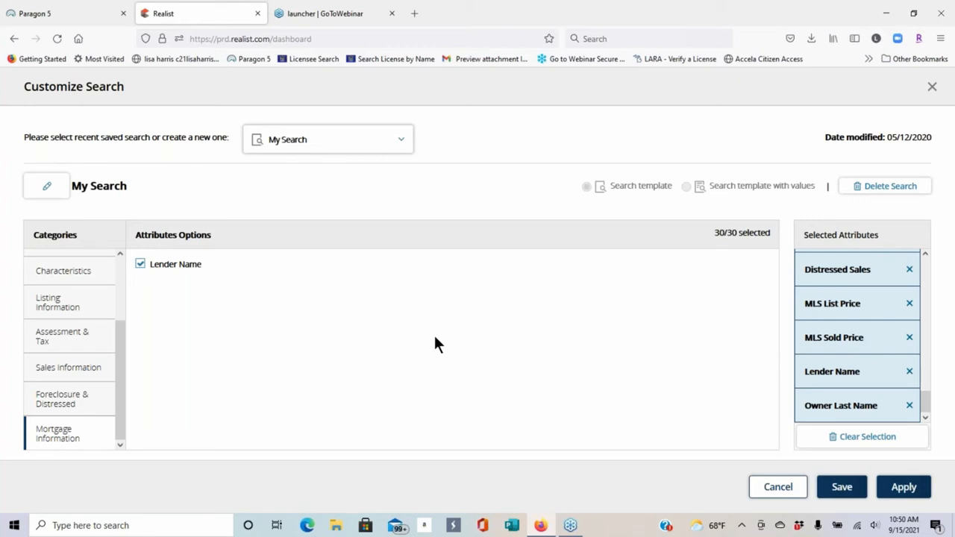
{"action": "left_click", "coordinate": [848, 493]}
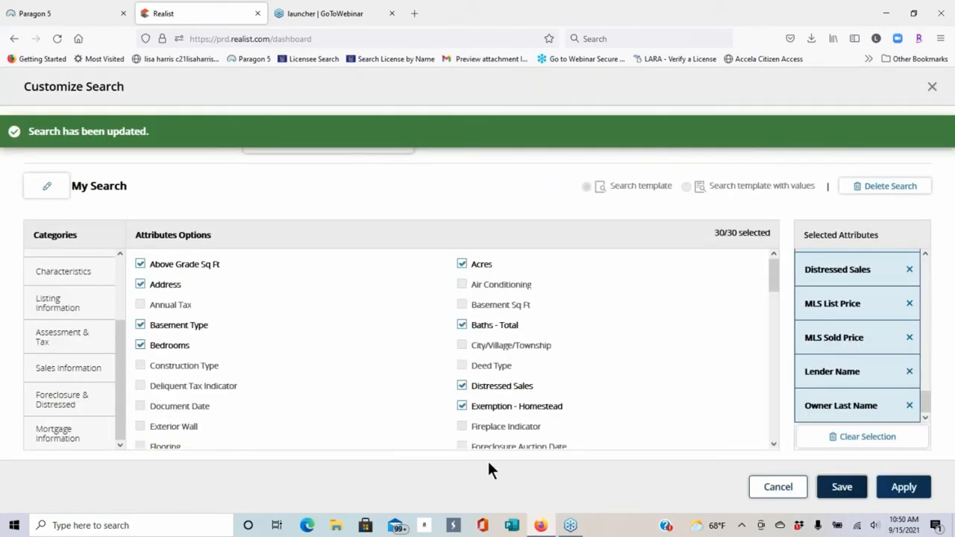
{"action": "left_click", "coordinate": [901, 499]}
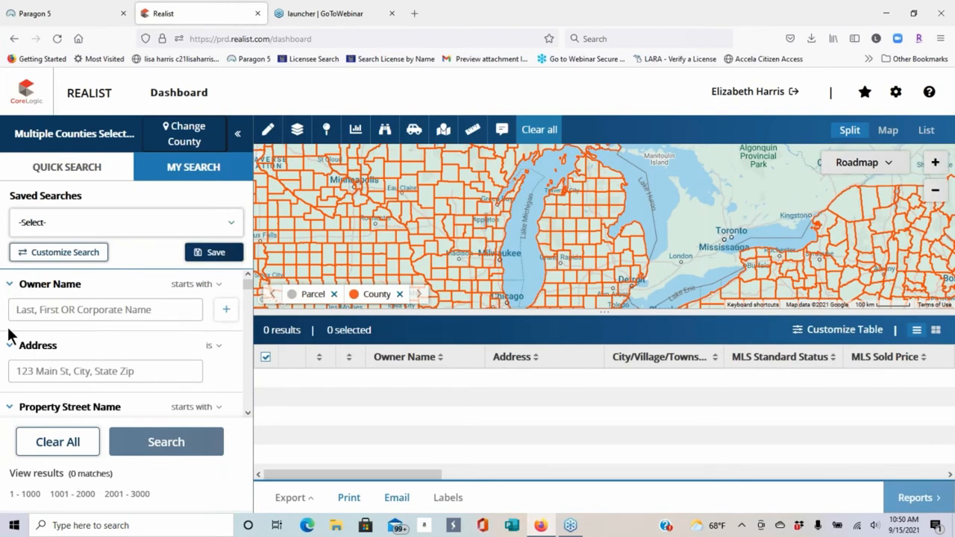
{"action": "scroll", "coordinate": [129, 366], "scroll_direction": "down", "scroll_amount": 5}
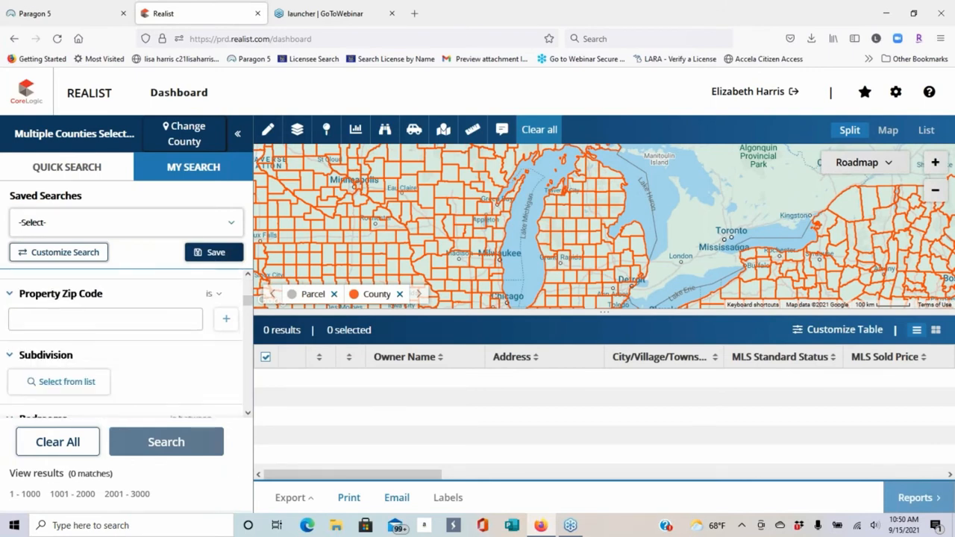
{"action": "scroll", "coordinate": [128, 366], "scroll_direction": "down", "scroll_amount": 5}
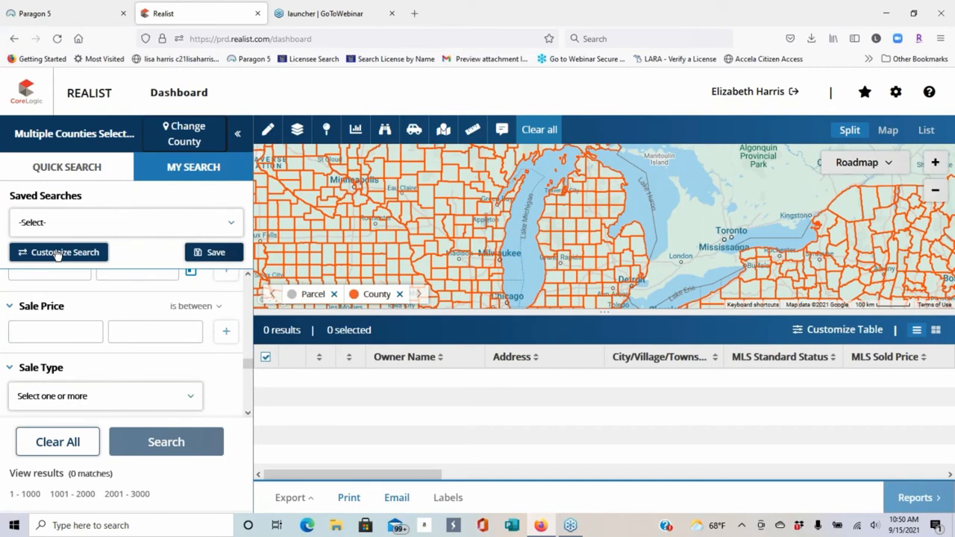
{"action": "scroll", "coordinate": [115, 365], "scroll_direction": "up", "scroll_amount": 10}
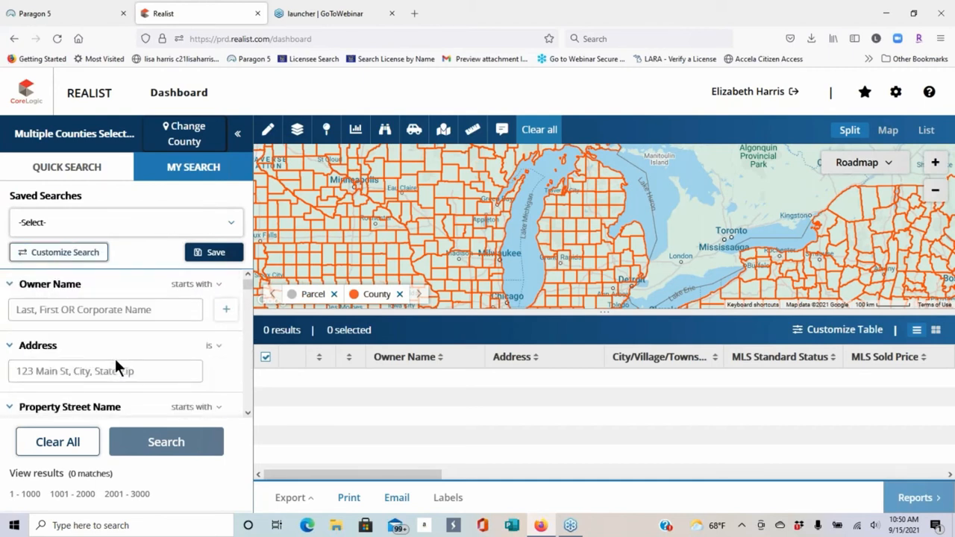
{"action": "scroll", "coordinate": [112, 351], "scroll_direction": "down", "scroll_amount": 3}
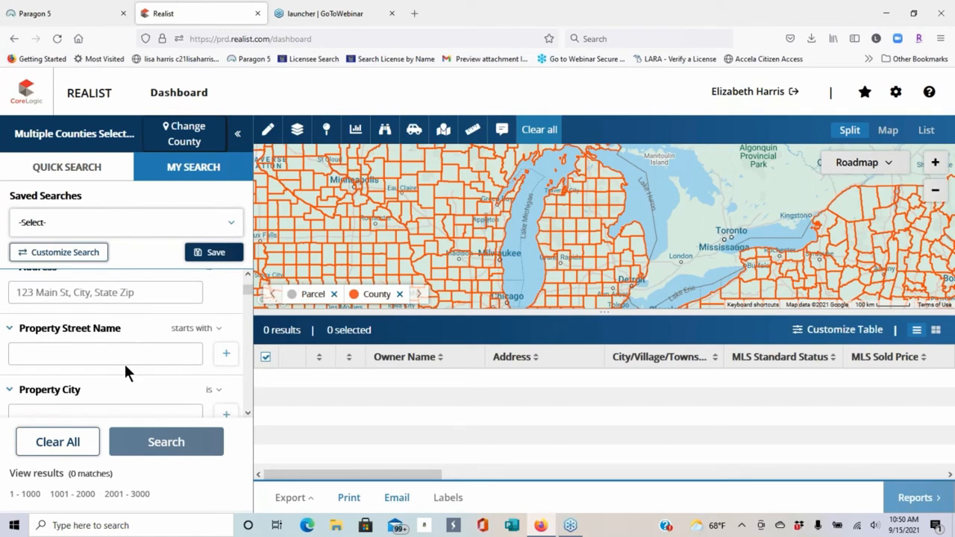
{"action": "left_click", "coordinate": [53, 292]}
{"action": "type", "text": "1"}
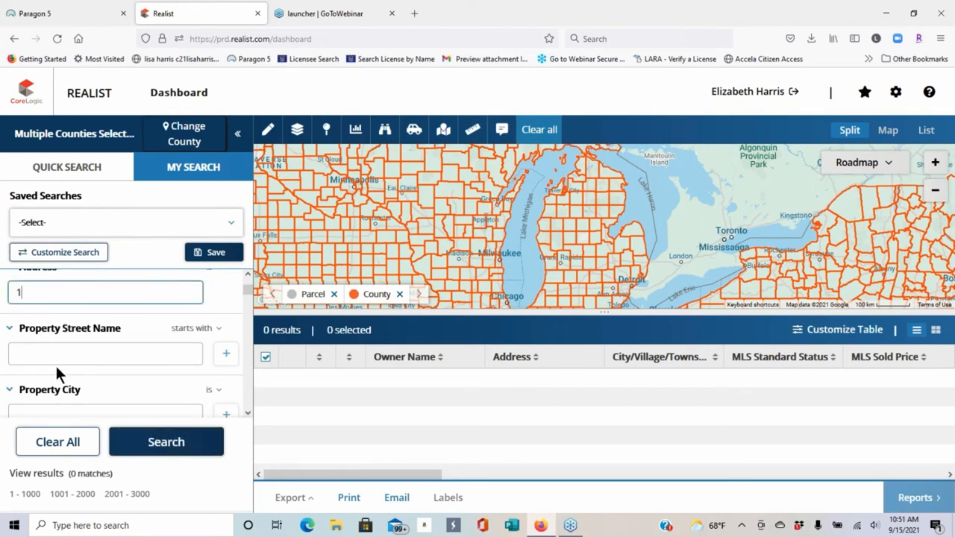
{"action": "type", "text": "36"}
{"action": "left_click", "coordinate": [82, 12]}
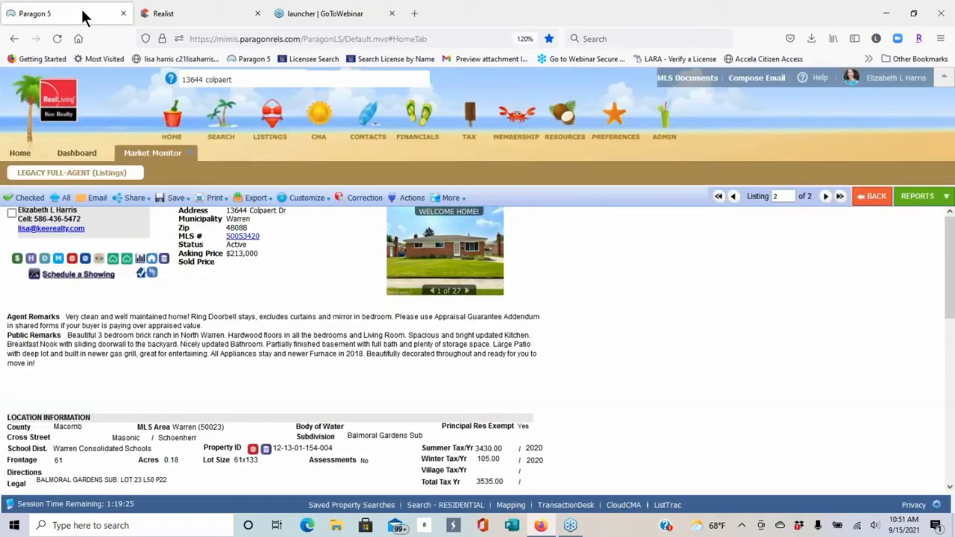
{"action": "left_click", "coordinate": [189, 11]}
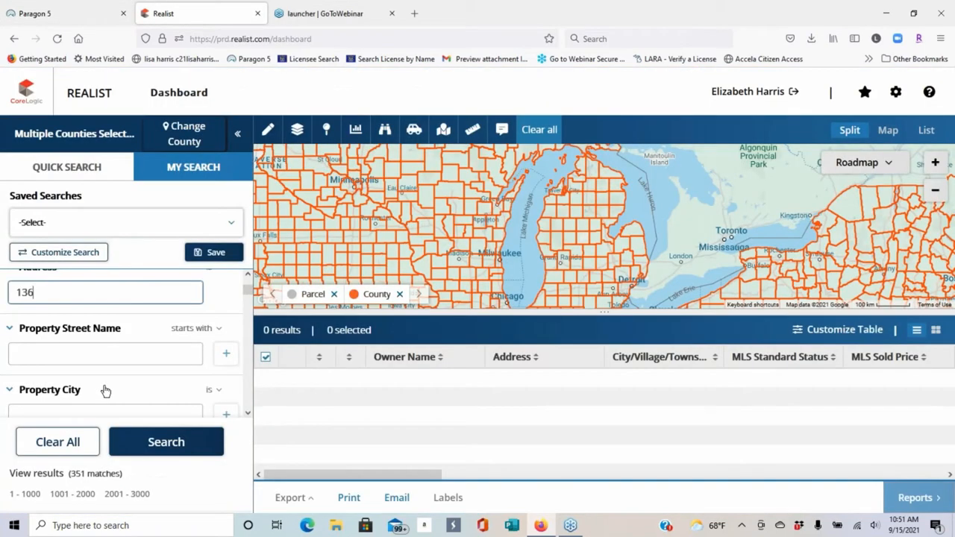
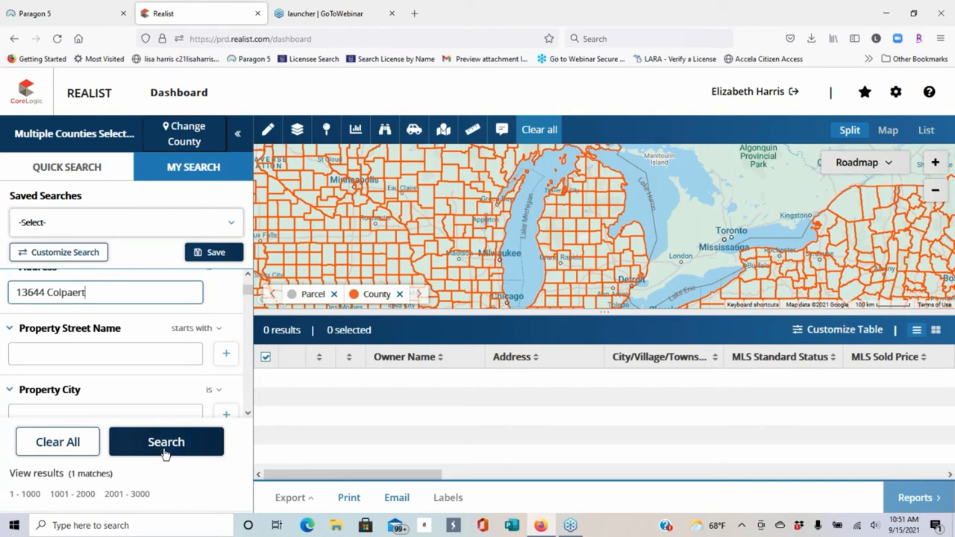
Browse through the remaining My Search criteria fields
{"action": "scroll", "coordinate": [102, 395], "scroll_direction": "down", "scroll_amount": 1}
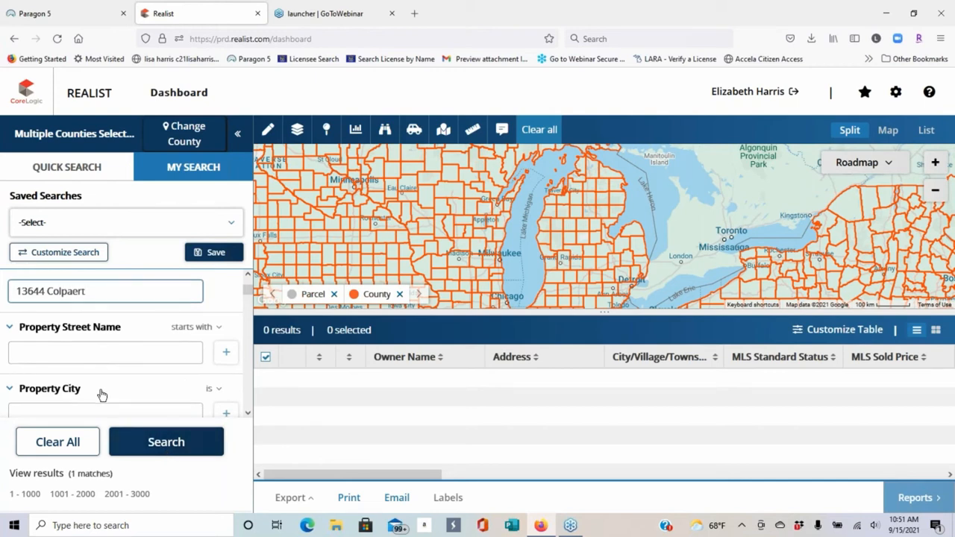
{"action": "scroll", "coordinate": [102, 395], "scroll_direction": "down", "scroll_amount": 5}
{"action": "scroll", "coordinate": [93, 323], "scroll_direction": "up", "scroll_amount": 6}
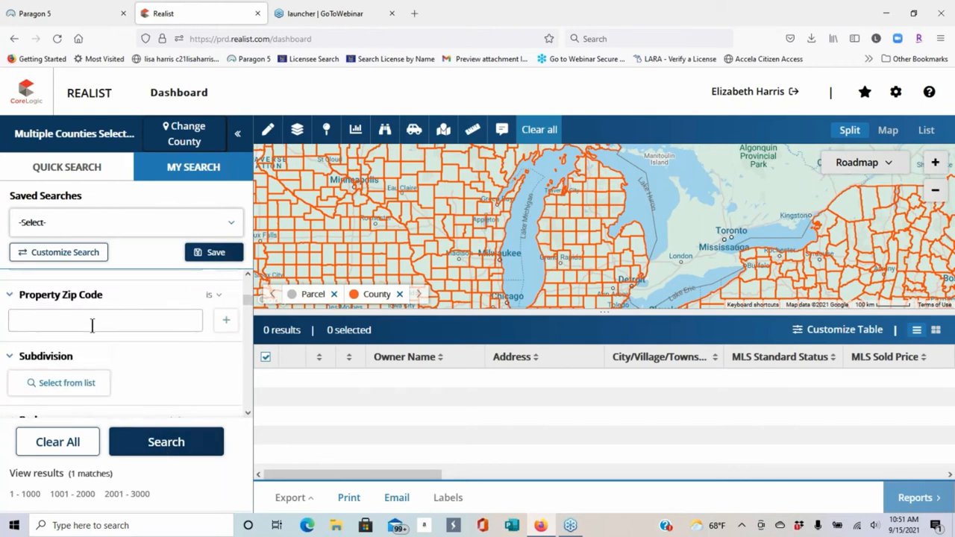
{"action": "scroll", "coordinate": [99, 310], "scroll_direction": "down", "scroll_amount": 8}
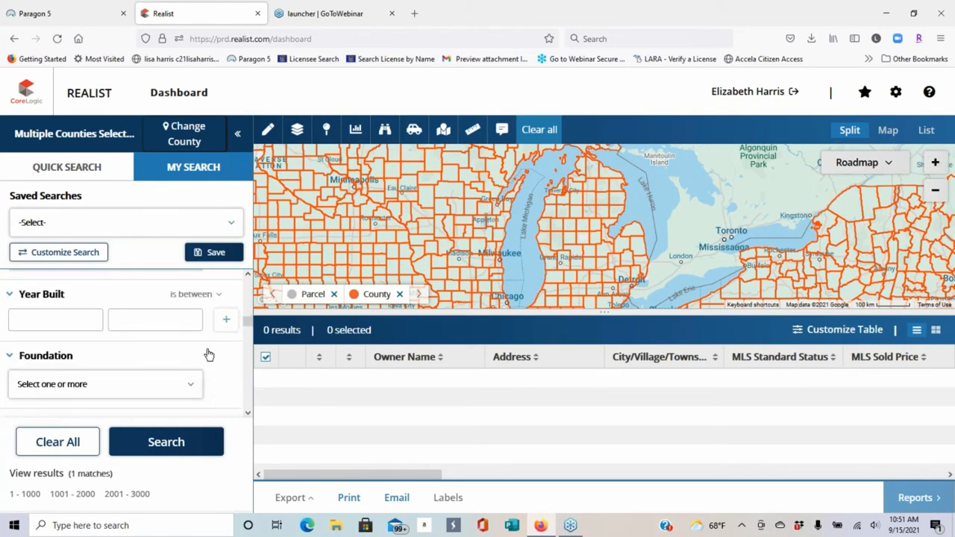
{"action": "scroll", "coordinate": [207, 354], "scroll_direction": "down", "scroll_amount": 3}
{"action": "scroll", "coordinate": [123, 343], "scroll_direction": "down", "scroll_amount": 3}
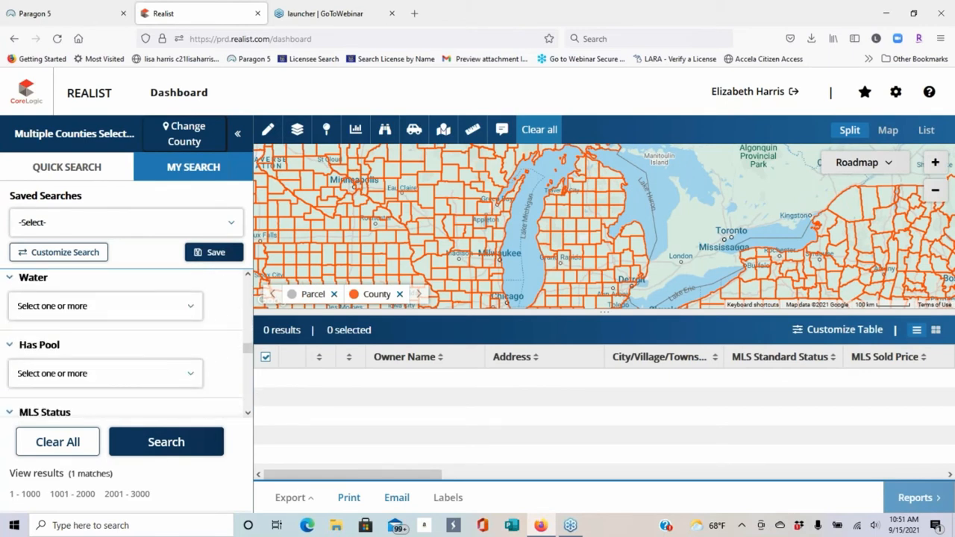
{"action": "scroll", "coordinate": [124, 343], "scroll_direction": "down", "scroll_amount": 3}
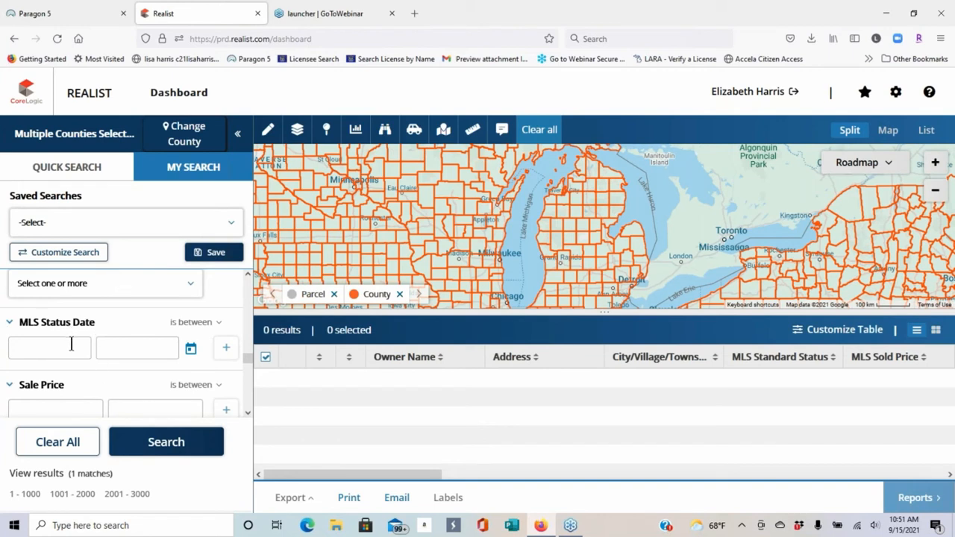
{"action": "scroll", "coordinate": [69, 336], "scroll_direction": "up", "scroll_amount": 10}
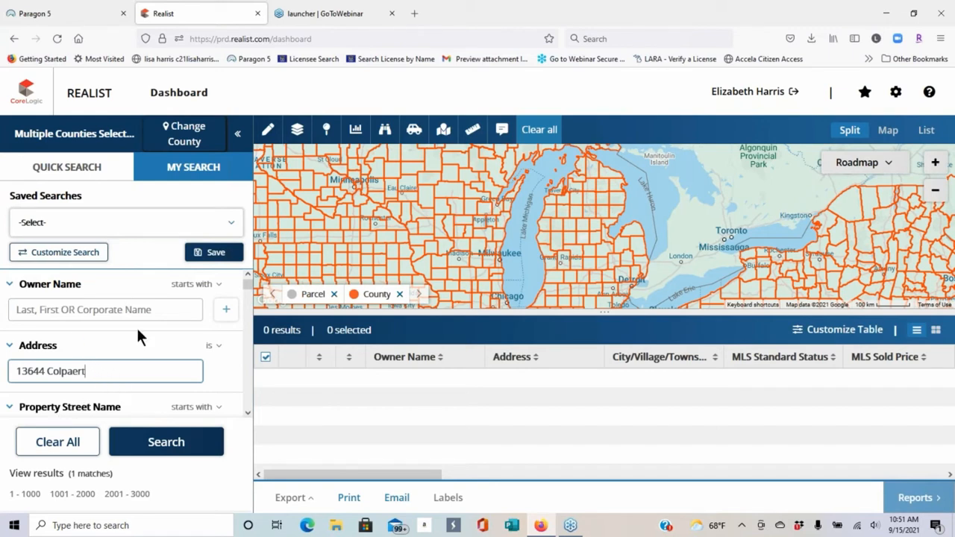
Set the Property City to Warren and run the search
{"action": "scroll", "coordinate": [137, 326], "scroll_direction": "down", "scroll_amount": 2}
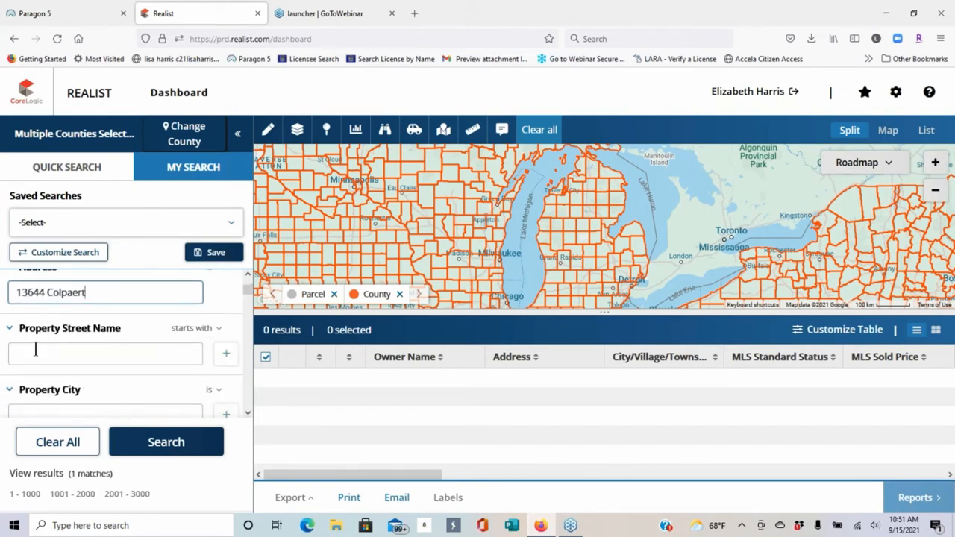
{"action": "left_click", "coordinate": [52, 411]}
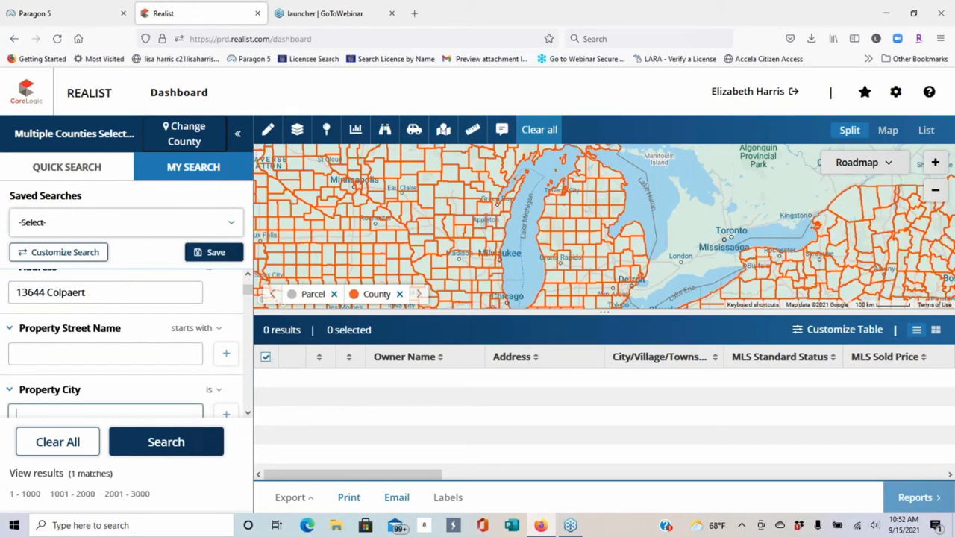
{"action": "type", "text": "Warren"}
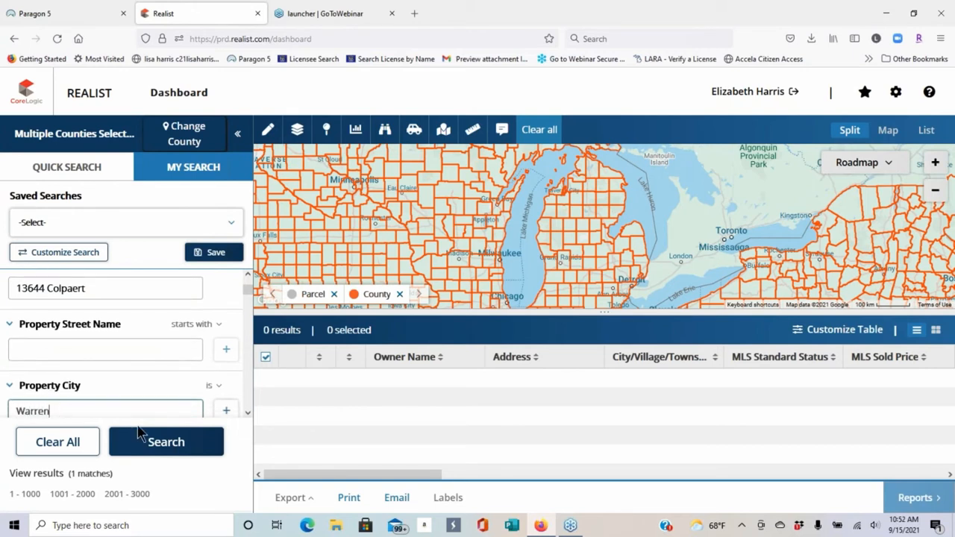
{"action": "left_click", "coordinate": [170, 442]}
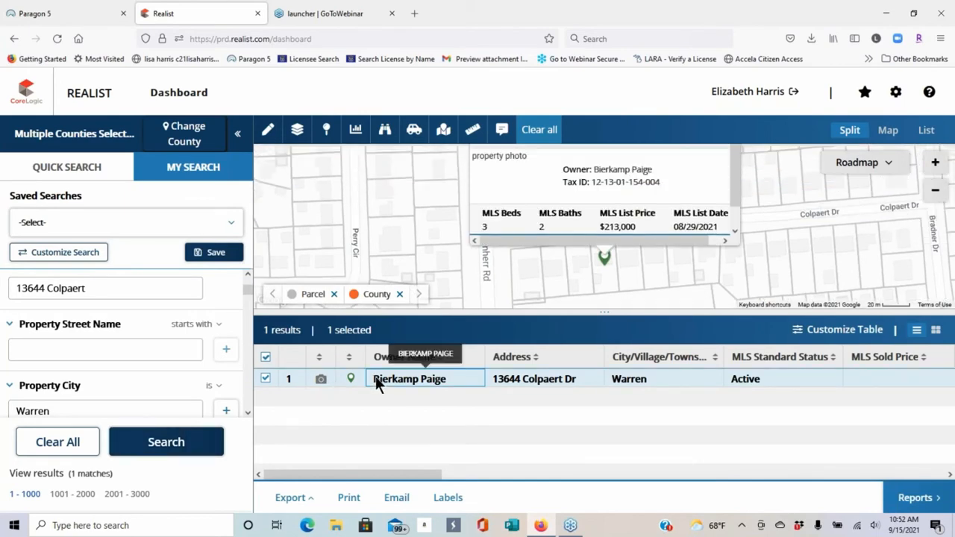
{"action": "left_click", "coordinate": [377, 381]}
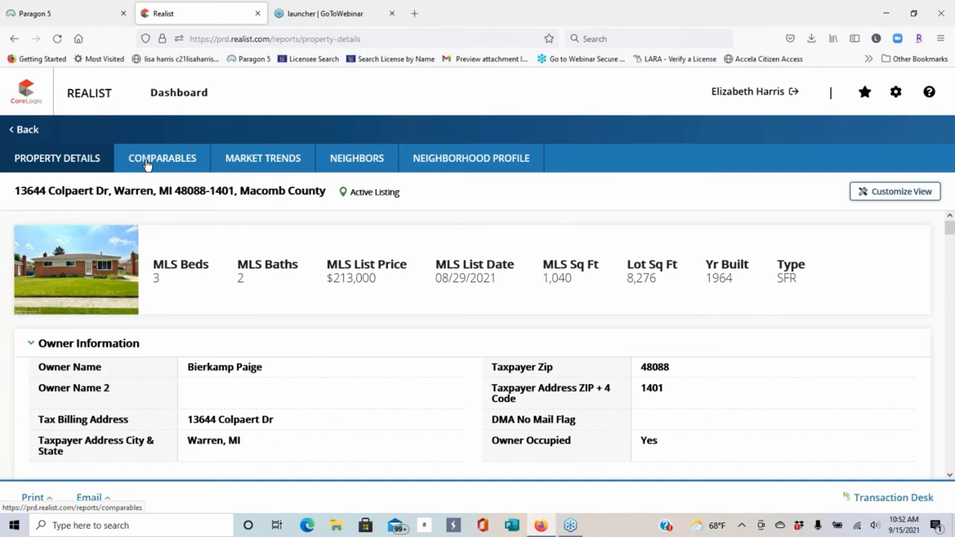
{"action": "left_click", "coordinate": [20, 132]}
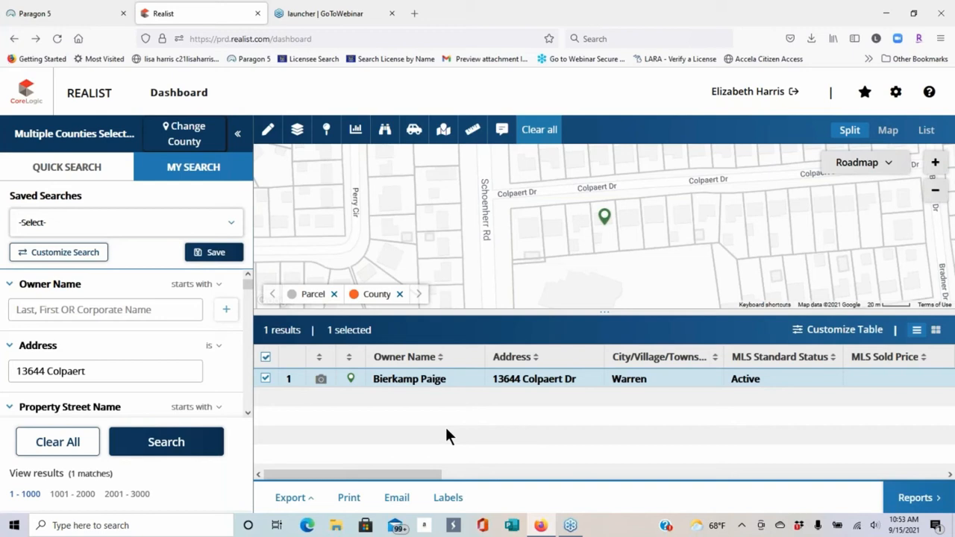
{"action": "left_click", "coordinate": [875, 525]}
{"action": "left_click_drag", "start_coordinate": [802, 497], "coordinate": [821, 503]}
{"action": "left_click", "coordinate": [685, 452]}
Collapse the search panel to widen the results table
{"action": "left_click", "coordinate": [240, 136]}
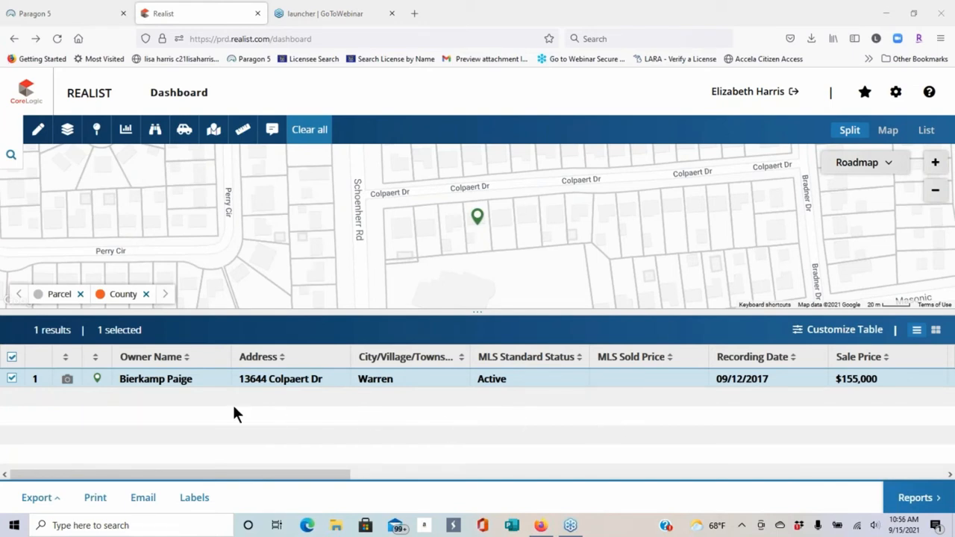
Switch to the full map view and clear all My Search criteria, collapsing the search panel again
{"action": "left_click", "coordinate": [851, 131]}
{"action": "left_click", "coordinate": [889, 131]}
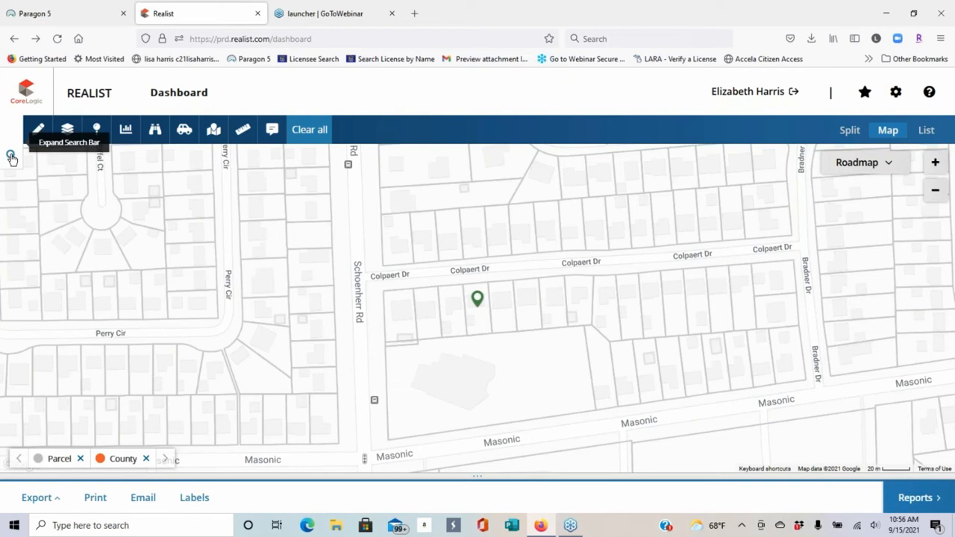
{"action": "left_click", "coordinate": [11, 158]}
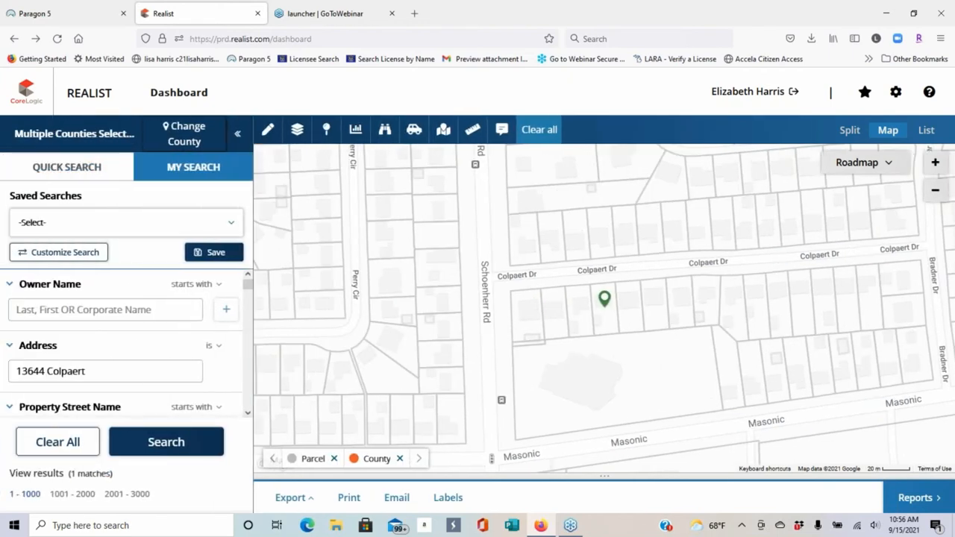
{"action": "left_click", "coordinate": [66, 443]}
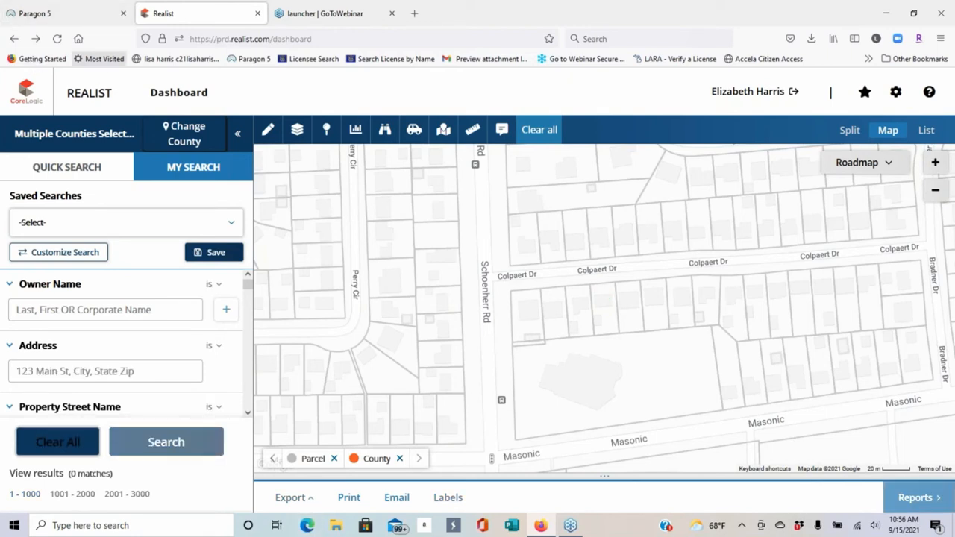
{"action": "left_click", "coordinate": [238, 139]}
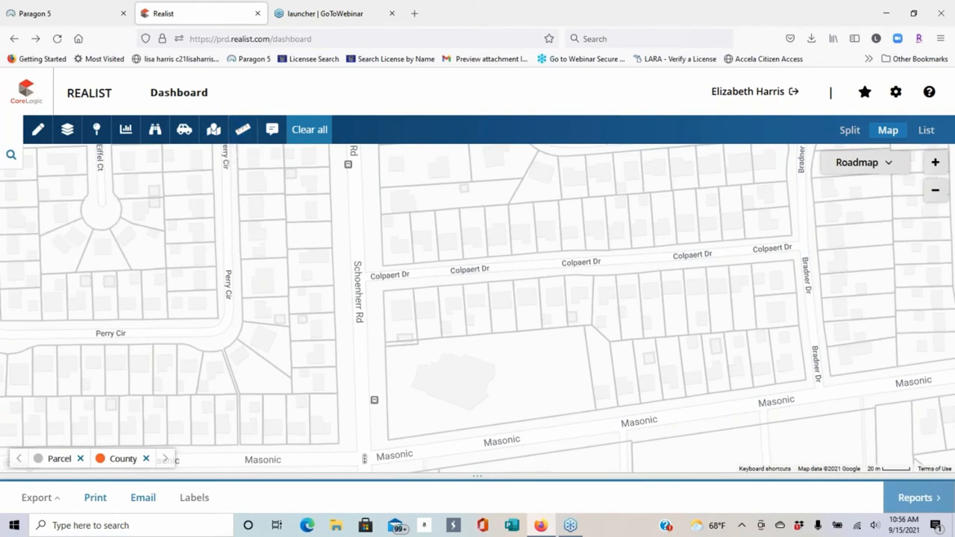
Draw a radius search circle centered on Colpaert Dr with a radius of about 0.15 mi
{"action": "left_click", "coordinate": [39, 132]}
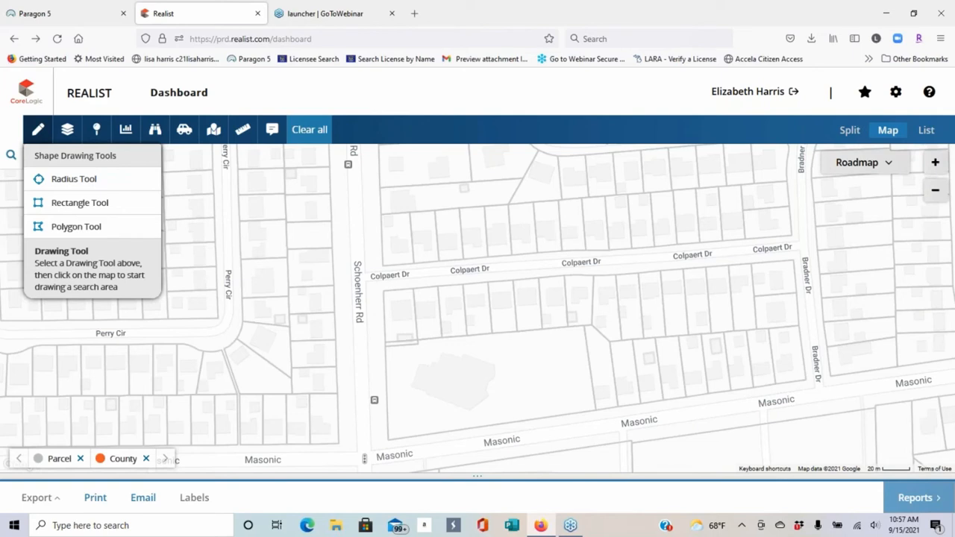
{"action": "left_click", "coordinate": [63, 182]}
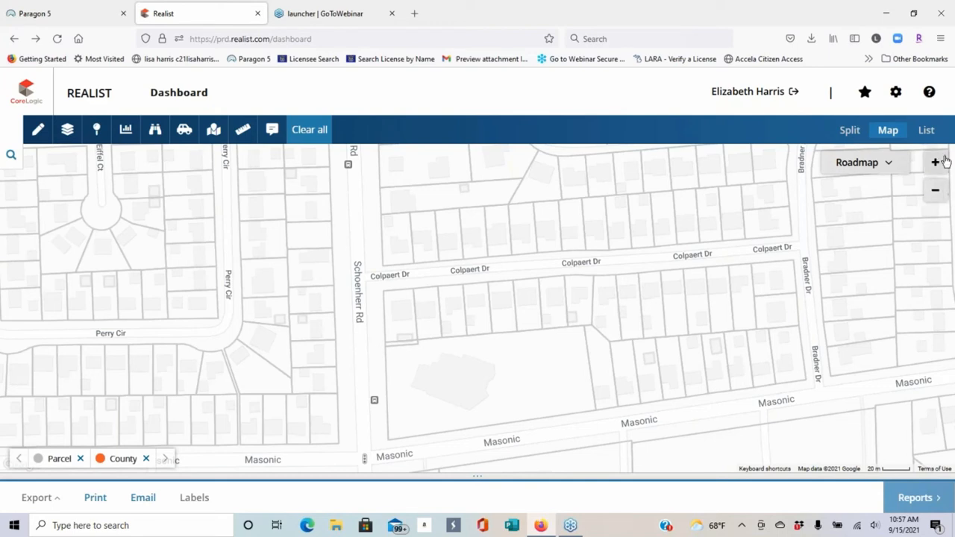
{"action": "left_click", "coordinate": [937, 194]}
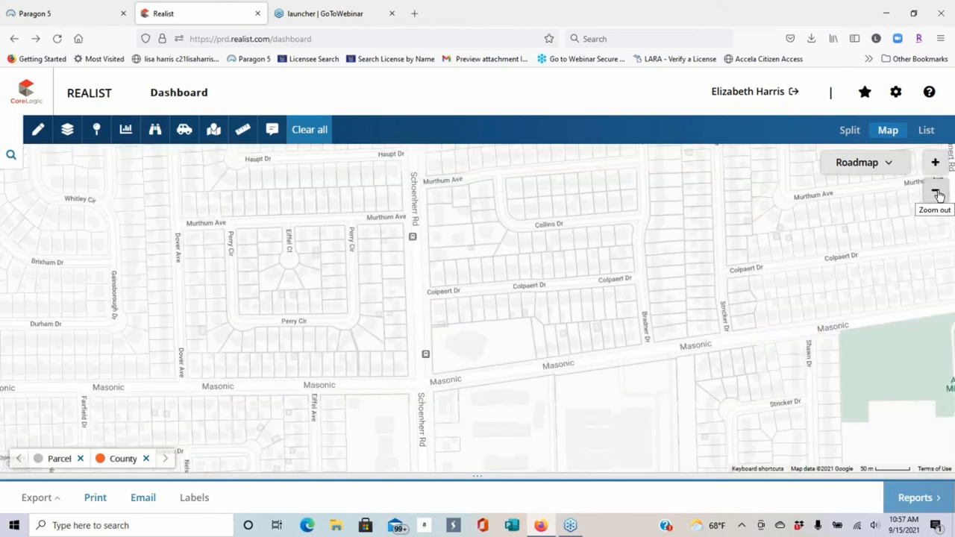
{"action": "left_click", "coordinate": [938, 193]}
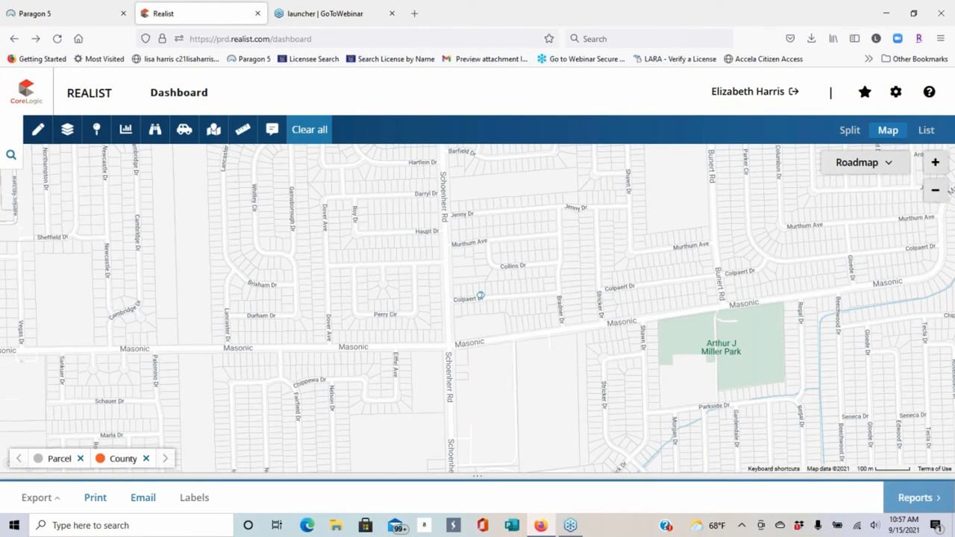
{"action": "mouse_move", "coordinate": [484, 296]}
{"action": "left_mouse_down"}
{"action": "mouse_move", "coordinate": [599, 295]}
{"action": "mouse_move", "coordinate": [532, 295]}
{"action": "left_mouse_up"}
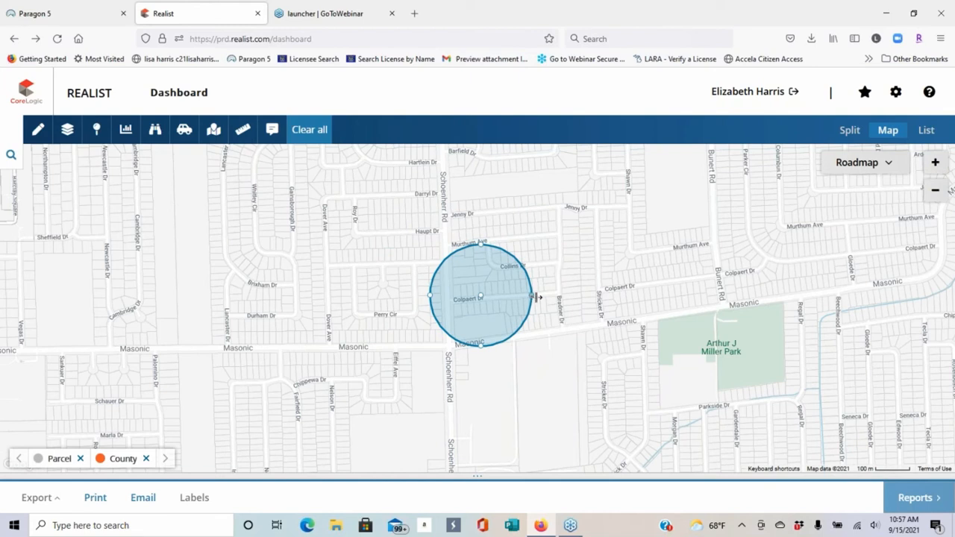
{"action": "left_click_drag", "start_coordinate": [533, 296], "coordinate": [569, 298]}
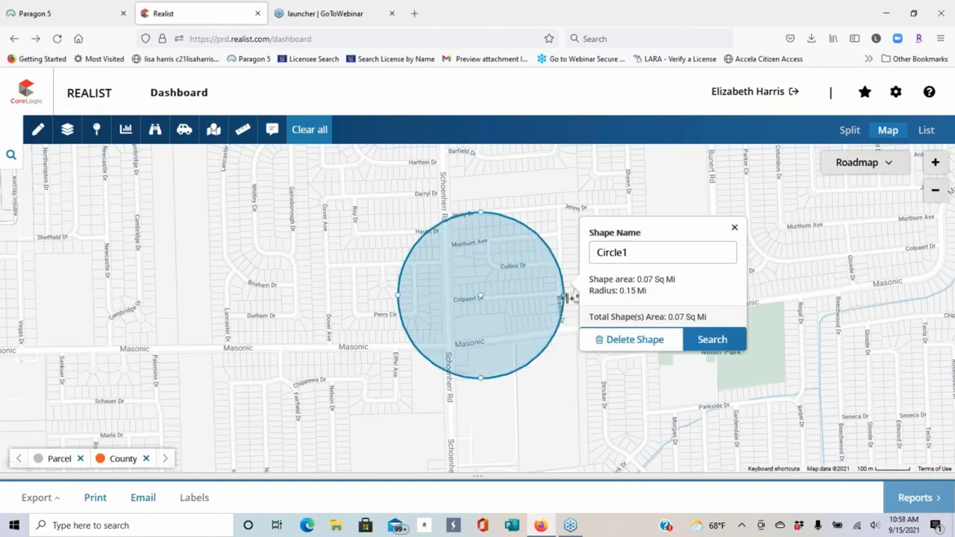
Move the circle slightly east so it covers Colpaert Dr and Bradner Dr
{"action": "triple_click", "coordinate": [650, 253]}
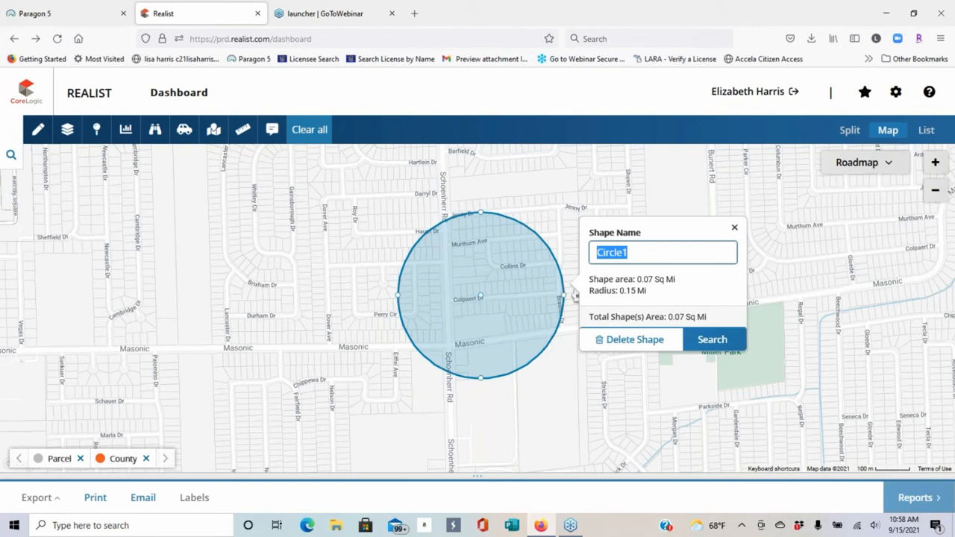
{"action": "left_click", "coordinate": [735, 228]}
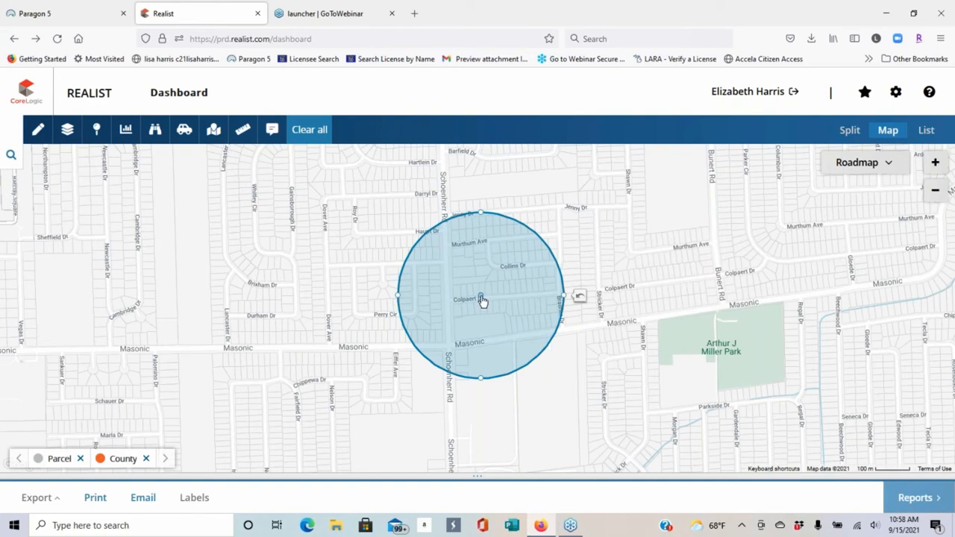
{"action": "left_click_drag", "start_coordinate": [482, 301], "coordinate": [521, 314]}
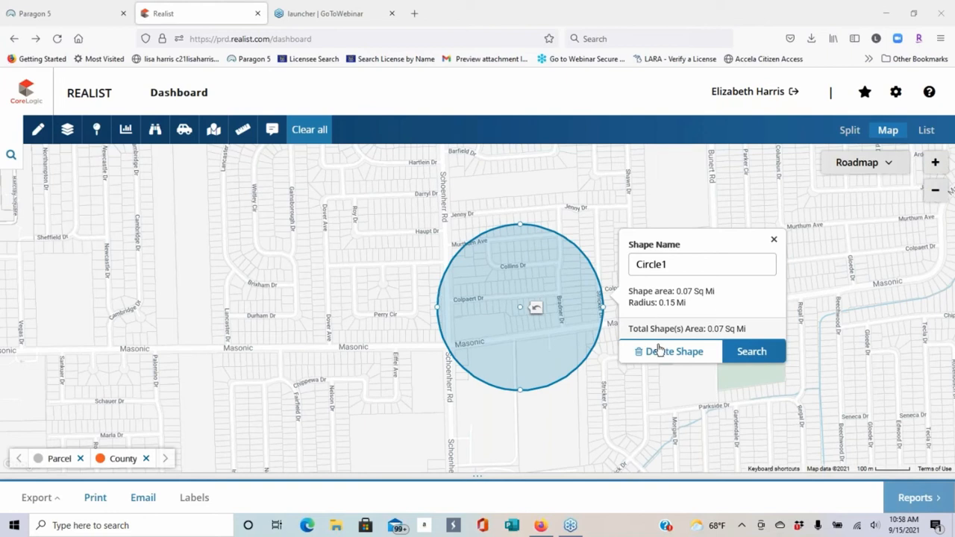
{"action": "left_click", "coordinate": [773, 240]}
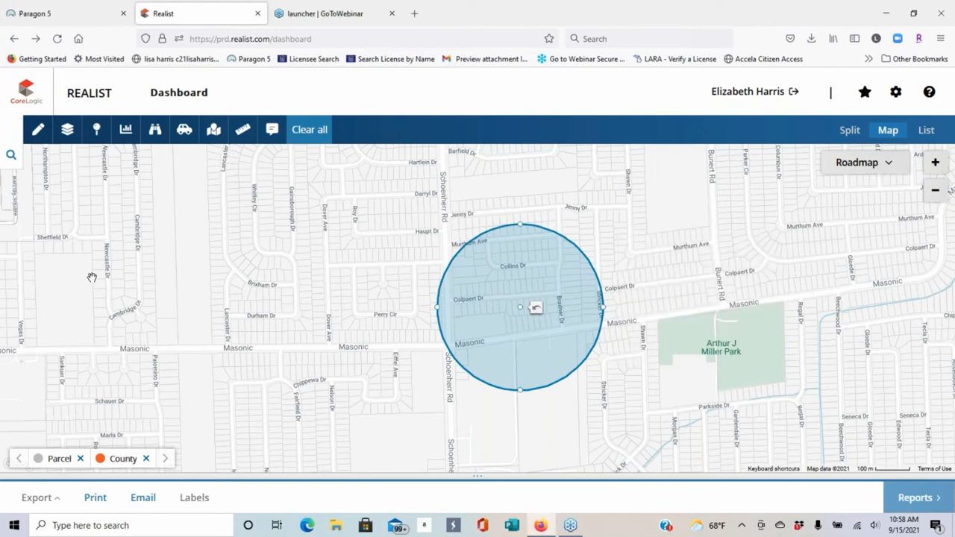
Draw a rectangle search area west of Schoenherr Rd, about 0.20 sq mi, between Darryl Dr and Masonic
{"action": "left_click", "coordinate": [38, 129]}
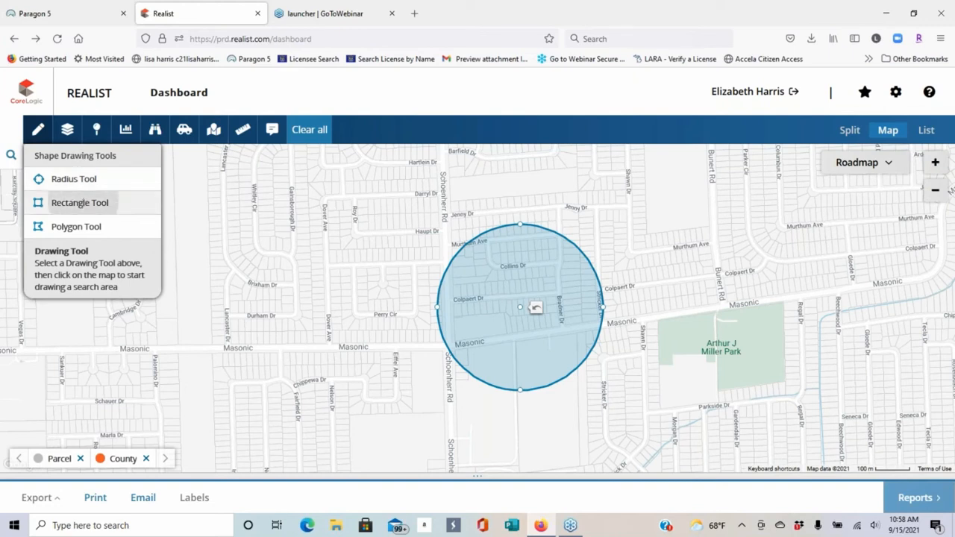
{"action": "left_click", "coordinate": [78, 203]}
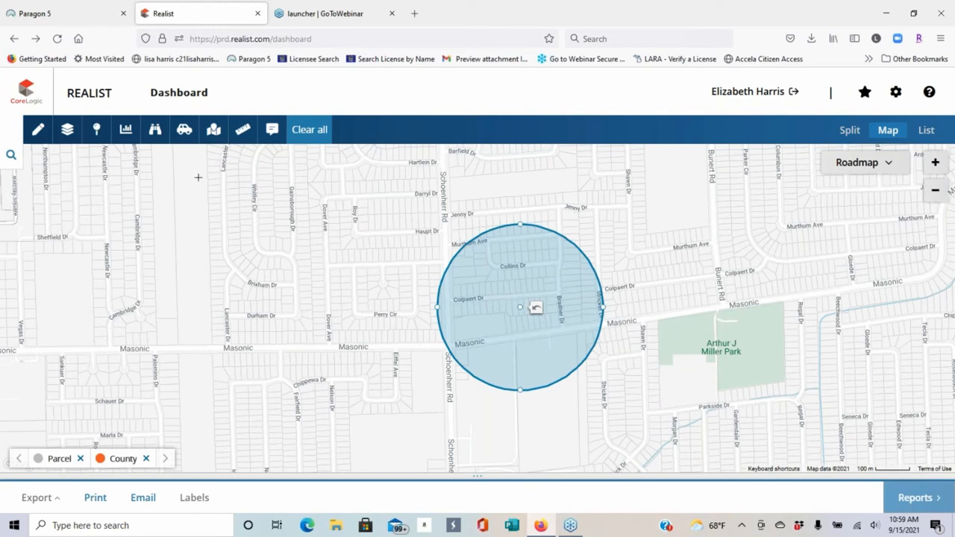
{"action": "left_click_drag", "start_coordinate": [205, 180], "coordinate": [343, 345]}
{"action": "left_click_drag", "start_coordinate": [445, 343], "coordinate": [335, 348]}
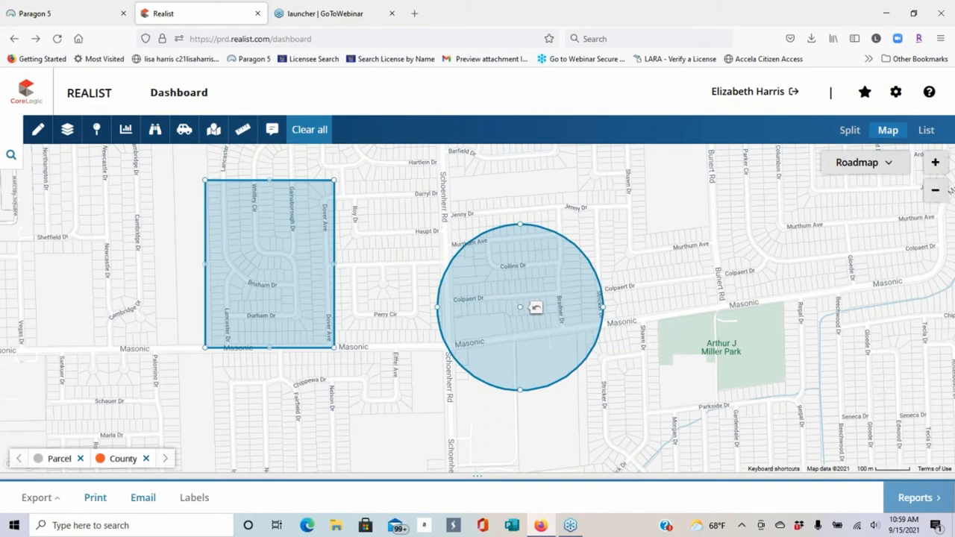
{"action": "left_click_drag", "start_coordinate": [266, 348], "coordinate": [267, 395]}
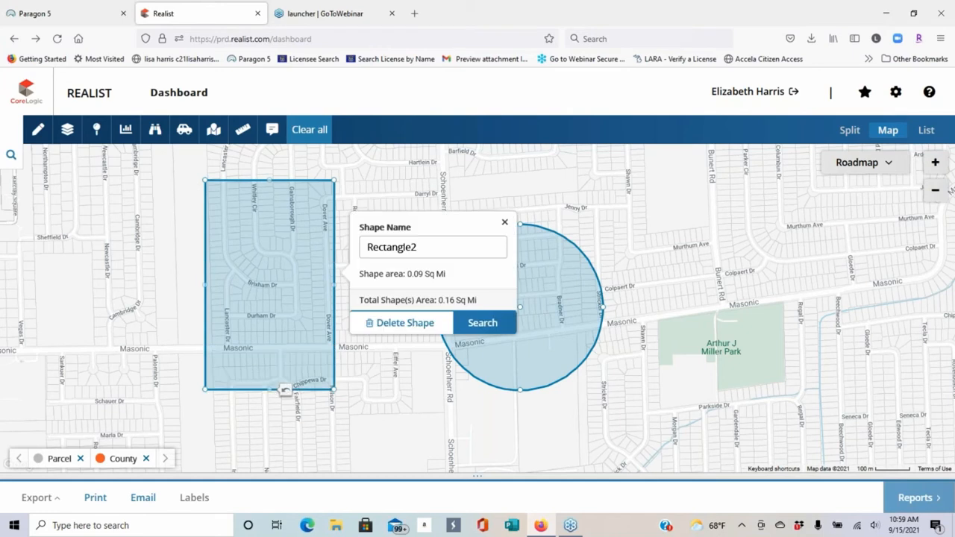
{"action": "left_click_drag", "start_coordinate": [334, 389], "coordinate": [473, 403]}
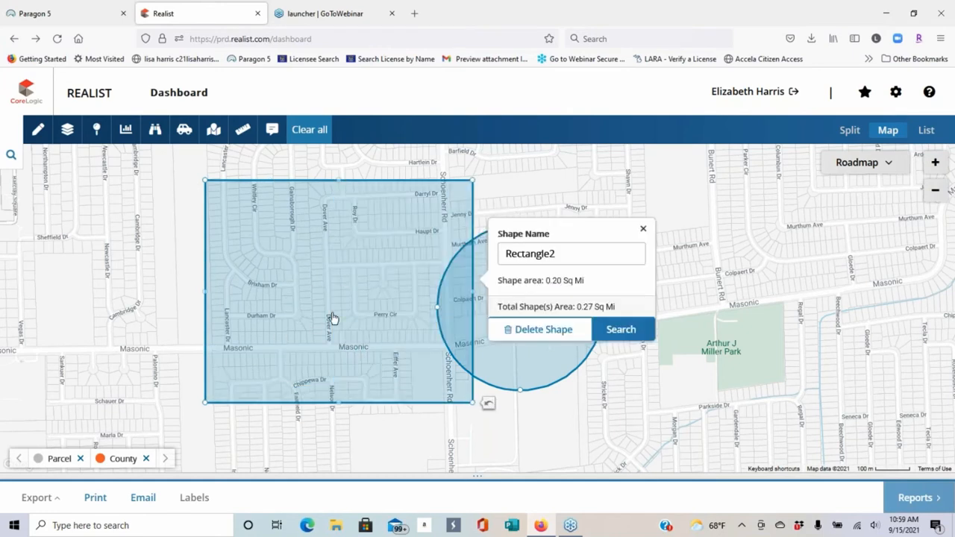
{"action": "left_click", "coordinate": [643, 229]}
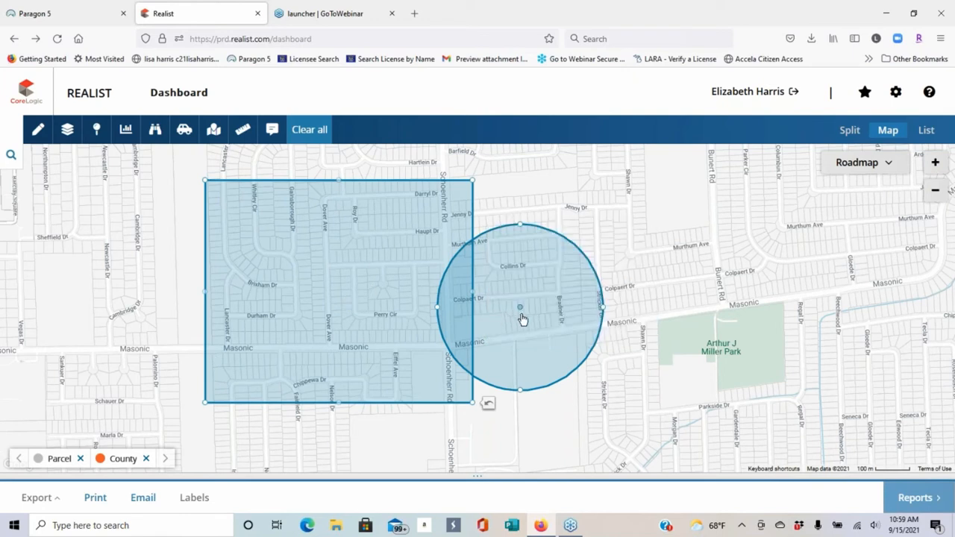
{"action": "left_click", "coordinate": [338, 302]}
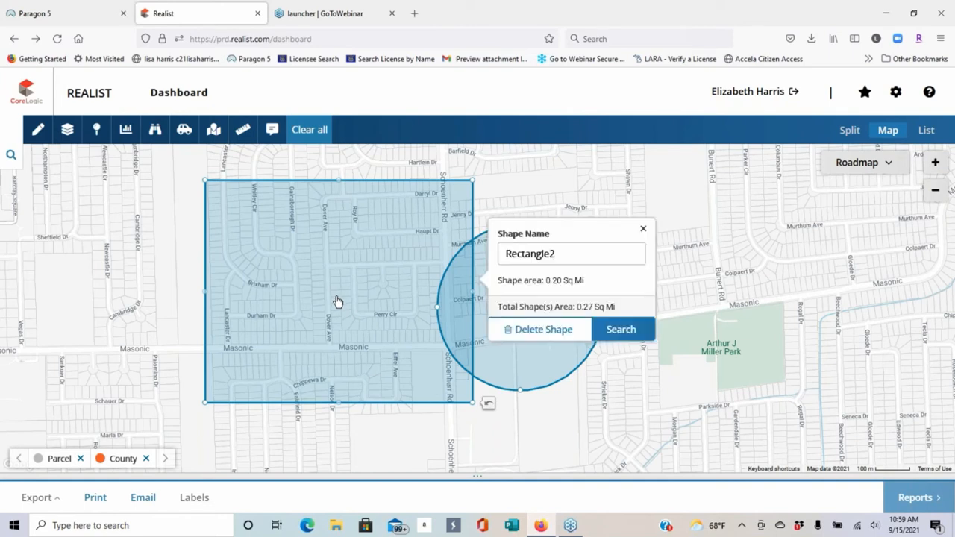
{"action": "left_click", "coordinate": [203, 211]}
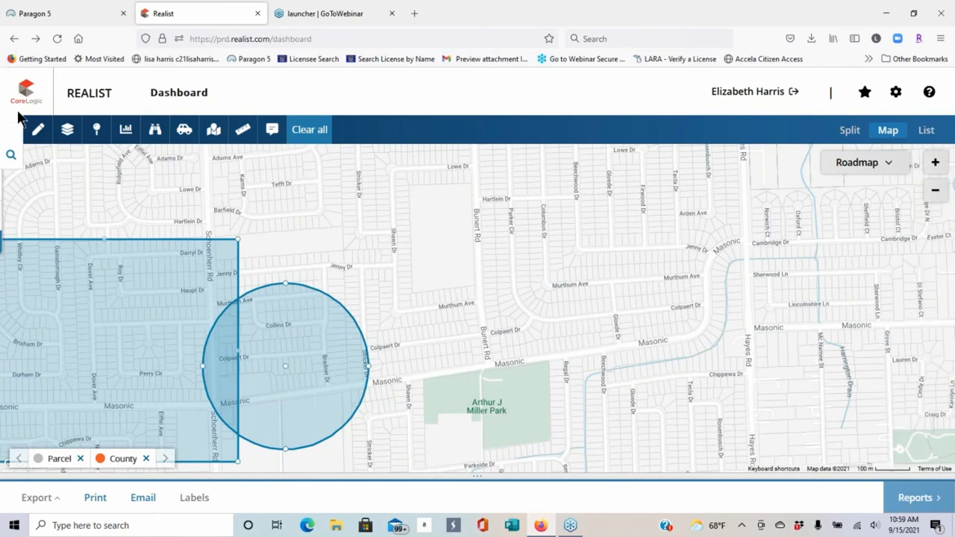
Draw a polygon search area east of Burnett Rd bounded by Arden Ave, Colpaert Dr and the creek
{"action": "left_click", "coordinate": [37, 133]}
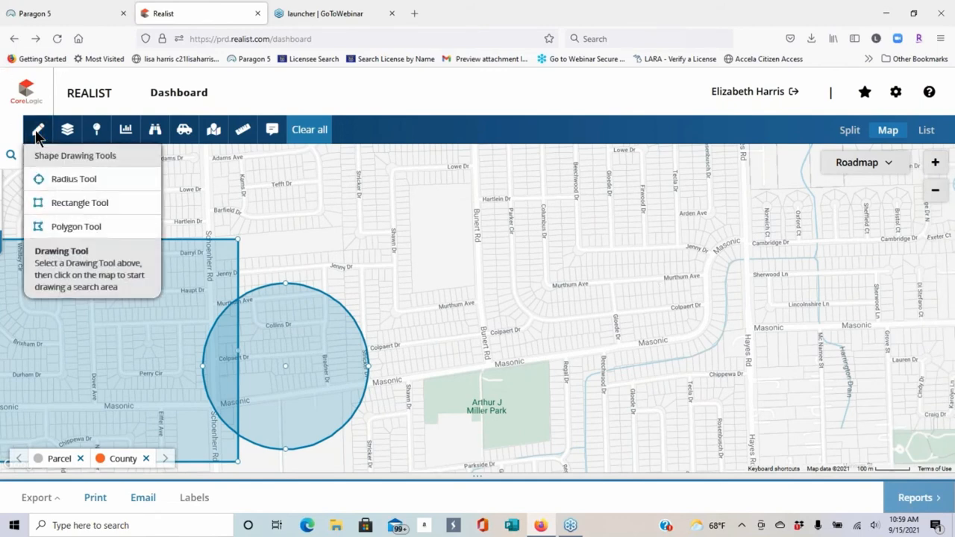
{"action": "left_click", "coordinate": [74, 227]}
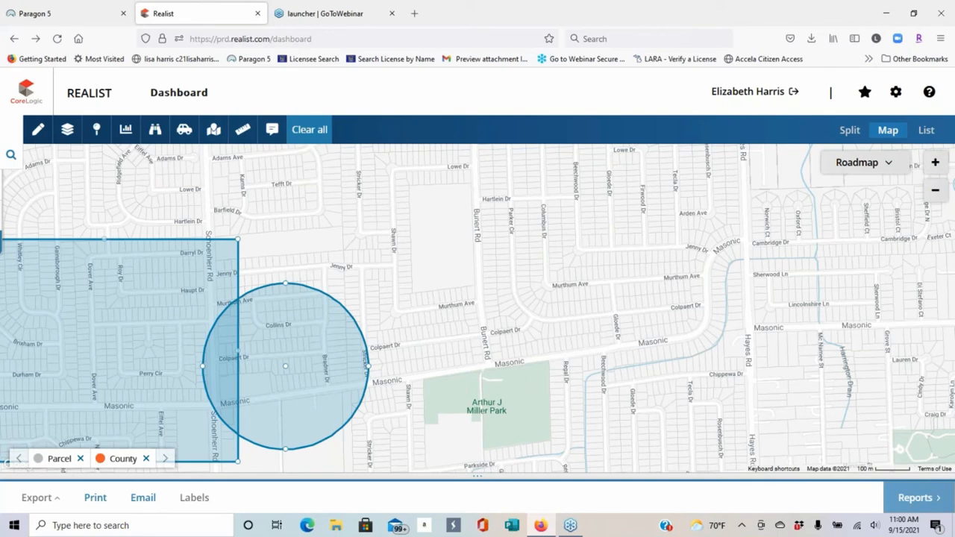
{"action": "left_click", "coordinate": [38, 131]}
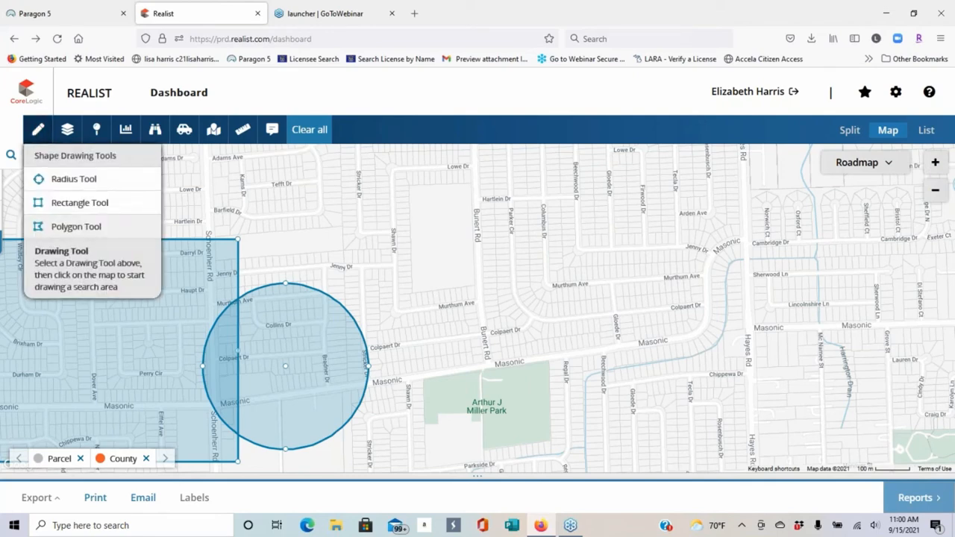
{"action": "left_click", "coordinate": [67, 227]}
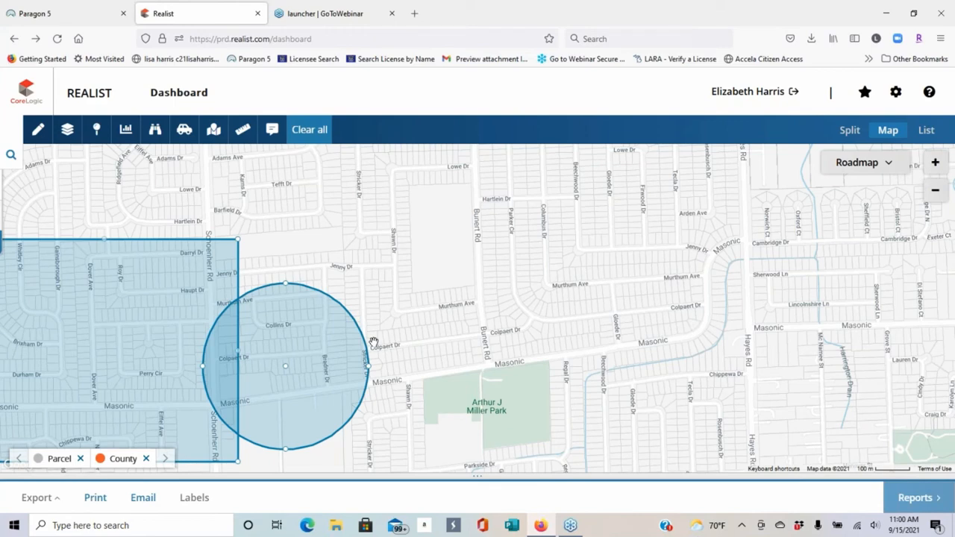
{"action": "left_click", "coordinate": [37, 129]}
{"action": "left_click", "coordinate": [75, 227]}
{"action": "left_click", "coordinate": [706, 303]}
{"action": "left_click", "coordinate": [707, 259]}
{"action": "left_click", "coordinate": [726, 241]}
{"action": "left_click", "coordinate": [744, 238]}
{"action": "left_click", "coordinate": [741, 209]}
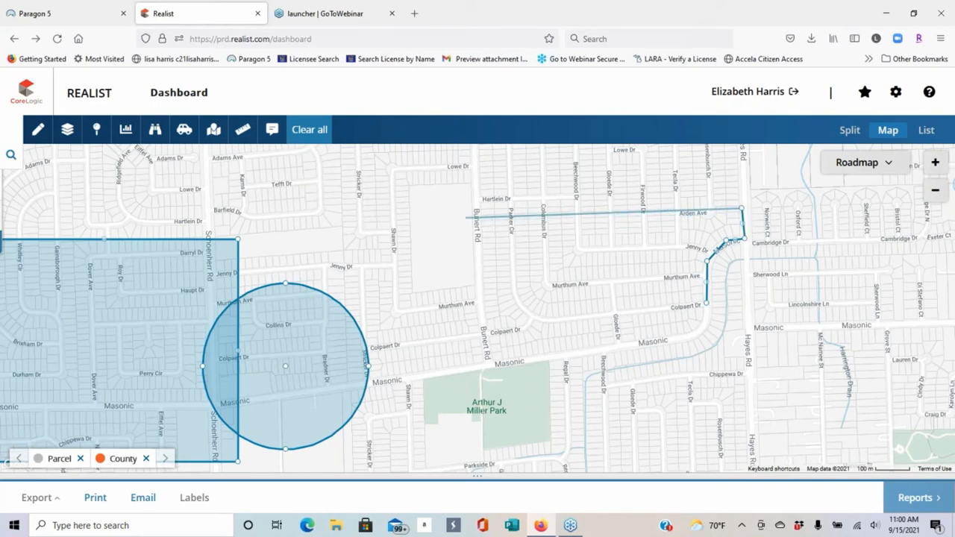
{"action": "left_click", "coordinate": [468, 217]}
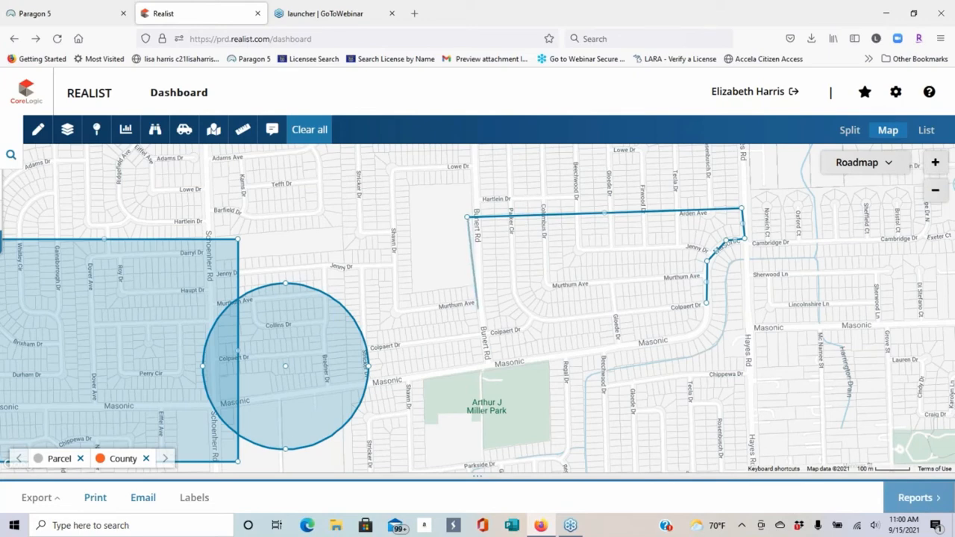
{"action": "left_click", "coordinate": [478, 307]}
{"action": "left_click", "coordinate": [483, 342]}
{"action": "left_click", "coordinate": [618, 336]}
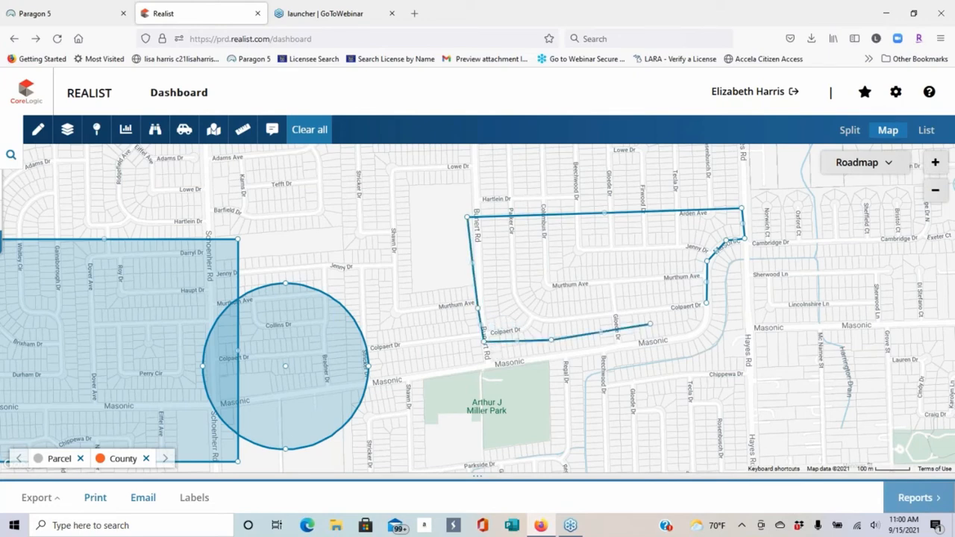
{"action": "left_click", "coordinate": [651, 325]}
{"action": "left_click", "coordinate": [691, 317]}
{"action": "left_click", "coordinate": [707, 306]}
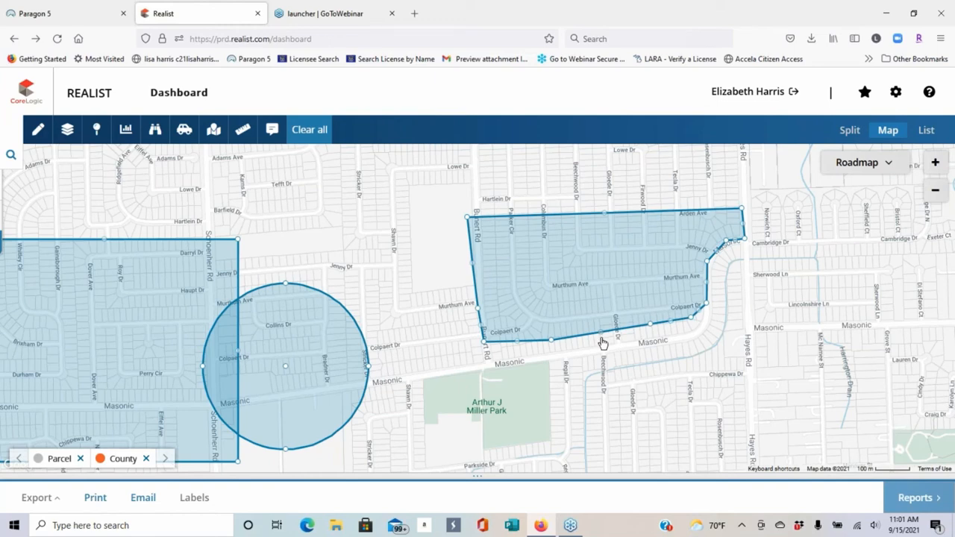
Reshape the polygon by pulling its edges out toward Masonic and Hartlen Dr, to about 0.13 sq mi
{"action": "left_click_drag", "start_coordinate": [603, 343], "coordinate": [601, 418]}
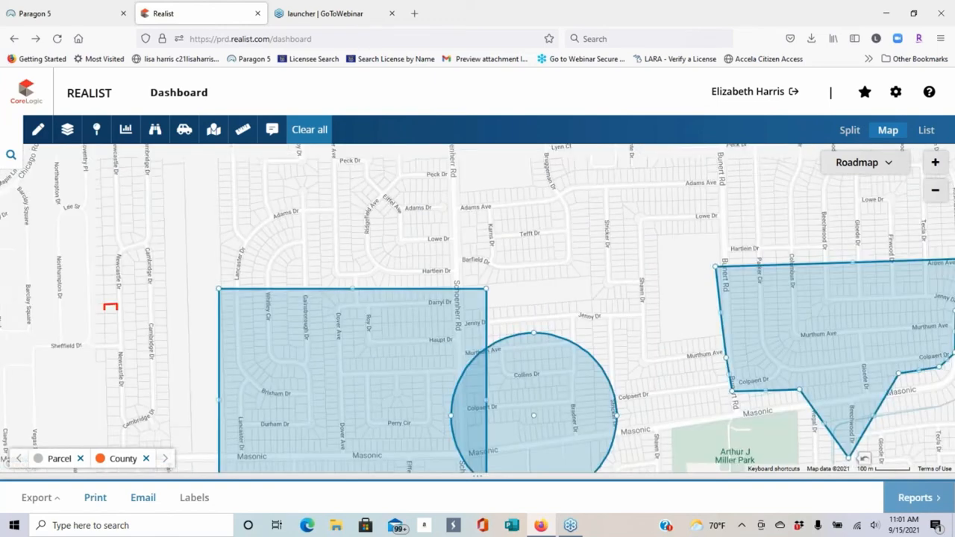
{"action": "left_click_drag", "start_coordinate": [448, 284], "coordinate": [223, 239]}
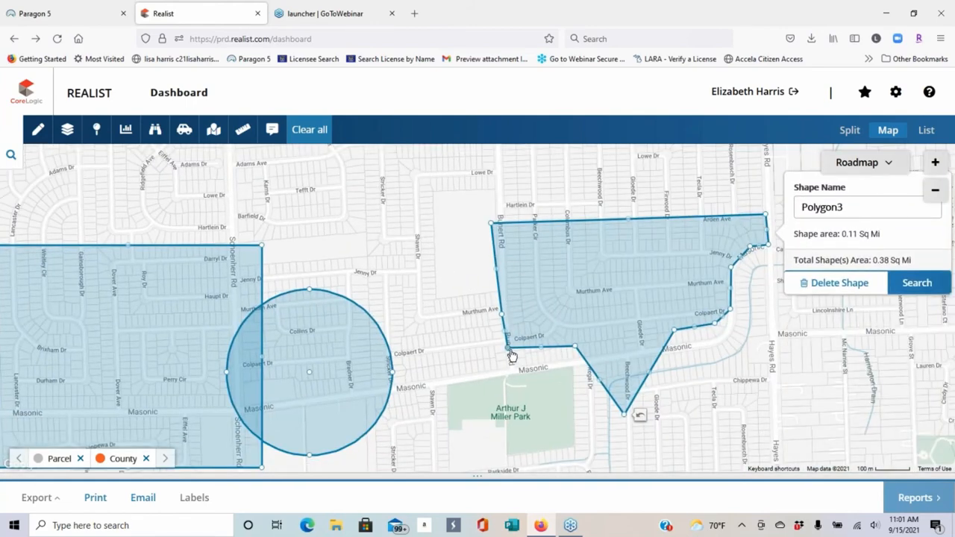
{"action": "left_click_drag", "start_coordinate": [512, 356], "coordinate": [465, 394]}
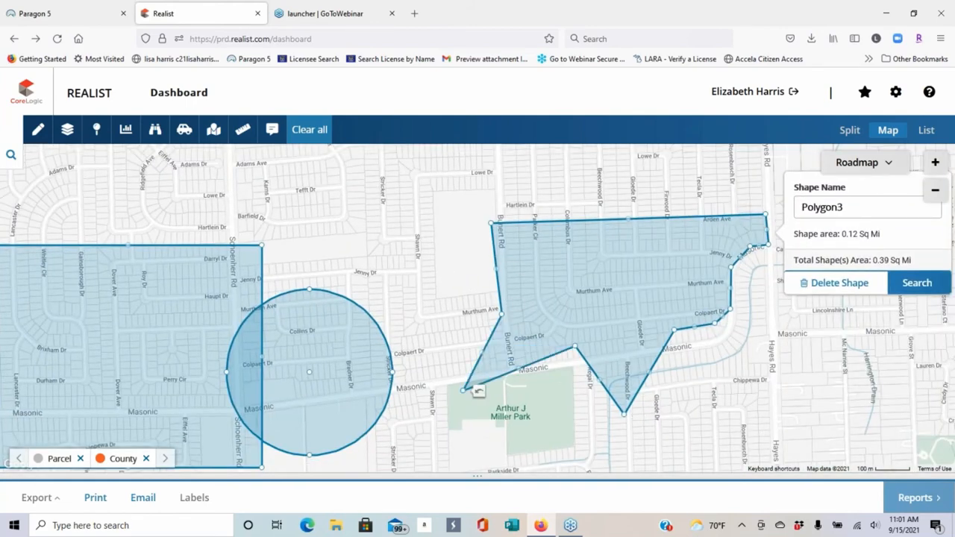
{"action": "left_click_drag", "start_coordinate": [633, 221], "coordinate": [623, 186]}
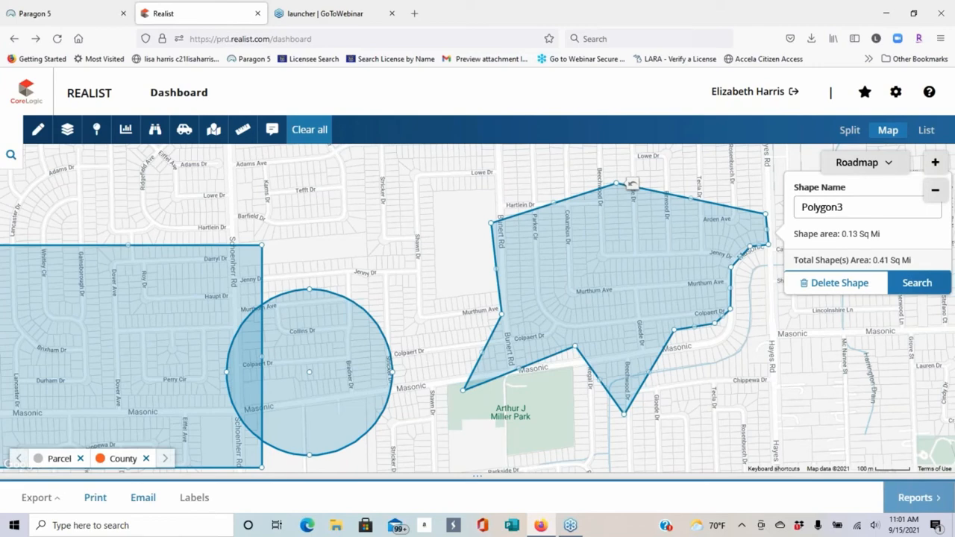
Expand the search panel to review the applied map tools, then collapse it again
{"action": "left_click", "coordinate": [10, 157]}
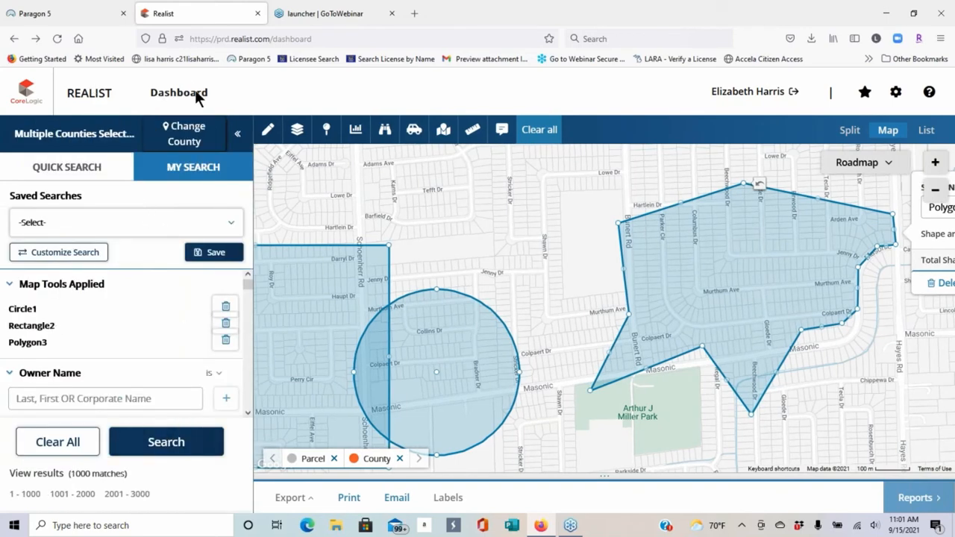
{"action": "left_click", "coordinate": [238, 139]}
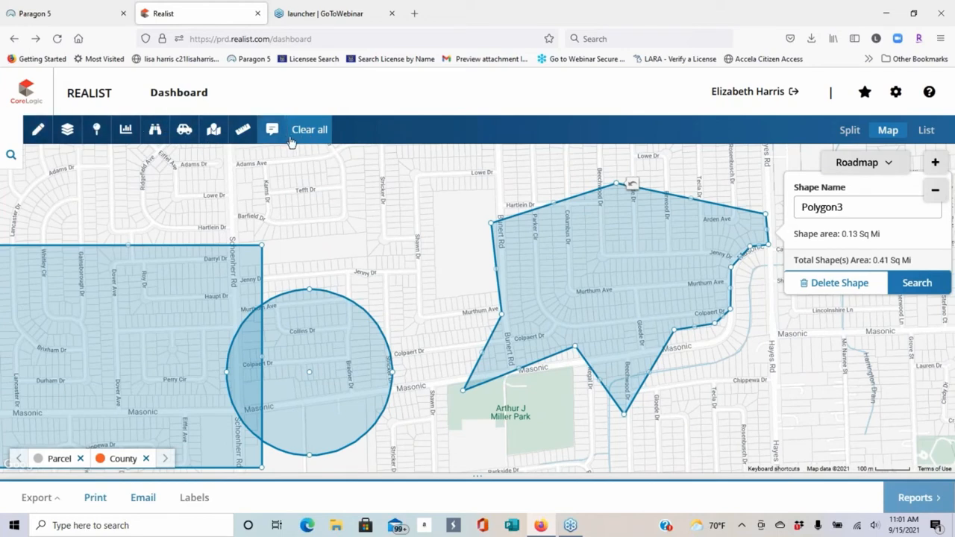
Draw a small triangular polygon search area near Bixham Dr and Durham Dr with the Polygon Tool
{"action": "left_click", "coordinate": [37, 130]}
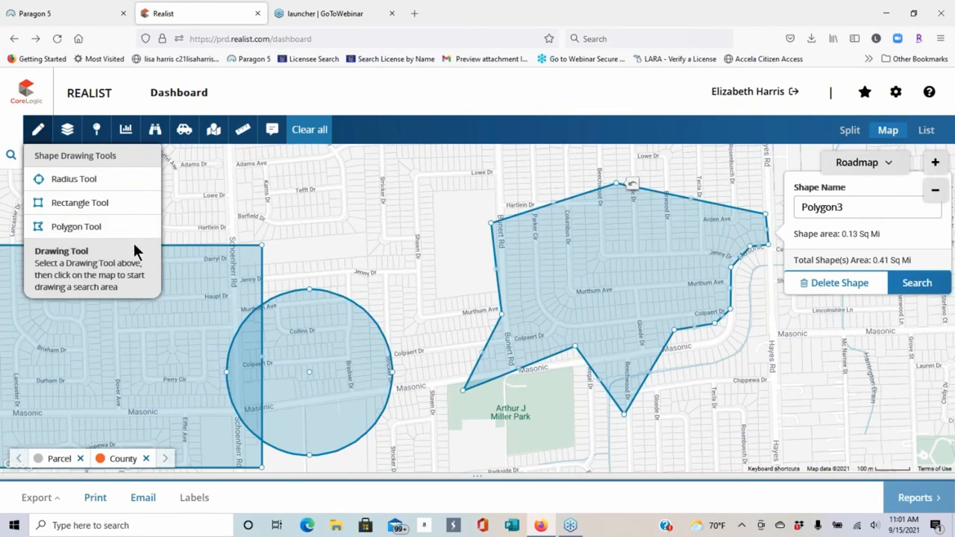
{"action": "left_click", "coordinate": [82, 227]}
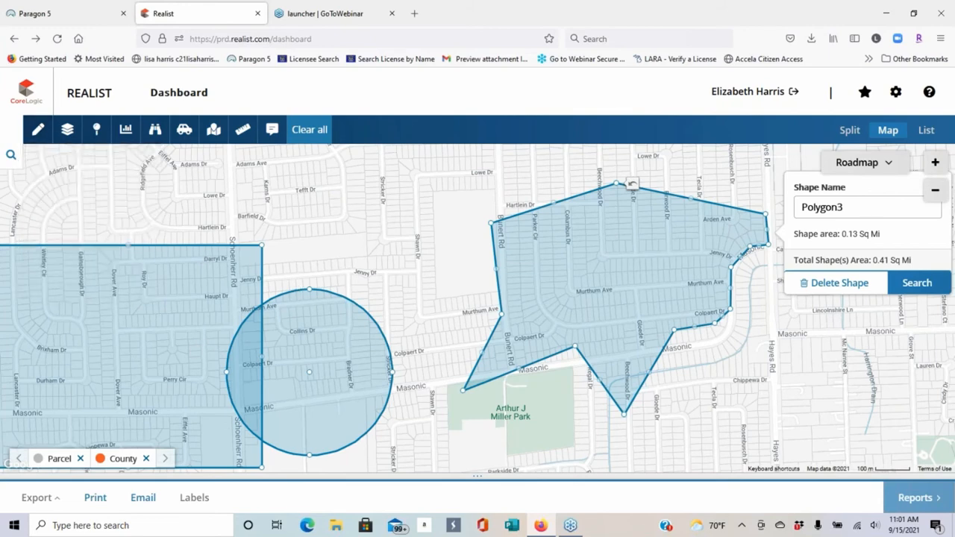
{"action": "left_click", "coordinate": [60, 375]}
{"action": "left_click", "coordinate": [70, 367]}
{"action": "left_click", "coordinate": [28, 338]}
{"action": "left_click", "coordinate": [59, 374]}
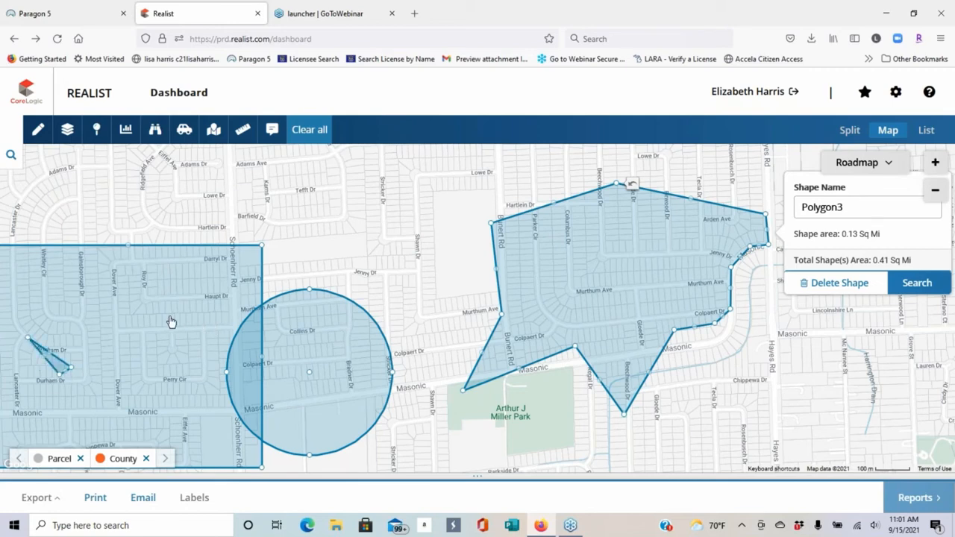
Delete all drawn search shapes: the rectangle, the small triangle, the circle and the large polygon
{"action": "left_click", "coordinate": [170, 322]}
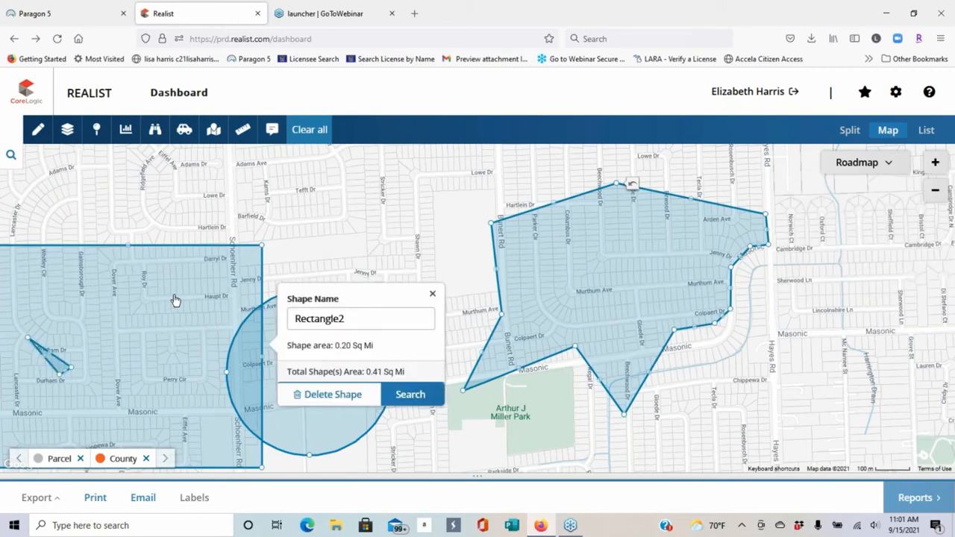
{"action": "left_click", "coordinate": [323, 394]}
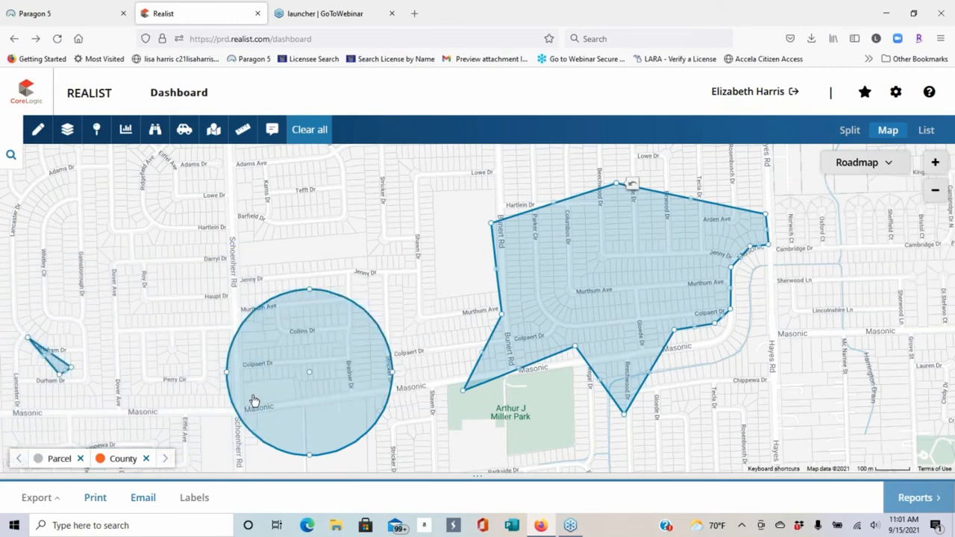
{"action": "left_click", "coordinate": [60, 369]}
{"action": "left_click", "coordinate": [131, 407]}
{"action": "left_click", "coordinate": [291, 382]}
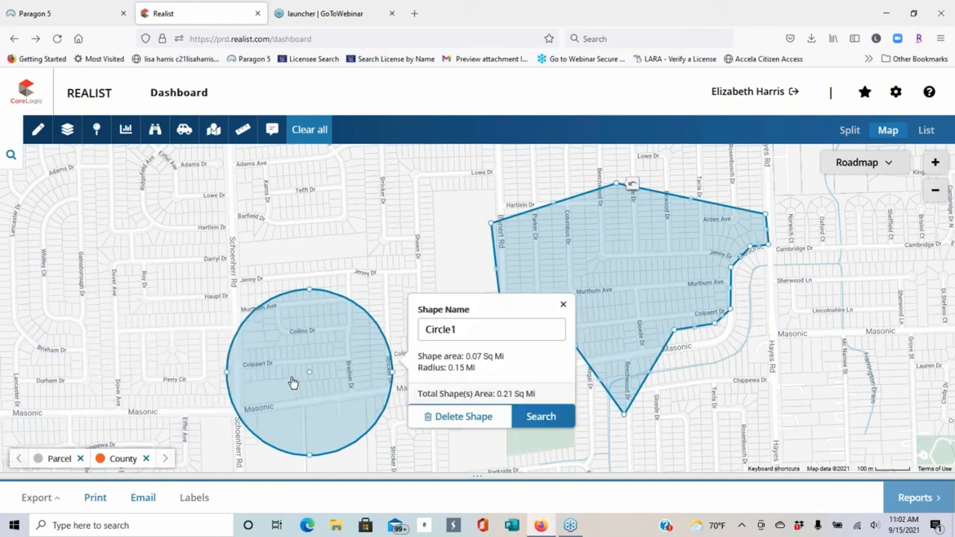
{"action": "left_click", "coordinate": [459, 416]}
{"action": "left_click", "coordinate": [672, 252]}
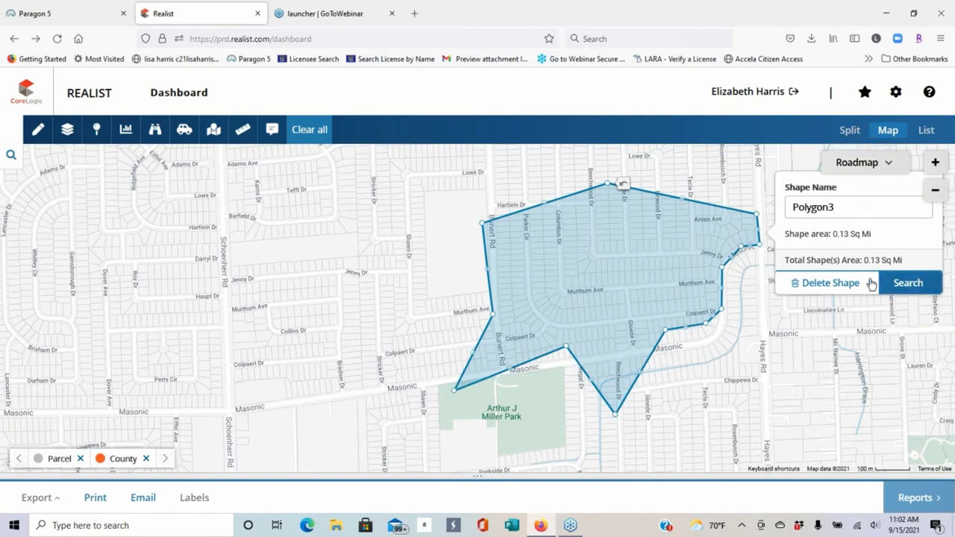
{"action": "left_click", "coordinate": [836, 287]}
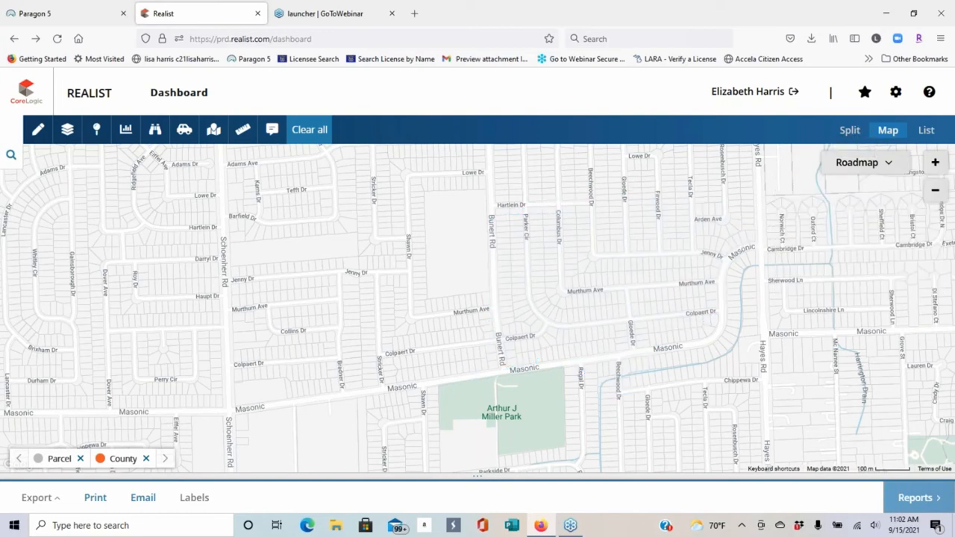
Zoom into Murthum Ave at Bunert Rd and open the property card of the corner parcel
{"action": "left_click", "coordinate": [40, 132]}
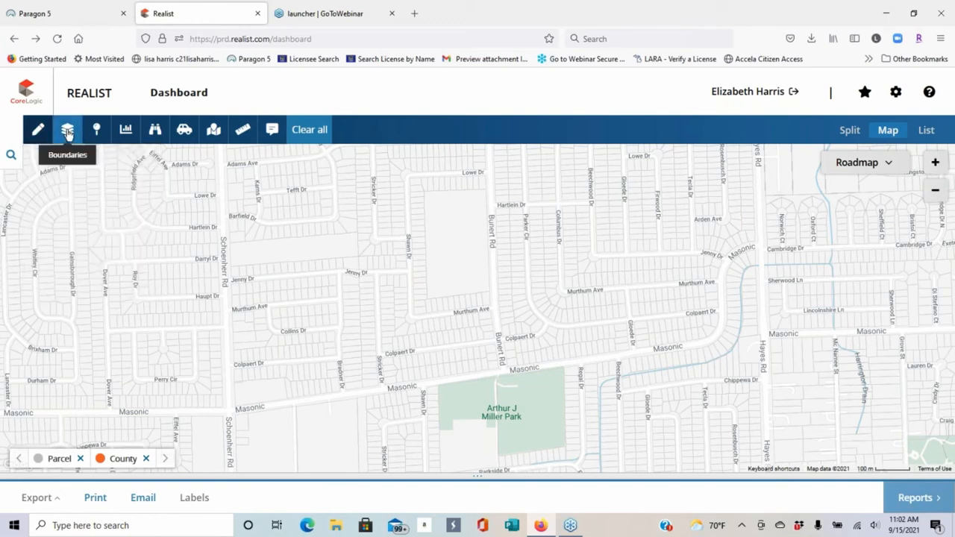
{"action": "left_click", "coordinate": [67, 131]}
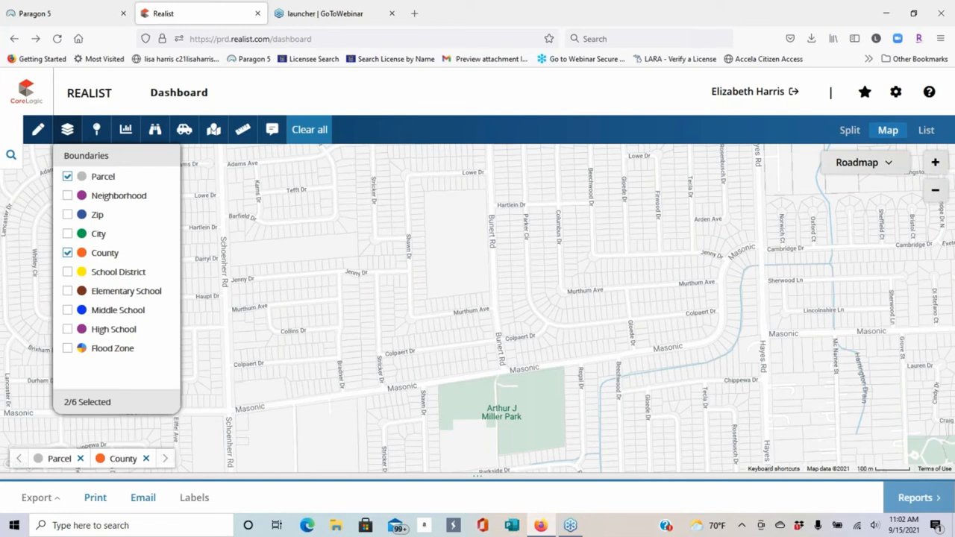
{"action": "left_click", "coordinate": [936, 163]}
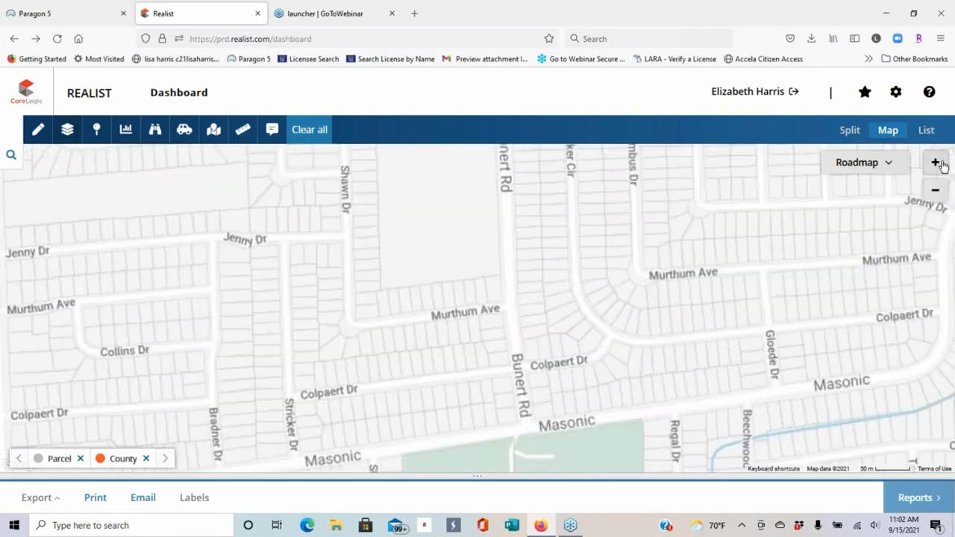
{"action": "left_click", "coordinate": [936, 162]}
{"action": "left_click", "coordinate": [936, 163]}
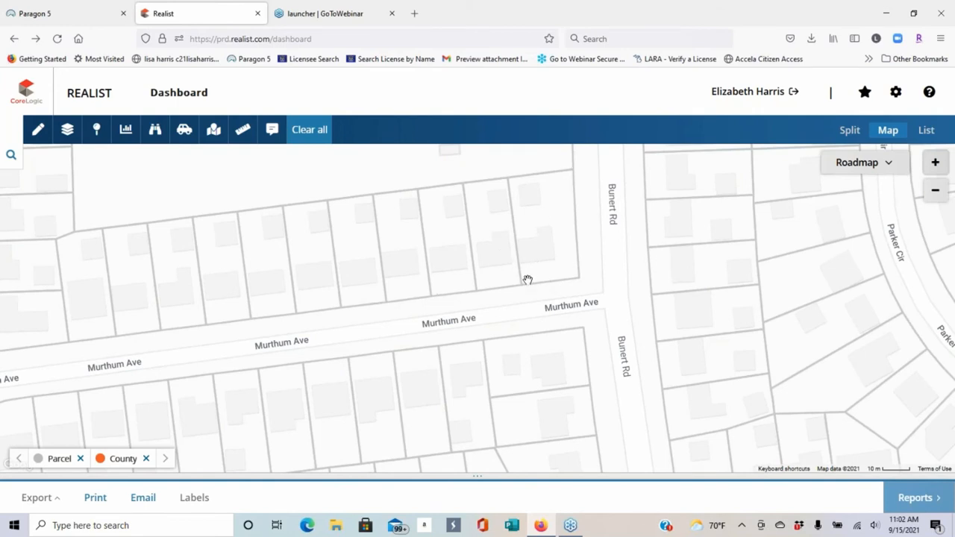
{"action": "left_click", "coordinate": [562, 254]}
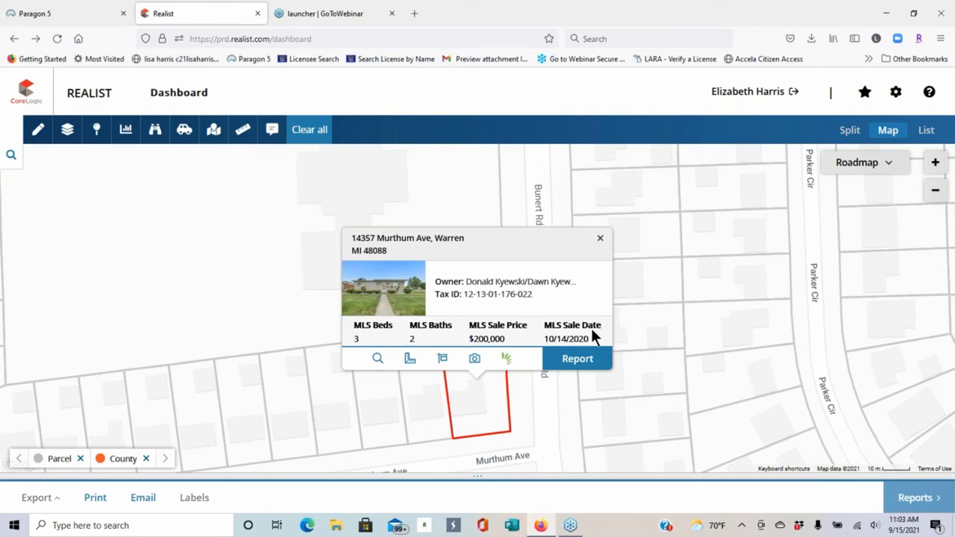
Center on the parcel and display its lot dimensions, then reopen its property card
{"action": "left_click", "coordinate": [378, 359]}
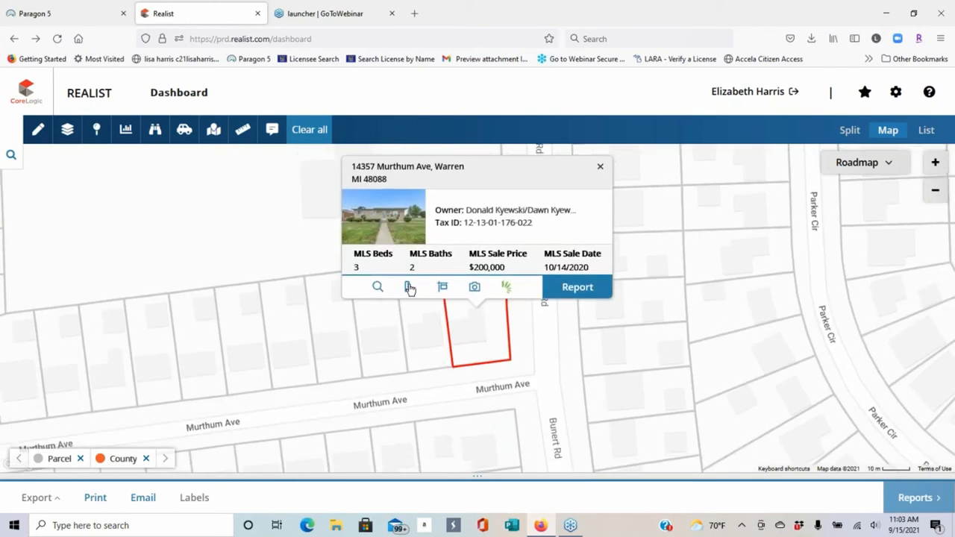
{"action": "left_click", "coordinate": [409, 288]}
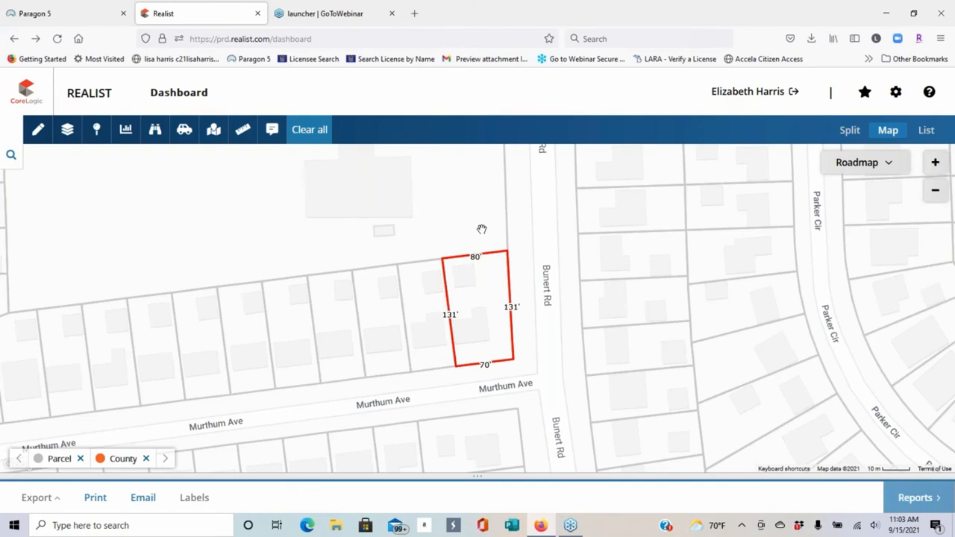
{"action": "left_click", "coordinate": [465, 347]}
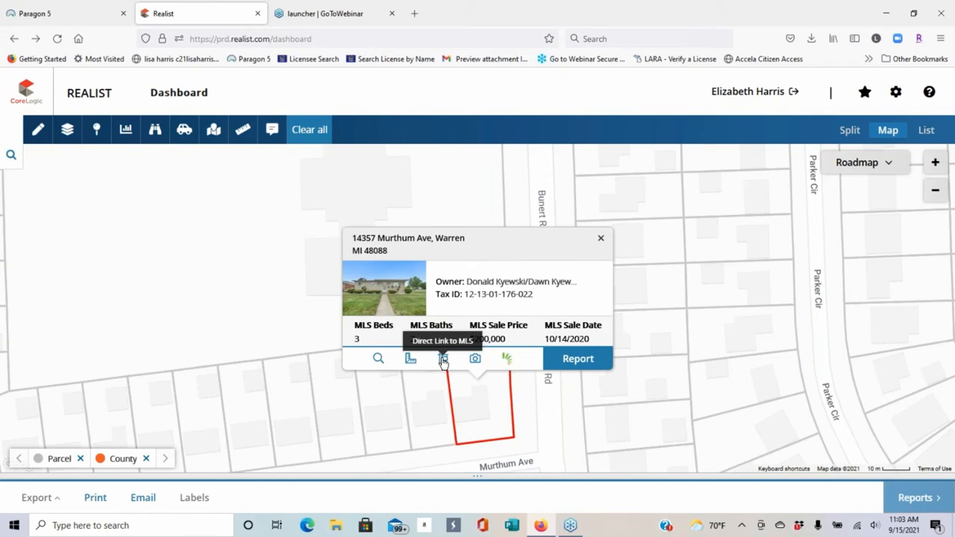
Try the parcel's direct link to MLS and close the tab it opens
{"action": "left_click", "coordinate": [443, 360]}
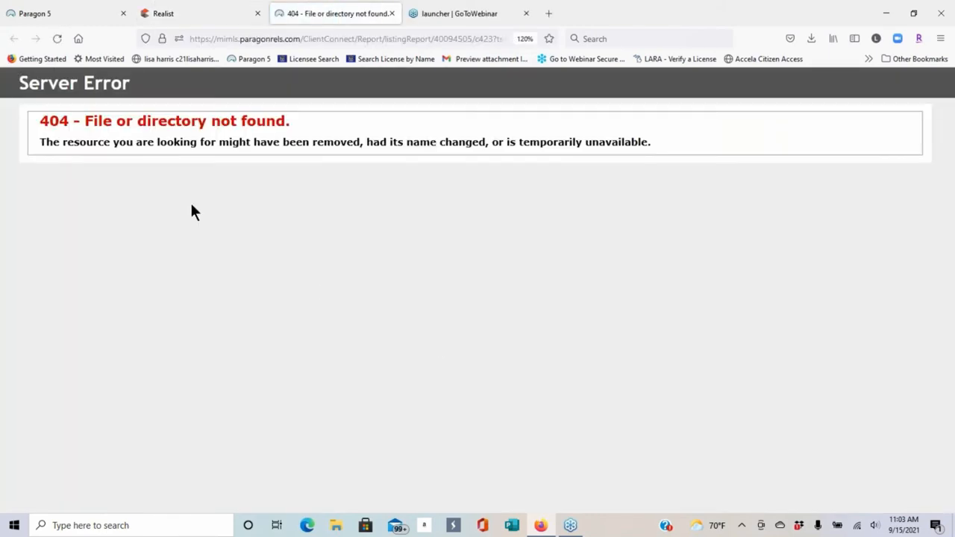
{"action": "left_click", "coordinate": [392, 14]}
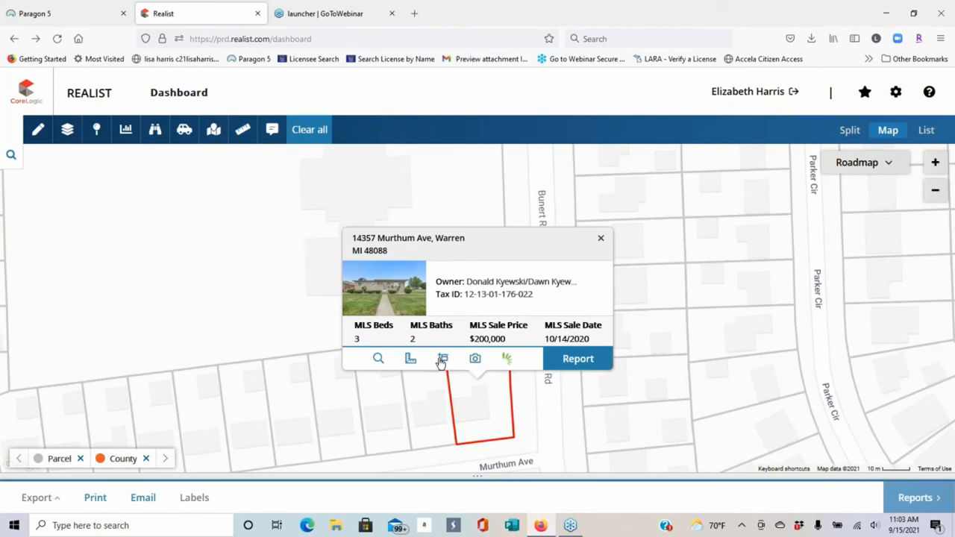
{"action": "left_click", "coordinate": [478, 362]}
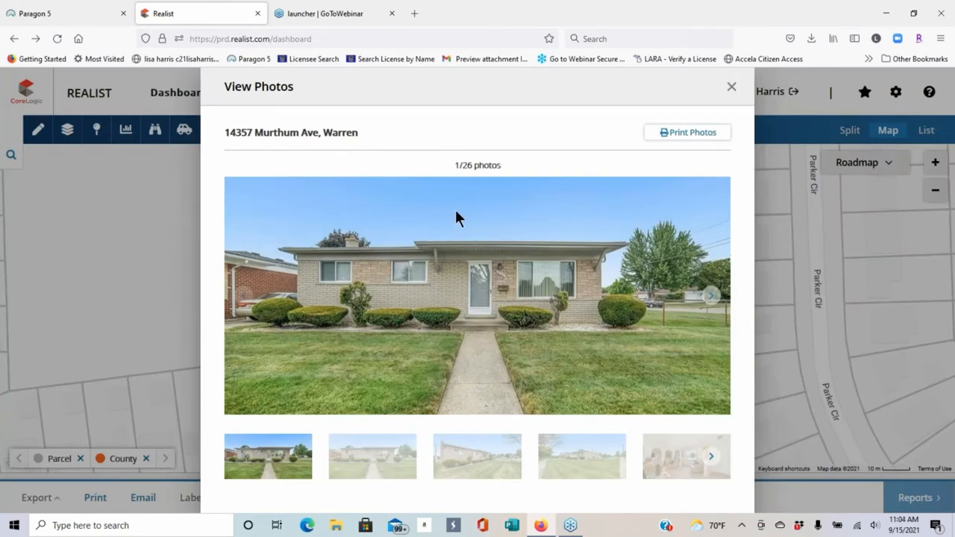
{"action": "left_click", "coordinate": [708, 298]}
{"action": "left_click", "coordinate": [707, 299]}
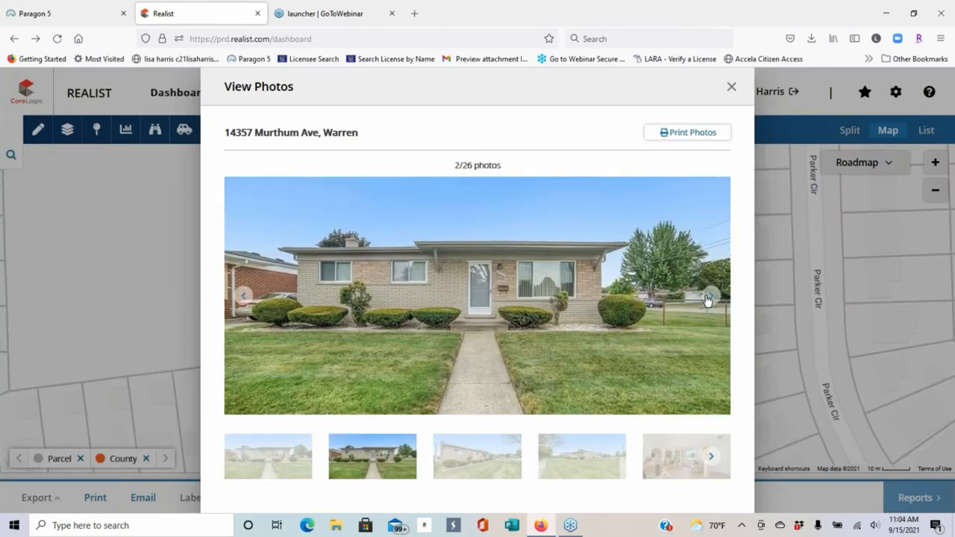
{"action": "left_click", "coordinate": [708, 298]}
{"action": "left_click", "coordinate": [708, 299]}
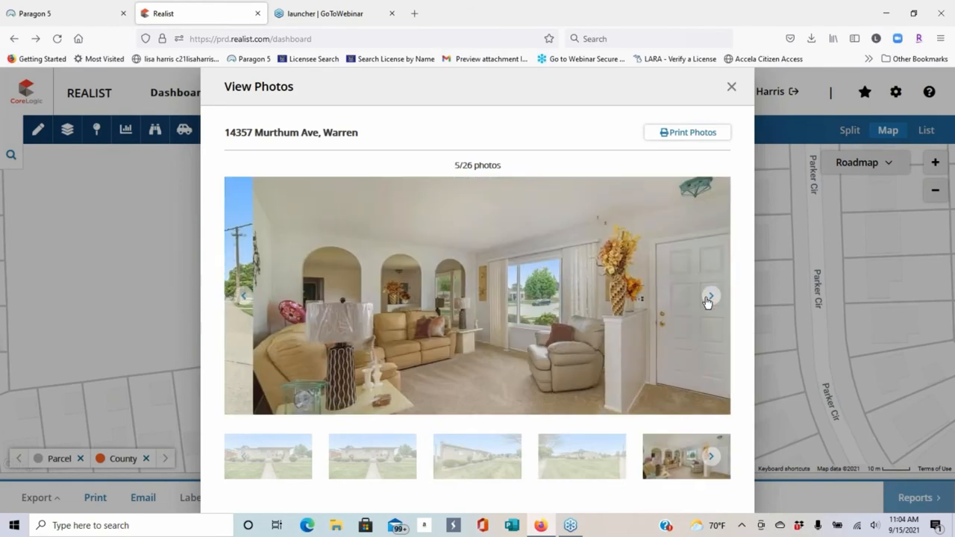
{"action": "left_click", "coordinate": [708, 300]}
{"action": "left_click", "coordinate": [708, 299]}
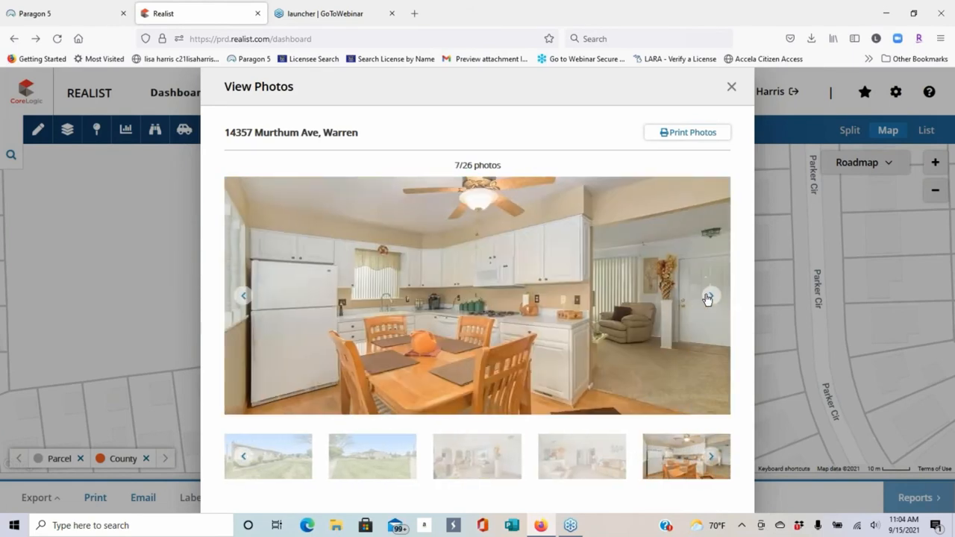
{"action": "left_click", "coordinate": [707, 300]}
{"action": "left_click", "coordinate": [707, 299]}
{"action": "left_click", "coordinate": [708, 299]}
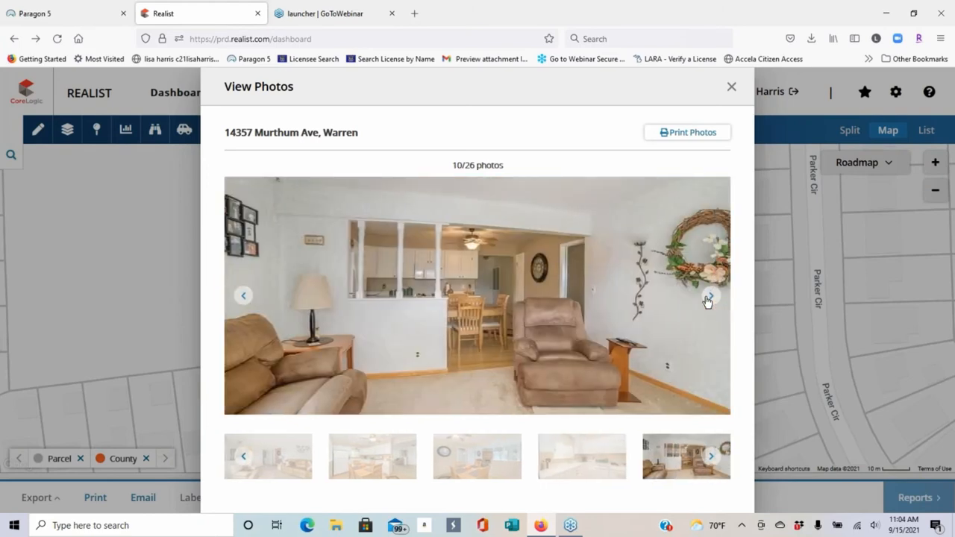
{"action": "left_click", "coordinate": [707, 300]}
{"action": "left_click", "coordinate": [708, 300]}
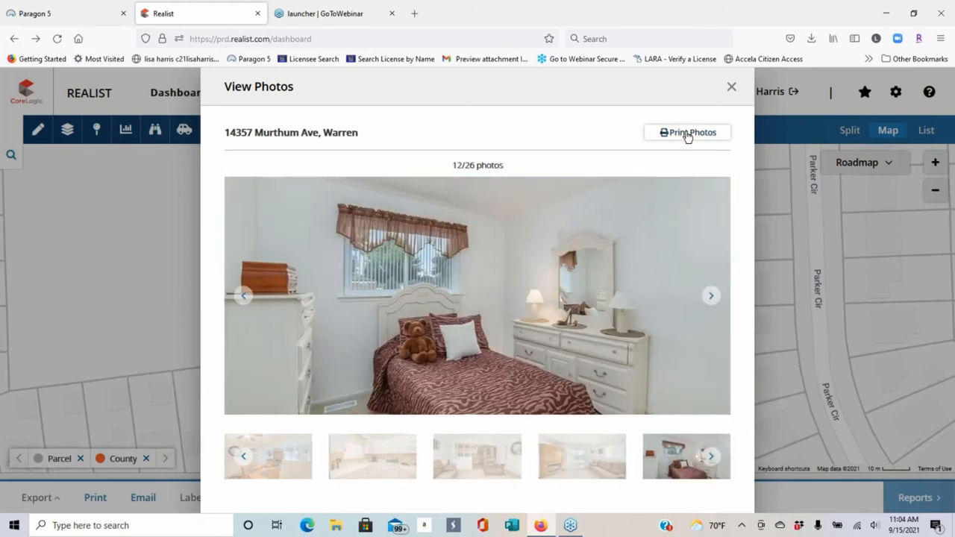
{"action": "left_click", "coordinate": [731, 86]}
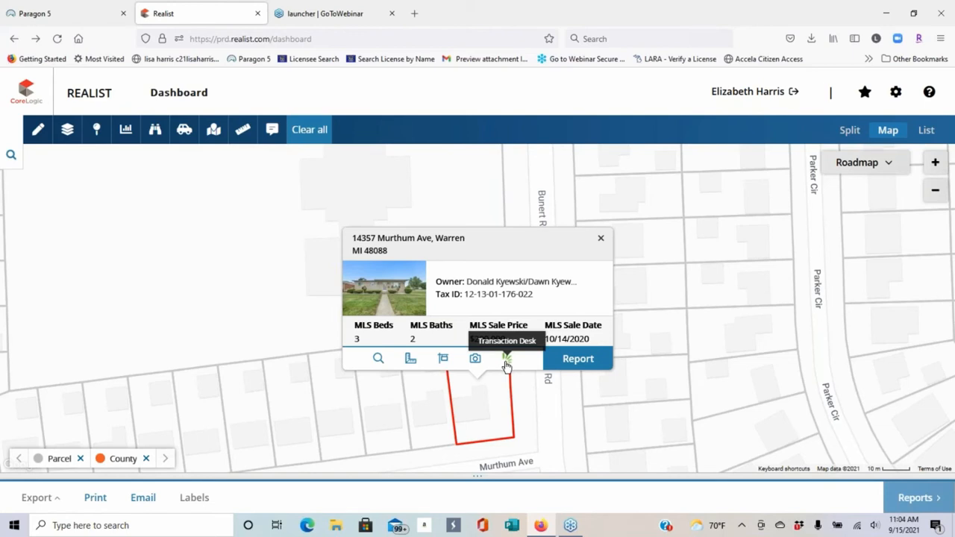
Open the full property report, scroll through its details, return to the map and close the card
{"action": "left_click", "coordinate": [576, 359]}
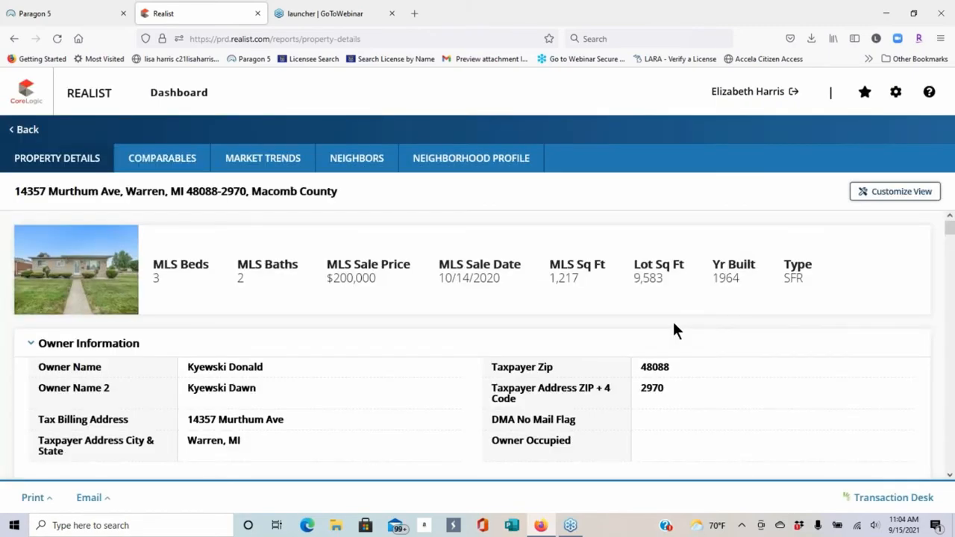
{"action": "scroll", "coordinate": [356, 322], "scroll_direction": "down", "scroll_amount": 15}
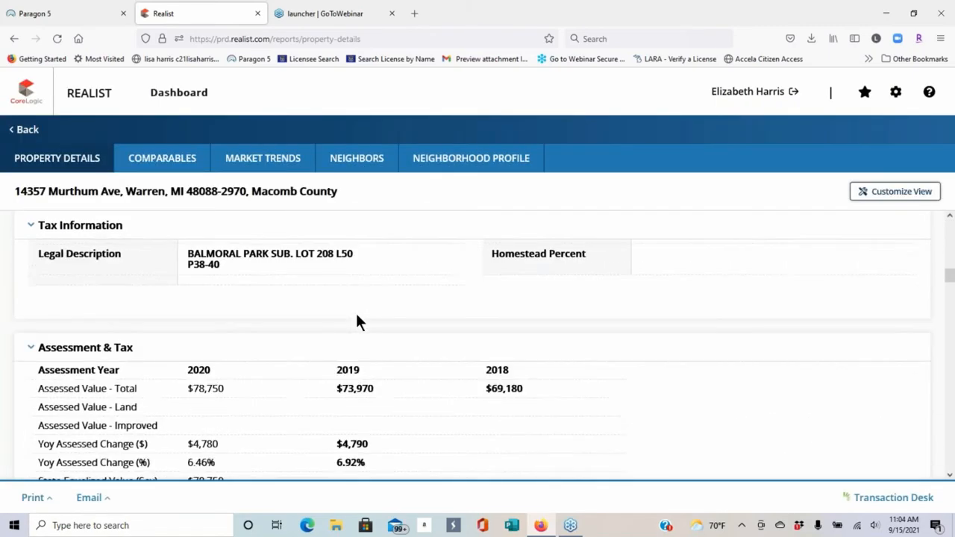
{"action": "scroll", "coordinate": [603, 330], "scroll_direction": "down", "scroll_amount": 10}
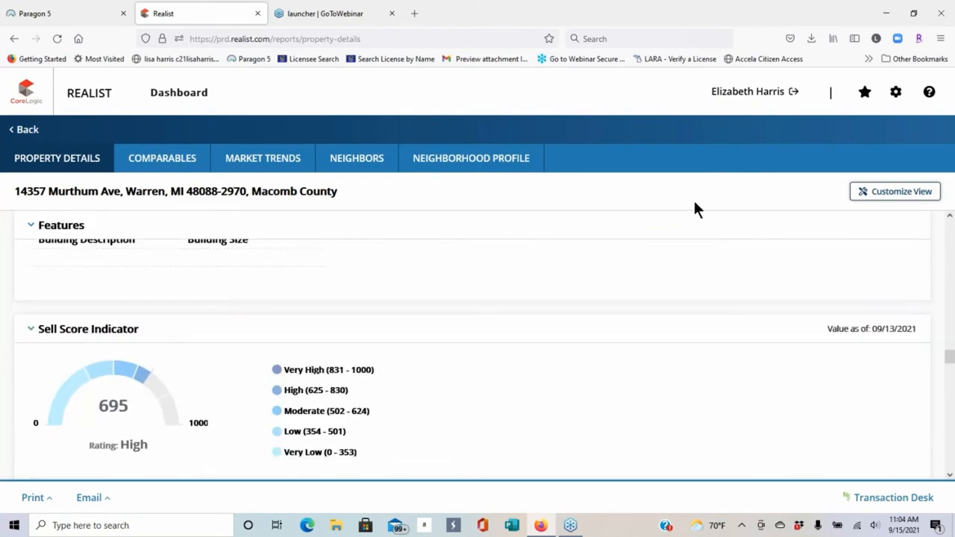
{"action": "scroll", "coordinate": [617, 309], "scroll_direction": "down", "scroll_amount": 10}
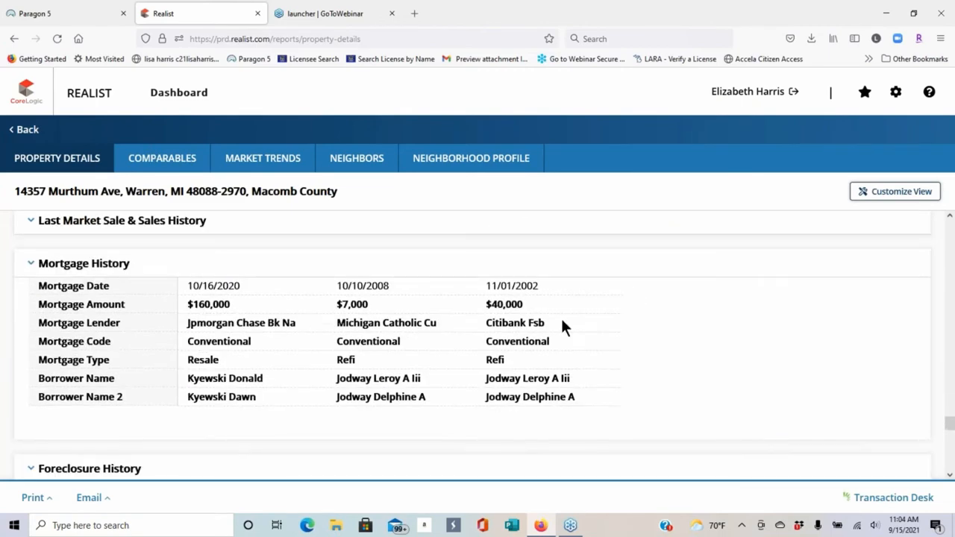
{"action": "scroll", "coordinate": [564, 327], "scroll_direction": "down", "scroll_amount": 3}
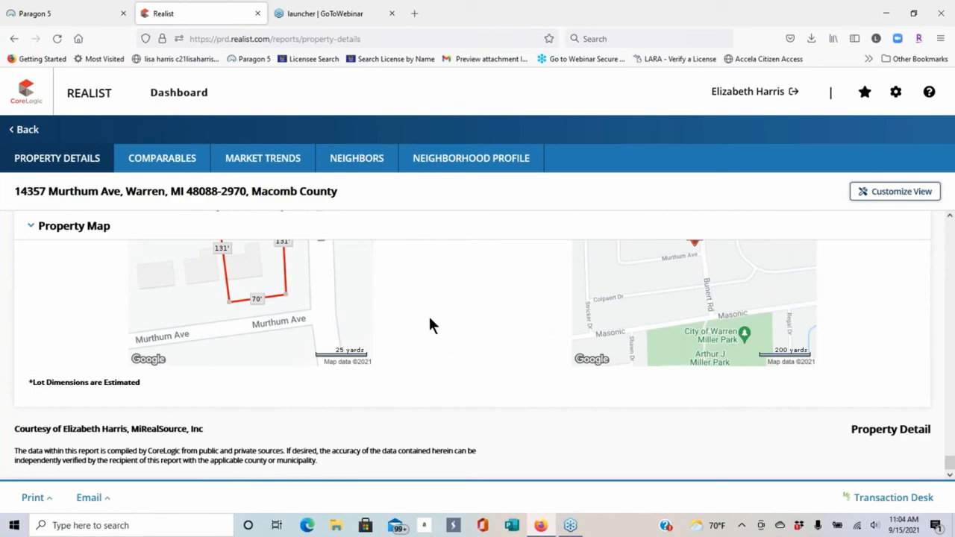
{"action": "left_click", "coordinate": [20, 131]}
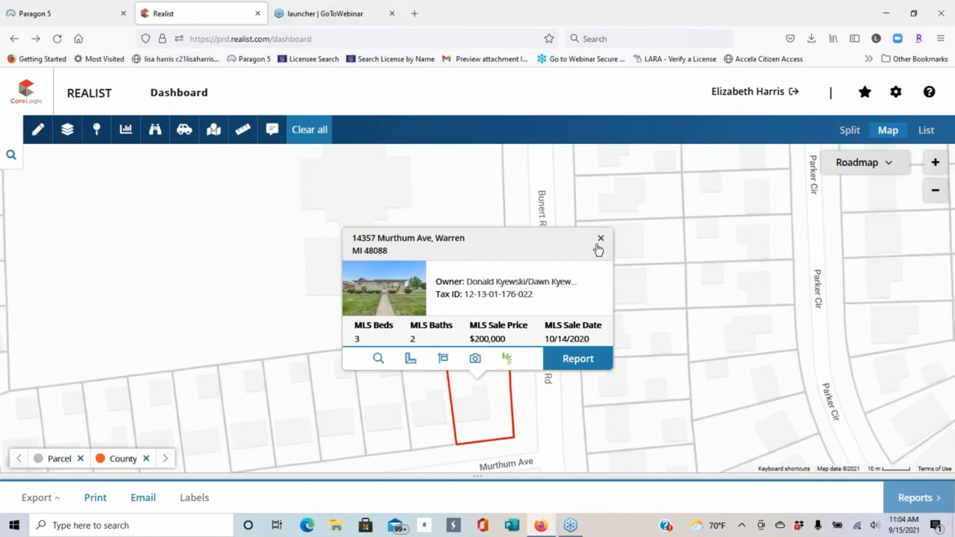
{"action": "left_click", "coordinate": [601, 239]}
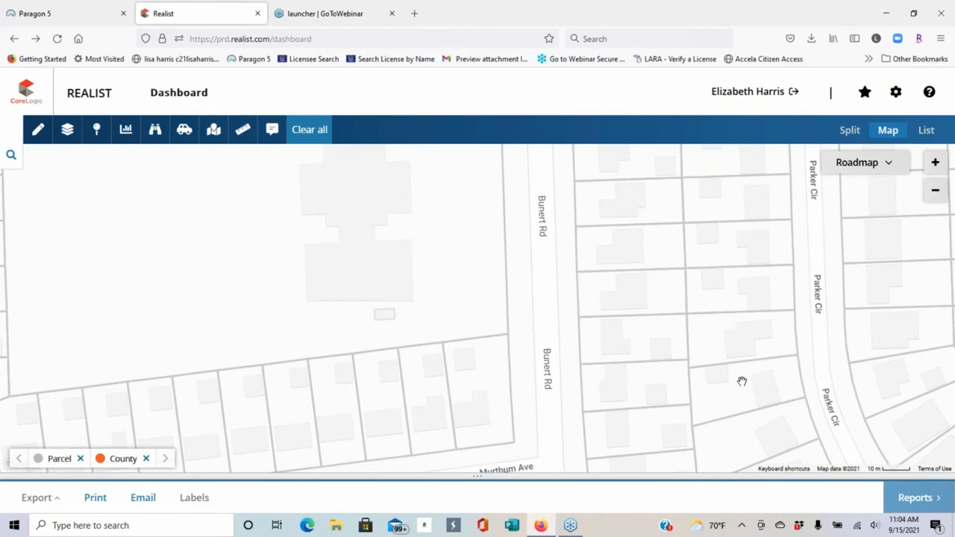
Pan east and open, then close, the property card of a parcel on Parker Cir
{"action": "left_click_drag", "start_coordinate": [566, 303], "coordinate": [434, 318]}
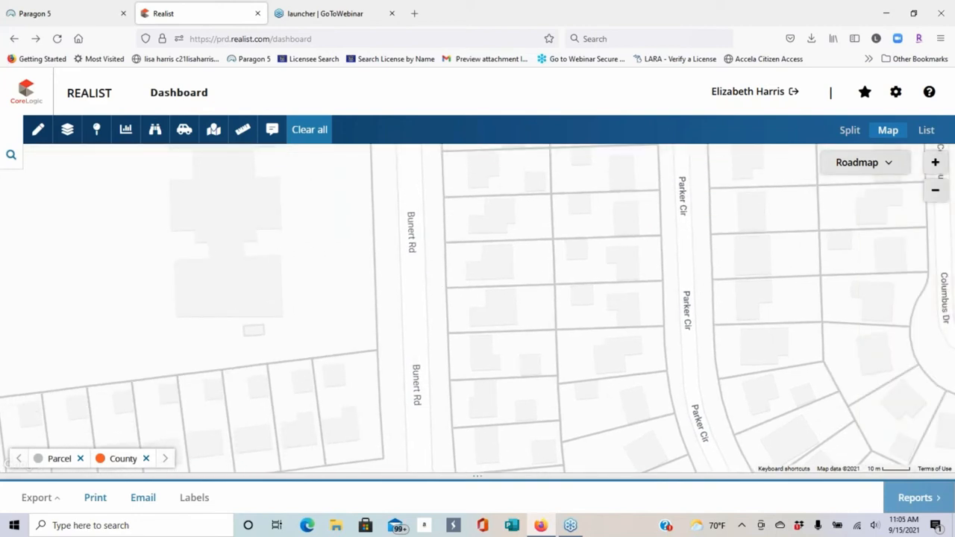
{"action": "left_click", "coordinate": [596, 207]}
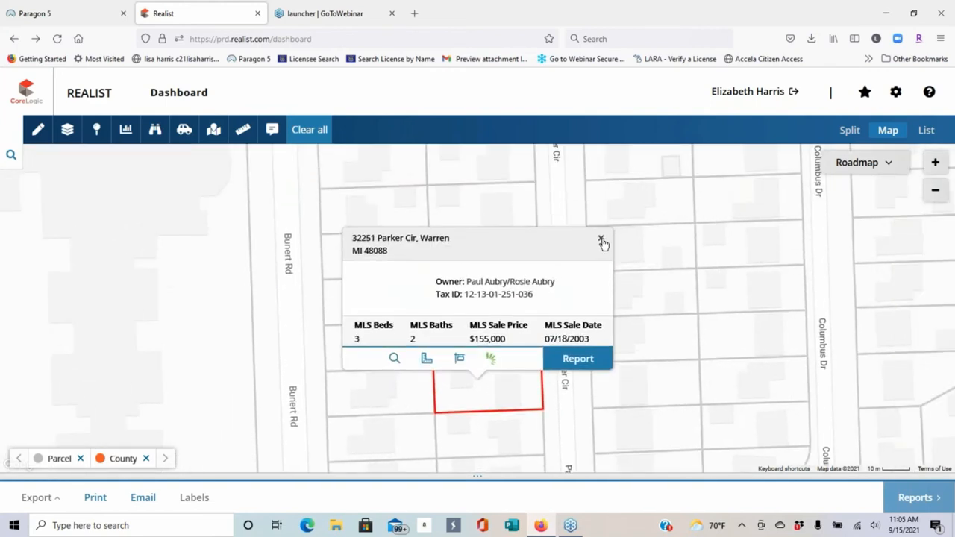
{"action": "left_click", "coordinate": [601, 240]}
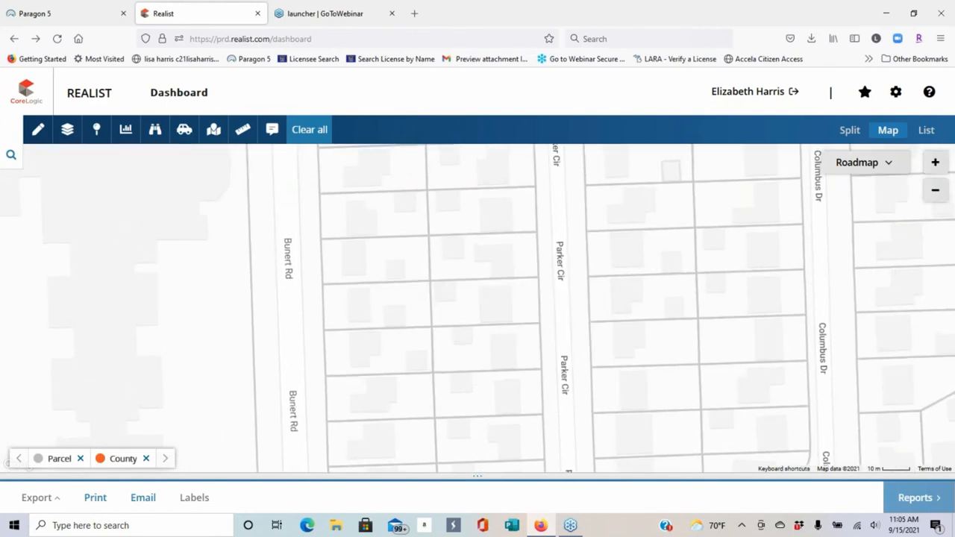
Turn off the County boundary layer, leaving only Parcel boundaries shown
{"action": "left_click", "coordinate": [66, 135]}
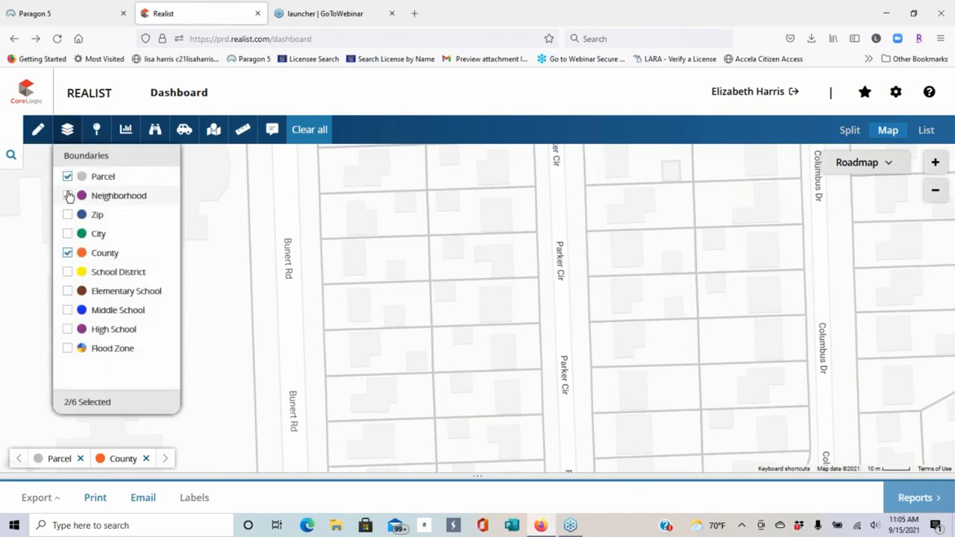
{"action": "left_click", "coordinate": [68, 254]}
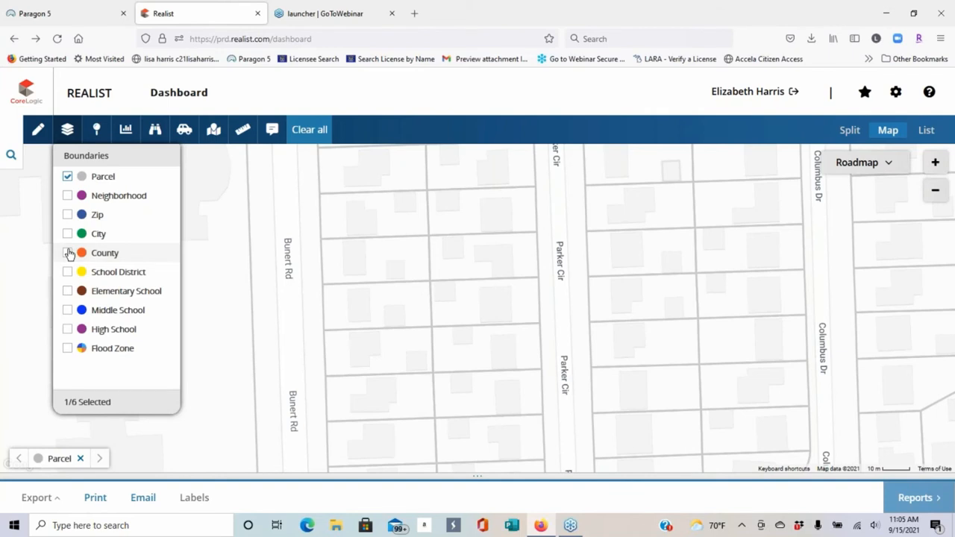
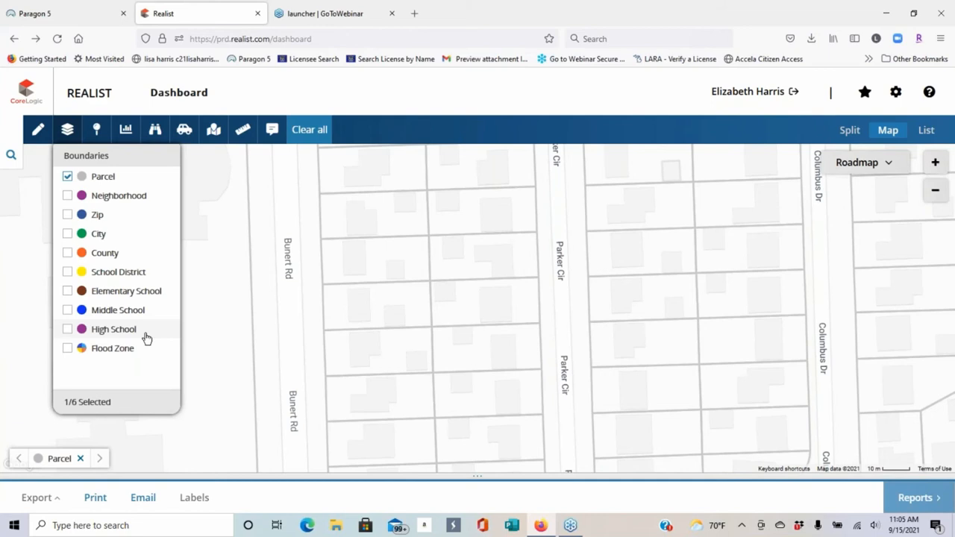
Turn on the High School boundary layer and zoom out to see the school district lines
{"action": "left_click", "coordinate": [67, 332]}
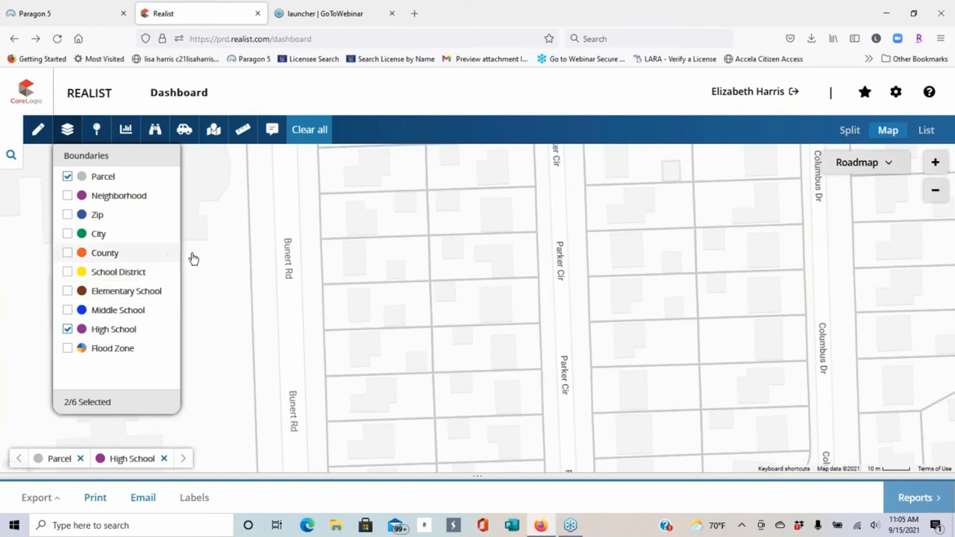
{"action": "left_click", "coordinate": [937, 192]}
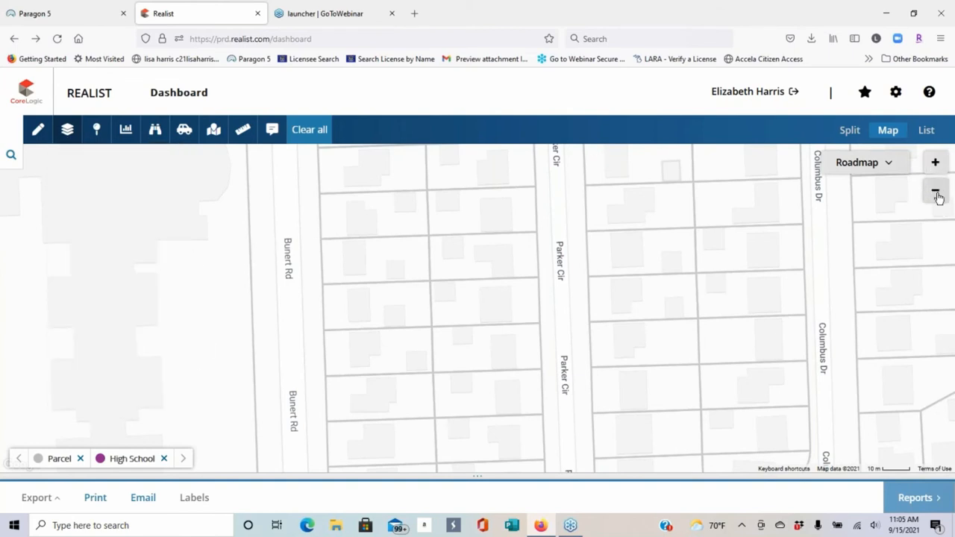
{"action": "left_click", "coordinate": [937, 193]}
{"action": "left_click", "coordinate": [939, 195]}
{"action": "left_click", "coordinate": [939, 196]}
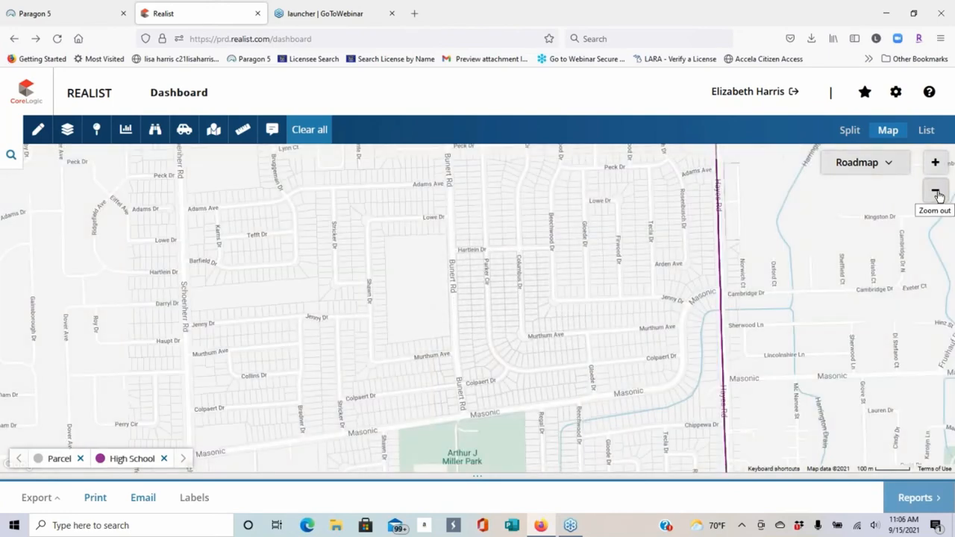
{"action": "left_click", "coordinate": [939, 195]}
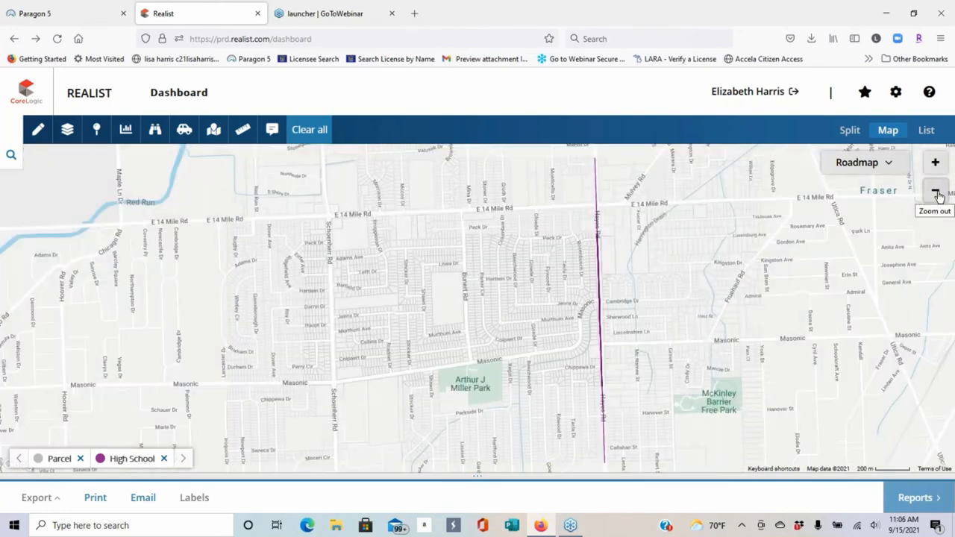
{"action": "left_click", "coordinate": [939, 195]}
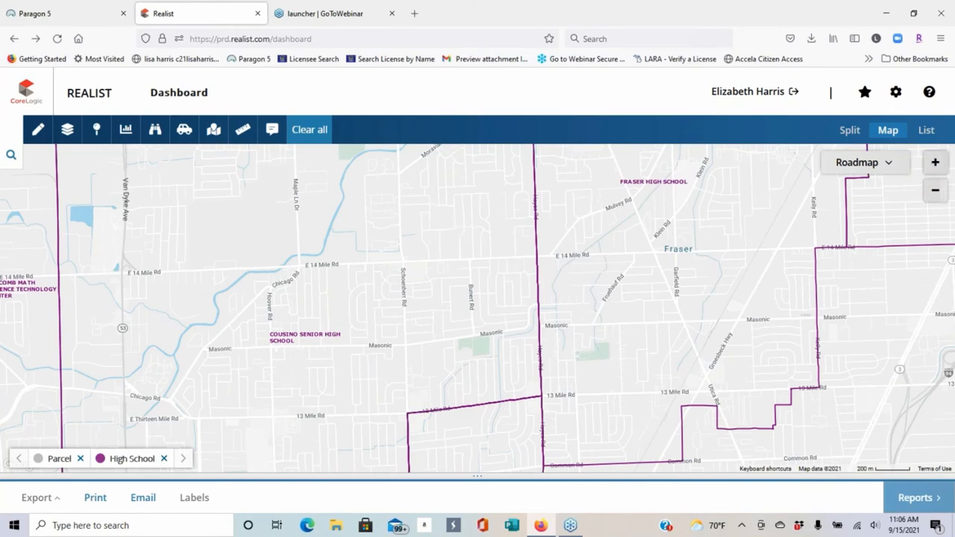
Pan around the map to examine the High School boundaries across the surrounding area
{"action": "left_click", "coordinate": [936, 162]}
{"action": "left_click_drag", "start_coordinate": [374, 336], "coordinate": [364, 166]}
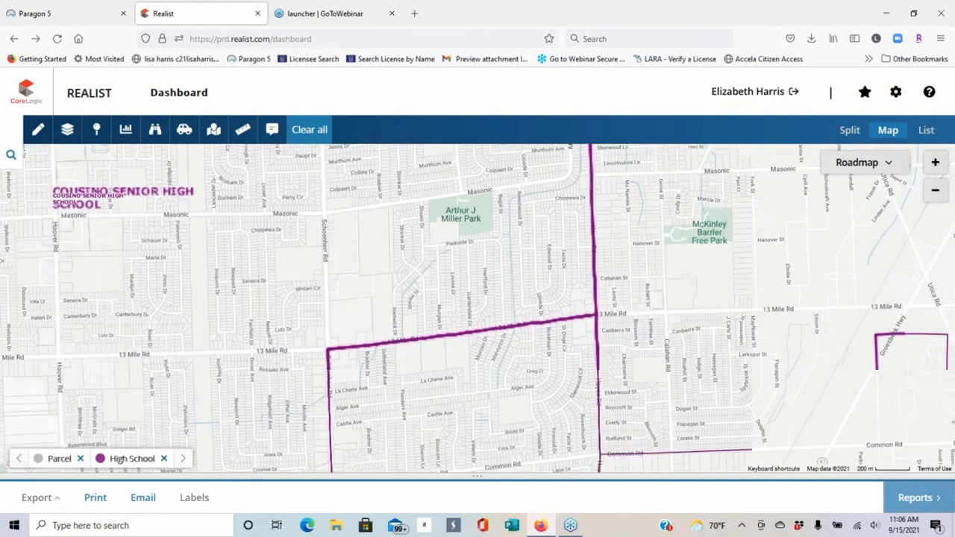
{"action": "key", "text": "Up"}
{"action": "key", "text": "Up"}
{"action": "key", "text": "Up"}
{"action": "key", "text": "Up"}
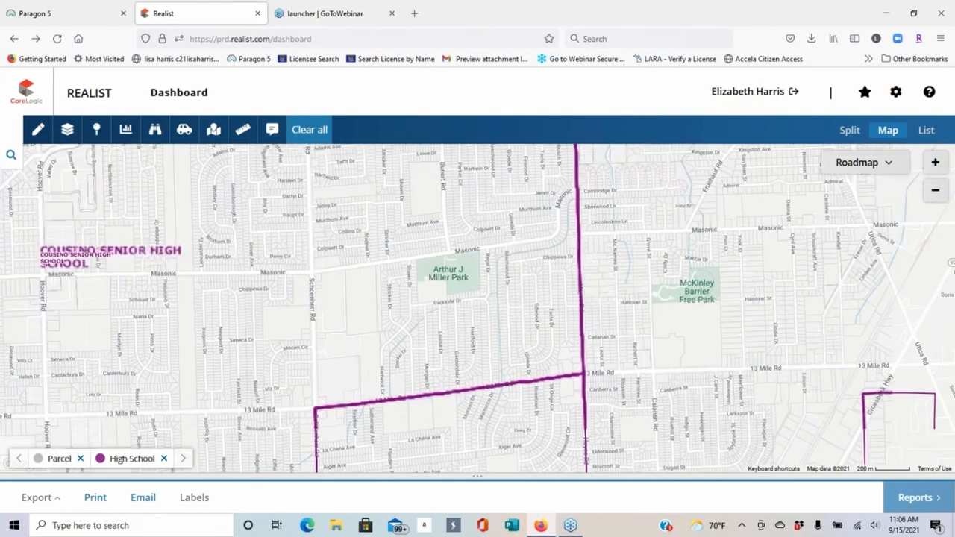
{"action": "key", "text": "Up"}
{"action": "key", "text": "Up"}
{"action": "key", "text": "Up"}
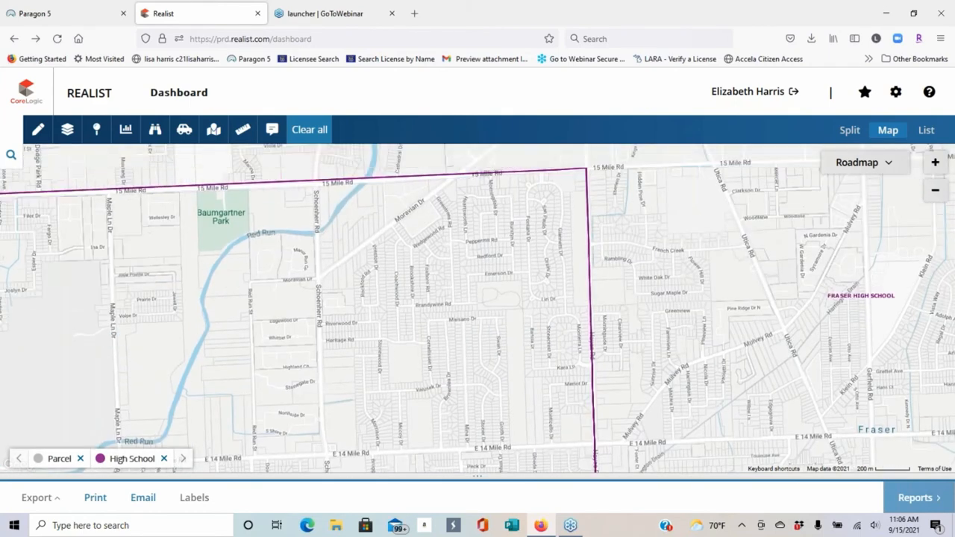
{"action": "key", "text": "Left"}
{"action": "key", "text": "Left"}
{"action": "key", "text": "Left"}
{"action": "key", "text": "Left"}
{"action": "key", "text": "Left"}
{"action": "key", "text": "Left"}
{"action": "key", "text": "Left"}
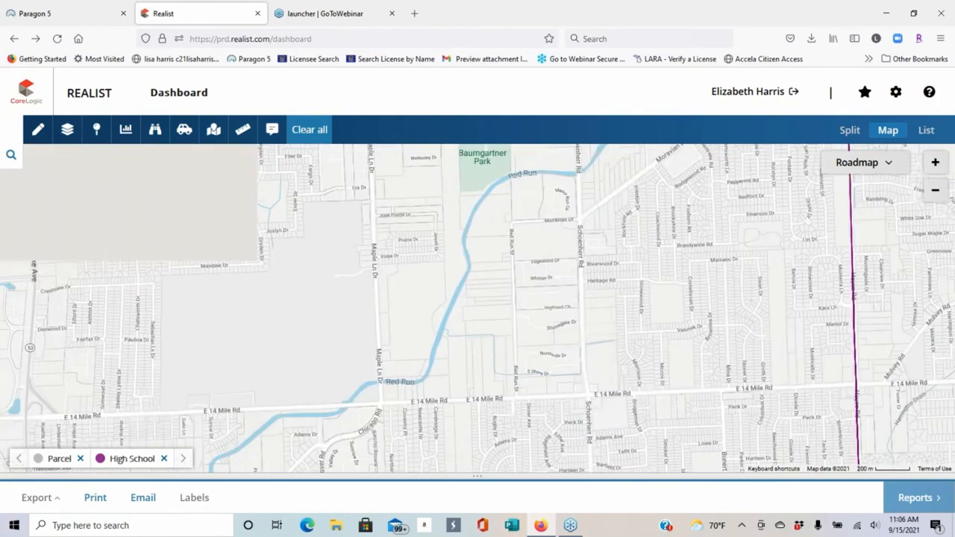
{"action": "key", "text": "Left"}
{"action": "key", "text": "Up"}
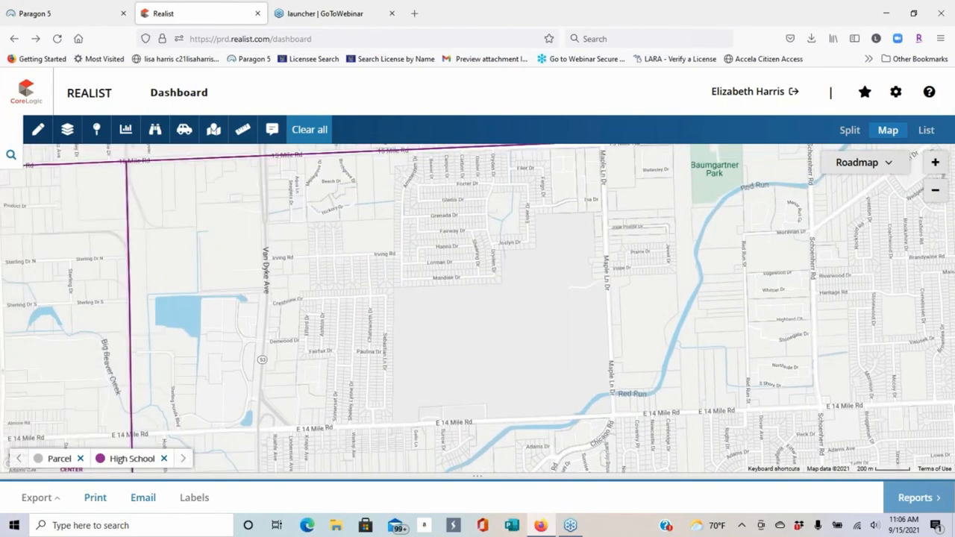
{"action": "key", "text": "Down"}
{"action": "key", "text": "Down"}
{"action": "key", "text": "Down"}
{"action": "key", "text": "Down"}
{"action": "key", "text": "Down"}
{"action": "key", "text": "Right"}
{"action": "key", "text": "Right"}
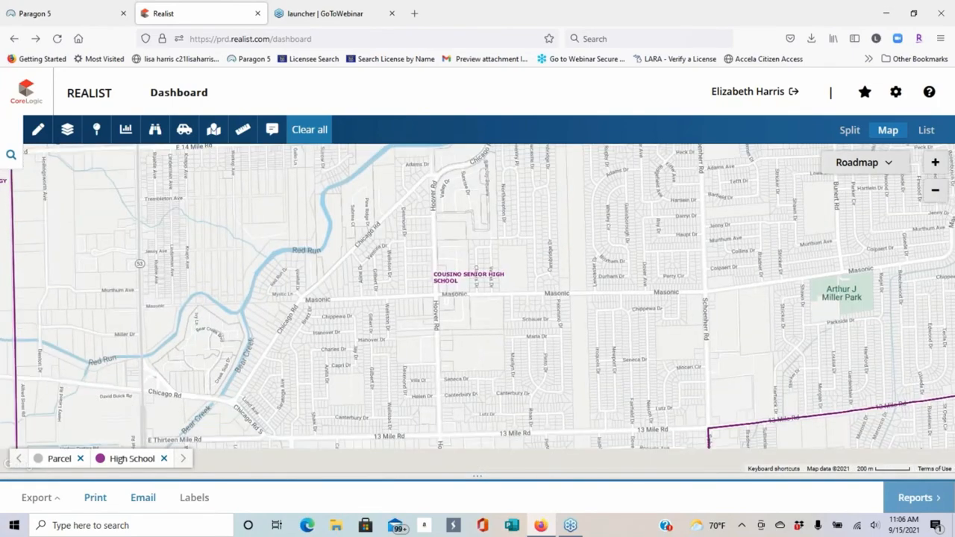
{"action": "key", "text": "Down"}
{"action": "key", "text": "Down"}
{"action": "key", "text": "Down"}
{"action": "key", "text": "Left"}
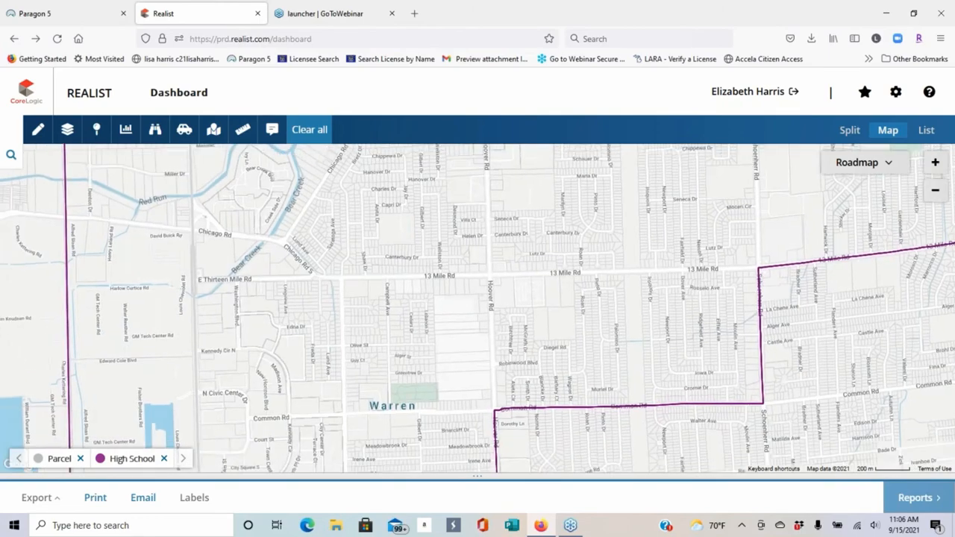
{"action": "key", "text": "Down"}
{"action": "key", "text": "Down"}
{"action": "key", "text": "Down"}
{"action": "key", "text": "Down"}
{"action": "key", "text": "Down"}
{"action": "key", "text": "Down"}
{"action": "key", "text": "Down"}
{"action": "key", "text": "Down"}
{"action": "key", "text": "Left"}
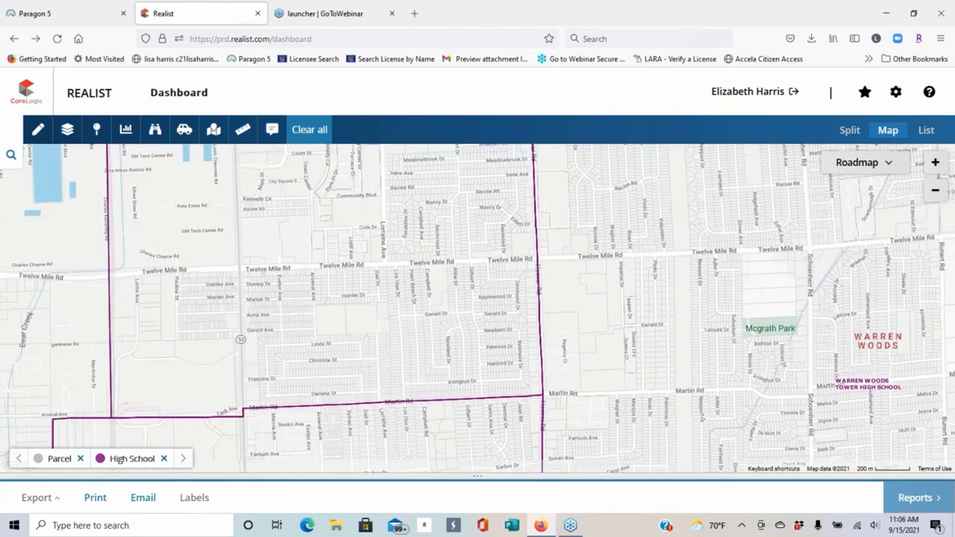
{"action": "left_click_drag", "start_coordinate": [390, 342], "coordinate": [395, 363]}
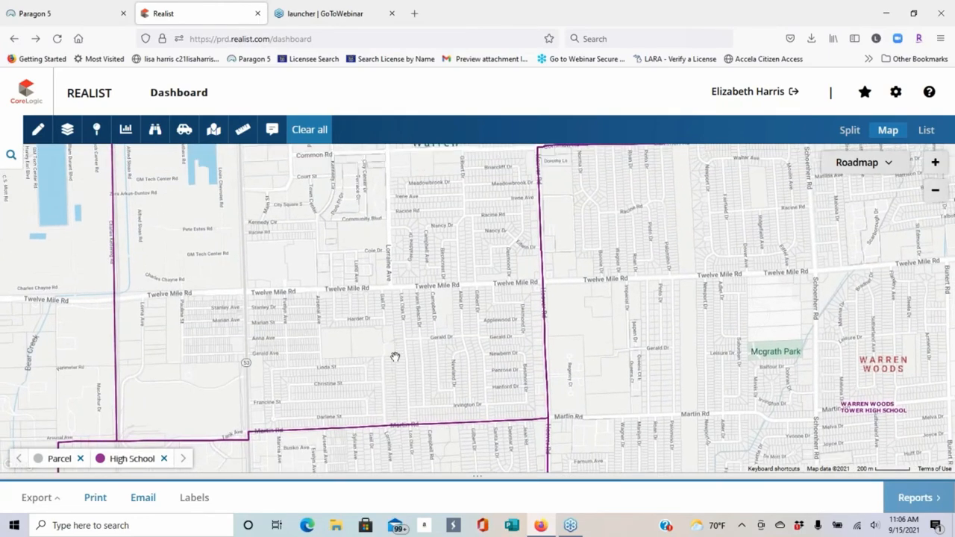
Turn off the High School boundary layer and turn on the Flood Zone layer instead
{"action": "left_click", "coordinate": [68, 132]}
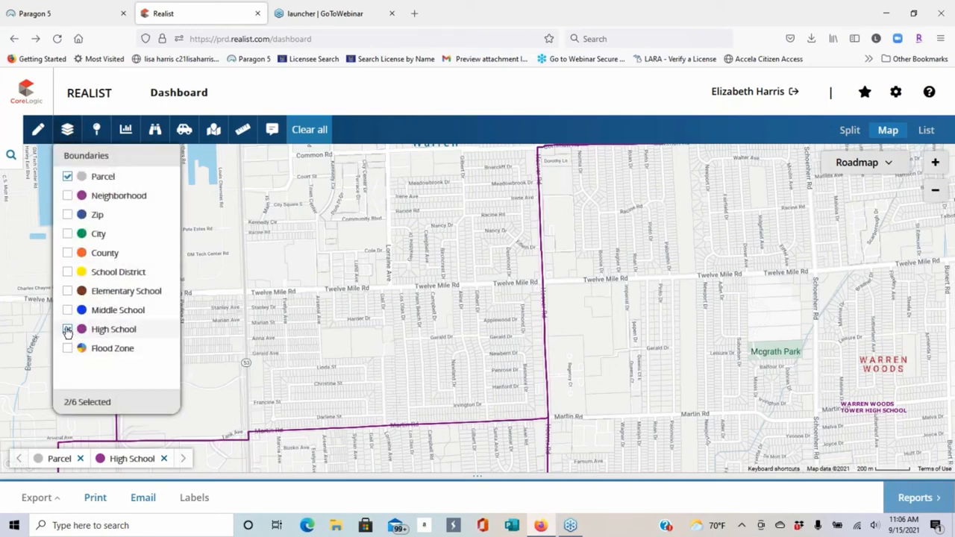
{"action": "left_click", "coordinate": [66, 330]}
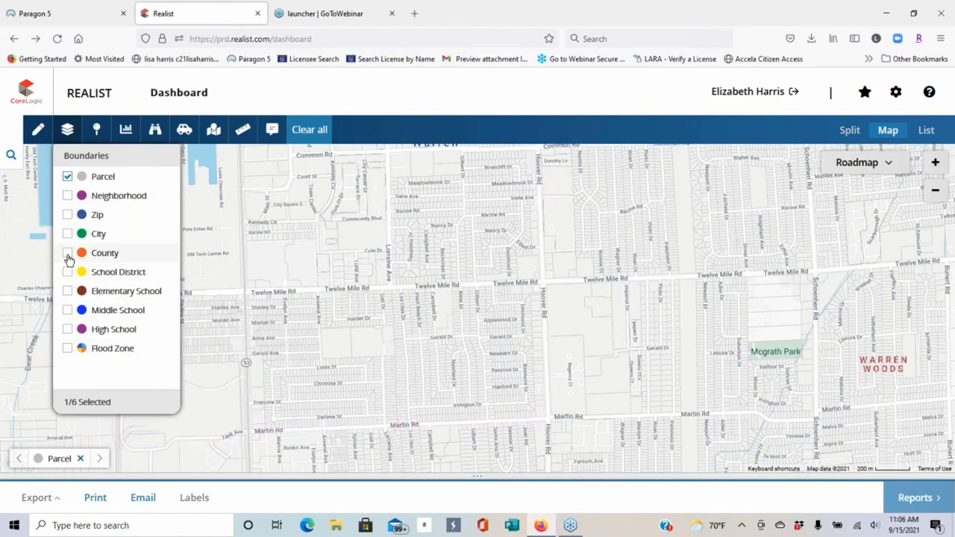
{"action": "left_click", "coordinate": [68, 349]}
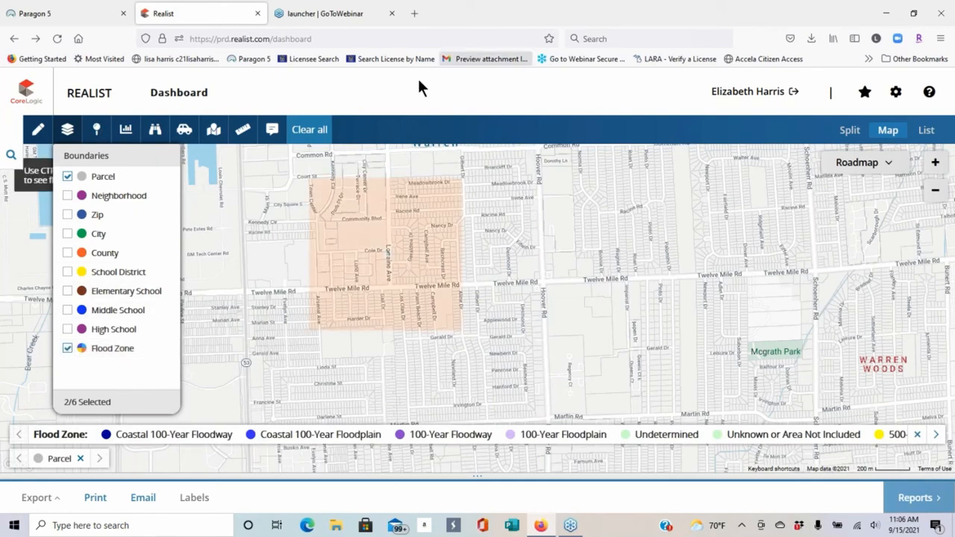
Zoom out and pan the map to examine the flood zone areas near Warren
{"action": "left_click", "coordinate": [636, 387]}
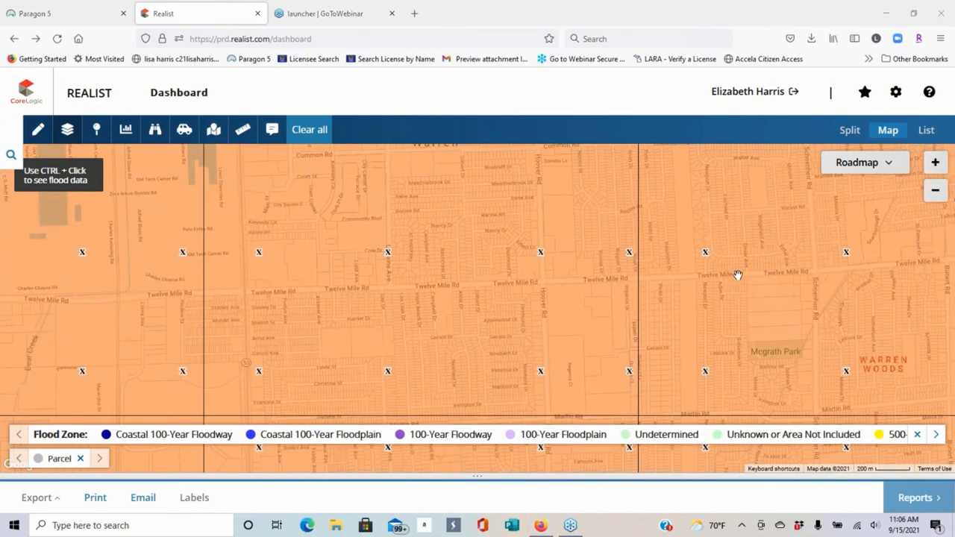
{"action": "scroll", "coordinate": [736, 273], "scroll_direction": "down", "scroll_amount": 2}
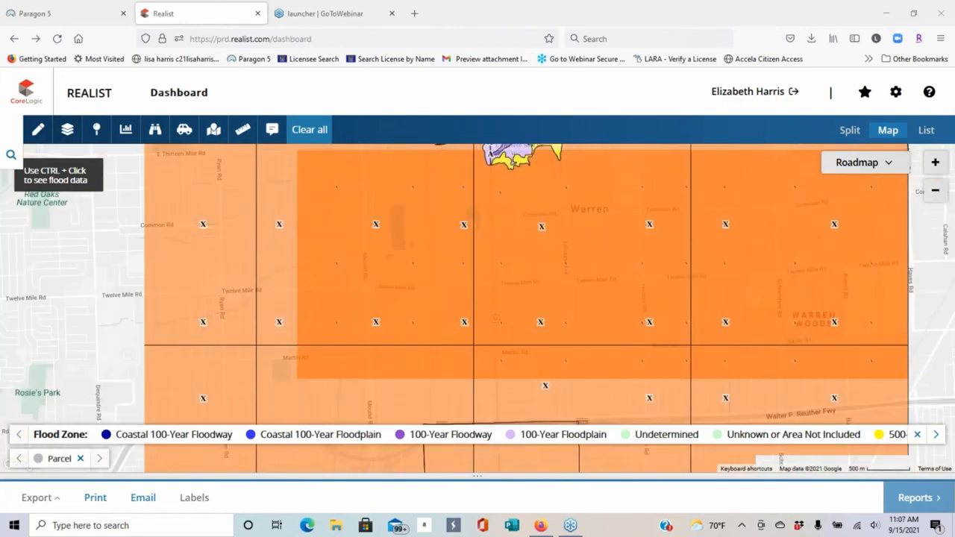
{"action": "left_click_drag", "start_coordinate": [571, 234], "coordinate": [496, 384]}
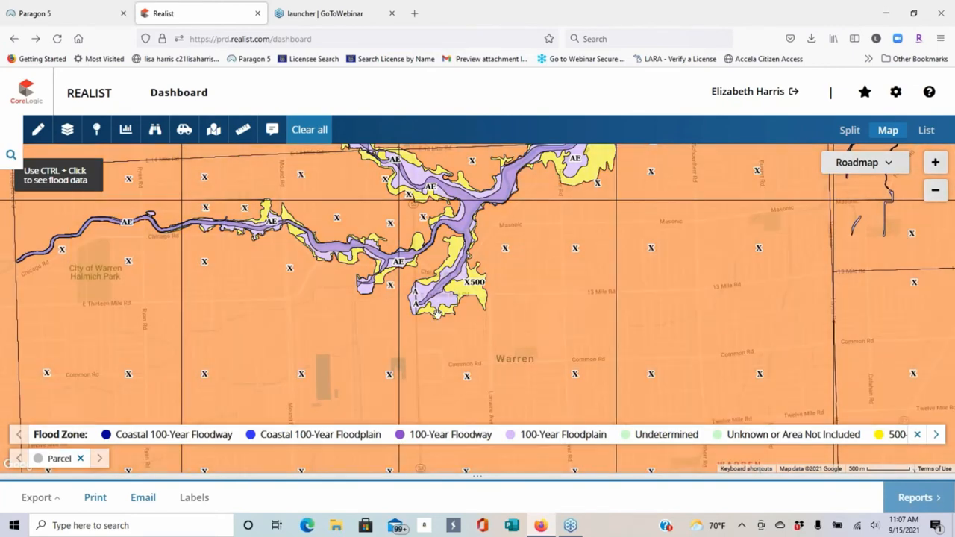
Turn off the Flood Zone layer and close the boundaries list
{"action": "left_click", "coordinate": [61, 141]}
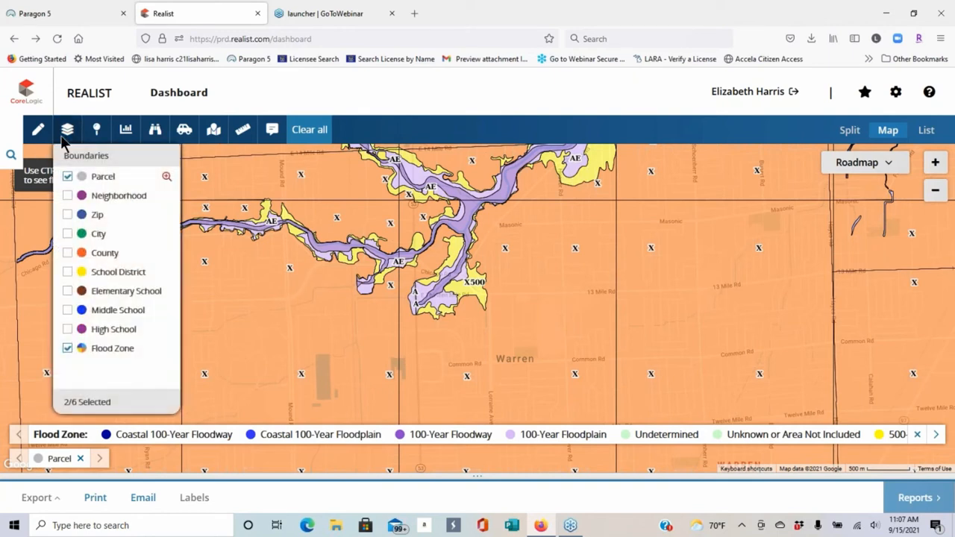
{"action": "left_click", "coordinate": [67, 348]}
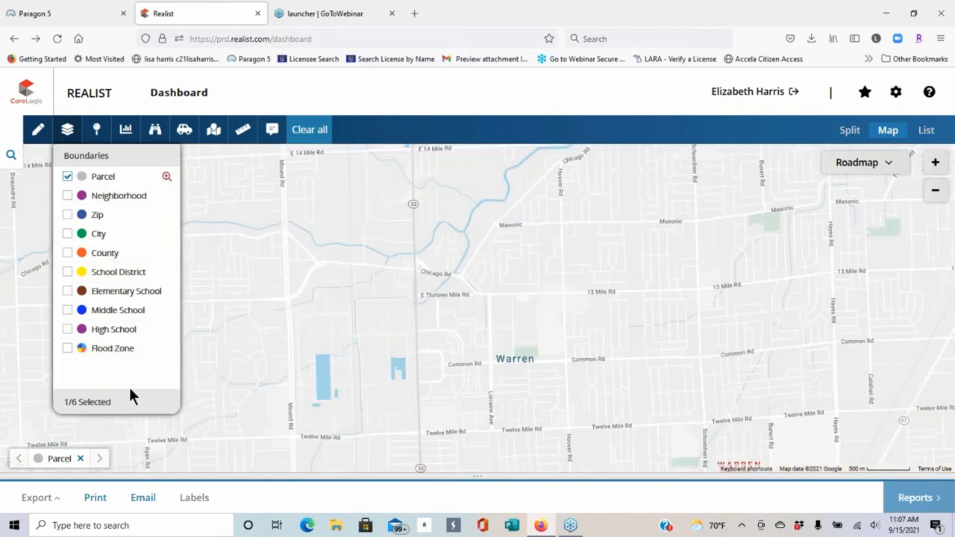
{"action": "left_click", "coordinate": [66, 131]}
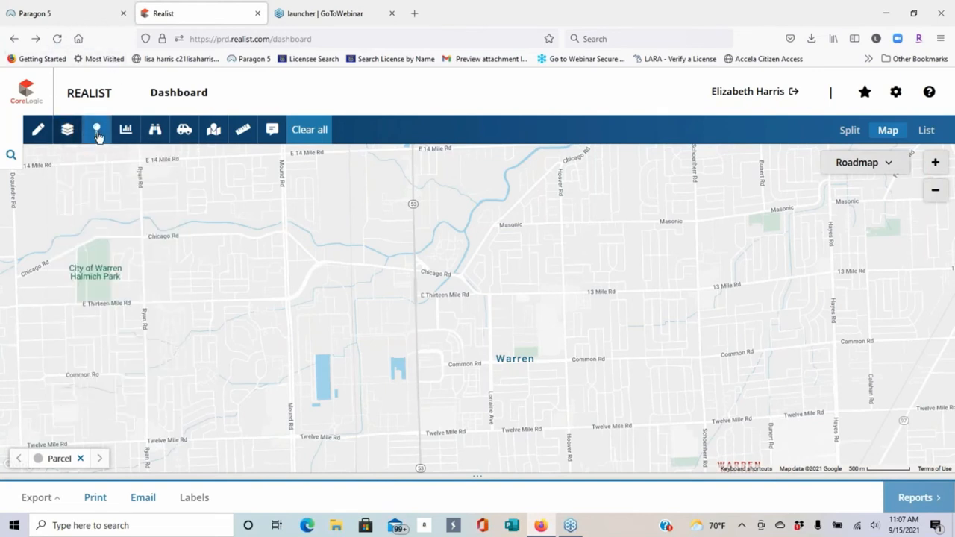
Show the Auction, Bank Owned/REO, Short Sales and Bank/REO Sales distressed property layers on the map
{"action": "left_click", "coordinate": [97, 132]}
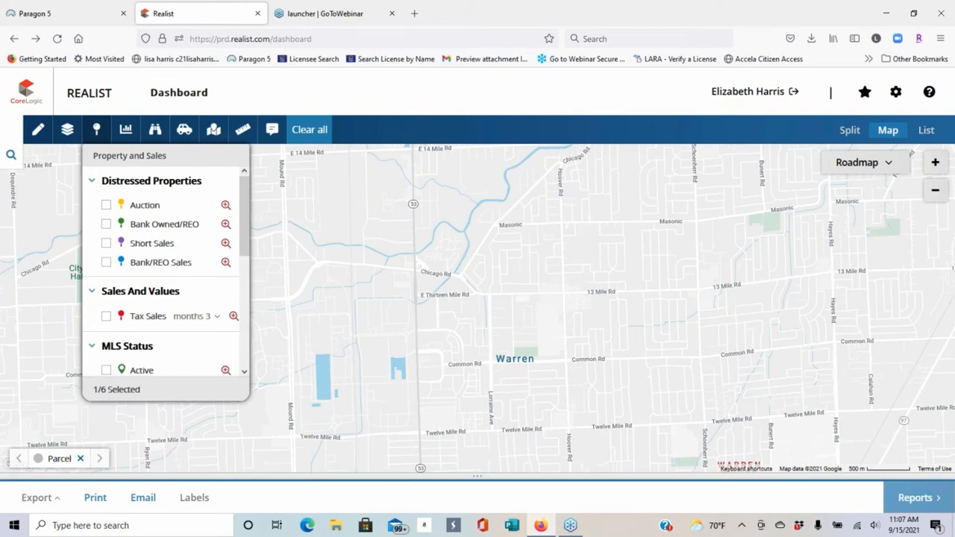
{"action": "left_click", "coordinate": [107, 225]}
{"action": "left_click", "coordinate": [107, 244]}
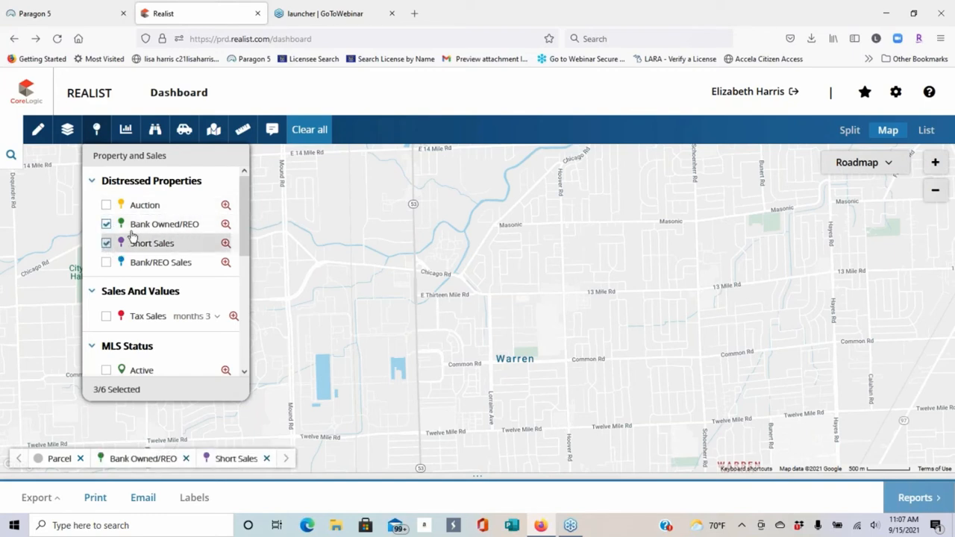
{"action": "left_click", "coordinate": [106, 206]}
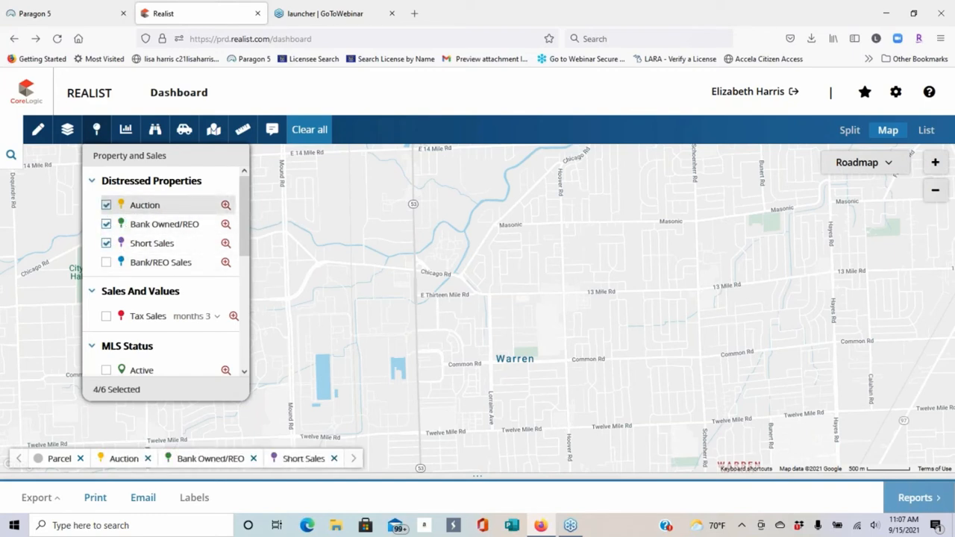
{"action": "left_click", "coordinate": [106, 263]}
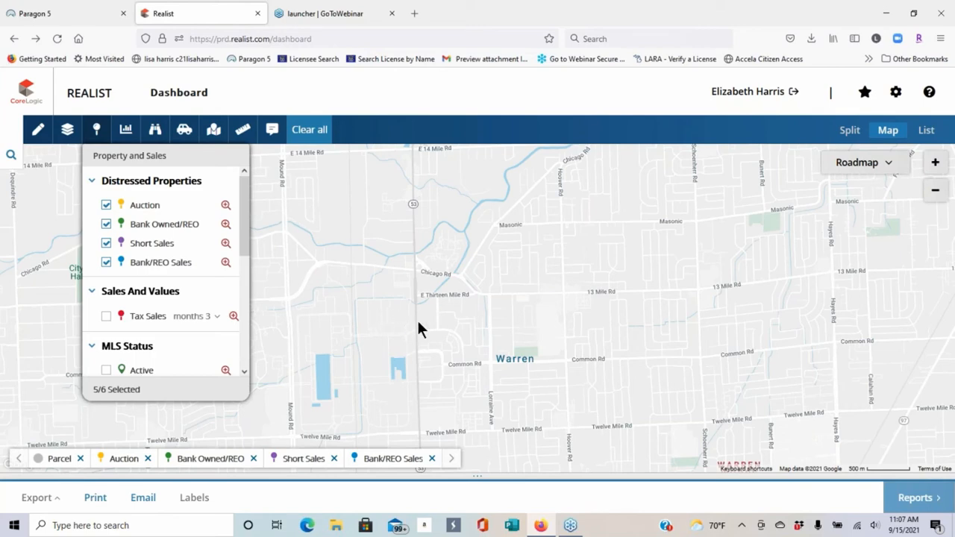
{"action": "left_click", "coordinate": [580, 318]}
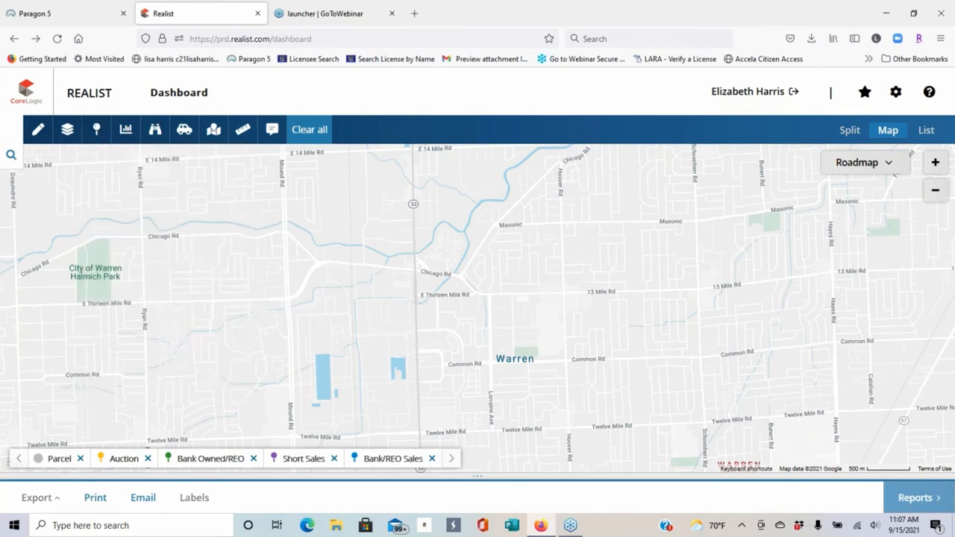
Pan and zoom the map north toward 16 Mile Rd to view the distressed property markers
{"action": "left_click_drag", "start_coordinate": [463, 310], "coordinate": [718, 308]}
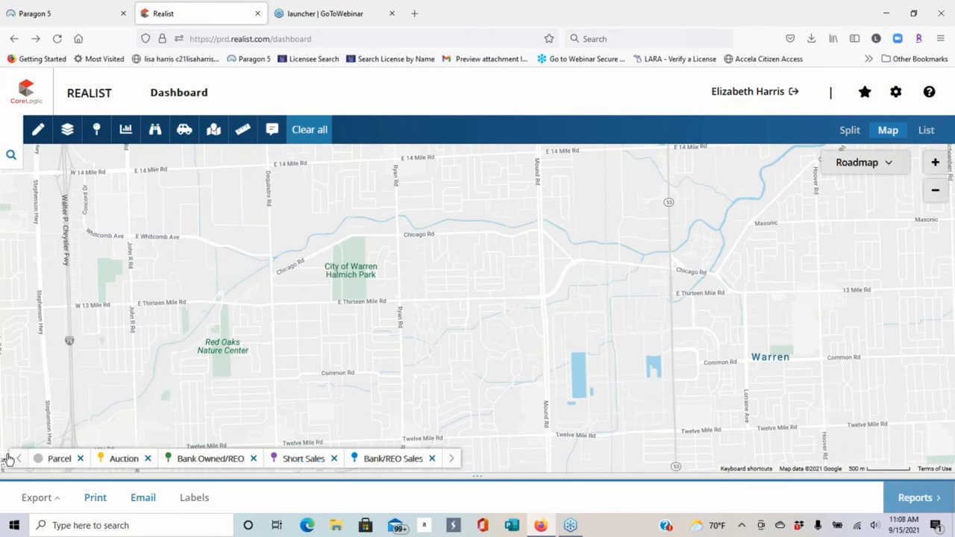
{"action": "left_click", "coordinate": [936, 192]}
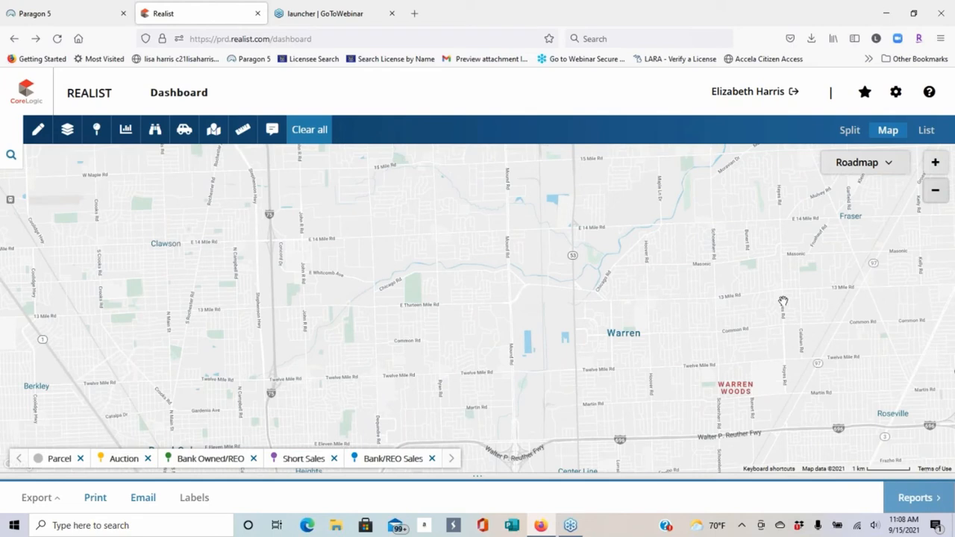
{"action": "left_click", "coordinate": [935, 164]}
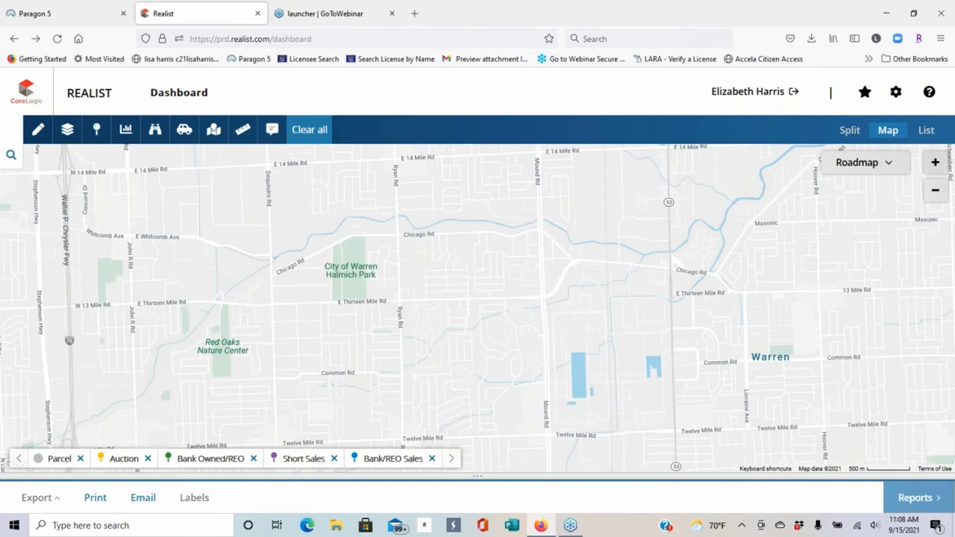
{"action": "left_click_drag", "start_coordinate": [570, 168], "coordinate": [557, 284]}
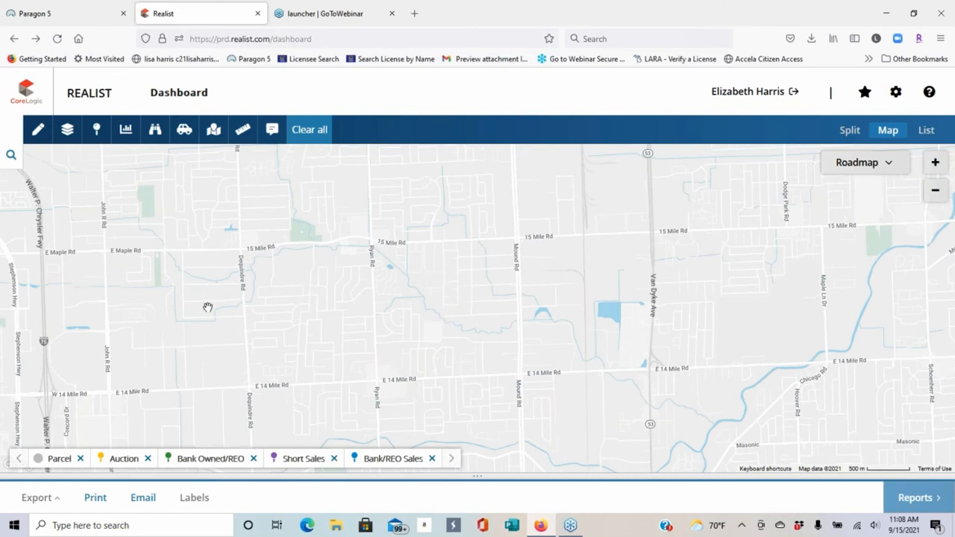
{"action": "left_click_drag", "start_coordinate": [631, 220], "coordinate": [472, 455]}
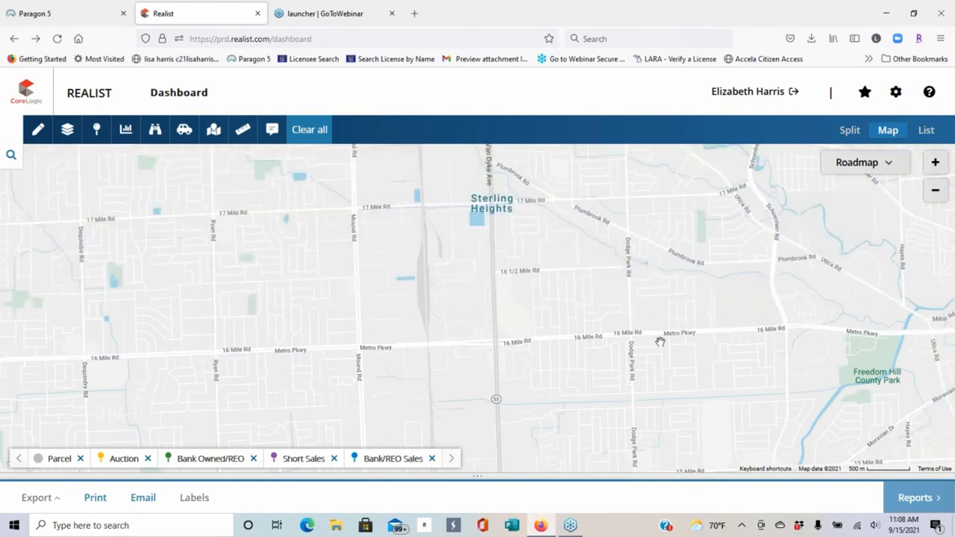
{"action": "left_click", "coordinate": [936, 162]}
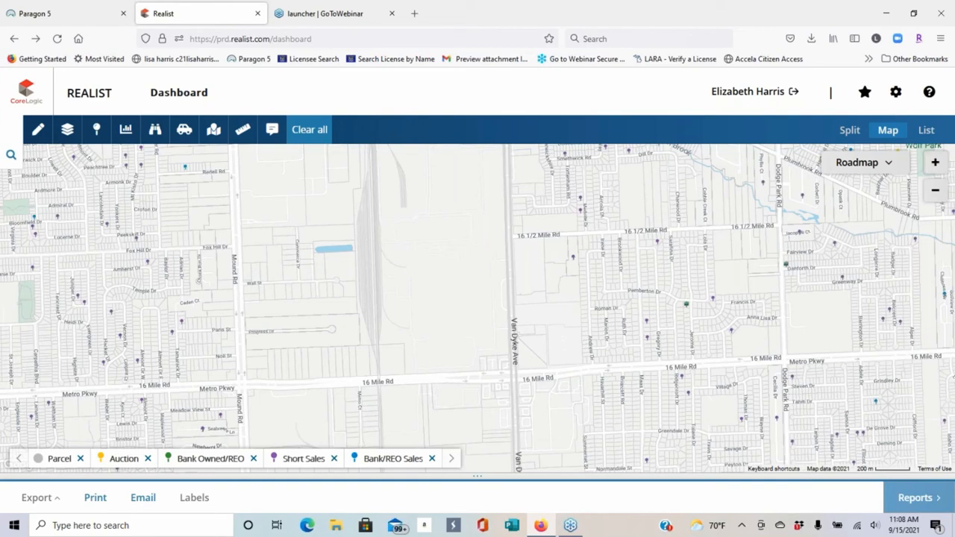
{"action": "left_click_drag", "start_coordinate": [412, 260], "coordinate": [554, 258]}
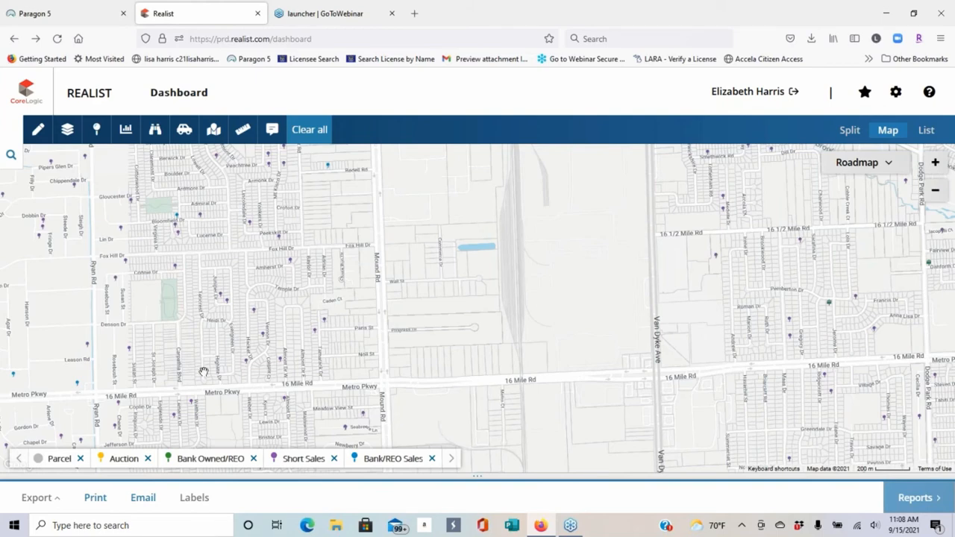
Zoom into the map and open the details popup of the short-sale property on Vernon Dr, then close it
{"action": "left_click_drag", "start_coordinate": [239, 358], "coordinate": [328, 336]}
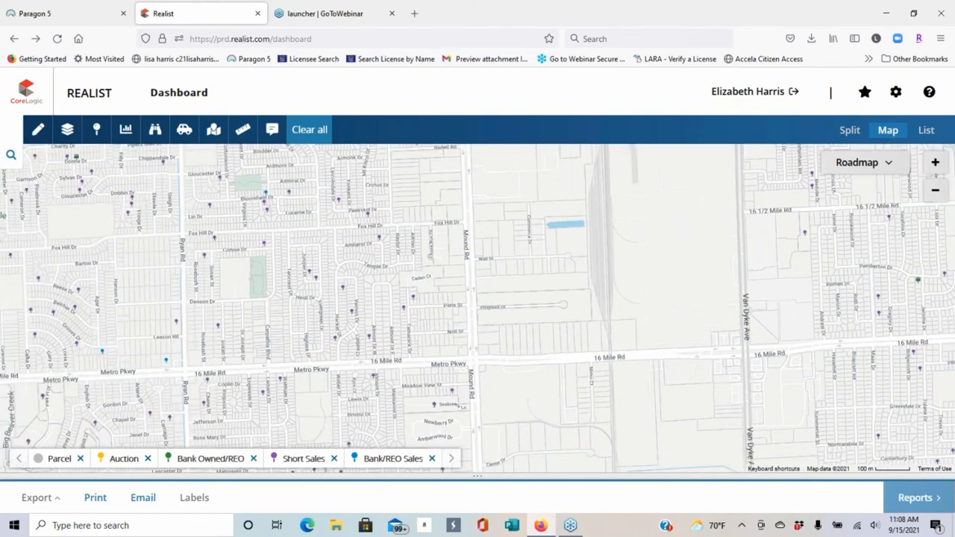
{"action": "scroll", "coordinate": [291, 313], "scroll_direction": "up", "scroll_amount": 2}
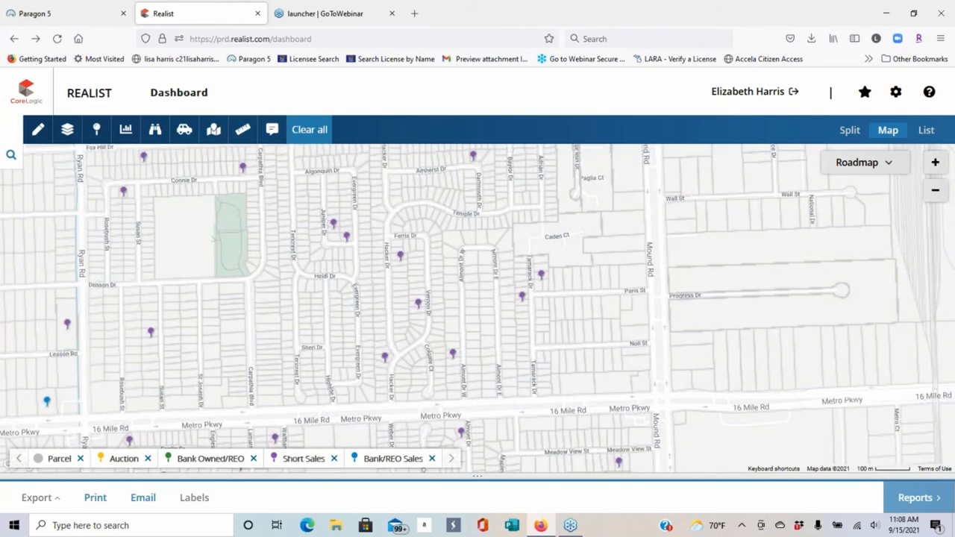
{"action": "left_click", "coordinate": [935, 163]}
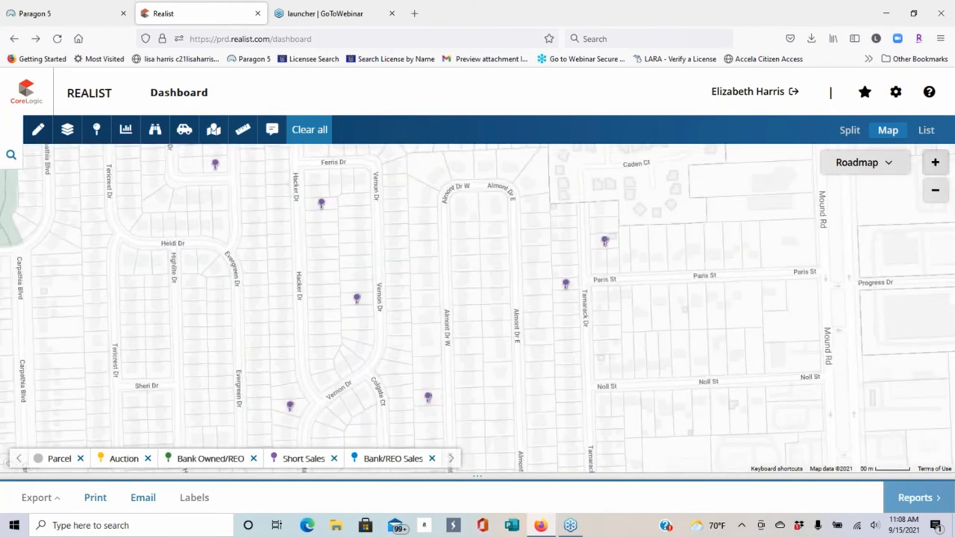
{"action": "left_click", "coordinate": [358, 300]}
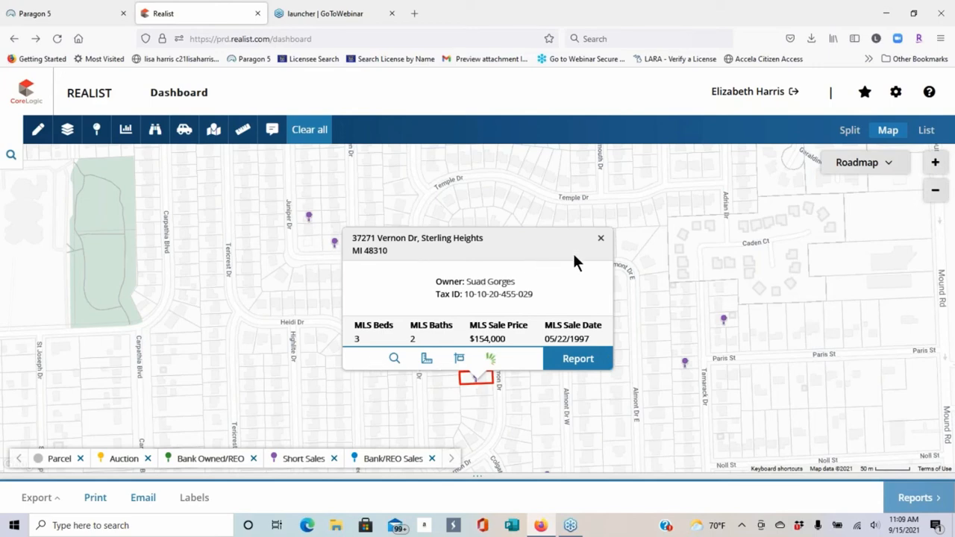
{"action": "left_click", "coordinate": [601, 238]}
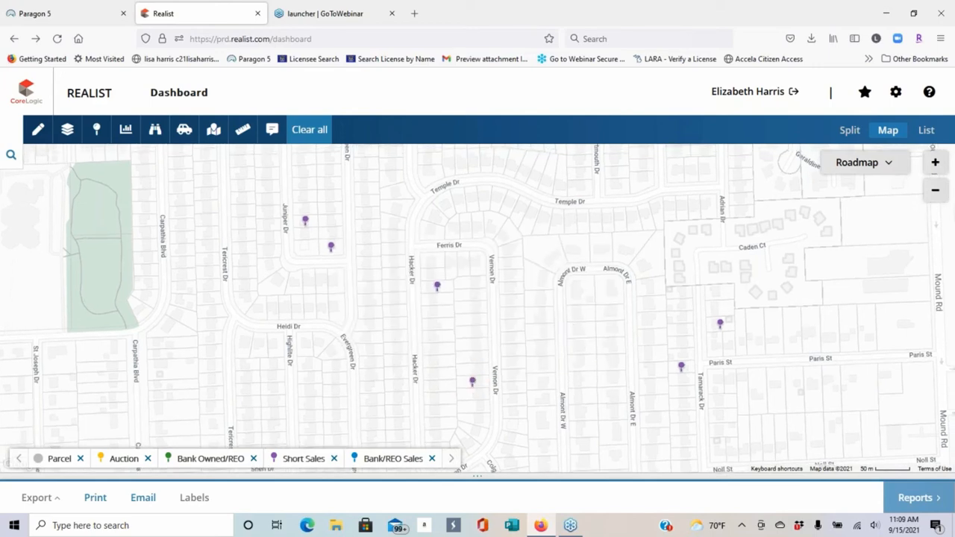
{"action": "left_click_drag", "start_coordinate": [359, 414], "coordinate": [21, 193]}
{"action": "scroll", "coordinate": [554, 281], "scroll_direction": "down", "scroll_amount": 1}
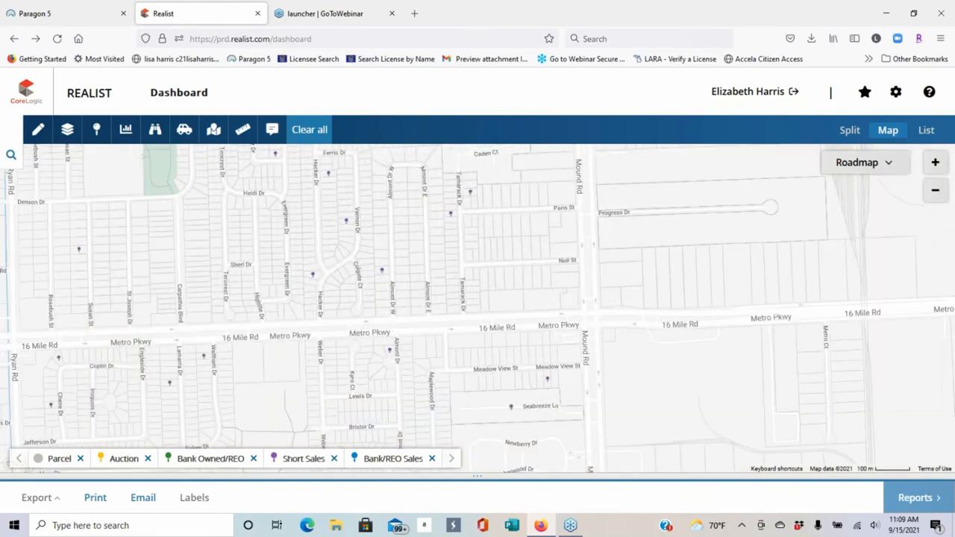
{"action": "left_click_drag", "start_coordinate": [556, 163], "coordinate": [463, 424]}
{"action": "left_click_drag", "start_coordinate": [612, 418], "coordinate": [299, 302]}
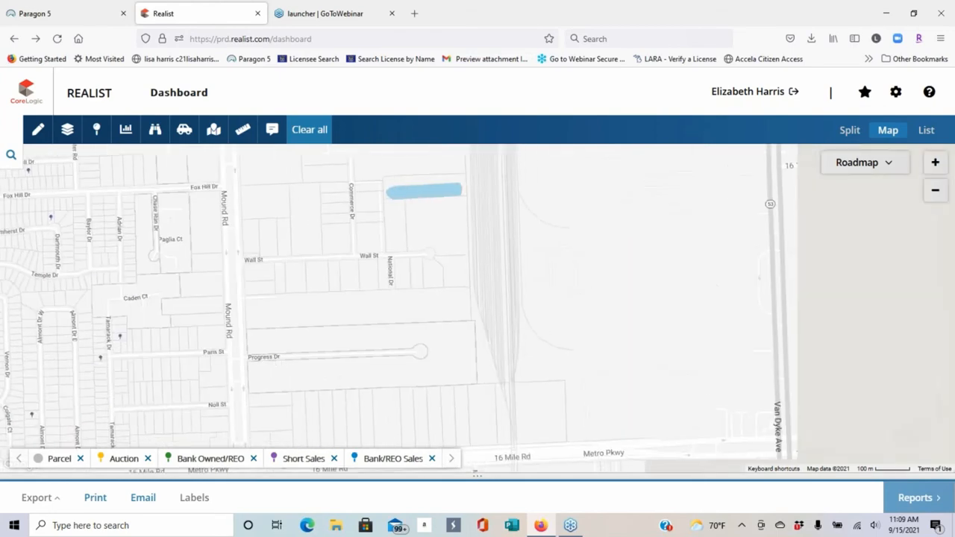
{"action": "left_click_drag", "start_coordinate": [303, 398], "coordinate": [508, 153]}
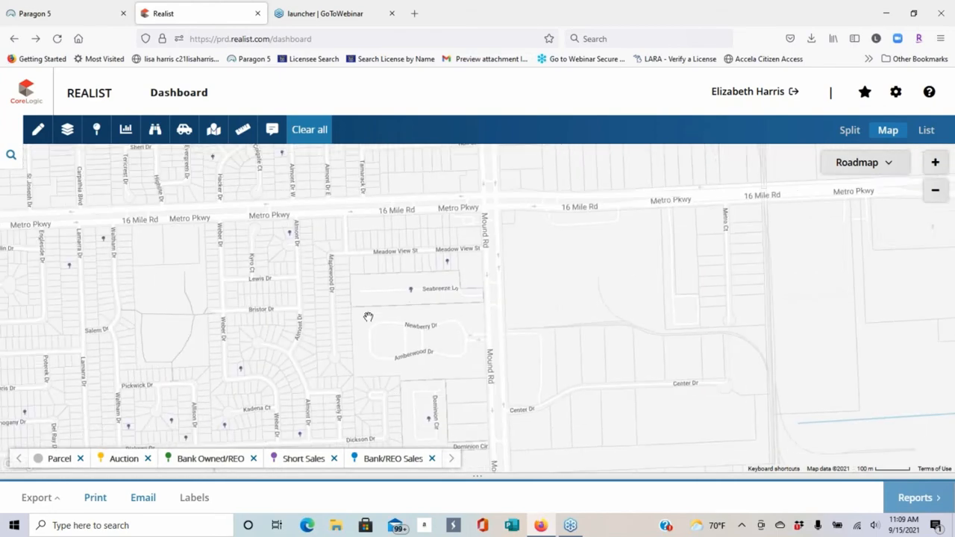
{"action": "left_click_drag", "start_coordinate": [267, 352], "coordinate": [506, 251]}
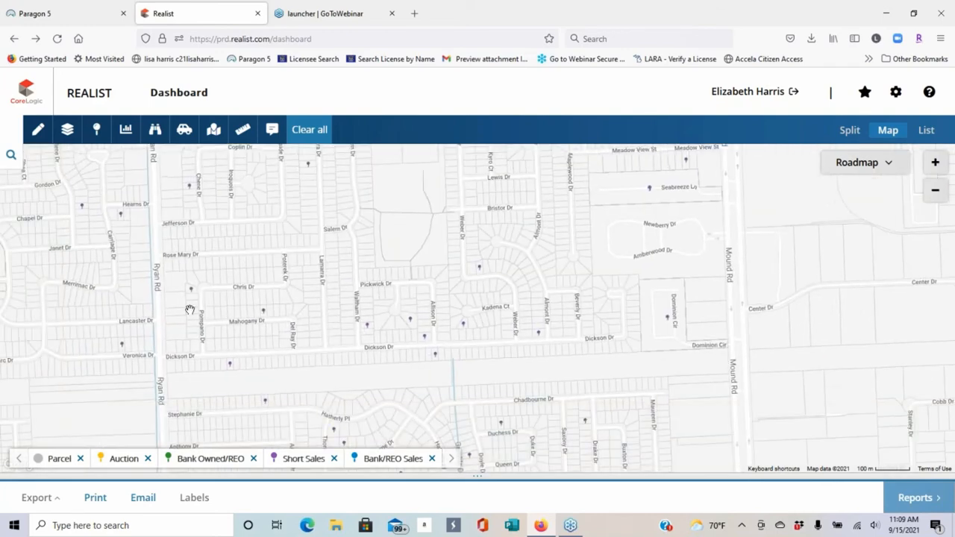
{"action": "left_click_drag", "start_coordinate": [191, 310], "coordinate": [486, 331]}
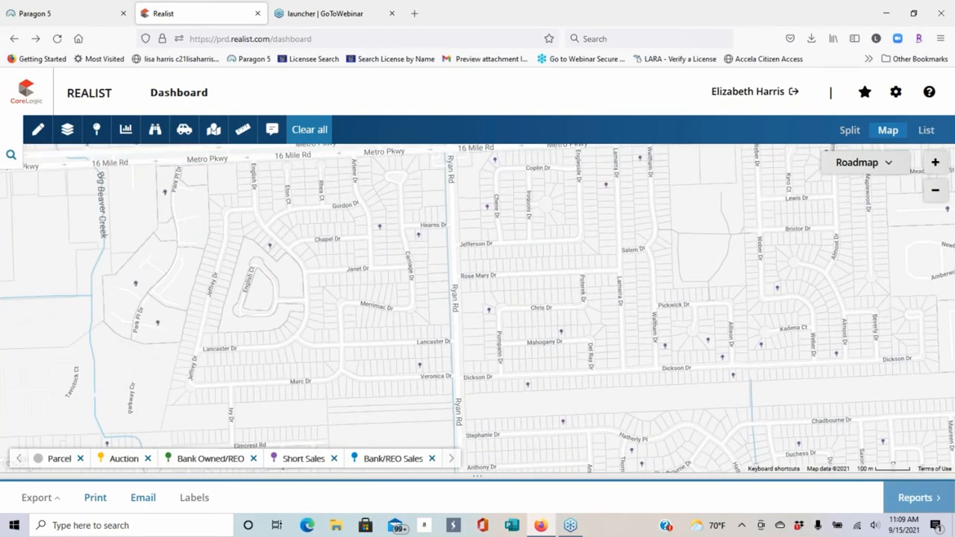
{"action": "left_click_drag", "start_coordinate": [298, 329], "coordinate": [530, 287]}
{"action": "left_click_drag", "start_coordinate": [447, 336], "coordinate": [598, 209]}
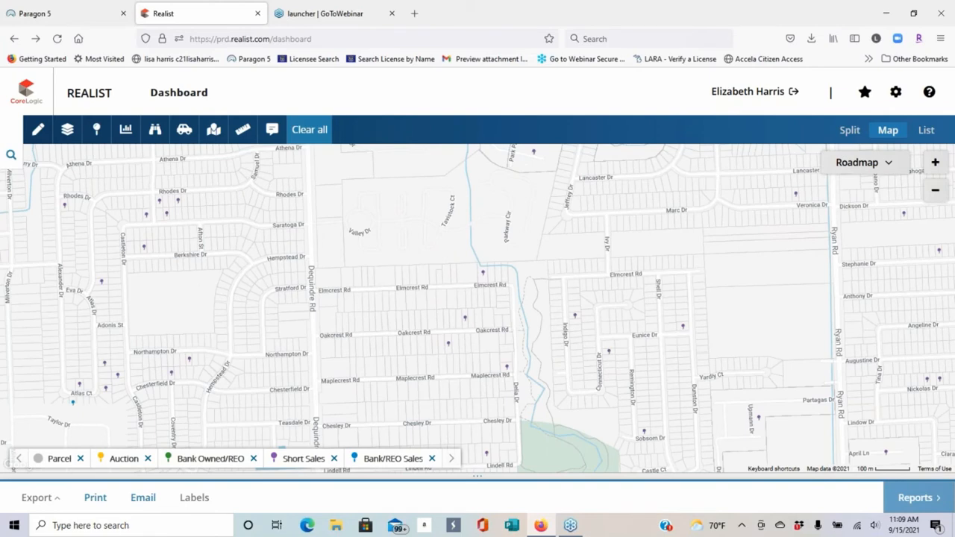
{"action": "left_click_drag", "start_coordinate": [358, 165], "coordinate": [403, 383]}
{"action": "left_click_drag", "start_coordinate": [374, 224], "coordinate": [399, 382]}
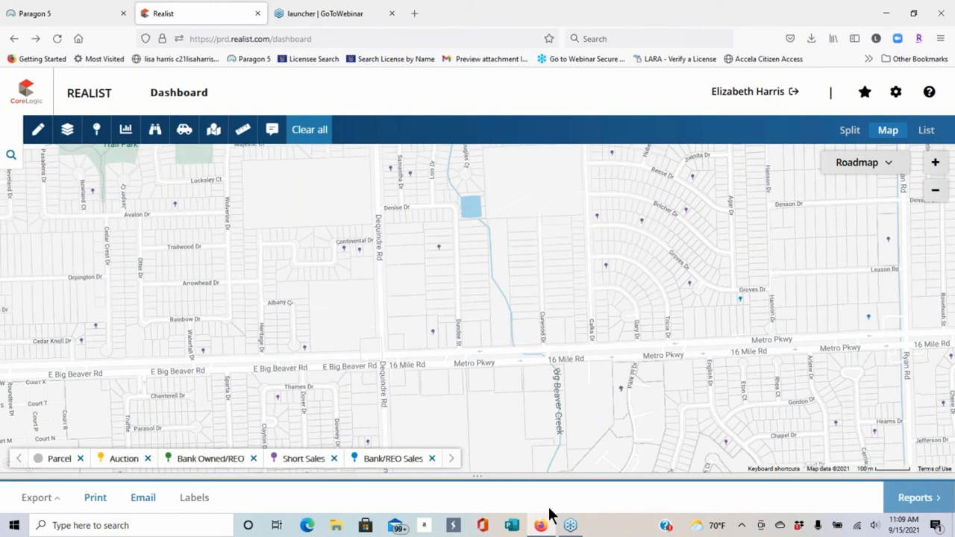
{"action": "left_click", "coordinate": [436, 334]}
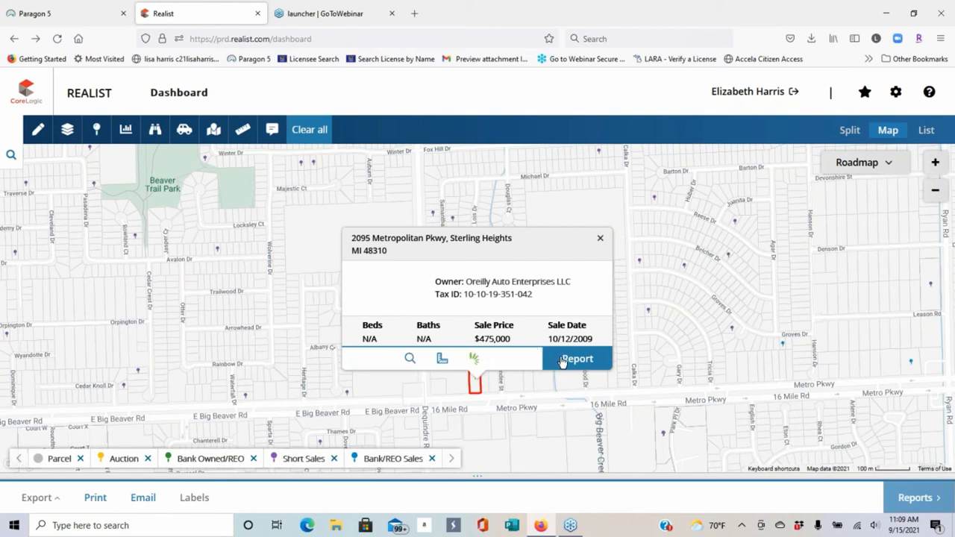
{"action": "left_click", "coordinate": [601, 240]}
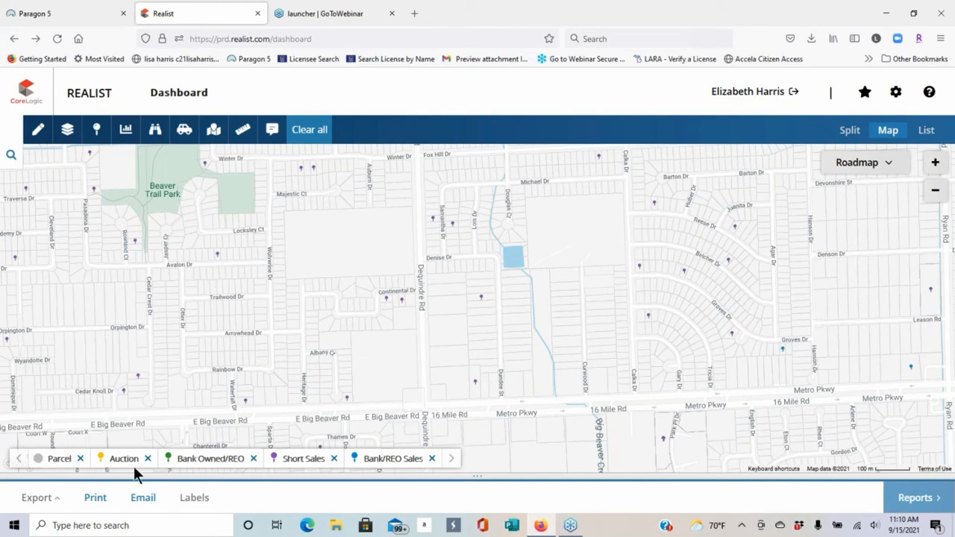
Expand the search bar, search for properties with Property City waterford, and close the maximum results dialog
{"action": "left_click", "coordinate": [11, 159]}
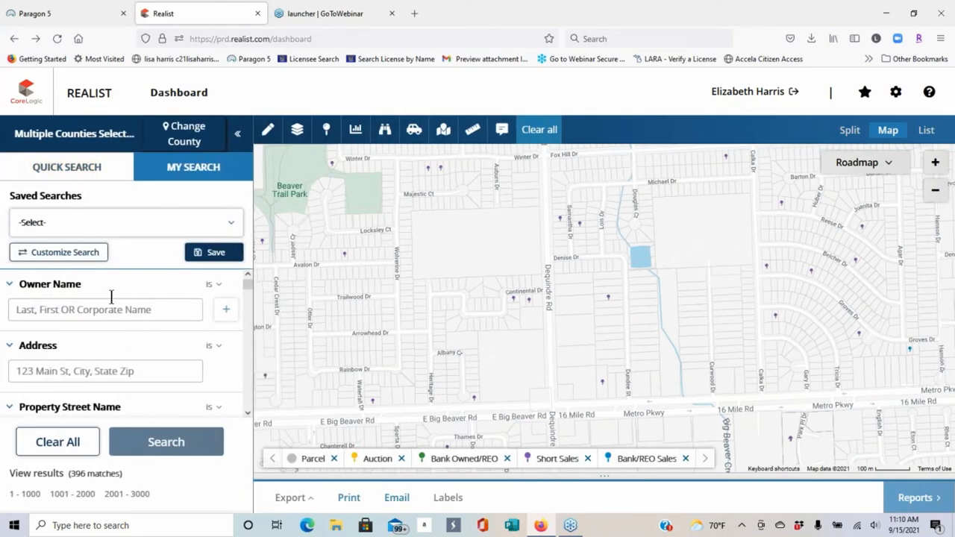
{"action": "scroll", "coordinate": [162, 320], "scroll_direction": "down", "scroll_amount": 2}
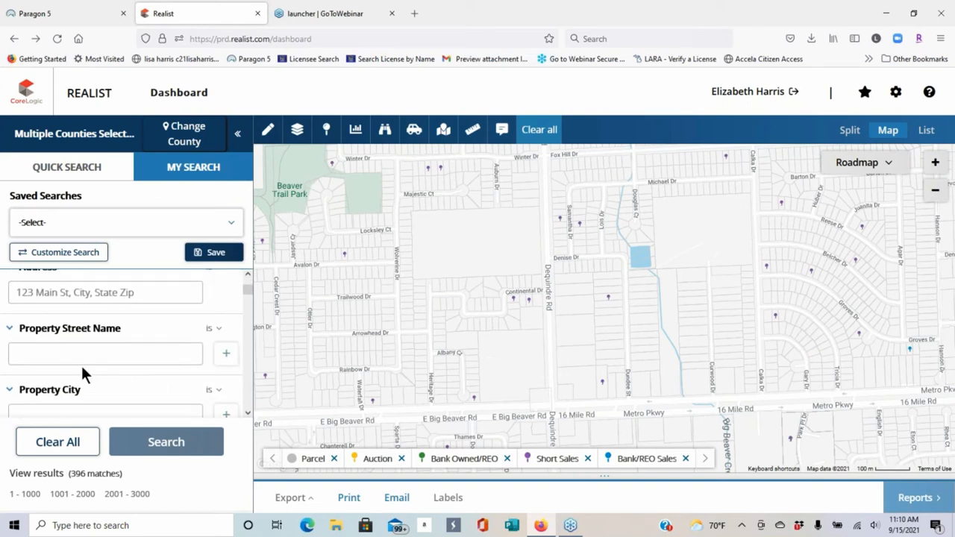
{"action": "scroll", "coordinate": [82, 374], "scroll_direction": "down", "scroll_amount": 2}
{"action": "scroll", "coordinate": [75, 351], "scroll_direction": "up", "scroll_amount": 1}
{"action": "left_click", "coordinate": [65, 337]}
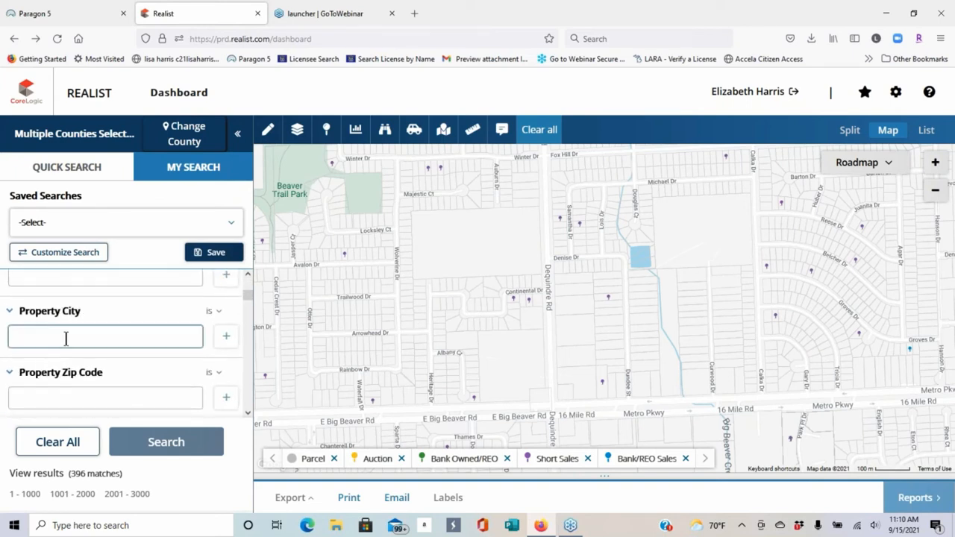
{"action": "type", "text": "waterford"}
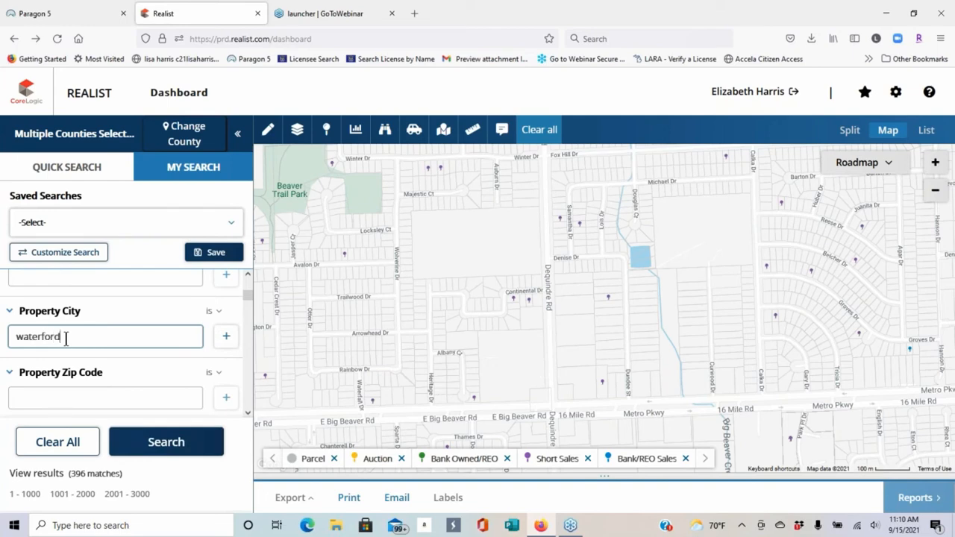
{"action": "left_click", "coordinate": [208, 443]}
{"action": "left_click", "coordinate": [196, 446]}
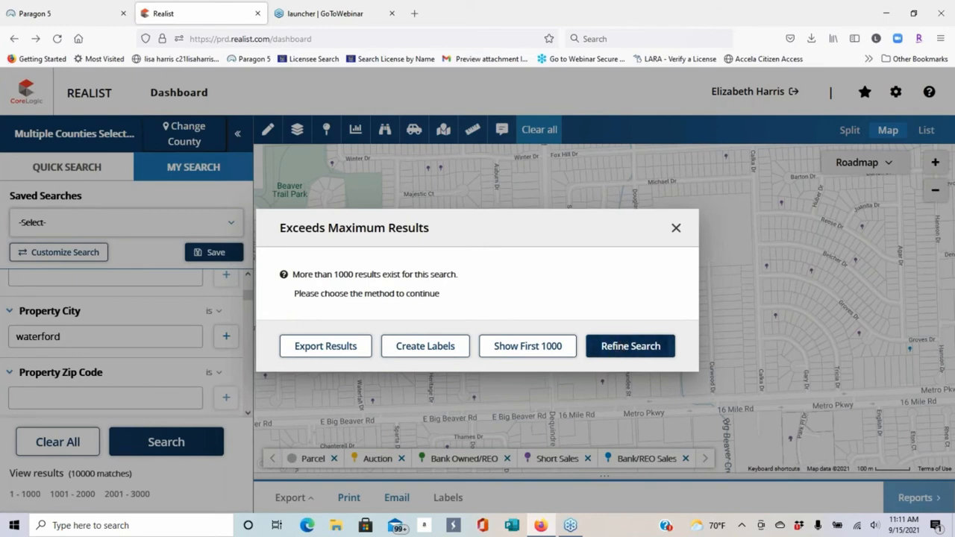
{"action": "left_click", "coordinate": [676, 229]}
Scroll through the available search criteria fields, including the Distressed Sales options
{"action": "scroll", "coordinate": [45, 302], "scroll_direction": "up", "scroll_amount": 3}
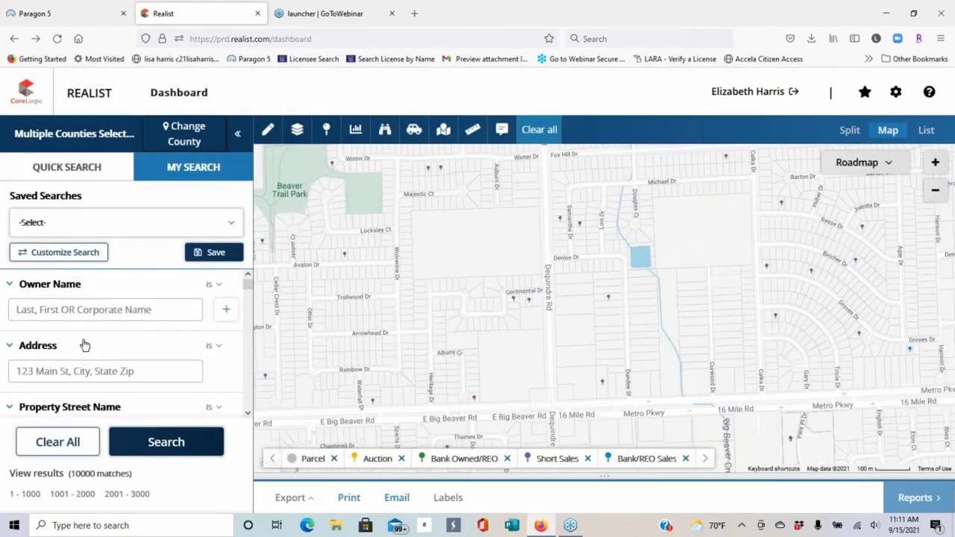
{"action": "scroll", "coordinate": [116, 313], "scroll_direction": "down", "scroll_amount": 15}
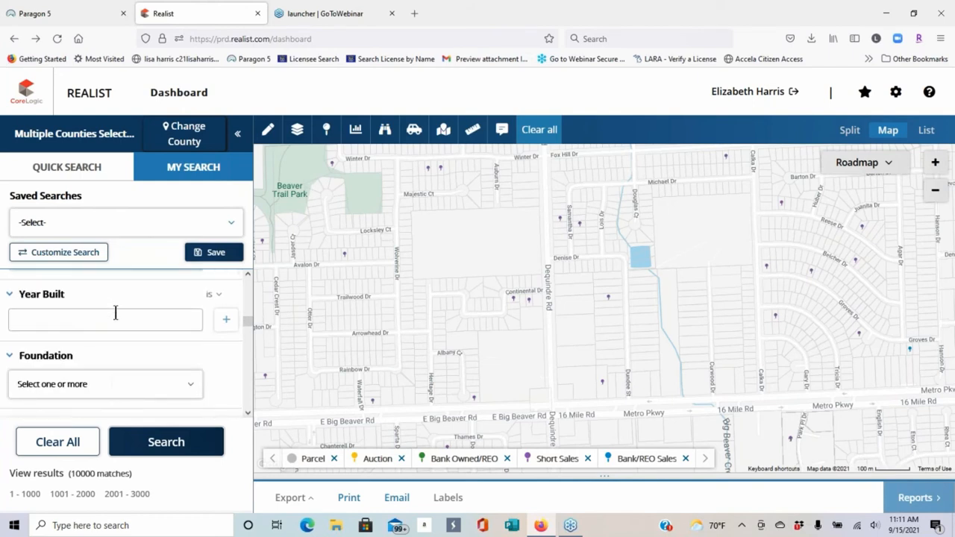
{"action": "scroll", "coordinate": [129, 349], "scroll_direction": "down", "scroll_amount": 15}
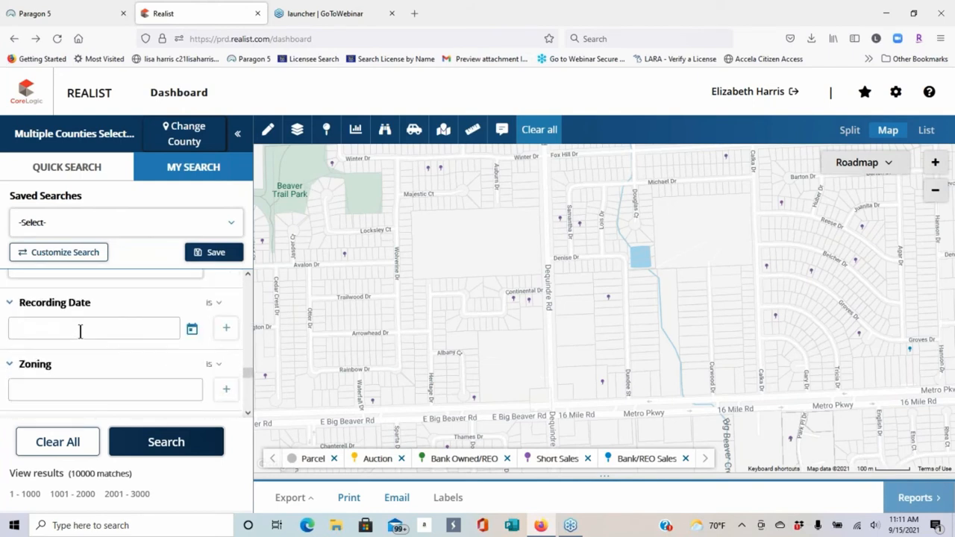
{"action": "scroll", "coordinate": [14, 341], "scroll_direction": "down", "scroll_amount": 2}
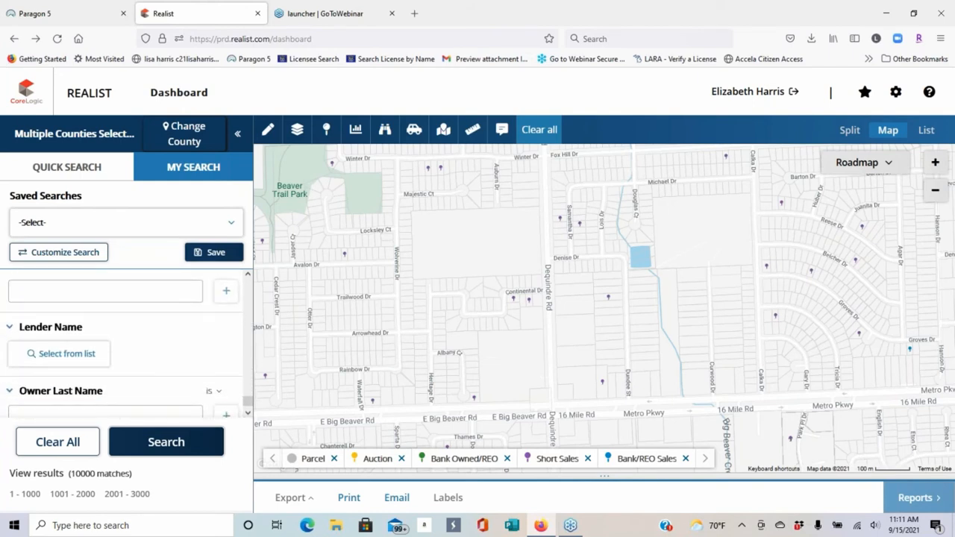
{"action": "scroll", "coordinate": [13, 341], "scroll_direction": "up", "scroll_amount": 2}
{"action": "scroll", "coordinate": [13, 341], "scroll_direction": "down", "scroll_amount": 2}
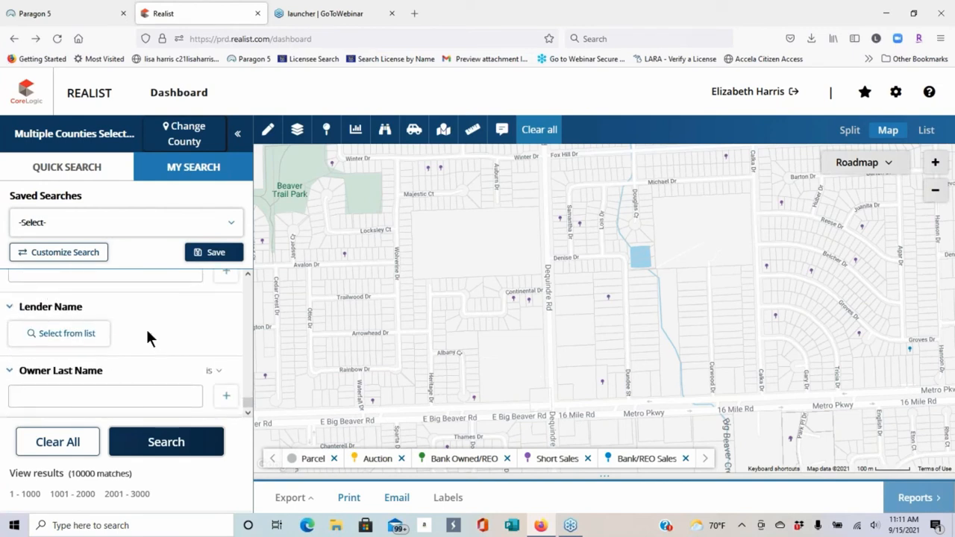
{"action": "scroll", "coordinate": [145, 328], "scroll_direction": "up", "scroll_amount": 2}
{"action": "scroll", "coordinate": [111, 351], "scroll_direction": "up", "scroll_amount": 1}
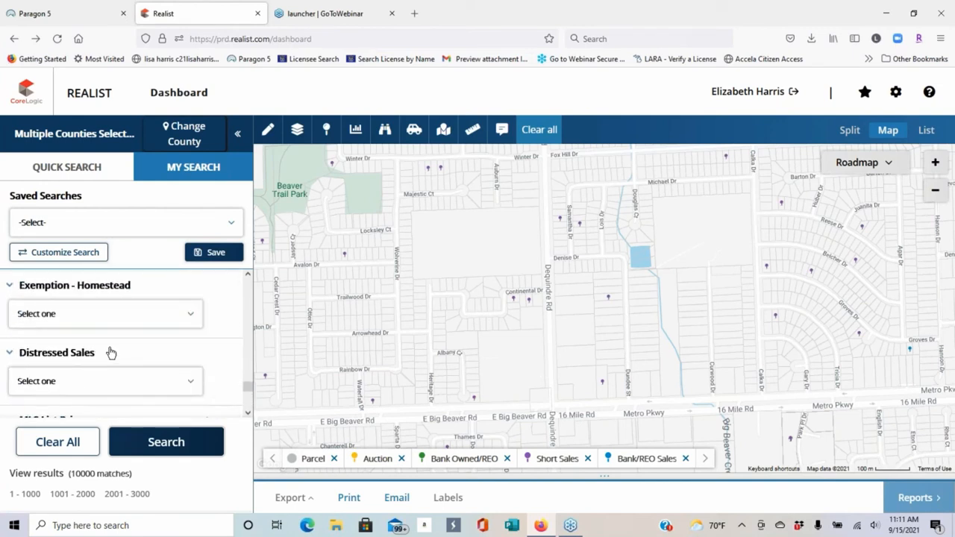
{"action": "scroll", "coordinate": [181, 326], "scroll_direction": "down", "scroll_amount": 1}
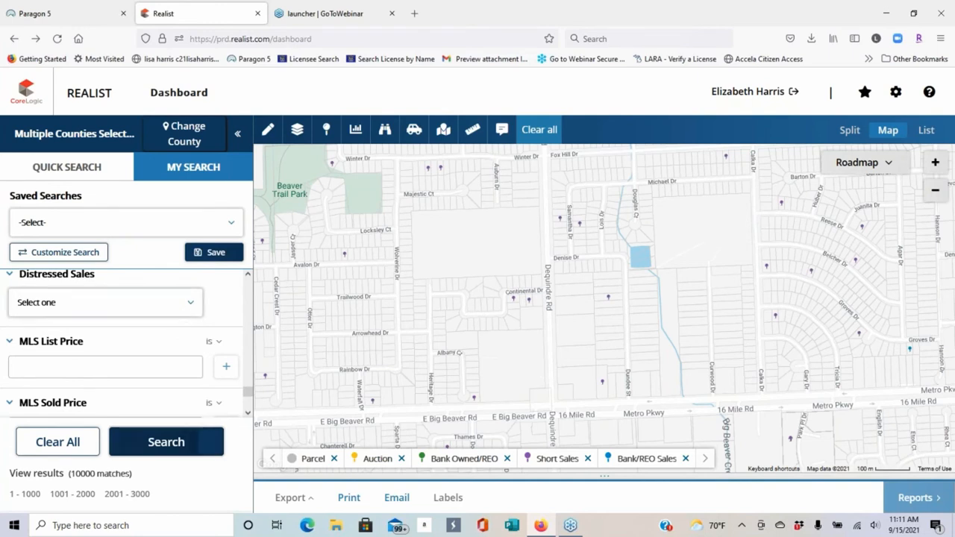
{"action": "left_click", "coordinate": [180, 309]}
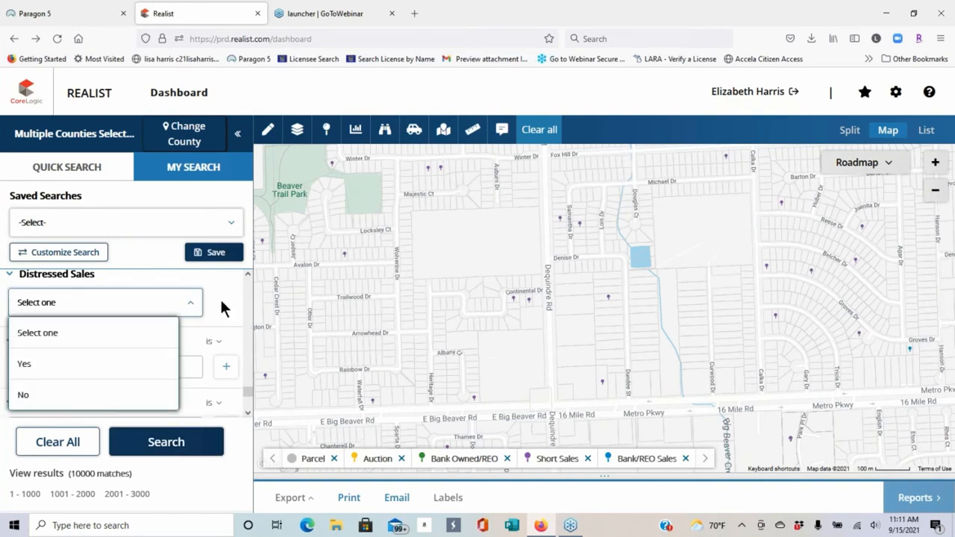
{"action": "scroll", "coordinate": [136, 322], "scroll_direction": "up", "scroll_amount": 3}
{"action": "scroll", "coordinate": [122, 336], "scroll_direction": "up", "scroll_amount": 6}
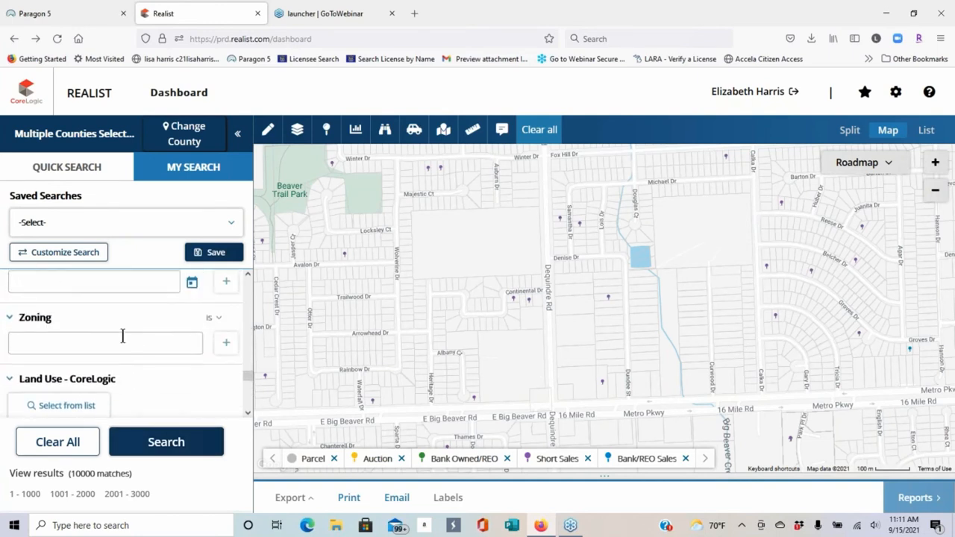
{"action": "scroll", "coordinate": [109, 331], "scroll_direction": "down", "scroll_amount": 3}
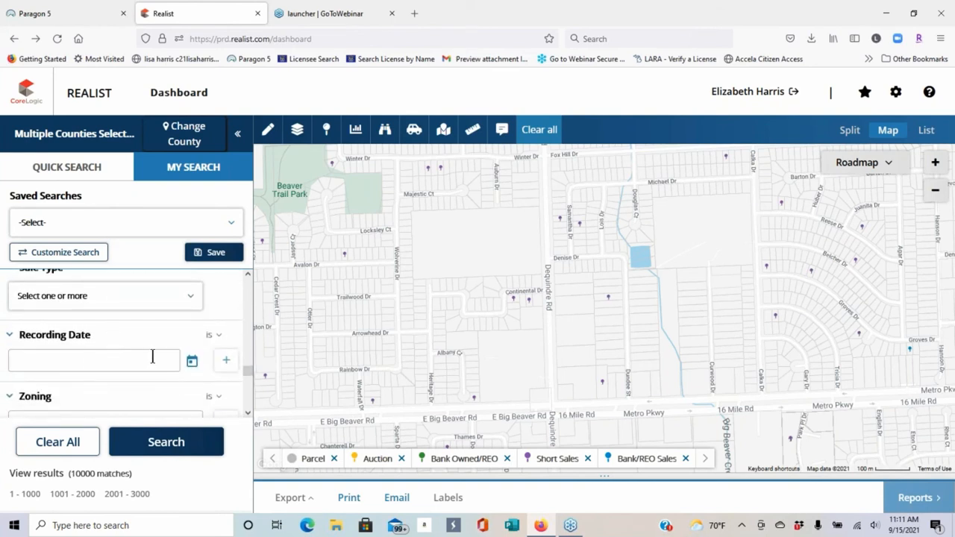
Set the Recording Date criterion to 11/01/2020 using the calendar and run the search
{"action": "left_click", "coordinate": [192, 361]}
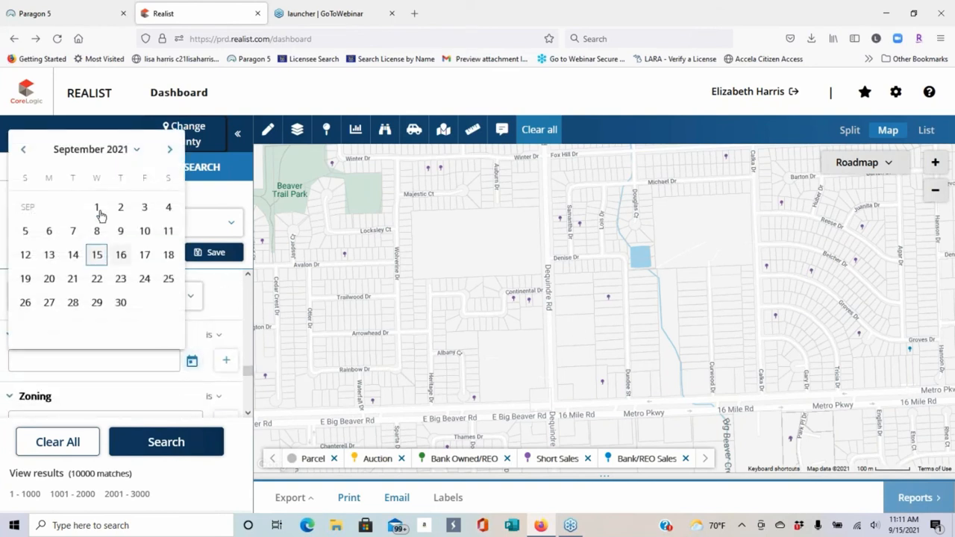
{"action": "left_click", "coordinate": [23, 150]}
{"action": "double_click", "coordinate": [23, 150]}
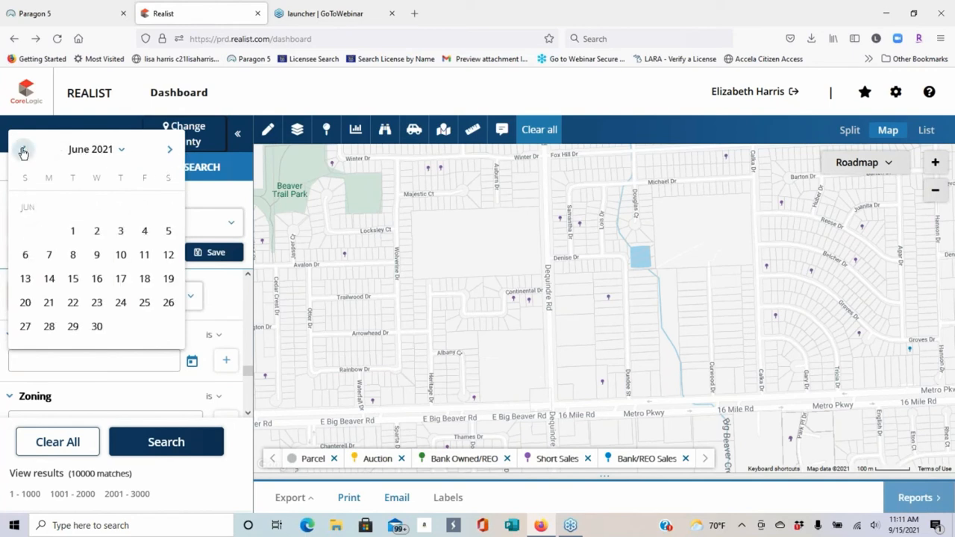
{"action": "double_click", "coordinate": [23, 150]}
{"action": "double_click", "coordinate": [23, 150]}
{"action": "double_click", "coordinate": [23, 150]}
{"action": "left_click", "coordinate": [23, 150]}
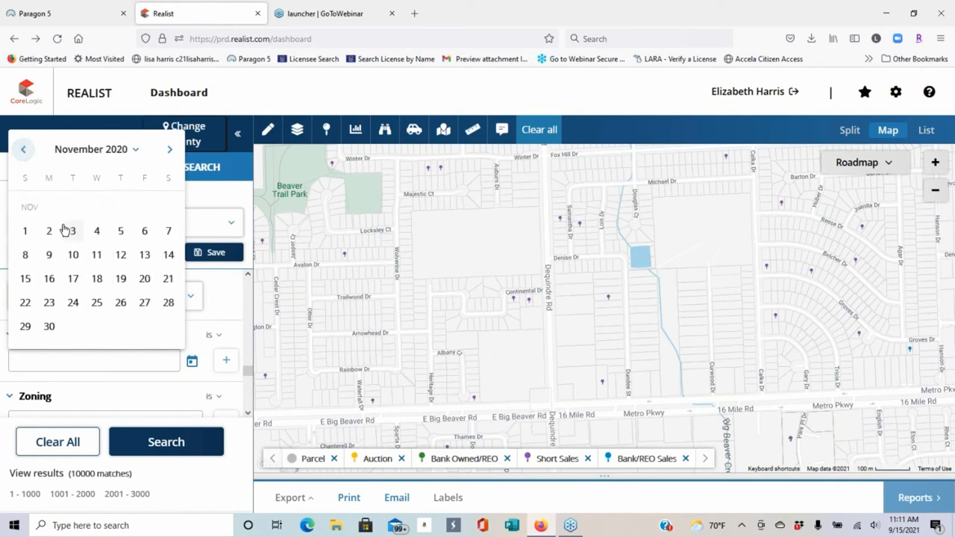
{"action": "left_click", "coordinate": [25, 231]}
{"action": "left_click", "coordinate": [154, 443]}
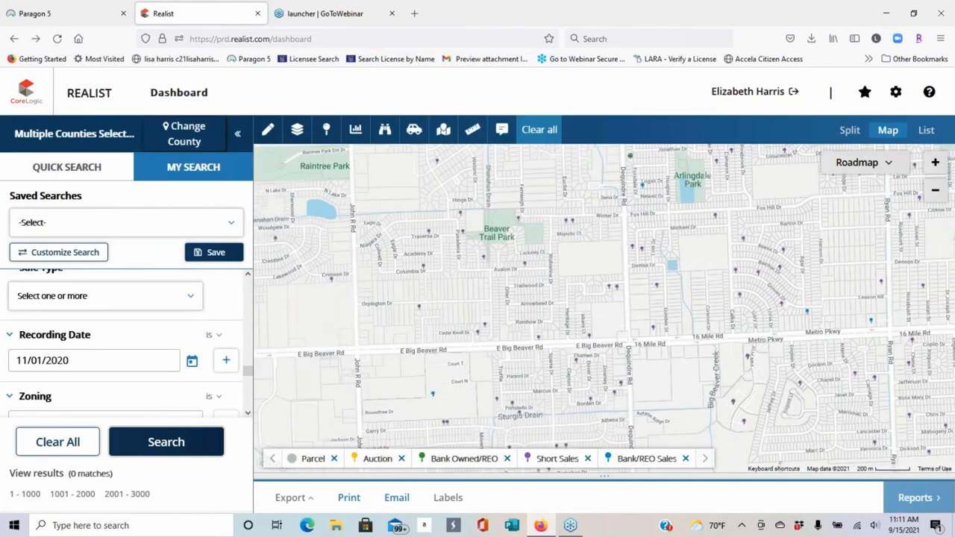
Turn on the City boundary layer on the map
{"action": "left_click", "coordinate": [784, 305]}
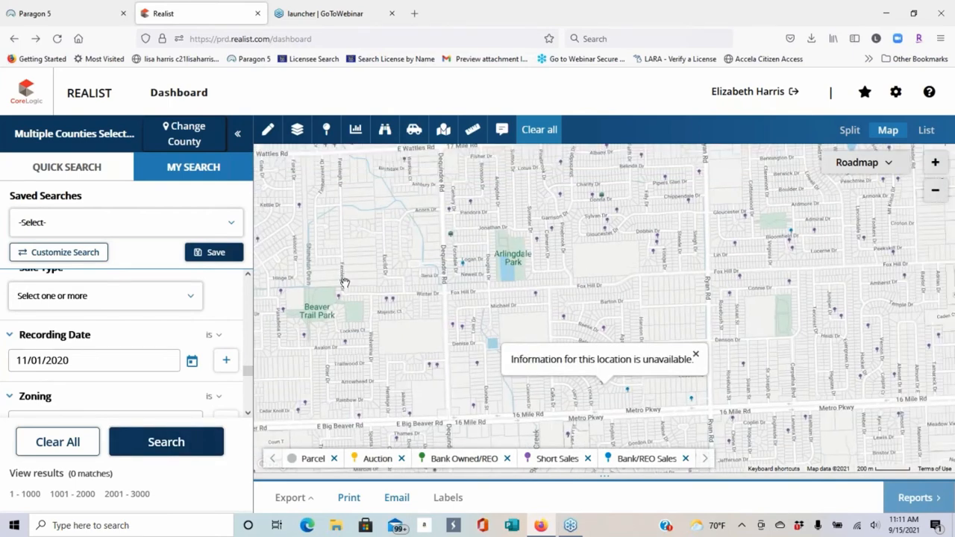
{"action": "left_click", "coordinate": [267, 129]}
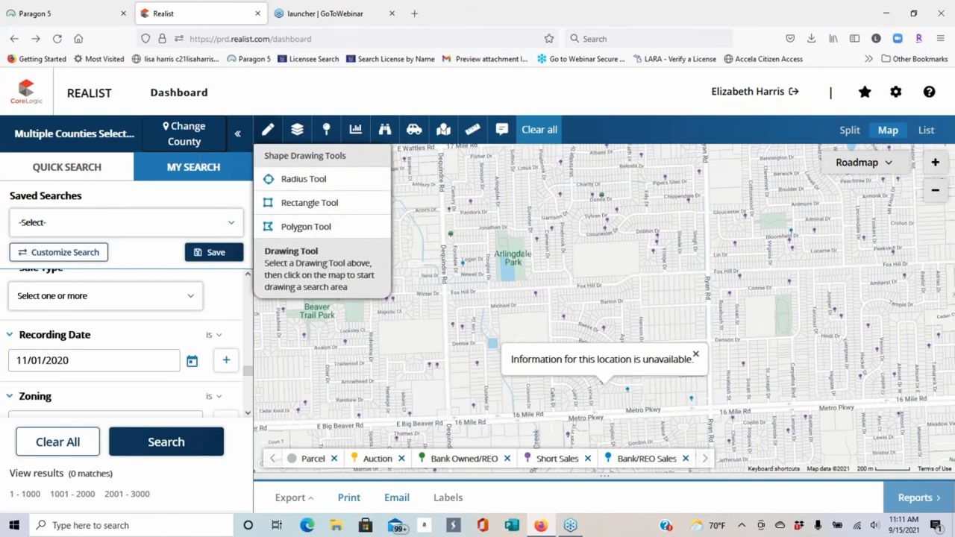
{"action": "left_click", "coordinate": [297, 129]}
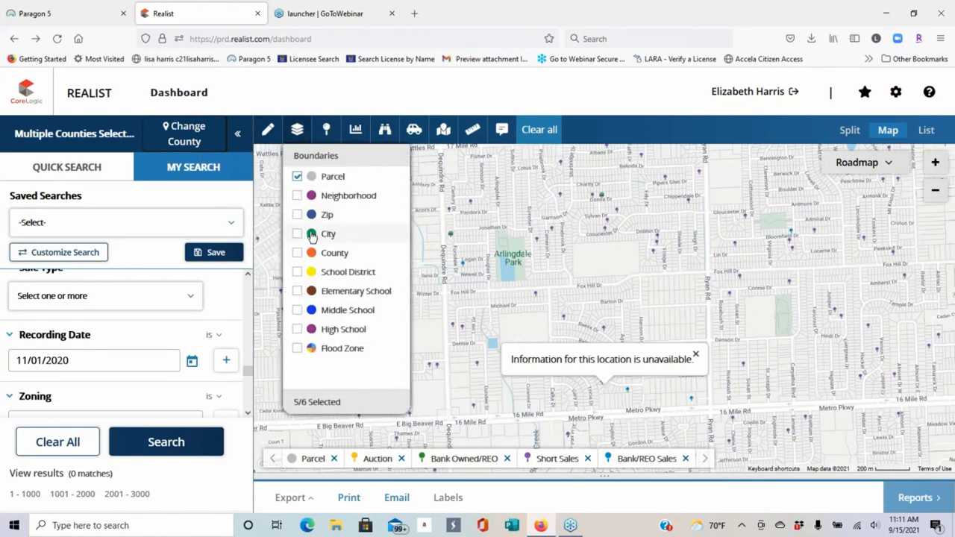
{"action": "left_click", "coordinate": [298, 233]}
{"action": "left_click", "coordinate": [298, 132]}
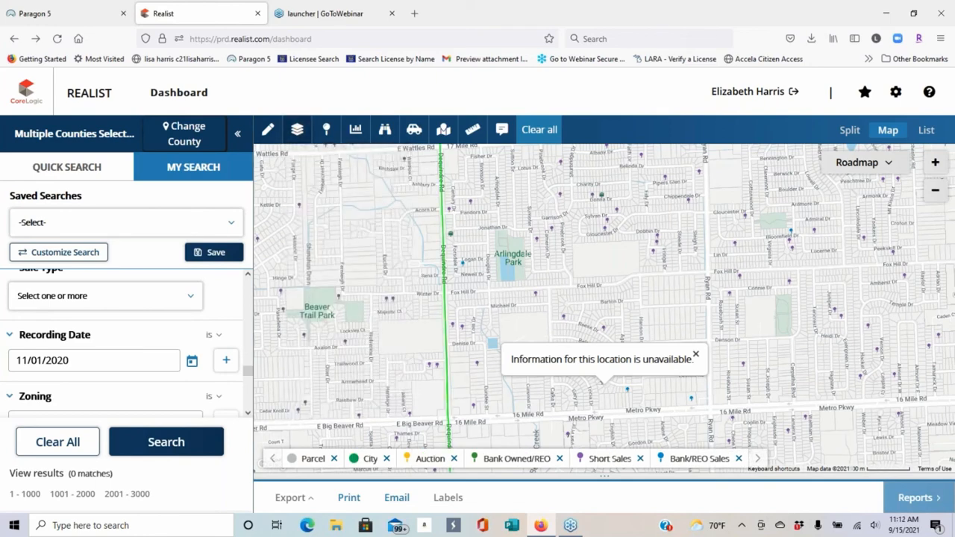
{"action": "scroll", "coordinate": [792, 302], "scroll_direction": "down", "scroll_amount": 1}
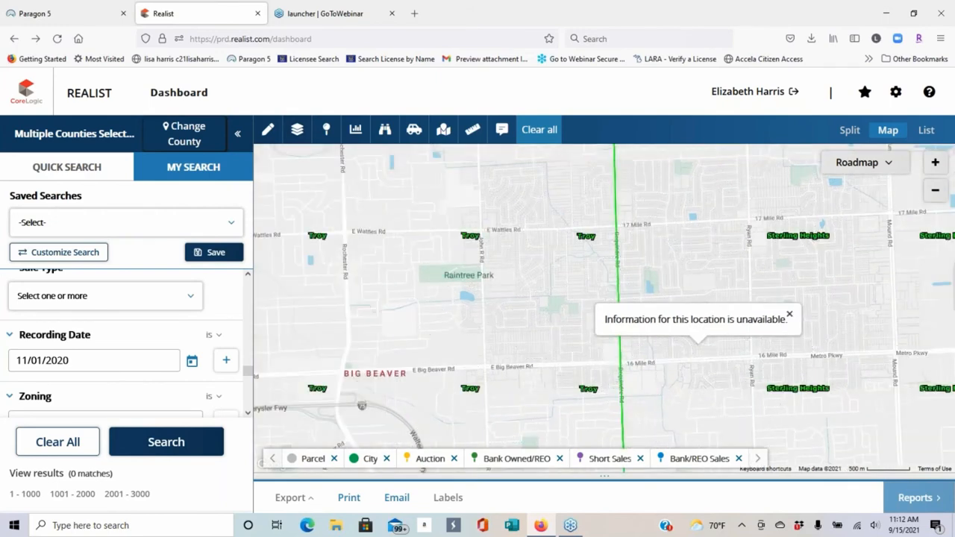
{"action": "scroll", "coordinate": [680, 254], "scroll_direction": "down", "scroll_amount": 1}
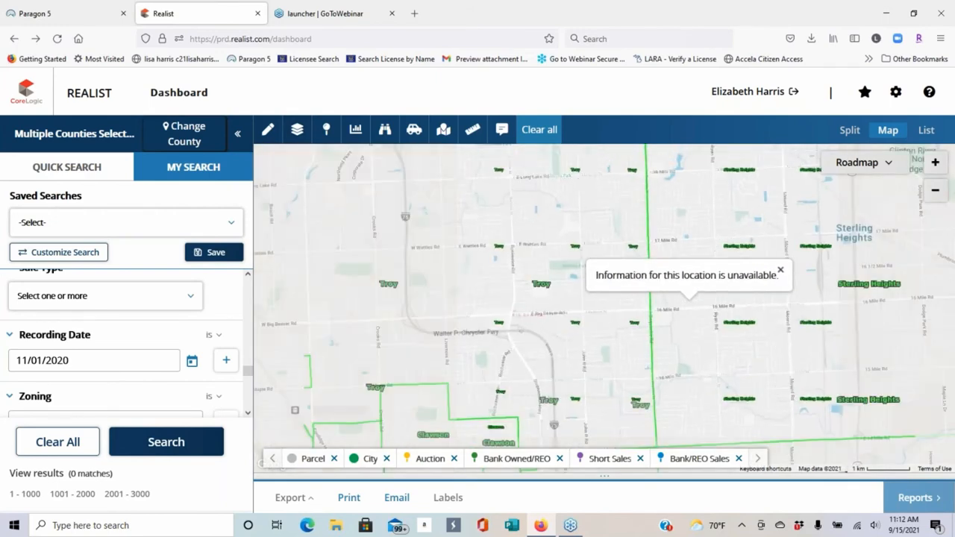
{"action": "left_click_drag", "start_coordinate": [398, 387], "coordinate": [457, 268]}
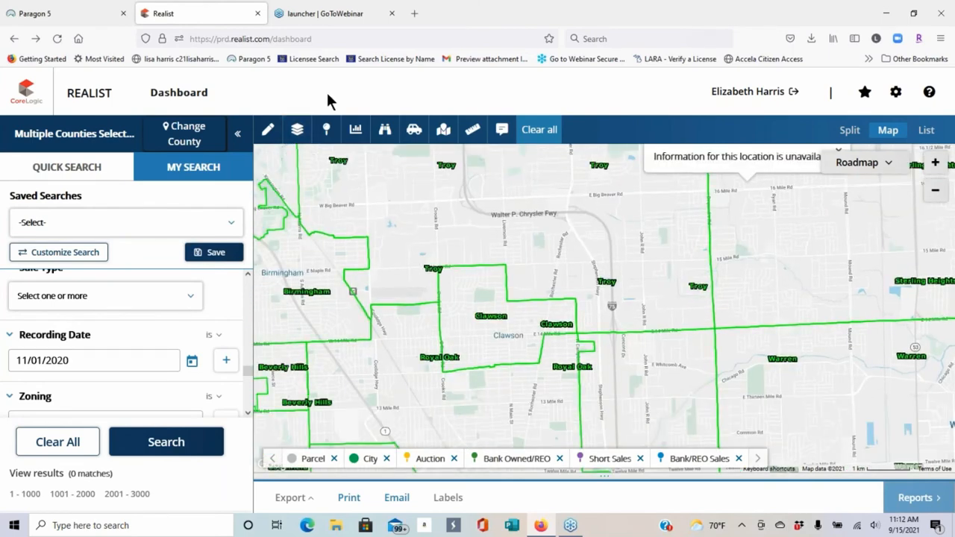
Draw a polygon search area with the Polygon tool tracing the Clawson city boundary
{"action": "left_click", "coordinate": [268, 131]}
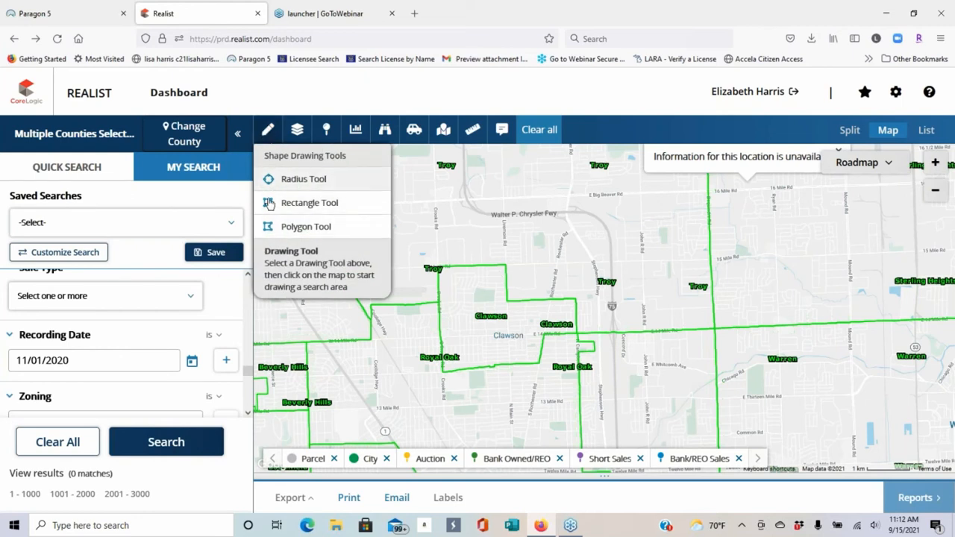
{"action": "left_click", "coordinate": [271, 226]}
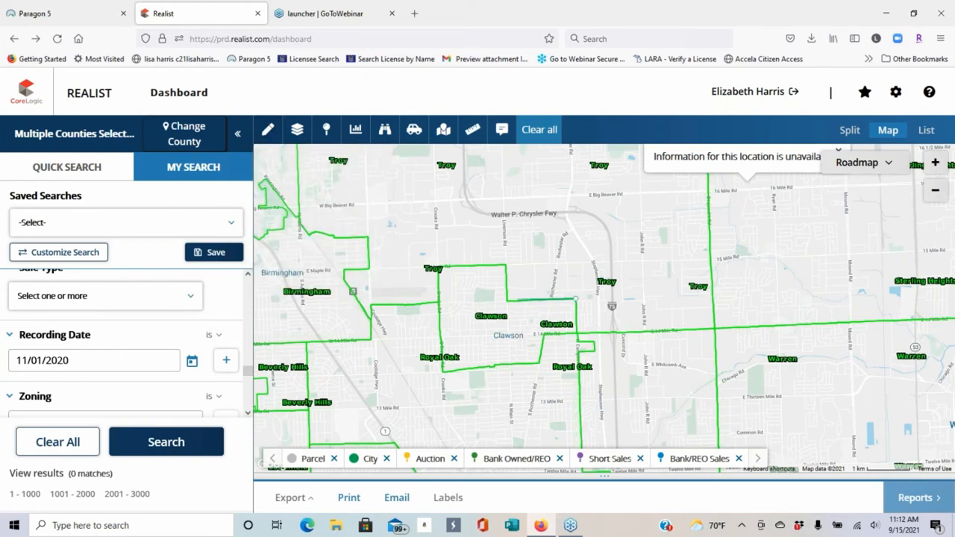
{"action": "left_click", "coordinate": [509, 301]}
{"action": "left_click", "coordinate": [505, 262]}
{"action": "left_click", "coordinate": [439, 267]}
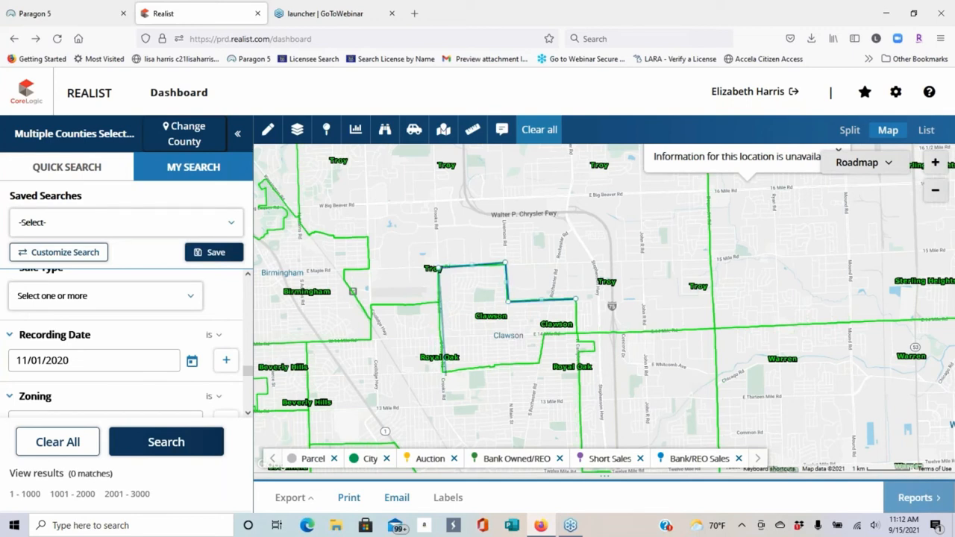
{"action": "left_click", "coordinate": [442, 376]}
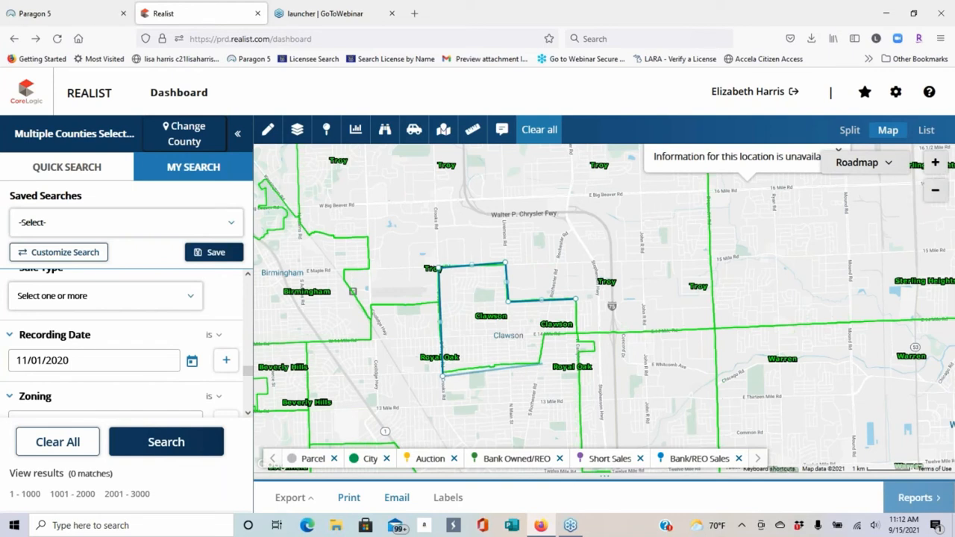
{"action": "left_click", "coordinate": [542, 364]}
{"action": "left_click", "coordinate": [543, 335]}
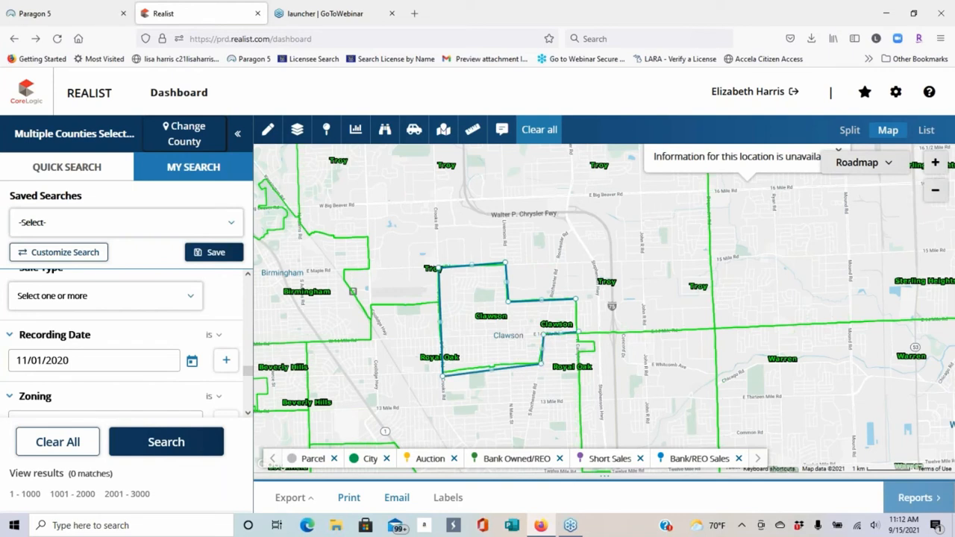
{"action": "left_click", "coordinate": [579, 332]}
{"action": "left_click", "coordinate": [576, 299]}
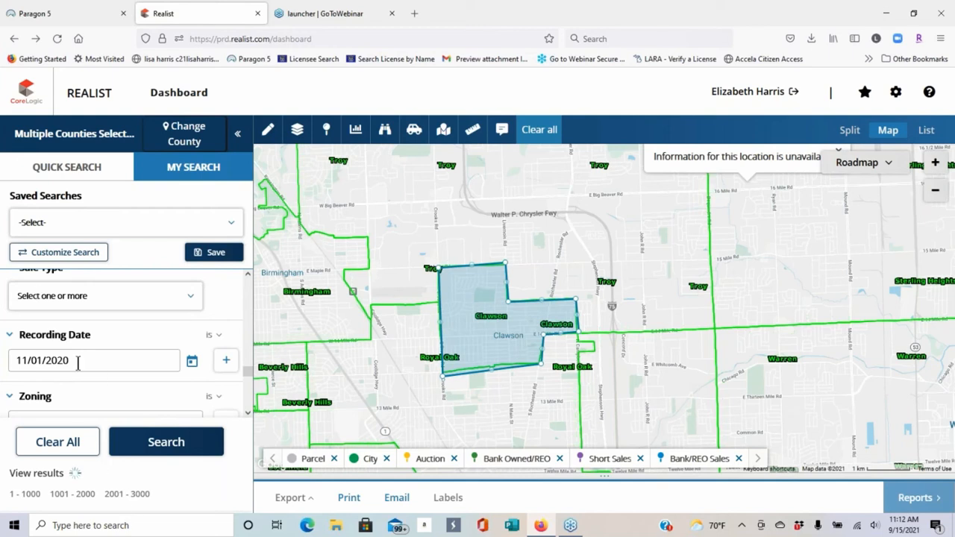
Clear the Recording Date criterion and run a search within the drawn polygon shape
{"action": "left_click_drag", "start_coordinate": [77, 364], "coordinate": [9, 362]}
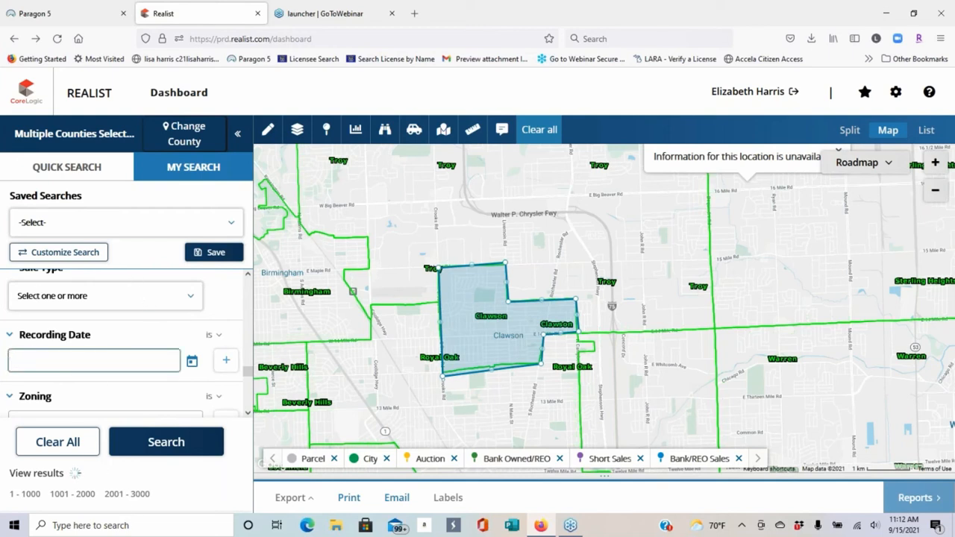
{"action": "scroll", "coordinate": [85, 309], "scroll_direction": "up", "scroll_amount": 5}
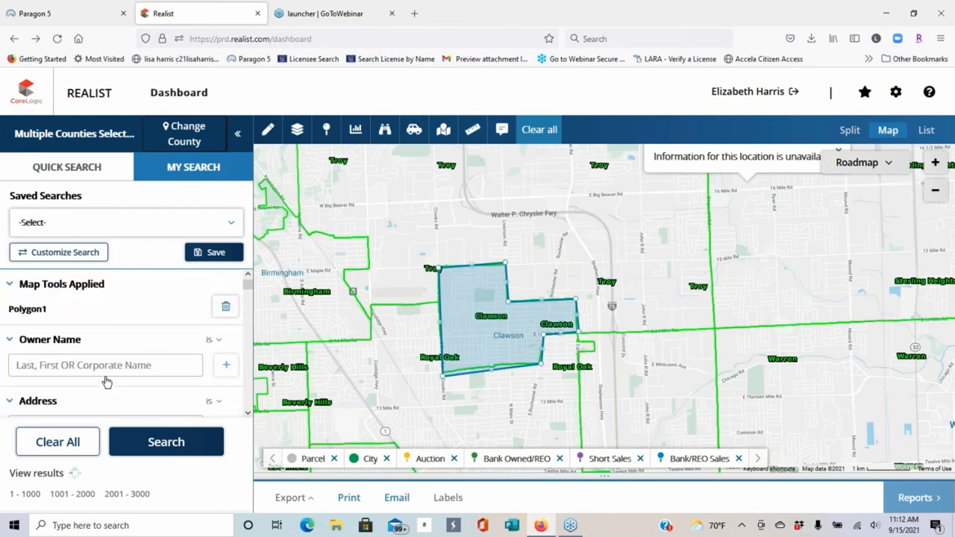
{"action": "scroll", "coordinate": [107, 382], "scroll_direction": "down", "scroll_amount": 3}
{"action": "left_click_drag", "start_coordinate": [73, 391], "coordinate": [4, 407]}
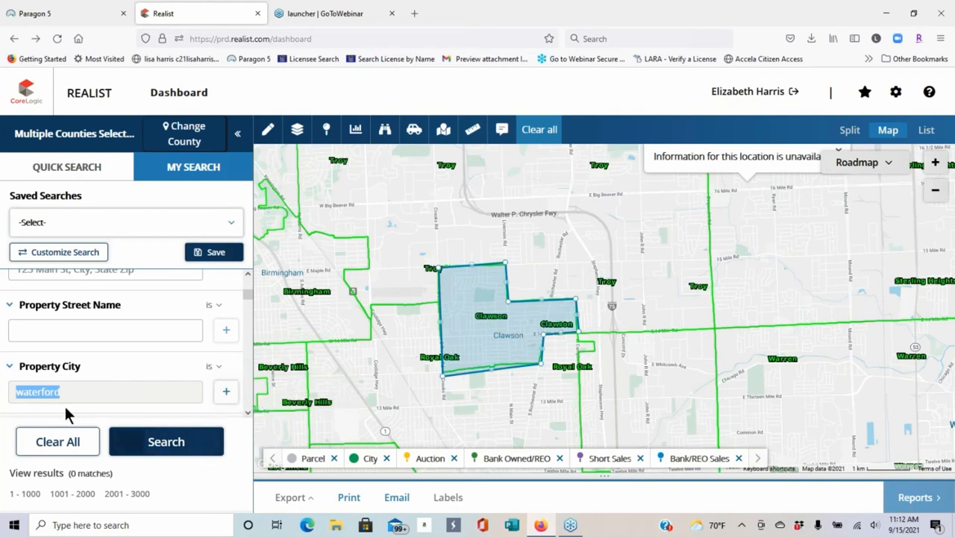
{"action": "double_click", "coordinate": [518, 335]}
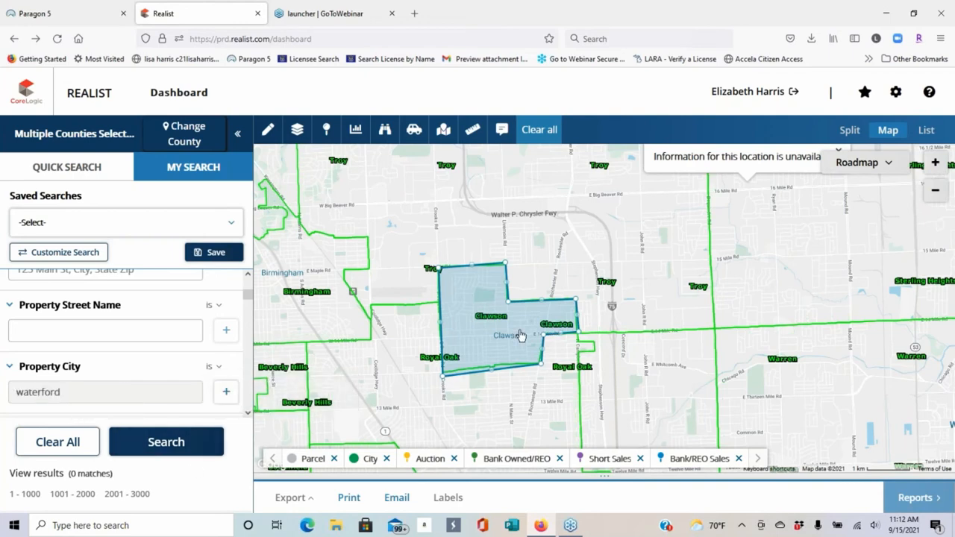
{"action": "scroll", "coordinate": [652, 309], "scroll_direction": "down", "scroll_amount": 1}
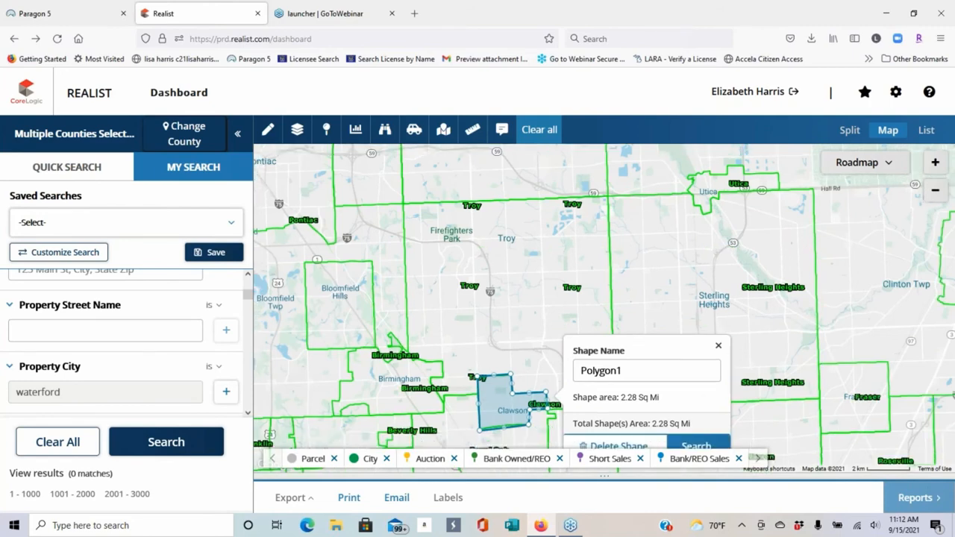
{"action": "left_click", "coordinate": [703, 372]}
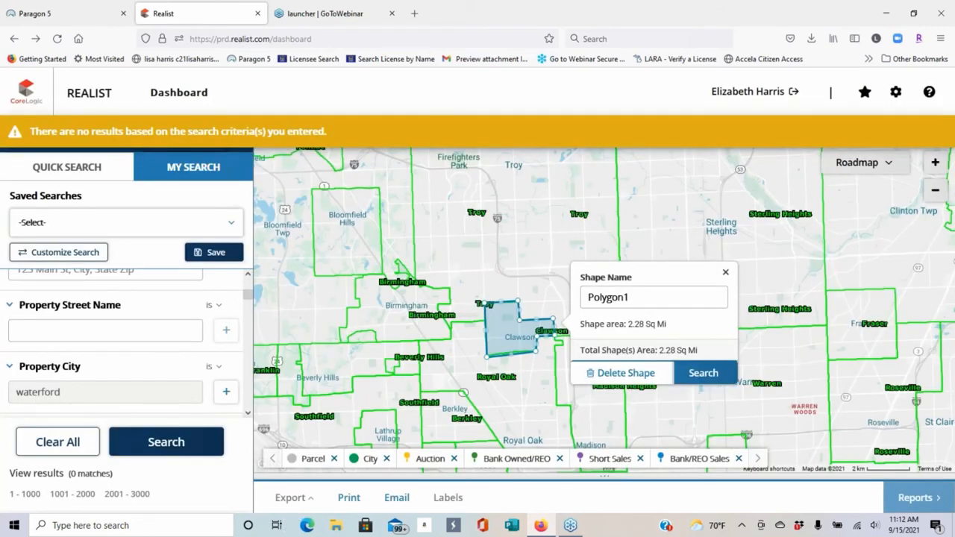
Turn off the City boundary layer
{"action": "scroll", "coordinate": [621, 234], "scroll_direction": "up", "scroll_amount": 2}
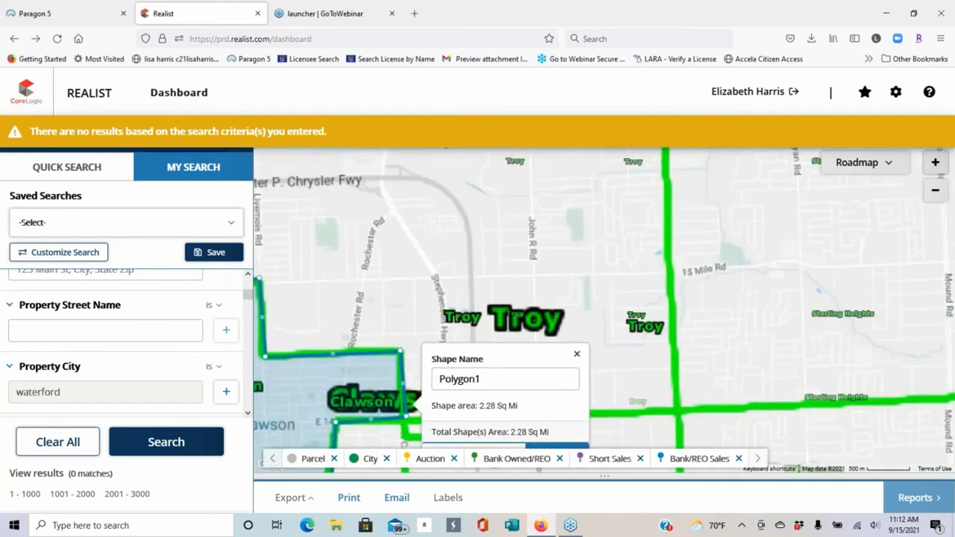
{"action": "left_click", "coordinate": [939, 164]}
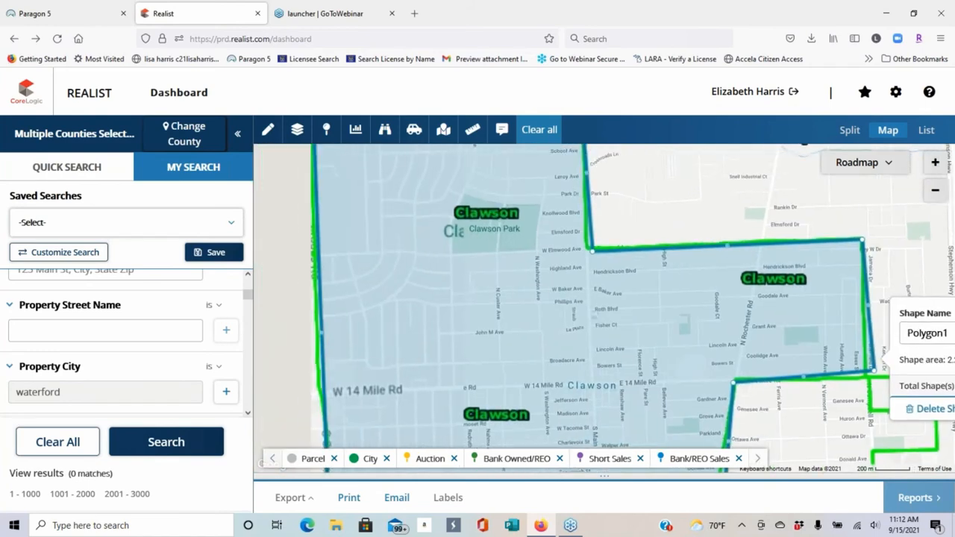
{"action": "left_click", "coordinate": [942, 193]}
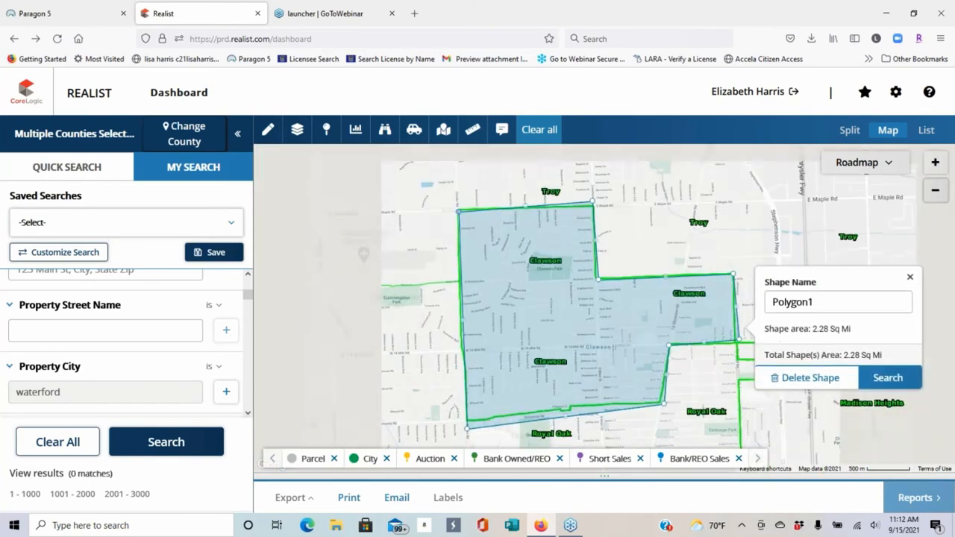
{"action": "left_click", "coordinate": [297, 129]}
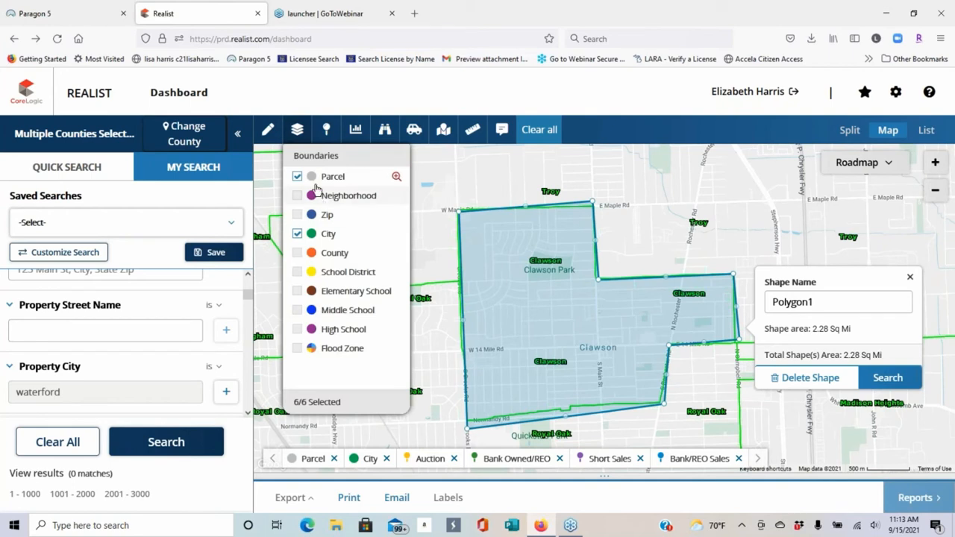
{"action": "left_click", "coordinate": [297, 235]}
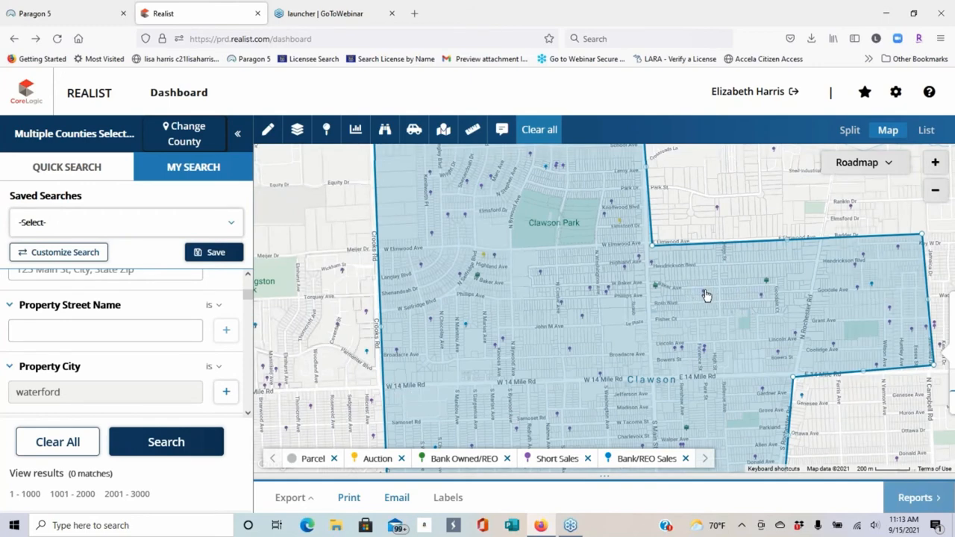
{"action": "scroll", "coordinate": [716, 326], "scroll_direction": "up", "scroll_amount": 2}
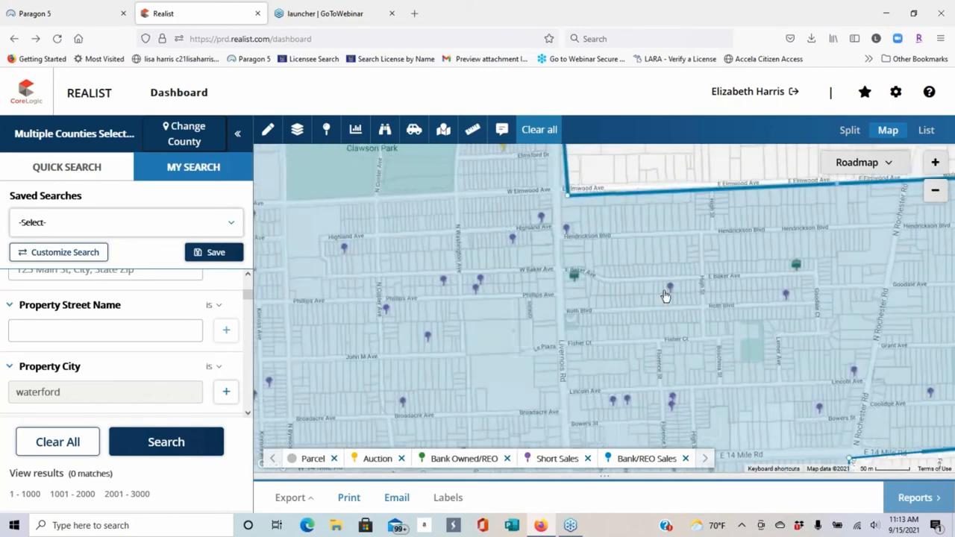
{"action": "scroll", "coordinate": [666, 296], "scroll_direction": "up", "scroll_amount": 1}
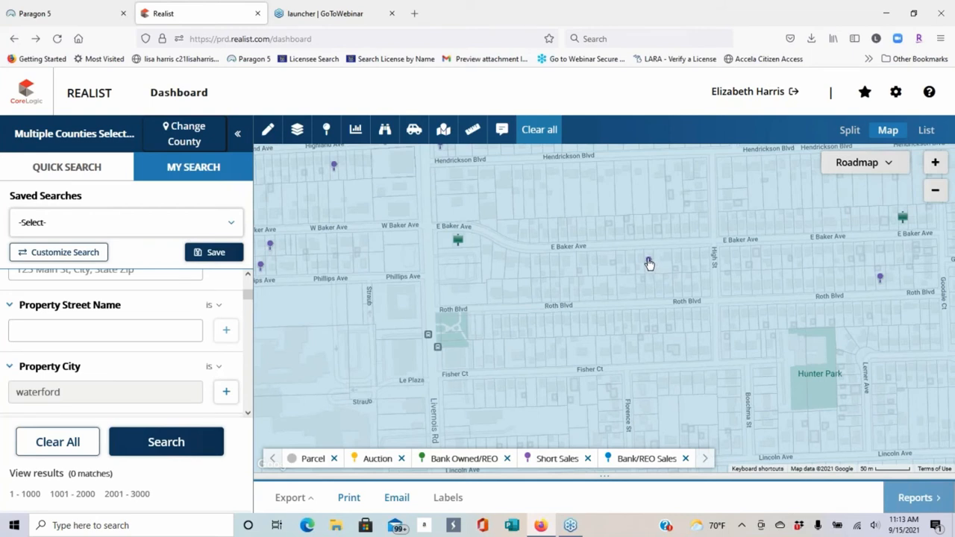
{"action": "scroll", "coordinate": [685, 328], "scroll_direction": "up", "scroll_amount": 1}
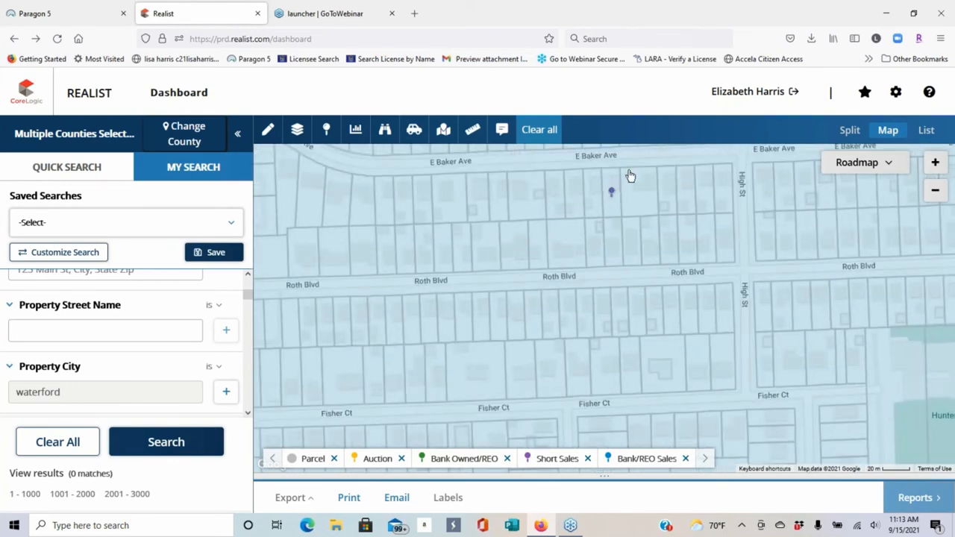
{"action": "left_click", "coordinate": [611, 192]}
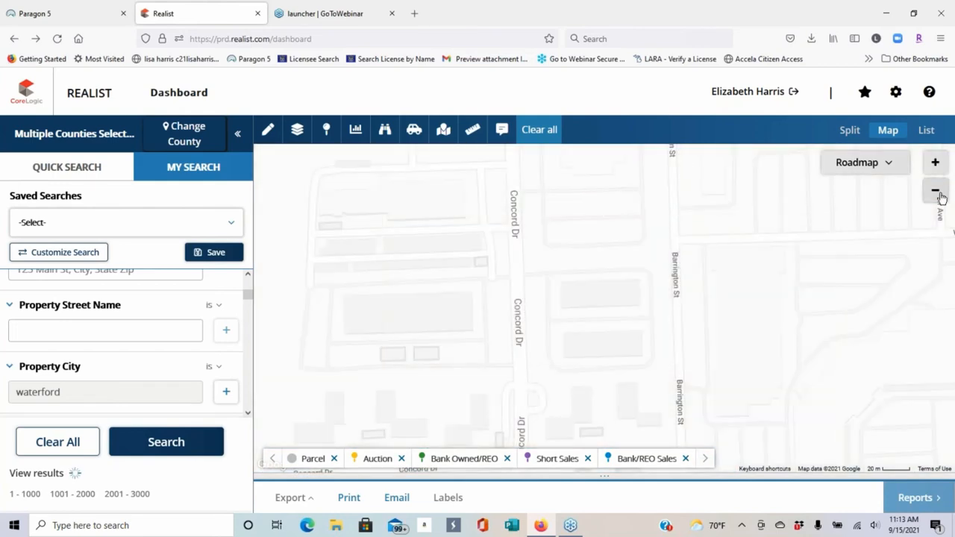
{"action": "left_click", "coordinate": [936, 193]}
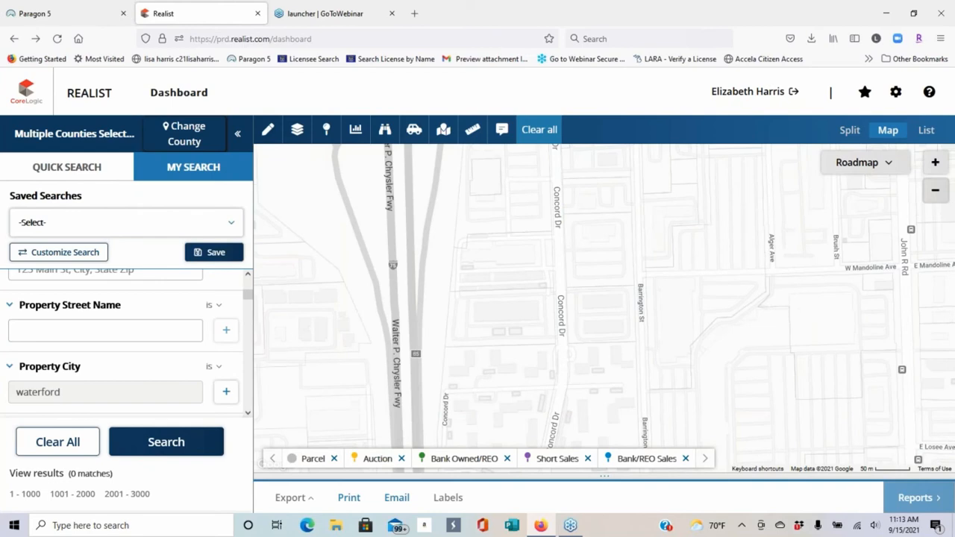
{"action": "left_click_drag", "start_coordinate": [603, 266], "coordinate": [478, 141]}
{"action": "left_click_drag", "start_coordinate": [634, 336], "coordinate": [470, 175]}
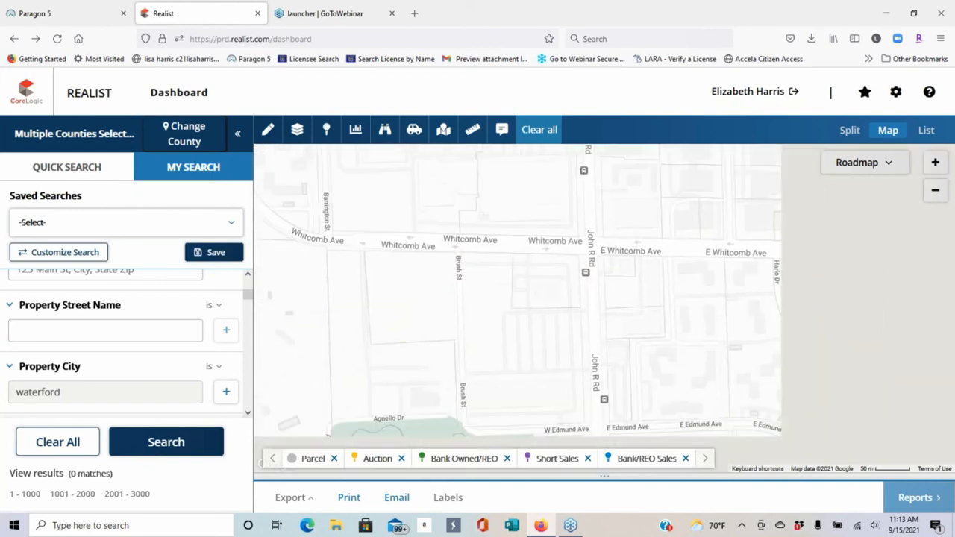
{"action": "left_click_drag", "start_coordinate": [545, 351], "coordinate": [616, 201]}
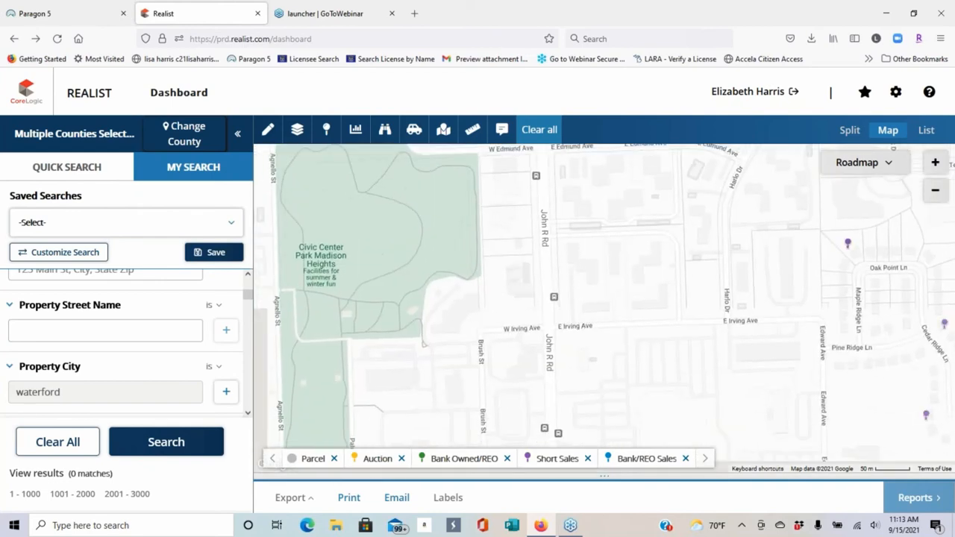
{"action": "left_click_drag", "start_coordinate": [664, 262], "coordinate": [522, 261]}
{"action": "left_click_drag", "start_coordinate": [709, 344], "coordinate": [446, 200]}
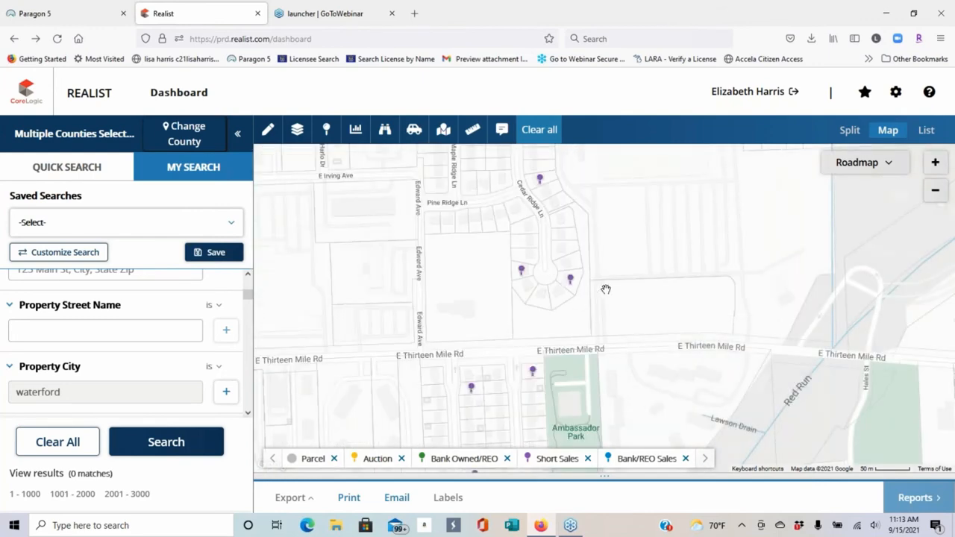
{"action": "left_click", "coordinate": [571, 282]}
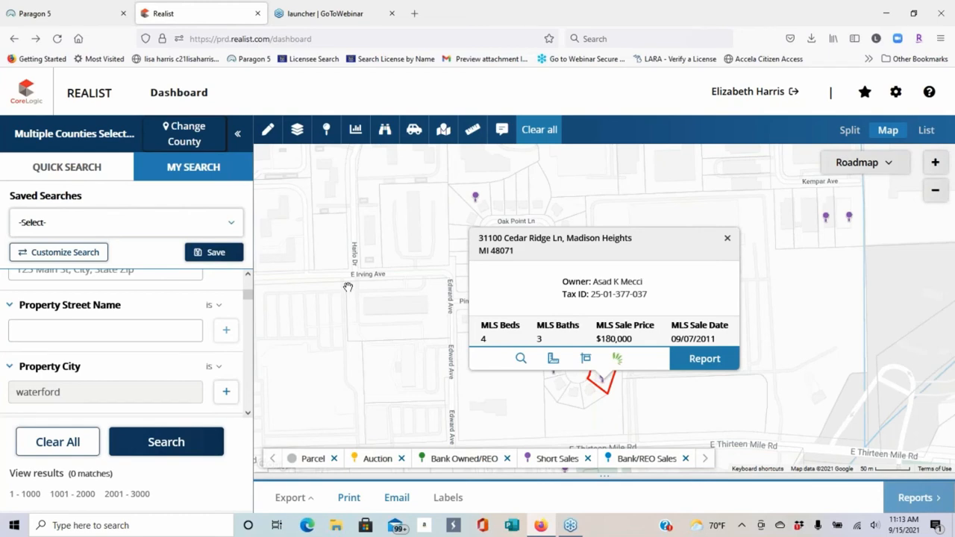
Clear all search criteria
{"action": "scroll", "coordinate": [347, 288], "scroll_direction": "down", "scroll_amount": 1}
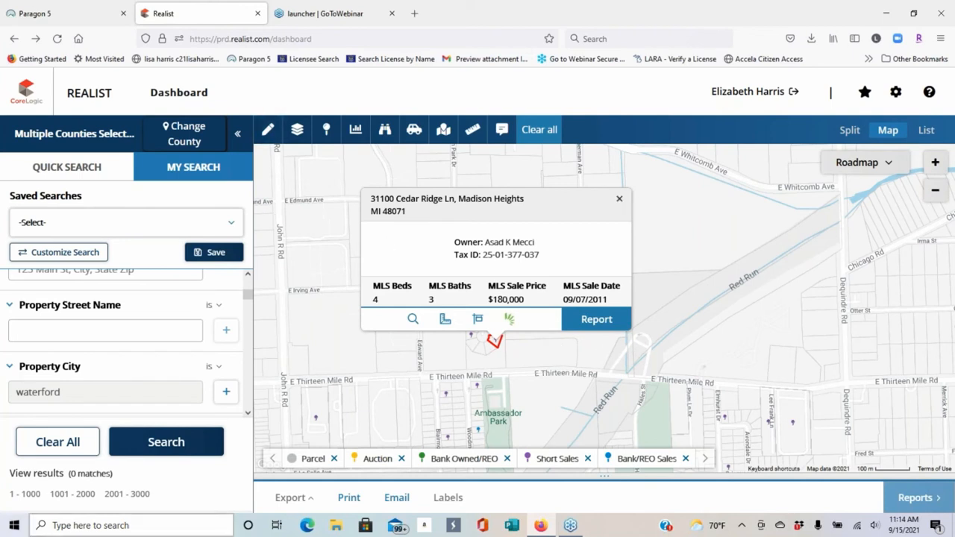
{"action": "left_click", "coordinate": [45, 444]}
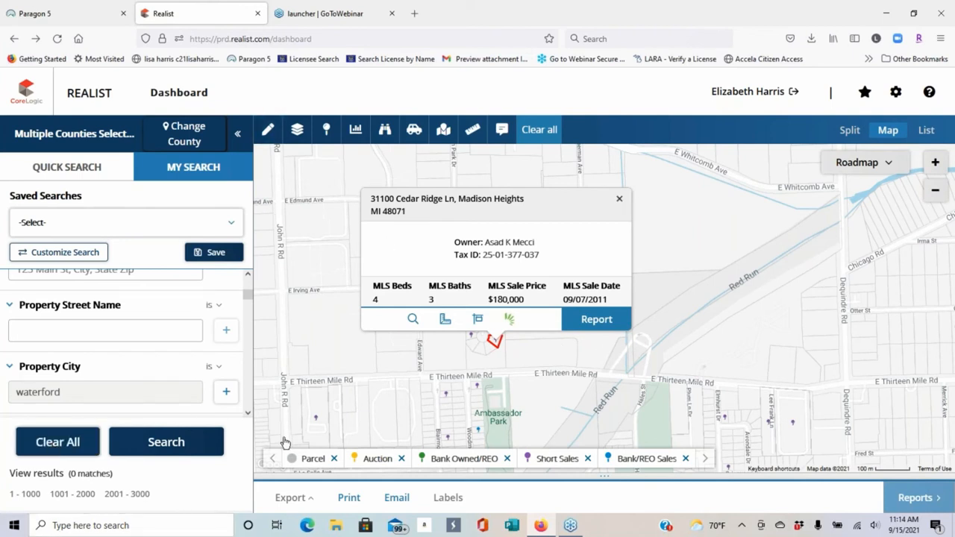
Clear all map layers and shapes, then collapse the search side panel
{"action": "left_click", "coordinate": [536, 132]}
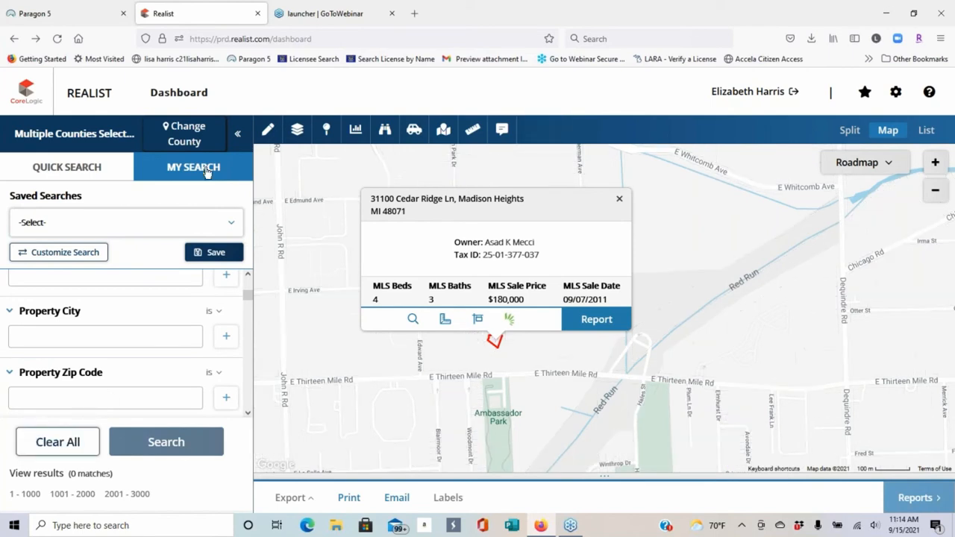
{"action": "left_click", "coordinate": [236, 134]}
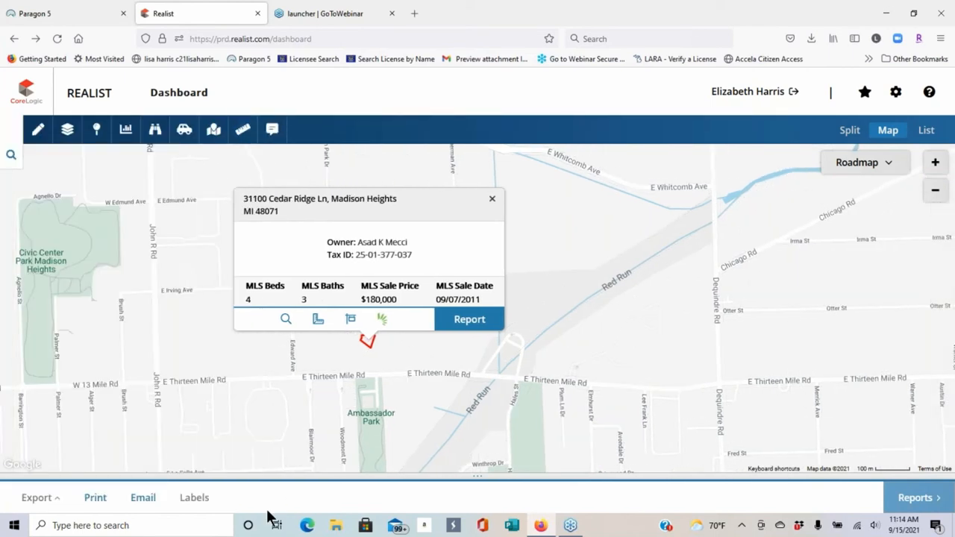
Turn on the Parcel boundary layer
{"action": "left_click", "coordinate": [67, 129]}
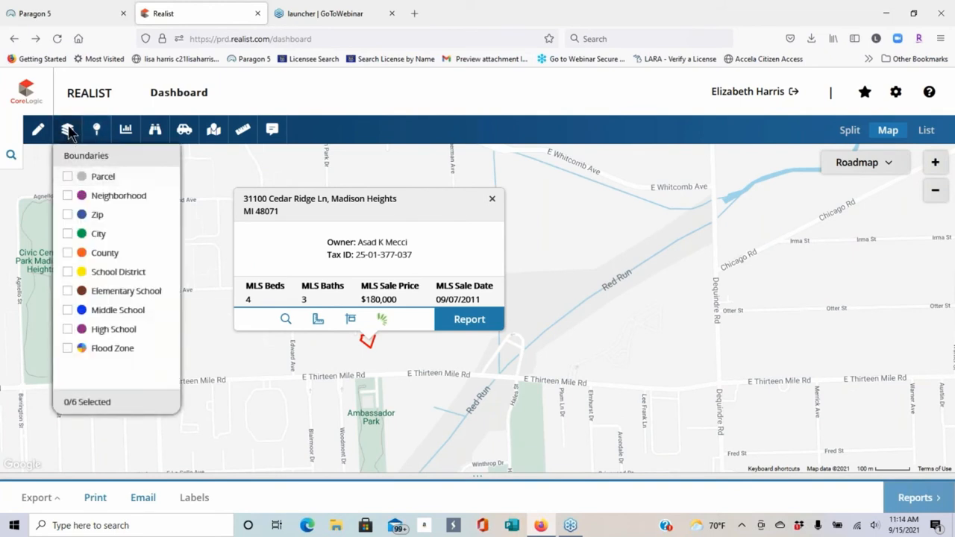
{"action": "left_click", "coordinate": [68, 176]}
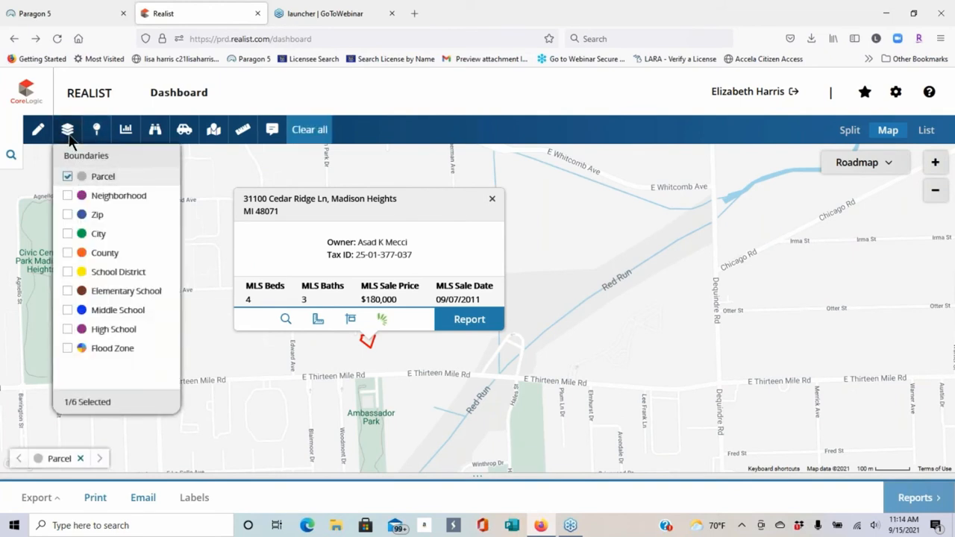
{"action": "left_click", "coordinate": [67, 129]}
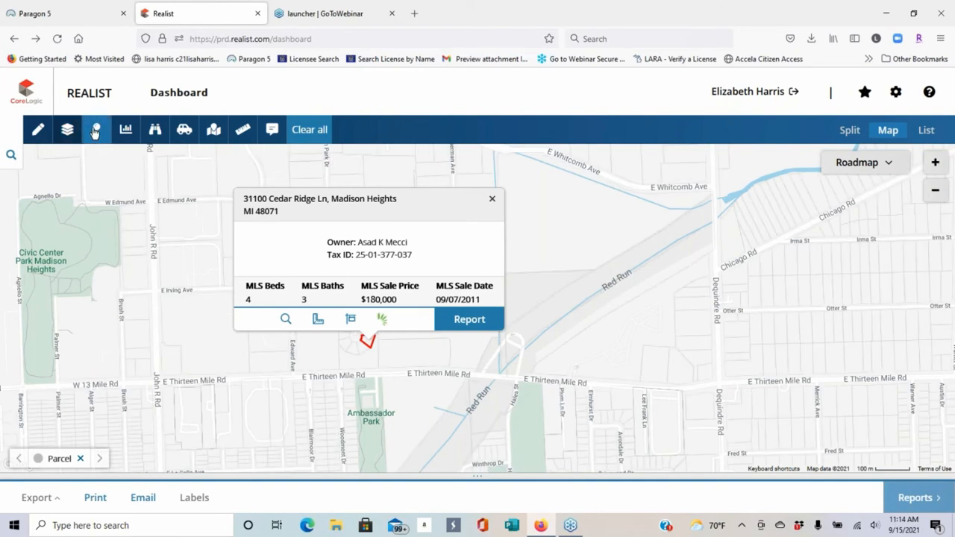
Turn on the Expired MLS status layer in the property and sales layers
{"action": "left_click", "coordinate": [95, 131]}
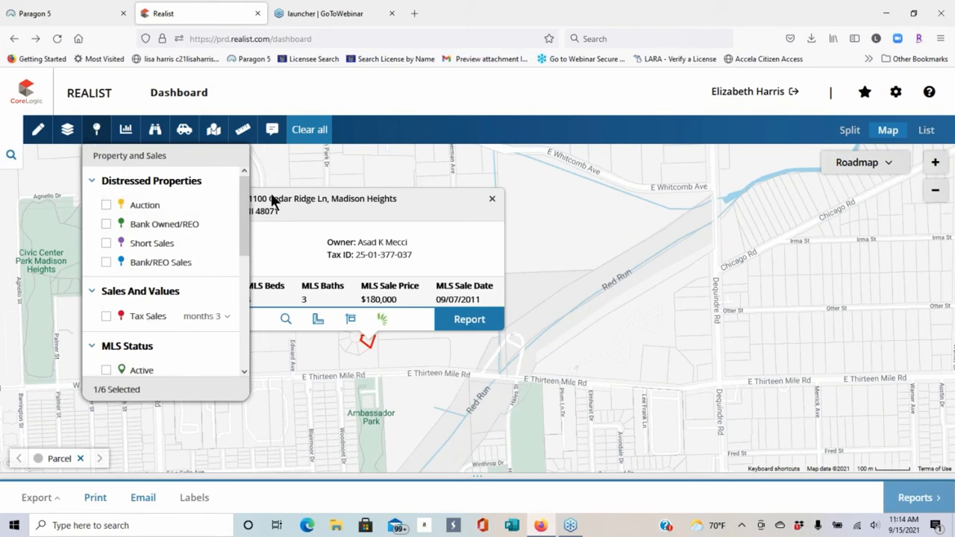
{"action": "left_click_drag", "start_coordinate": [241, 180], "coordinate": [245, 230]}
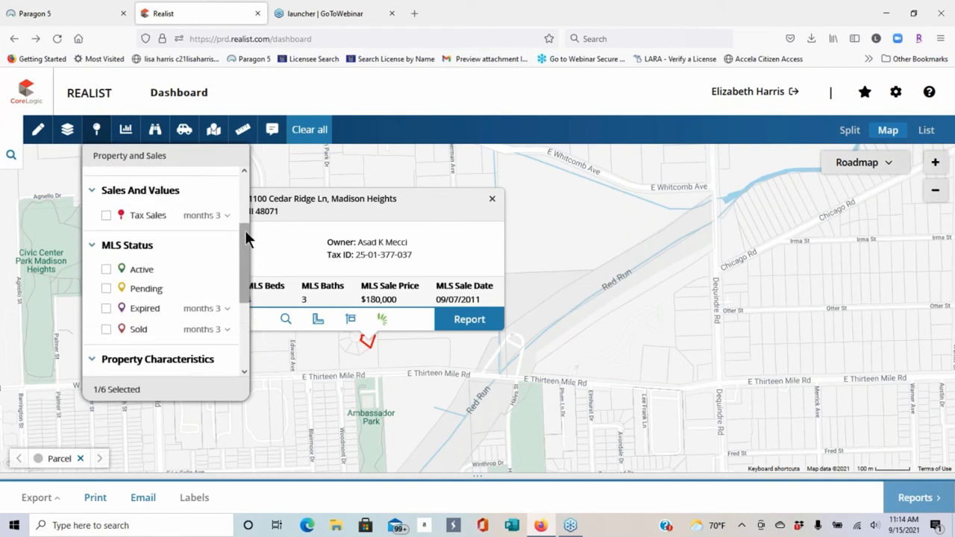
{"action": "left_click", "coordinate": [106, 310]}
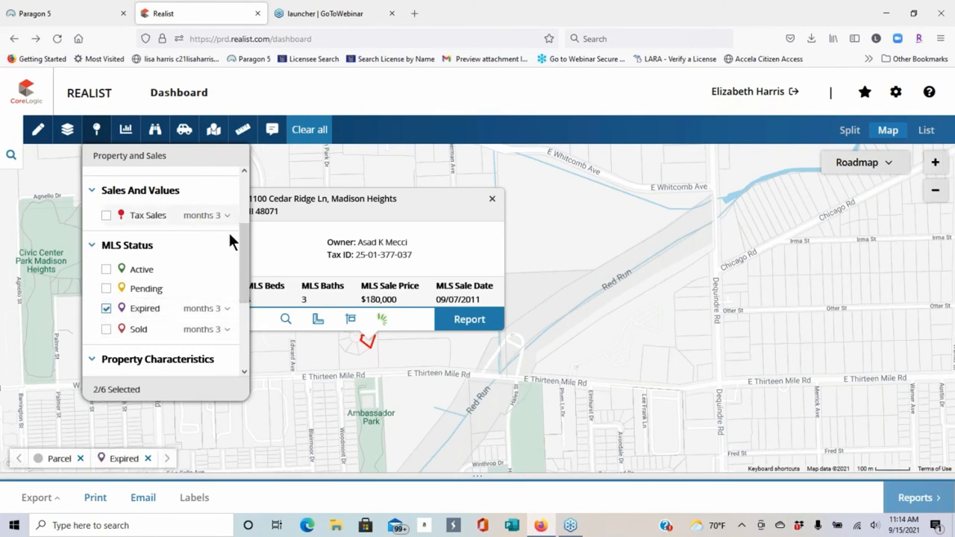
{"action": "left_click_drag", "start_coordinate": [242, 247], "coordinate": [229, 336]}
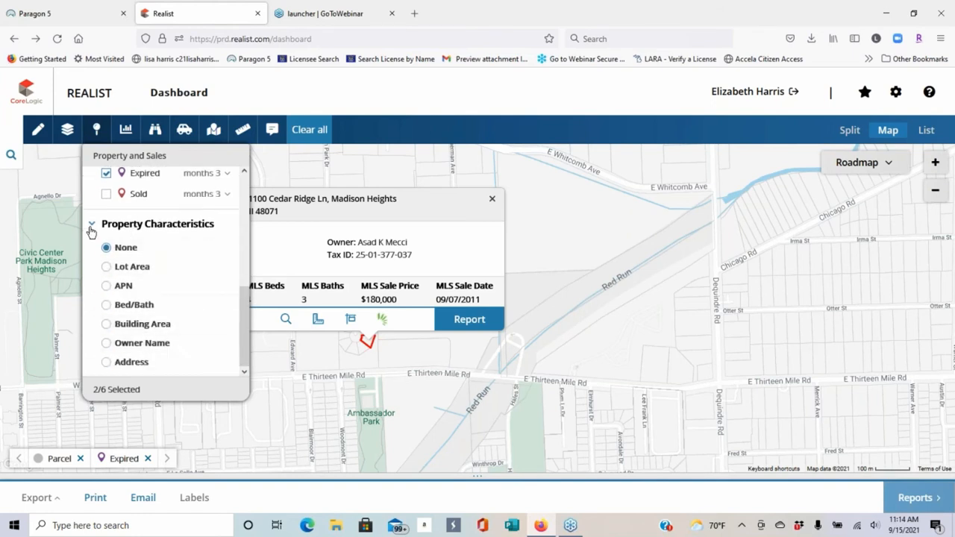
{"action": "left_click_drag", "start_coordinate": [245, 321], "coordinate": [245, 283]}
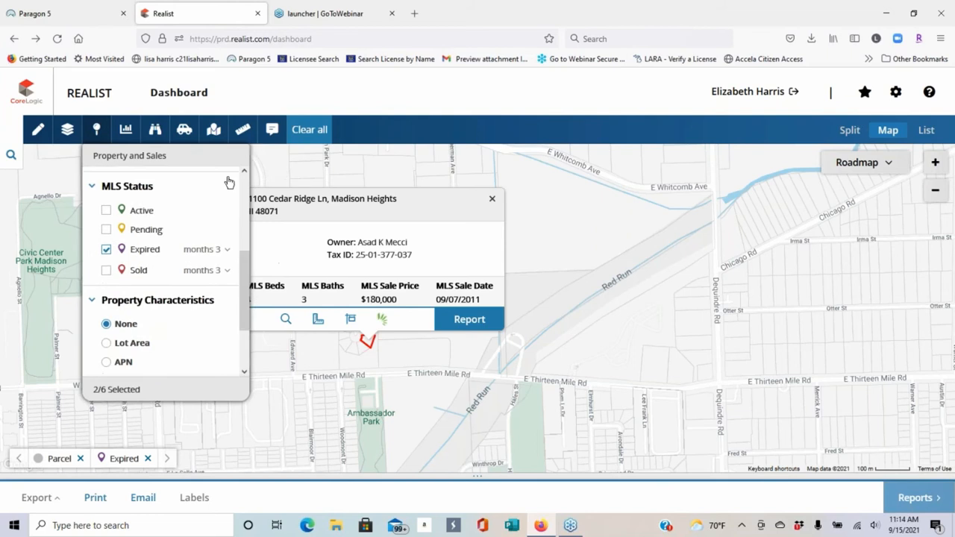
{"action": "left_click", "coordinate": [469, 201]}
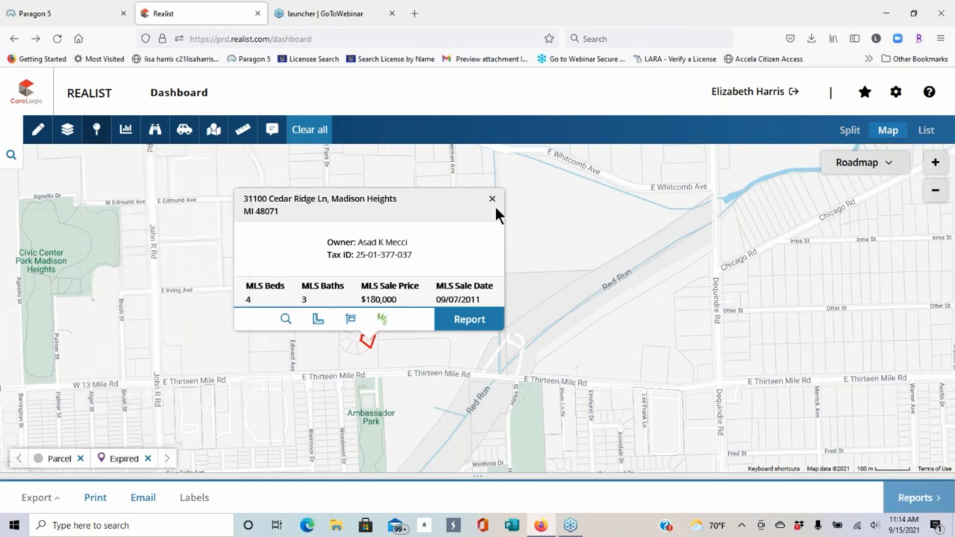
Close the property popup, move the map to the expired pins near John R Rd, and open nearby parcel details
{"action": "left_click", "coordinate": [493, 200]}
{"action": "left_click_drag", "start_coordinate": [359, 335], "coordinate": [473, 379]}
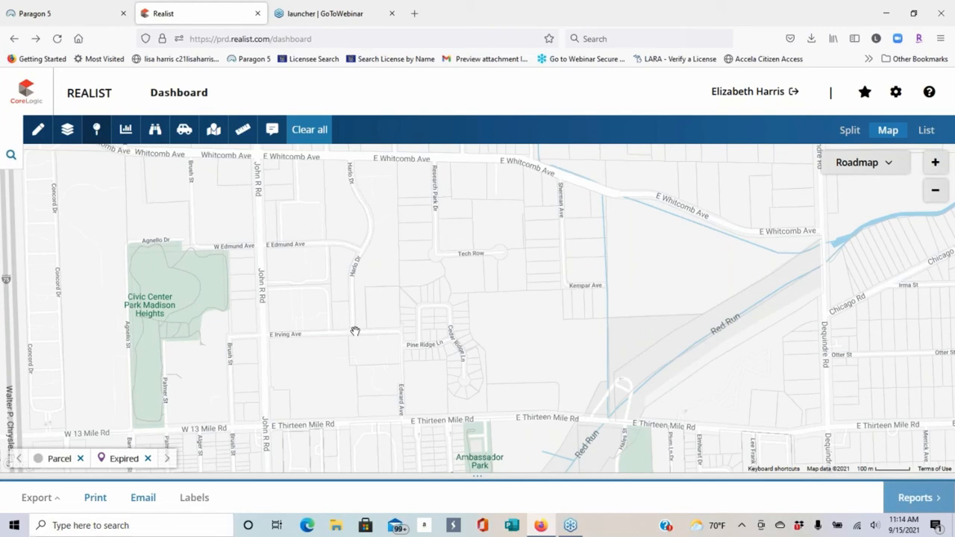
{"action": "scroll", "coordinate": [329, 240], "scroll_direction": "down", "scroll_amount": 2}
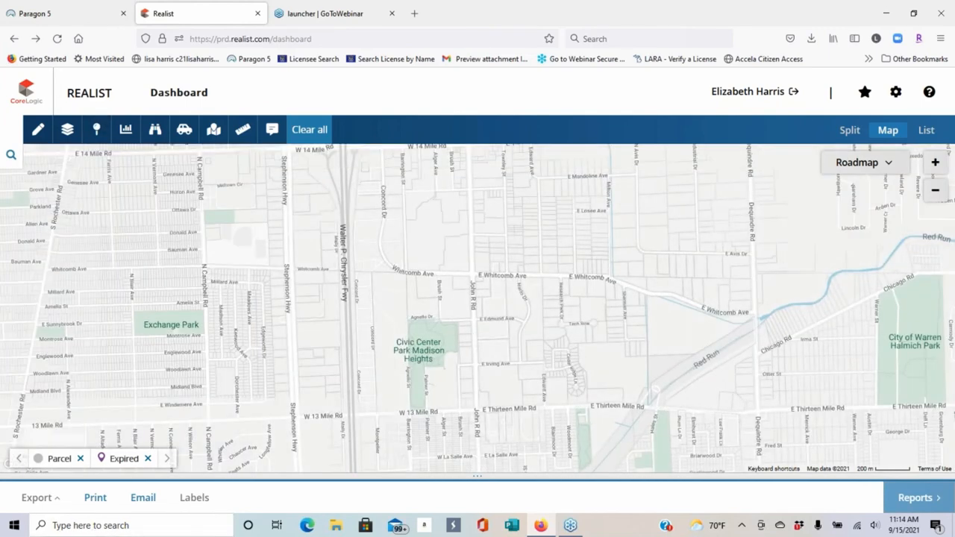
{"action": "left_click_drag", "start_coordinate": [389, 403], "coordinate": [335, 176]}
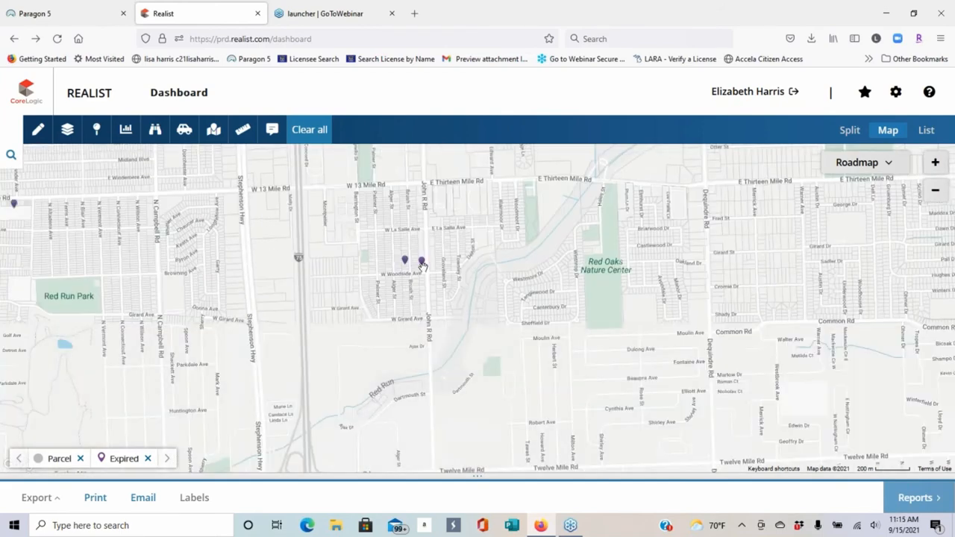
{"action": "scroll", "coordinate": [452, 285], "scroll_direction": "up", "scroll_amount": 1}
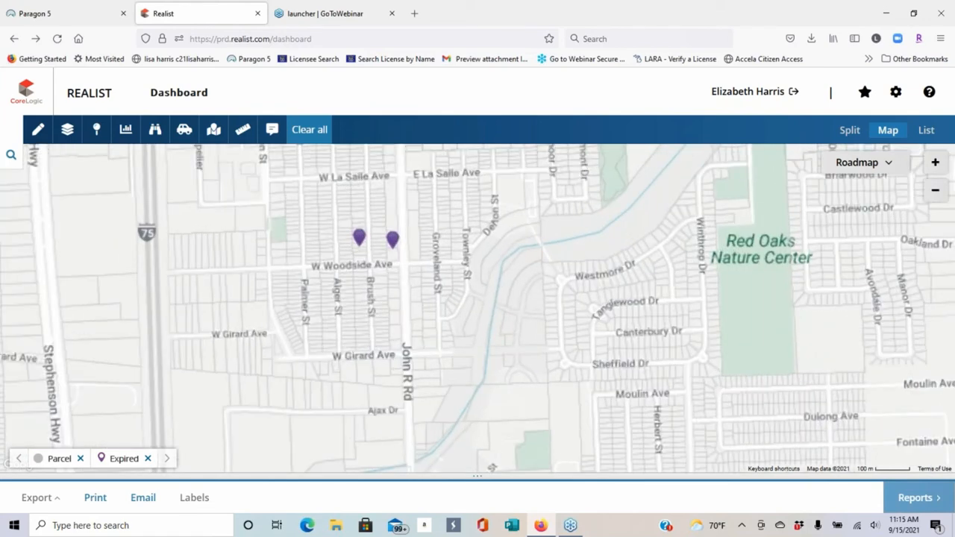
{"action": "left_click_drag", "start_coordinate": [451, 285], "coordinate": [491, 345]}
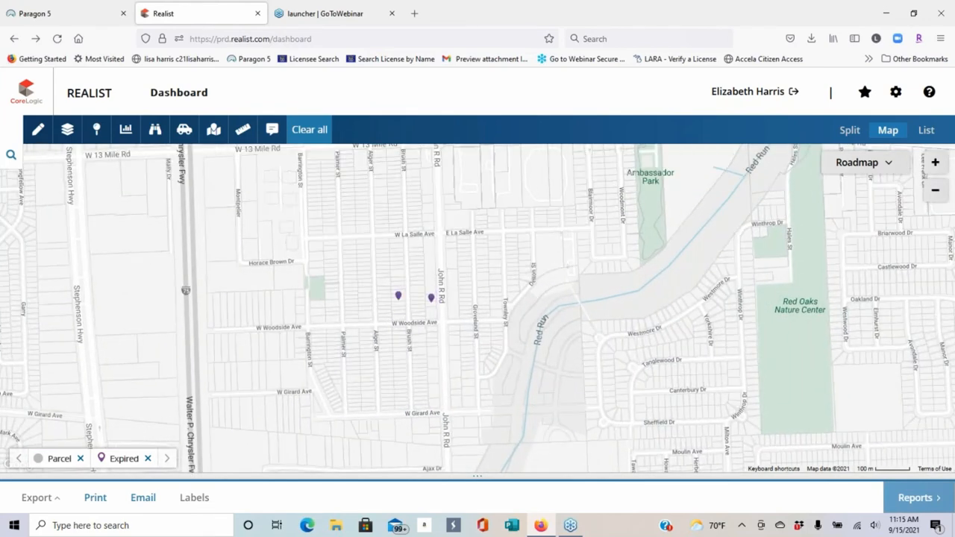
{"action": "left_click", "coordinate": [432, 298]}
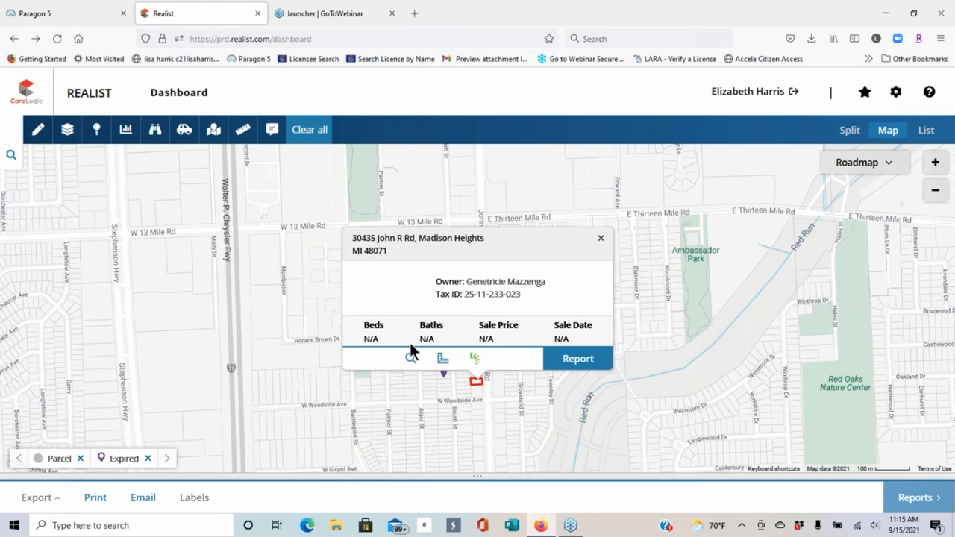
{"action": "left_click", "coordinate": [447, 396]}
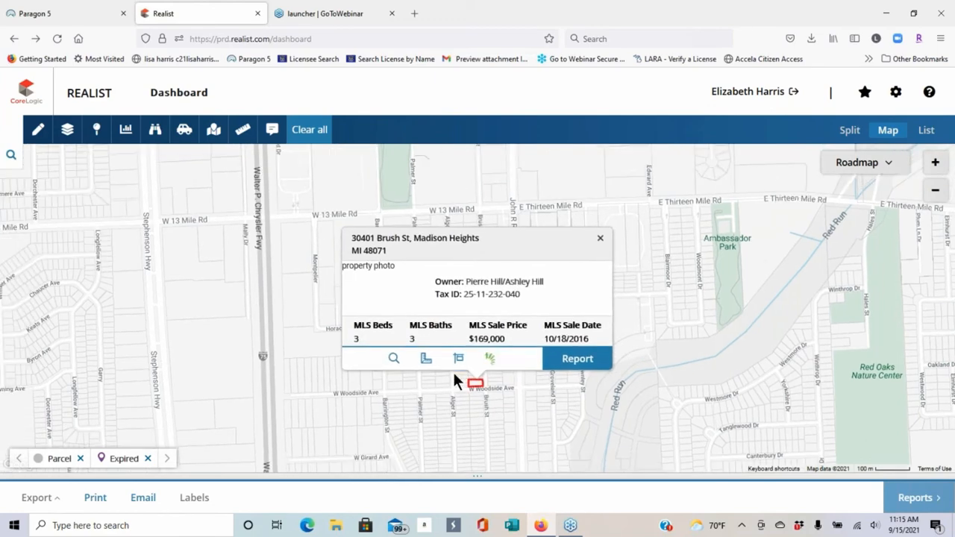
Inspect the parcels around the expired pins on Brush St, then close the popup
{"action": "left_click", "coordinate": [624, 233]}
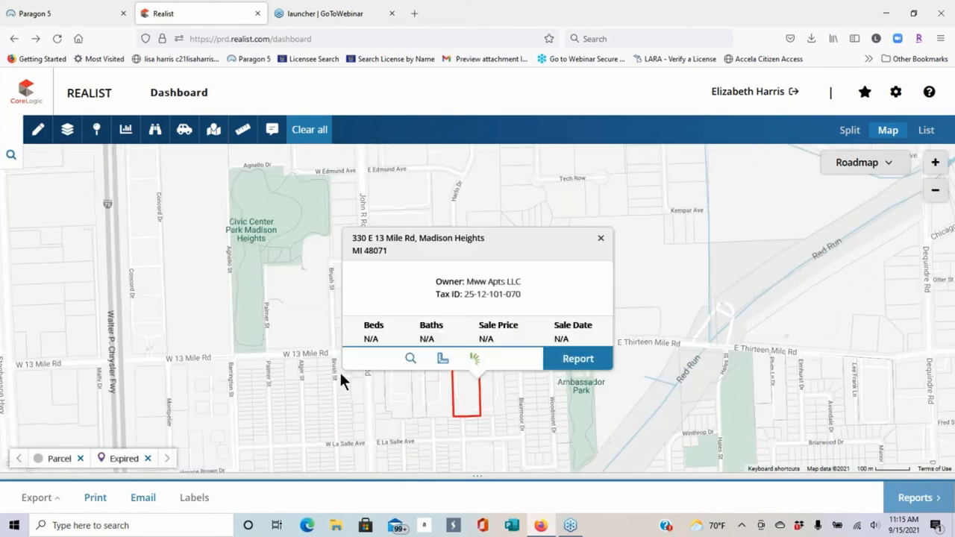
{"action": "left_click_drag", "start_coordinate": [339, 370], "coordinate": [426, 260]}
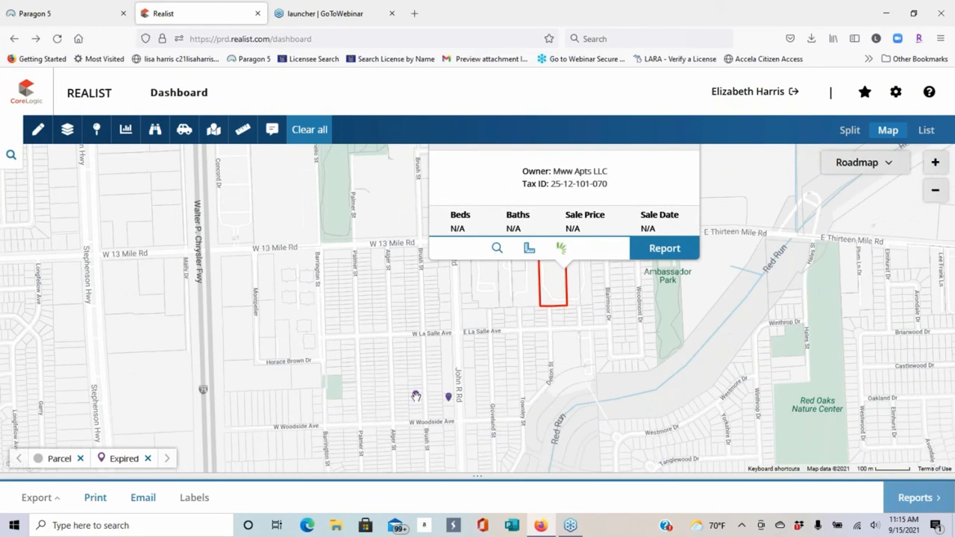
{"action": "scroll", "coordinate": [415, 396], "scroll_direction": "up", "scroll_amount": 1}
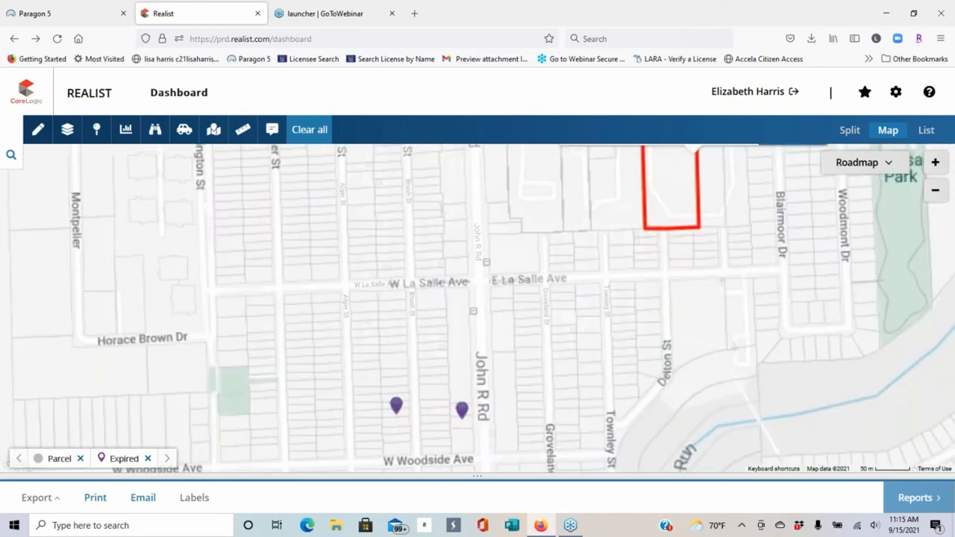
{"action": "left_click", "coordinate": [396, 409]}
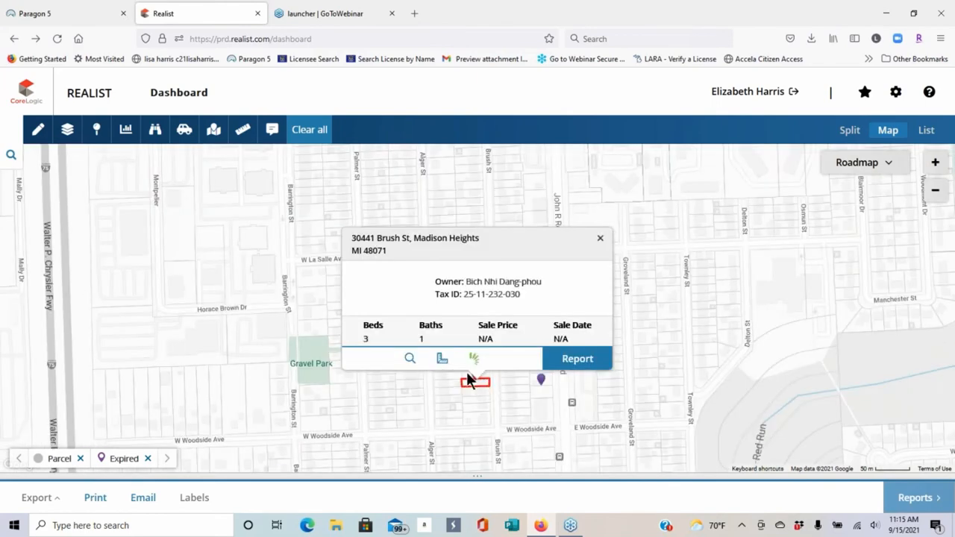
{"action": "left_click", "coordinate": [504, 388]}
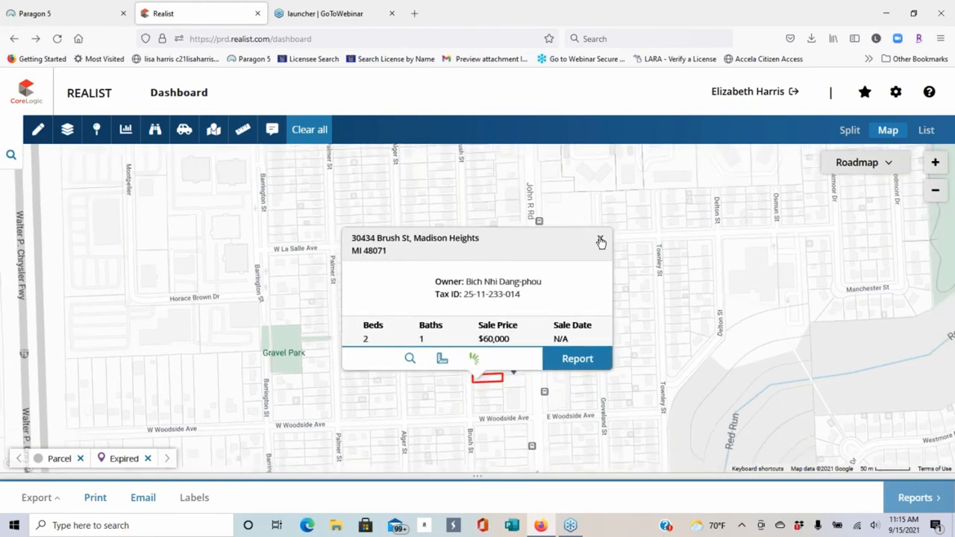
{"action": "left_click", "coordinate": [600, 238]}
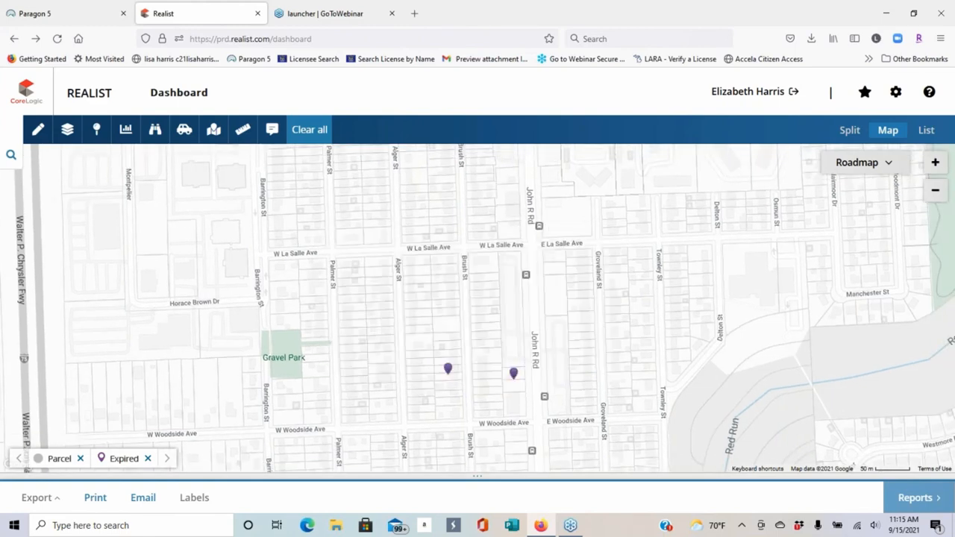
{"action": "left_click", "coordinate": [448, 369]}
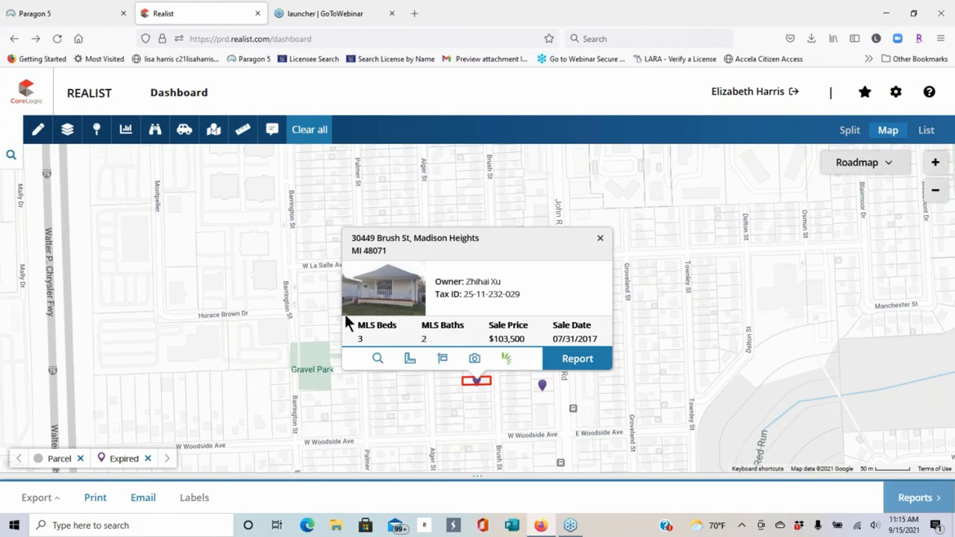
{"action": "left_click", "coordinate": [39, 12]}
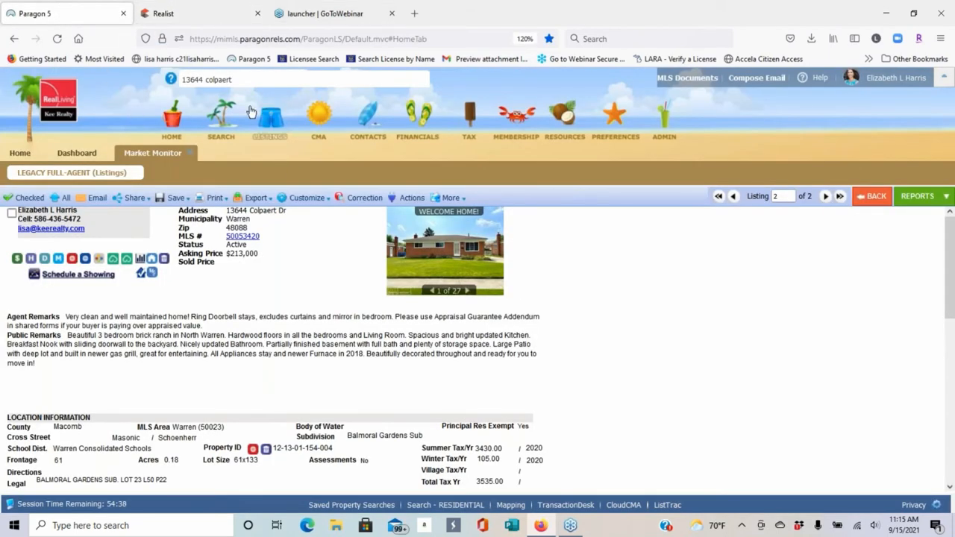
{"action": "left_click", "coordinate": [162, 12]}
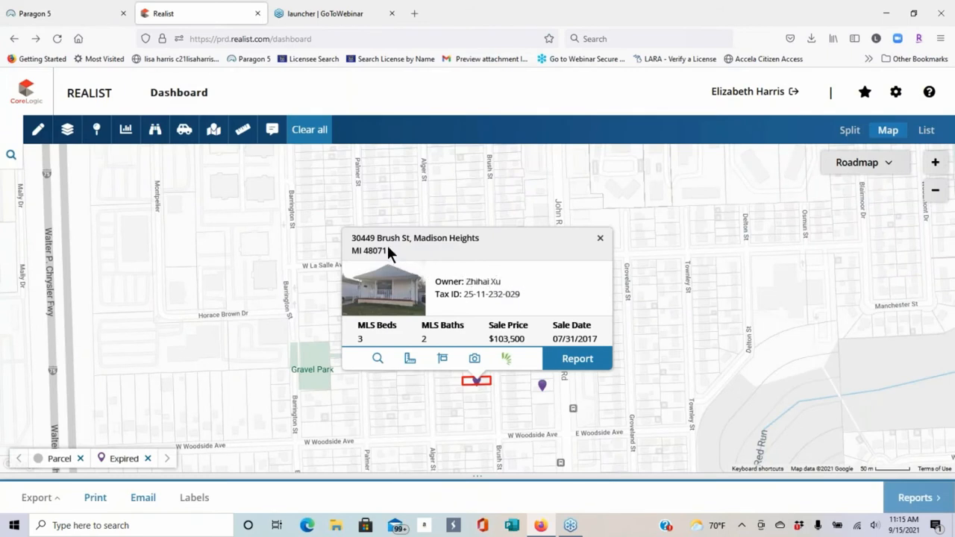
{"action": "left_click_drag", "start_coordinate": [352, 239], "coordinate": [389, 238]}
{"action": "left_click_drag", "start_coordinate": [448, 241], "coordinate": [403, 240]}
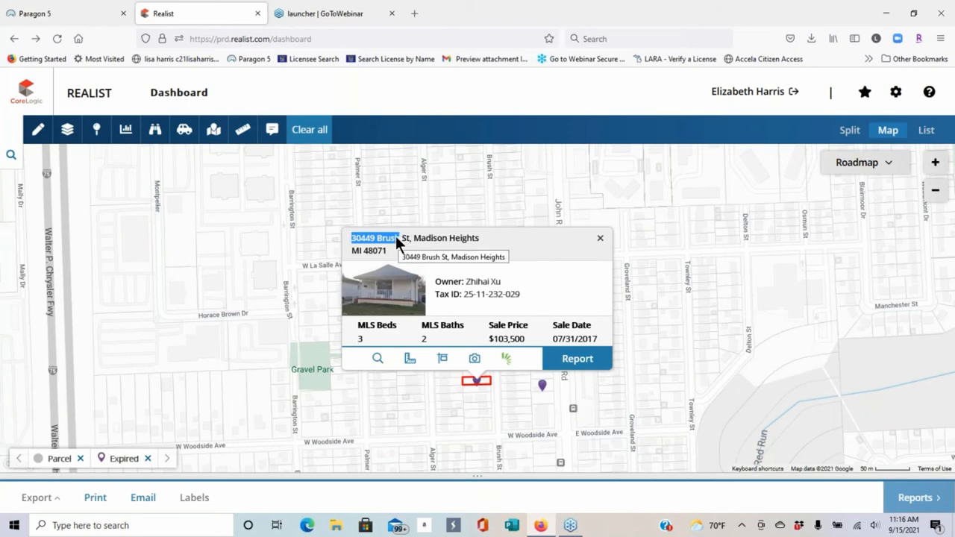
{"action": "key", "text": "ctrl+c"}
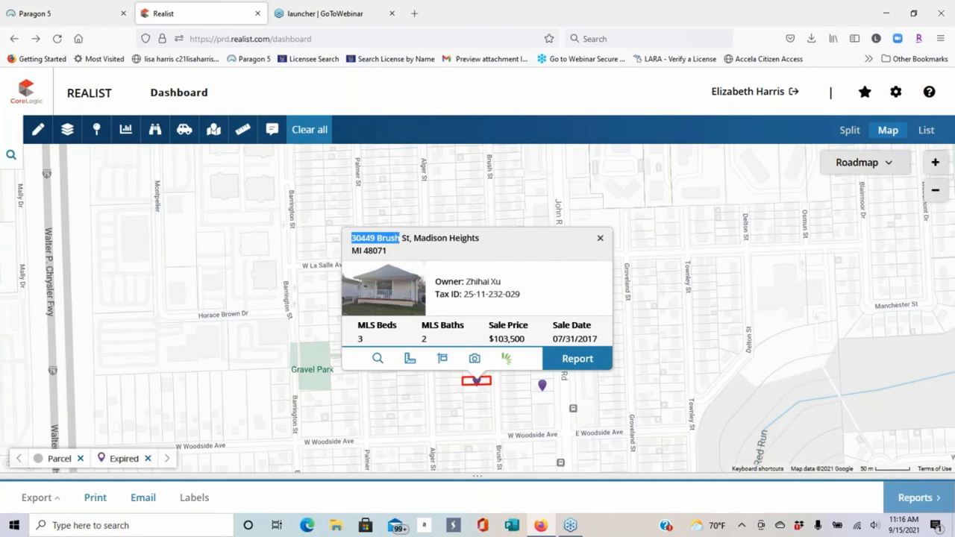
{"action": "left_click", "coordinate": [90, 11]}
{"action": "left_click", "coordinate": [202, 75]}
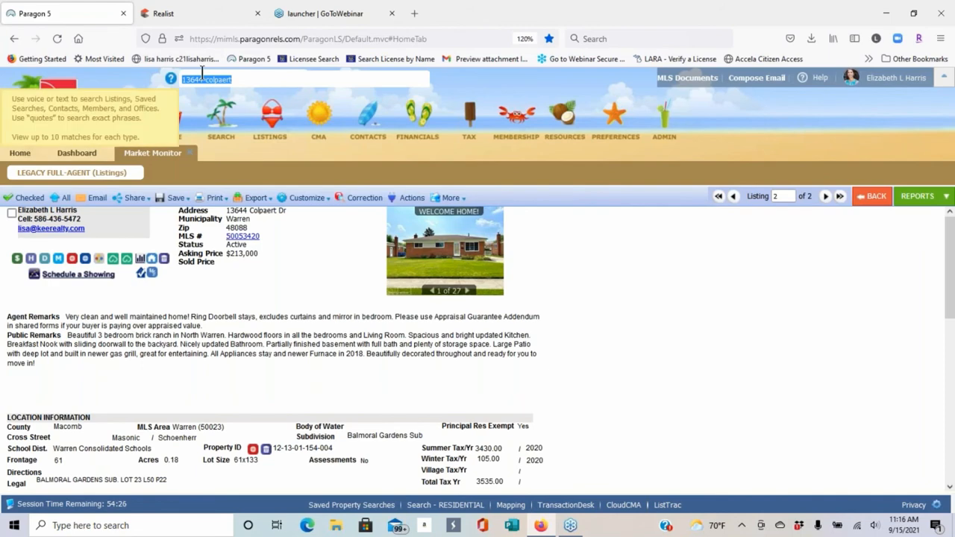
{"action": "key", "text": "ctrl+v"}
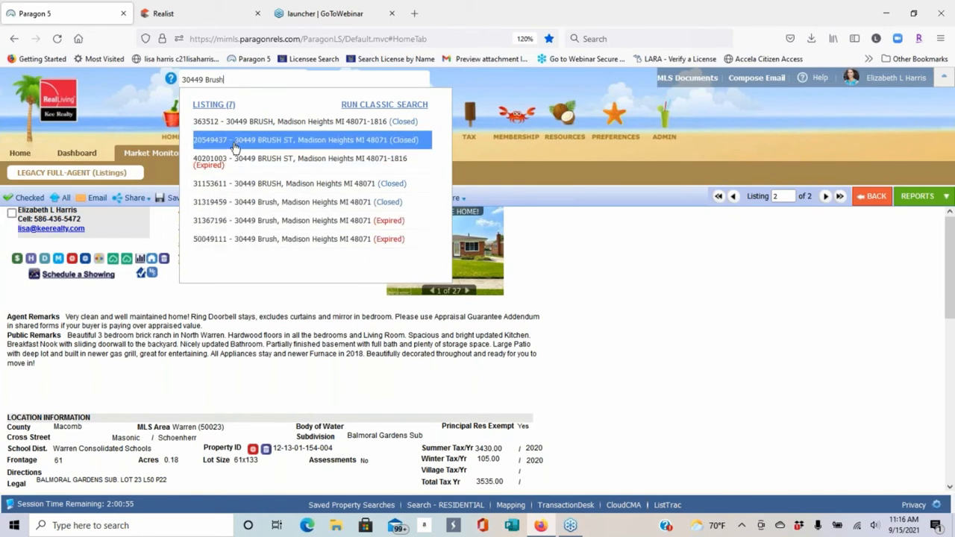
{"action": "left_click", "coordinate": [233, 205]}
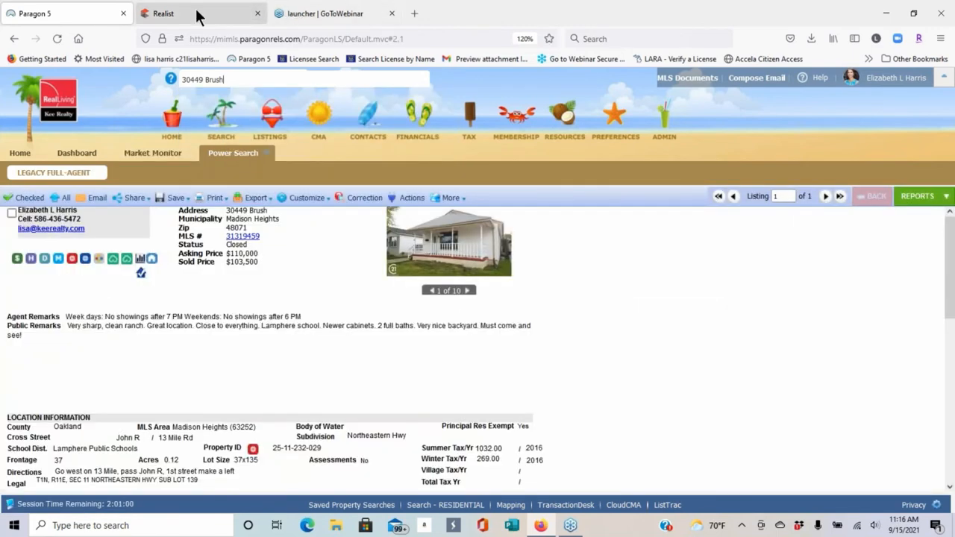
Return to Realist, close the listing popup, and turn on the Active MLS status layer alongside Expired
{"action": "left_click", "coordinate": [197, 11]}
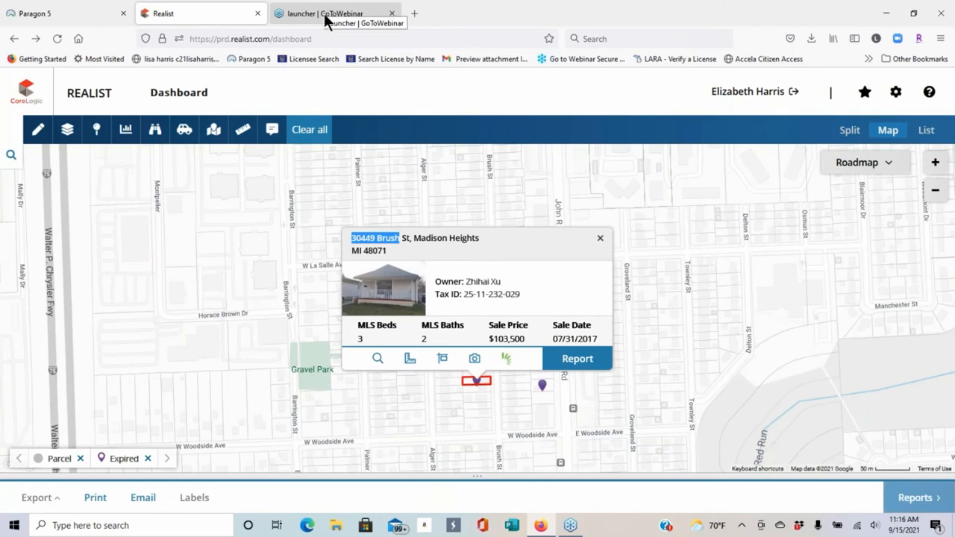
{"action": "left_click", "coordinate": [600, 238]}
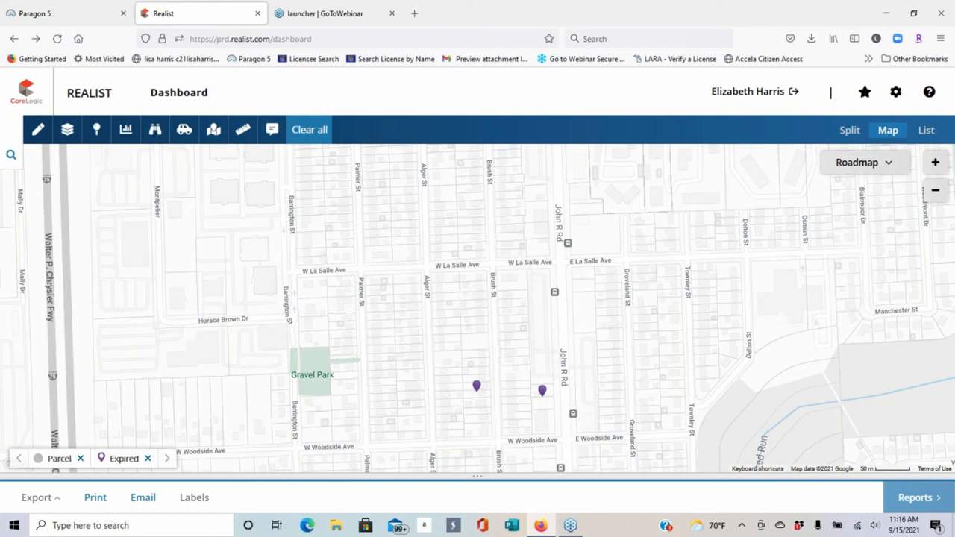
{"action": "left_click", "coordinate": [97, 130]}
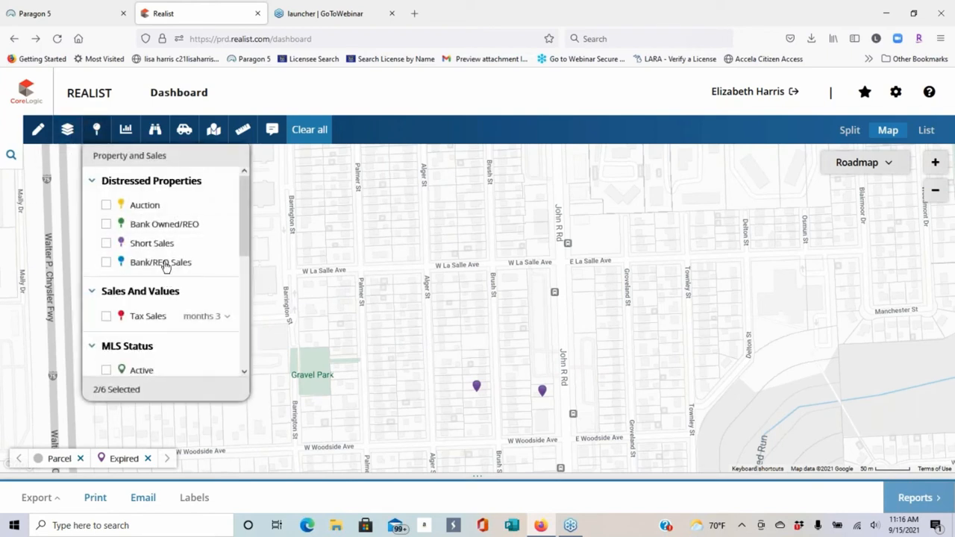
{"action": "scroll", "coordinate": [120, 224], "scroll_direction": "down", "scroll_amount": 3}
{"action": "scroll", "coordinate": [127, 224], "scroll_direction": "up", "scroll_amount": 1}
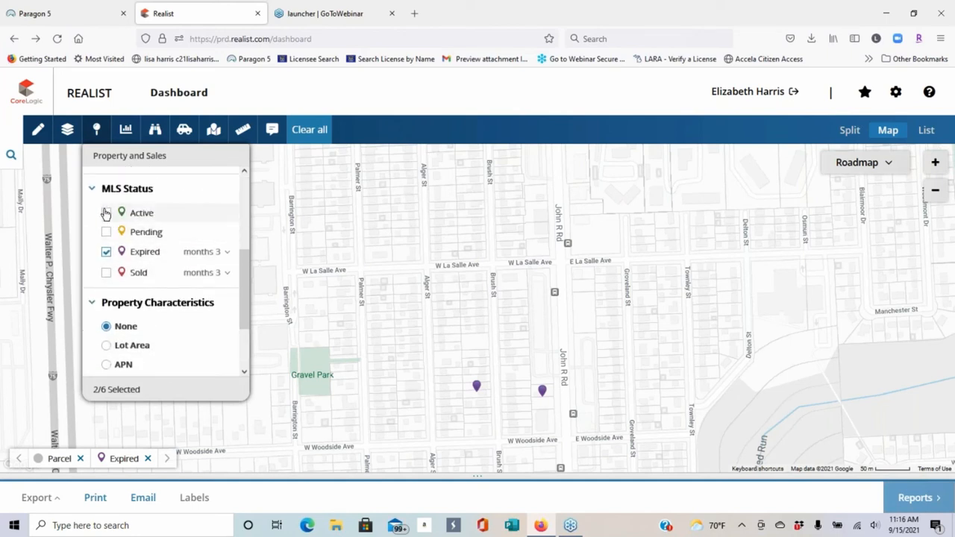
{"action": "left_click", "coordinate": [106, 213]}
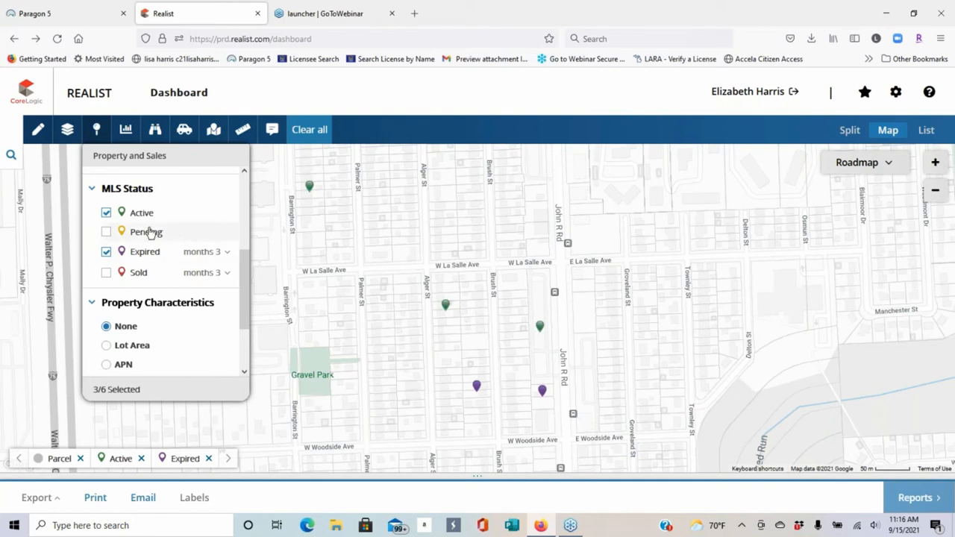
Turn off both the Active and Expired MLS status layers
{"action": "scroll", "coordinate": [179, 330], "scroll_direction": "down", "scroll_amount": 2}
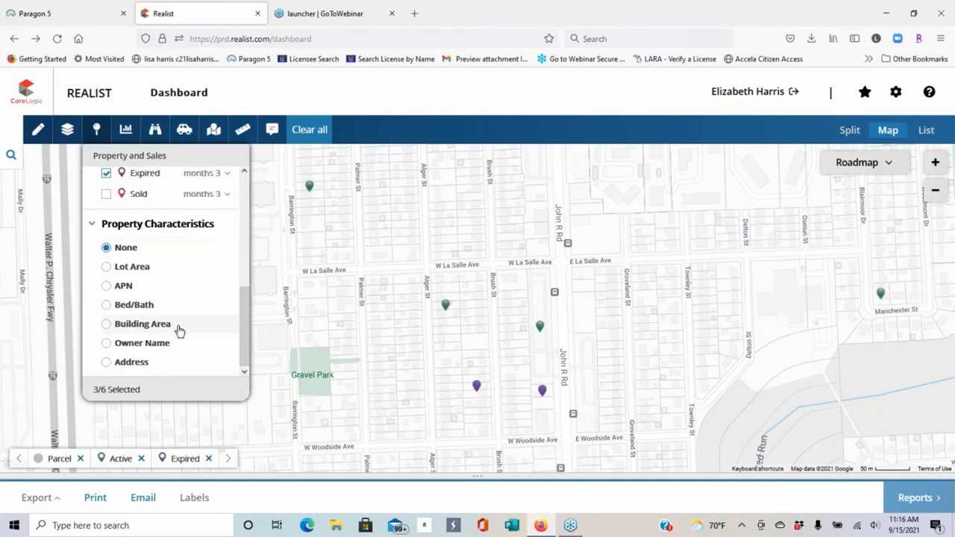
{"action": "scroll", "coordinate": [165, 313], "scroll_direction": "up", "scroll_amount": 6}
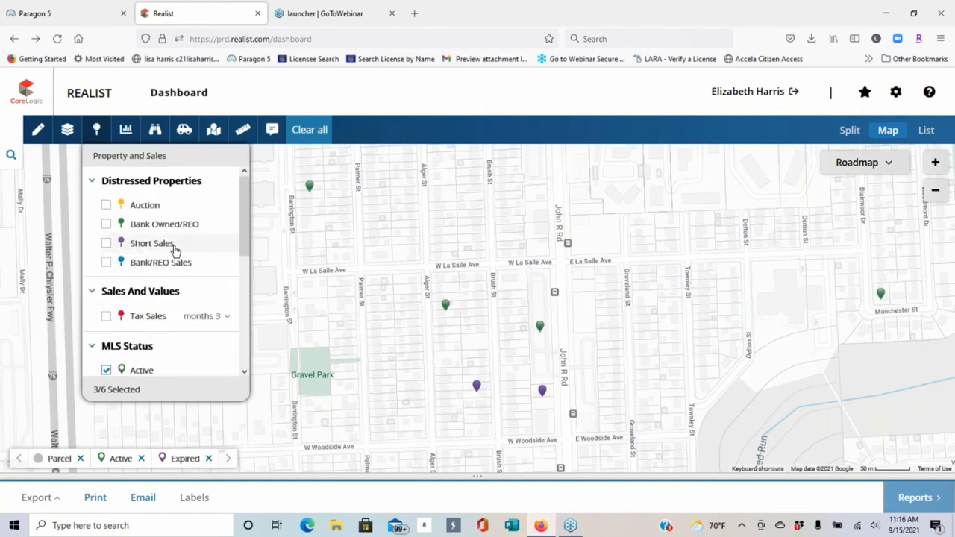
{"action": "scroll", "coordinate": [146, 249], "scroll_direction": "down", "scroll_amount": 2}
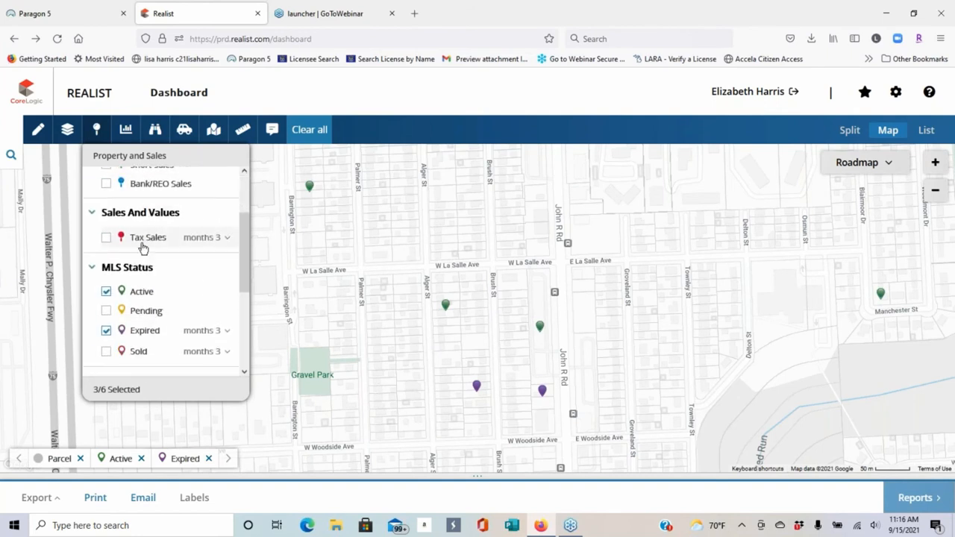
{"action": "left_click", "coordinate": [106, 291]}
{"action": "left_click", "coordinate": [106, 330]}
Label the parcels with their APN, switching the property characteristic labels to Owner Name
{"action": "scroll", "coordinate": [183, 192], "scroll_direction": "down", "scroll_amount": 4}
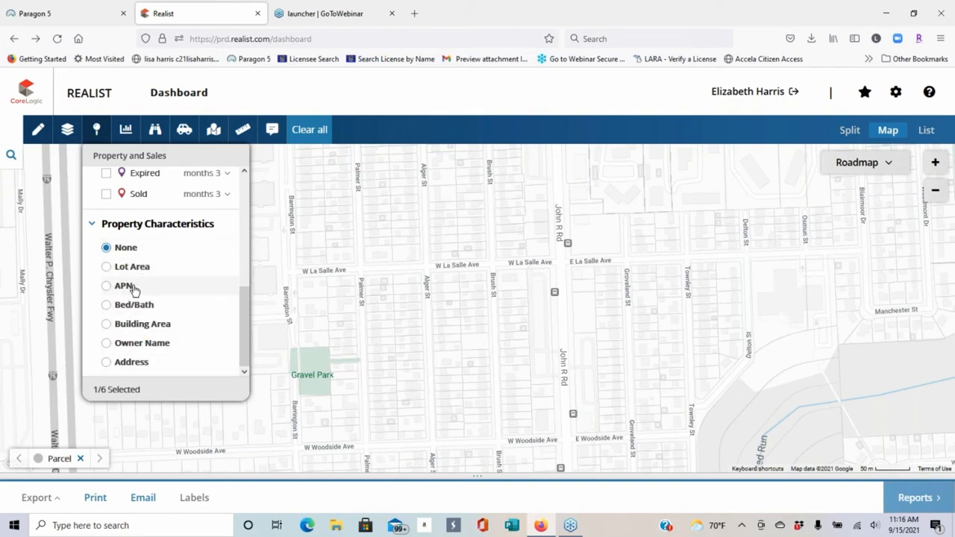
{"action": "left_click", "coordinate": [108, 288]}
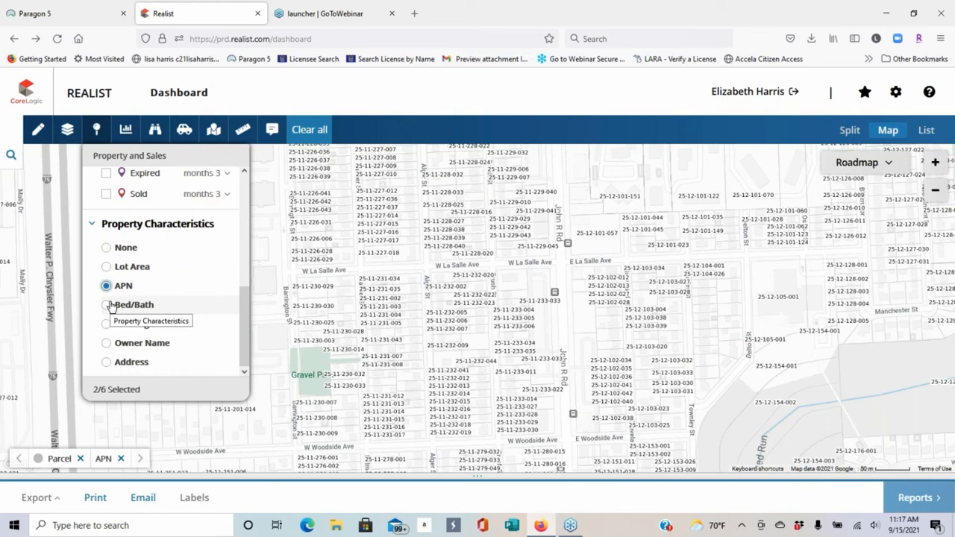
{"action": "left_click", "coordinate": [106, 344]}
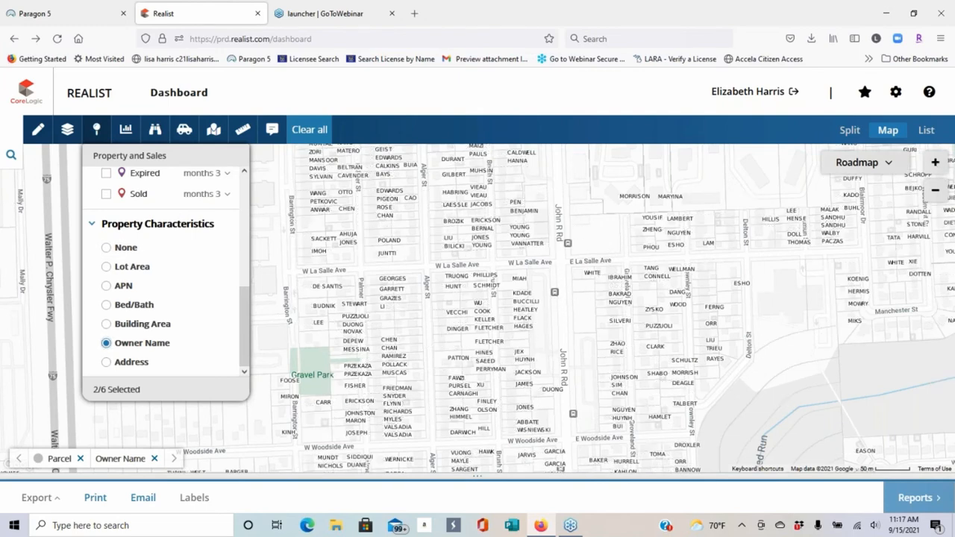
{"action": "left_click", "coordinate": [935, 163]}
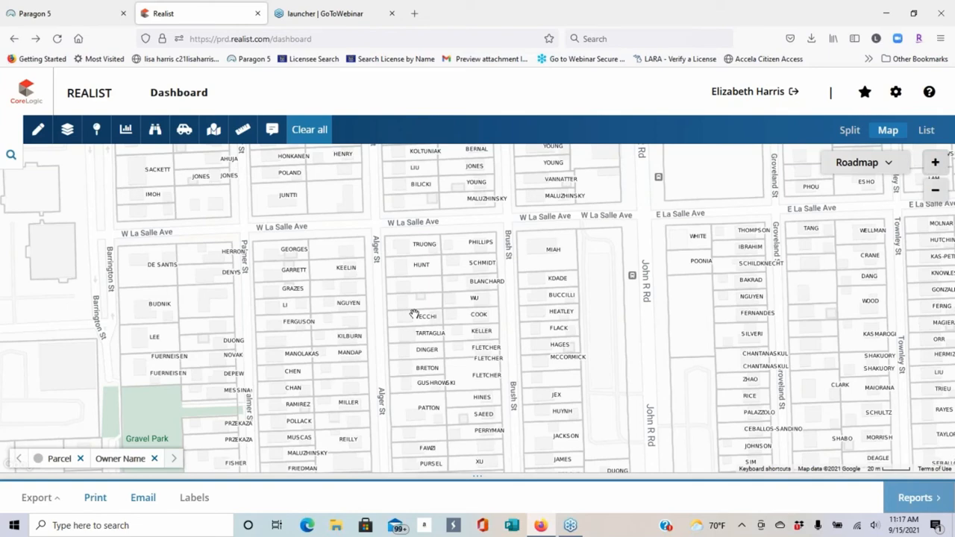
{"action": "left_click", "coordinate": [416, 249]}
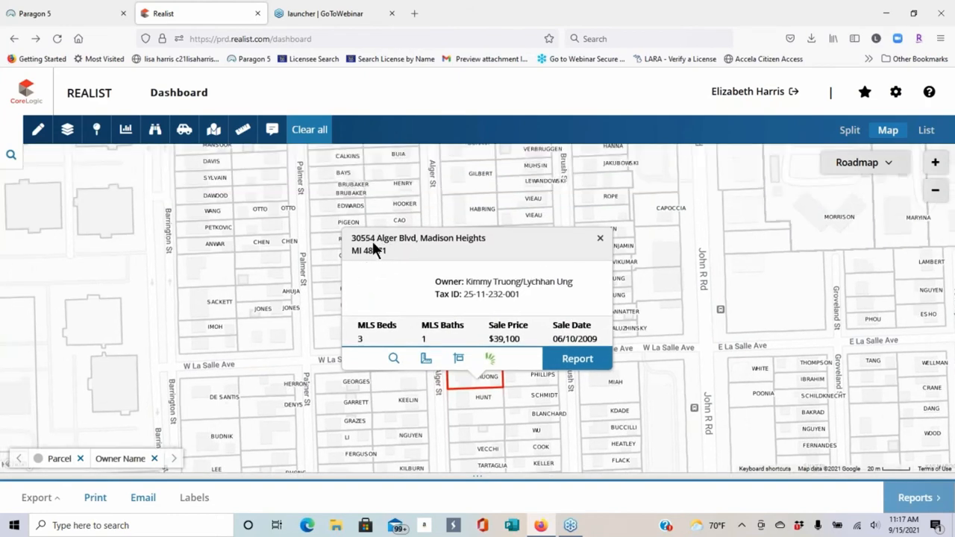
{"action": "left_click", "coordinate": [600, 238]}
Turn off the parcel characteristic labels by setting them to None
{"action": "left_click_drag", "start_coordinate": [462, 418], "coordinate": [473, 226]}
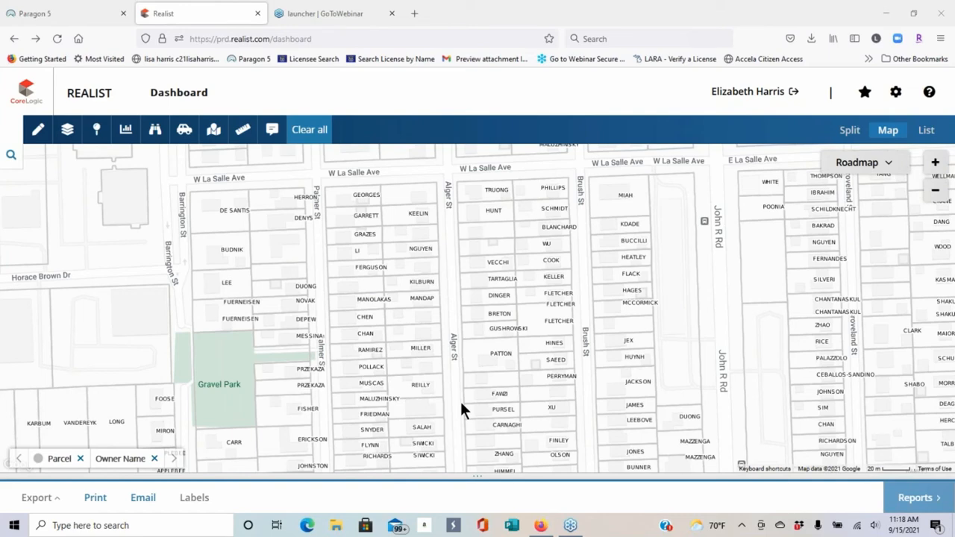
{"action": "left_click", "coordinate": [936, 190]}
{"action": "left_click", "coordinate": [935, 191]}
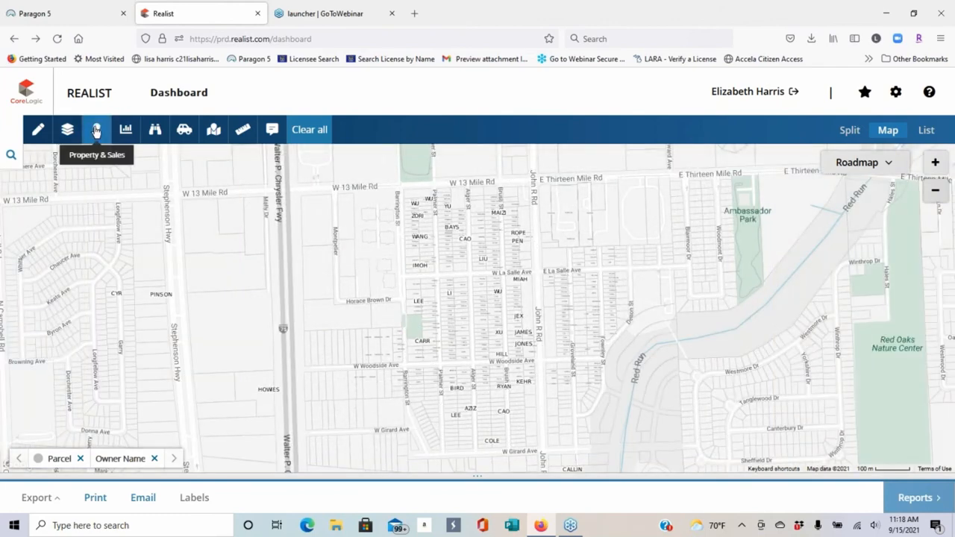
{"action": "left_click", "coordinate": [96, 130]}
{"action": "scroll", "coordinate": [143, 303], "scroll_direction": "down", "scroll_amount": 5}
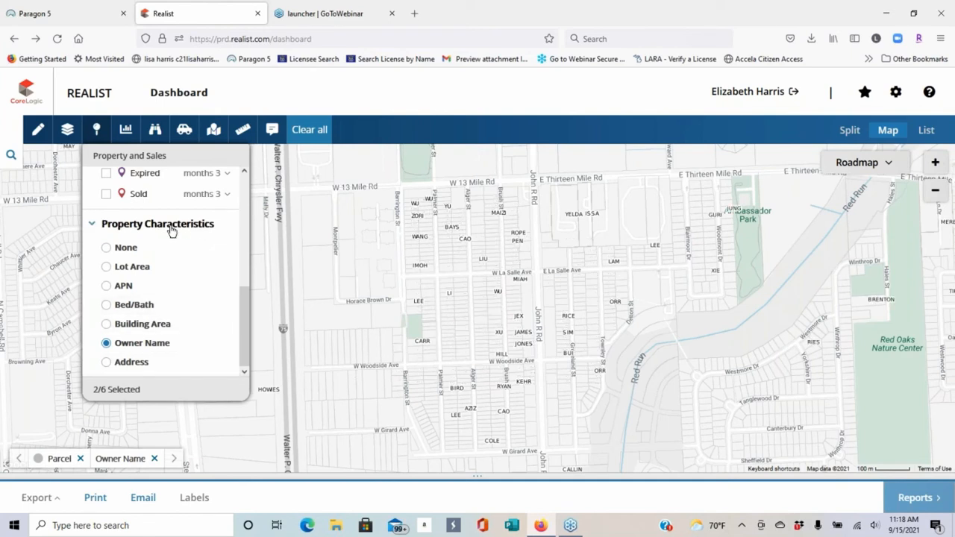
{"action": "left_click", "coordinate": [107, 247]}
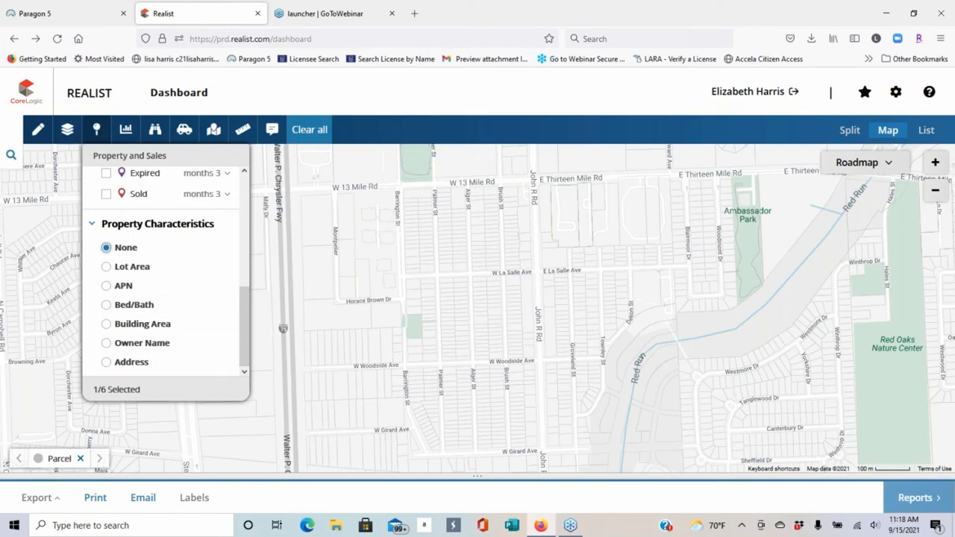
{"action": "left_click", "coordinate": [96, 131]}
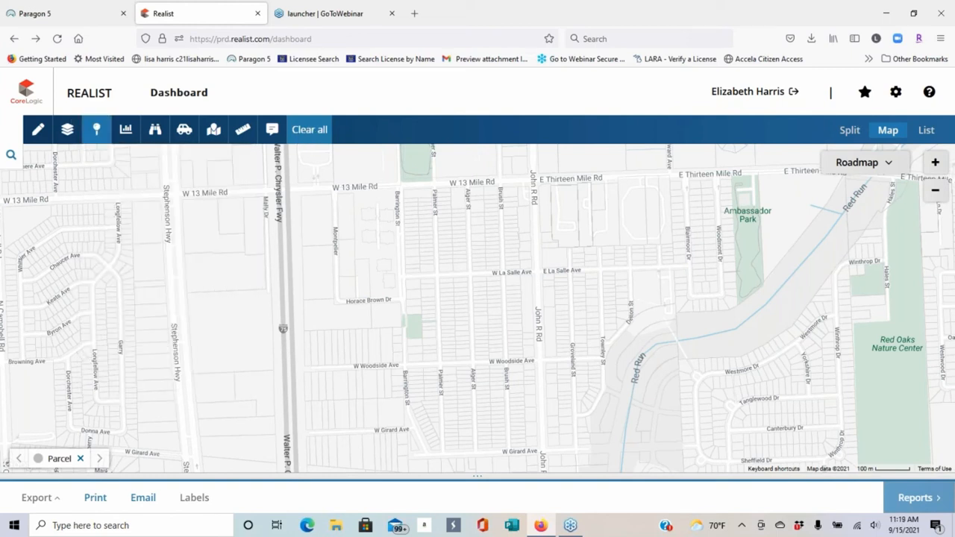
Show the # of Homes in Foreclosure trend overlay at zip code level
{"action": "left_click", "coordinate": [127, 132]}
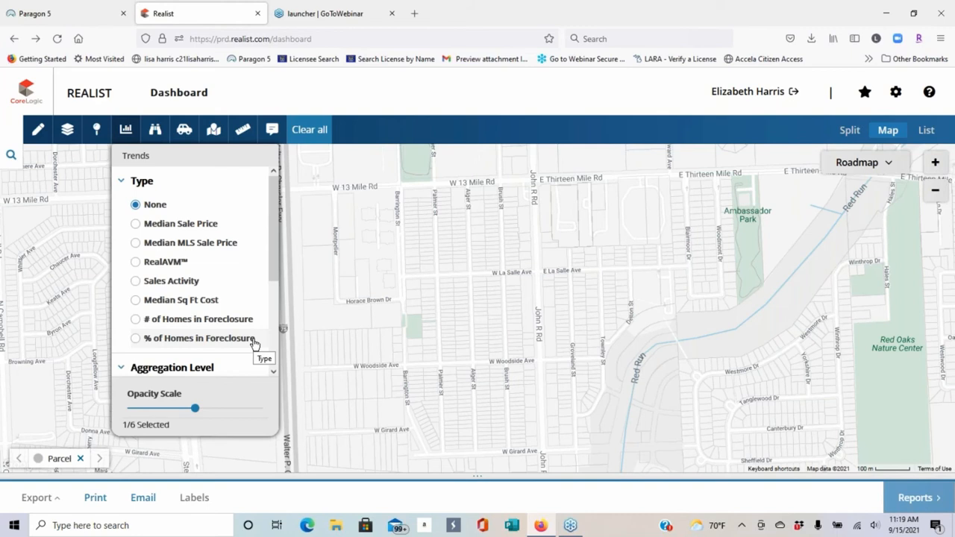
{"action": "left_click", "coordinate": [135, 320]}
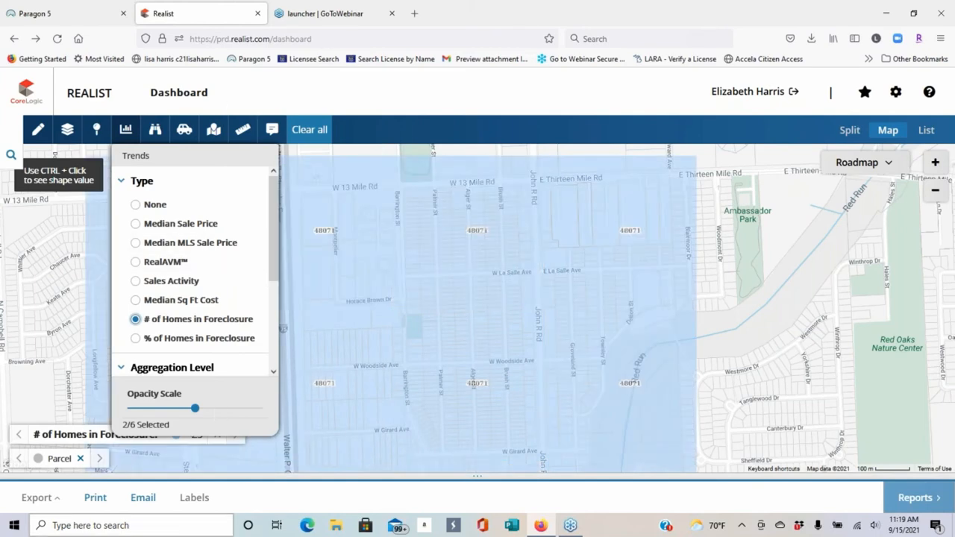
{"action": "scroll", "coordinate": [192, 358], "scroll_direction": "down", "scroll_amount": 2}
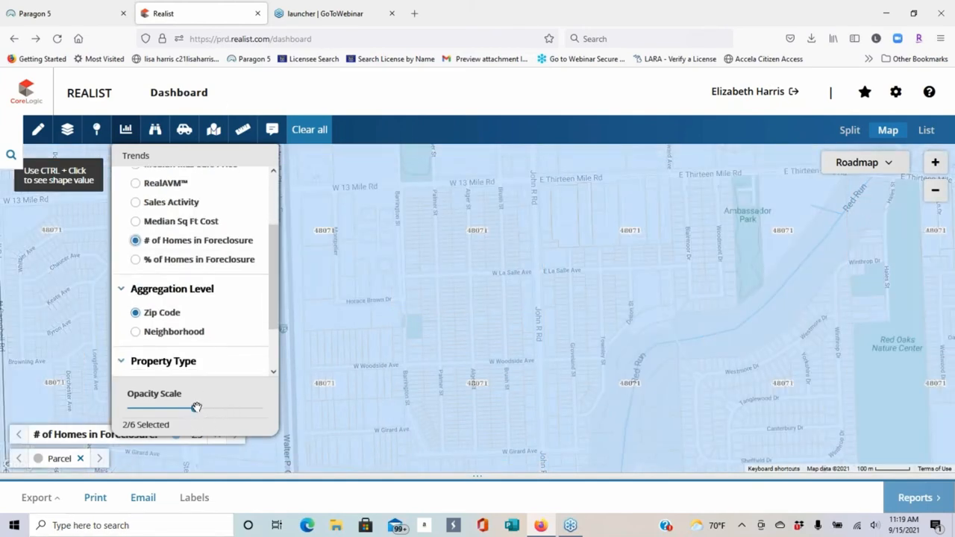
{"action": "mouse_move", "coordinate": [194, 409]}
{"action": "left_mouse_down"}
{"action": "mouse_move", "coordinate": [169, 409]}
{"action": "mouse_move", "coordinate": [194, 409]}
{"action": "left_mouse_up"}
{"action": "left_click", "coordinate": [281, 157]}
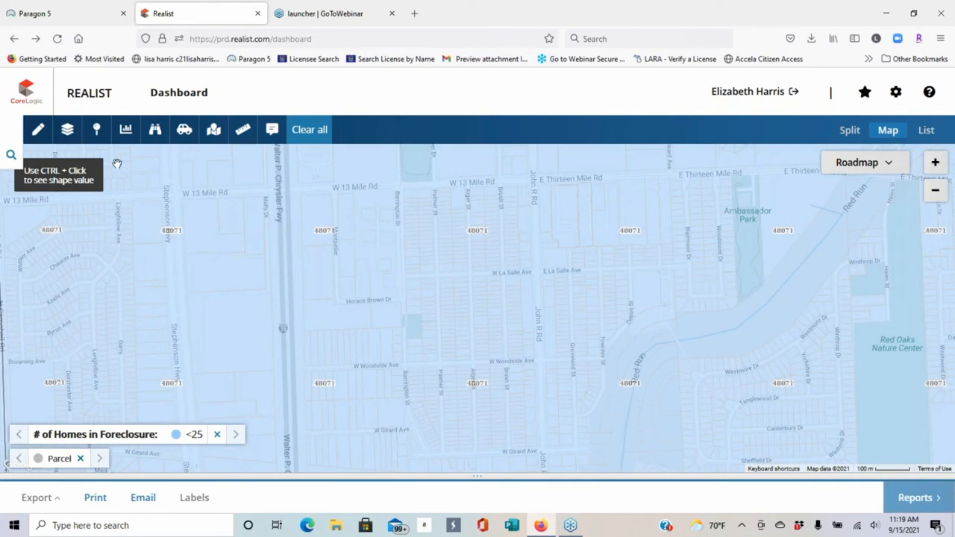
Switch the trend overlay to Sales Activity for both SFR and Condo property types
{"action": "left_click", "coordinate": [125, 131]}
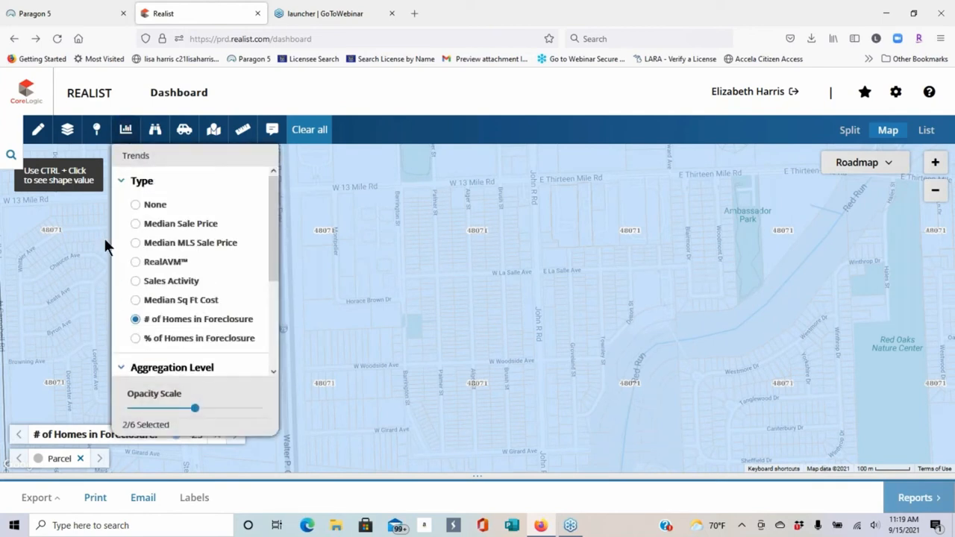
{"action": "left_click", "coordinate": [136, 208]}
{"action": "scroll", "coordinate": [219, 261], "scroll_direction": "down", "scroll_amount": 3}
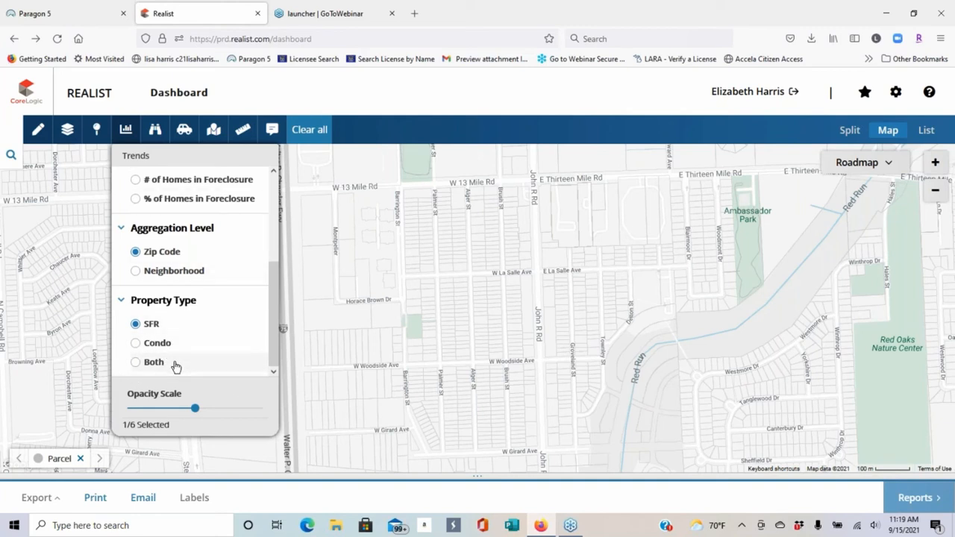
{"action": "scroll", "coordinate": [198, 324], "scroll_direction": "up", "scroll_amount": 3}
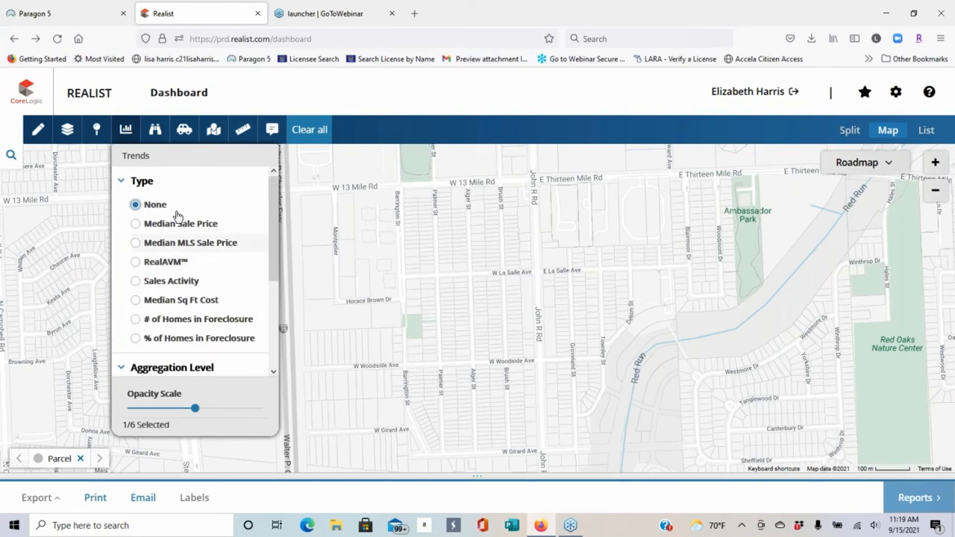
{"action": "left_click", "coordinate": [135, 283]}
{"action": "scroll", "coordinate": [172, 328], "scroll_direction": "down", "scroll_amount": 3}
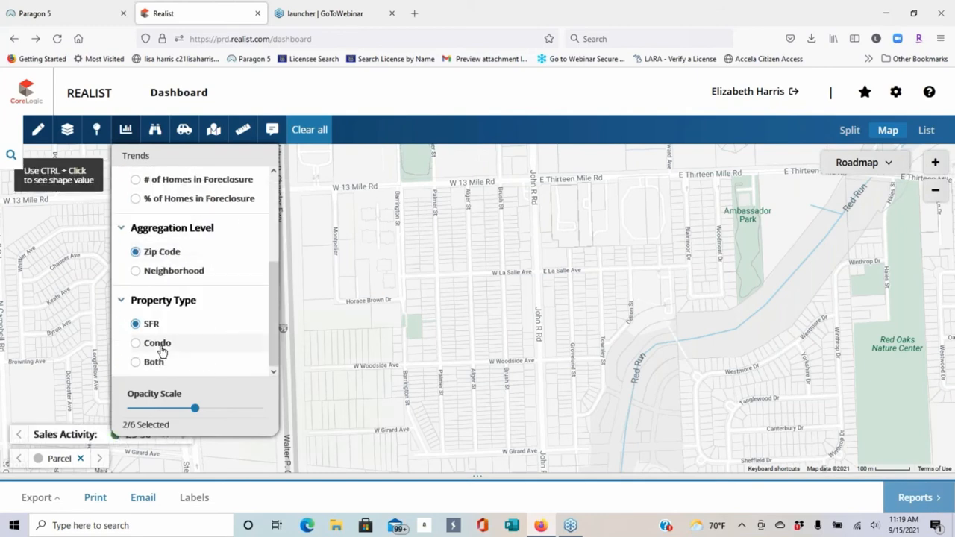
{"action": "left_click", "coordinate": [136, 362]}
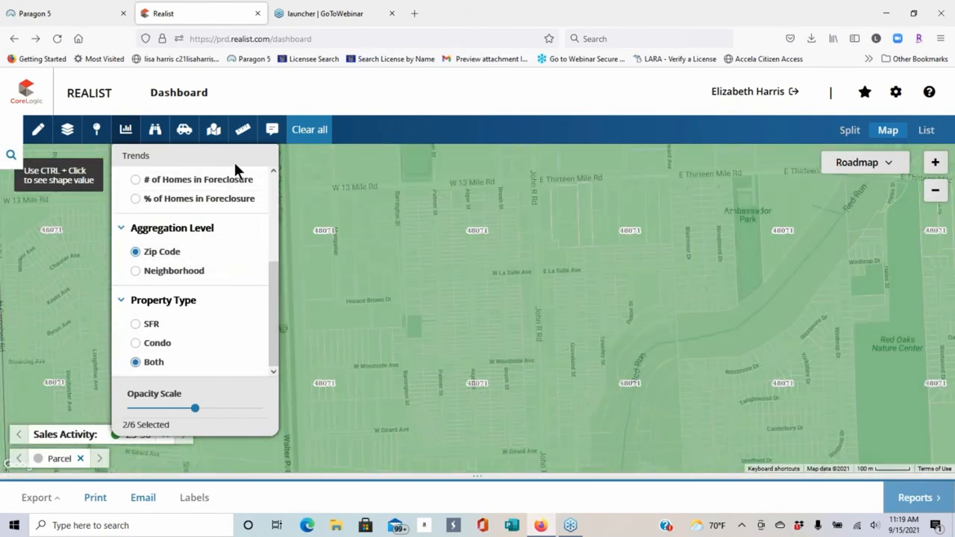
{"action": "left_click_drag", "start_coordinate": [234, 162], "coordinate": [284, 182]}
{"action": "left_click", "coordinate": [284, 177]}
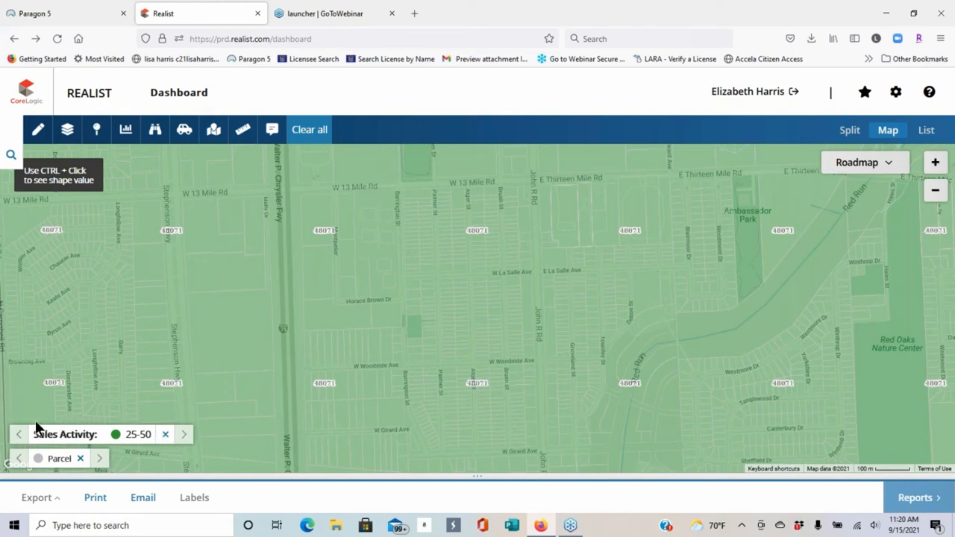
Set the trend overlay type back to None
{"action": "left_click", "coordinate": [126, 131]}
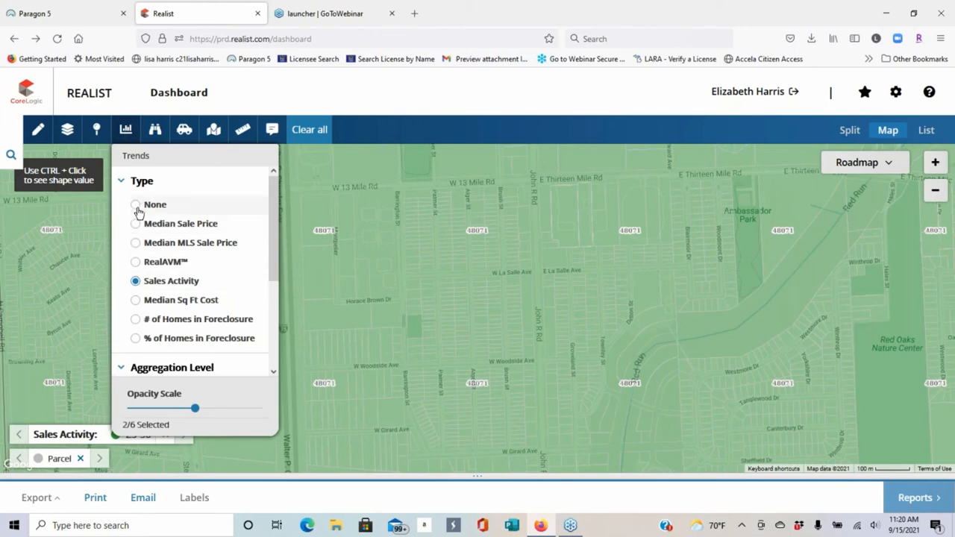
{"action": "left_click", "coordinate": [136, 205]}
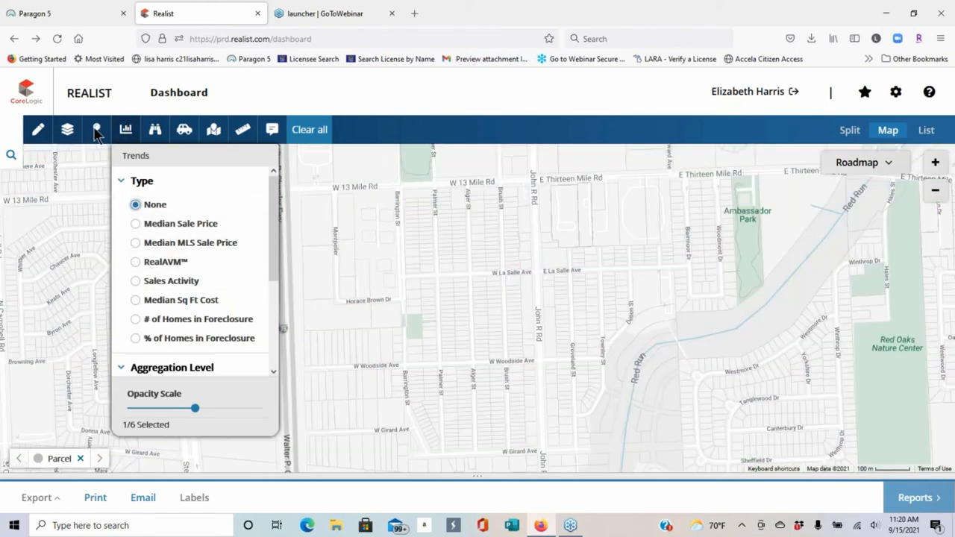
{"action": "left_click", "coordinate": [125, 132]}
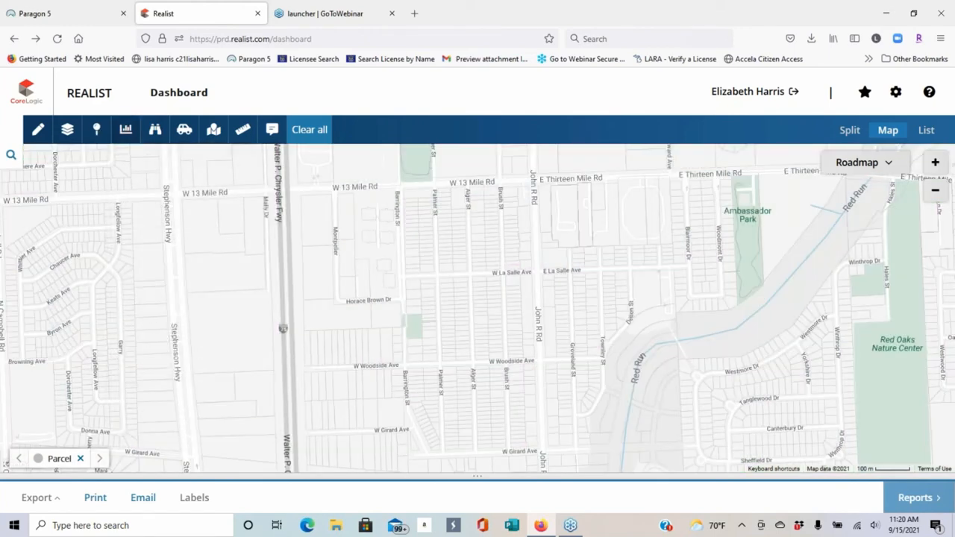
Show Education points of interest on the map and select a school marker
{"action": "left_click", "coordinate": [154, 131]}
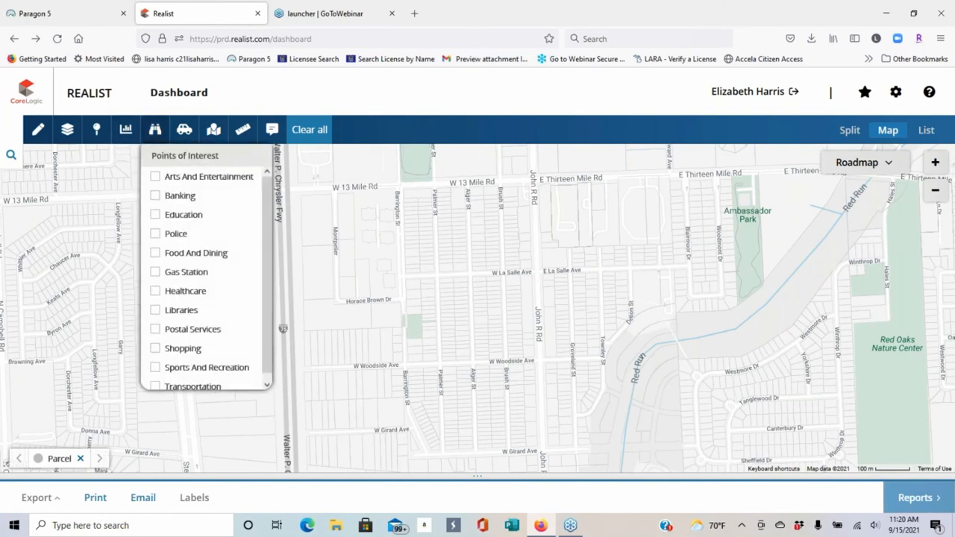
{"action": "left_click", "coordinate": [154, 216]}
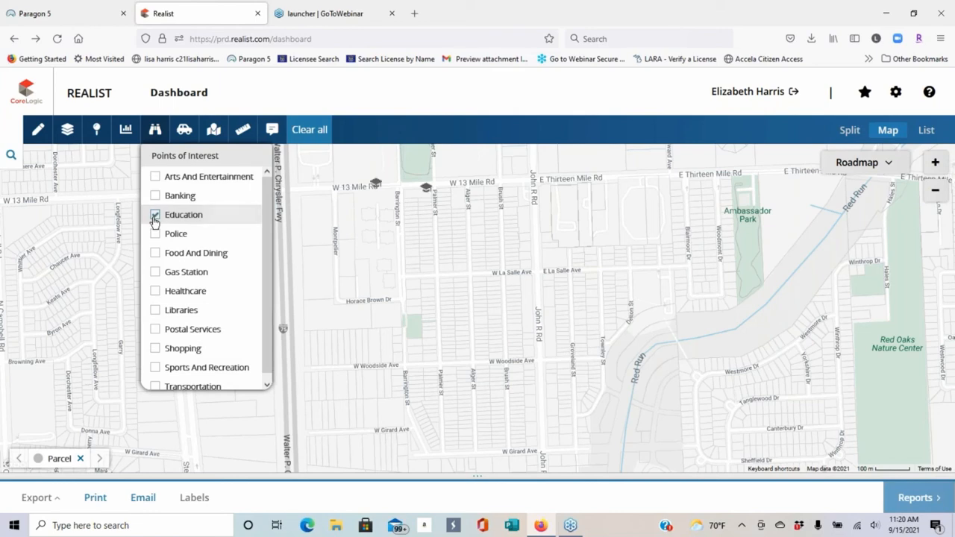
{"action": "left_click", "coordinate": [154, 130]}
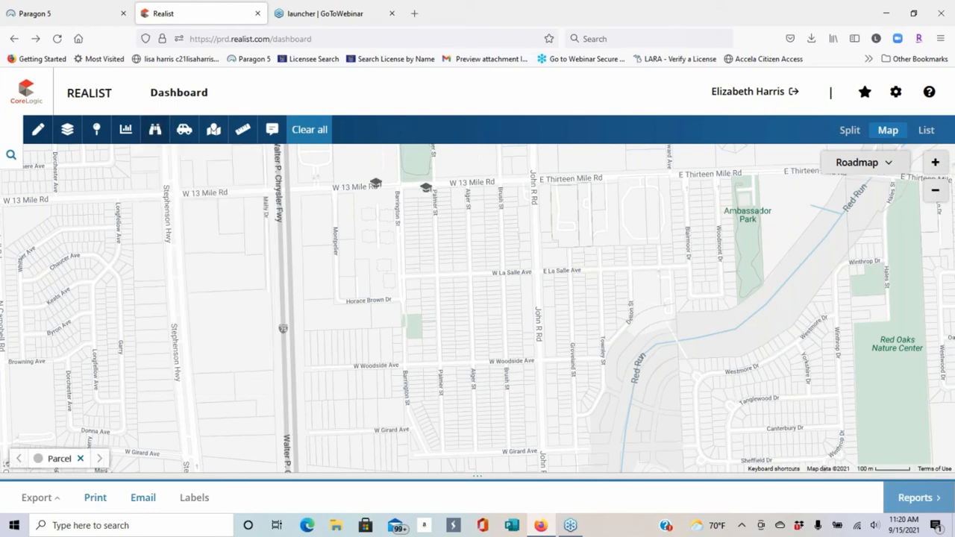
{"action": "left_click", "coordinate": [379, 190]}
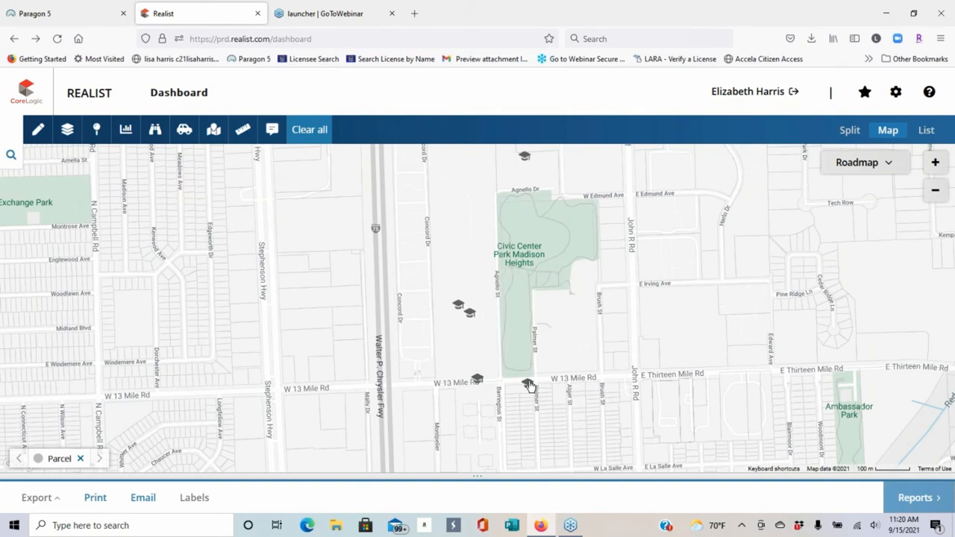
Select school markers near Civic Center Park to view their details
{"action": "left_click", "coordinate": [529, 387]}
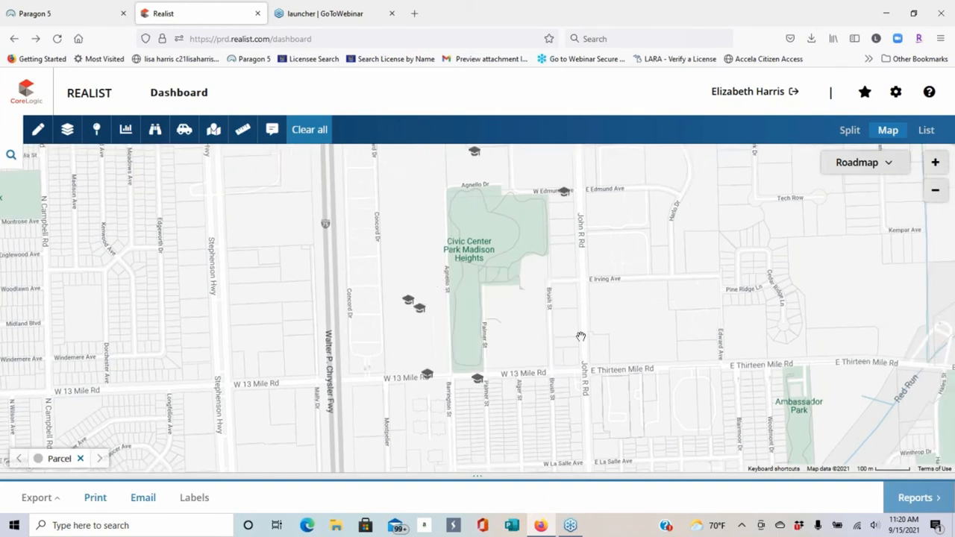
{"action": "left_click", "coordinate": [421, 311]}
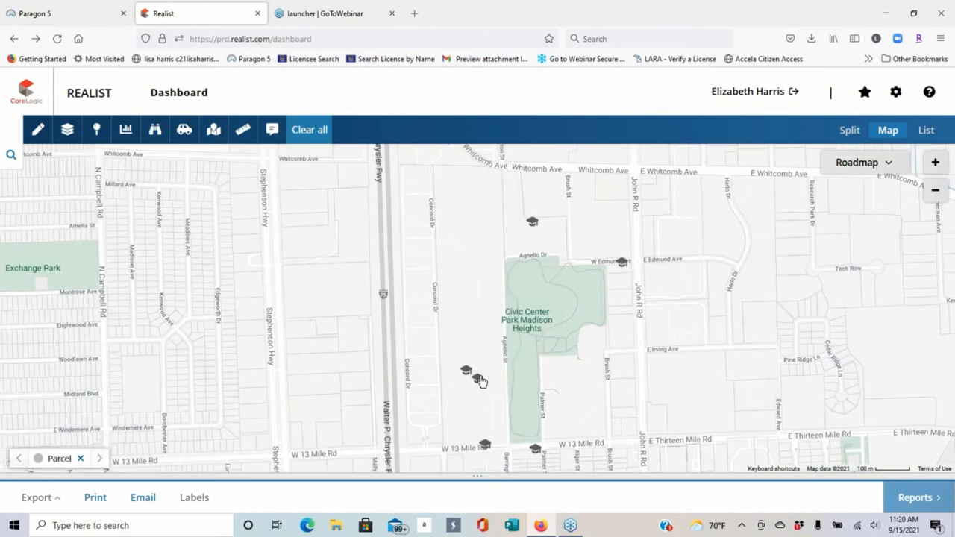
{"action": "left_click", "coordinate": [479, 378]}
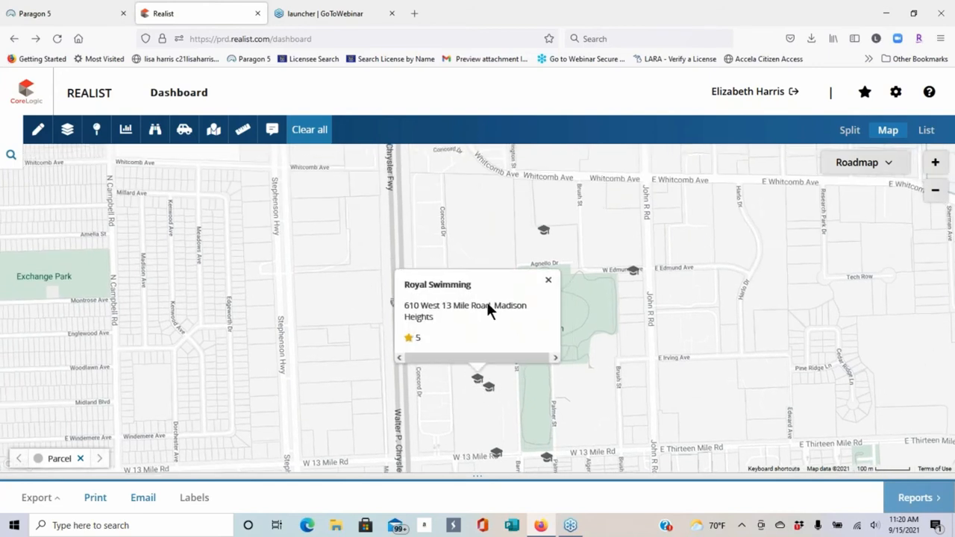
Hide the Education points of interest and open the Driving Directions panel
{"action": "left_click", "coordinate": [154, 136]}
{"action": "left_click", "coordinate": [155, 215]}
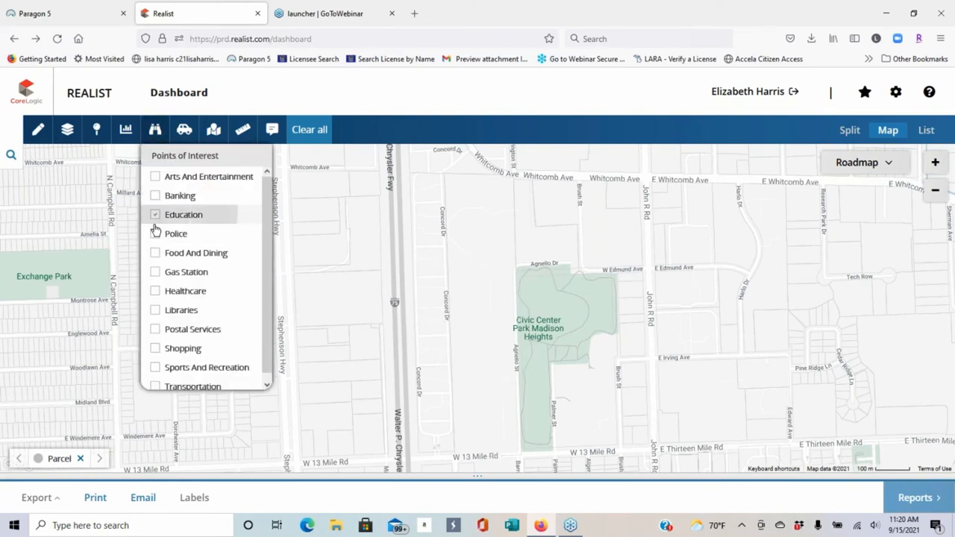
{"action": "left_click", "coordinate": [184, 134]}
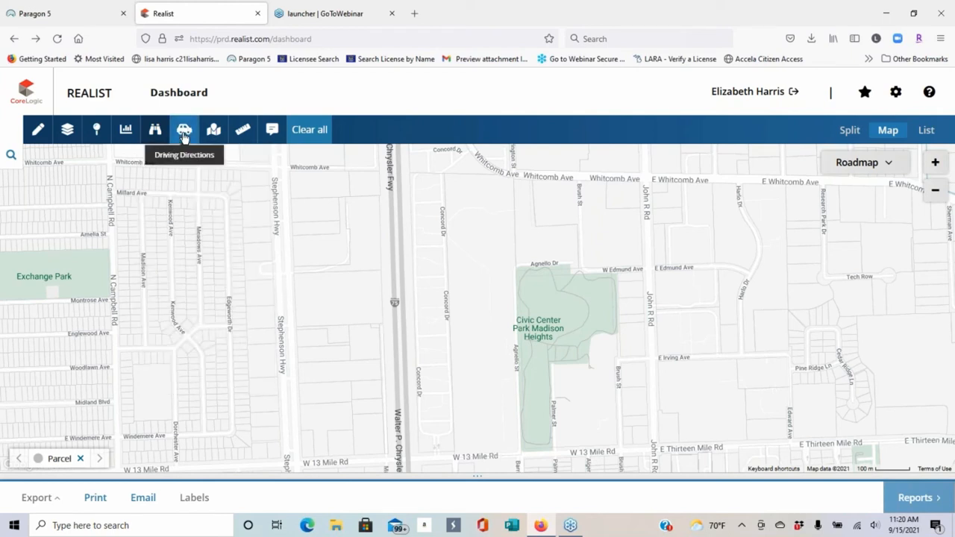
{"action": "left_click", "coordinate": [184, 134]}
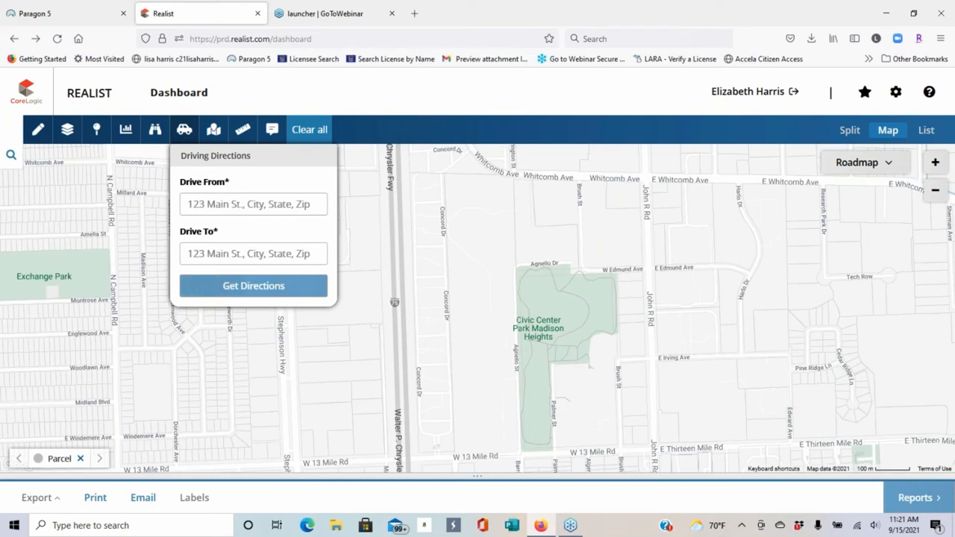
Locate zip code 48313 in Sterling Heights, MI on the map
{"action": "left_click", "coordinate": [215, 131]}
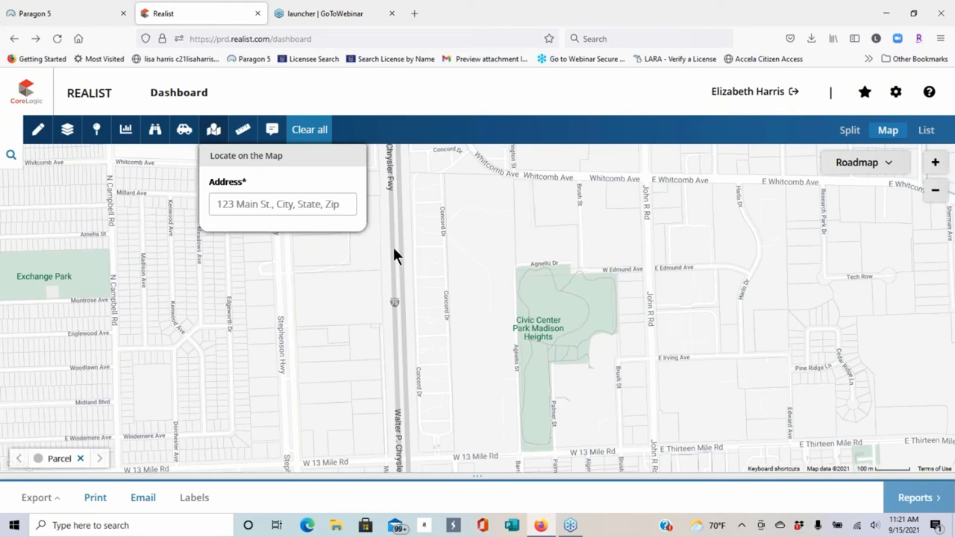
{"action": "left_click", "coordinate": [230, 204]}
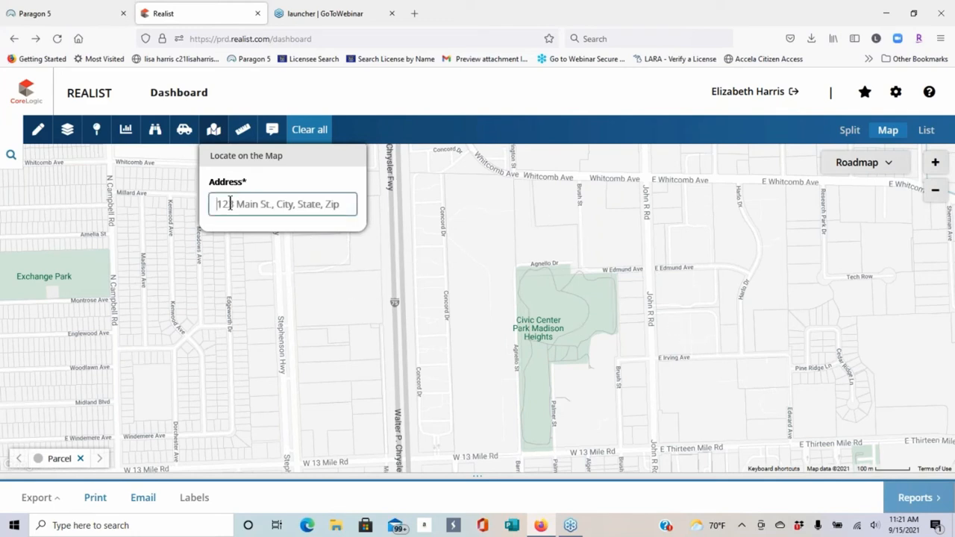
{"action": "type", "text": "481131"}
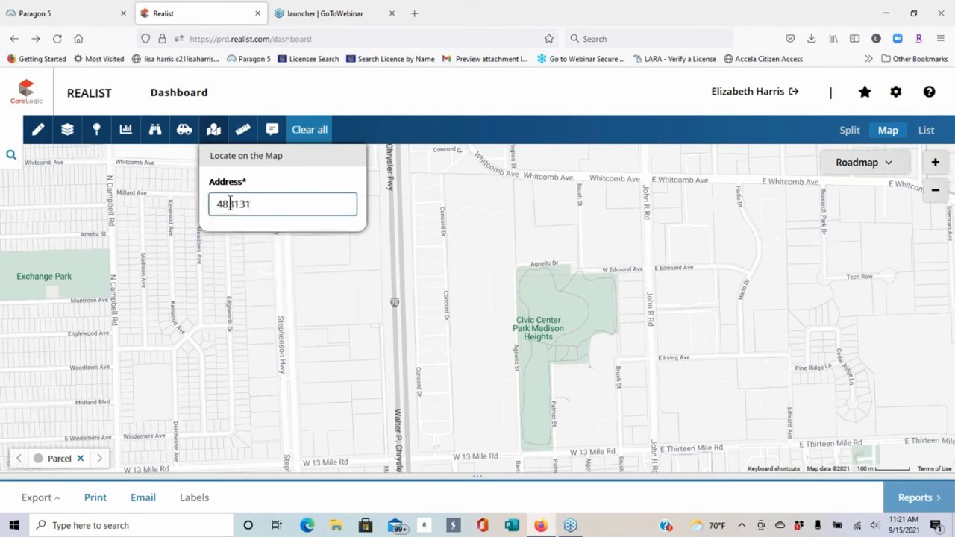
{"action": "key", "text": "BackSpace"}
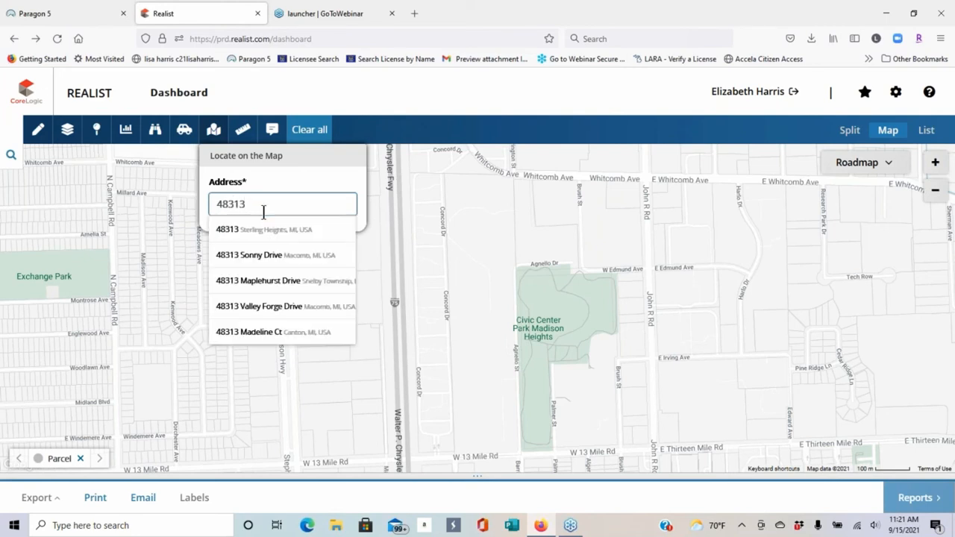
{"action": "left_click", "coordinate": [254, 229]}
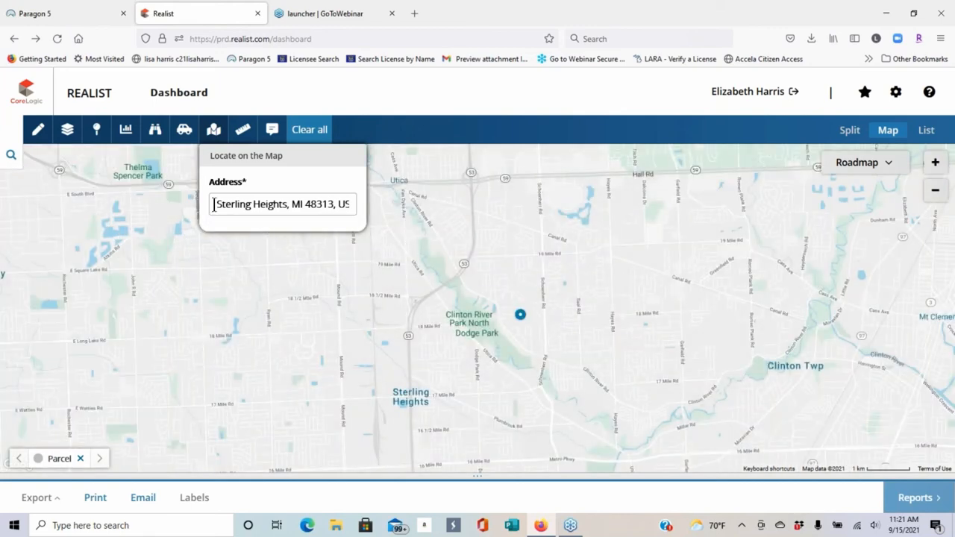
Locate a house address on Colpaert Drive in Warren, MI on the map
{"action": "left_click_drag", "start_coordinate": [213, 206], "coordinate": [398, 237]}
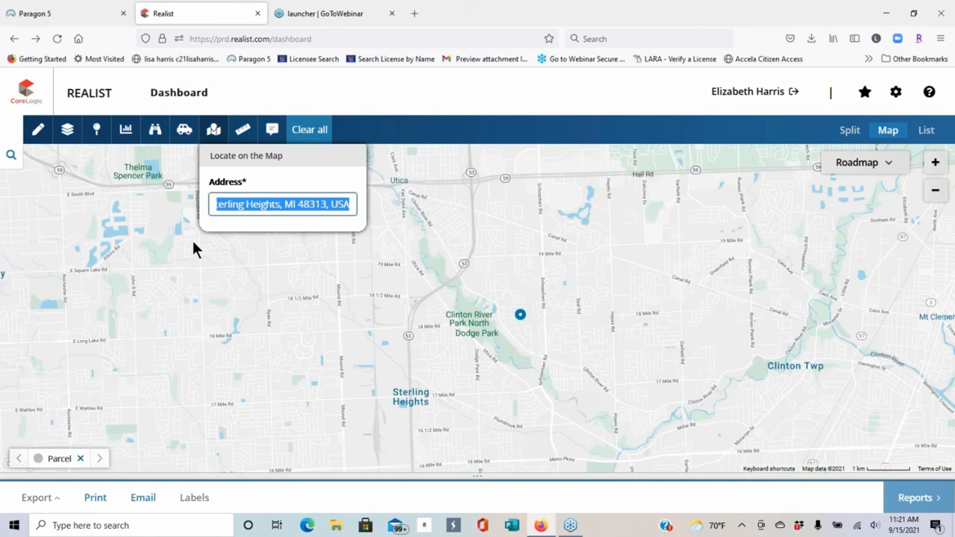
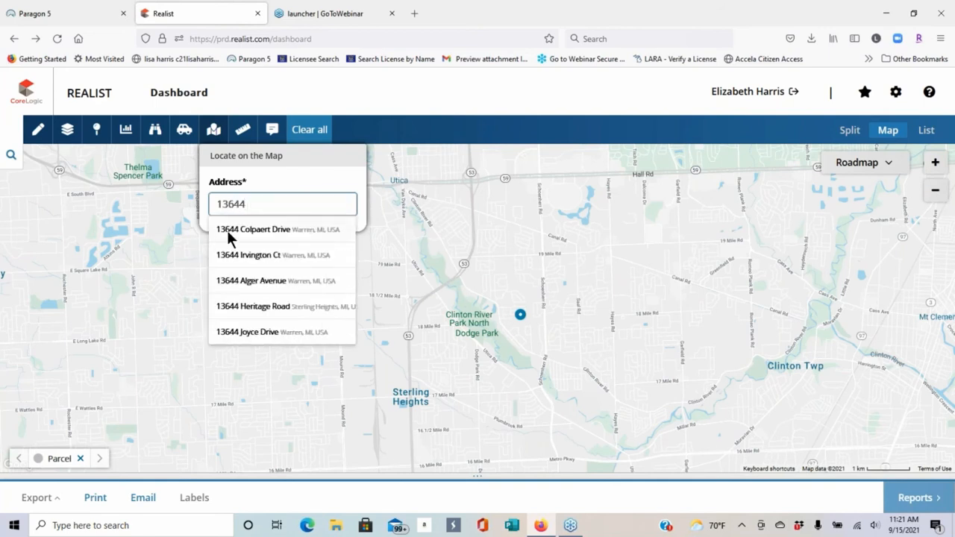
{"action": "left_click", "coordinate": [227, 230]}
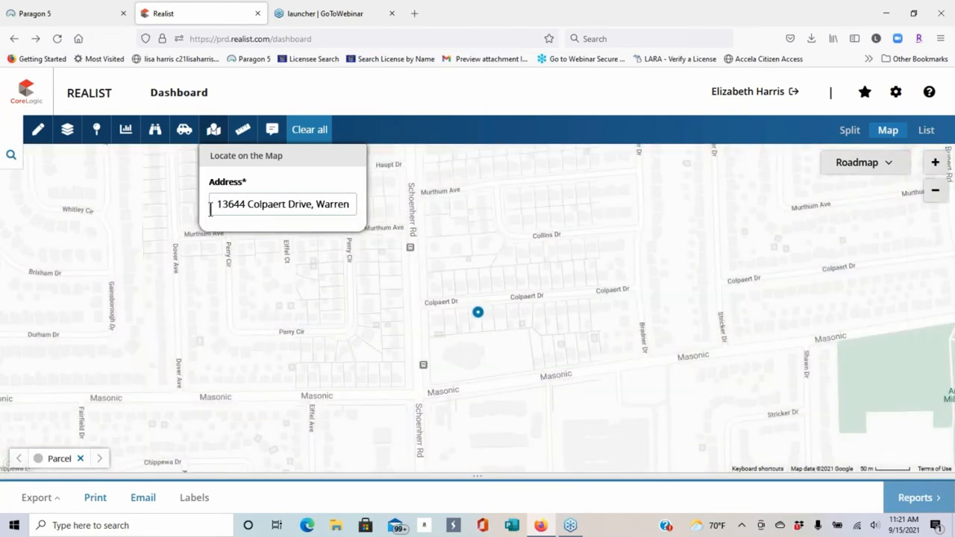
Locate Murthum Avenue in Warren, MI on the map
{"action": "left_click_drag", "start_coordinate": [211, 210], "coordinate": [230, 306]}
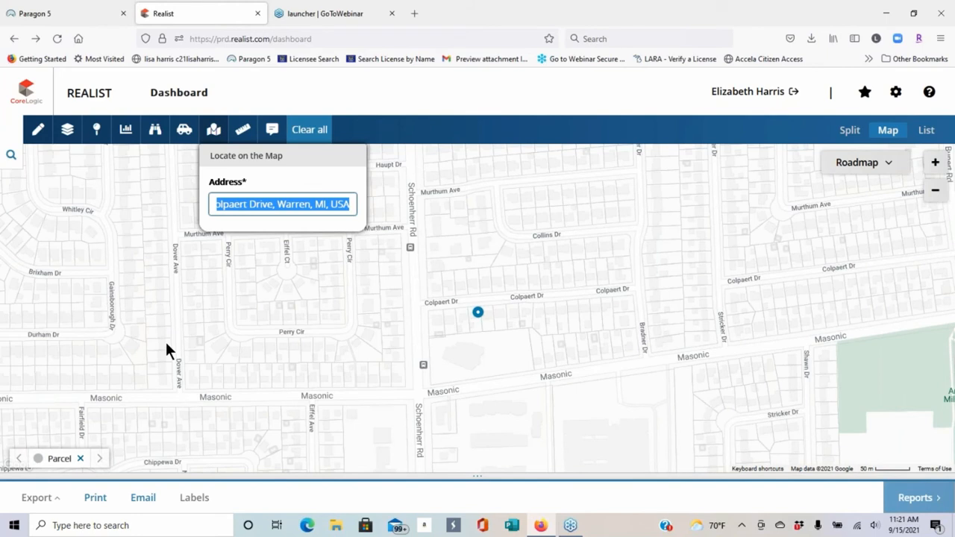
{"action": "type", "text": "Murthu"}
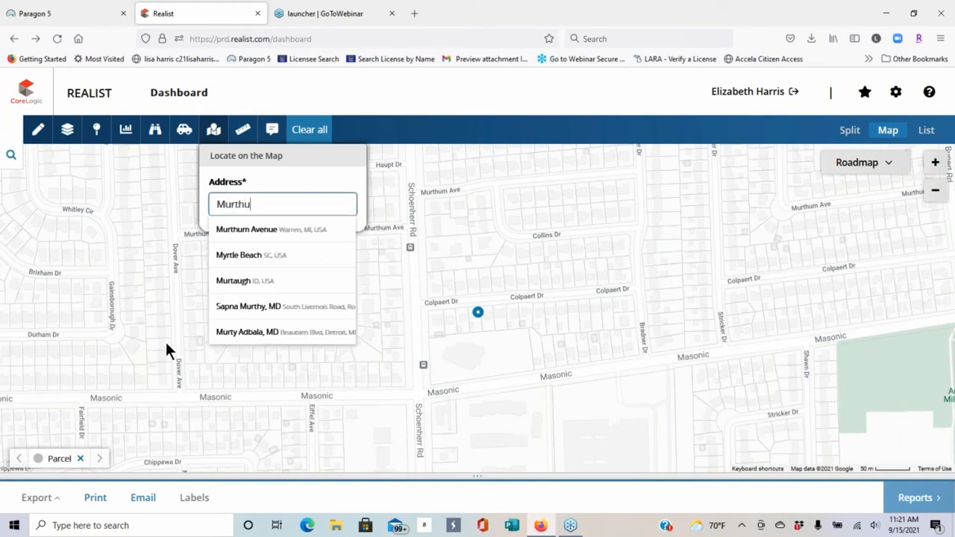
{"action": "type", "text": "m"}
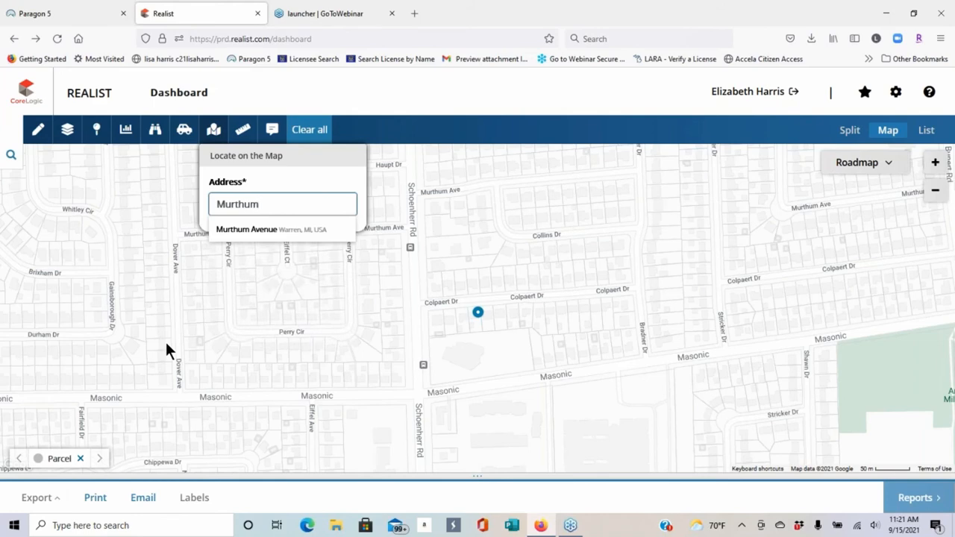
{"action": "left_click", "coordinate": [271, 232]}
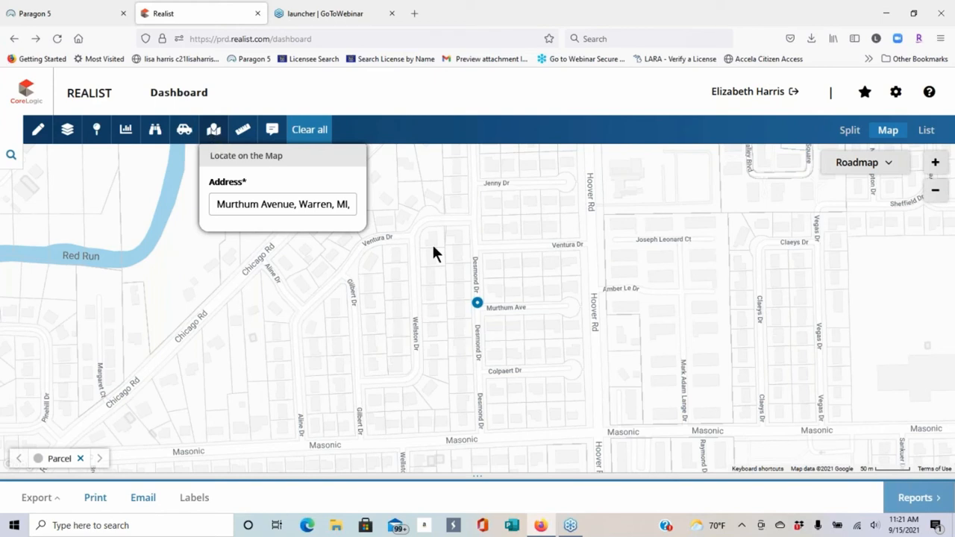
Locate zip code 48312 in Sterling Heights, MI on the map
{"action": "left_click_drag", "start_coordinate": [217, 202], "coordinate": [425, 316]}
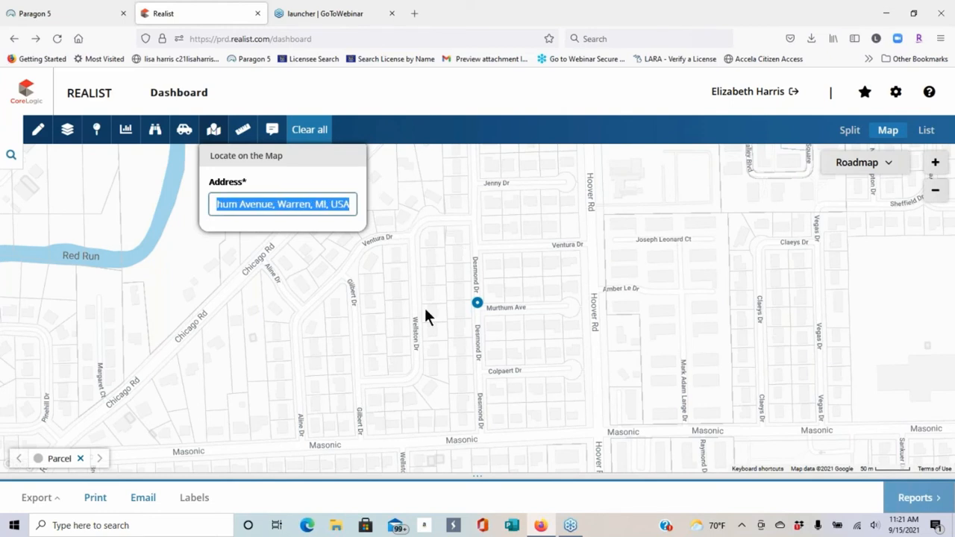
{"action": "type", "text": "48"}
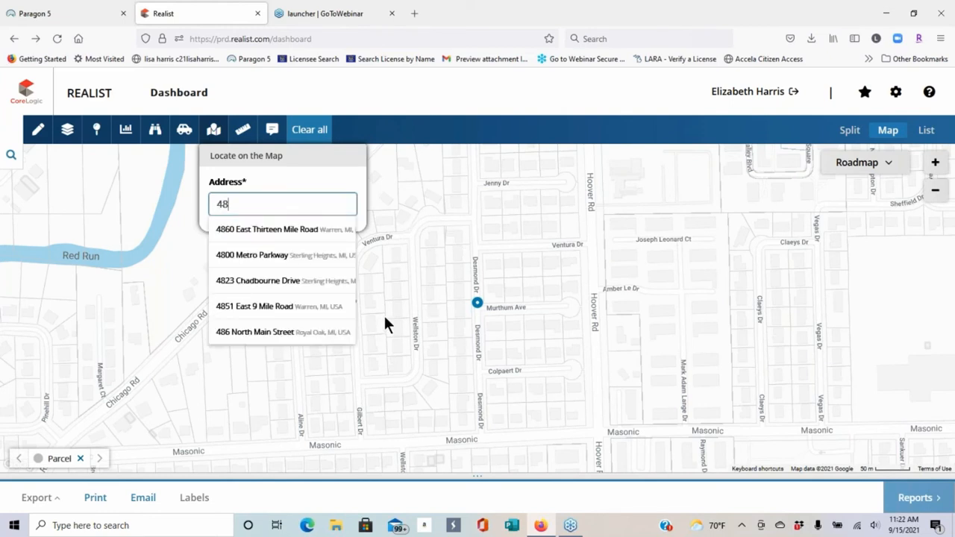
{"action": "type", "text": "312"}
{"action": "key", "text": "Return"}
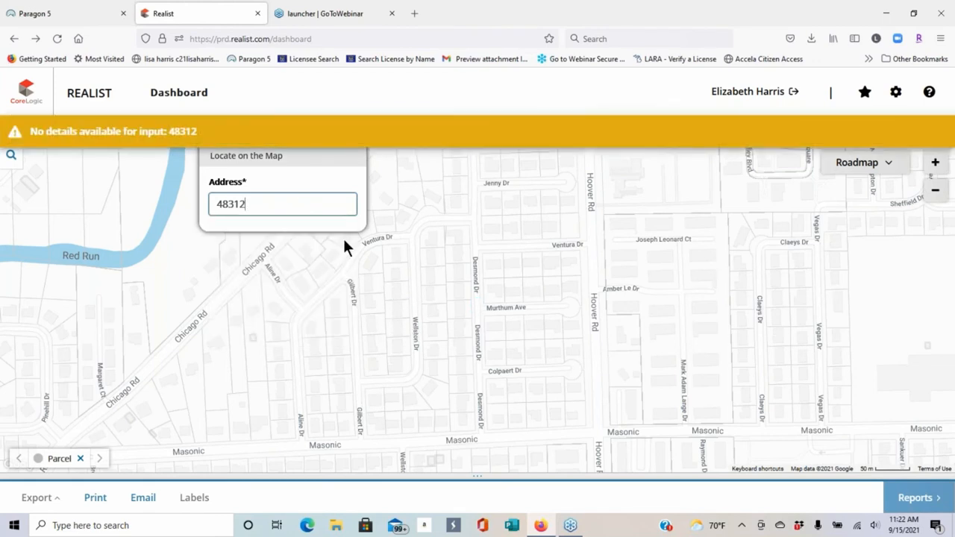
{"action": "key", "text": "BackSpace"}
{"action": "left_click", "coordinate": [254, 224]}
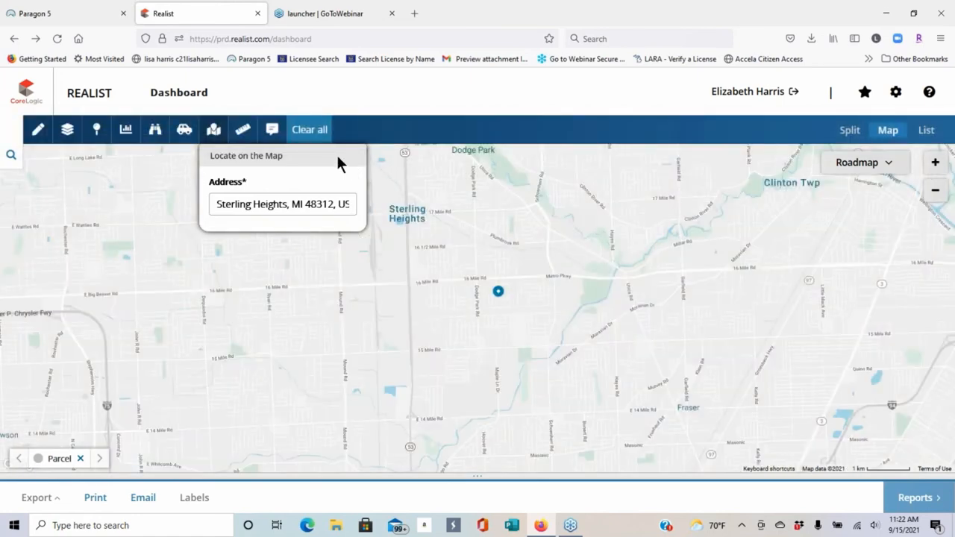
Measure the distance along Laurel Ct between Travis Dr and Maas Dr with the Ruler tool
{"action": "left_click", "coordinate": [214, 130]}
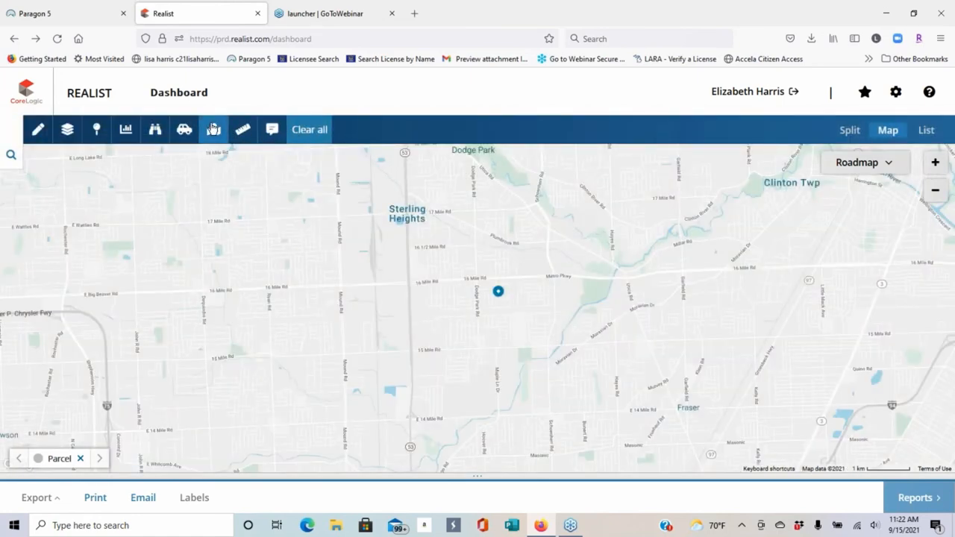
{"action": "left_click", "coordinate": [249, 131]}
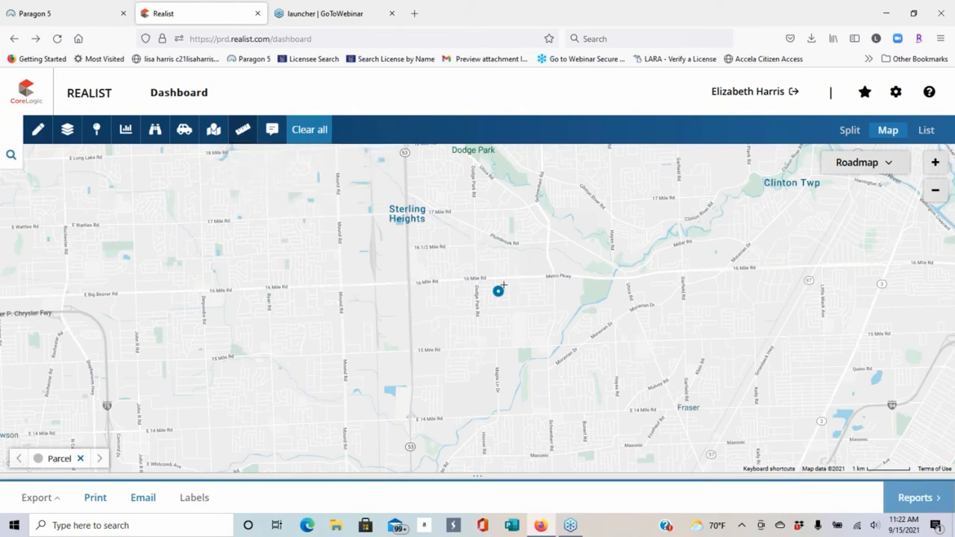
{"action": "left_click", "coordinate": [936, 163]}
{"action": "left_click", "coordinate": [940, 165]}
{"action": "left_click", "coordinate": [939, 164]}
{"action": "left_click", "coordinate": [939, 165]}
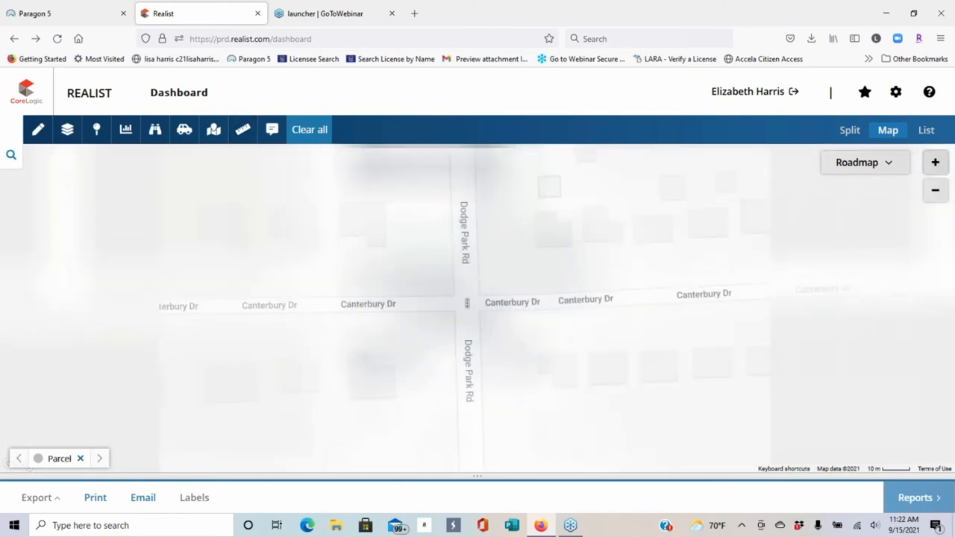
{"action": "left_click", "coordinate": [936, 191]}
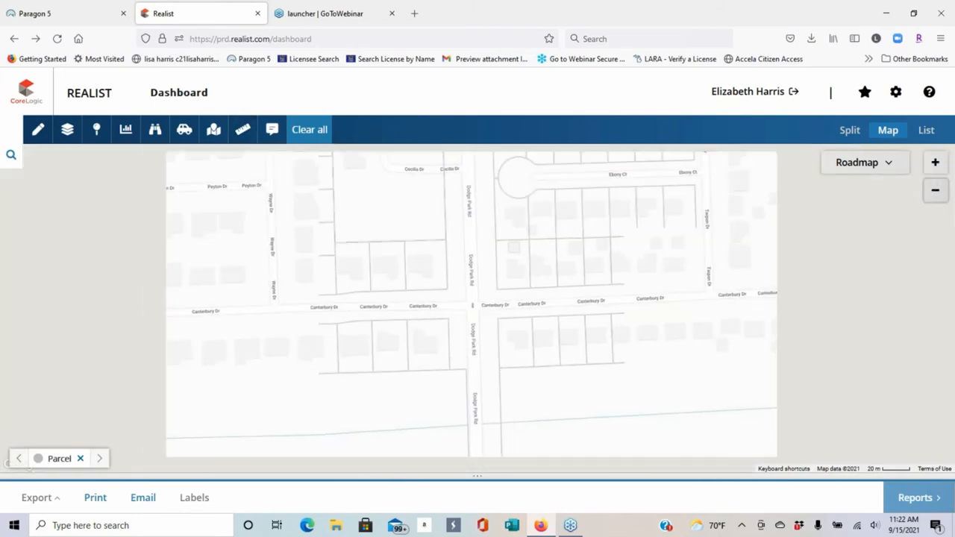
{"action": "left_click", "coordinate": [242, 130]}
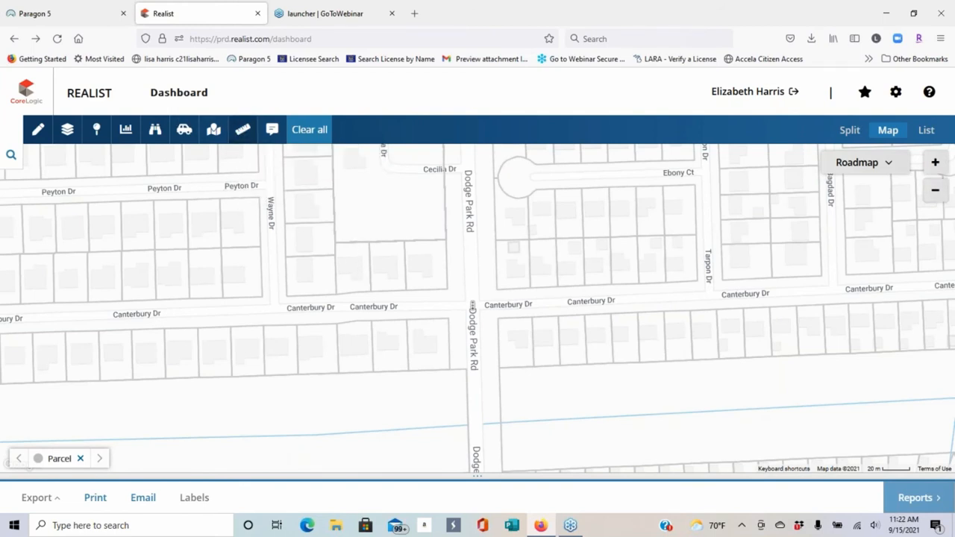
{"action": "left_click", "coordinate": [243, 130]}
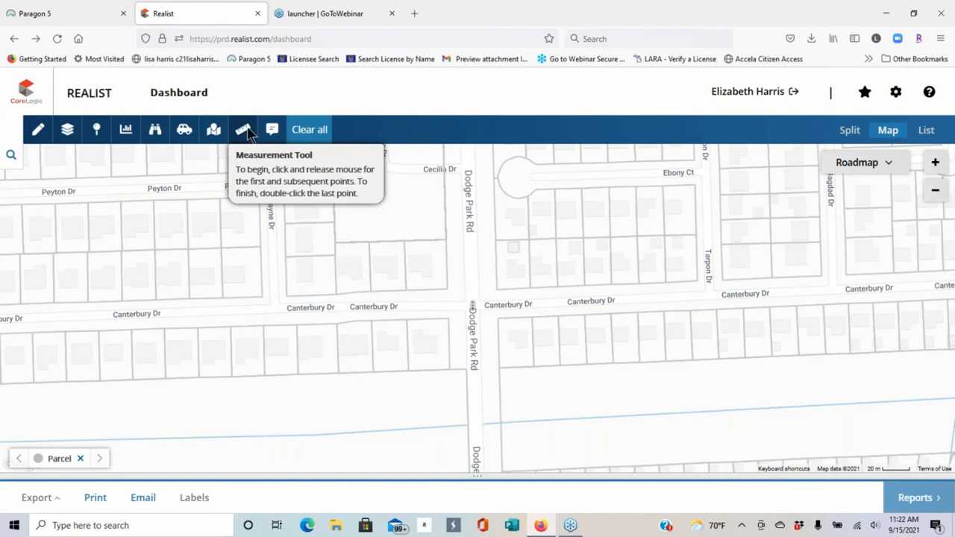
{"action": "left_click", "coordinate": [243, 133]}
{"action": "left_click", "coordinate": [468, 176]}
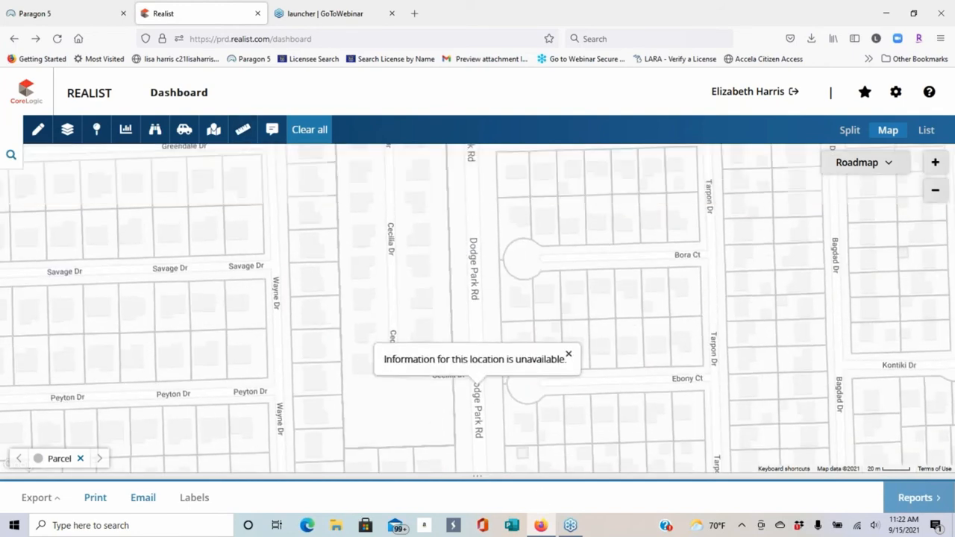
{"action": "left_click_drag", "start_coordinate": [43, 360], "coordinate": [466, 354]}
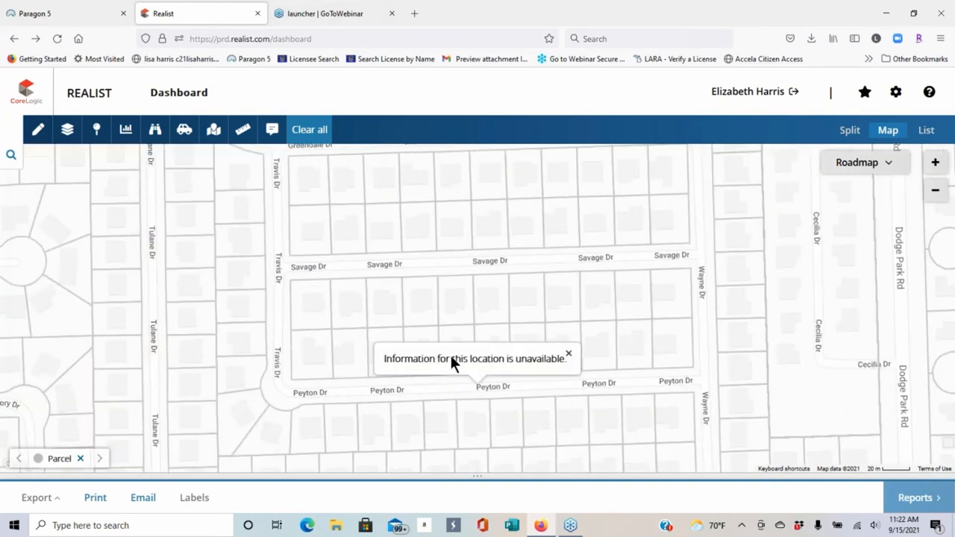
{"action": "left_click", "coordinate": [243, 130]}
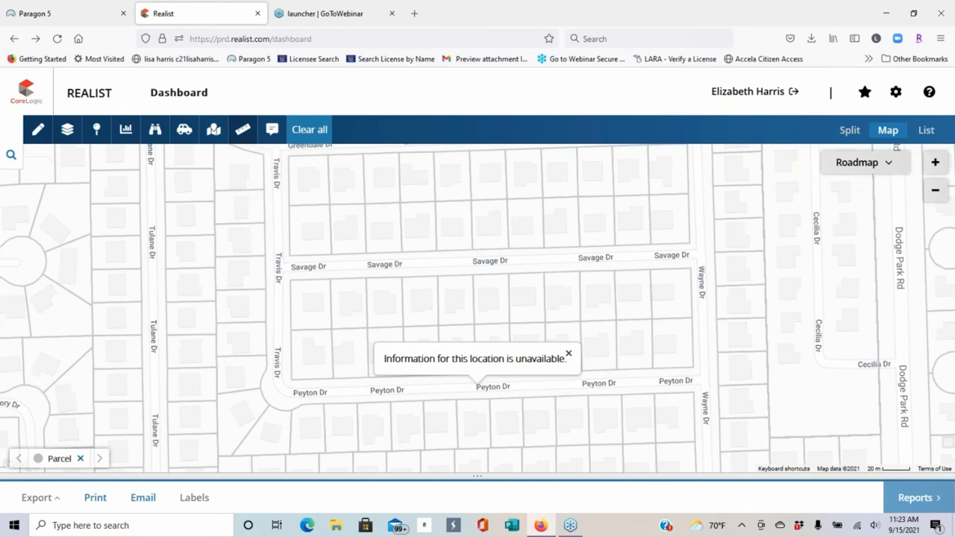
{"action": "left_click_drag", "start_coordinate": [207, 281], "coordinate": [490, 272]}
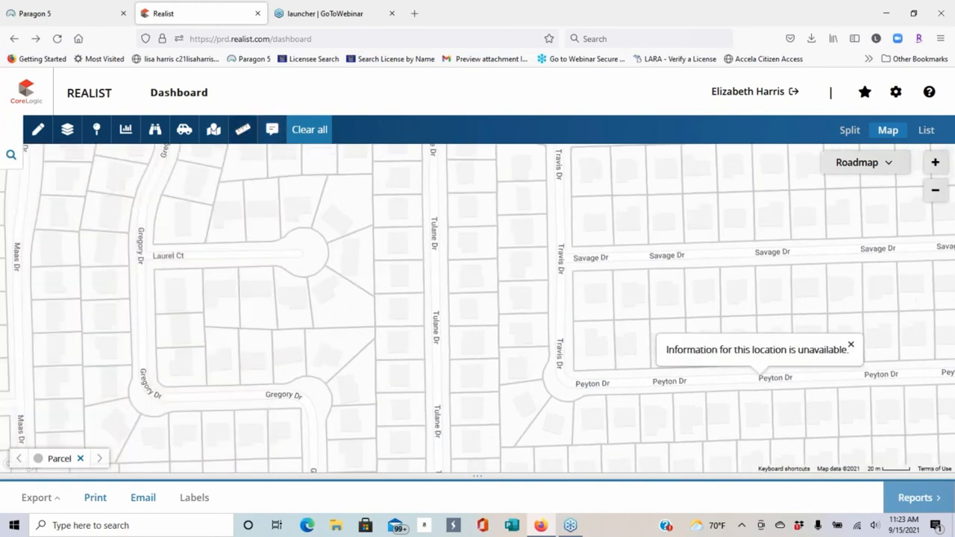
{"action": "left_click", "coordinate": [558, 255]}
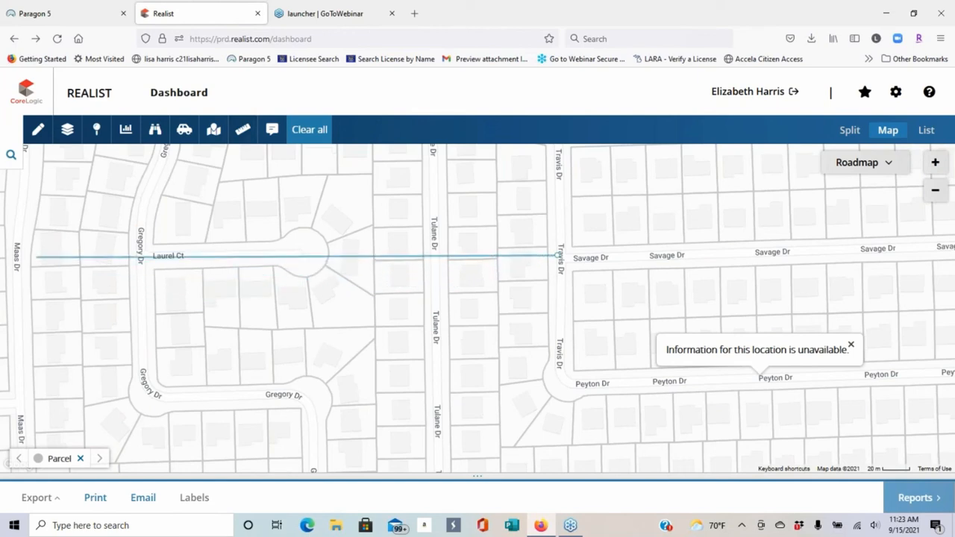
{"action": "left_click", "coordinate": [14, 251]}
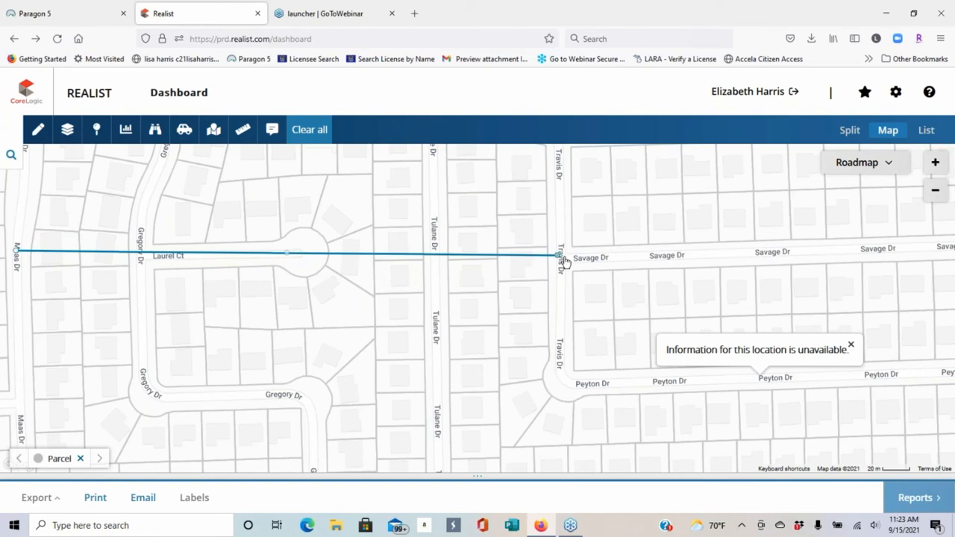
{"action": "left_click", "coordinate": [296, 258]}
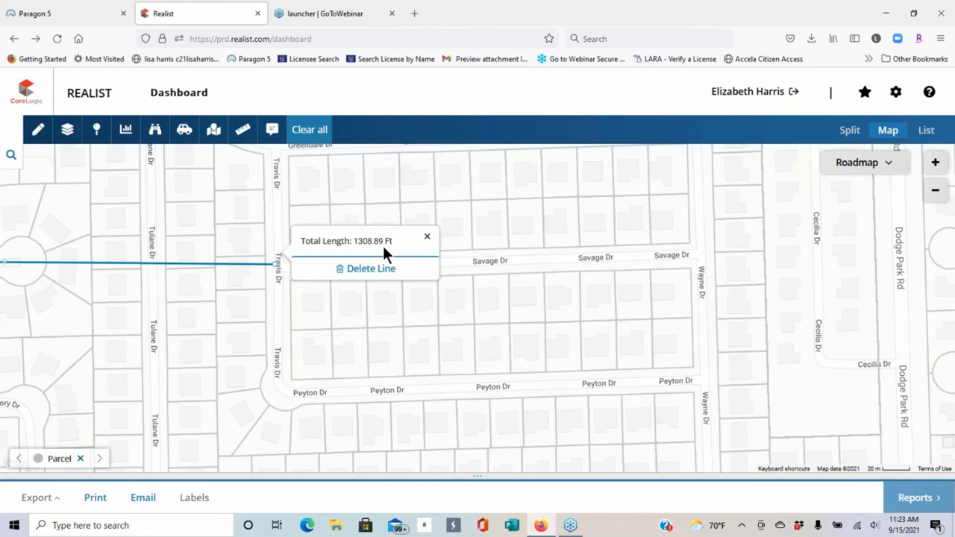
Delete the previous measurement line and measure the perimeter of the corner lot at Savage Dr and Travis Dr with the Ruler tool
{"action": "left_click", "coordinate": [366, 272]}
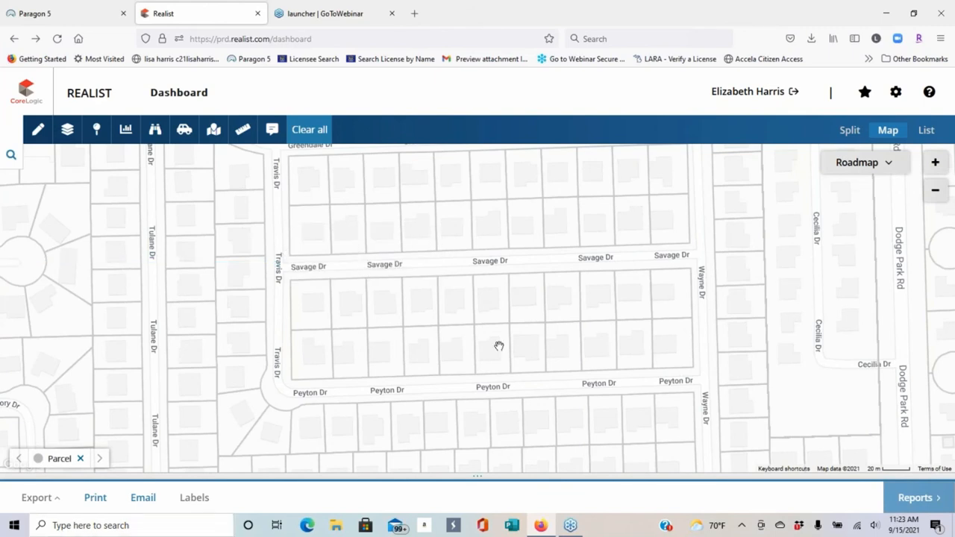
{"action": "scroll", "coordinate": [349, 287], "scroll_direction": "up", "scroll_amount": 1}
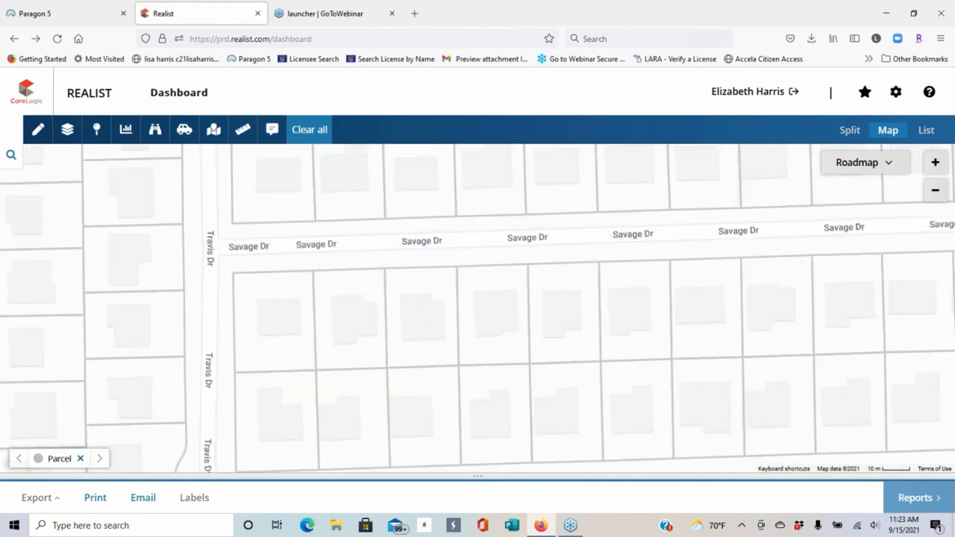
{"action": "left_click", "coordinate": [242, 130]}
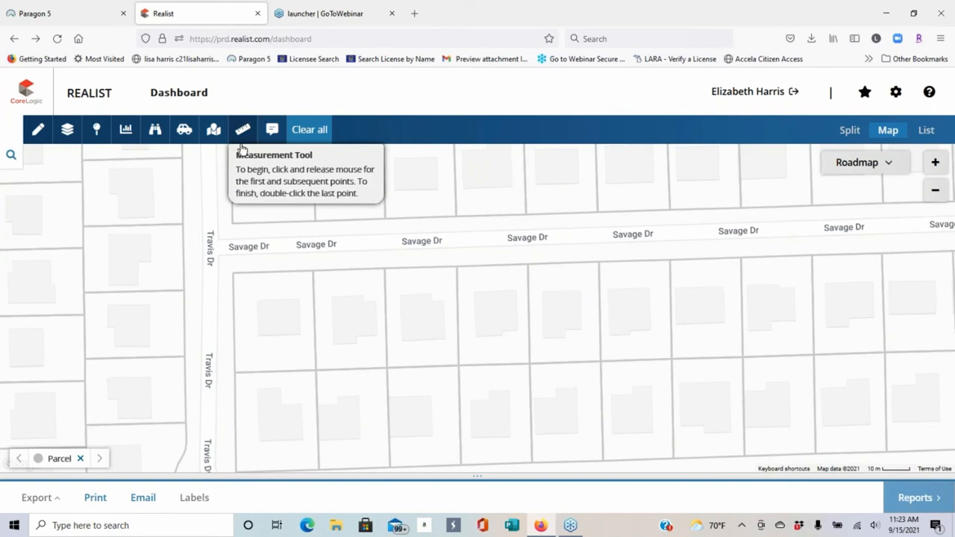
{"action": "left_click", "coordinate": [232, 274]}
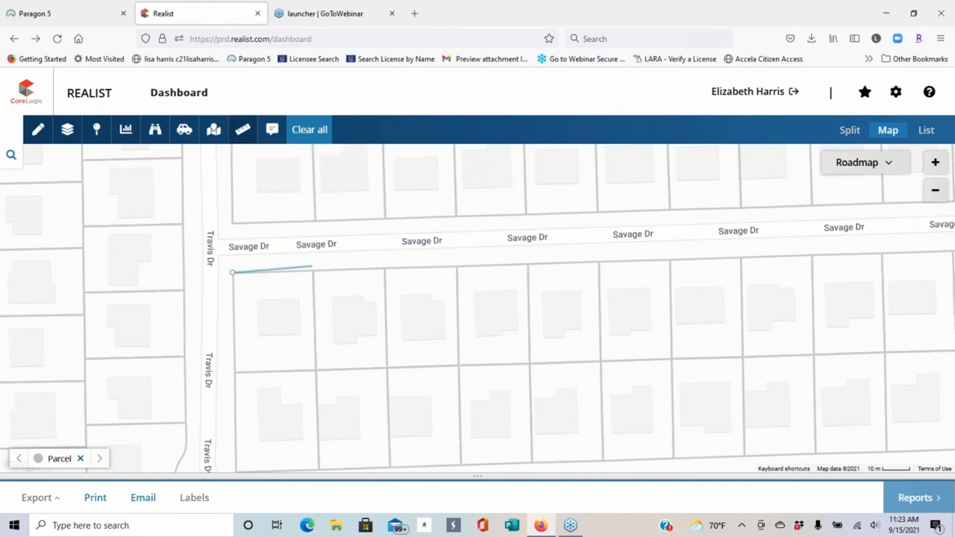
{"action": "left_click", "coordinate": [313, 272]}
{"action": "left_click", "coordinate": [315, 372]}
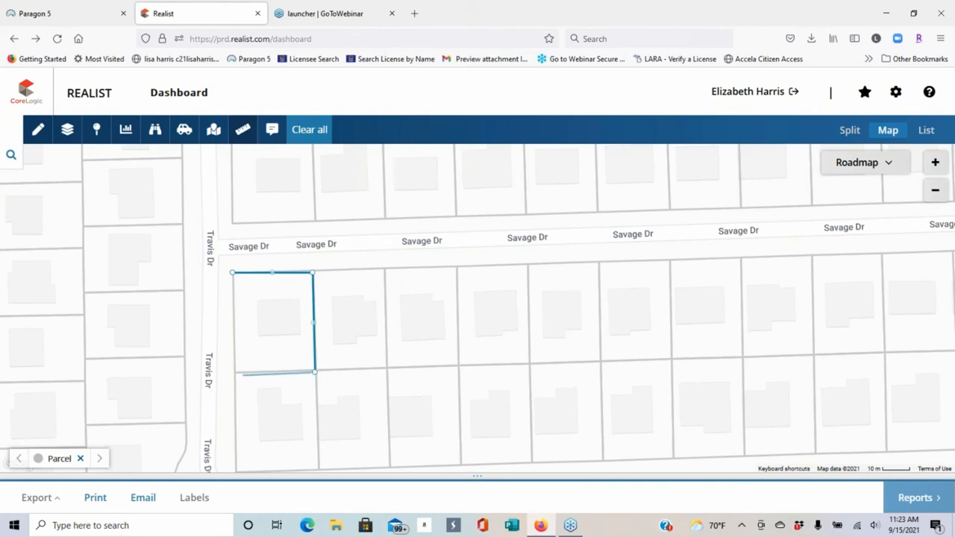
{"action": "left_click", "coordinate": [234, 371]}
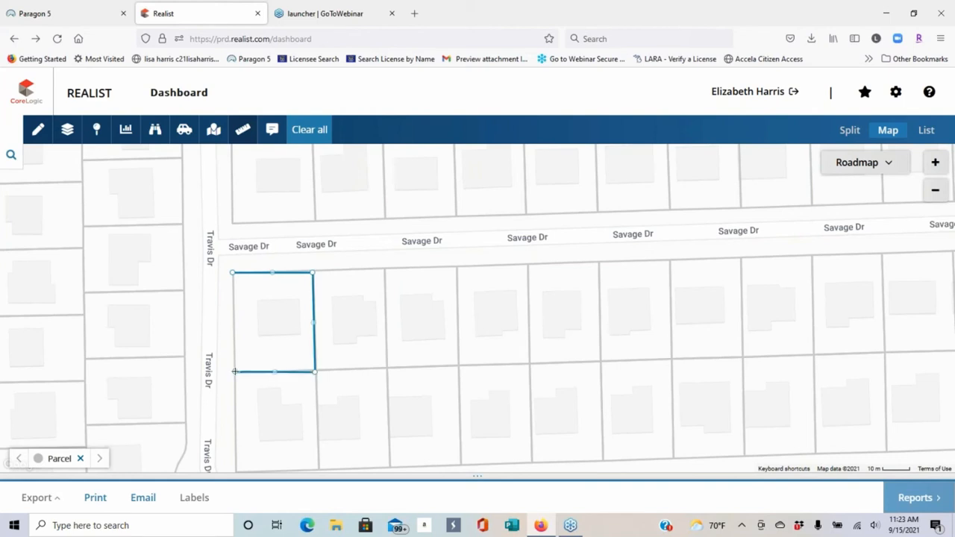
{"action": "left_click", "coordinate": [237, 275]}
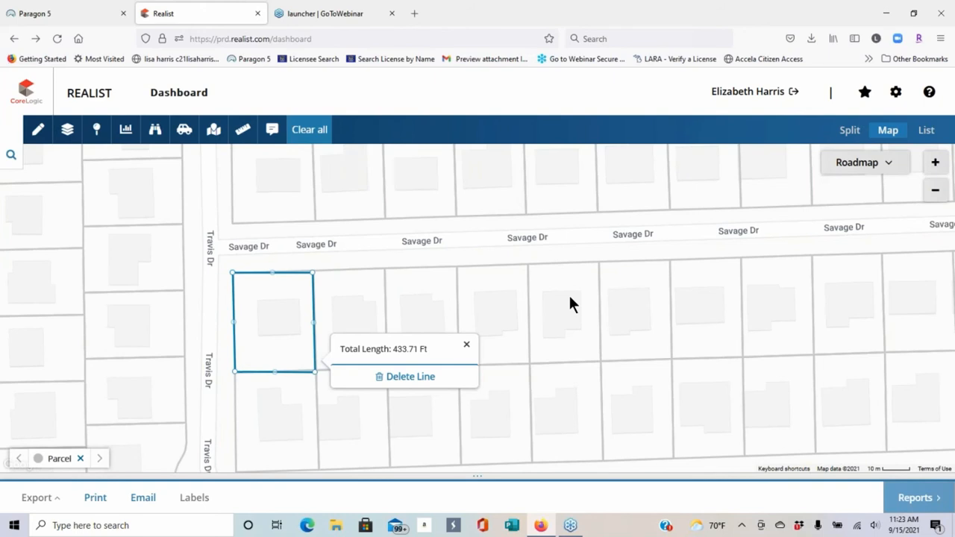
{"action": "left_click", "coordinate": [466, 345]}
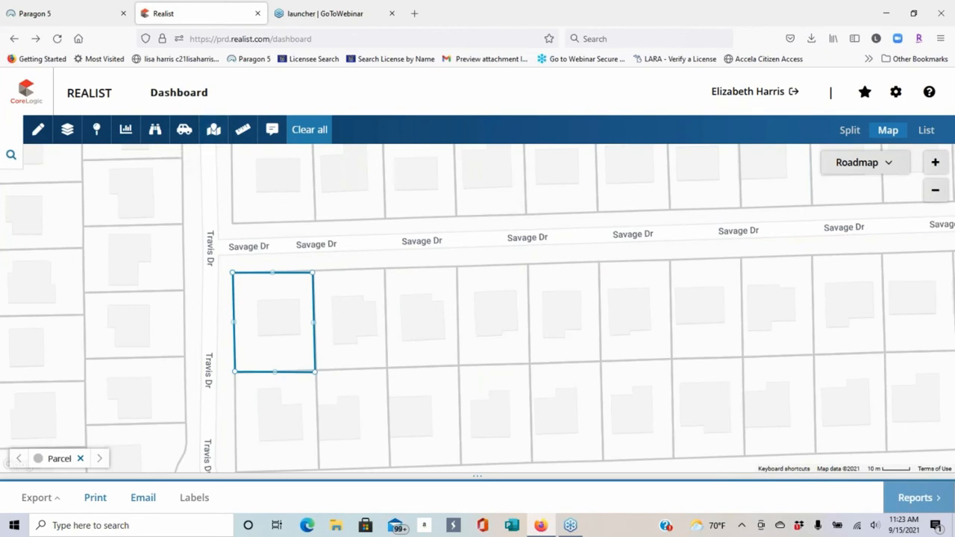
Clear all map drawings and turn the Parcel boundary layer back on
{"action": "left_click", "coordinate": [318, 131]}
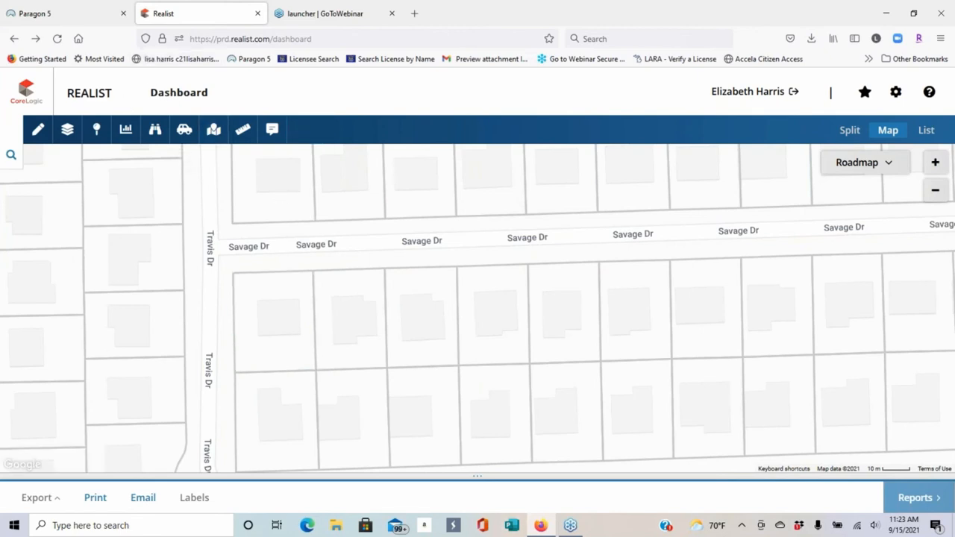
{"action": "left_click", "coordinate": [97, 130]}
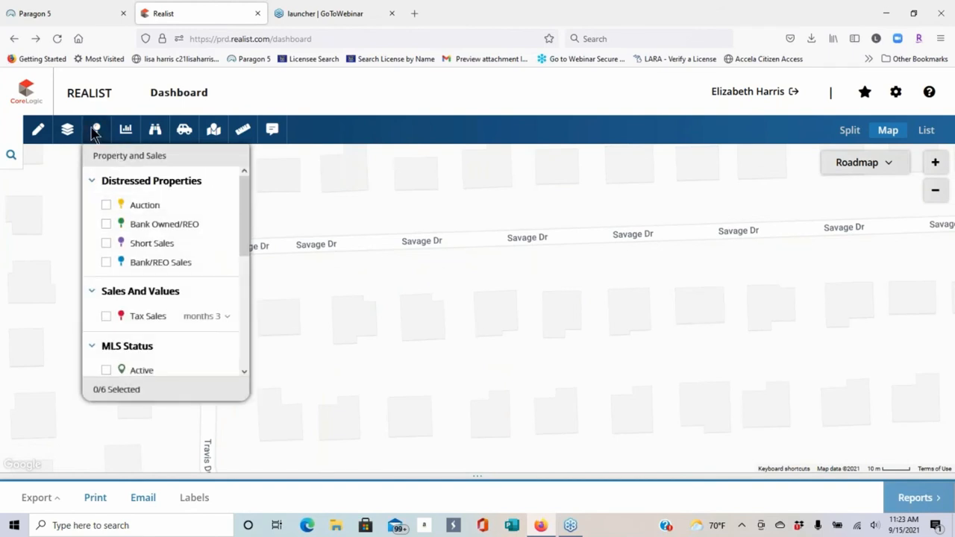
{"action": "left_click", "coordinate": [67, 130]}
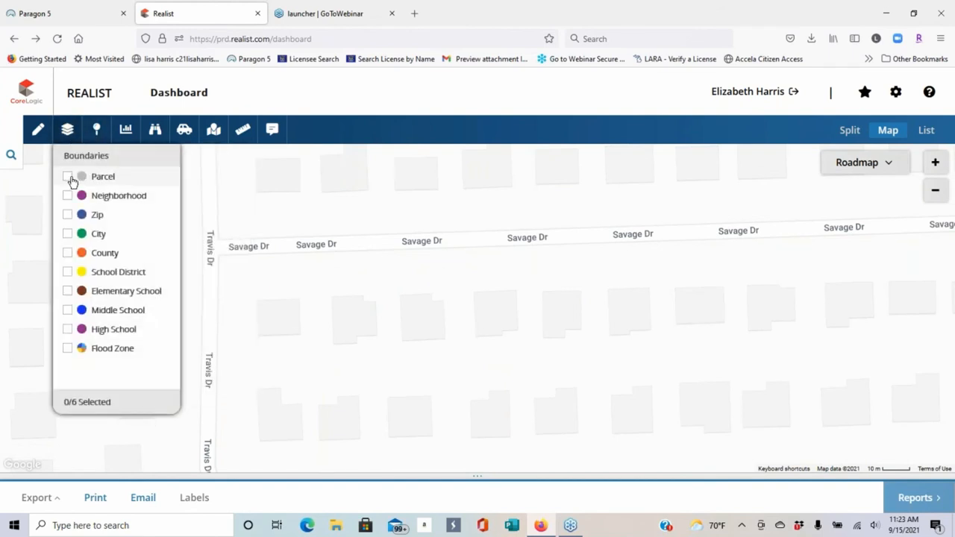
{"action": "left_click", "coordinate": [68, 177]}
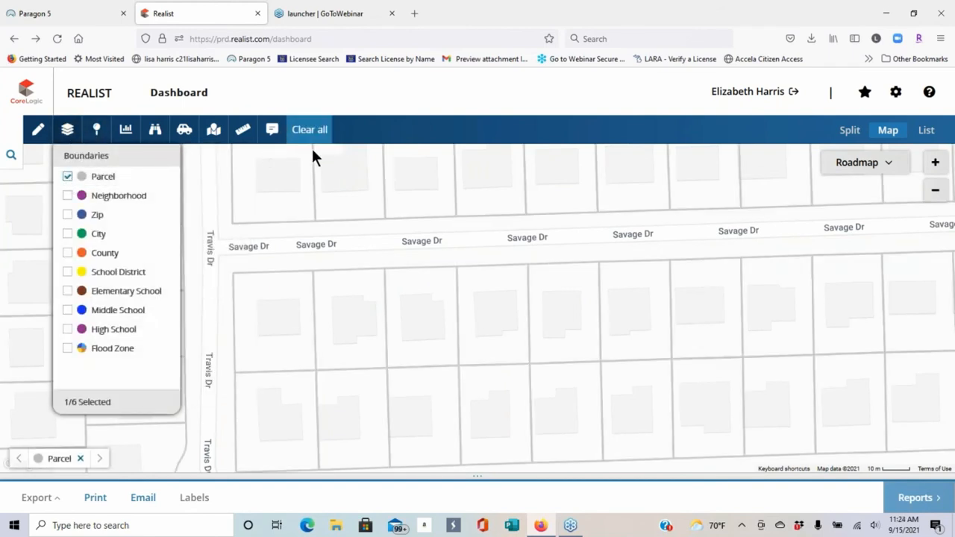
{"action": "left_click", "coordinate": [403, 85]}
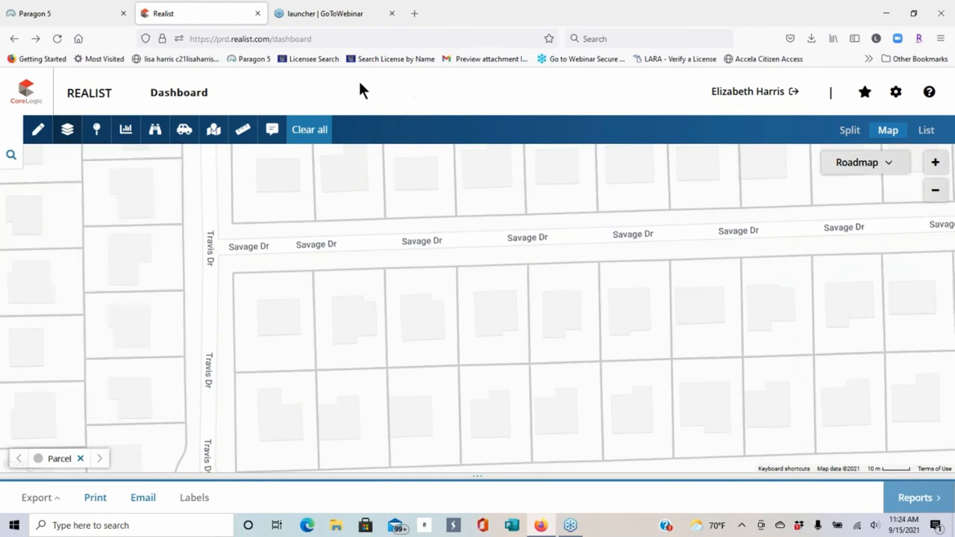
Open the parcel details for the corner lot on Savage Dr at Travis Dr
{"action": "left_click", "coordinate": [272, 133]}
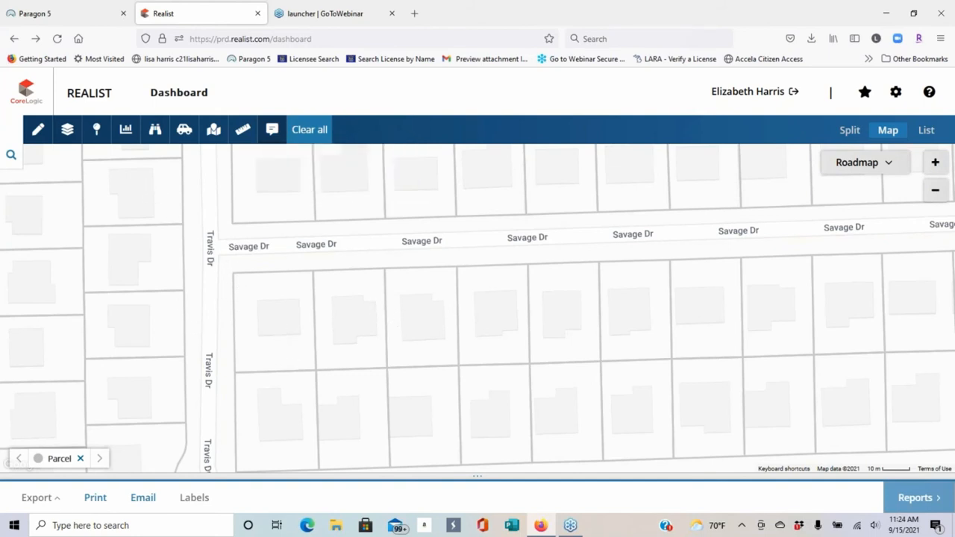
{"action": "left_click", "coordinate": [274, 131]}
{"action": "left_click", "coordinate": [293, 302]}
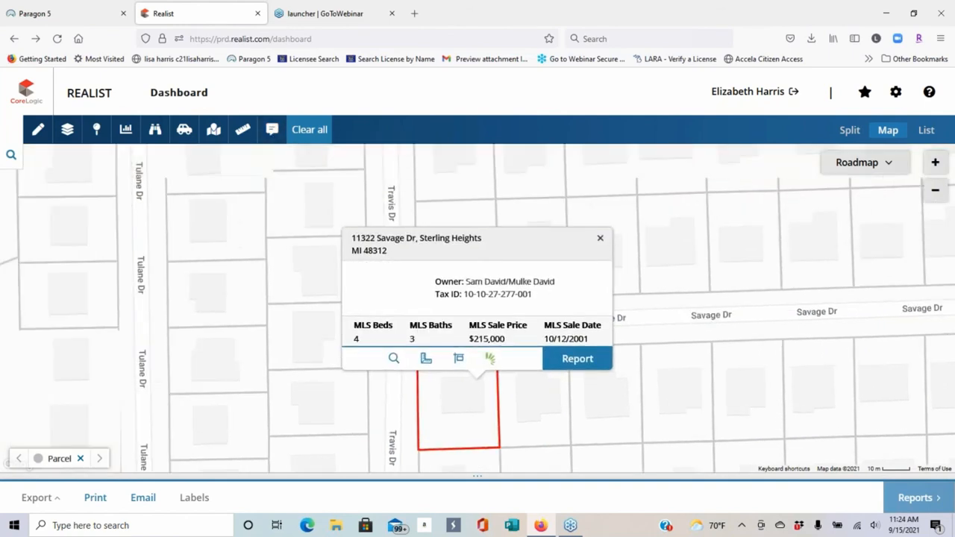
{"action": "left_click", "coordinate": [601, 238]}
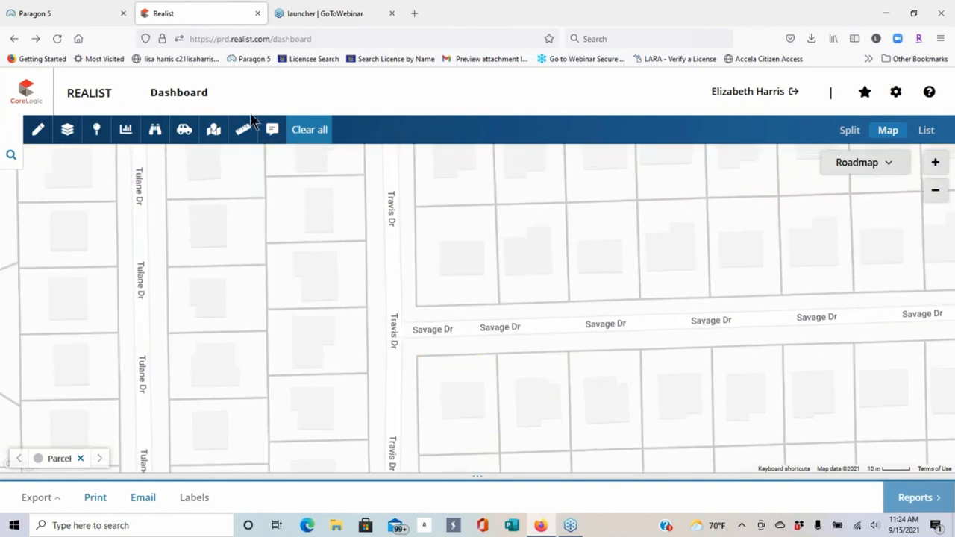
Add an annotation on Travis Dr reading "This is the house your interested in" and delete it
{"action": "left_click", "coordinate": [272, 129]}
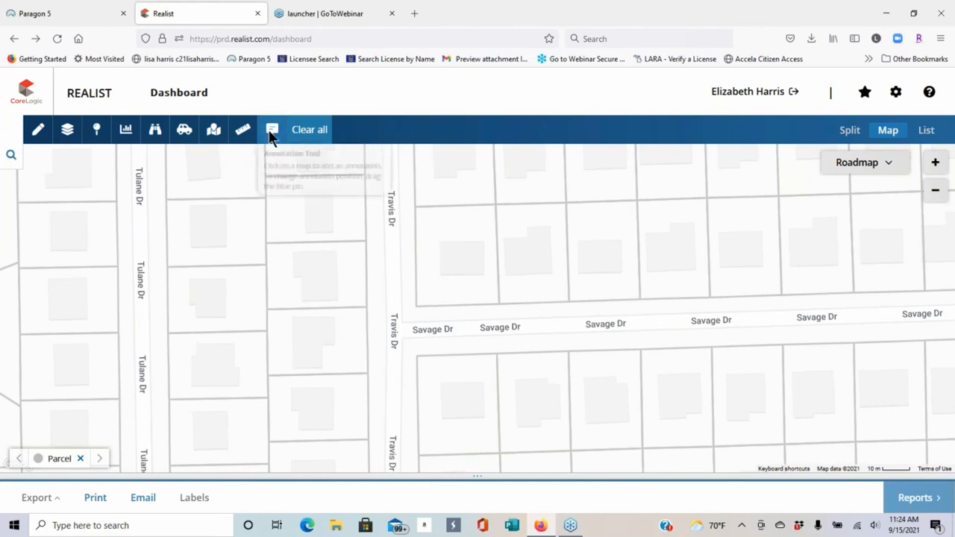
{"action": "left_click", "coordinate": [408, 383]}
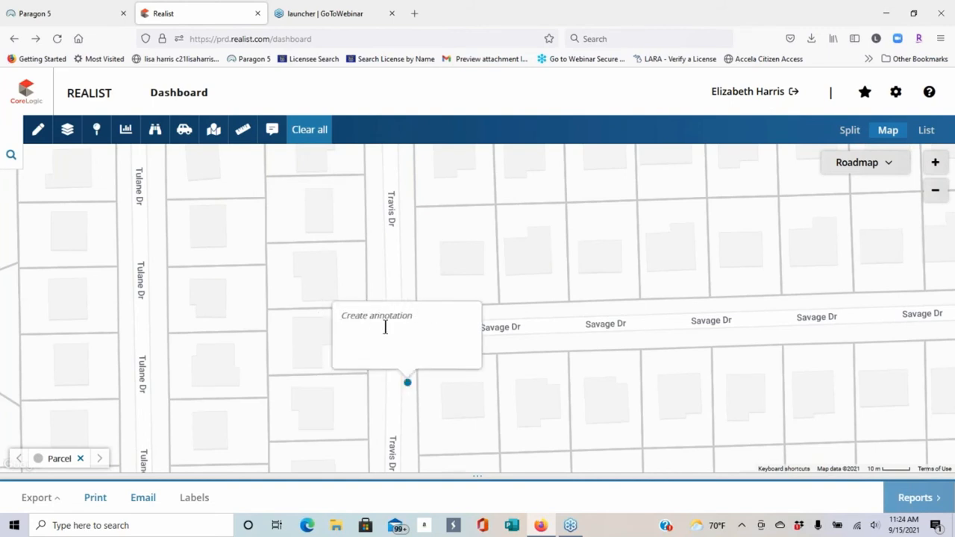
{"action": "left_click", "coordinate": [385, 327]}
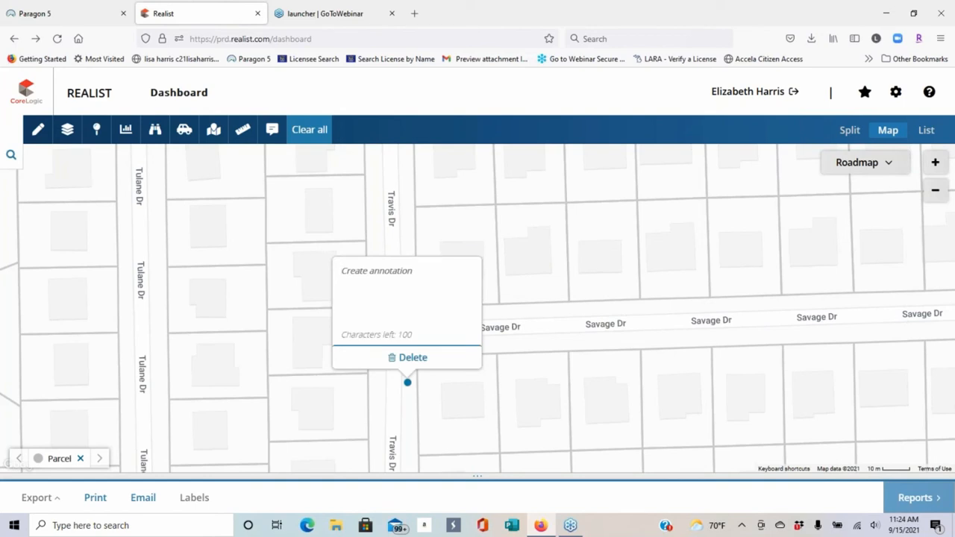
{"action": "type", "text": "This "}
{"action": "type", "text": "is h"}
{"action": "type", "text": "he hou"}
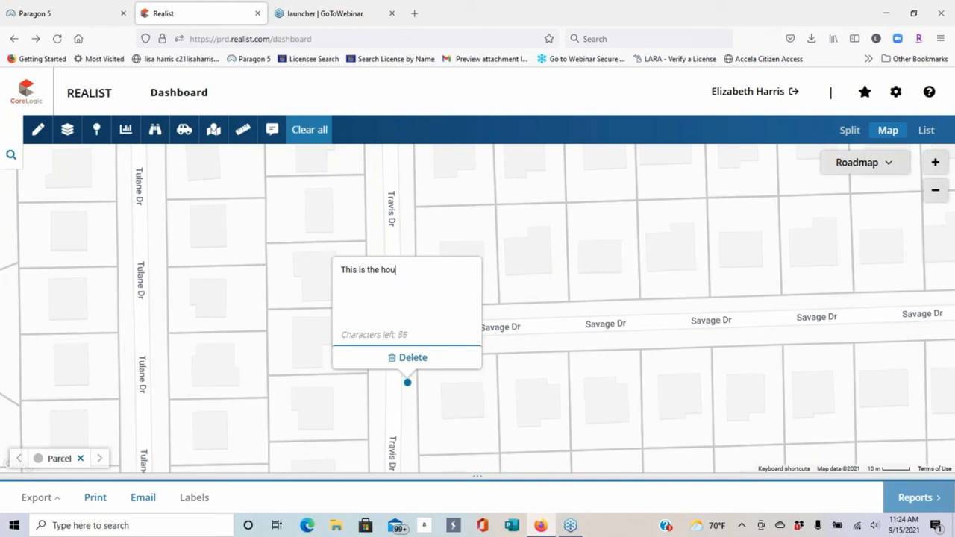
{"action": "type", "text": "se your interested in"}
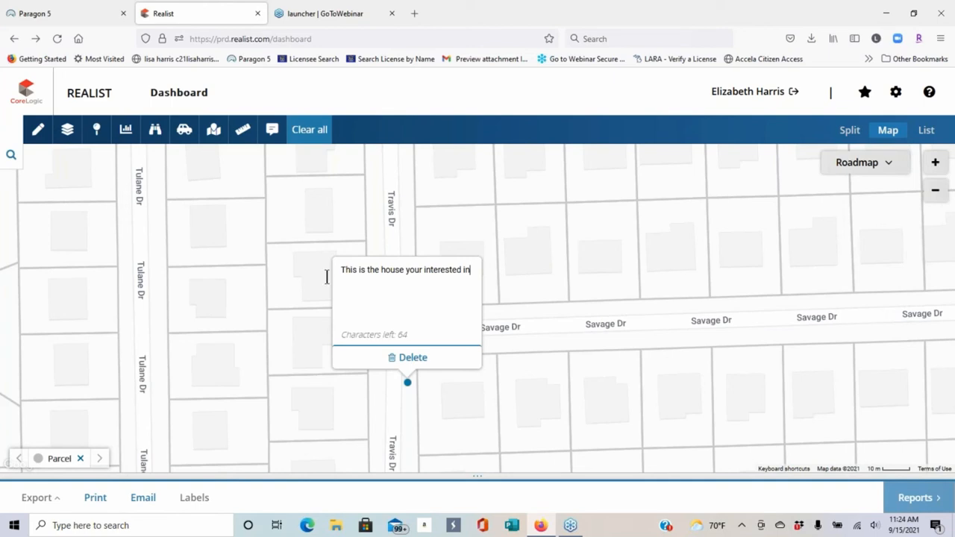
{"action": "left_click", "coordinate": [408, 361]}
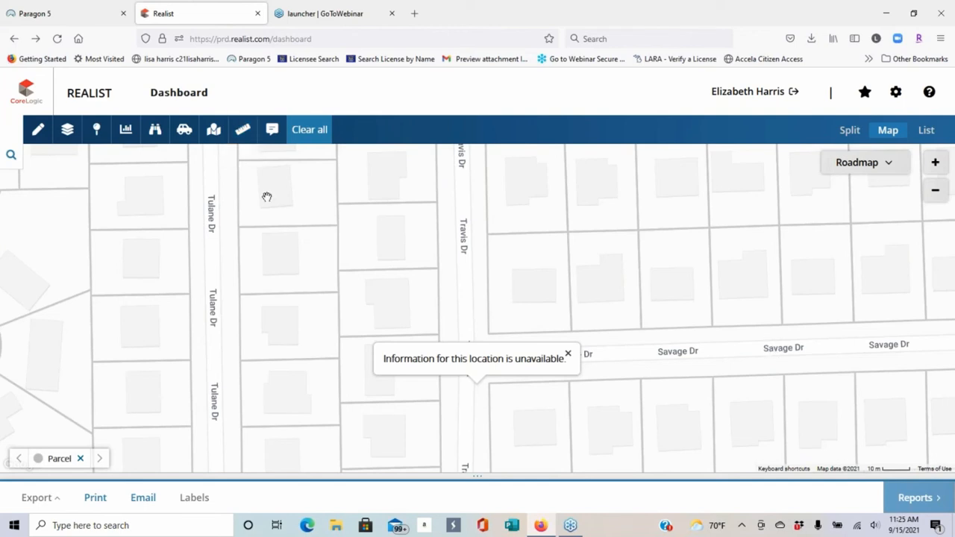
Switch the dashboard to the split map-and-list view
{"action": "left_click", "coordinate": [935, 193]}
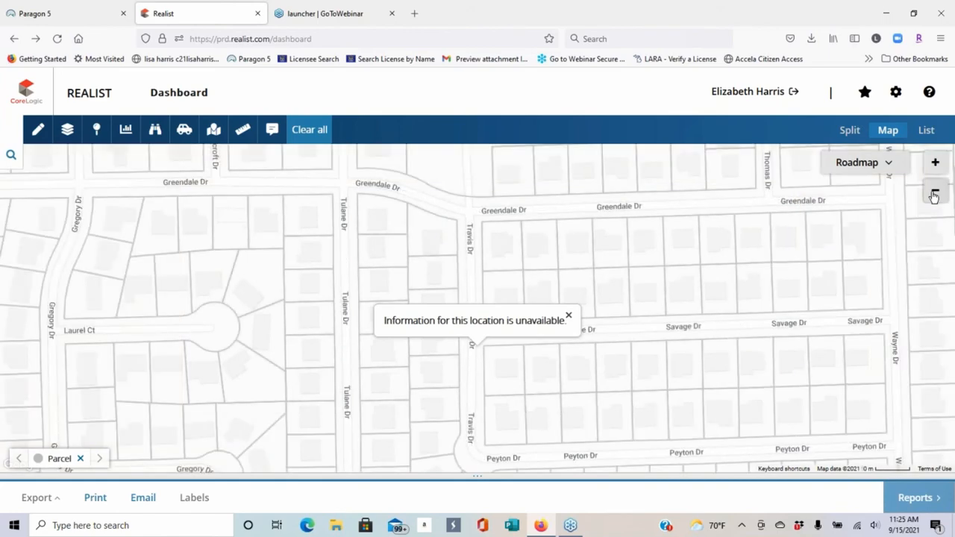
{"action": "left_click", "coordinate": [935, 193]}
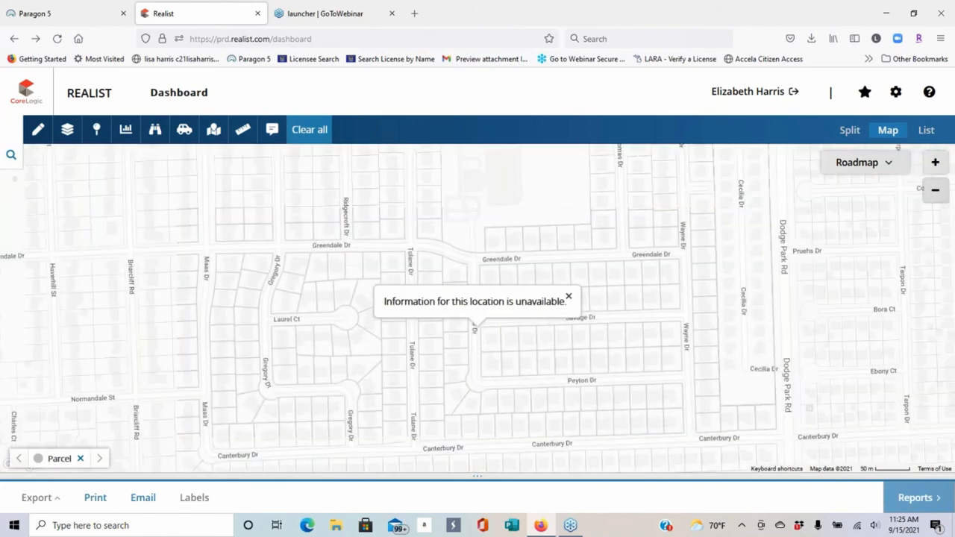
{"action": "left_click", "coordinate": [939, 194]}
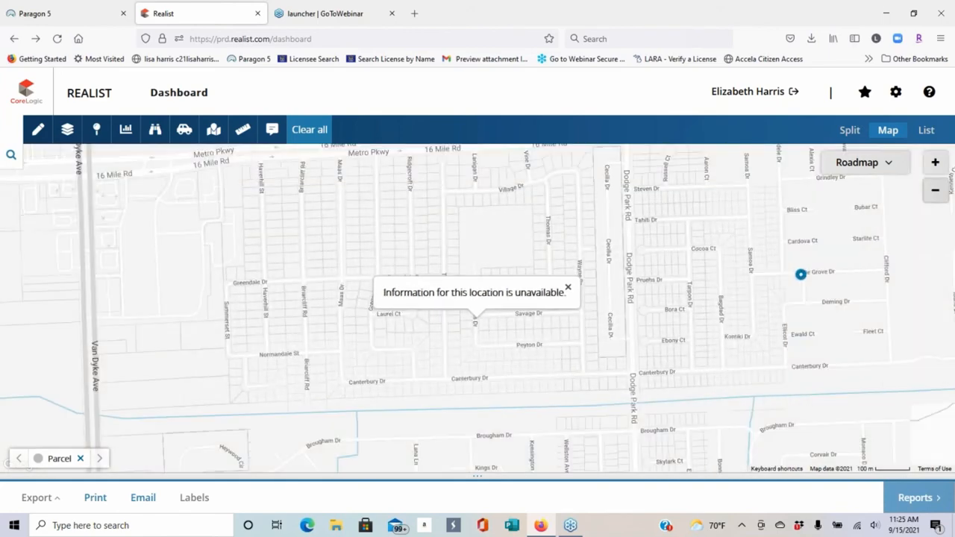
{"action": "left_click", "coordinate": [935, 162]}
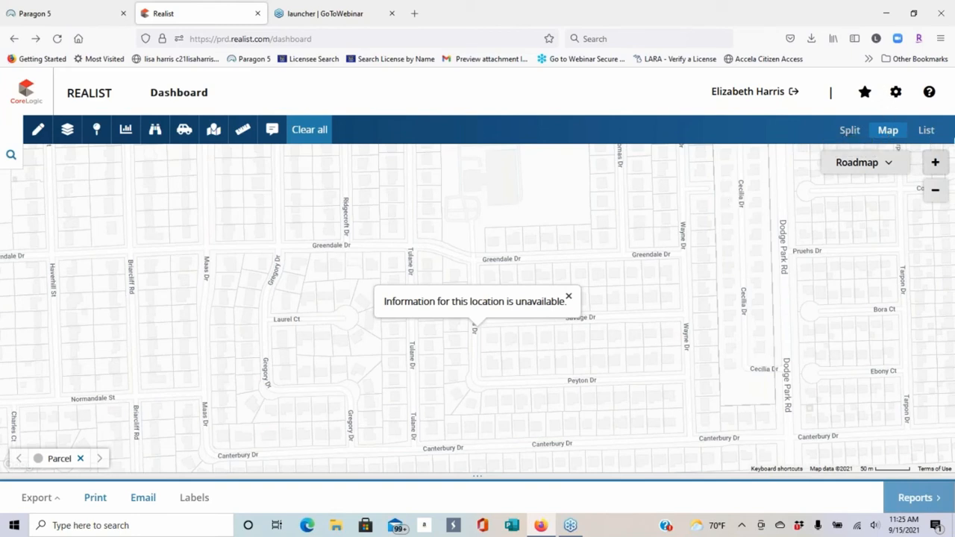
{"action": "left_click", "coordinate": [851, 131]}
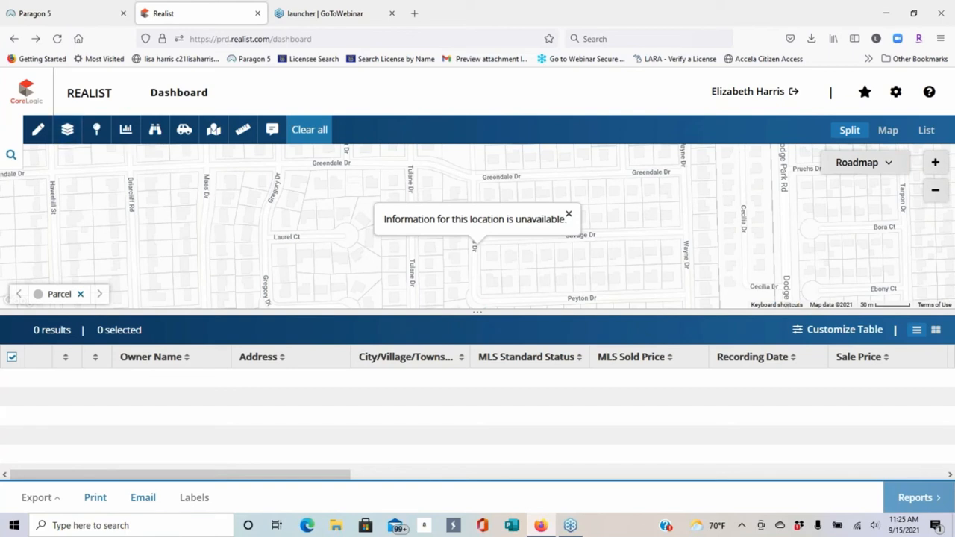
{"action": "left_click", "coordinate": [97, 130]}
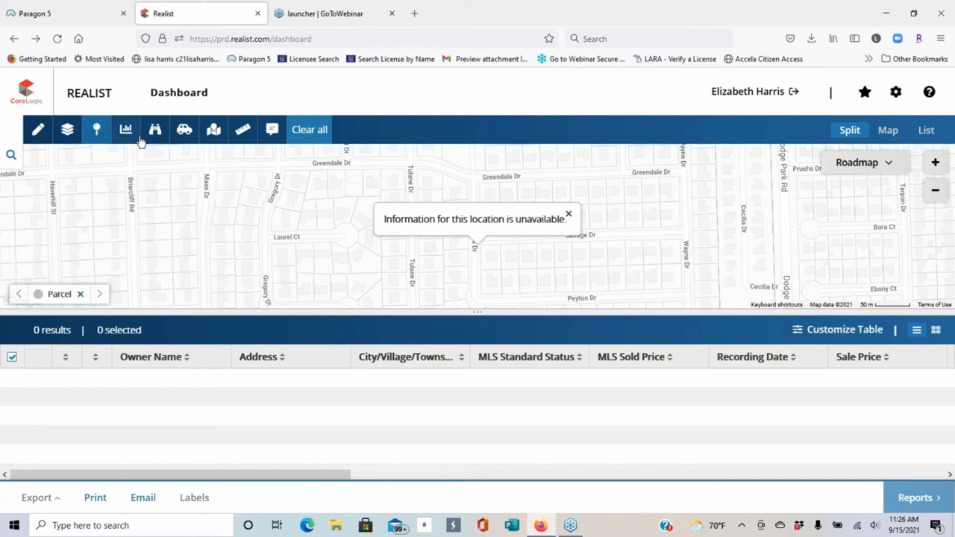
{"action": "left_click", "coordinate": [214, 133]}
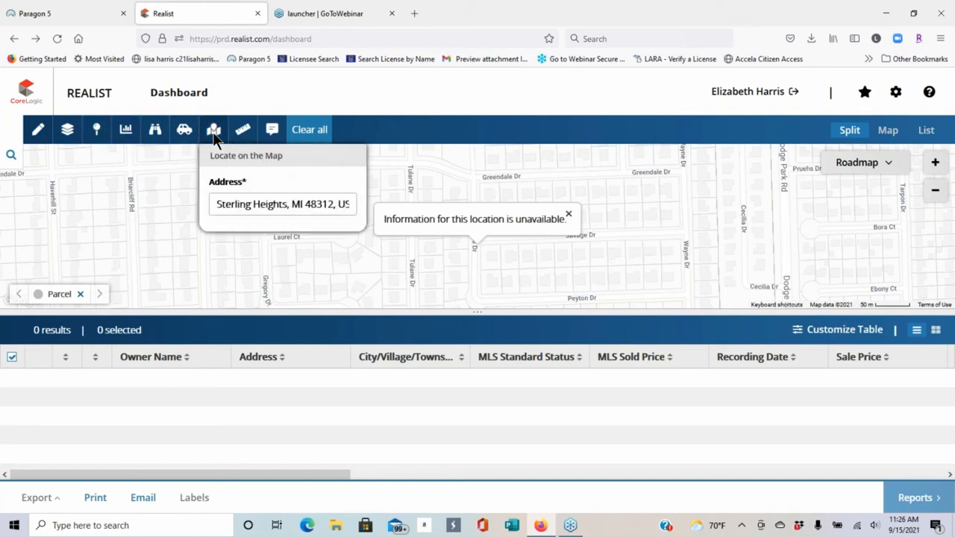
{"action": "triple_click", "coordinate": [214, 202]}
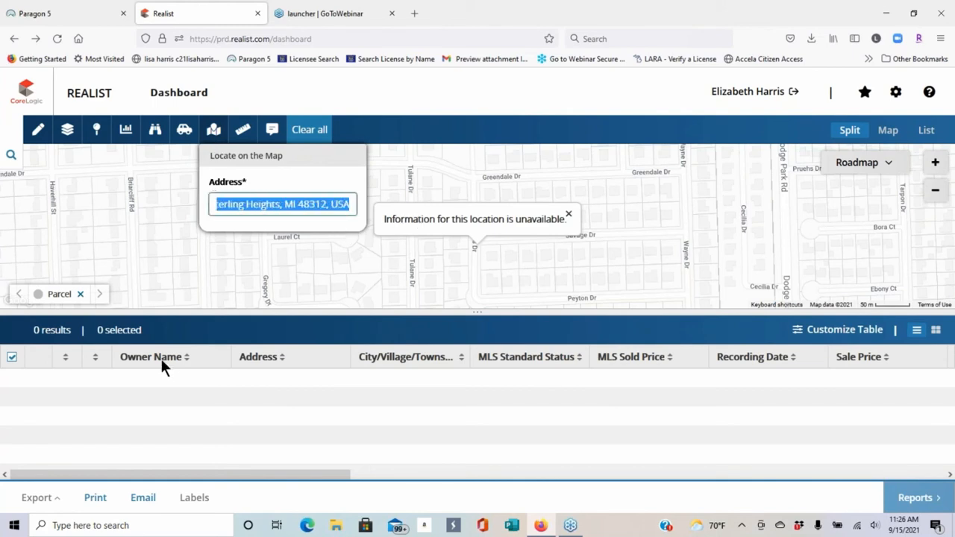
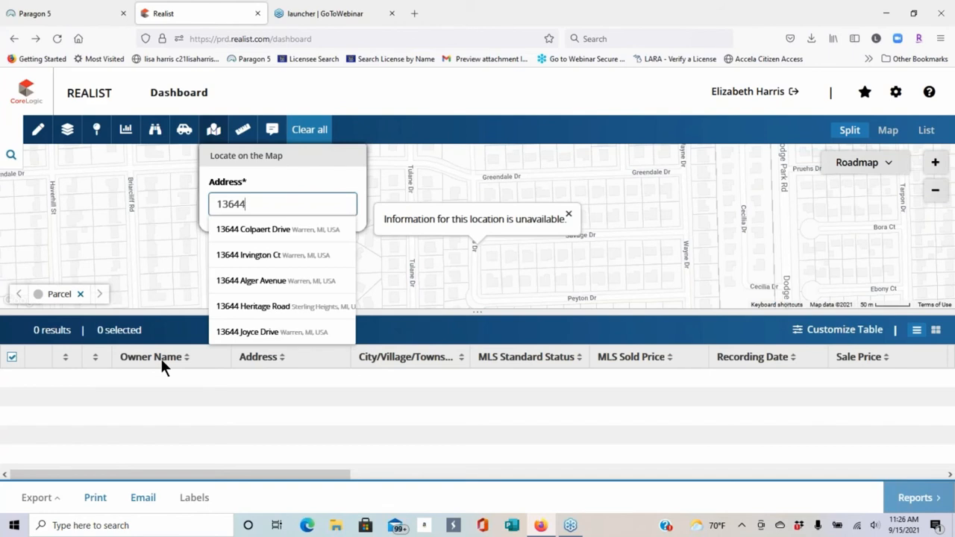
{"action": "left_click", "coordinate": [280, 229]}
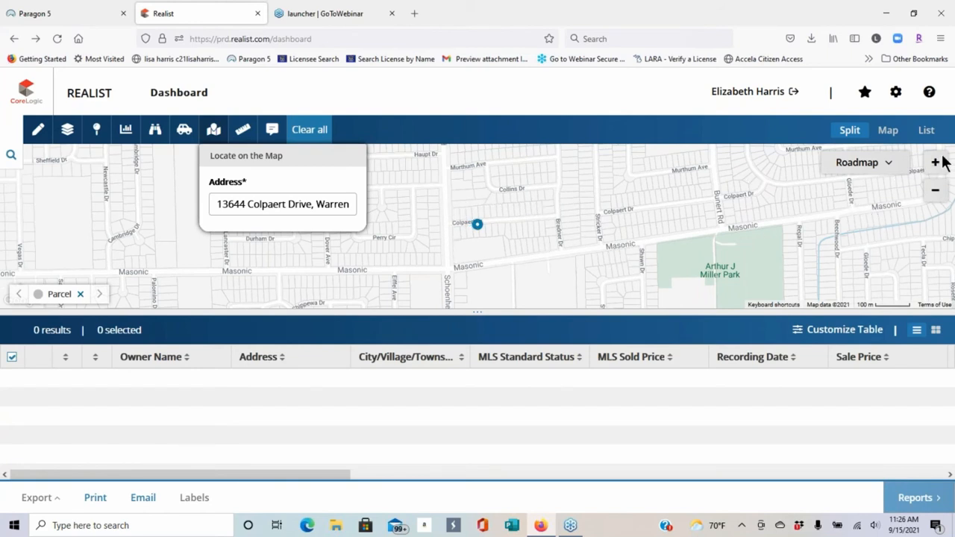
Draw a polygon search area around the block of Colpaert Dr containing the located house with the Polygon Tool
{"action": "left_click", "coordinate": [614, 233]}
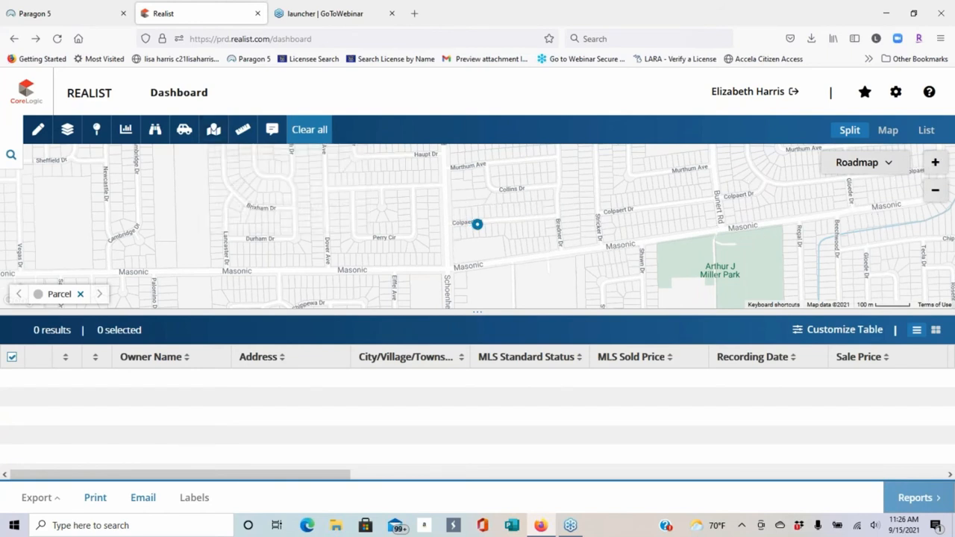
{"action": "left_click", "coordinate": [935, 162]}
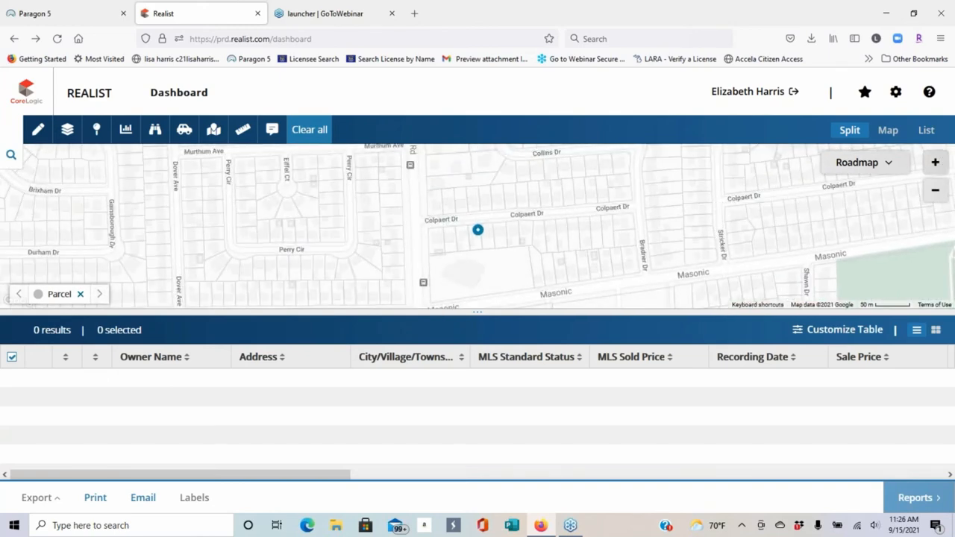
{"action": "left_click_drag", "start_coordinate": [598, 224], "coordinate": [516, 228]}
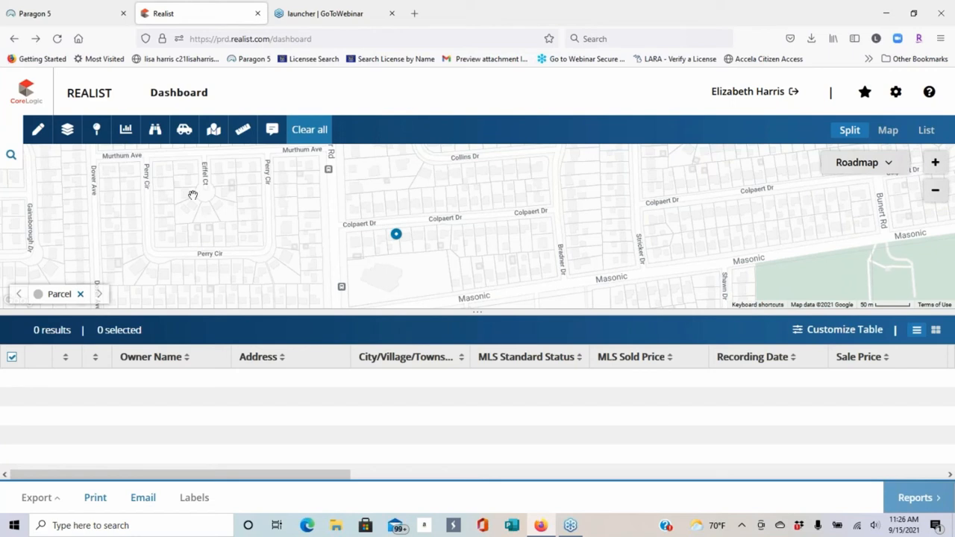
{"action": "left_click", "coordinate": [34, 133]}
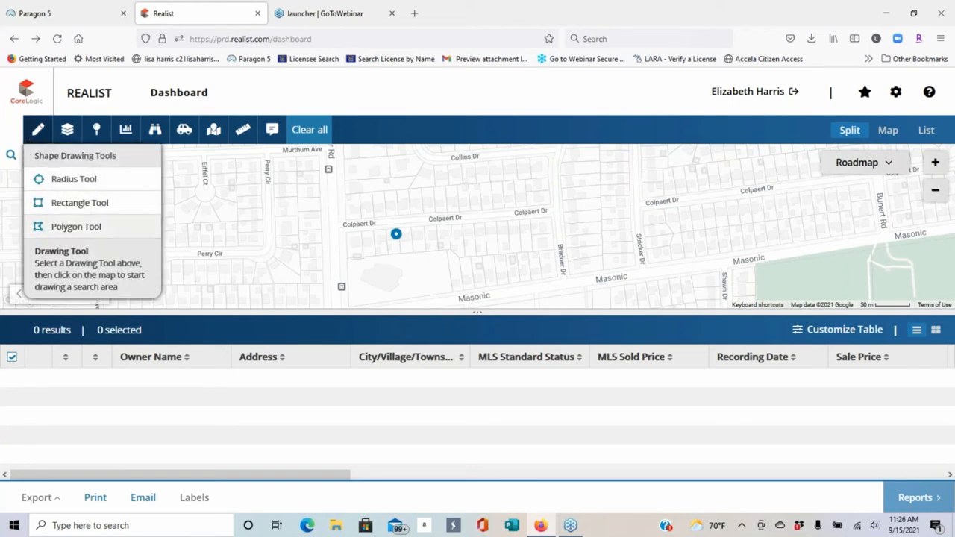
{"action": "left_click", "coordinate": [80, 227]}
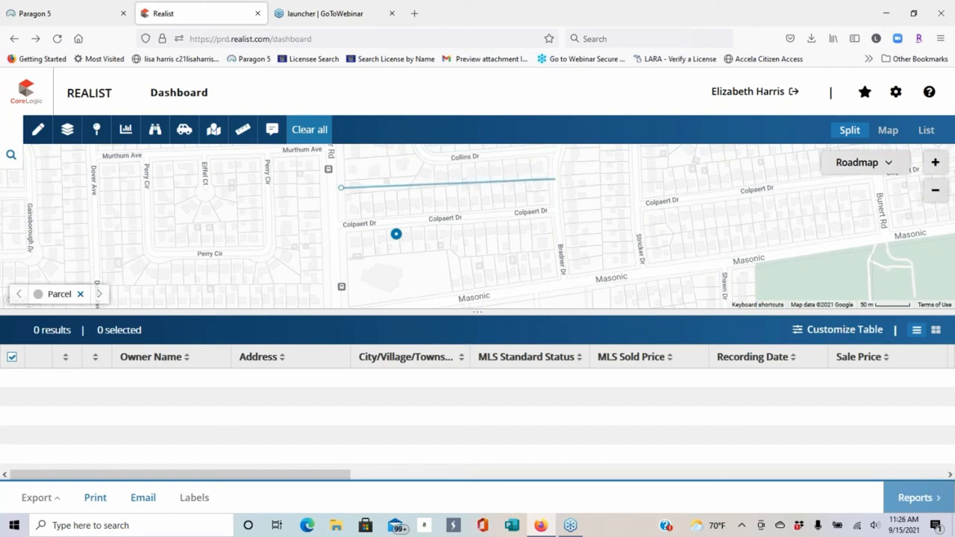
{"action": "left_click", "coordinate": [554, 179]}
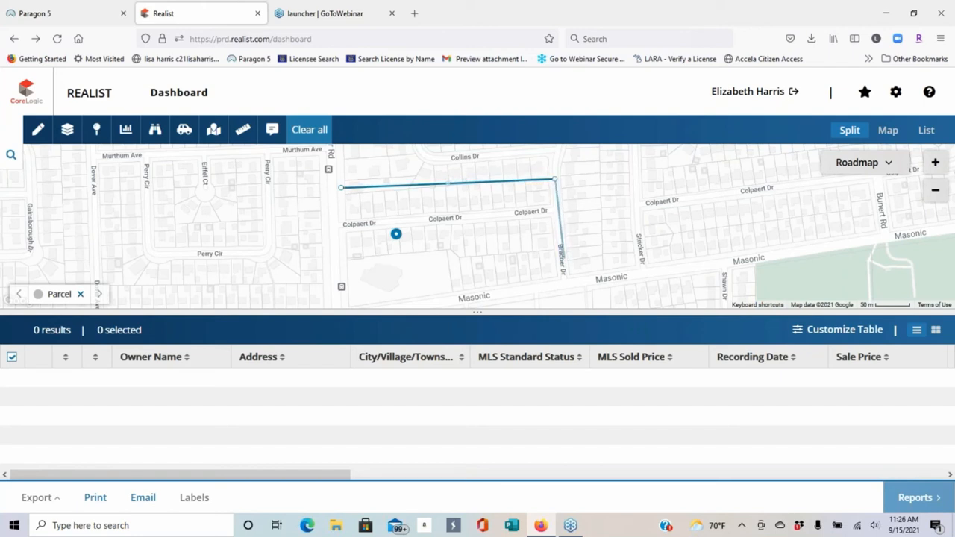
{"action": "left_click", "coordinate": [561, 256]}
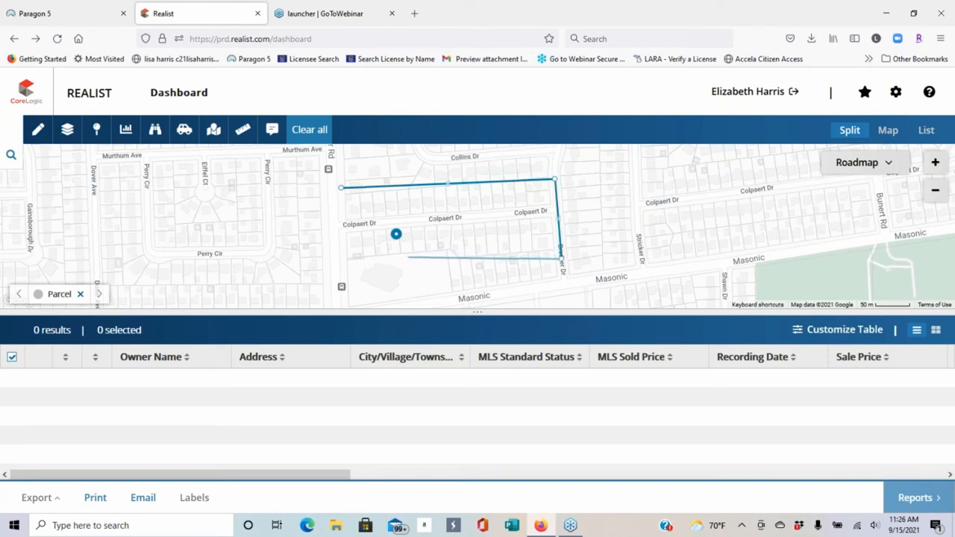
{"action": "left_click", "coordinate": [340, 260]}
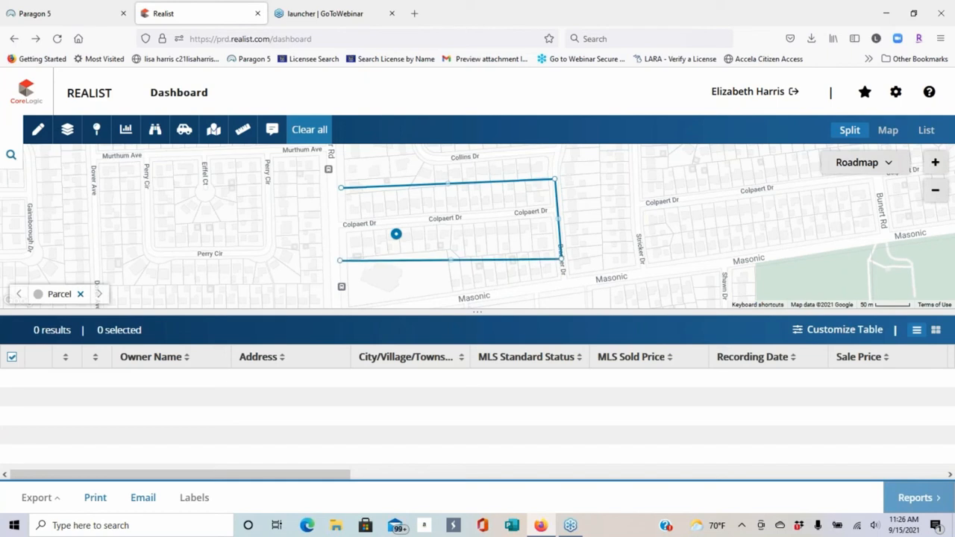
{"action": "left_click", "coordinate": [338, 191]}
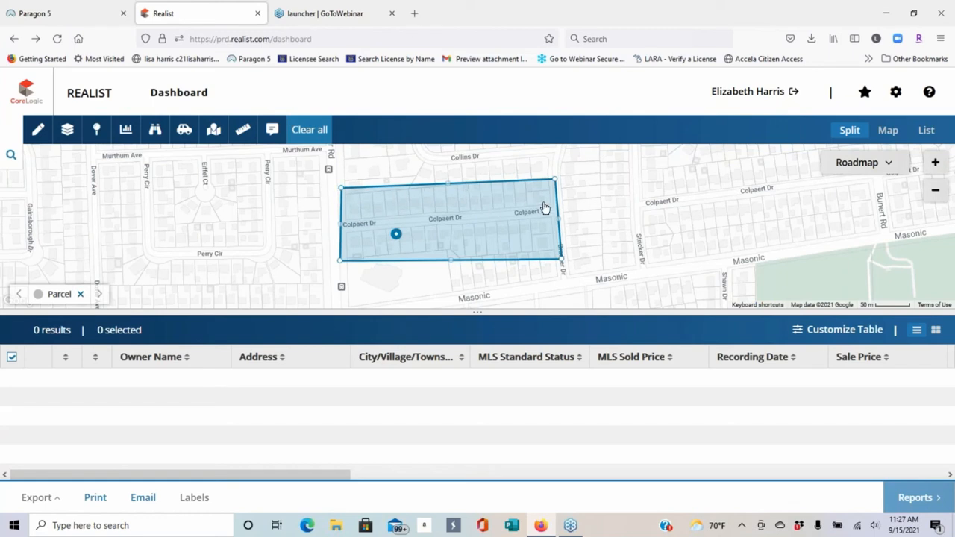
{"action": "left_click", "coordinate": [476, 227]}
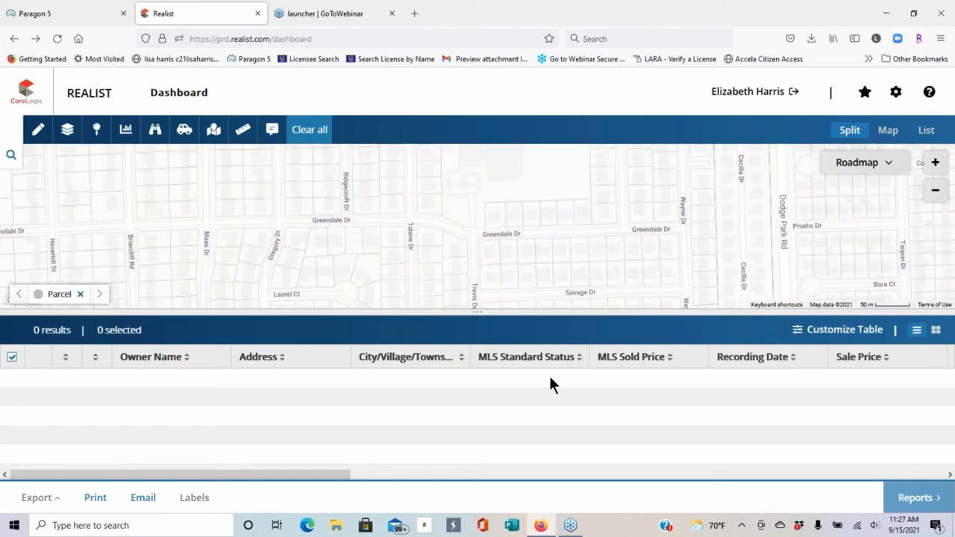
{"action": "left_click", "coordinate": [936, 193]}
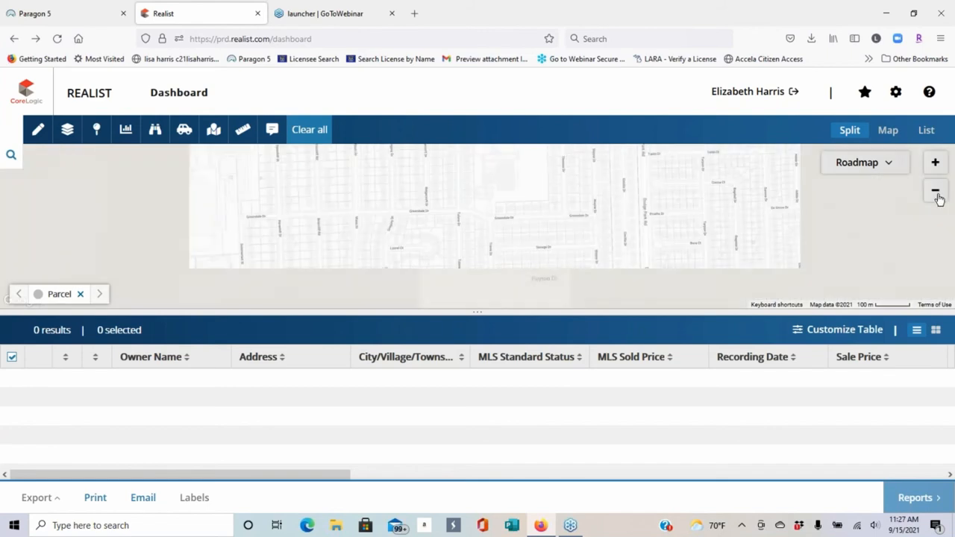
{"action": "left_click", "coordinate": [213, 131]}
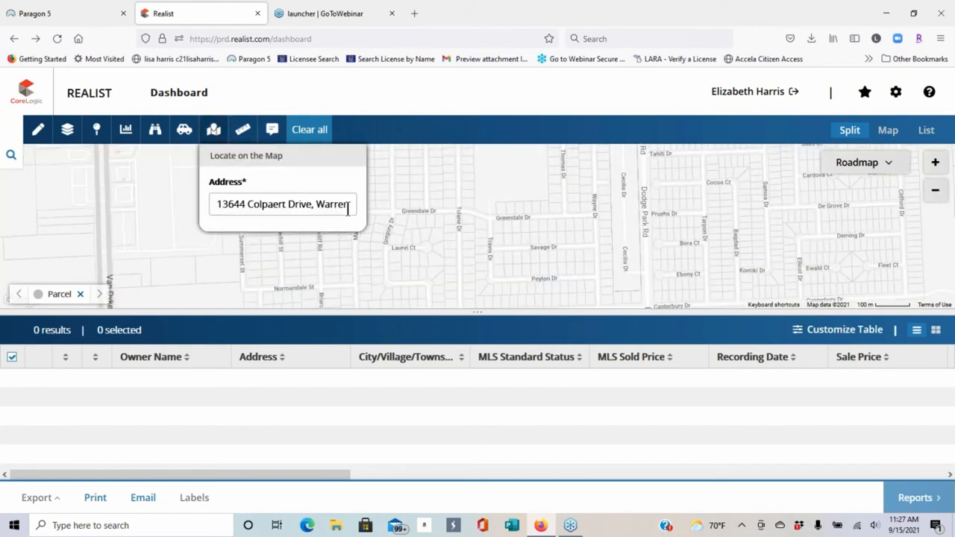
{"action": "key", "text": "Return"}
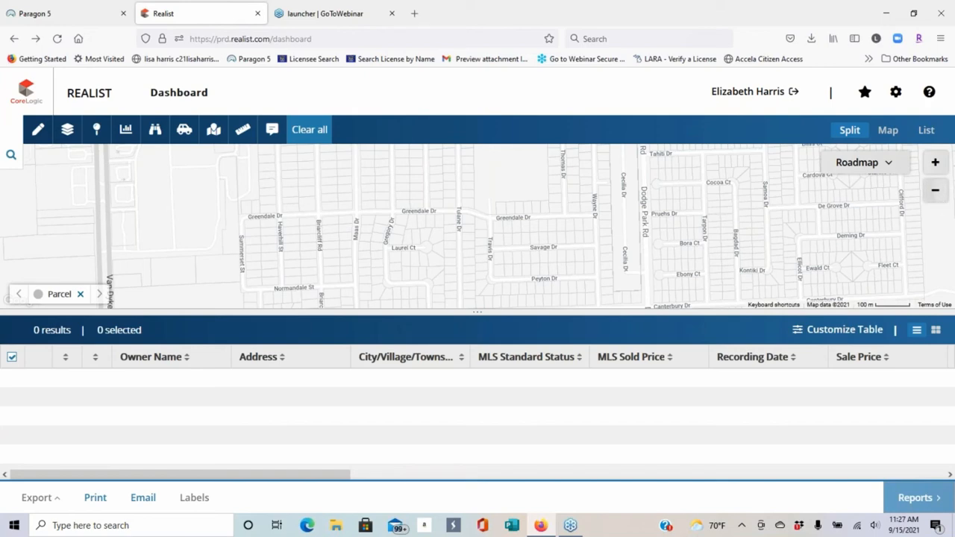
{"action": "left_click", "coordinate": [937, 195]}
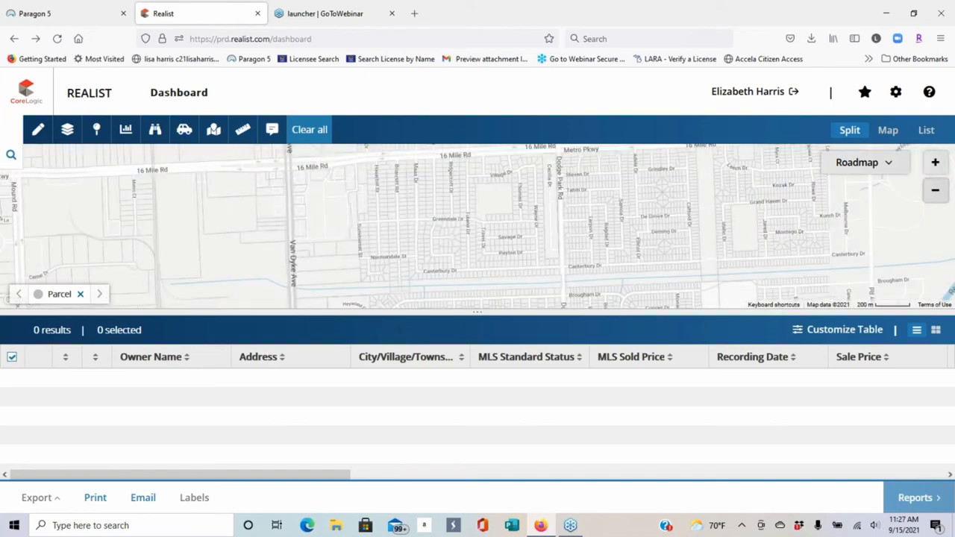
{"action": "left_click", "coordinate": [214, 130]}
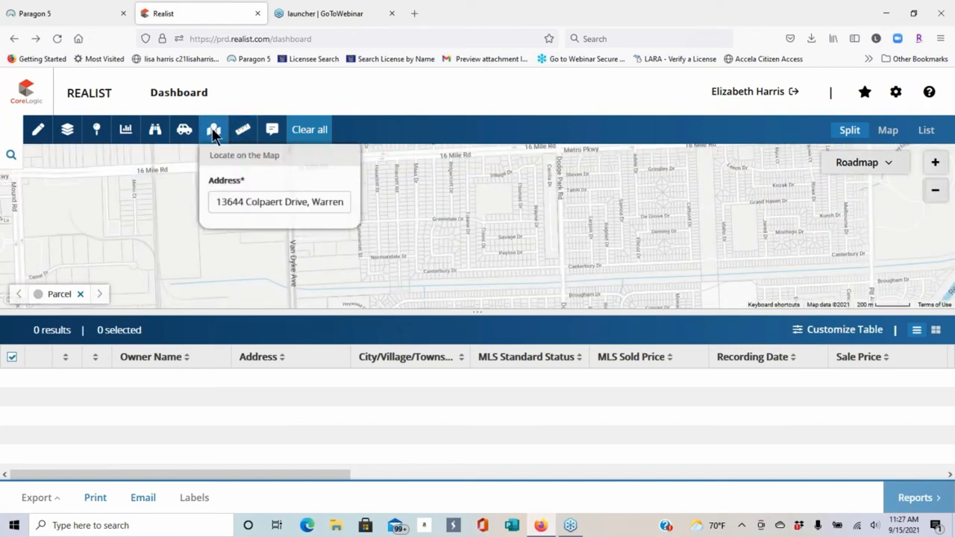
{"action": "left_click", "coordinate": [259, 204]}
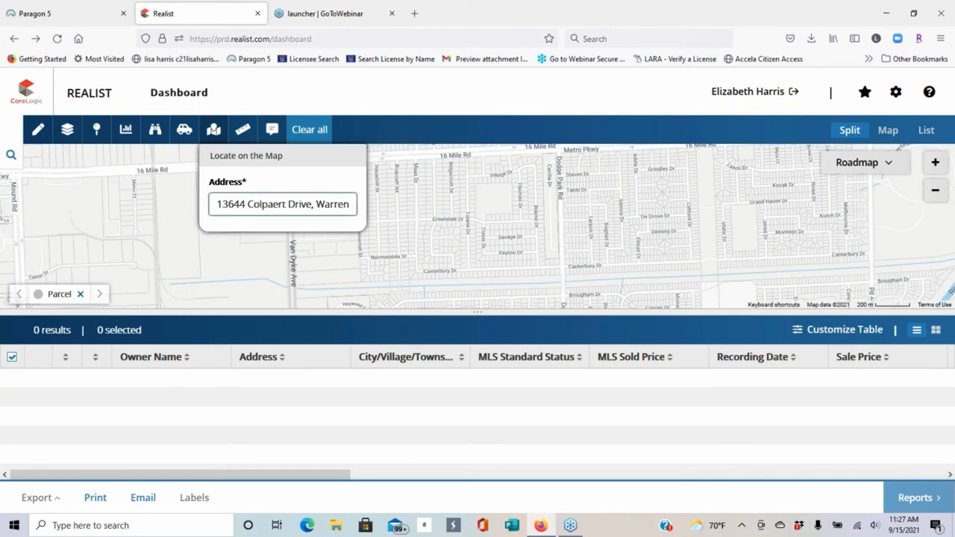
{"action": "key", "text": "Right"}
{"action": "key", "text": "Right"}
{"action": "key", "text": "Right"}
{"action": "key", "text": "Right"}
{"action": "key", "text": "Right"}
{"action": "key", "text": "Right"}
{"action": "key", "text": "Right"}
{"action": "key", "text": "Right"}
{"action": "key", "text": "Right"}
{"action": "key", "text": "Right"}
{"action": "key", "text": "Right"}
{"action": "key", "text": "Right"}
{"action": "key", "text": "Right"}
{"action": "key", "text": "Right"}
{"action": "key", "text": "Right"}
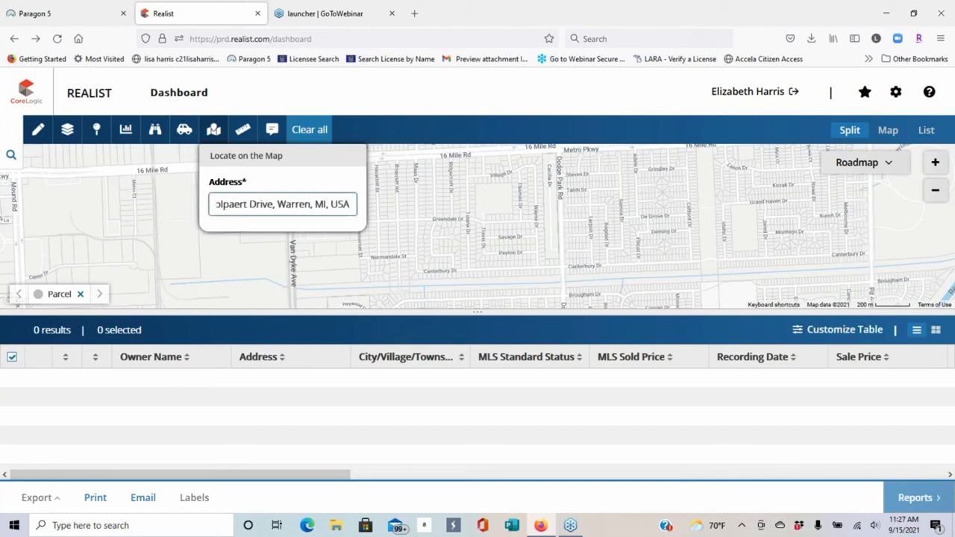
{"action": "key", "text": "Return"}
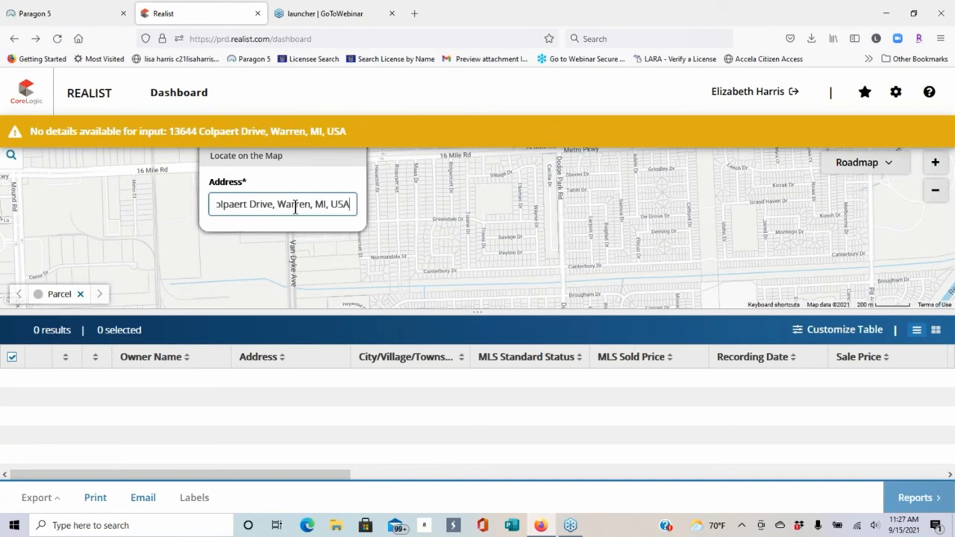
{"action": "key", "text": "BackSpace"}
{"action": "key", "text": "BackSpace"}
{"action": "key", "text": "BackSpace"}
{"action": "key", "text": "BackSpace"}
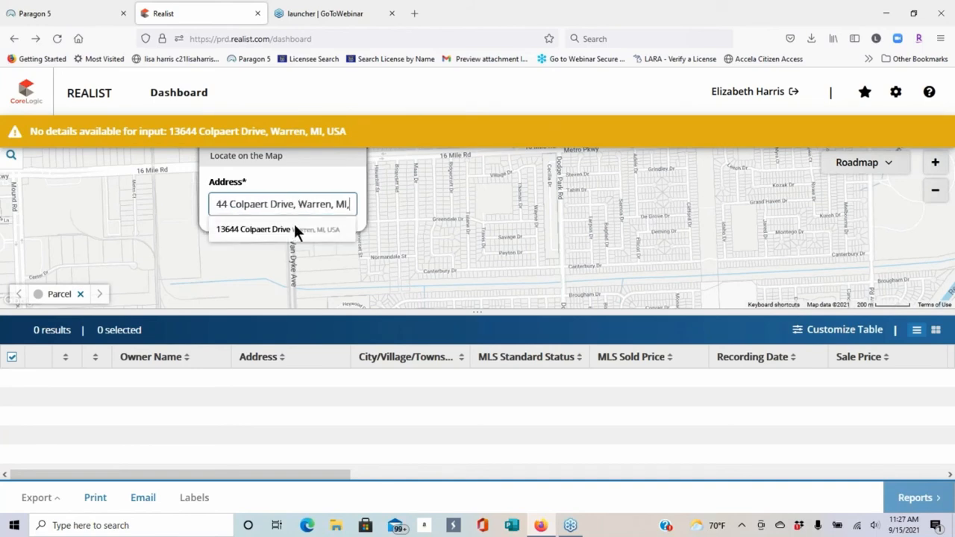
{"action": "left_click", "coordinate": [295, 229]}
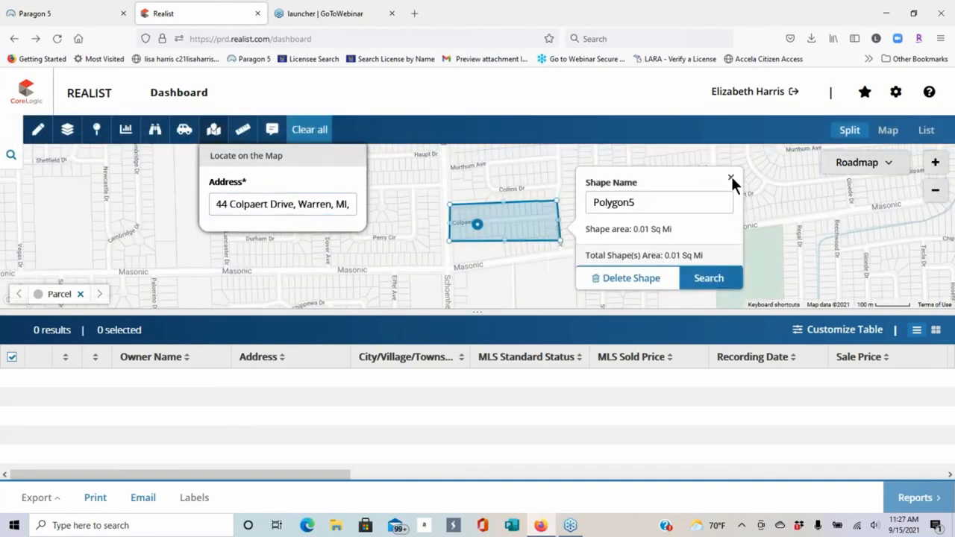
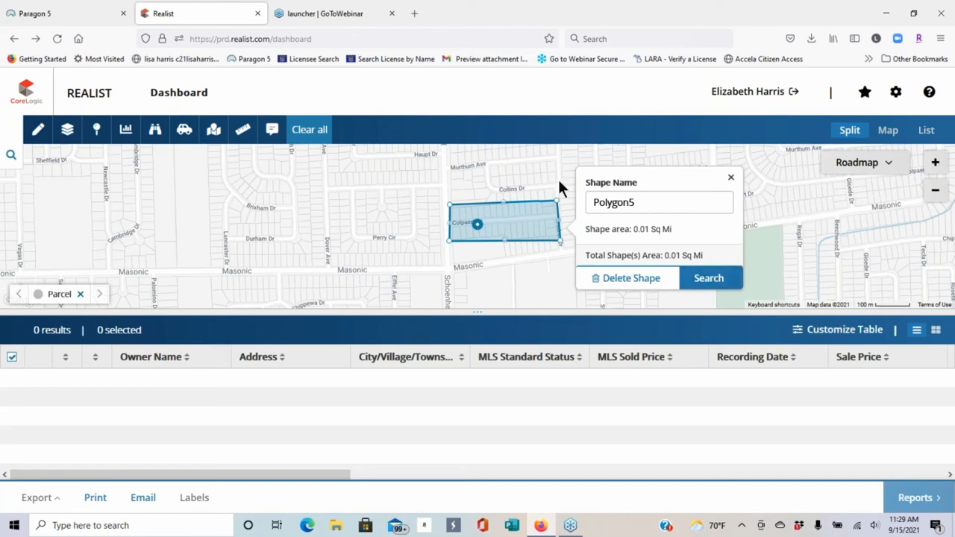
{"action": "left_click", "coordinate": [716, 278]}
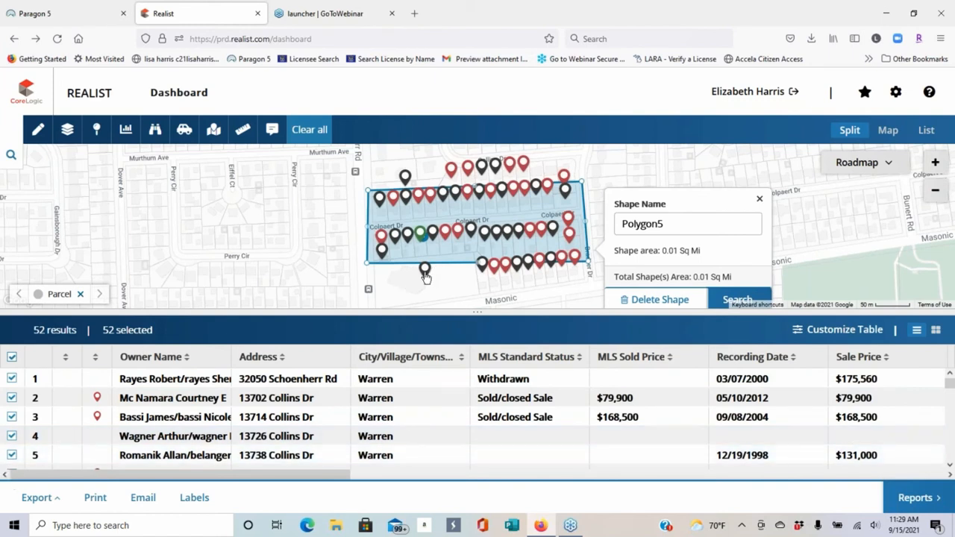
{"action": "mouse_move", "coordinate": [426, 276]}
{"action": "left_click", "coordinate": [425, 271]}
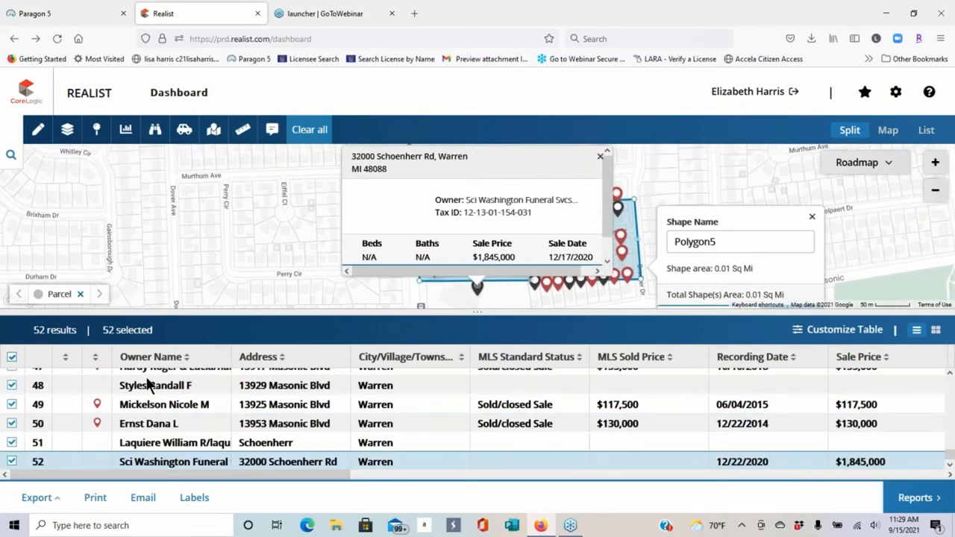
Deselect the two Schoenherr Rd results, rows 1 and 52, in the results table
{"action": "scroll", "coordinate": [64, 421], "scroll_direction": "up", "scroll_amount": 10}
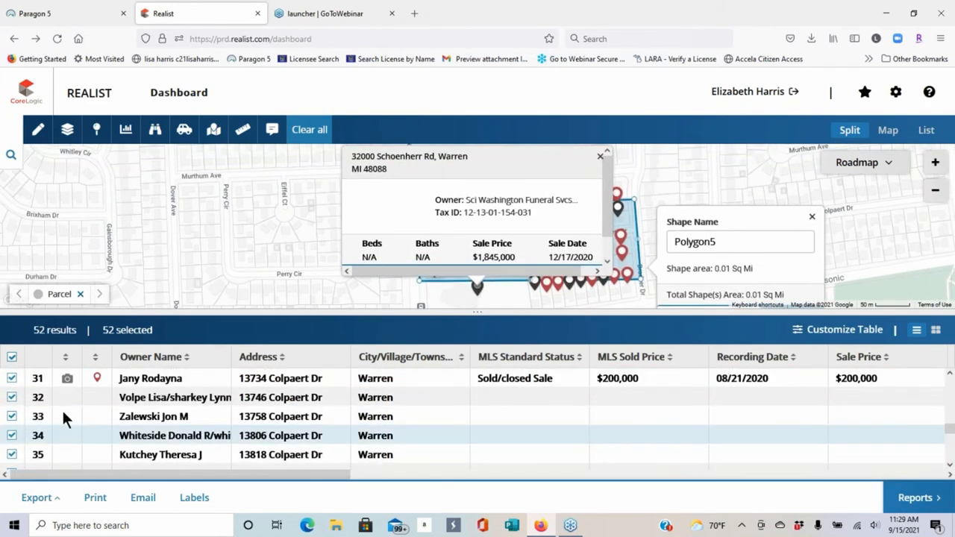
{"action": "scroll", "coordinate": [63, 420], "scroll_direction": "up", "scroll_amount": 3}
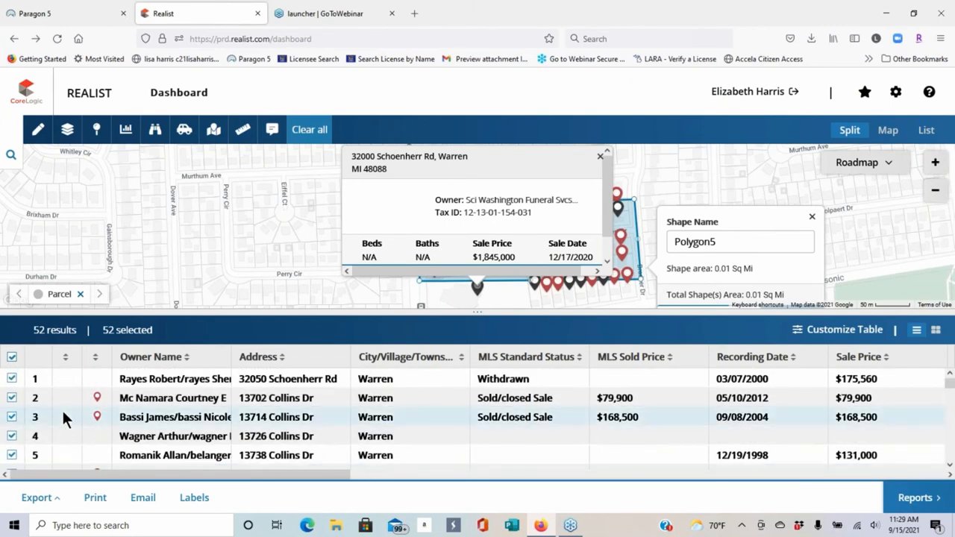
{"action": "scroll", "coordinate": [62, 414], "scroll_direction": "down", "scroll_amount": 3}
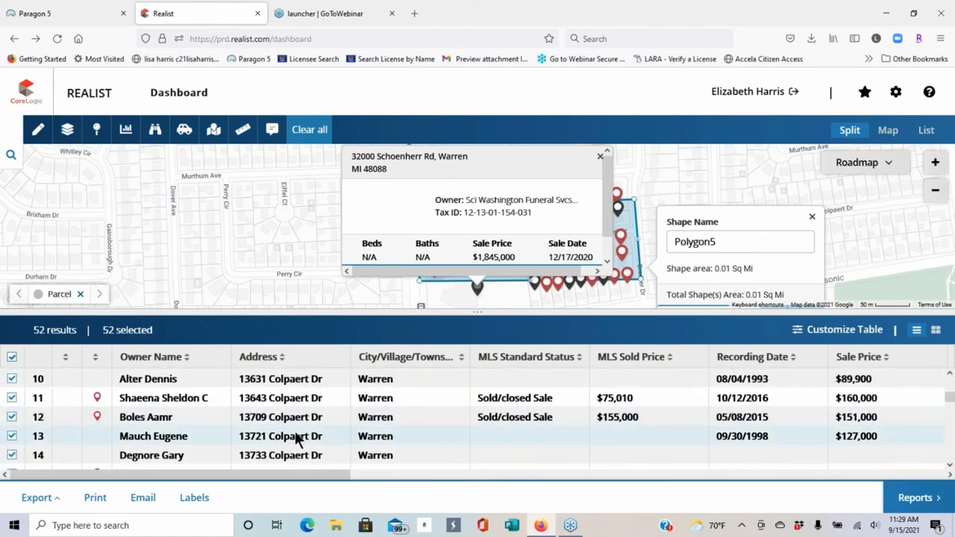
{"action": "scroll", "coordinate": [296, 438], "scroll_direction": "up", "scroll_amount": 3}
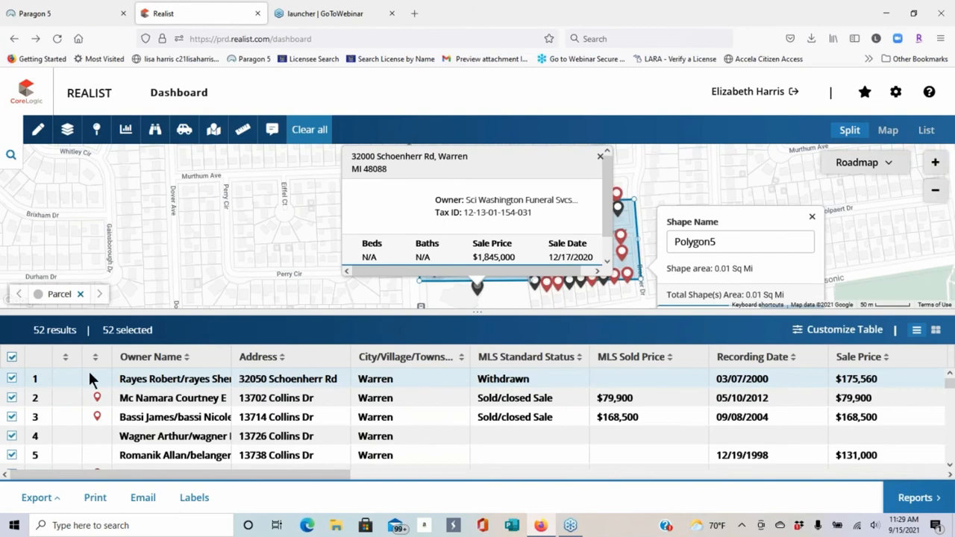
{"action": "left_click", "coordinate": [12, 379]}
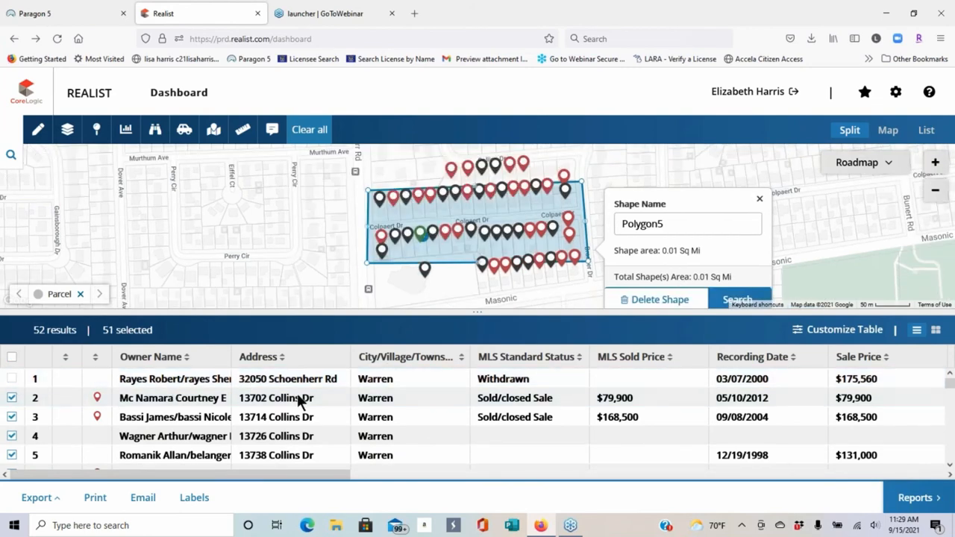
{"action": "scroll", "coordinate": [151, 413], "scroll_direction": "down", "scroll_amount": 1}
{"action": "scroll", "coordinate": [321, 407], "scroll_direction": "down", "scroll_amount": 8}
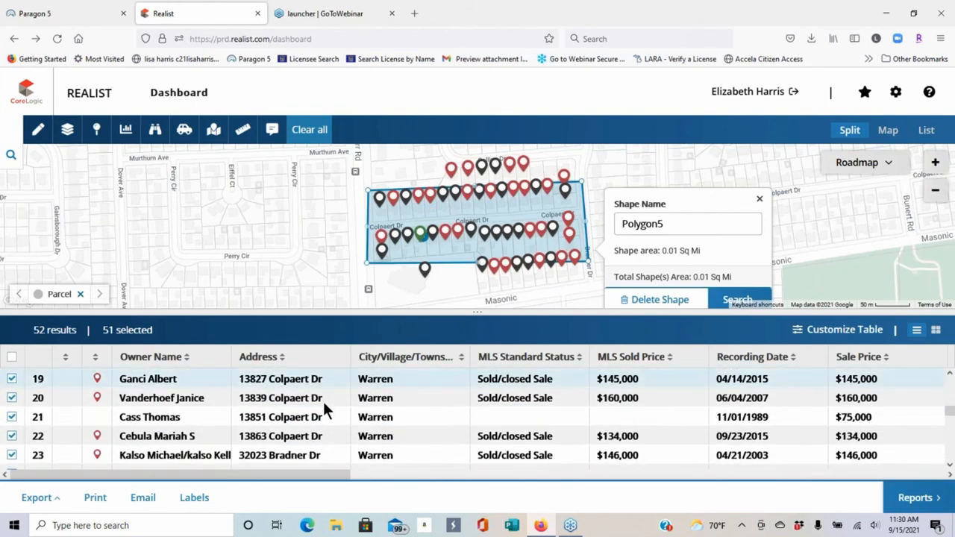
{"action": "scroll", "coordinate": [324, 407], "scroll_direction": "down", "scroll_amount": 8}
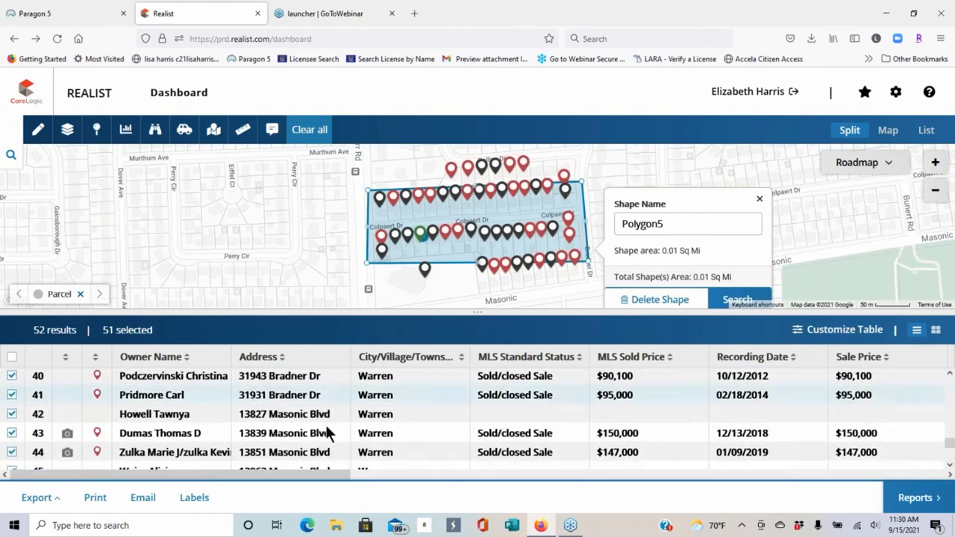
{"action": "scroll", "coordinate": [328, 435], "scroll_direction": "down", "scroll_amount": 2}
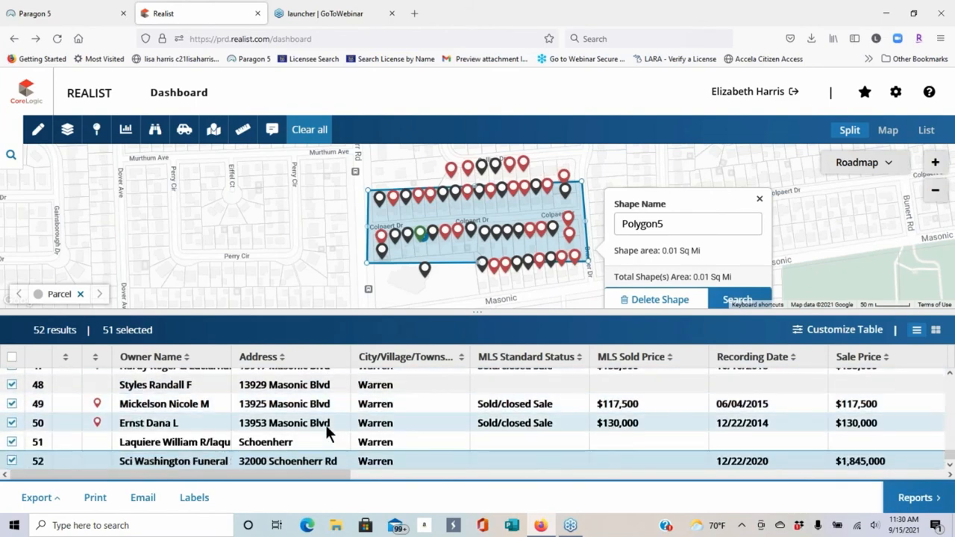
{"action": "left_click", "coordinate": [12, 462]}
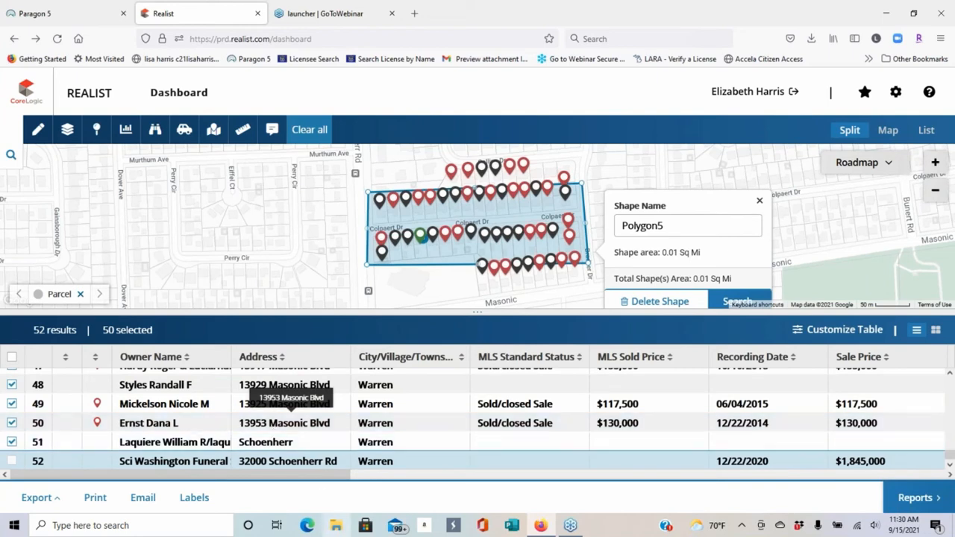
Open the Labels dialog and review its label format, letter case and address options without creating labels
{"action": "left_click", "coordinate": [194, 499]}
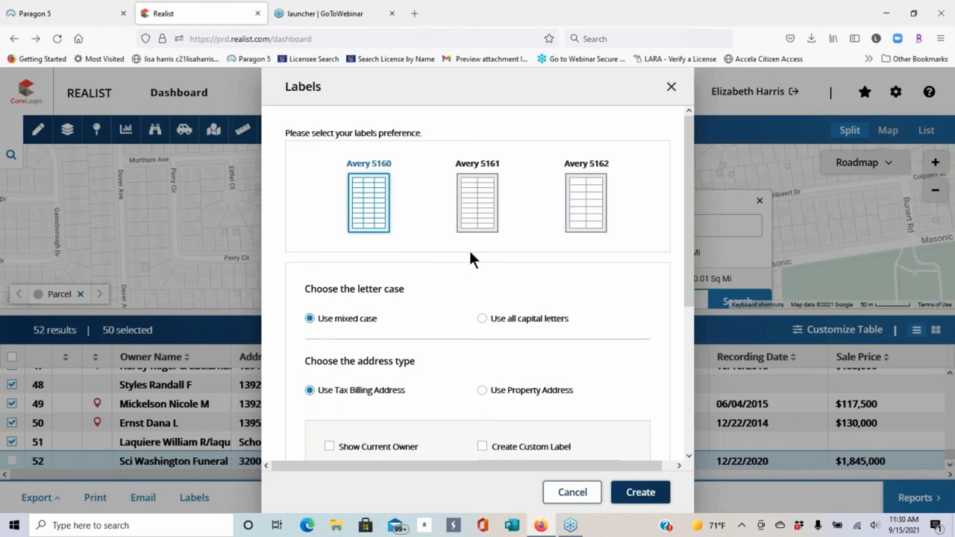
{"action": "scroll", "coordinate": [471, 259], "scroll_direction": "down", "scroll_amount": 2}
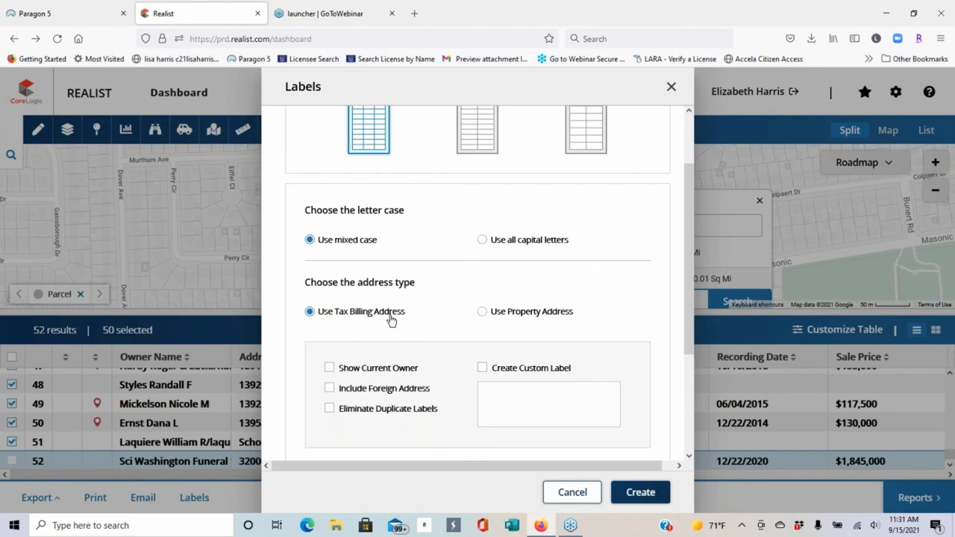
{"action": "scroll", "coordinate": [391, 319], "scroll_direction": "down", "scroll_amount": 2}
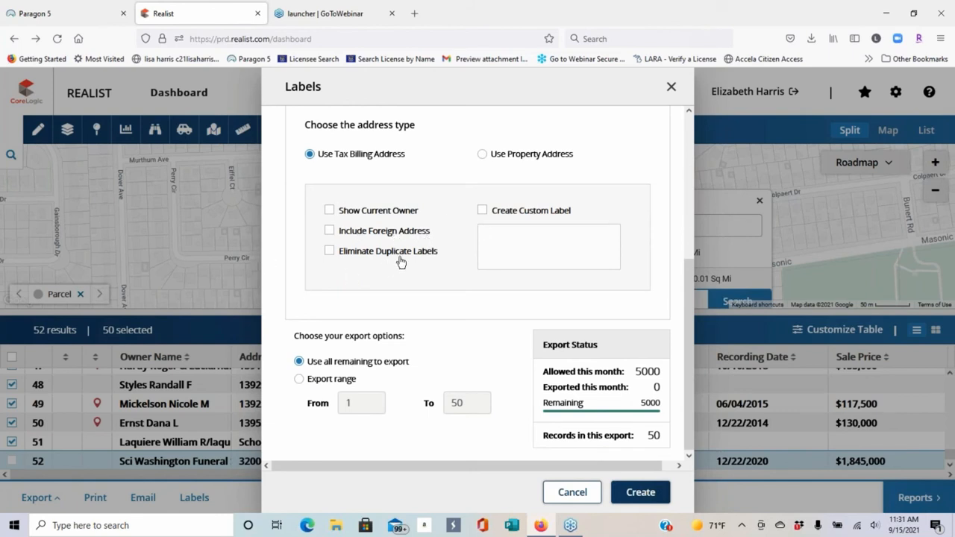
{"action": "left_click", "coordinate": [483, 212]}
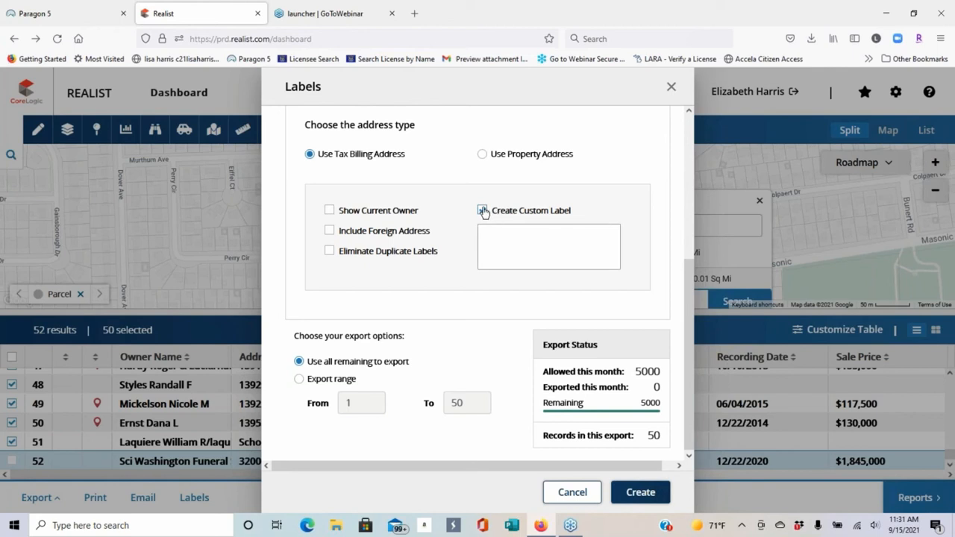
{"action": "left_click", "coordinate": [482, 211]}
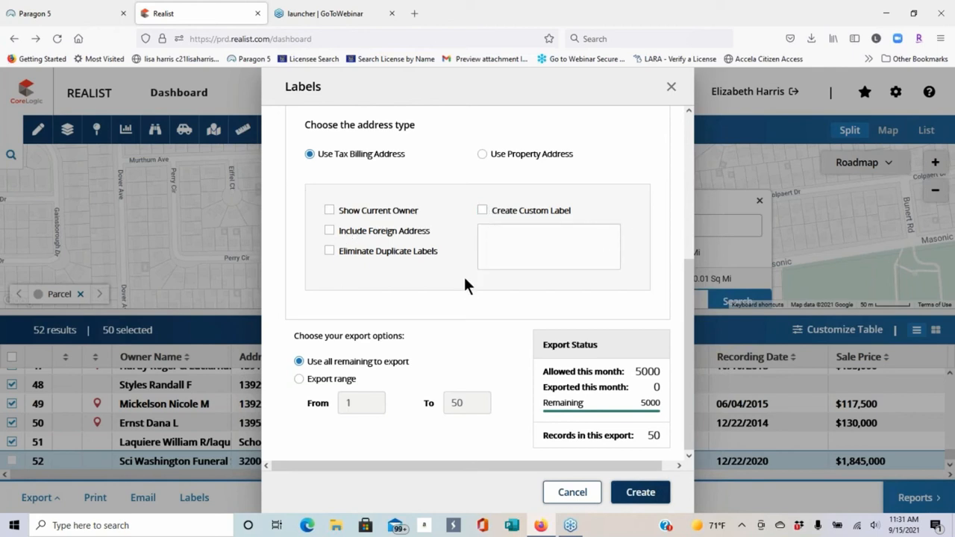
{"action": "scroll", "coordinate": [425, 252], "scroll_direction": "down", "scroll_amount": 1}
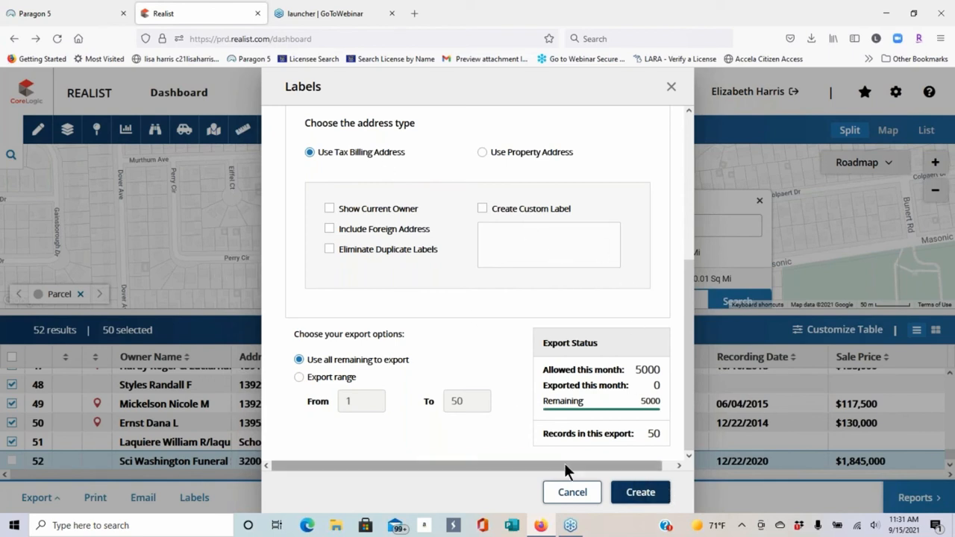
{"action": "left_click", "coordinate": [573, 491]}
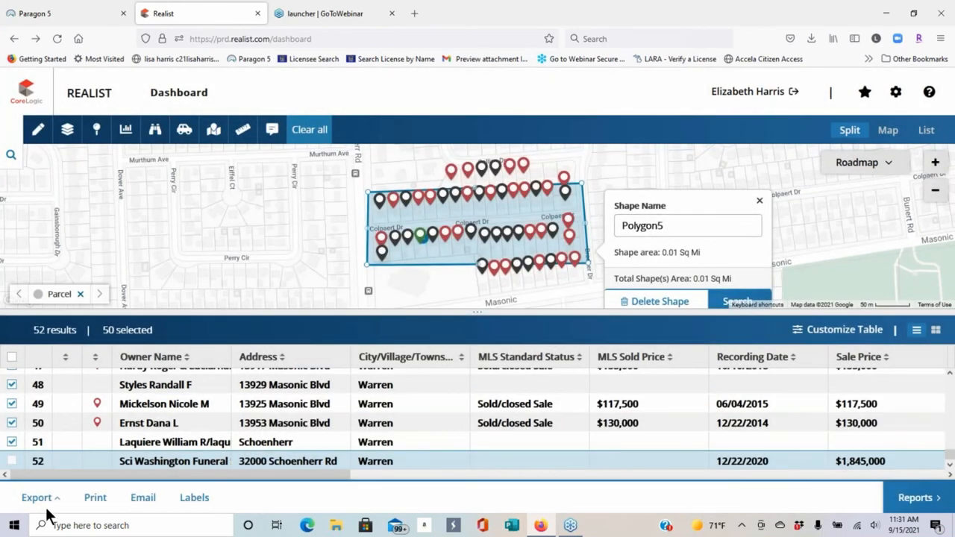
Open Customize Export and browse the attribute categories, then close it without exporting
{"action": "left_click", "coordinate": [51, 500]}
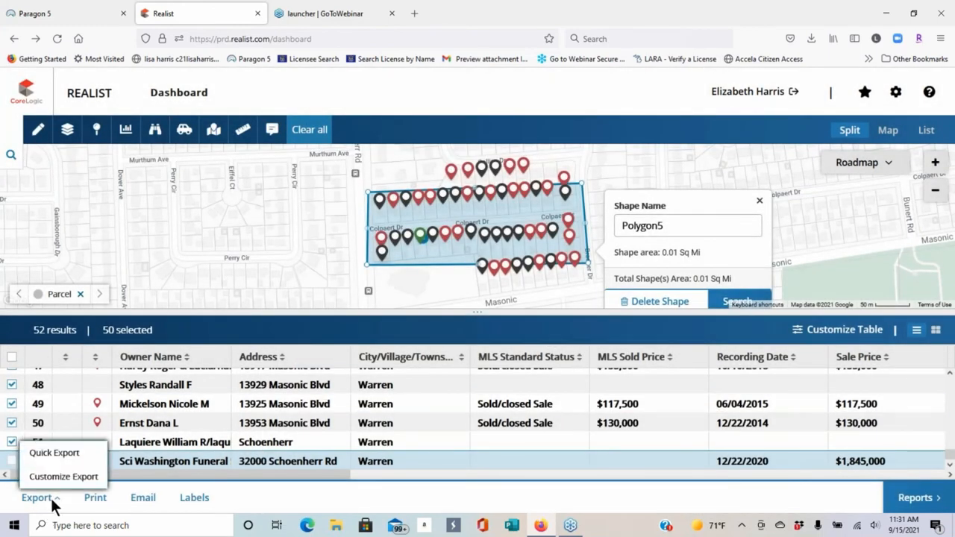
{"action": "left_click", "coordinate": [64, 477]}
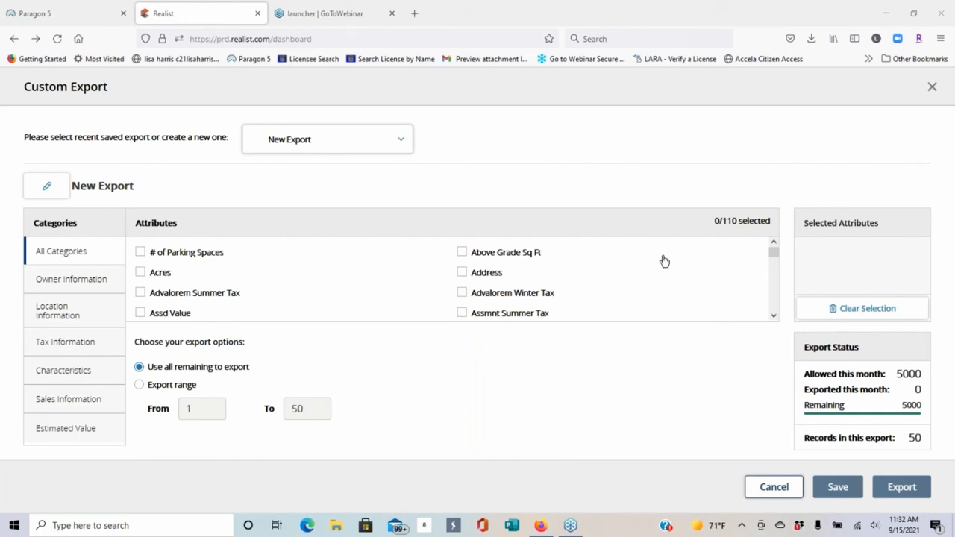
{"action": "scroll", "coordinate": [622, 279], "scroll_direction": "down", "scroll_amount": 5}
{"action": "scroll", "coordinate": [206, 277], "scroll_direction": "down", "scroll_amount": 5}
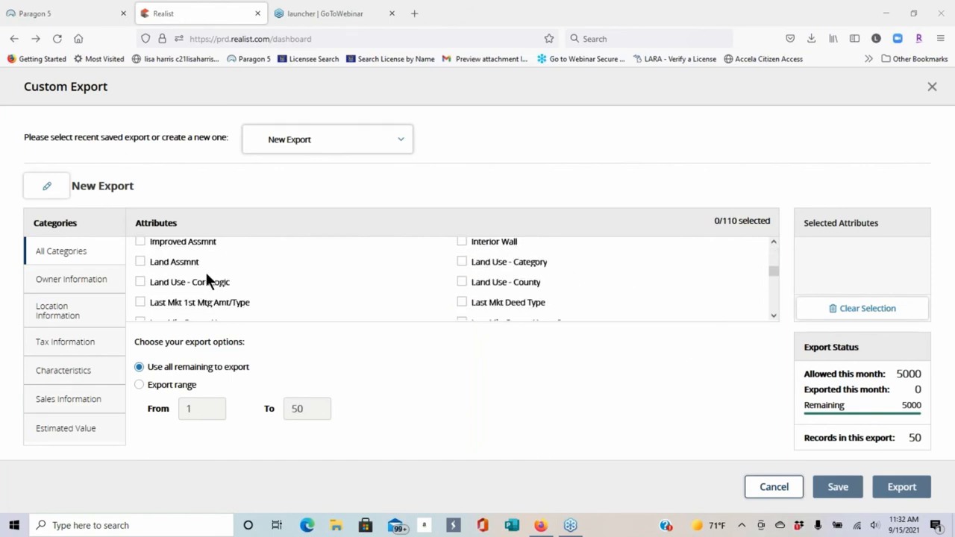
{"action": "scroll", "coordinate": [204, 278], "scroll_direction": "up", "scroll_amount": 2}
{"action": "scroll", "coordinate": [204, 276], "scroll_direction": "down", "scroll_amount": 2}
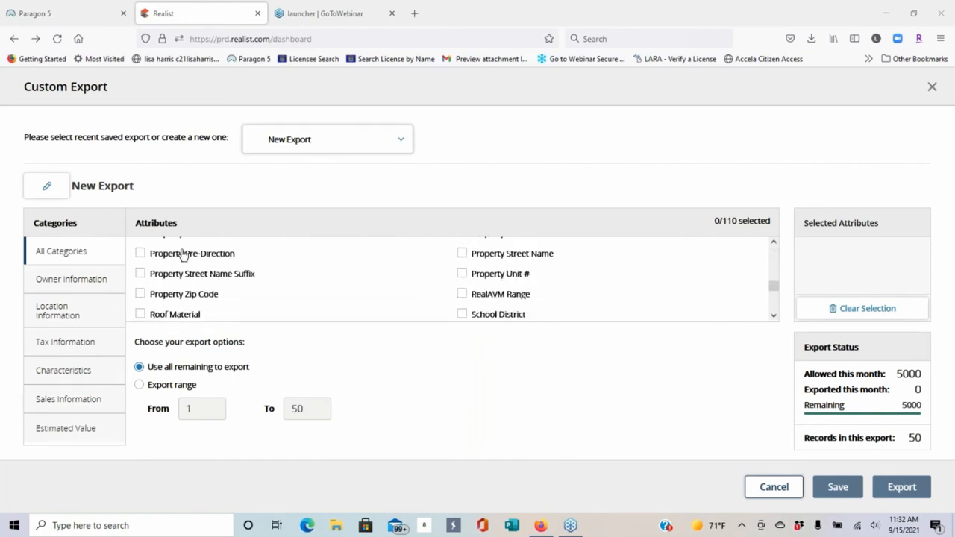
{"action": "left_click", "coordinate": [74, 279]}
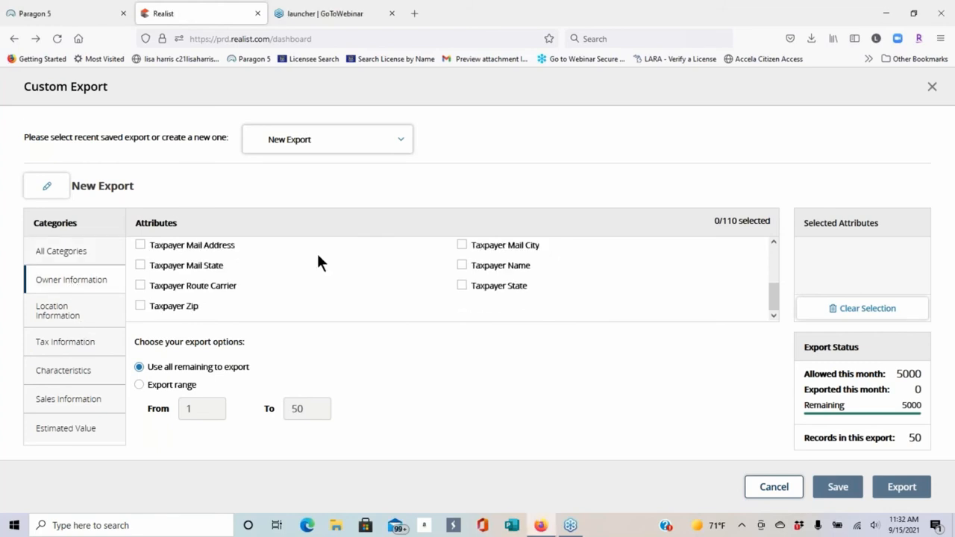
{"action": "scroll", "coordinate": [297, 261], "scroll_direction": "up", "scroll_amount": 2}
{"action": "scroll", "coordinate": [276, 258], "scroll_direction": "down", "scroll_amount": 2}
{"action": "left_click", "coordinate": [63, 312]}
{"action": "left_click", "coordinate": [62, 351]}
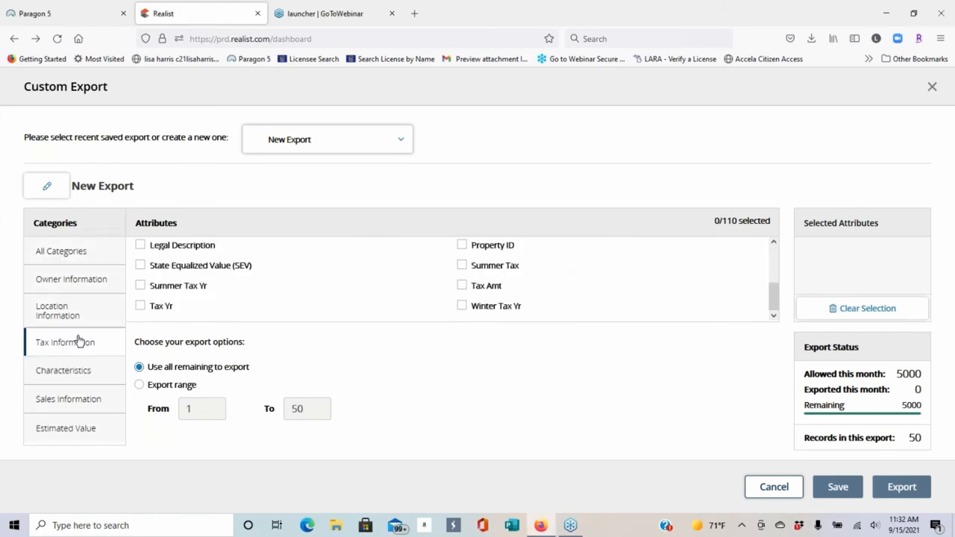
{"action": "scroll", "coordinate": [209, 270], "scroll_direction": "up", "scroll_amount": 5}
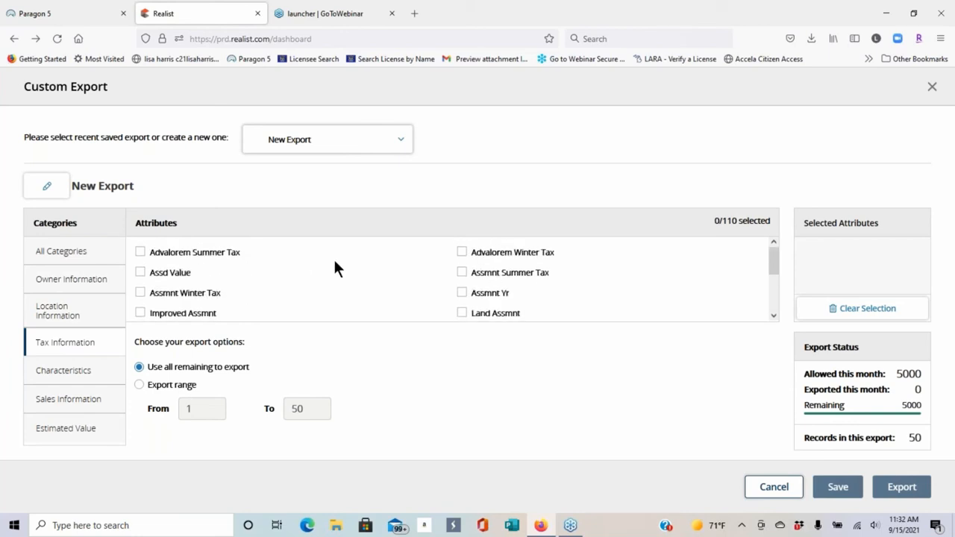
{"action": "left_click", "coordinate": [81, 375]}
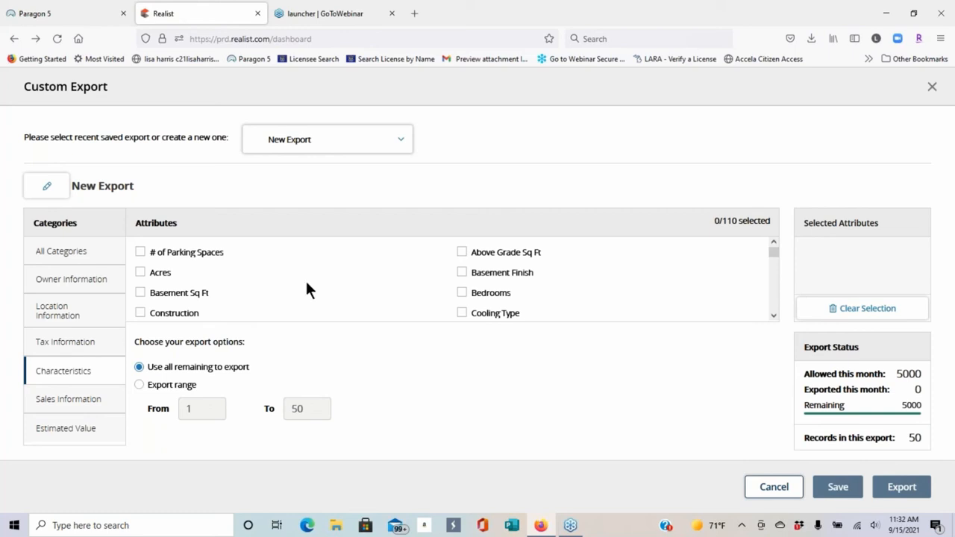
{"action": "scroll", "coordinate": [216, 273], "scroll_direction": "down", "scroll_amount": 3}
{"action": "scroll", "coordinate": [333, 270], "scroll_direction": "down", "scroll_amount": 2}
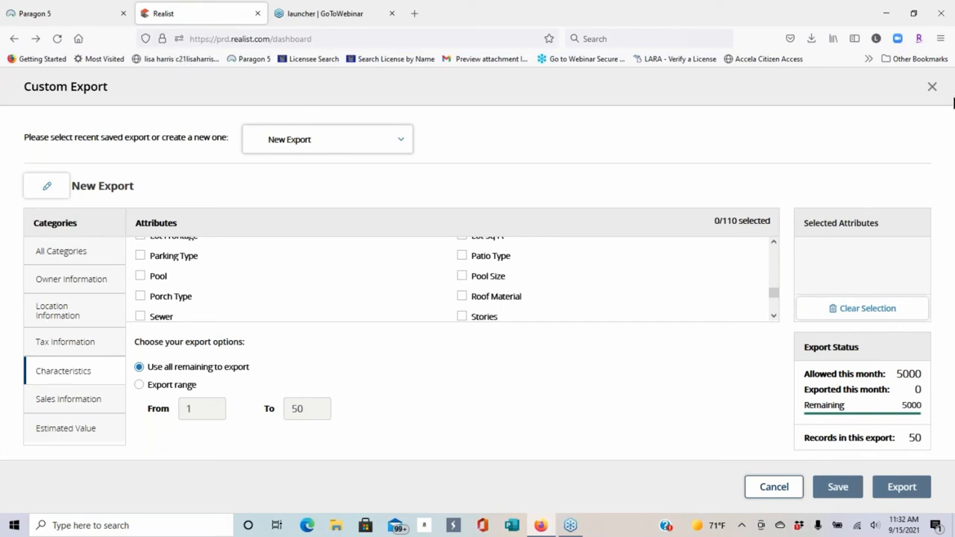
{"action": "left_click", "coordinate": [932, 86]}
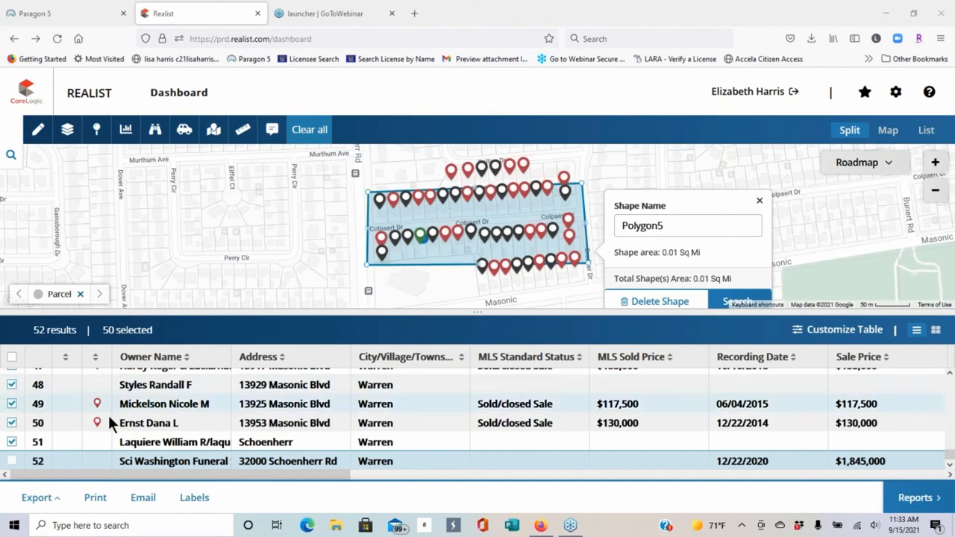
Scroll through the results table to review the selected properties on Colpaert Dr
{"action": "scroll", "coordinate": [93, 405], "scroll_direction": "up", "scroll_amount": 10}
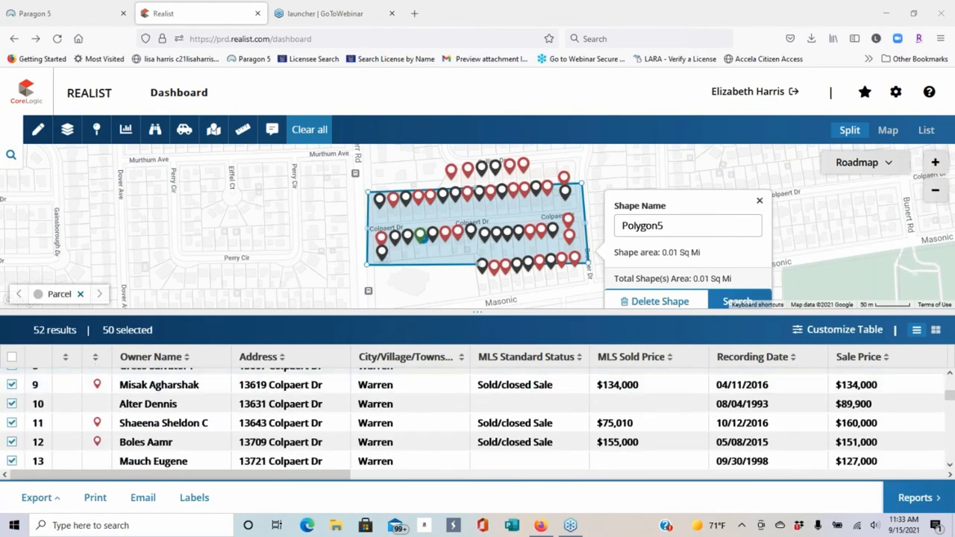
{"action": "scroll", "coordinate": [101, 388], "scroll_direction": "up", "scroll_amount": 3}
{"action": "scroll", "coordinate": [101, 384], "scroll_direction": "up", "scroll_amount": 2}
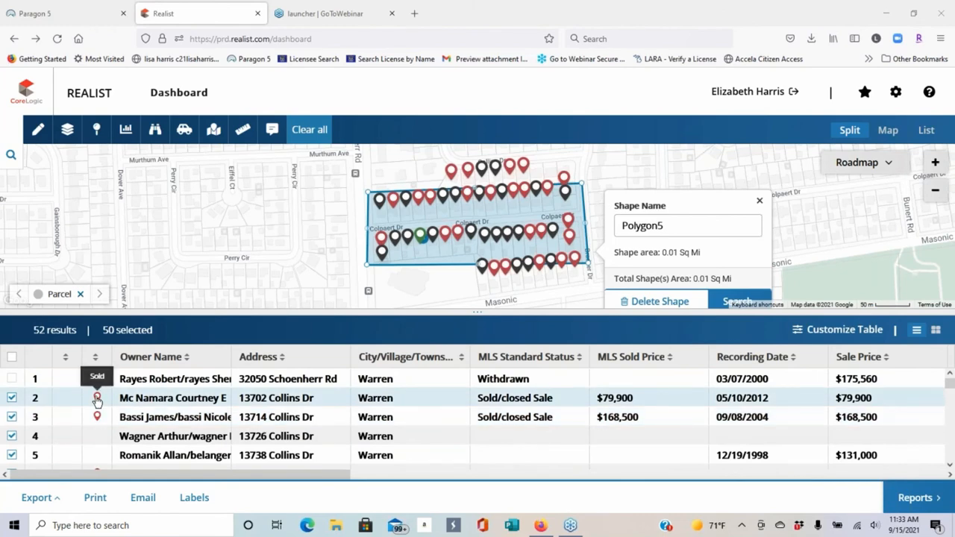
{"action": "scroll", "coordinate": [103, 423], "scroll_direction": "down", "scroll_amount": 7}
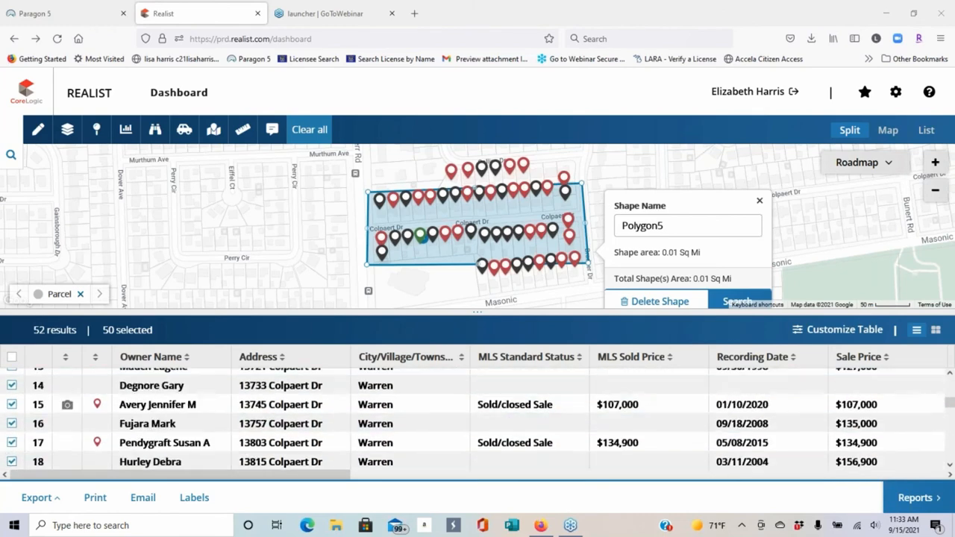
{"action": "scroll", "coordinate": [100, 416], "scroll_direction": "down", "scroll_amount": 3}
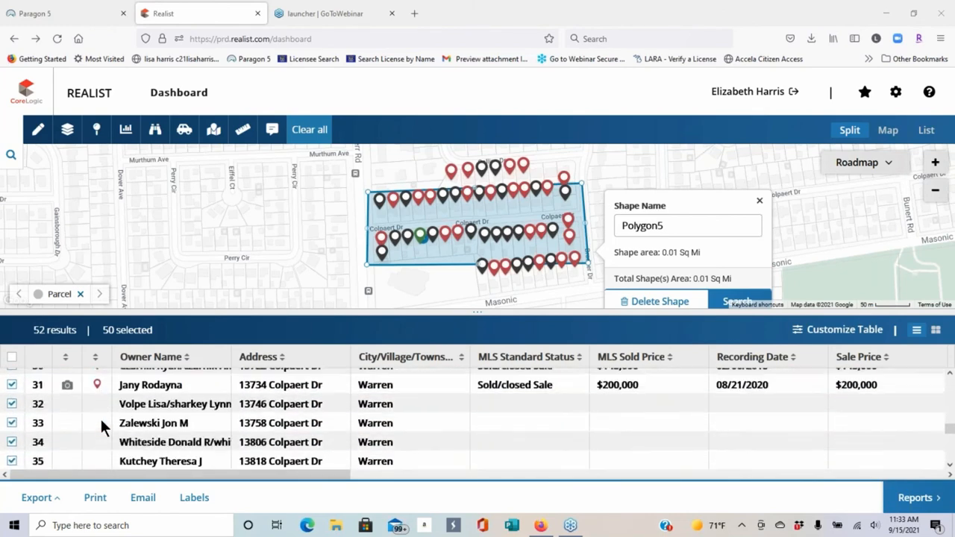
{"action": "scroll", "coordinate": [100, 407], "scroll_direction": "up", "scroll_amount": 1}
{"action": "scroll", "coordinate": [101, 415], "scroll_direction": "up", "scroll_amount": 1}
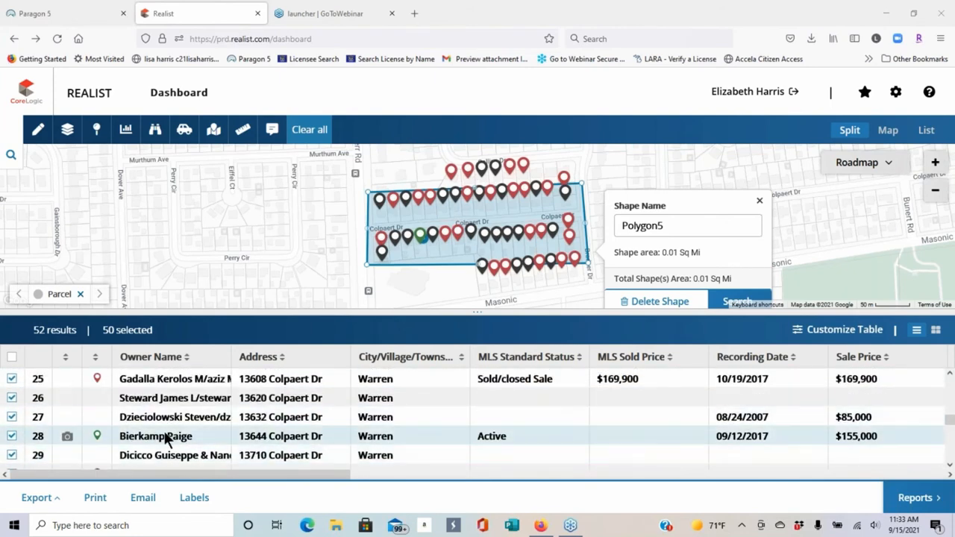
{"action": "scroll", "coordinate": [97, 407], "scroll_direction": "down", "scroll_amount": 8}
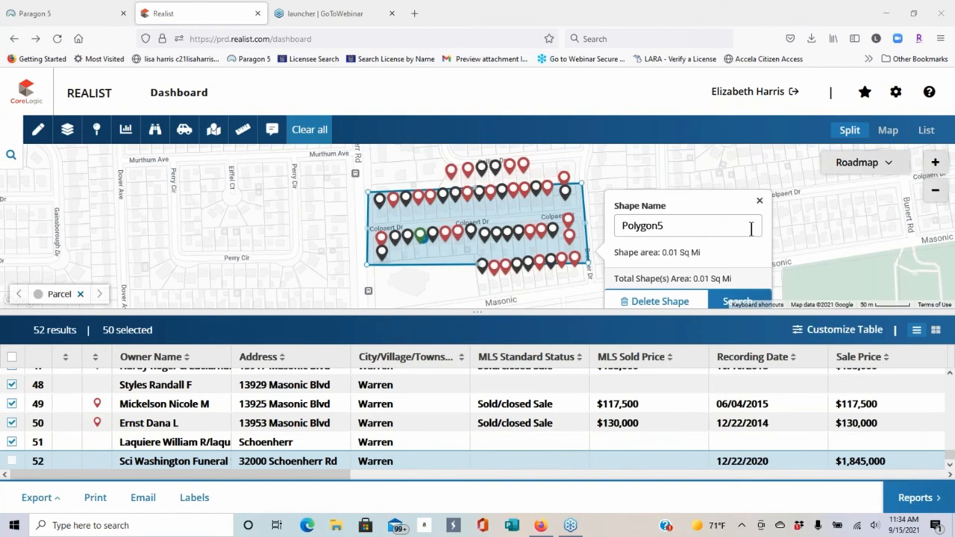
Open the Realist settings page
{"action": "left_click", "coordinate": [895, 94]}
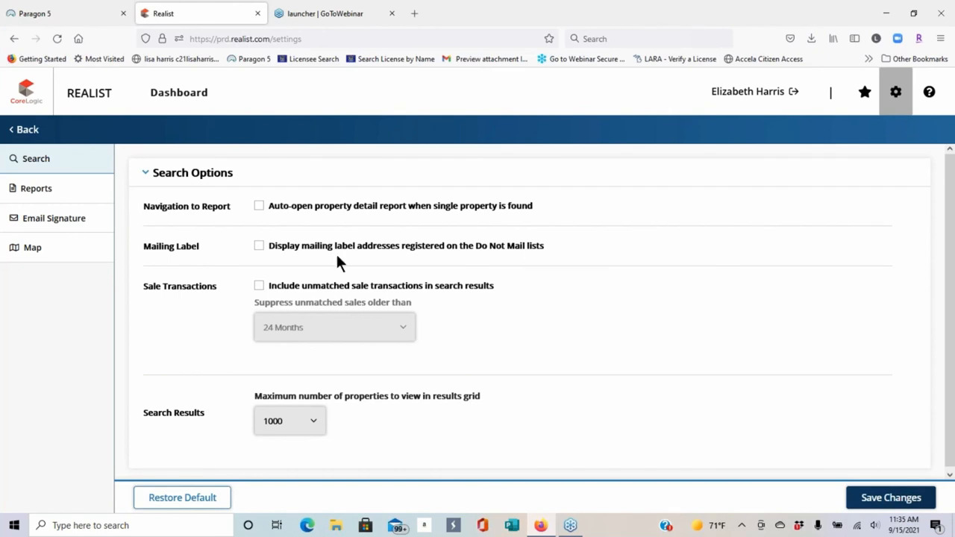
Open the maximum results-grid size options under Search Options and close them without changing the value
{"action": "scroll", "coordinate": [185, 258], "scroll_direction": "down", "scroll_amount": 1}
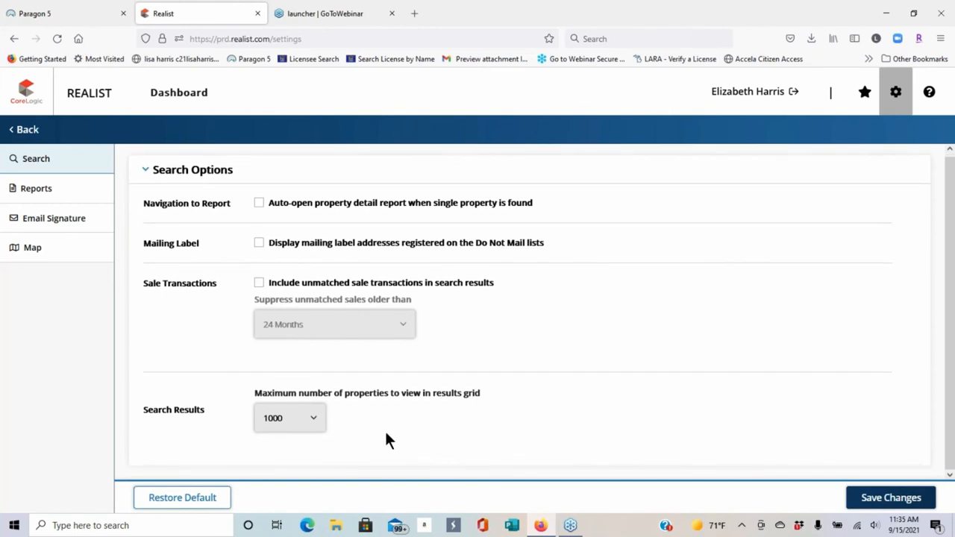
{"action": "left_click", "coordinate": [313, 422]}
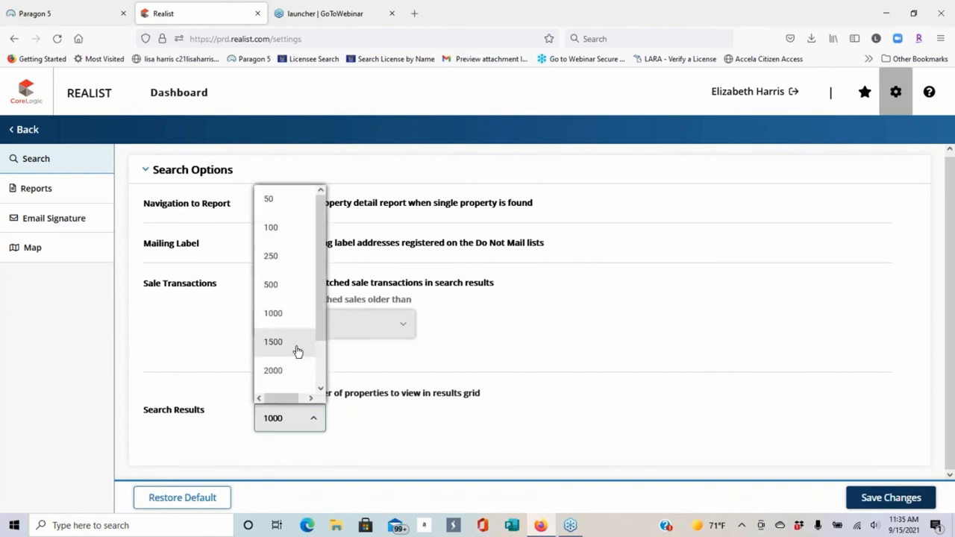
{"action": "left_click_drag", "start_coordinate": [318, 308], "coordinate": [309, 415]}
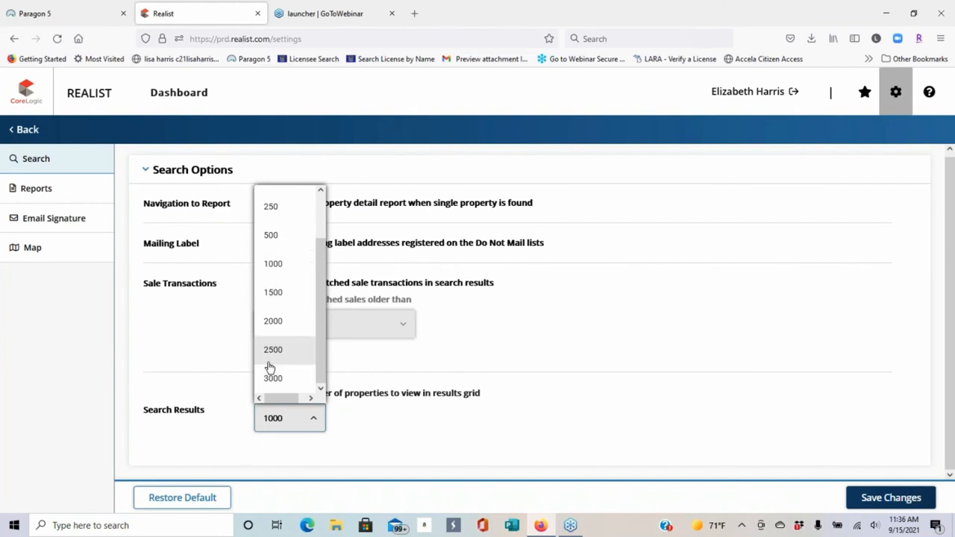
{"action": "left_click", "coordinate": [422, 457]}
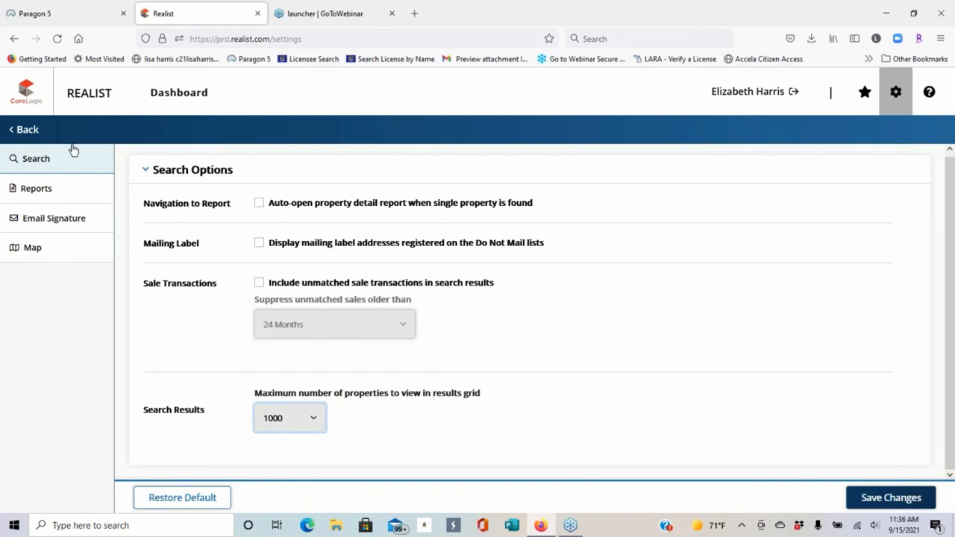
Open the Reports settings and review the Report Display Format choices, keeping Fixed
{"action": "left_click", "coordinate": [44, 194]}
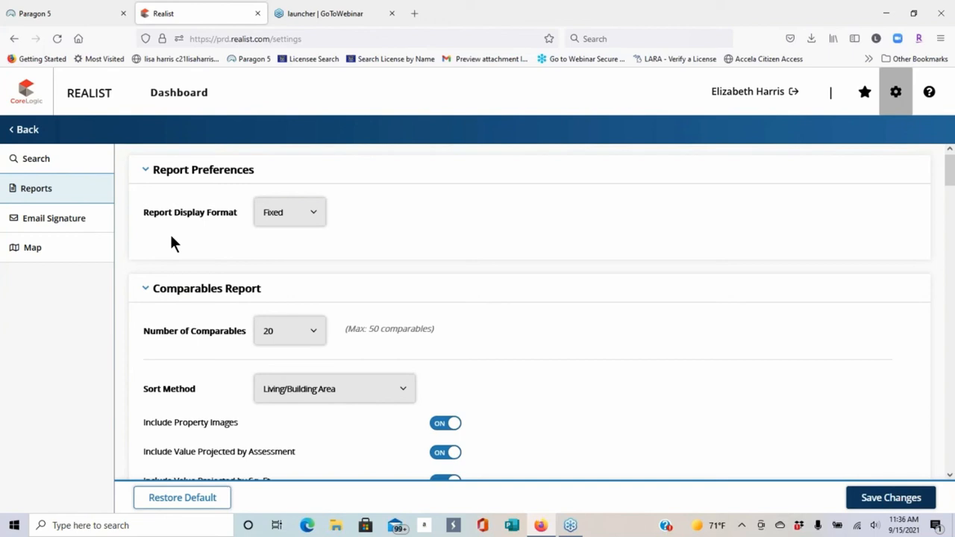
{"action": "left_click", "coordinate": [314, 215]}
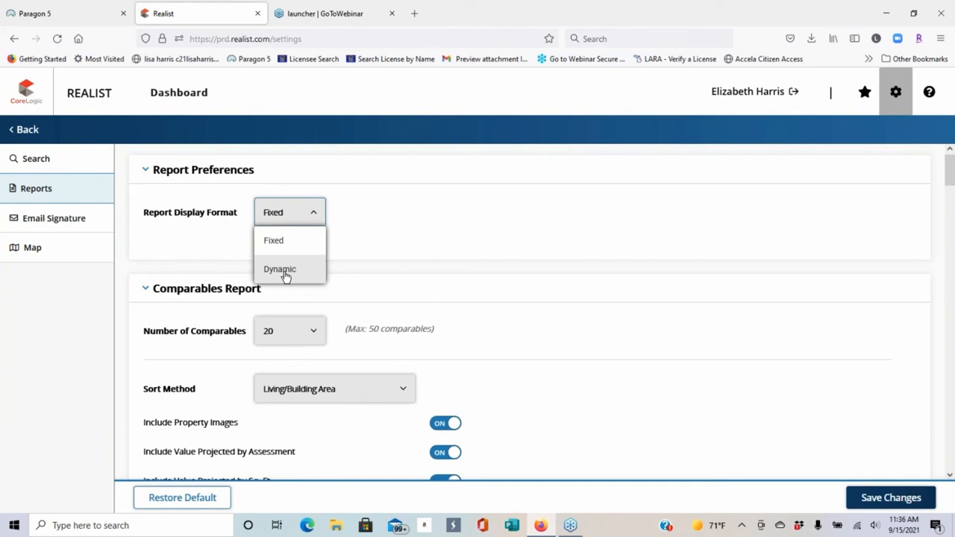
{"action": "left_click", "coordinate": [277, 242]}
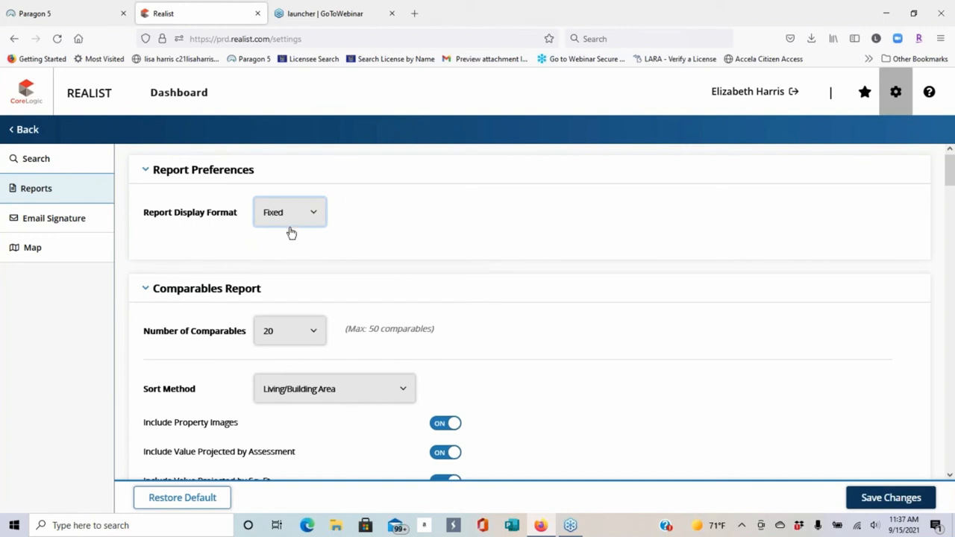
Review the Number of Comparables and Sort Method choices for the Comparables Report without changing them
{"action": "scroll", "coordinate": [668, 261], "scroll_direction": "down", "scroll_amount": 3}
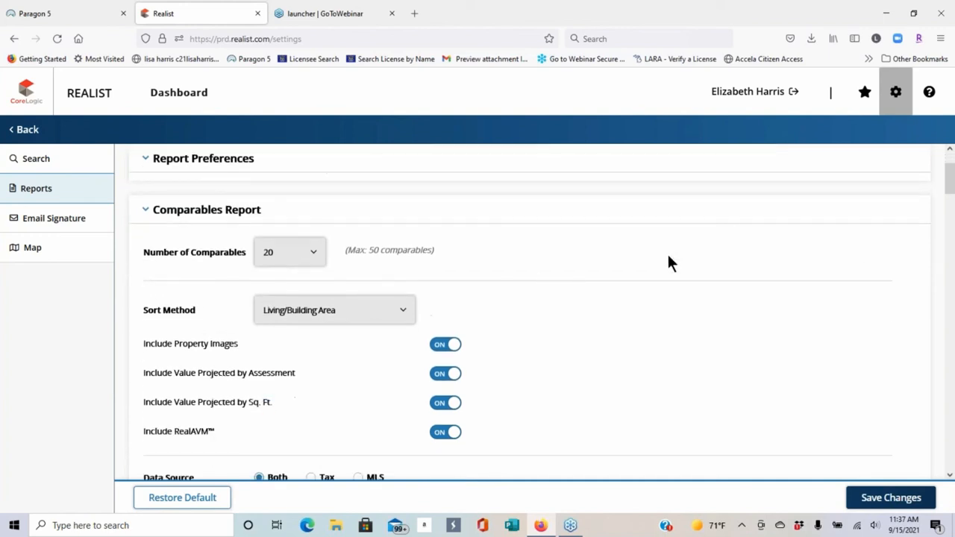
{"action": "scroll", "coordinate": [512, 326], "scroll_direction": "up", "scroll_amount": 2}
{"action": "left_click", "coordinate": [310, 254]}
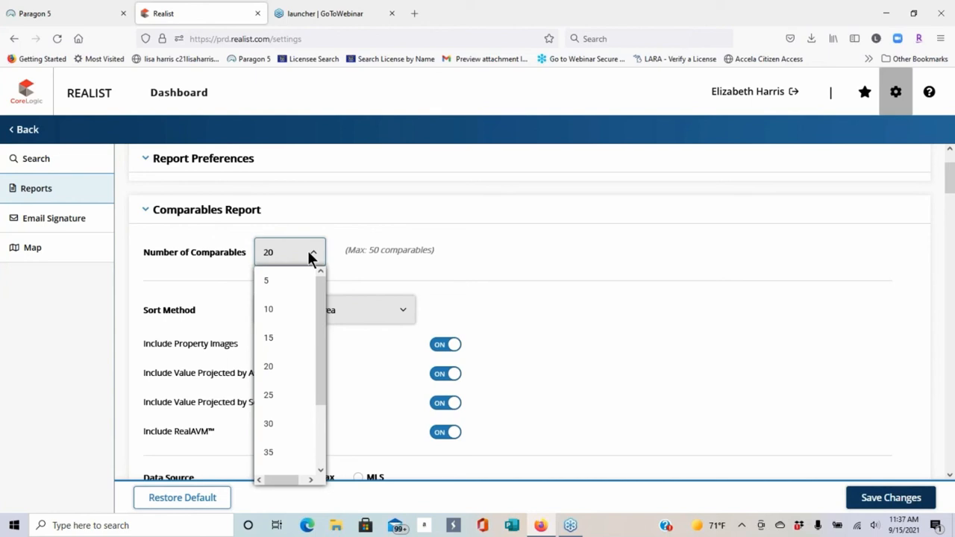
{"action": "left_click_drag", "start_coordinate": [323, 316], "coordinate": [305, 388]}
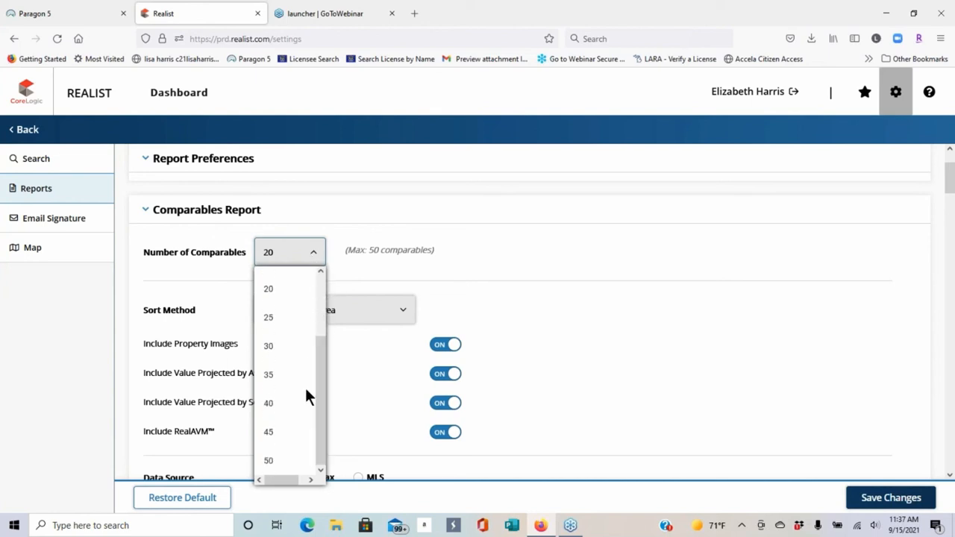
{"action": "left_click", "coordinate": [513, 250]}
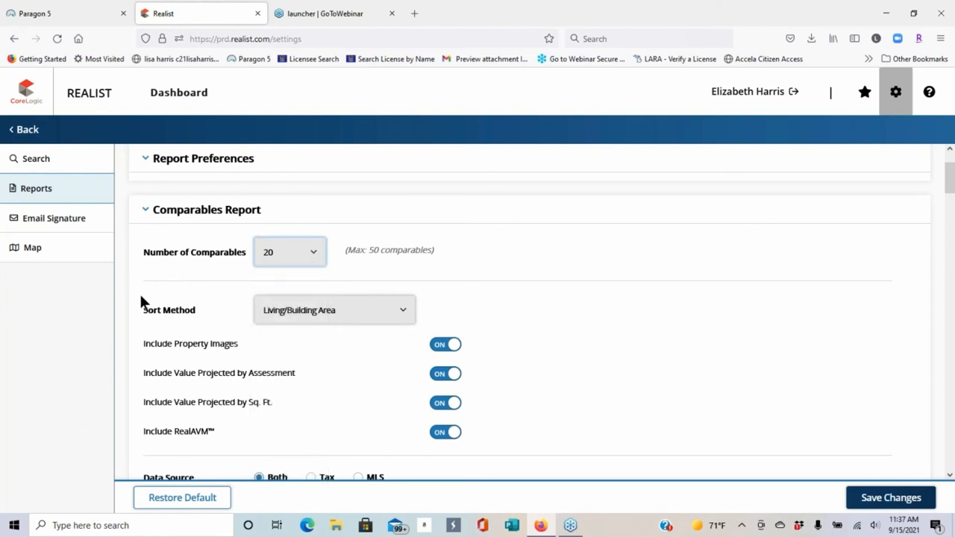
{"action": "scroll", "coordinate": [141, 300], "scroll_direction": "down", "scroll_amount": 2}
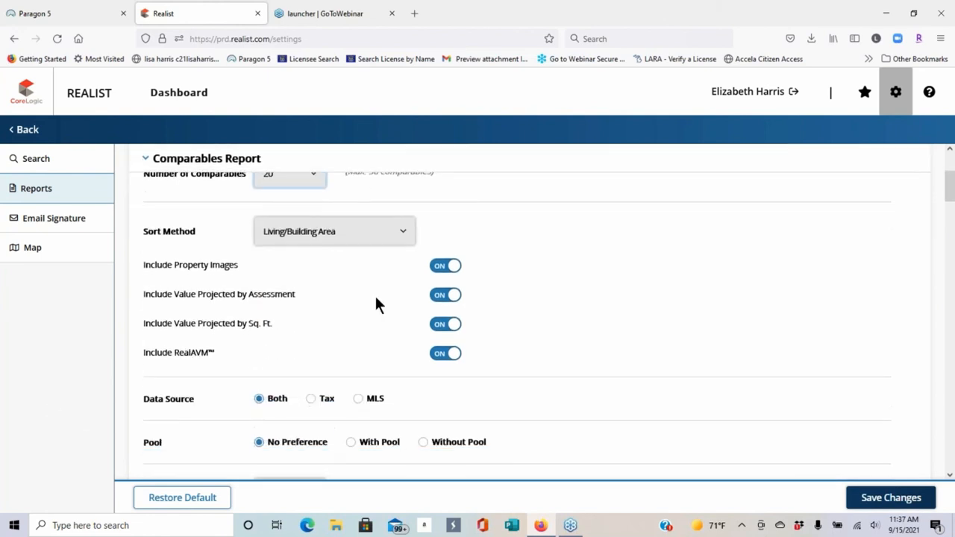
{"action": "left_click", "coordinate": [398, 234]}
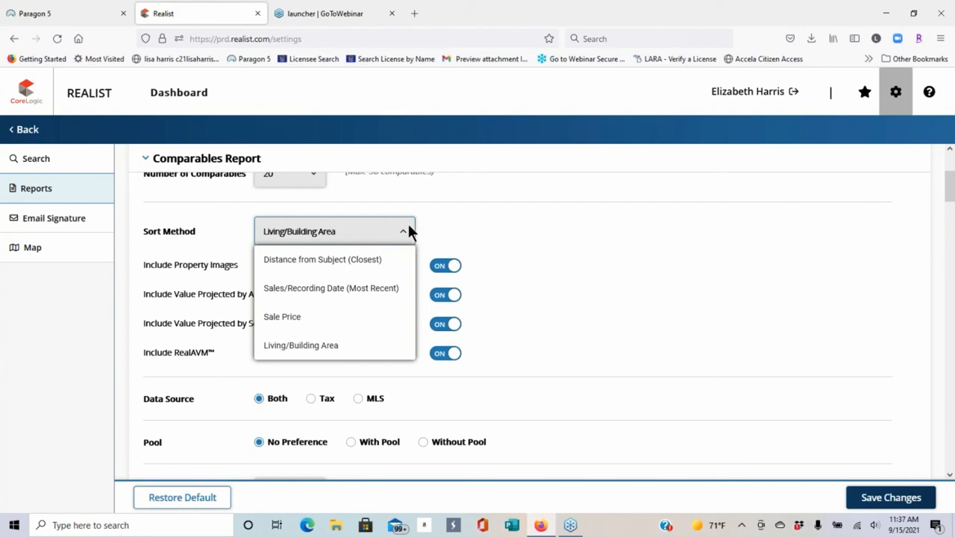
{"action": "left_click", "coordinate": [472, 230]}
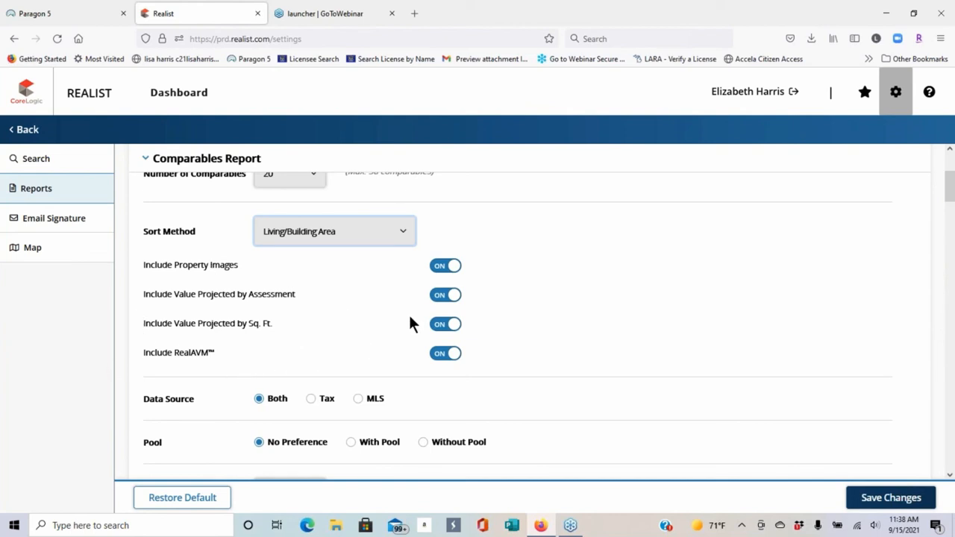
Switch off the assessment, square-foot and RealAVM value projections, then switch all three back on
{"action": "left_click", "coordinate": [445, 295]}
{"action": "left_click", "coordinate": [445, 324]}
{"action": "left_click", "coordinate": [447, 353]}
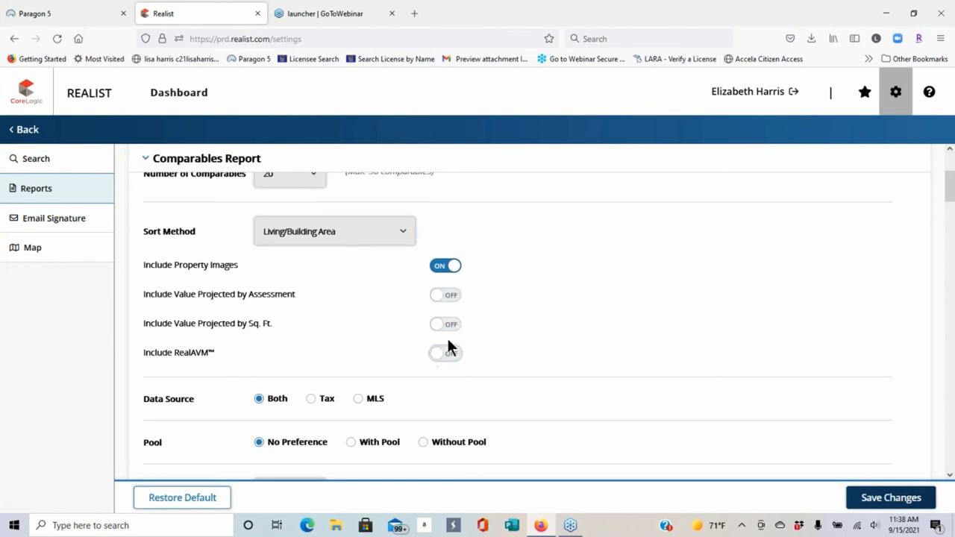
{"action": "left_click", "coordinate": [452, 353]}
{"action": "left_click", "coordinate": [451, 324]}
{"action": "left_click", "coordinate": [450, 297]}
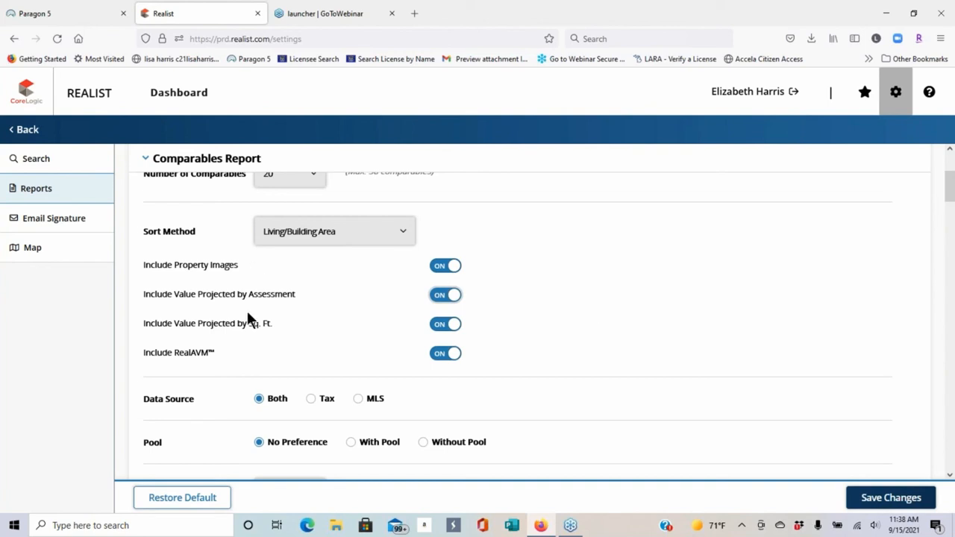
Review the Distance from Subject choices for comparables without changing the value
{"action": "scroll", "coordinate": [299, 265], "scroll_direction": "down", "scroll_amount": 2}
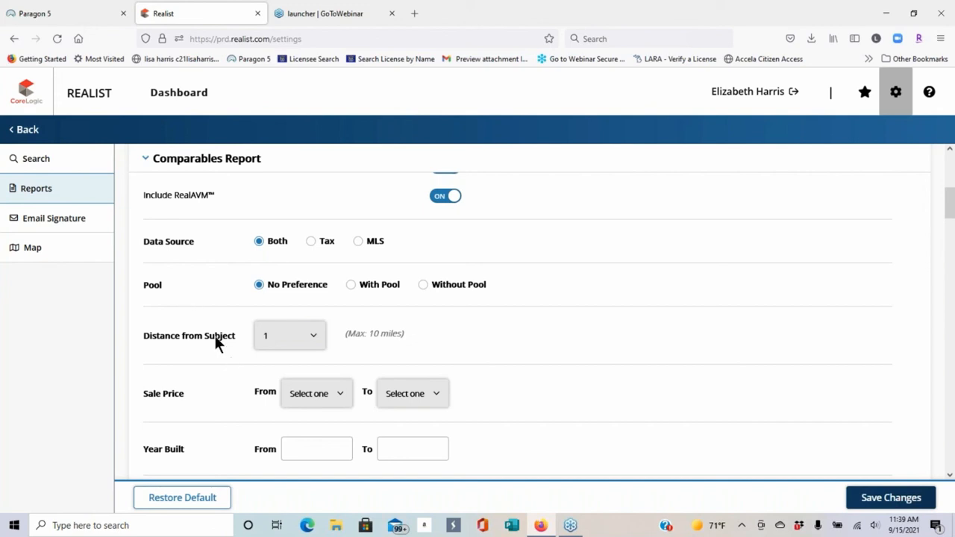
{"action": "scroll", "coordinate": [198, 306], "scroll_direction": "down", "scroll_amount": 2}
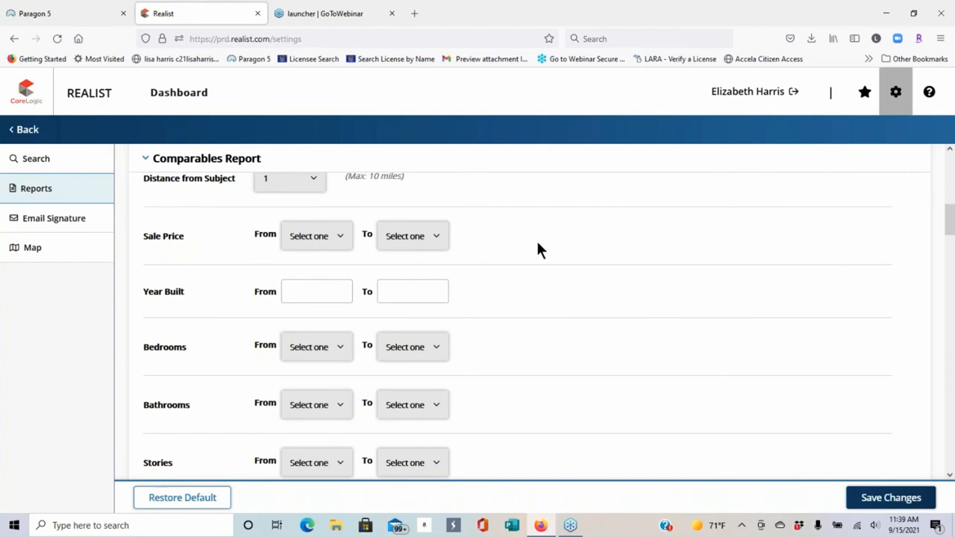
{"action": "scroll", "coordinate": [540, 251], "scroll_direction": "up", "scroll_amount": 1}
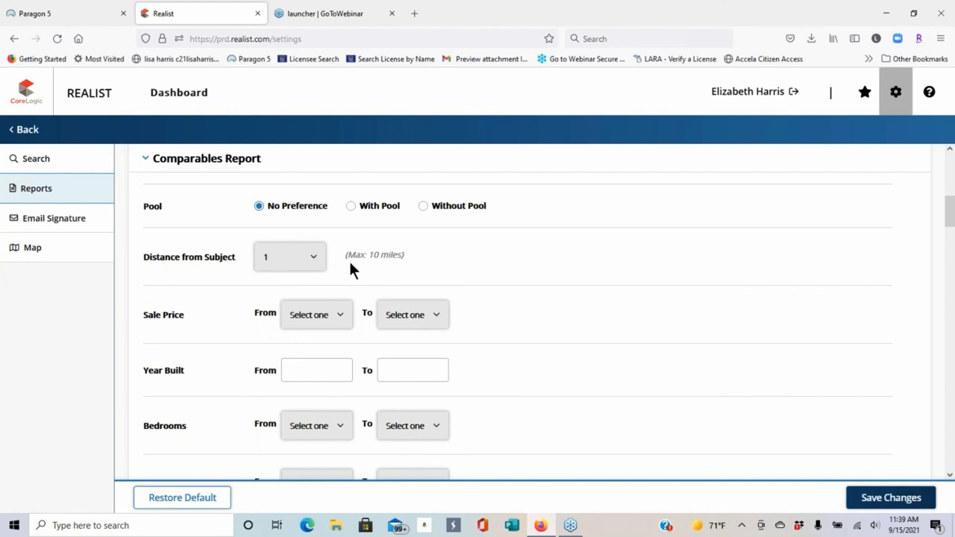
{"action": "left_click", "coordinate": [319, 257]}
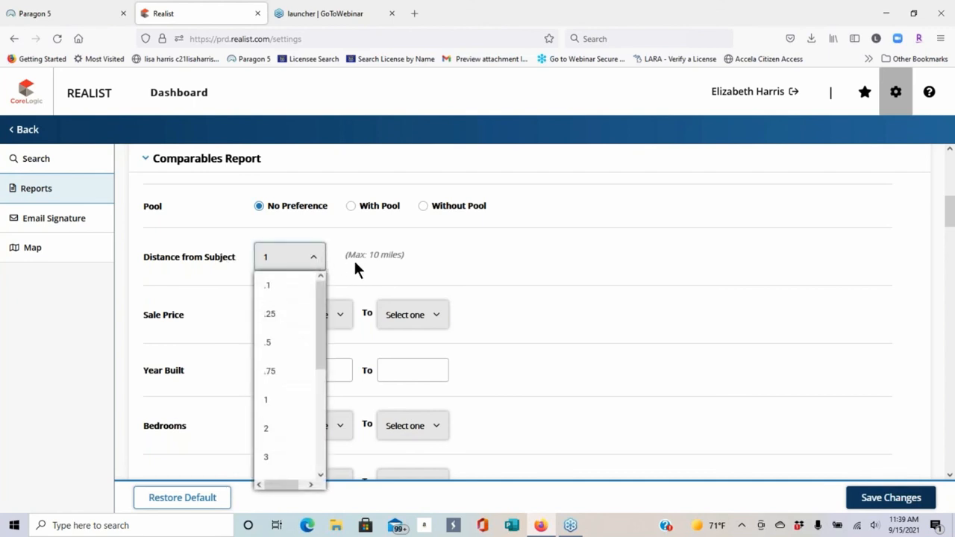
{"action": "left_click", "coordinate": [436, 262]}
Scroll through the comparables criteria for sale price, bedrooms, tax sales, date type and search time period
{"action": "scroll", "coordinate": [199, 247], "scroll_direction": "down", "scroll_amount": 2}
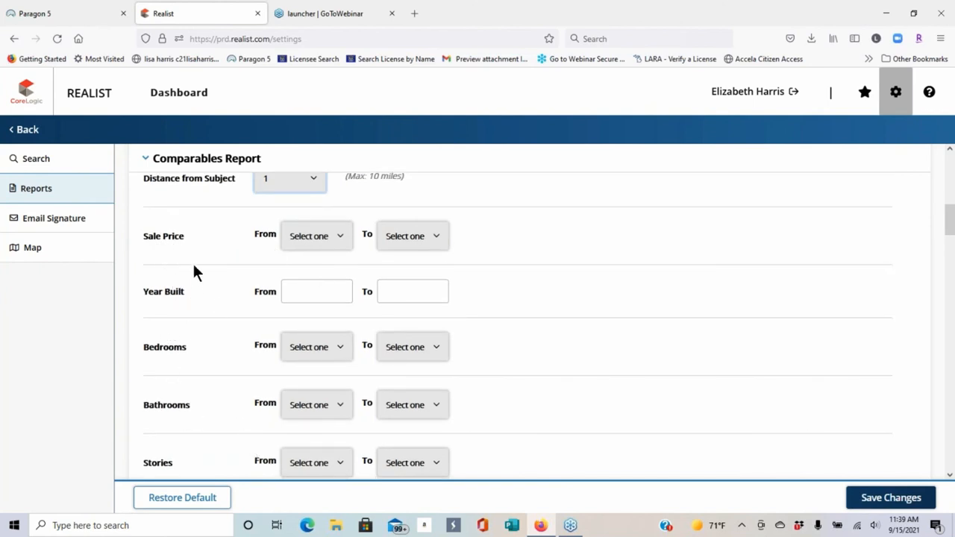
{"action": "scroll", "coordinate": [203, 345], "scroll_direction": "down", "scroll_amount": 4}
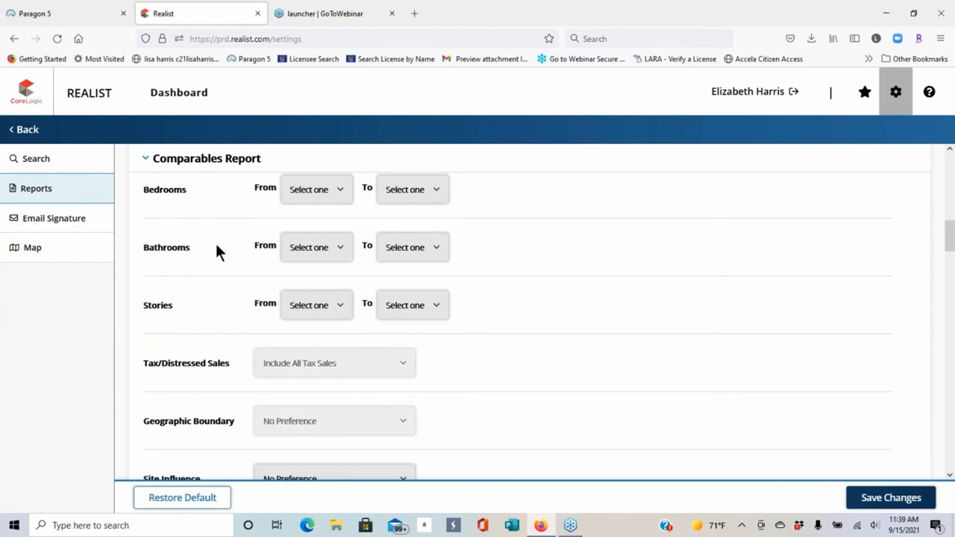
{"action": "scroll", "coordinate": [224, 196], "scroll_direction": "down", "scroll_amount": 4}
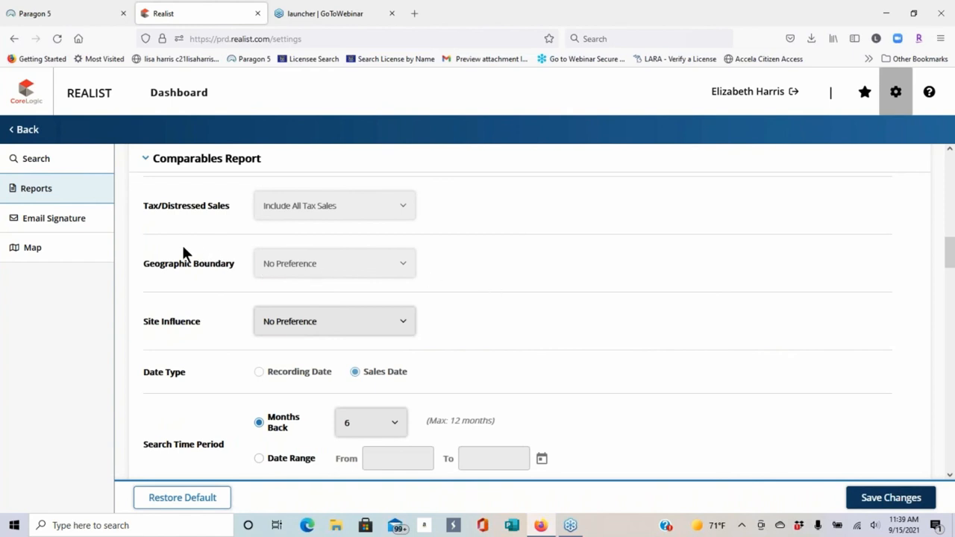
{"action": "scroll", "coordinate": [184, 253], "scroll_direction": "down", "scroll_amount": 2}
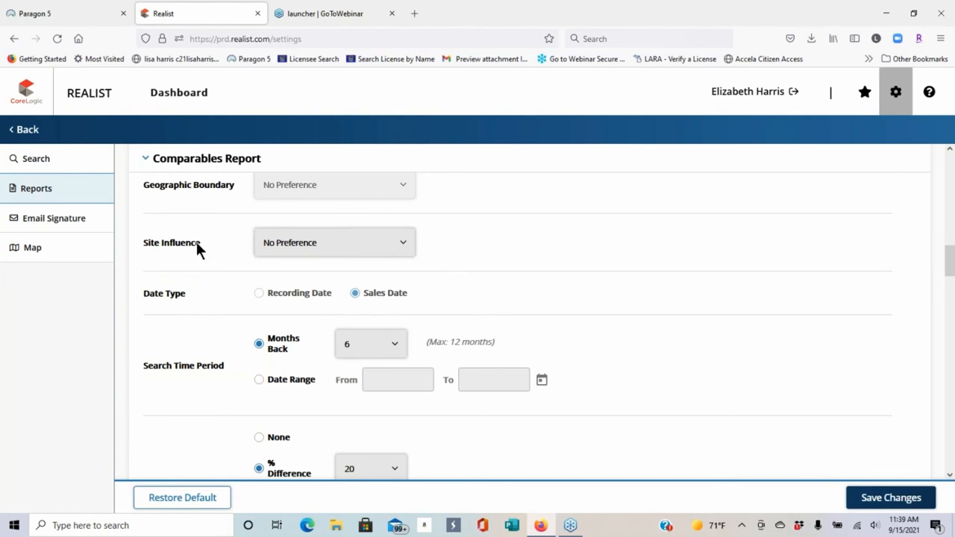
{"action": "scroll", "coordinate": [177, 262], "scroll_direction": "down", "scroll_amount": 2}
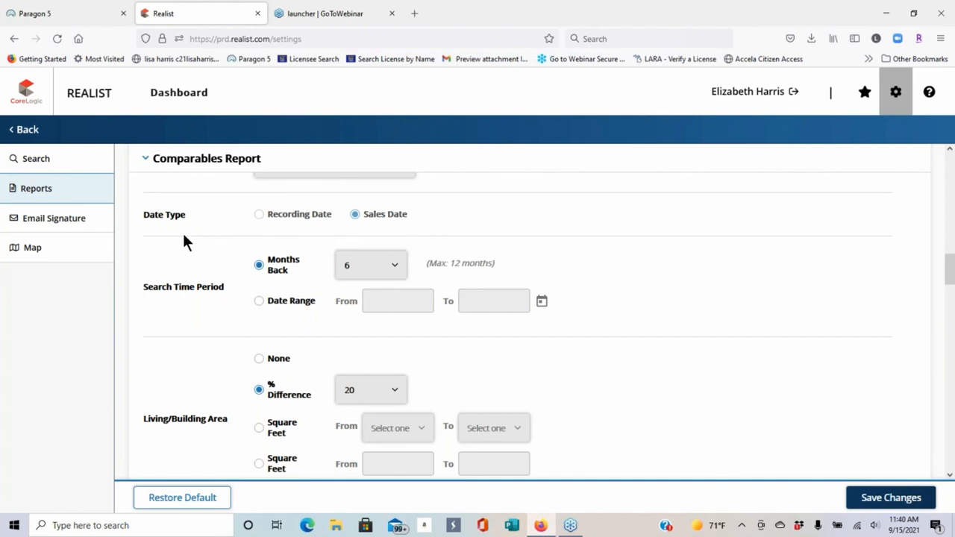
{"action": "scroll", "coordinate": [184, 238], "scroll_direction": "down", "scroll_amount": 1}
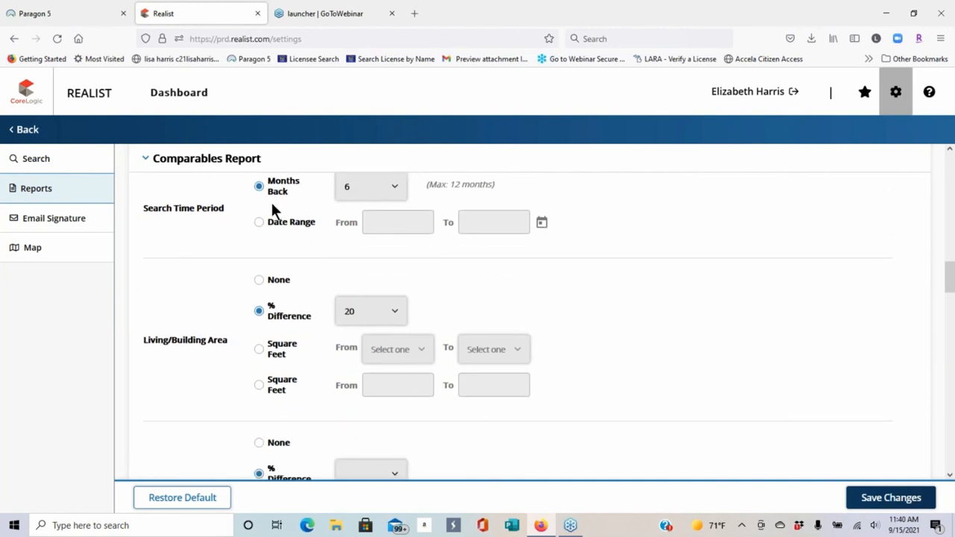
Try setting the search time period to 12 months back, then return it to 6 months
{"action": "left_click", "coordinate": [396, 189]}
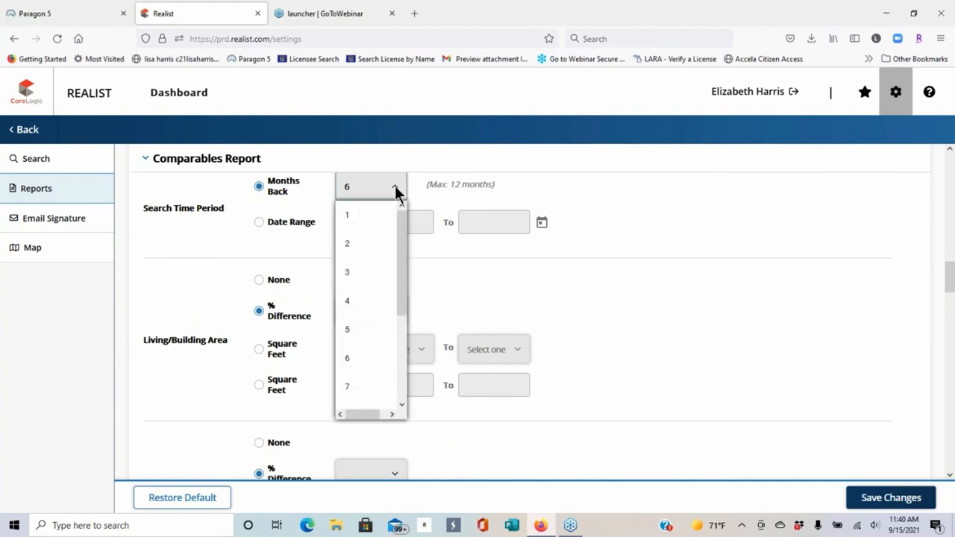
{"action": "left_click_drag", "start_coordinate": [398, 236], "coordinate": [406, 324]}
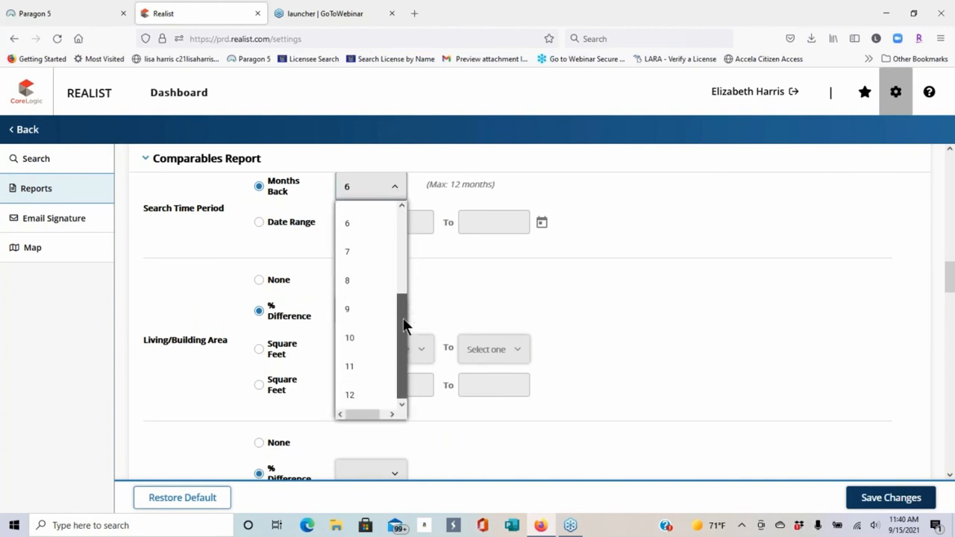
{"action": "left_click", "coordinate": [367, 396]}
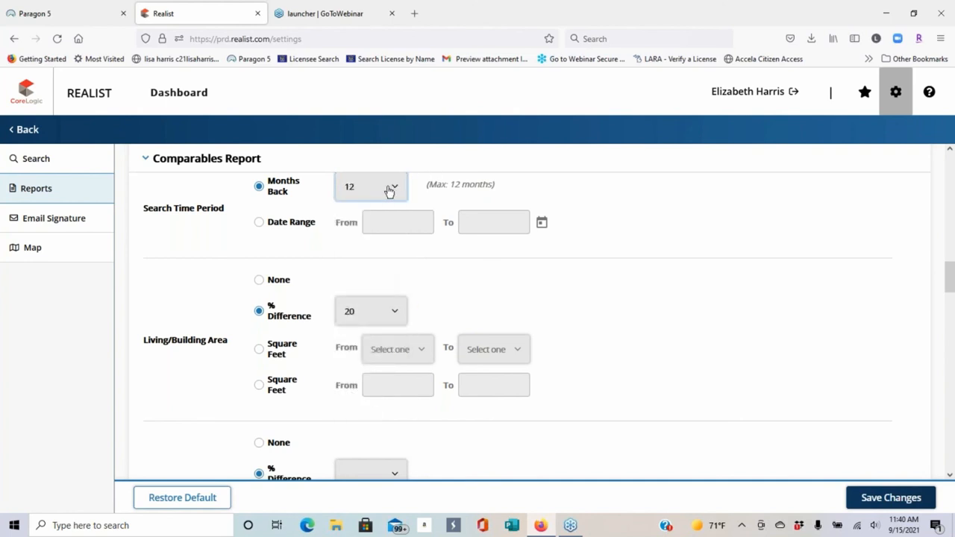
{"action": "left_click", "coordinate": [388, 187]}
{"action": "left_click", "coordinate": [349, 357]}
{"action": "scroll", "coordinate": [171, 224], "scroll_direction": "down", "scroll_amount": 2}
{"action": "scroll", "coordinate": [171, 225], "scroll_direction": "up", "scroll_amount": 2}
{"action": "scroll", "coordinate": [377, 299], "scroll_direction": "up", "scroll_amount": 1}
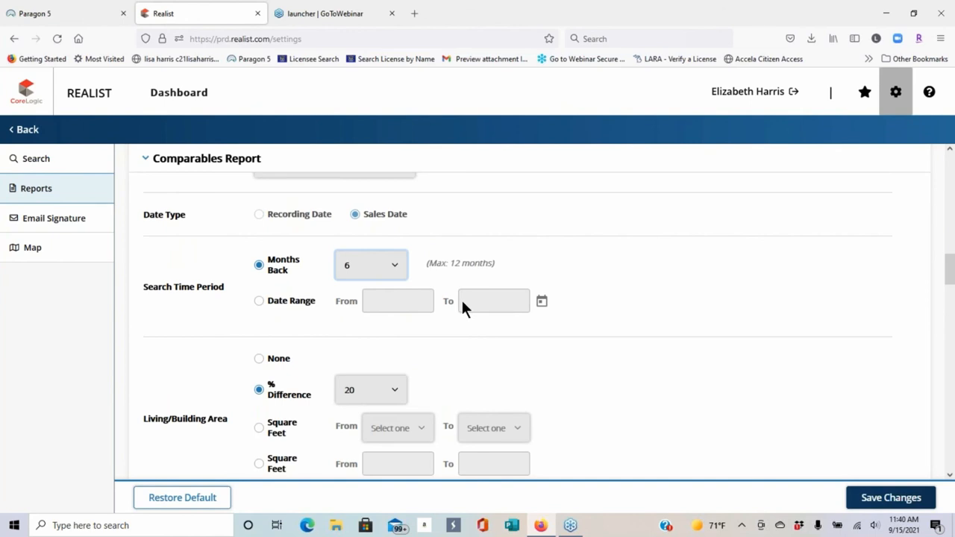
Review the Living/Building Area, Lot Area and Land Use criteria for comparables
{"action": "scroll", "coordinate": [167, 265], "scroll_direction": "down", "scroll_amount": 2}
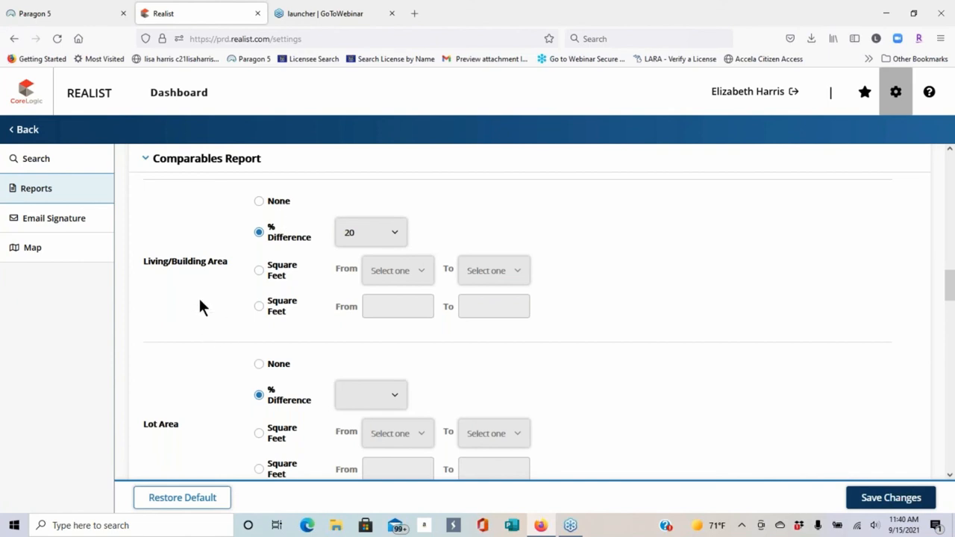
{"action": "scroll", "coordinate": [183, 283], "scroll_direction": "down", "scroll_amount": 3}
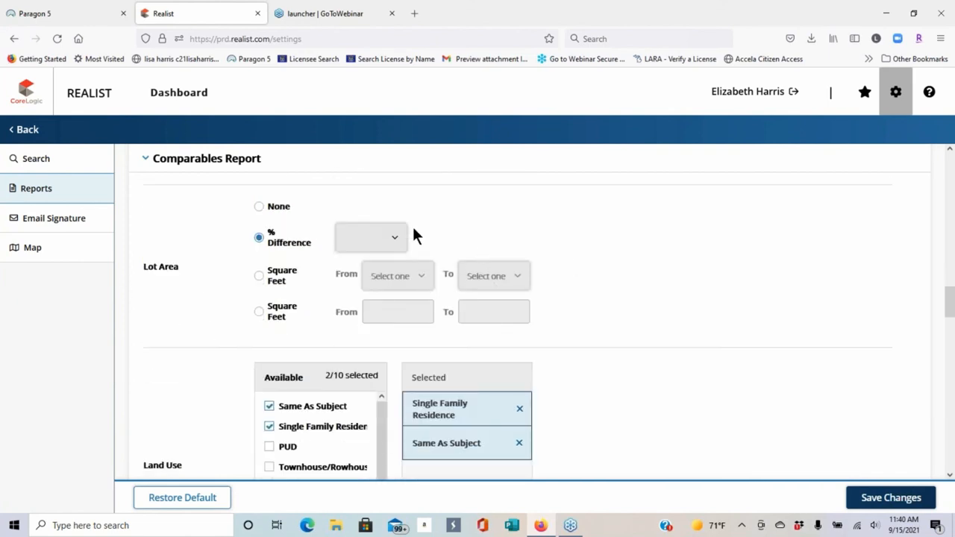
{"action": "scroll", "coordinate": [159, 258], "scroll_direction": "down", "scroll_amount": 3}
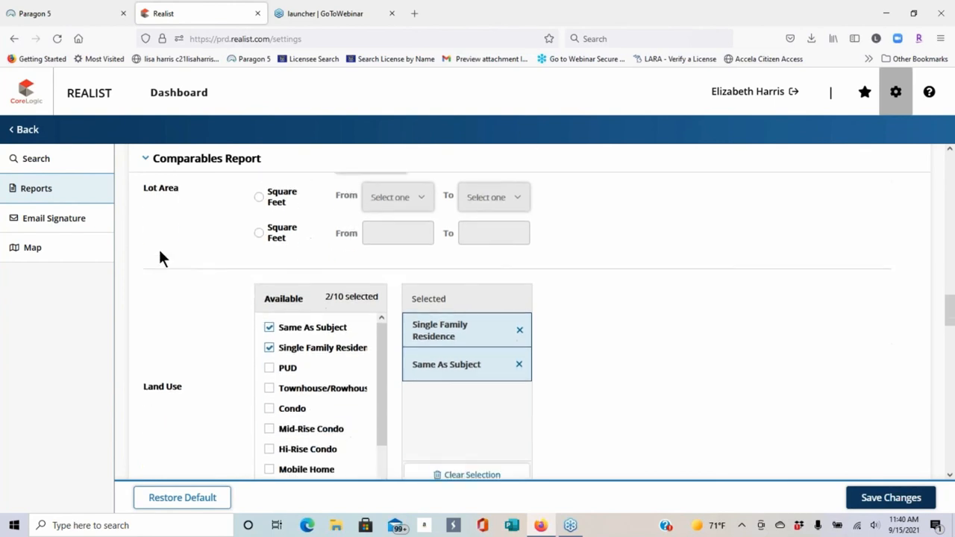
{"action": "scroll", "coordinate": [138, 306], "scroll_direction": "down", "scroll_amount": 2}
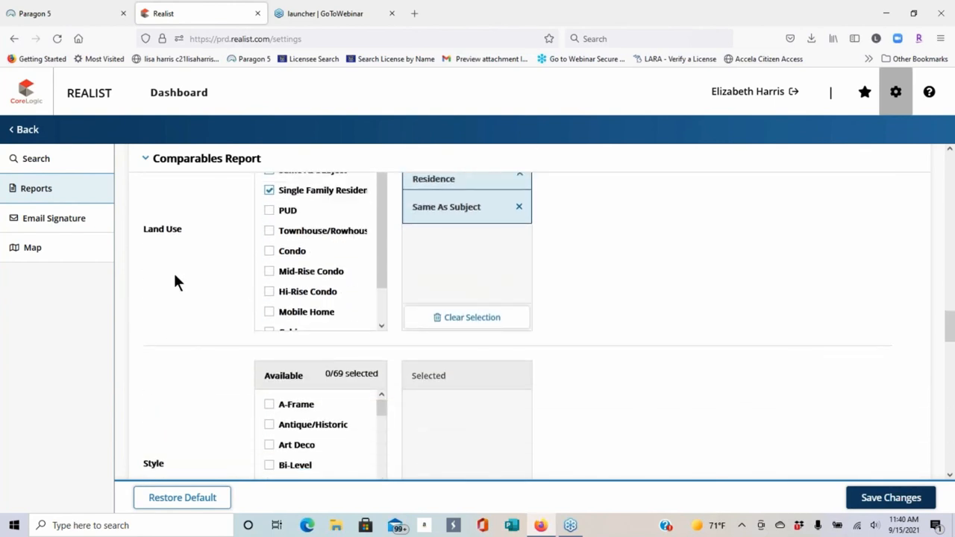
{"action": "scroll", "coordinate": [165, 321], "scroll_direction": "up", "scroll_amount": 3}
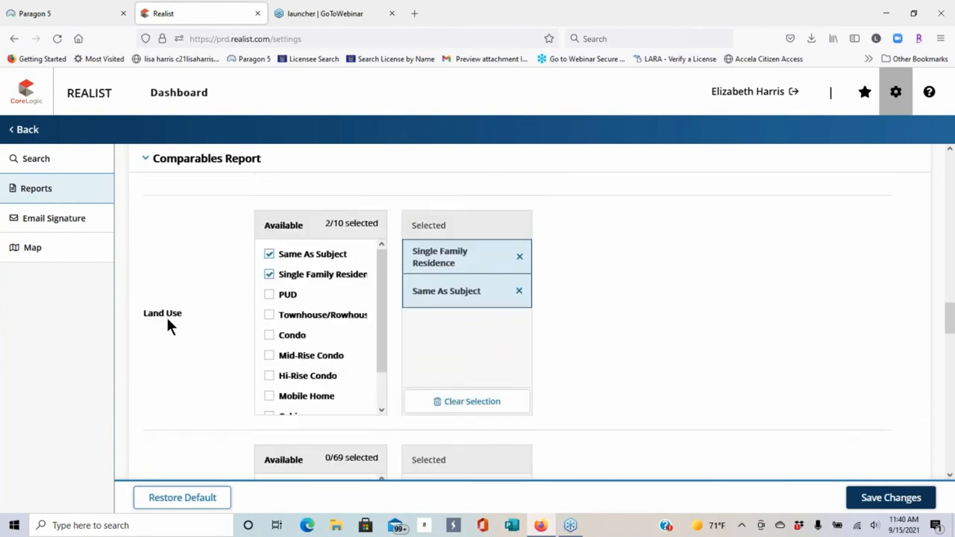
Try swapping Single Family Residence for Condo in the comparables Land Use selection, then restore Single Family Residence
{"action": "scroll", "coordinate": [447, 297], "scroll_direction": "down", "scroll_amount": 2}
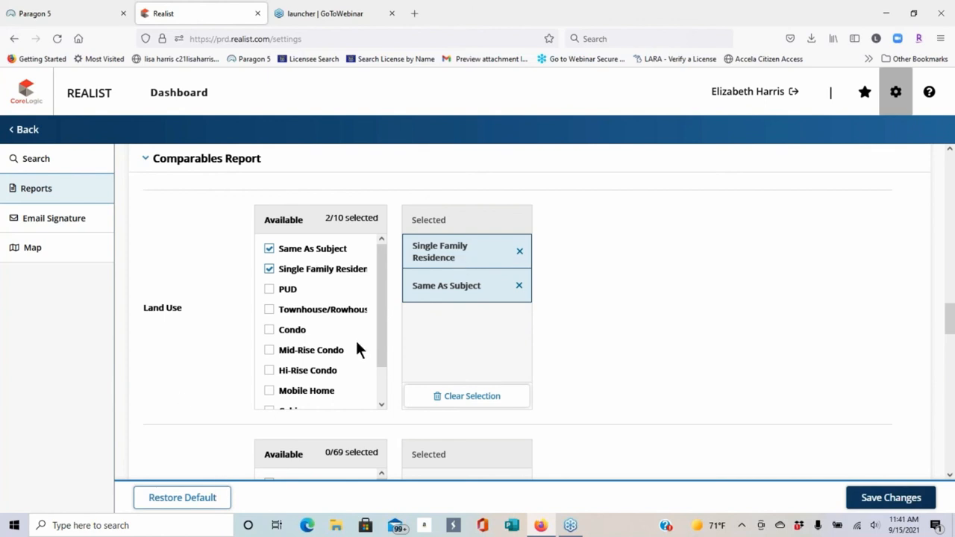
{"action": "left_click", "coordinate": [269, 271]}
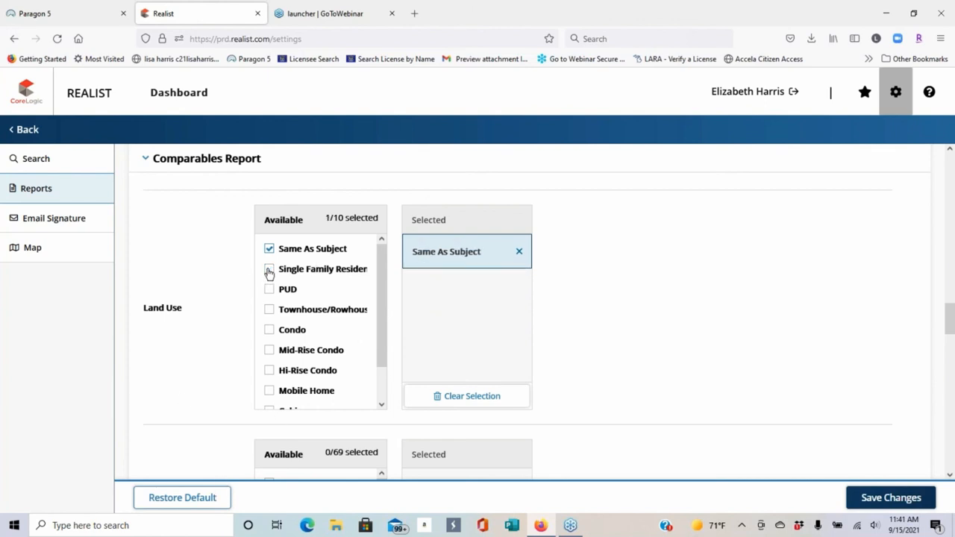
{"action": "left_click", "coordinate": [270, 330]}
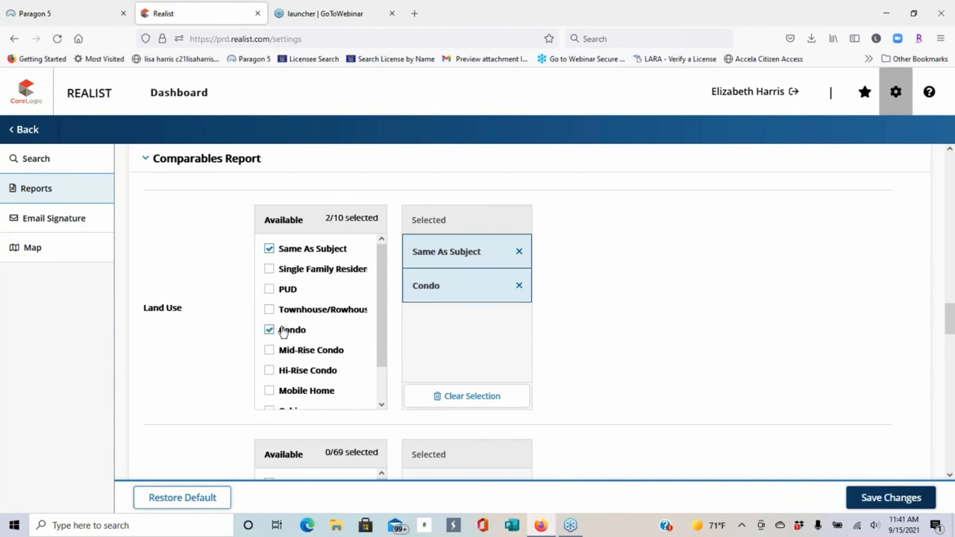
{"action": "left_click", "coordinate": [270, 330]}
{"action": "left_click", "coordinate": [270, 270]}
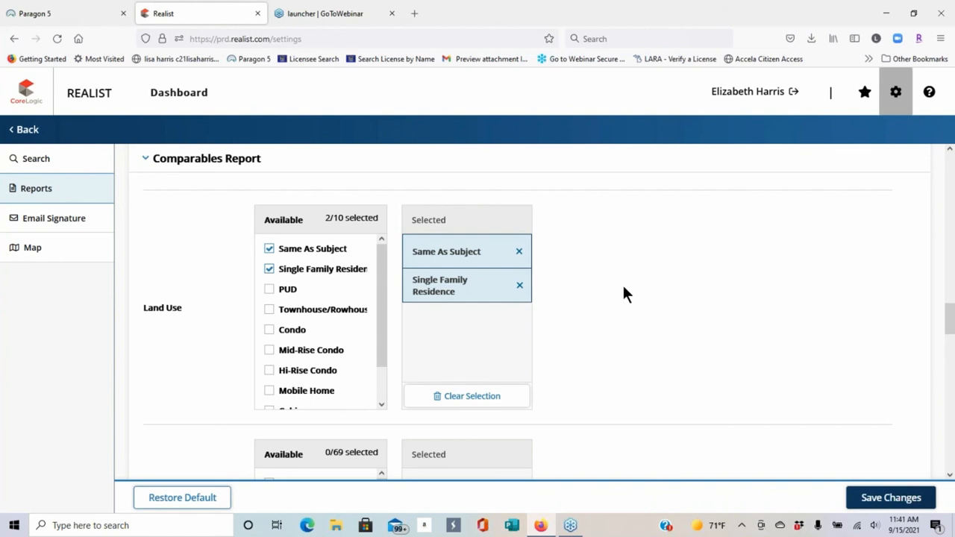
Try switching the comparables search time period to a date range, then return it to Months Back
{"action": "scroll", "coordinate": [623, 283], "scroll_direction": "up", "scroll_amount": 5}
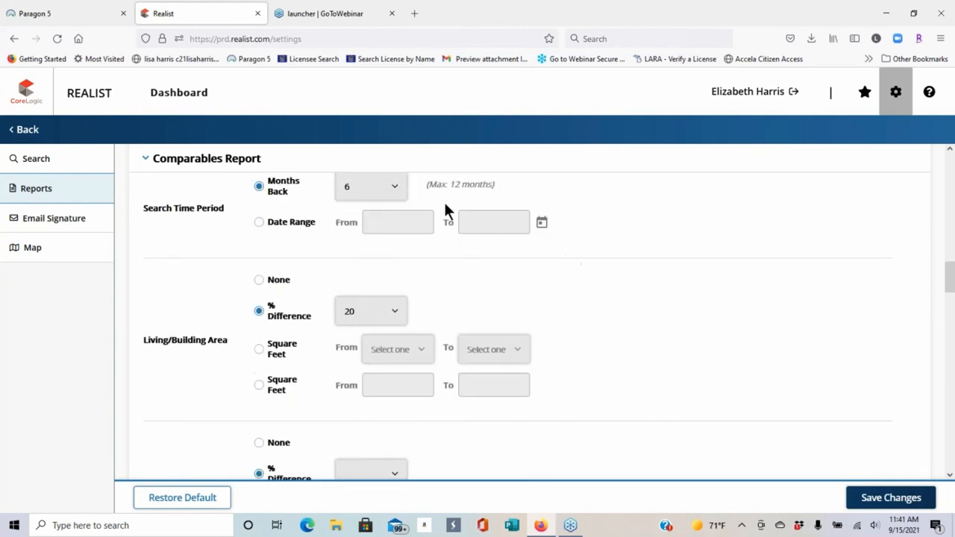
{"action": "scroll", "coordinate": [448, 209], "scroll_direction": "up", "scroll_amount": 1}
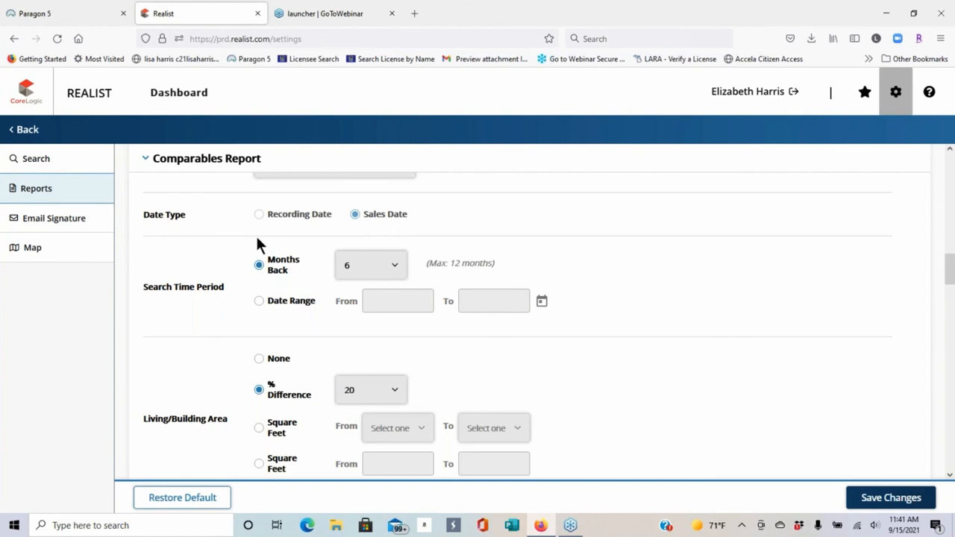
{"action": "scroll", "coordinate": [259, 245], "scroll_direction": "up", "scroll_amount": 1}
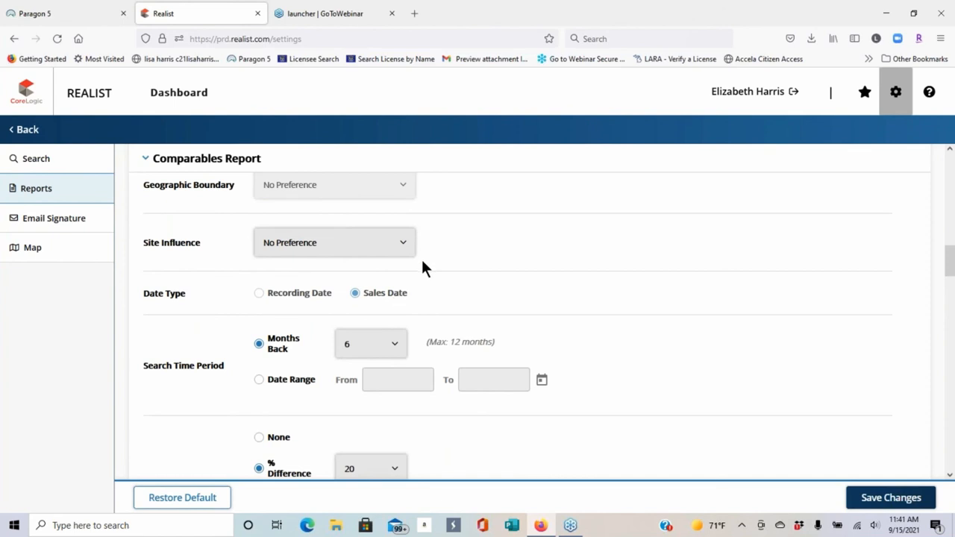
{"action": "left_click", "coordinate": [259, 381]}
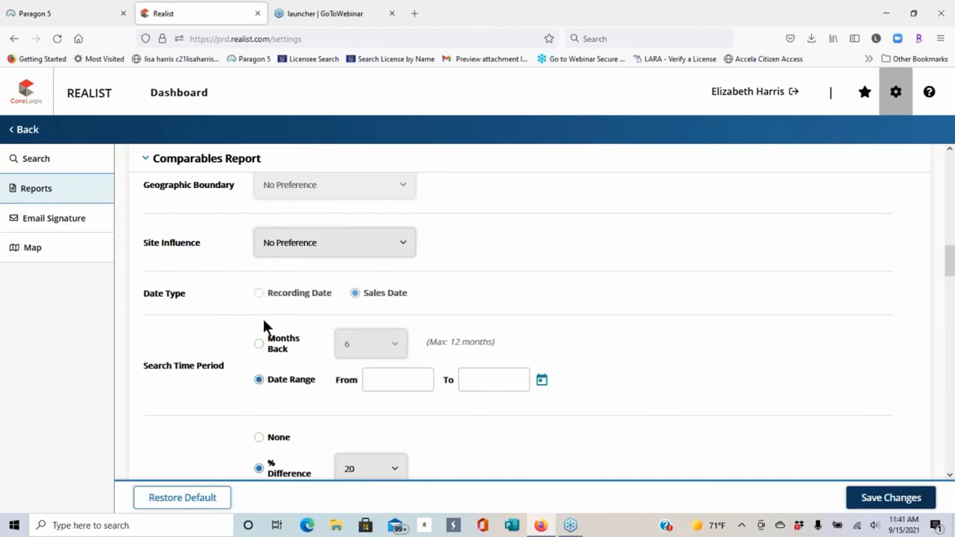
{"action": "left_click", "coordinate": [259, 343]}
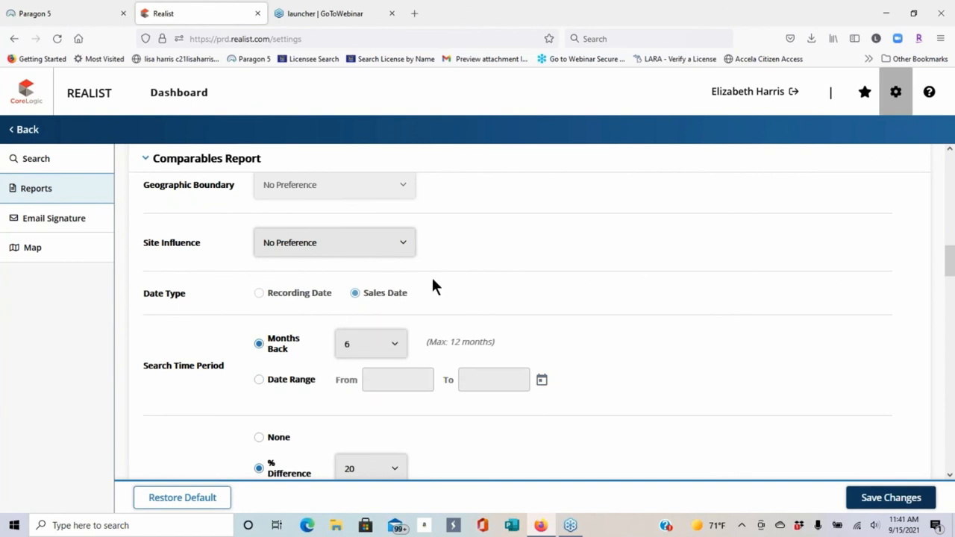
Try setting the comparables data source to MLS and then to Tax
{"action": "scroll", "coordinate": [431, 283], "scroll_direction": "up", "scroll_amount": 1}
{"action": "scroll", "coordinate": [249, 333], "scroll_direction": "up", "scroll_amount": 2}
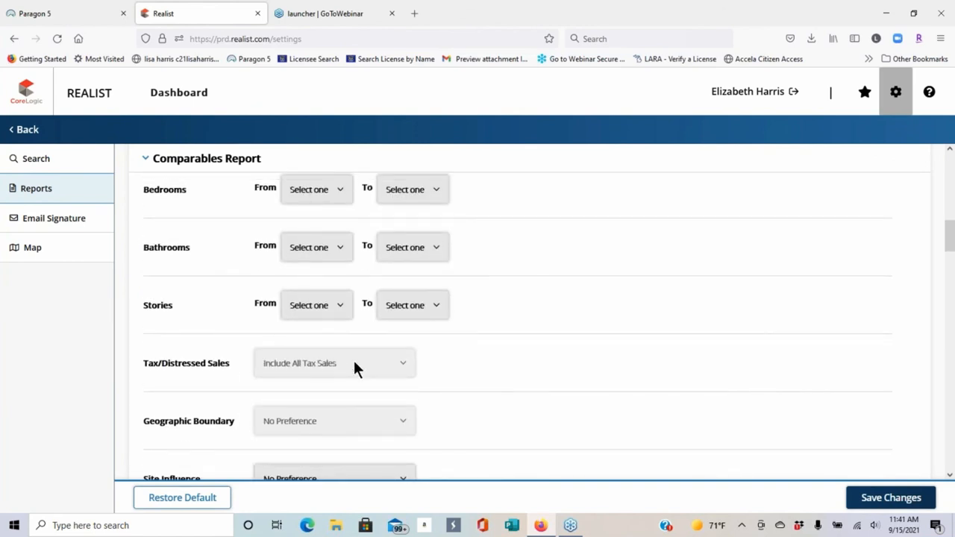
{"action": "scroll", "coordinate": [514, 296], "scroll_direction": "down", "scroll_amount": 2}
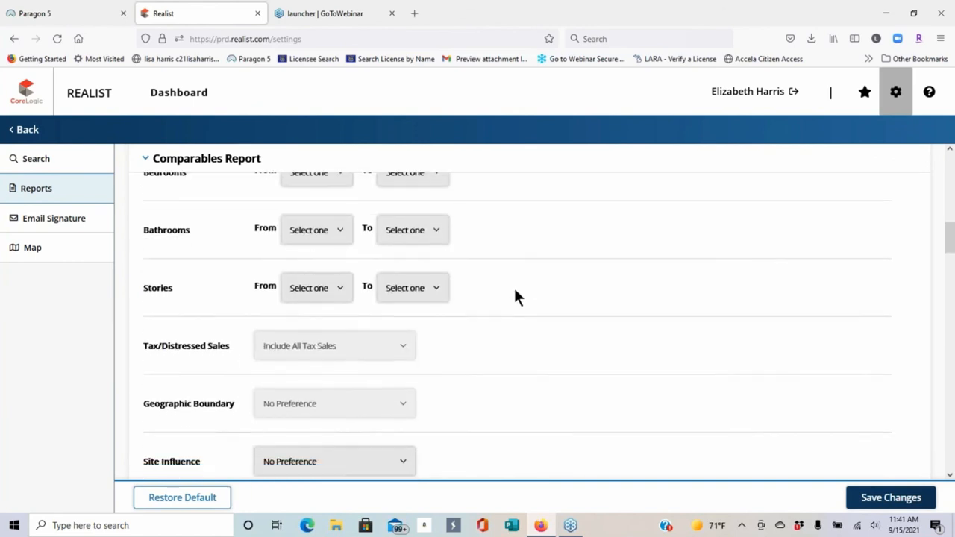
{"action": "scroll", "coordinate": [491, 299], "scroll_direction": "up", "scroll_amount": 2}
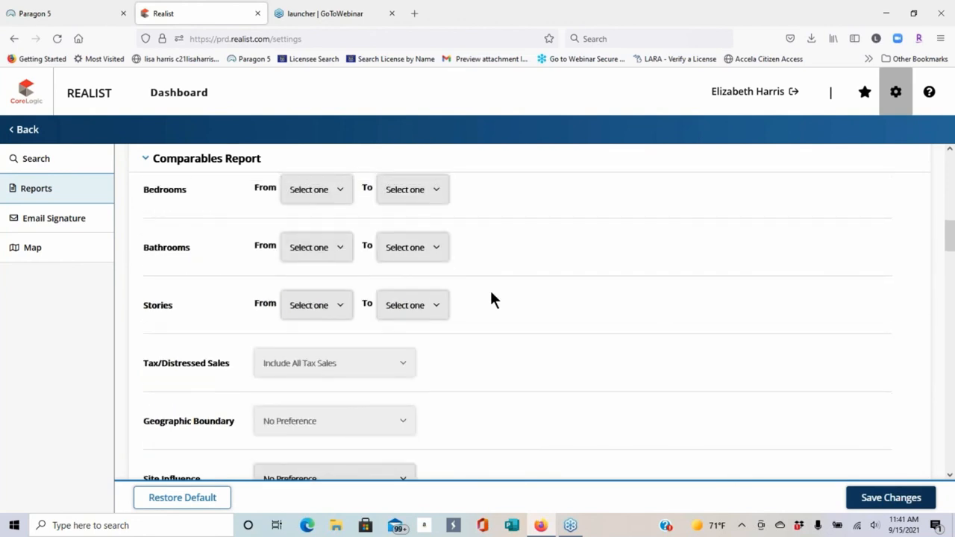
{"action": "scroll", "coordinate": [491, 299], "scroll_direction": "up", "scroll_amount": 1}
{"action": "scroll", "coordinate": [489, 333], "scroll_direction": "up", "scroll_amount": 2}
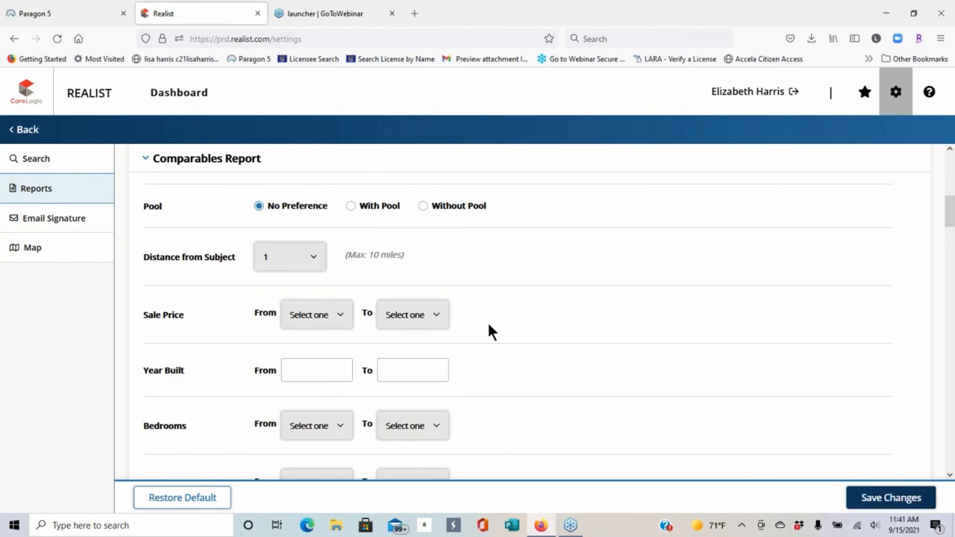
{"action": "scroll", "coordinate": [489, 332], "scroll_direction": "up", "scroll_amount": 1}
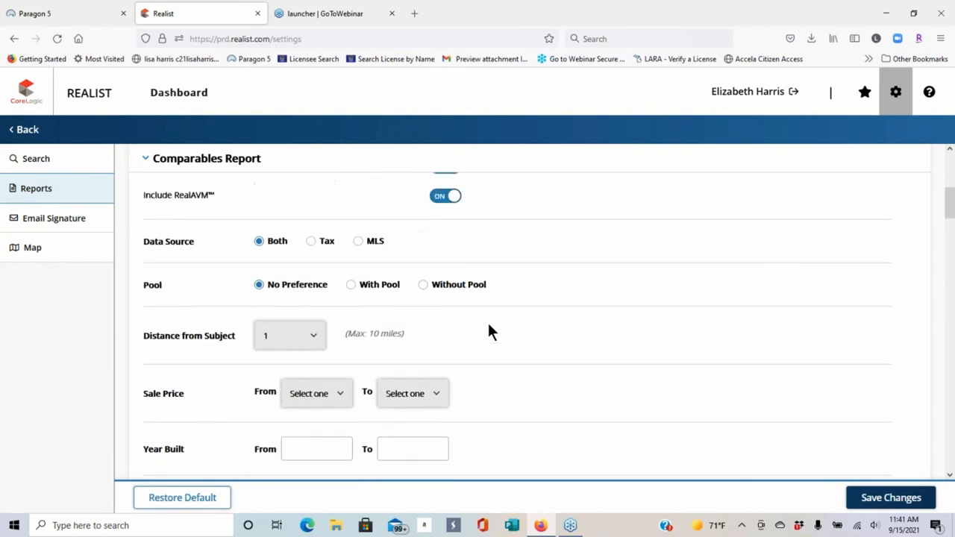
{"action": "left_click", "coordinate": [359, 244]}
{"action": "scroll", "coordinate": [515, 276], "scroll_direction": "down", "scroll_amount": 2}
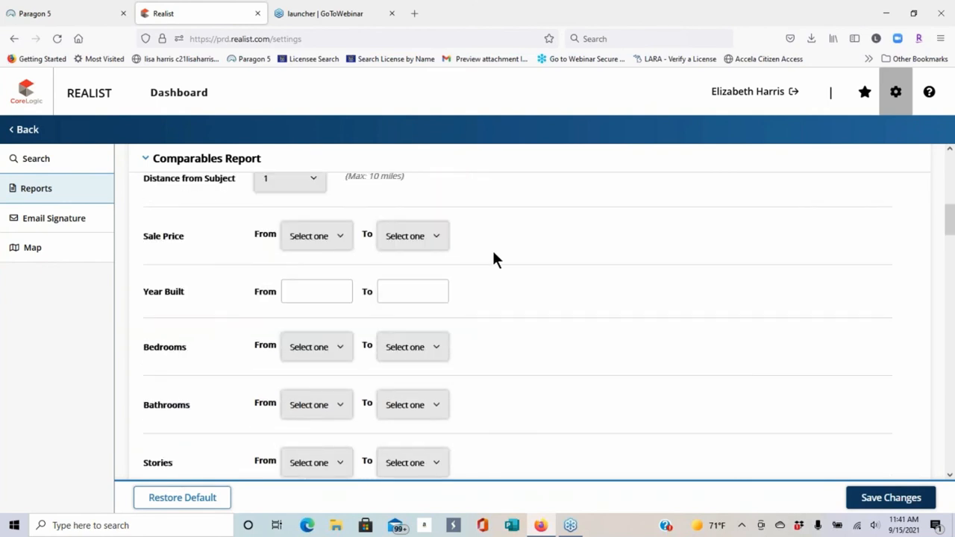
{"action": "scroll", "coordinate": [485, 261], "scroll_direction": "up", "scroll_amount": 3}
{"action": "left_click", "coordinate": [317, 327]}
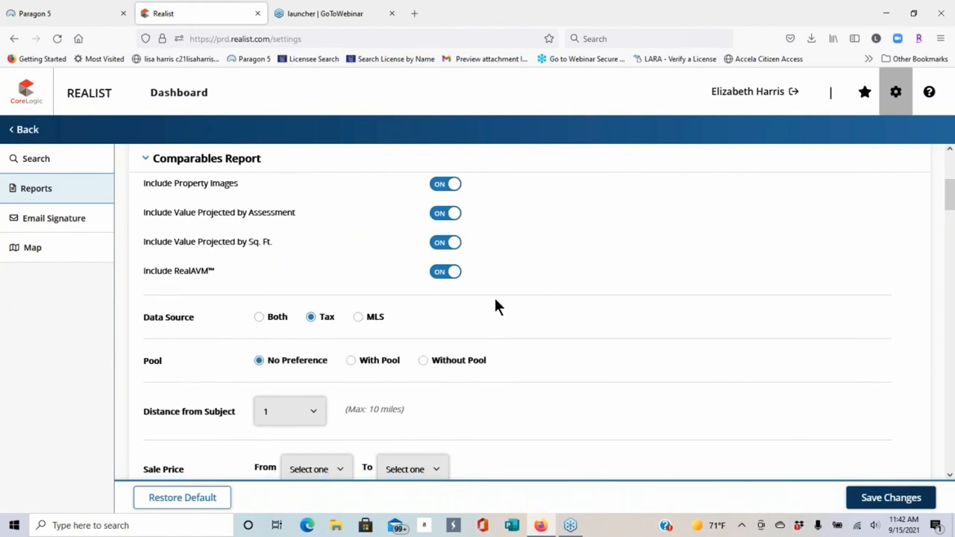
Try switching the comparables date type to Recording Date, then back to Sales Date
{"action": "scroll", "coordinate": [495, 307], "scroll_direction": "down", "scroll_amount": 5}
{"action": "scroll", "coordinate": [486, 299], "scroll_direction": "down", "scroll_amount": 1}
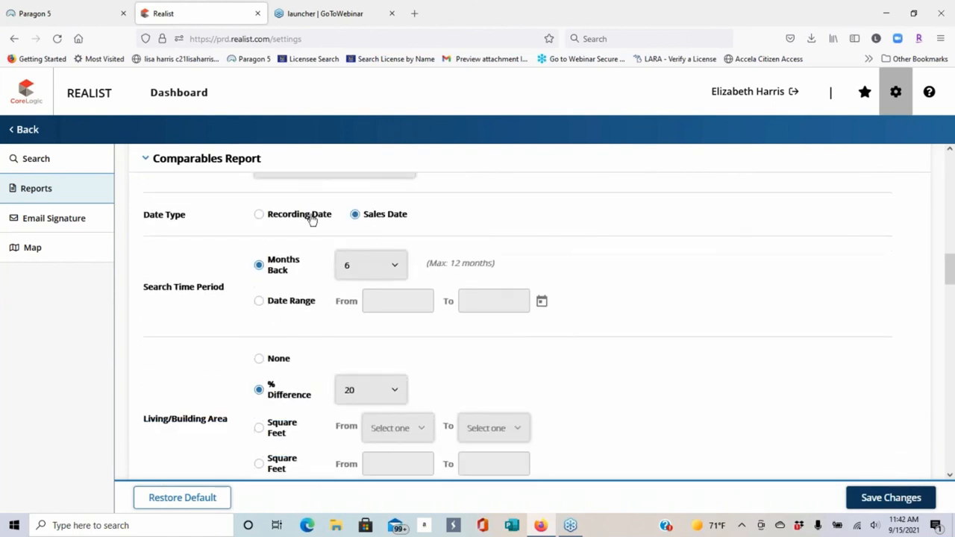
{"action": "left_click", "coordinate": [260, 217]}
{"action": "left_click", "coordinate": [355, 214]}
Try the MLS data source for comparables, then return it to Both
{"action": "scroll", "coordinate": [501, 253], "scroll_direction": "up", "scroll_amount": 10}
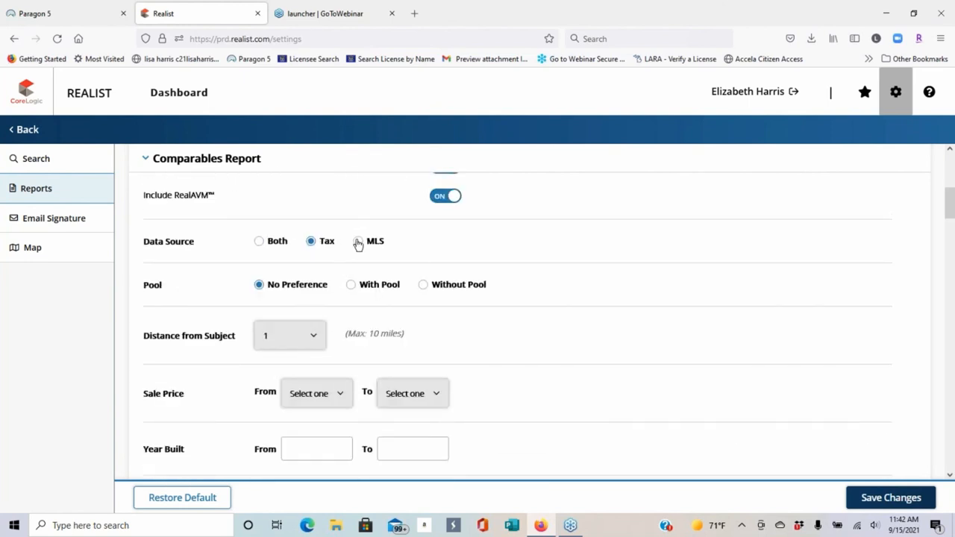
{"action": "left_click", "coordinate": [358, 242]}
{"action": "left_click", "coordinate": [259, 242]}
Set the comparables data source to Tax
{"action": "scroll", "coordinate": [546, 294], "scroll_direction": "down", "scroll_amount": 10}
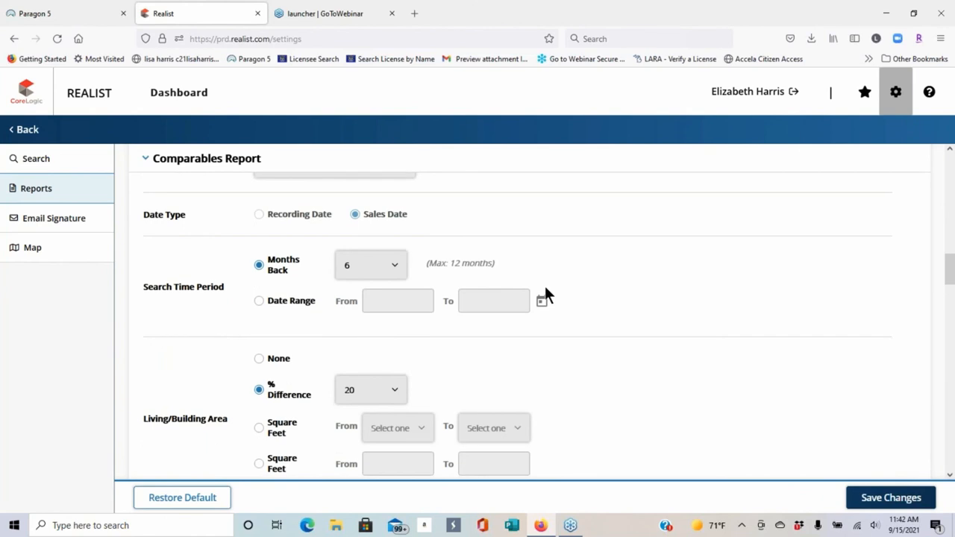
{"action": "scroll", "coordinate": [546, 289], "scroll_direction": "up", "scroll_amount": 3}
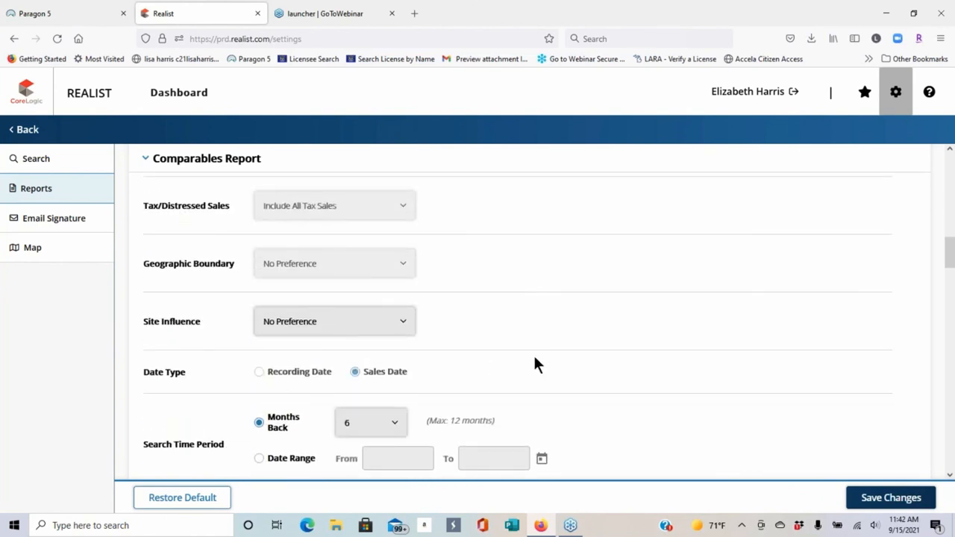
{"action": "scroll", "coordinate": [543, 331], "scroll_direction": "up", "scroll_amount": 6}
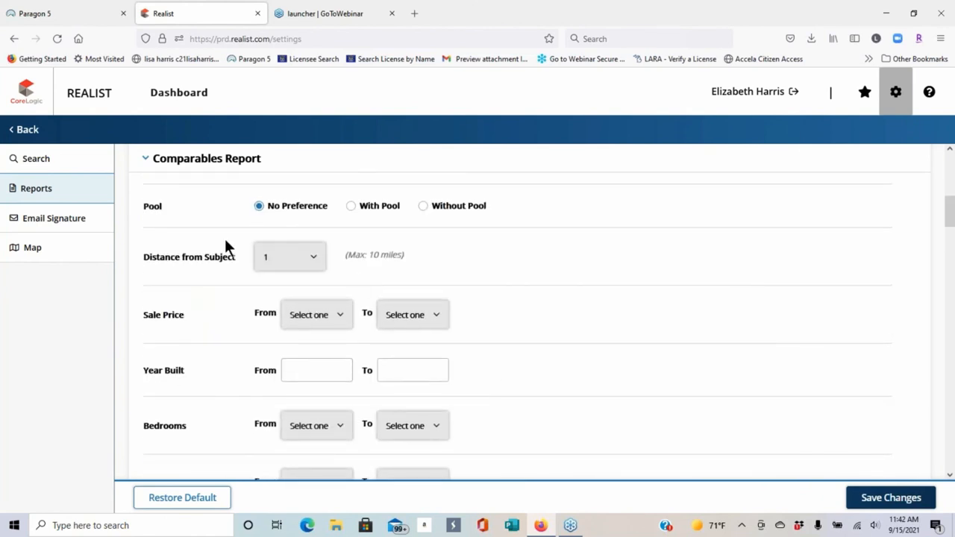
{"action": "scroll", "coordinate": [333, 265], "scroll_direction": "up", "scroll_amount": 1}
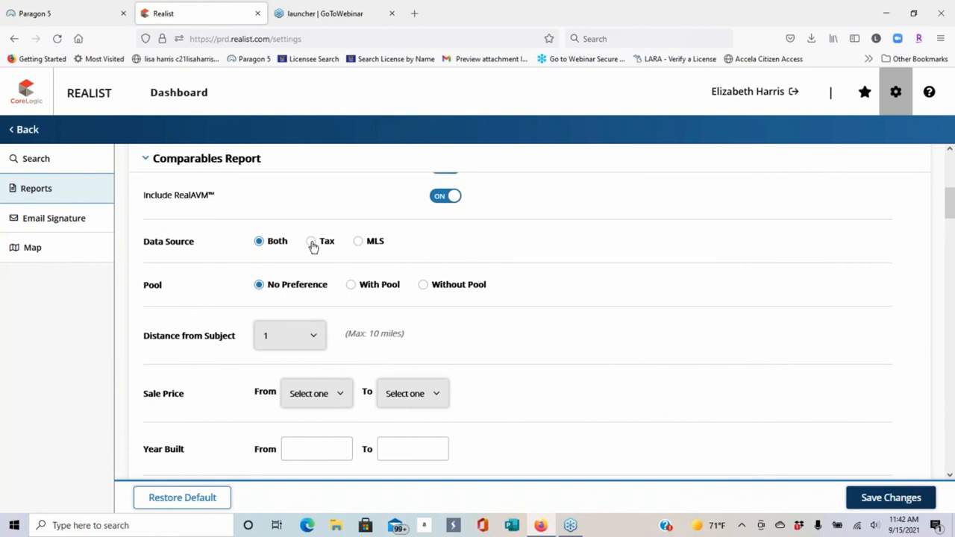
{"action": "scroll", "coordinate": [471, 284], "scroll_direction": "down", "scroll_amount": 5}
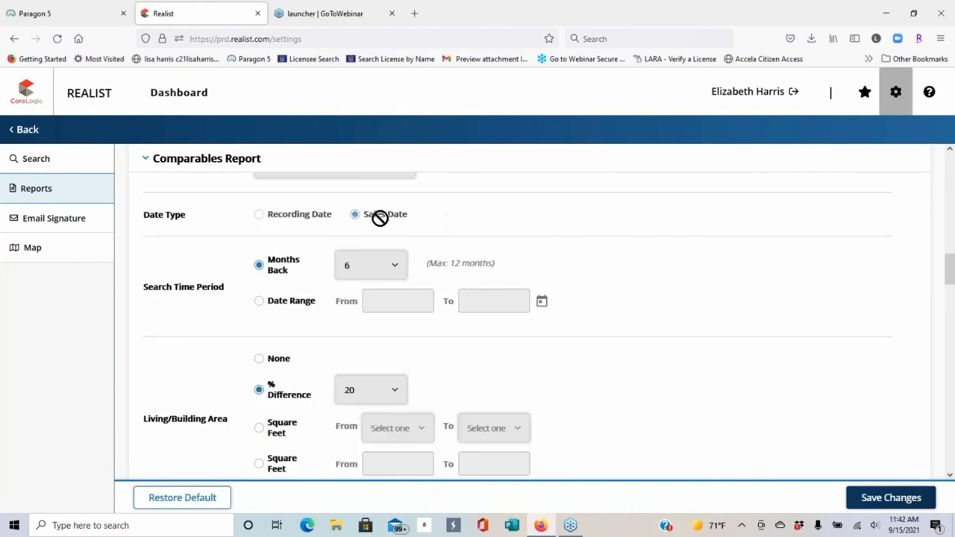
{"action": "scroll", "coordinate": [474, 205], "scroll_direction": "up", "scroll_amount": 7}
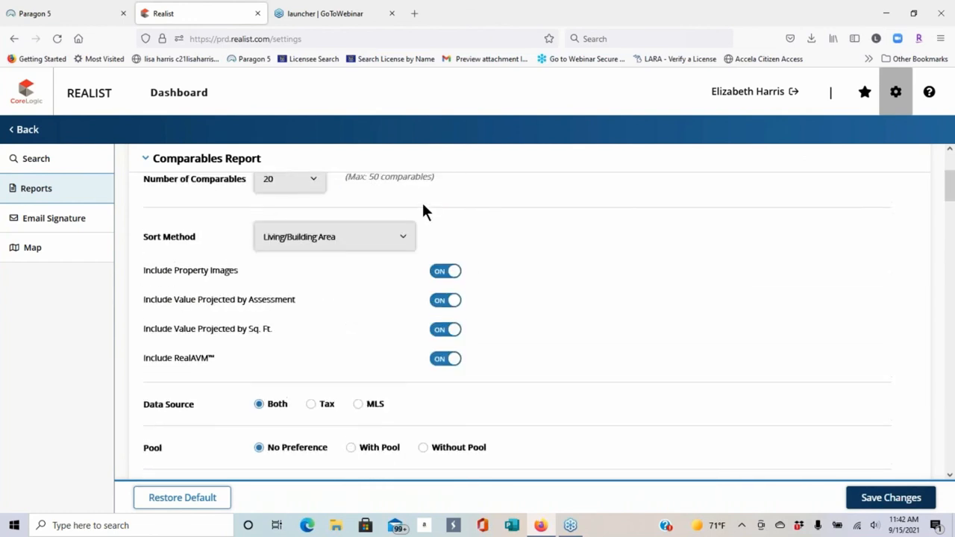
{"action": "scroll", "coordinate": [351, 238], "scroll_direction": "down", "scroll_amount": 3}
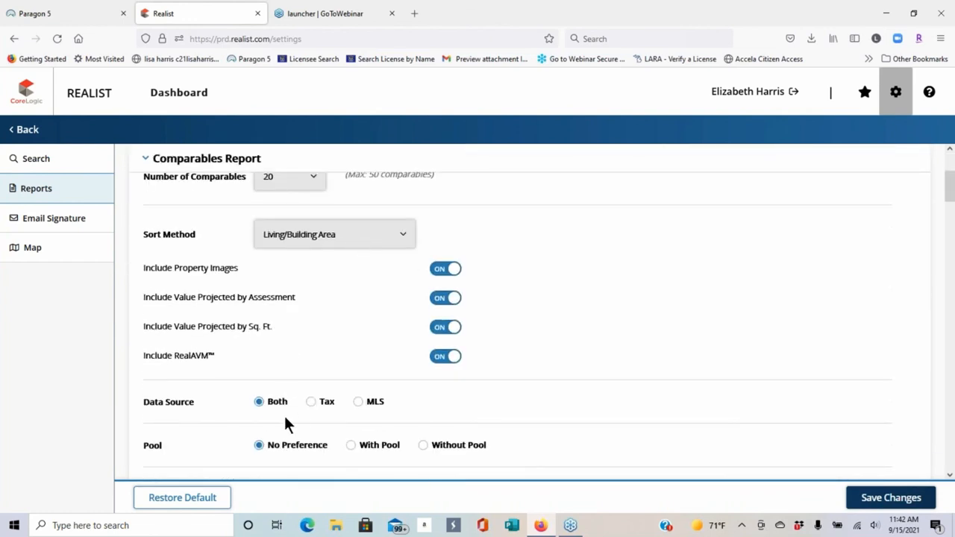
{"action": "left_click", "coordinate": [311, 405]}
Set the comparables date type to Recording Date
{"action": "scroll", "coordinate": [359, 342], "scroll_direction": "down", "scroll_amount": 7}
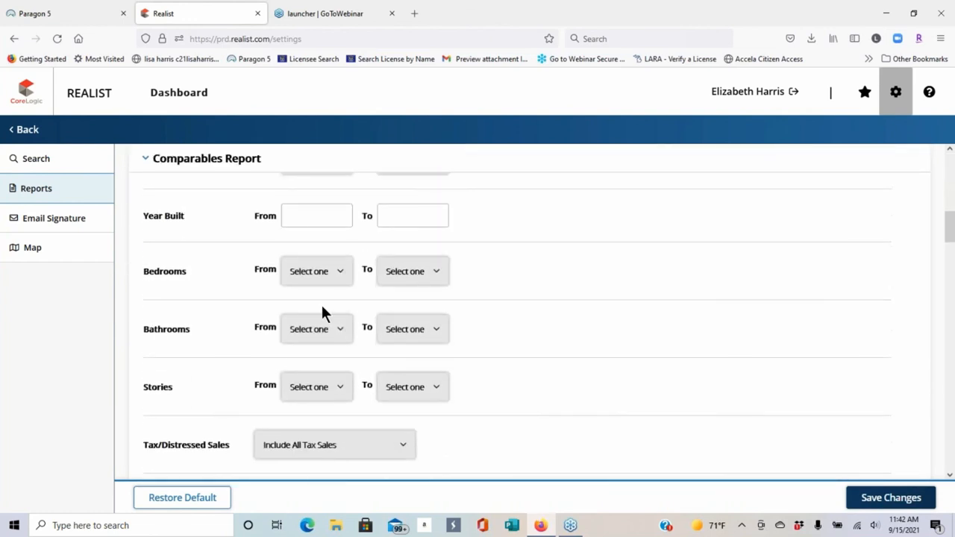
{"action": "scroll", "coordinate": [317, 301], "scroll_direction": "down", "scroll_amount": 2}
{"action": "left_click", "coordinate": [259, 375]}
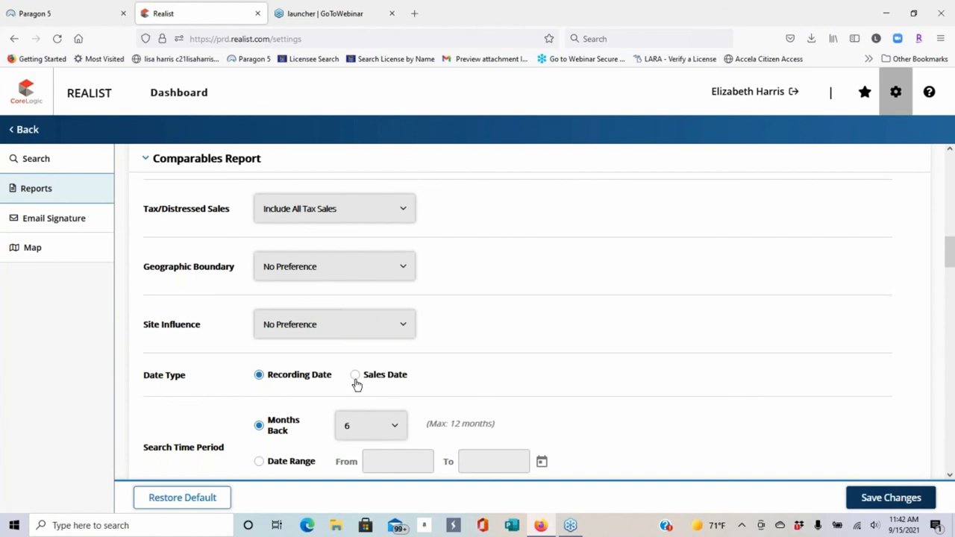
Set the comparables data source back to Both
{"action": "scroll", "coordinate": [493, 281], "scroll_direction": "down", "scroll_amount": 5}
{"action": "scroll", "coordinate": [334, 280], "scroll_direction": "up", "scroll_amount": 3}
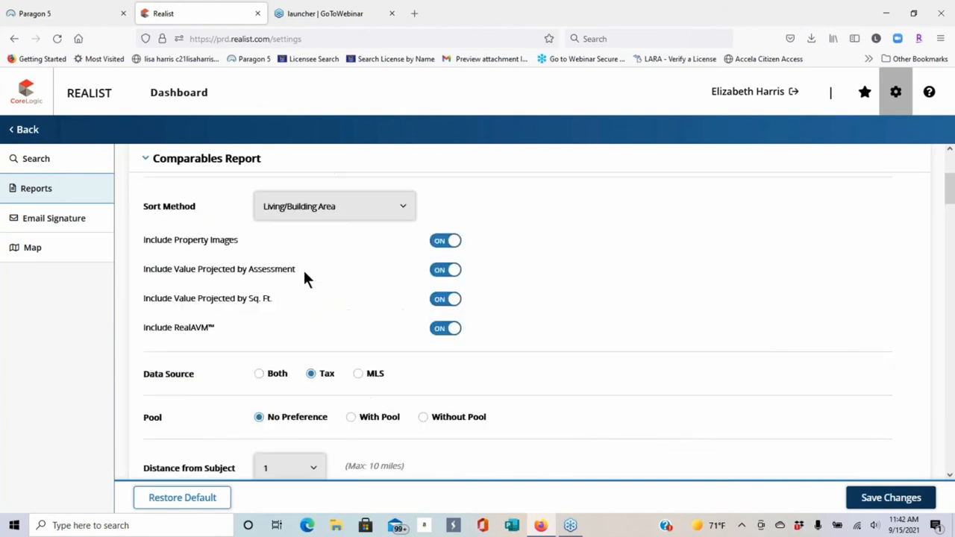
{"action": "scroll", "coordinate": [292, 360], "scroll_direction": "down", "scroll_amount": 2}
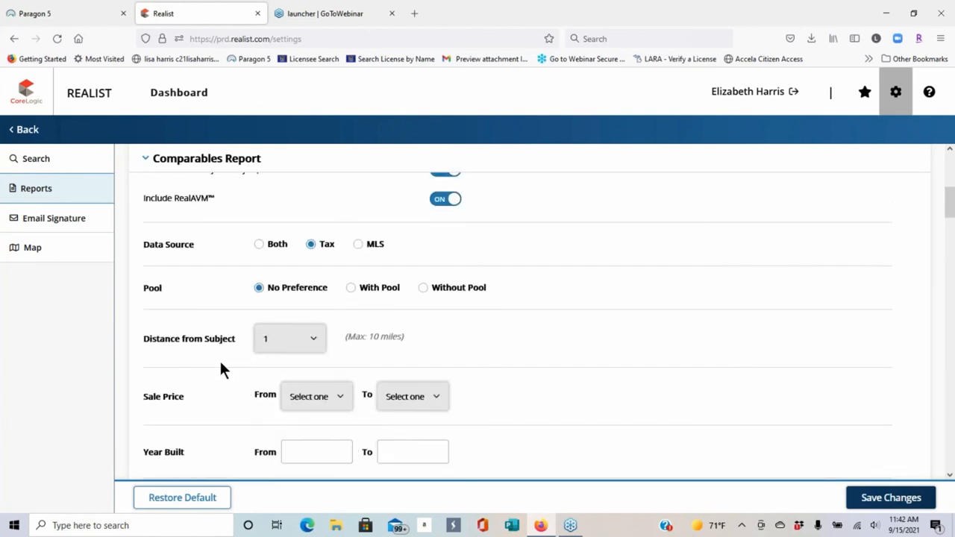
{"action": "scroll", "coordinate": [221, 369], "scroll_direction": "down", "scroll_amount": 2}
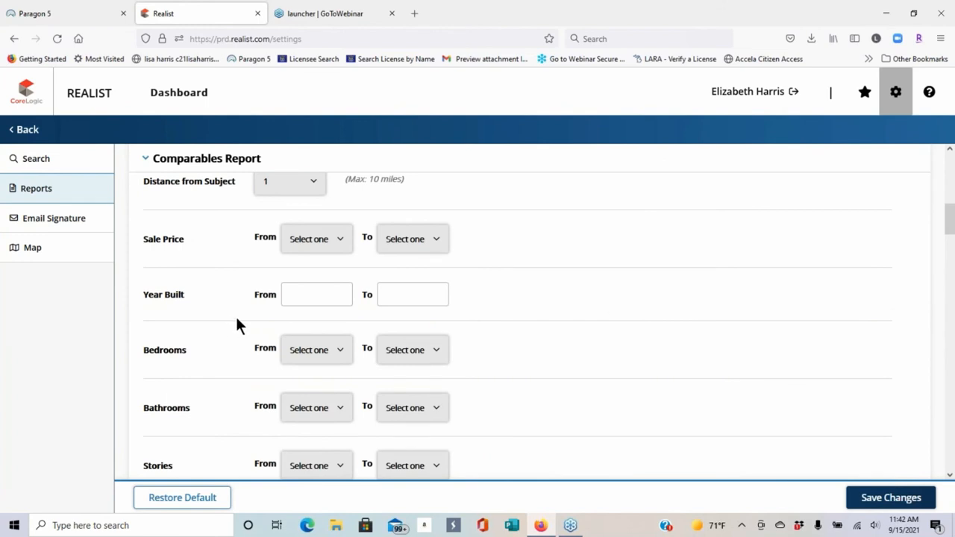
{"action": "scroll", "coordinate": [568, 321], "scroll_direction": "up", "scroll_amount": 2}
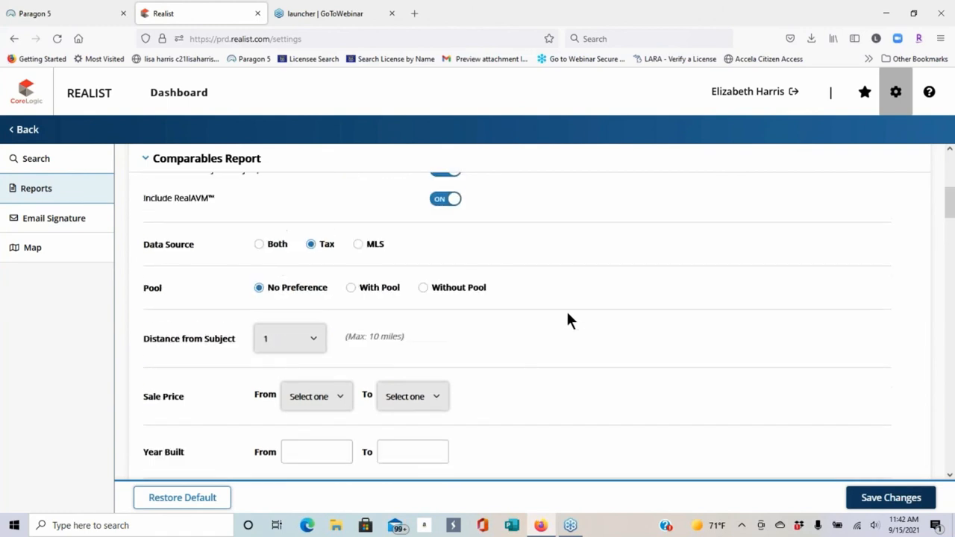
{"action": "left_click", "coordinate": [260, 246]}
{"action": "scroll", "coordinate": [544, 280], "scroll_direction": "down", "scroll_amount": 5}
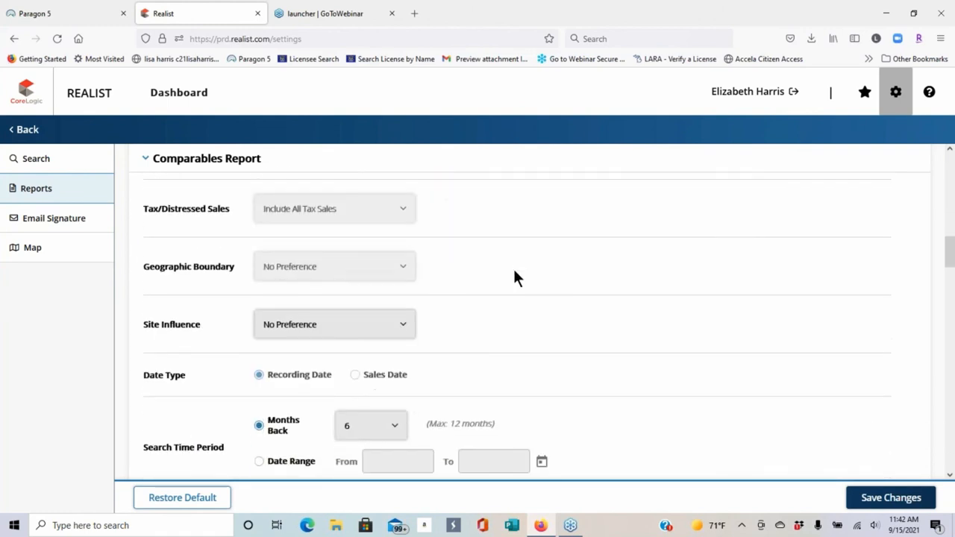
{"action": "scroll", "coordinate": [514, 277], "scroll_direction": "down", "scroll_amount": 3}
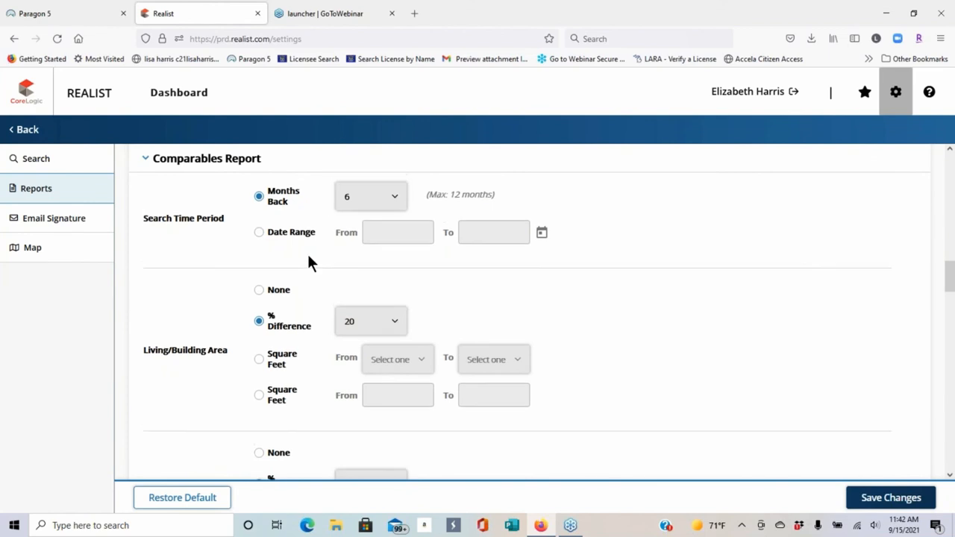
{"action": "scroll", "coordinate": [307, 251], "scroll_direction": "up", "scroll_amount": 2}
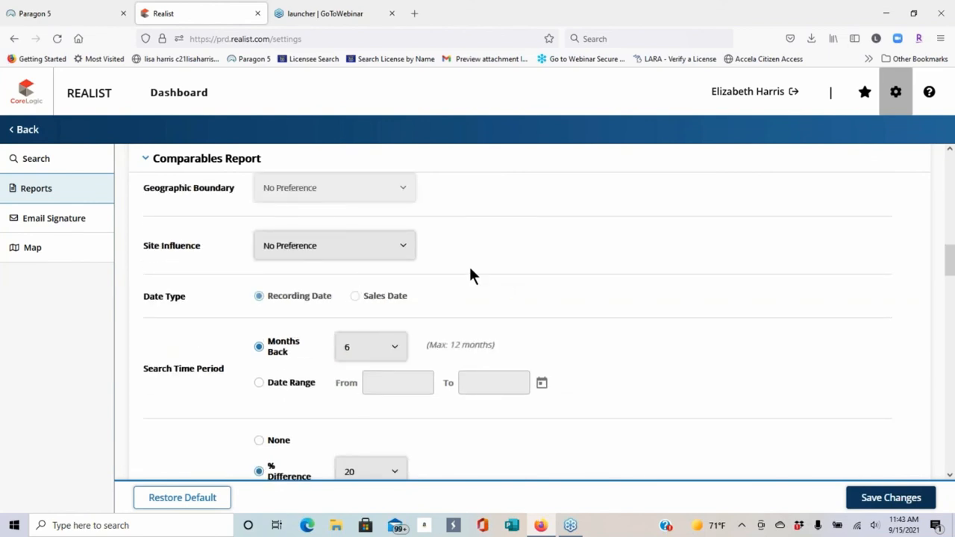
{"action": "scroll", "coordinate": [470, 276], "scroll_direction": "up", "scroll_amount": 5}
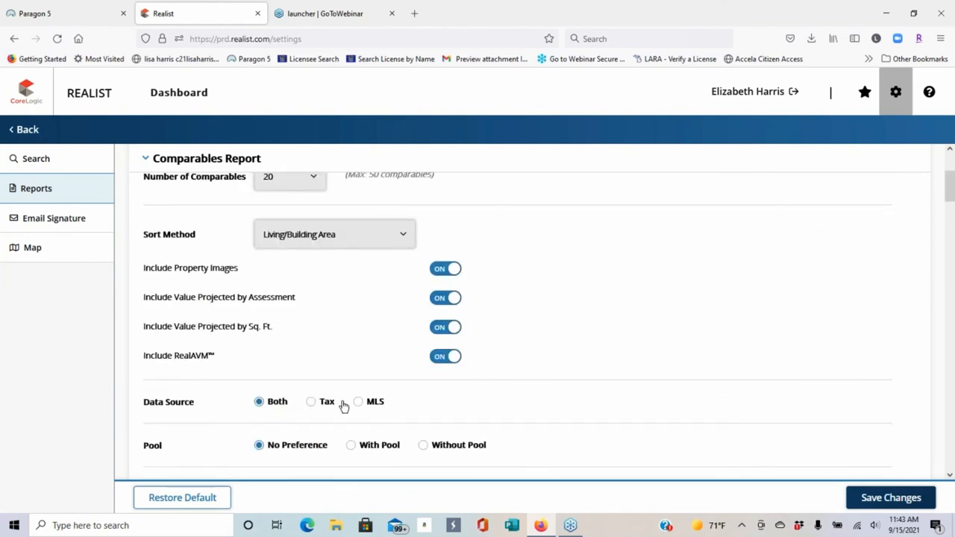
Scroll through the Comparables Report settings to review criteria such as date type, living area, lot area, land use and style
{"action": "left_click", "coordinate": [312, 402]}
{"action": "scroll", "coordinate": [470, 372], "scroll_direction": "down", "scroll_amount": 5}
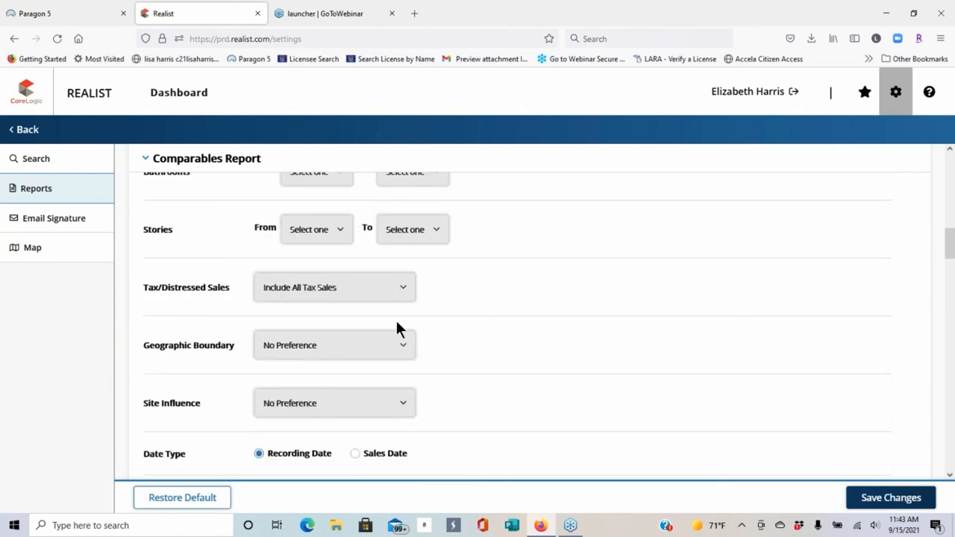
{"action": "scroll", "coordinate": [343, 326], "scroll_direction": "down", "scroll_amount": 3}
{"action": "scroll", "coordinate": [448, 336], "scroll_direction": "down", "scroll_amount": 4}
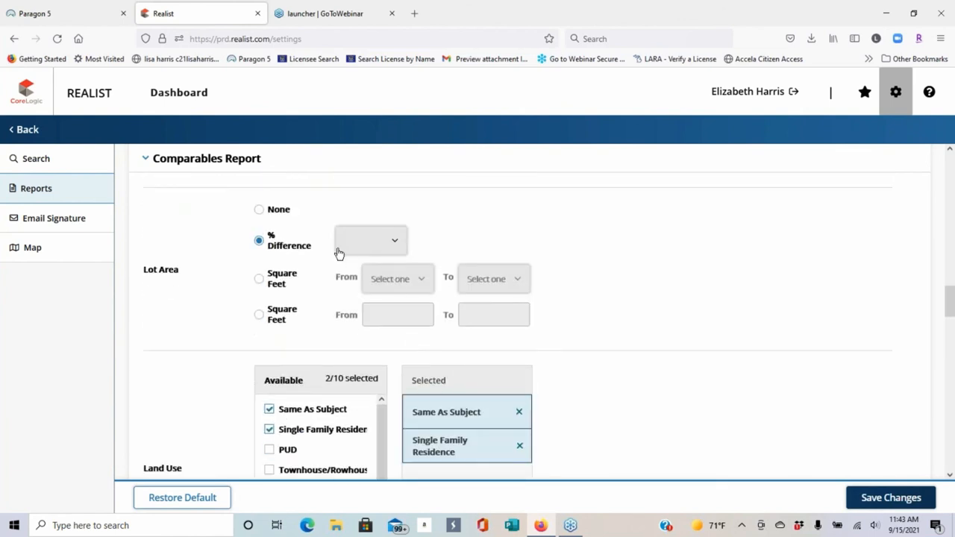
{"action": "scroll", "coordinate": [366, 362], "scroll_direction": "down", "scroll_amount": 3}
{"action": "scroll", "coordinate": [354, 346], "scroll_direction": "up", "scroll_amount": 4}
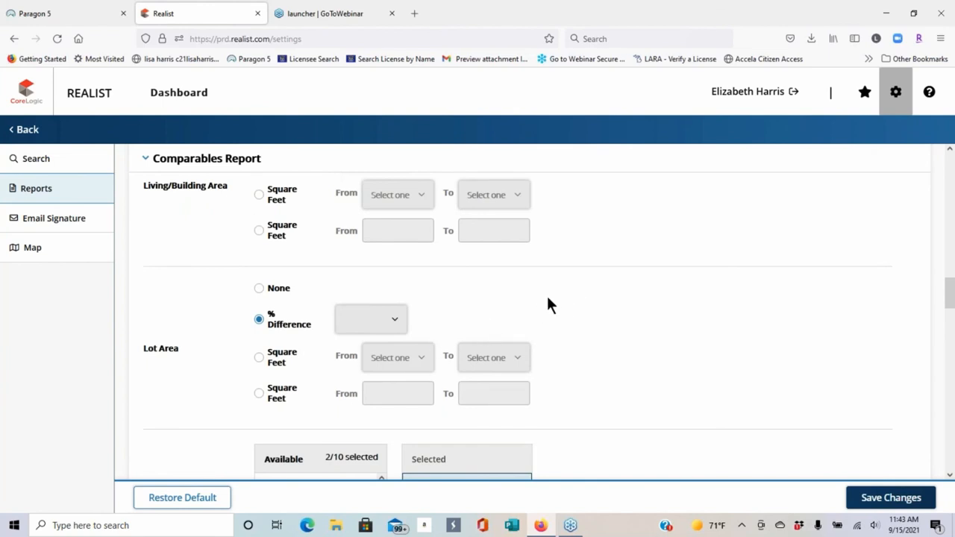
{"action": "scroll", "coordinate": [551, 302], "scroll_direction": "up", "scroll_amount": 6}
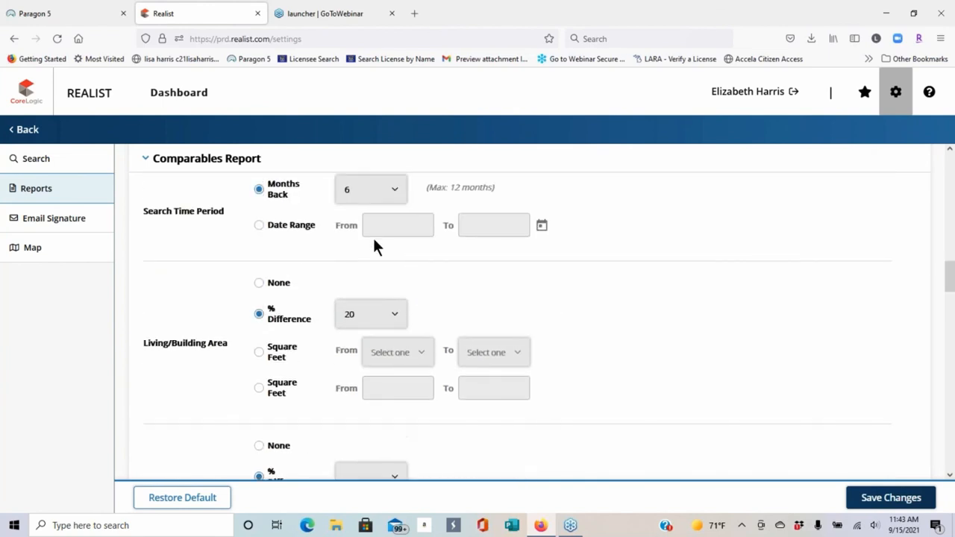
{"action": "scroll", "coordinate": [475, 335], "scroll_direction": "up", "scroll_amount": 1}
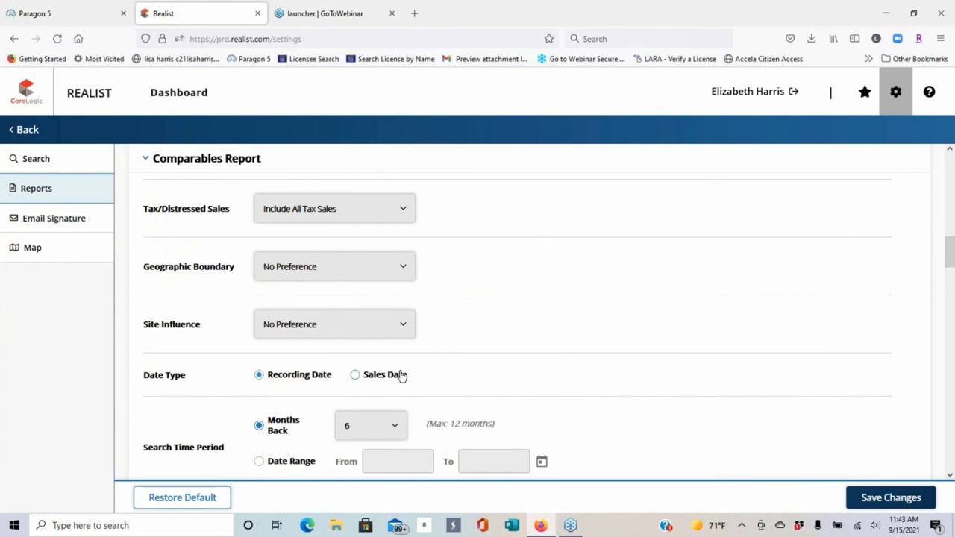
{"action": "scroll", "coordinate": [355, 266], "scroll_direction": "down", "scroll_amount": 5}
{"action": "scroll", "coordinate": [355, 266], "scroll_direction": "up", "scroll_amount": 1}
{"action": "left_click", "coordinate": [258, 322]}
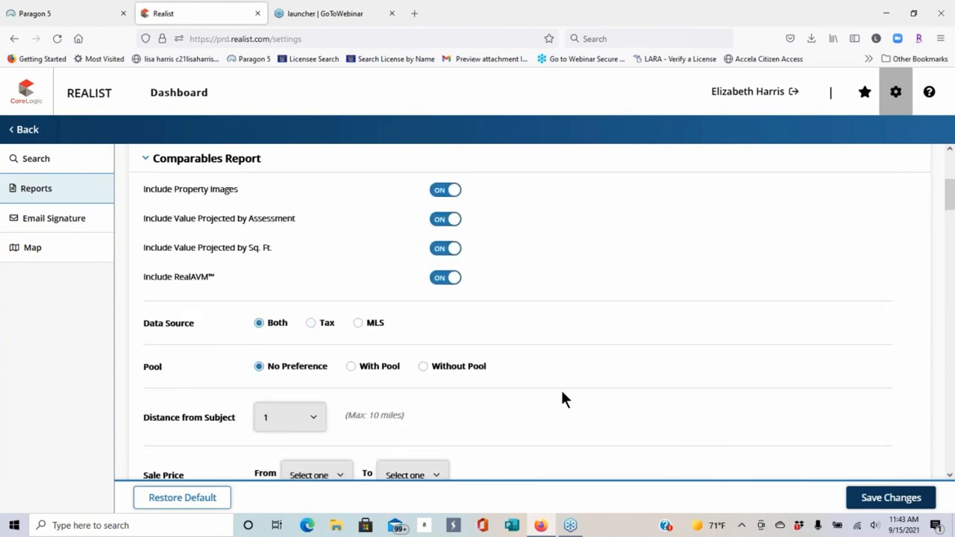
{"action": "scroll", "coordinate": [562, 399], "scroll_direction": "down", "scroll_amount": 8}
{"action": "scroll", "coordinate": [603, 343], "scroll_direction": "down", "scroll_amount": 12}
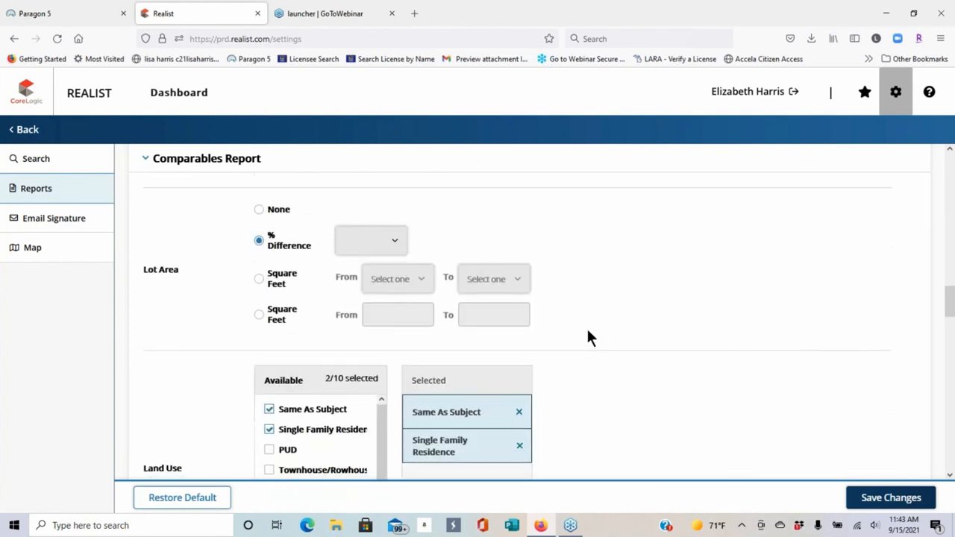
{"action": "scroll", "coordinate": [587, 311], "scroll_direction": "down", "scroll_amount": 3}
{"action": "scroll", "coordinate": [595, 341], "scroll_direction": "up", "scroll_amount": 4}
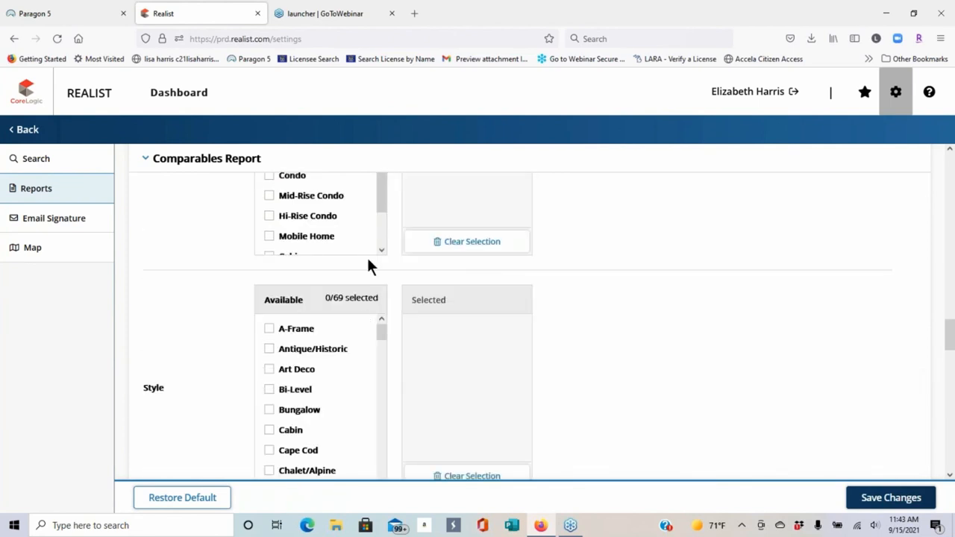
{"action": "scroll", "coordinate": [369, 265], "scroll_direction": "up", "scroll_amount": 3}
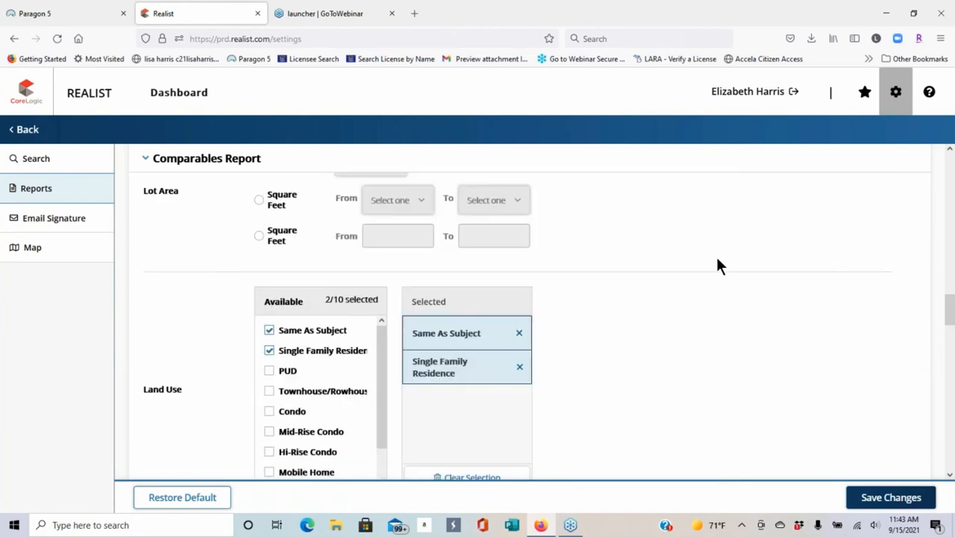
{"action": "scroll", "coordinate": [682, 262], "scroll_direction": "down", "scroll_amount": 3}
{"action": "scroll", "coordinate": [299, 219], "scroll_direction": "down", "scroll_amount": 2}
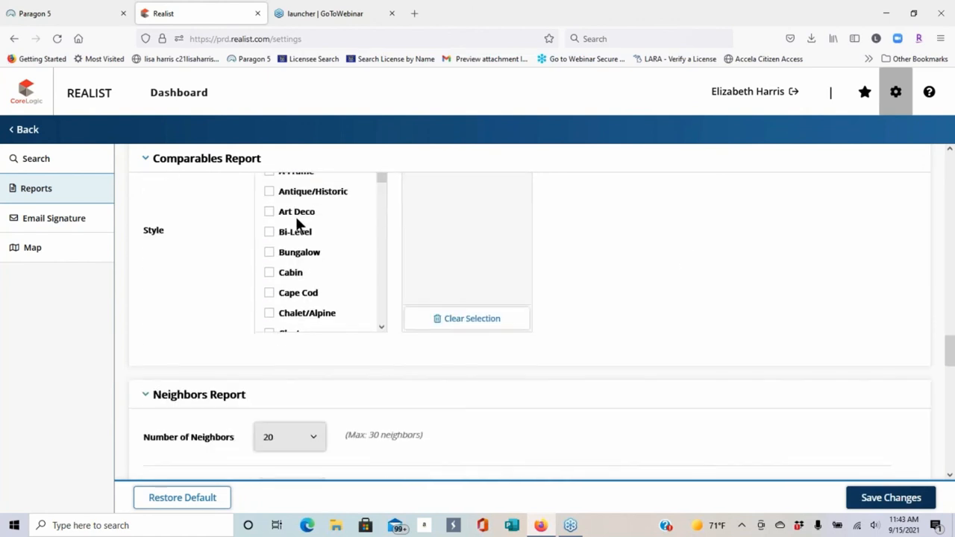
{"action": "scroll", "coordinate": [433, 389], "scroll_direction": "down", "scroll_amount": 3}
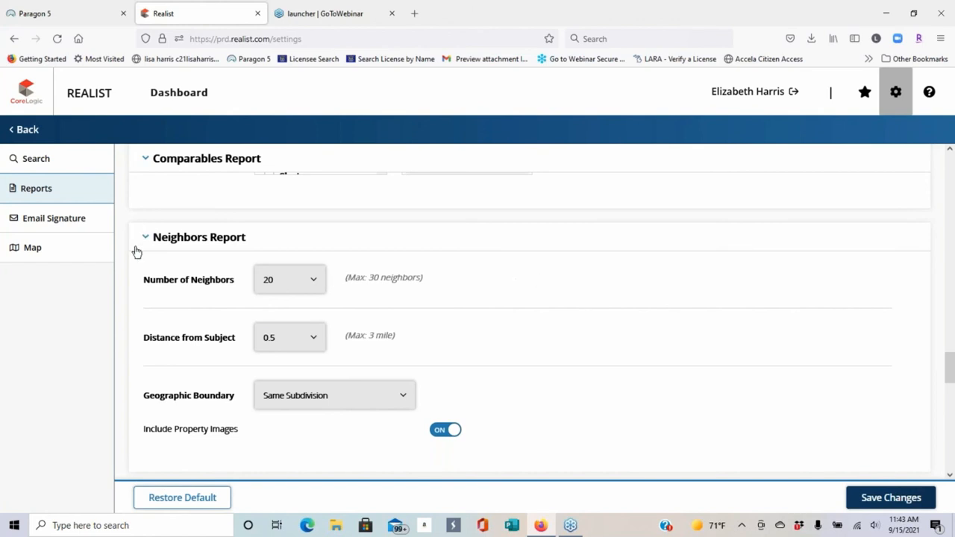
Examine the Number of Neighbors and Distance from Subject choices in the Neighbors Report
{"action": "left_click", "coordinate": [312, 285]}
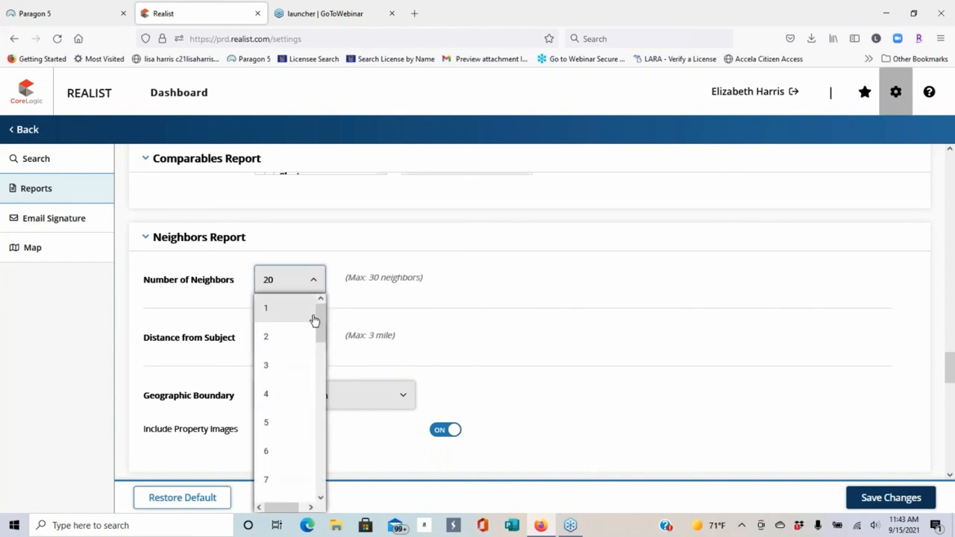
{"action": "left_click_drag", "start_coordinate": [321, 324], "coordinate": [306, 500]}
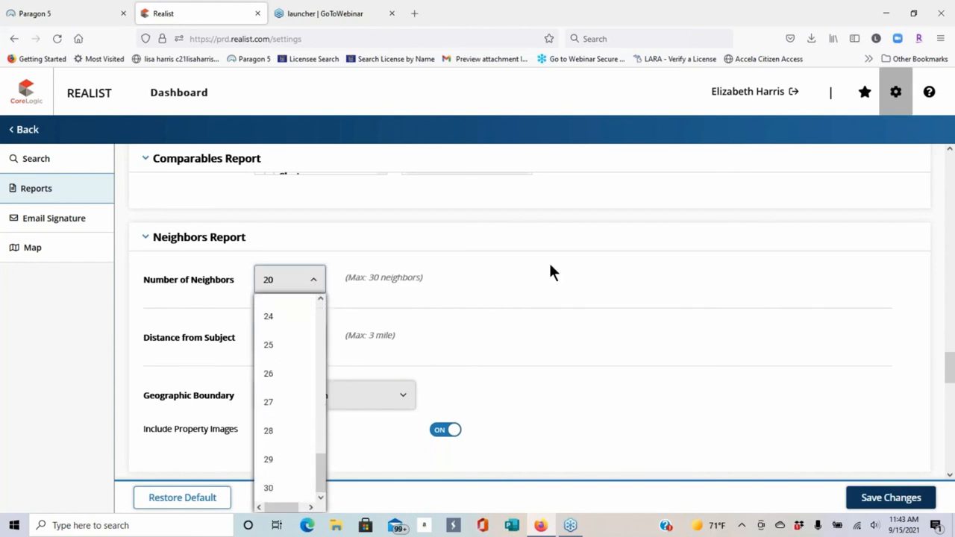
{"action": "left_click", "coordinate": [517, 238]}
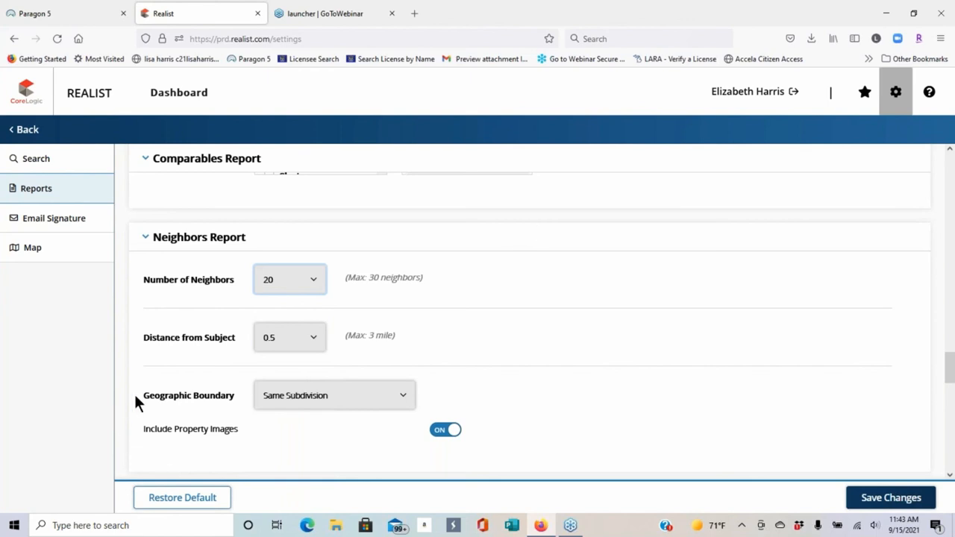
{"action": "left_click", "coordinate": [311, 341]}
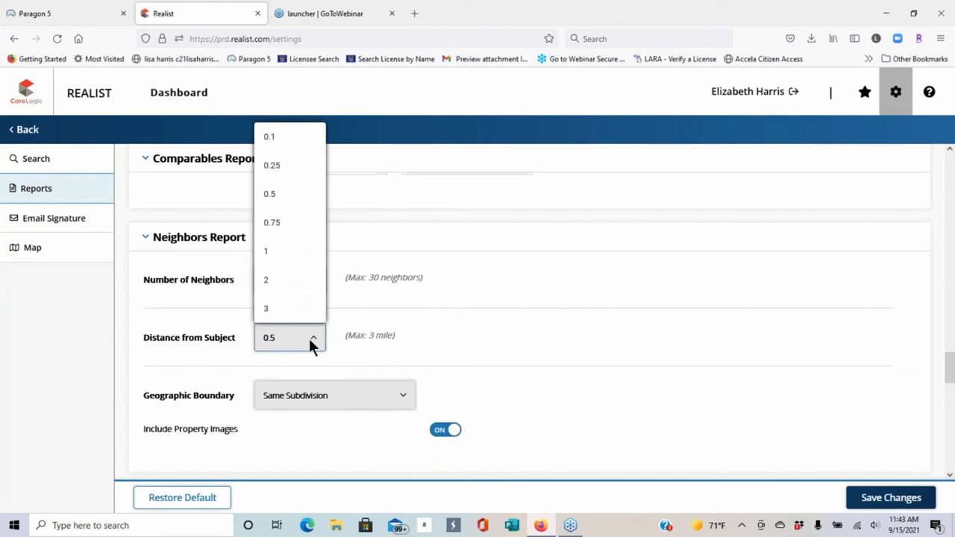
{"action": "left_click", "coordinate": [477, 314]}
{"action": "scroll", "coordinate": [438, 306], "scroll_direction": "down", "scroll_amount": 1}
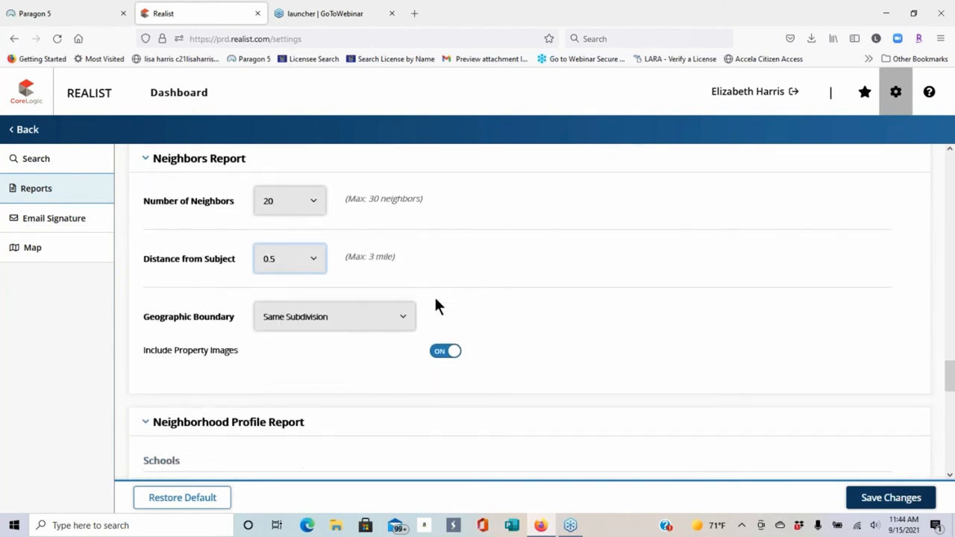
Examine the Geographic Boundary choices for the Neighbors Report
{"action": "left_click", "coordinate": [403, 318]}
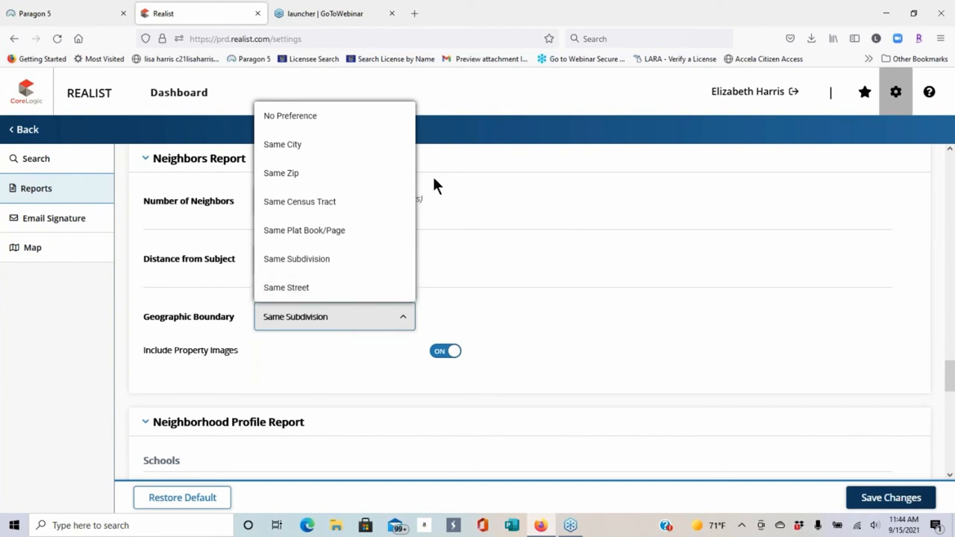
{"action": "left_click", "coordinate": [311, 365]}
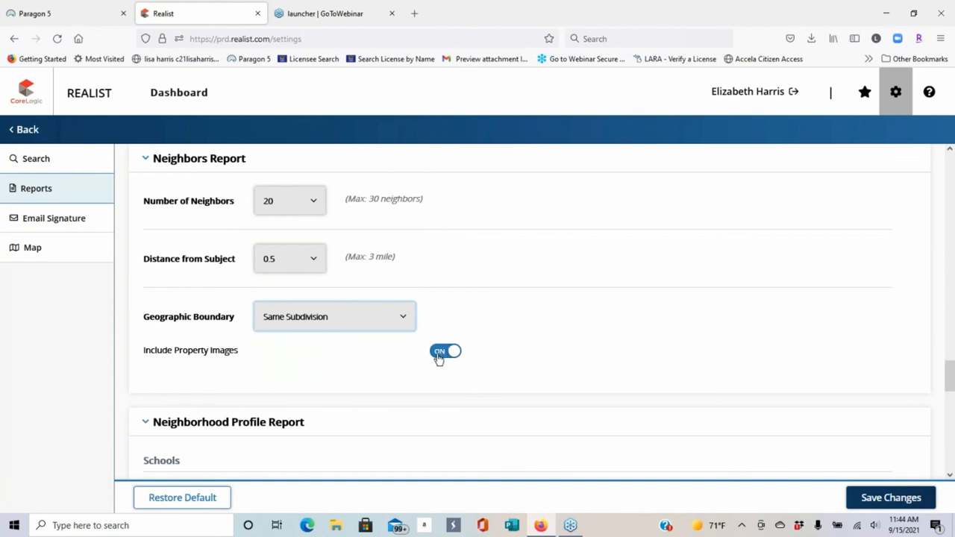
{"action": "scroll", "coordinate": [531, 308], "scroll_direction": "down", "scroll_amount": 1}
{"action": "scroll", "coordinate": [530, 307], "scroll_direction": "down", "scroll_amount": 2}
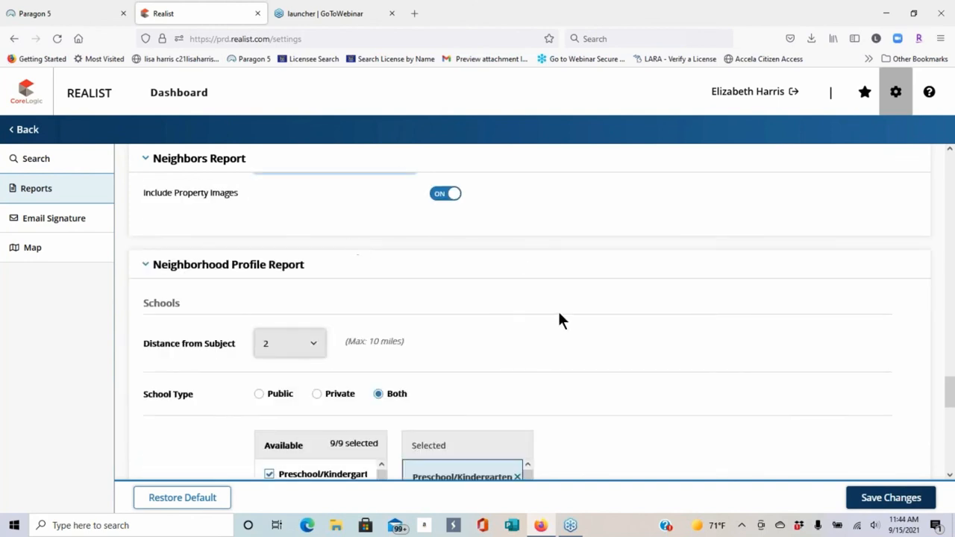
{"action": "scroll", "coordinate": [563, 230], "scroll_direction": "down", "scroll_amount": 2}
{"action": "scroll", "coordinate": [563, 230], "scroll_direction": "up", "scroll_amount": 1}
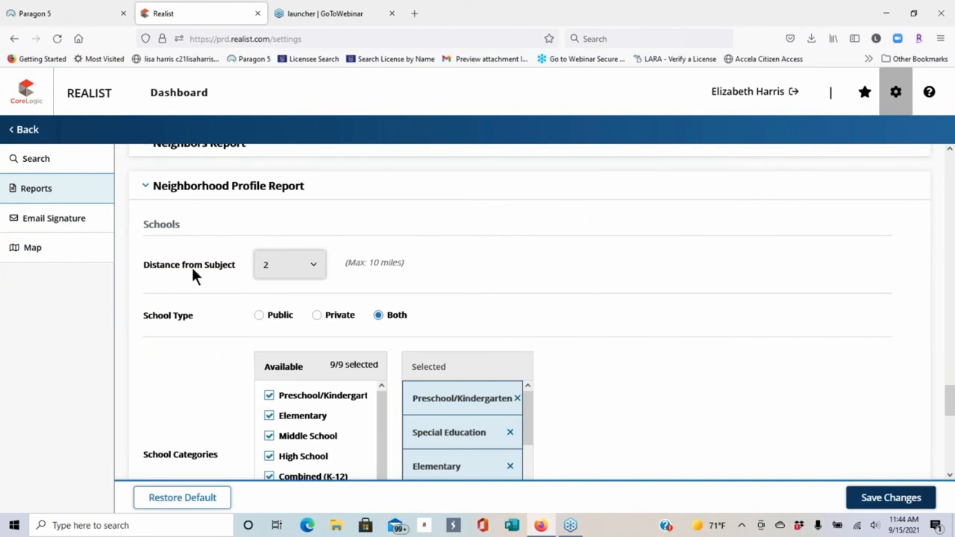
Examine the schools Distance from Subject choices in the Neighborhood Profile Report
{"action": "left_click", "coordinate": [311, 268]}
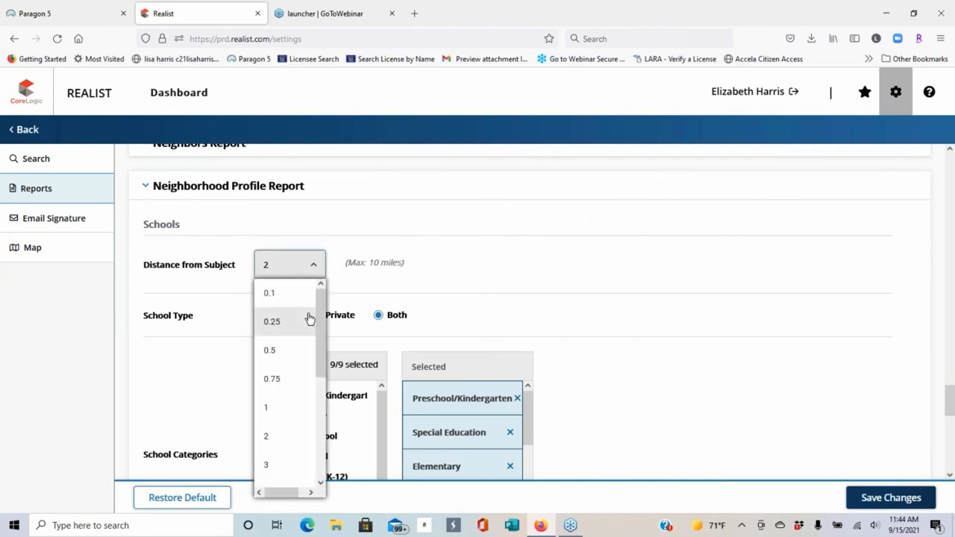
{"action": "left_click_drag", "start_coordinate": [319, 336], "coordinate": [284, 449]}
{"action": "left_click_drag", "start_coordinate": [297, 407], "coordinate": [320, 294]}
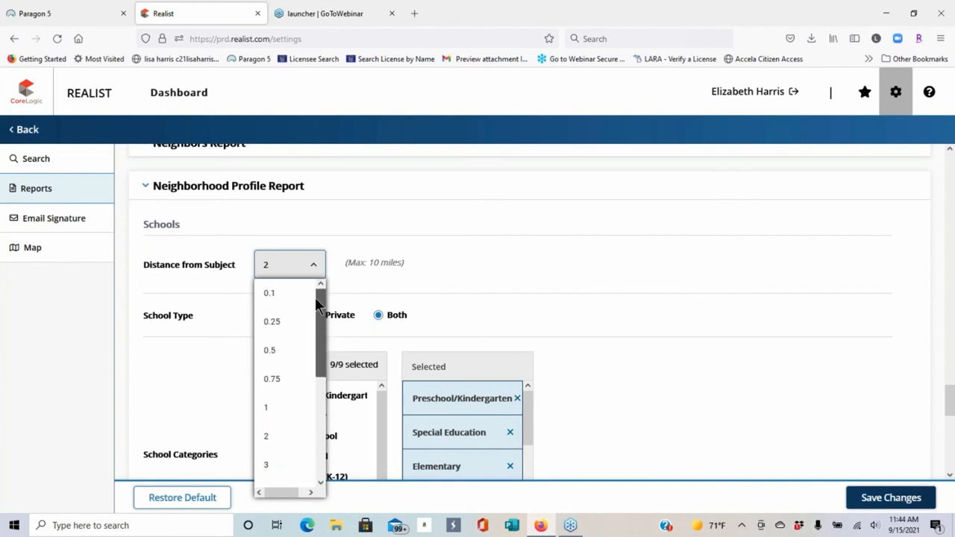
{"action": "left_click", "coordinate": [432, 258]}
{"action": "scroll", "coordinate": [159, 330], "scroll_direction": "down", "scroll_amount": 2}
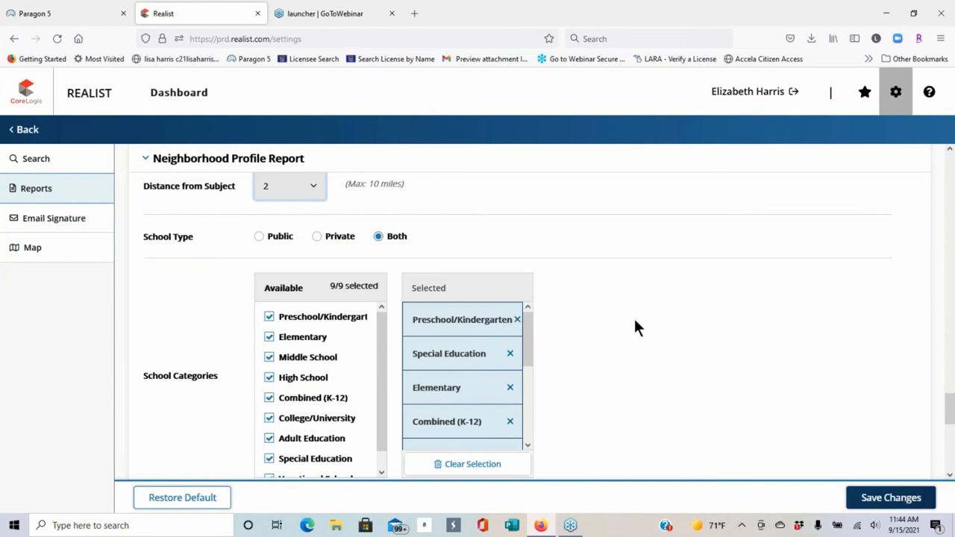
{"action": "scroll", "coordinate": [634, 325], "scroll_direction": "down", "scroll_amount": 2}
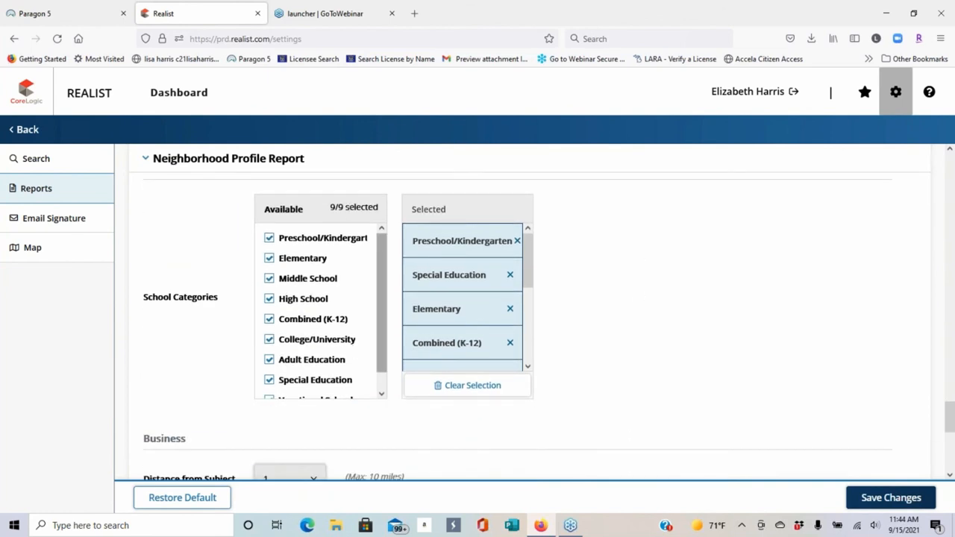
Remove Vocational School from the selected school categories, then add it back
{"action": "left_click_drag", "start_coordinate": [531, 247], "coordinate": [522, 360]}
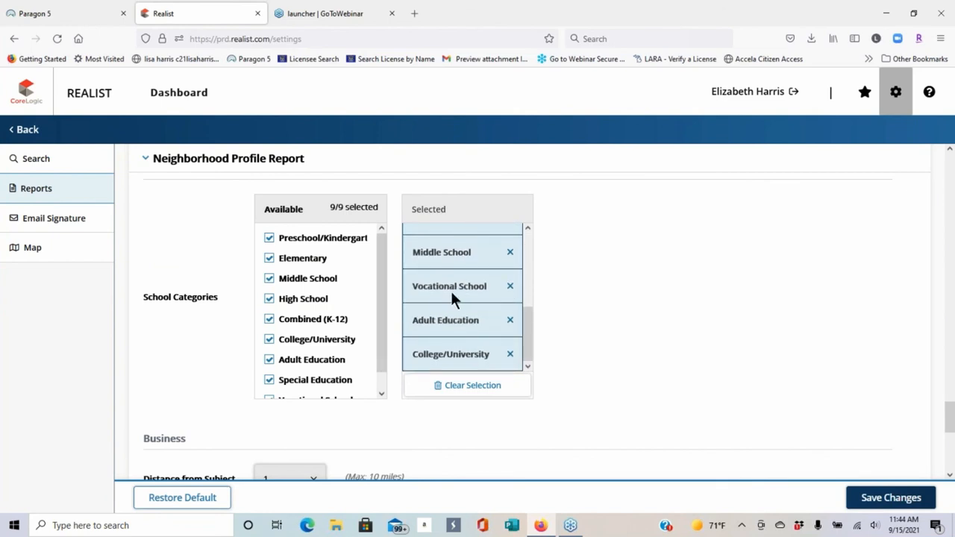
{"action": "left_click", "coordinate": [509, 286]}
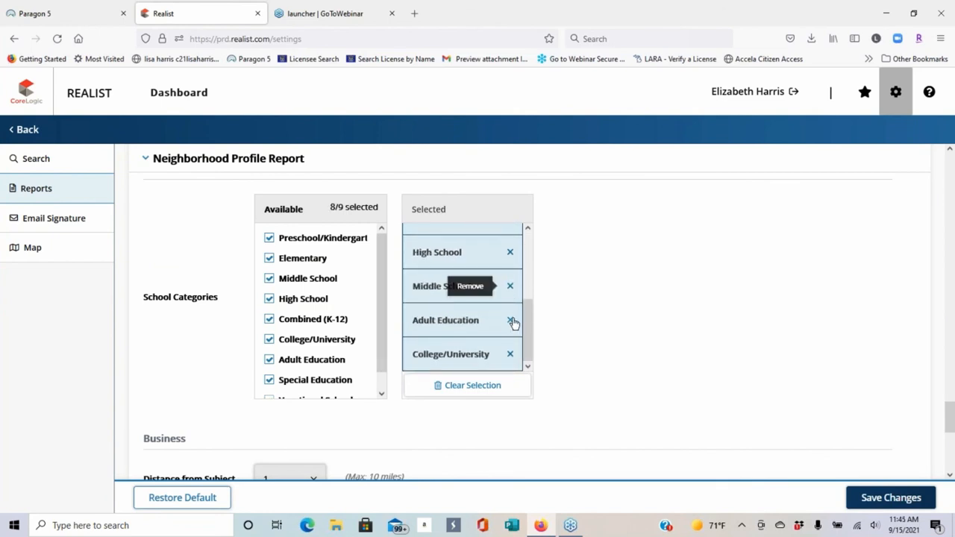
{"action": "left_click_drag", "start_coordinate": [525, 311], "coordinate": [532, 281]}
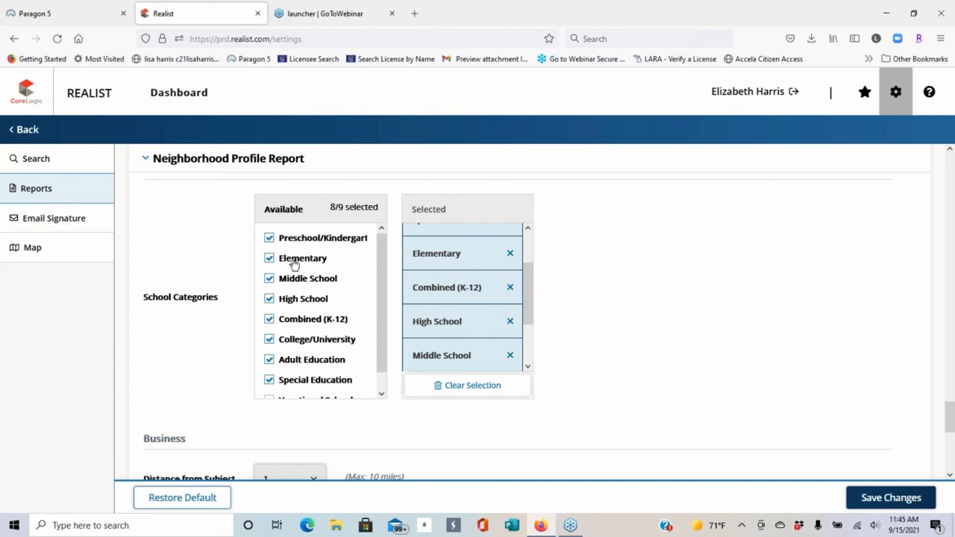
{"action": "scroll", "coordinate": [384, 283], "scroll_direction": "down", "scroll_amount": 1}
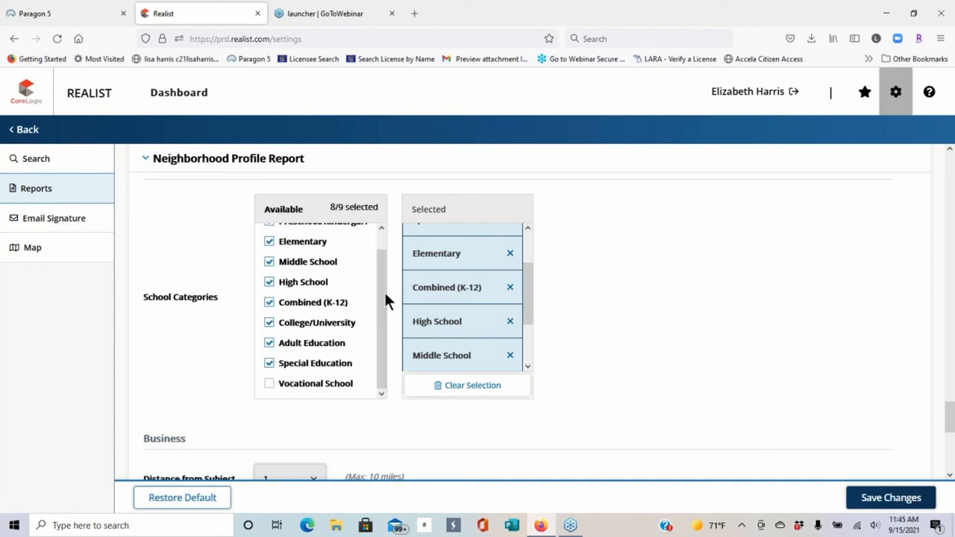
{"action": "left_click", "coordinate": [269, 386]}
Scroll through the Neighborhood Profile Report and examine the Business Distance from Subject choices
{"action": "scroll", "coordinate": [497, 288], "scroll_direction": "up", "scroll_amount": 2}
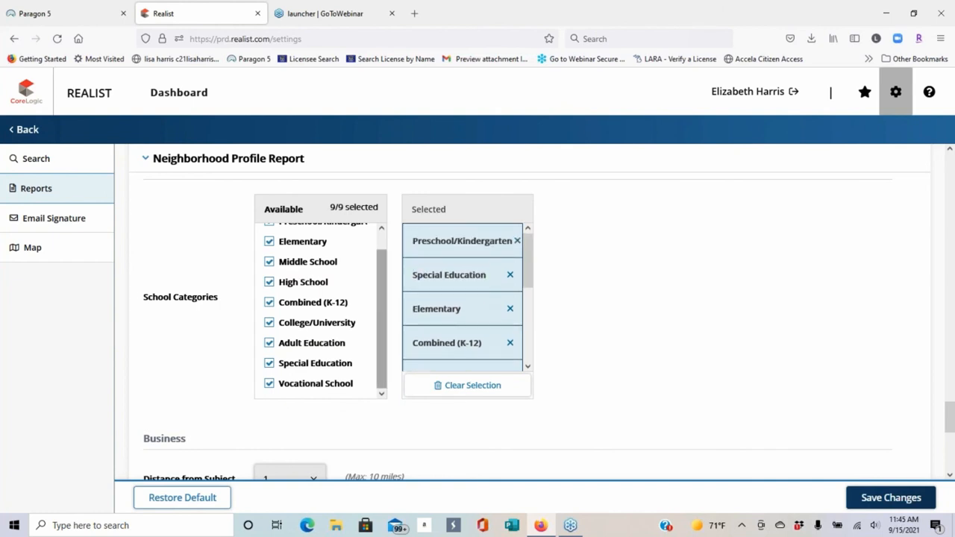
{"action": "scroll", "coordinate": [304, 274], "scroll_direction": "up", "scroll_amount": 1}
{"action": "scroll", "coordinate": [651, 326], "scroll_direction": "up", "scroll_amount": 4}
{"action": "scroll", "coordinate": [559, 299], "scroll_direction": "down", "scroll_amount": 3}
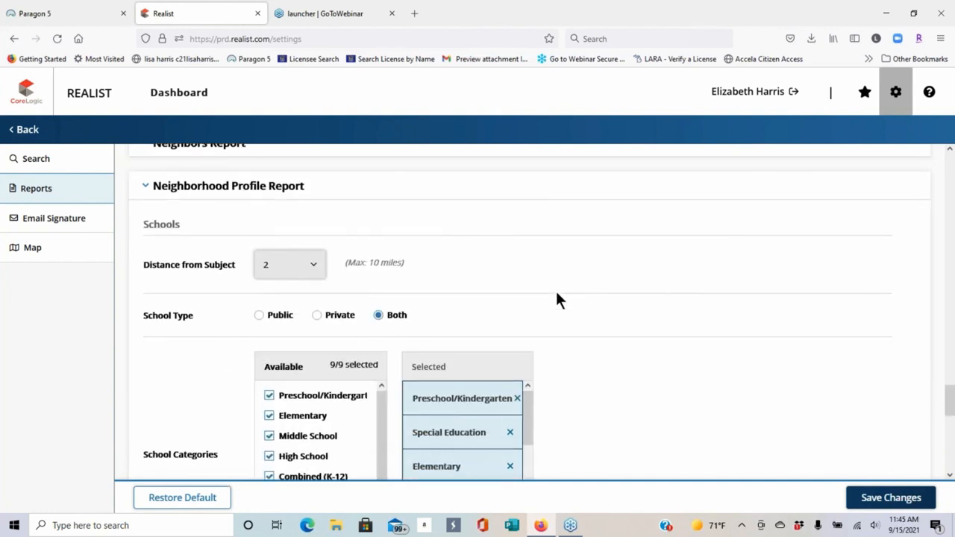
{"action": "scroll", "coordinate": [557, 299], "scroll_direction": "down", "scroll_amount": 1}
{"action": "scroll", "coordinate": [560, 314], "scroll_direction": "down", "scroll_amount": 2}
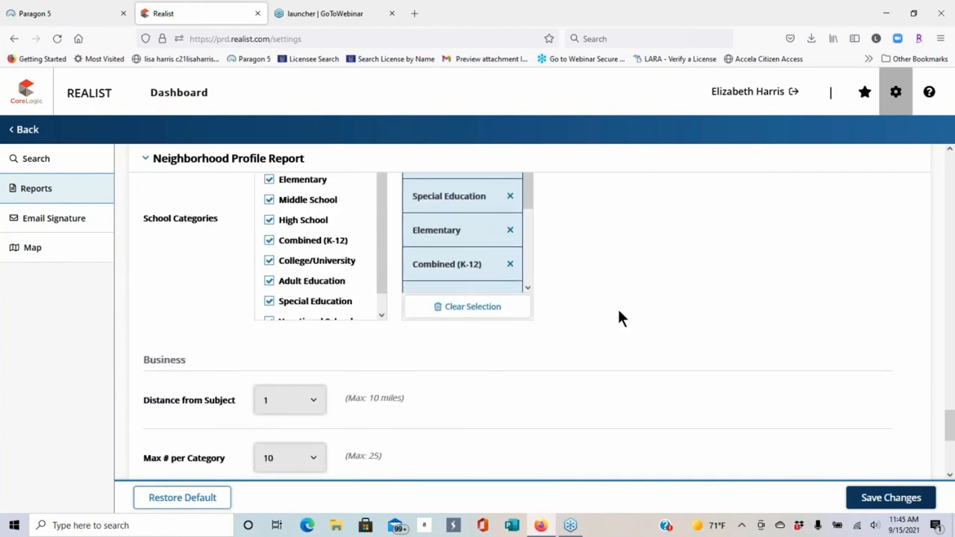
{"action": "scroll", "coordinate": [618, 318], "scroll_direction": "down", "scroll_amount": 2}
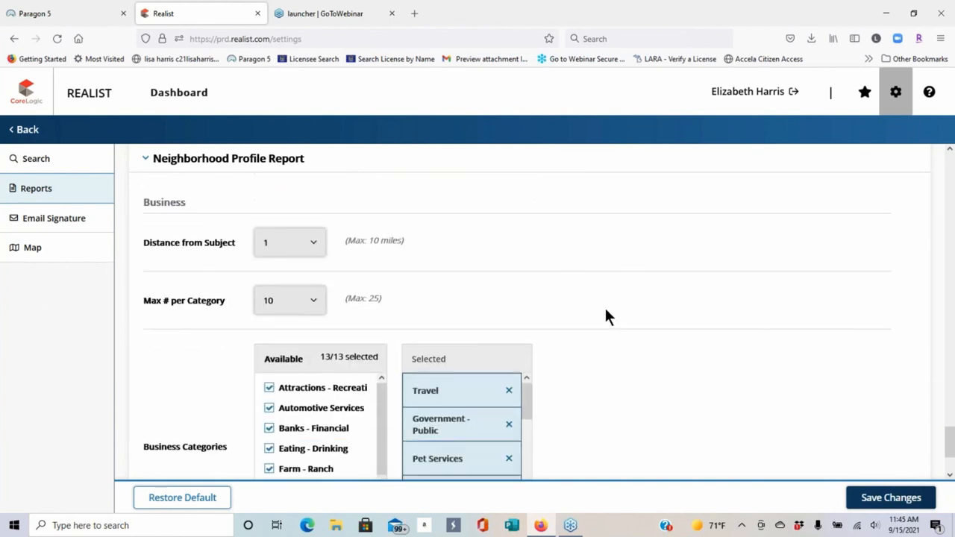
{"action": "left_click", "coordinate": [314, 246]}
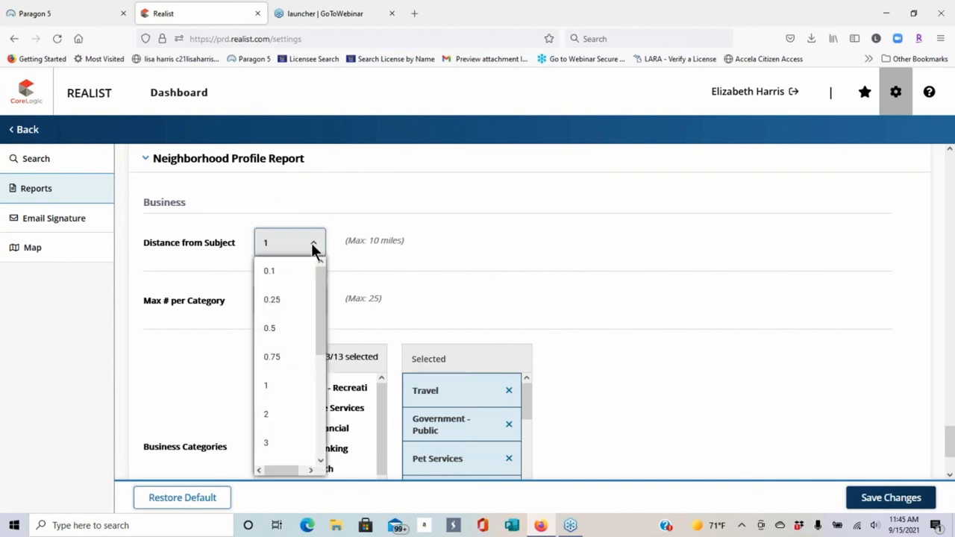
{"action": "left_click", "coordinate": [478, 240]}
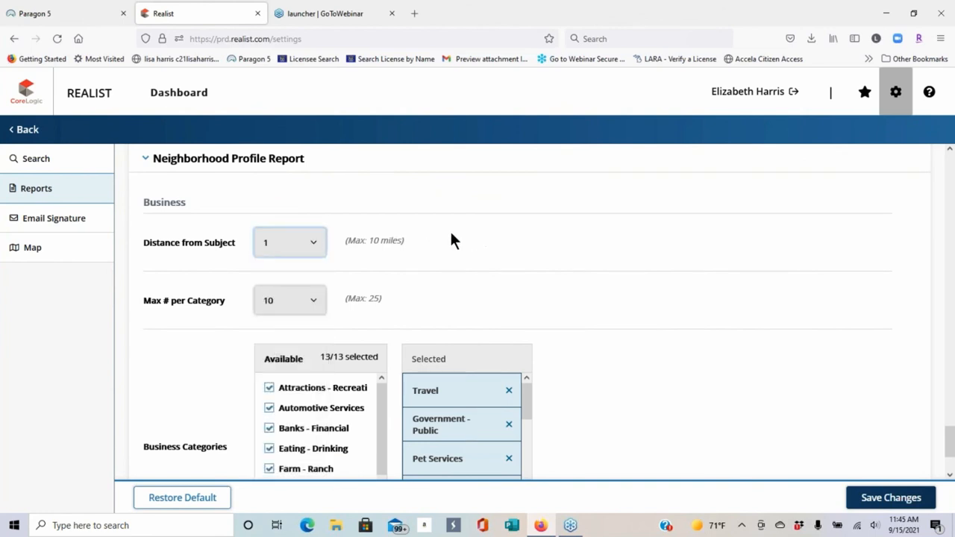
{"action": "scroll", "coordinate": [352, 207], "scroll_direction": "down", "scroll_amount": 2}
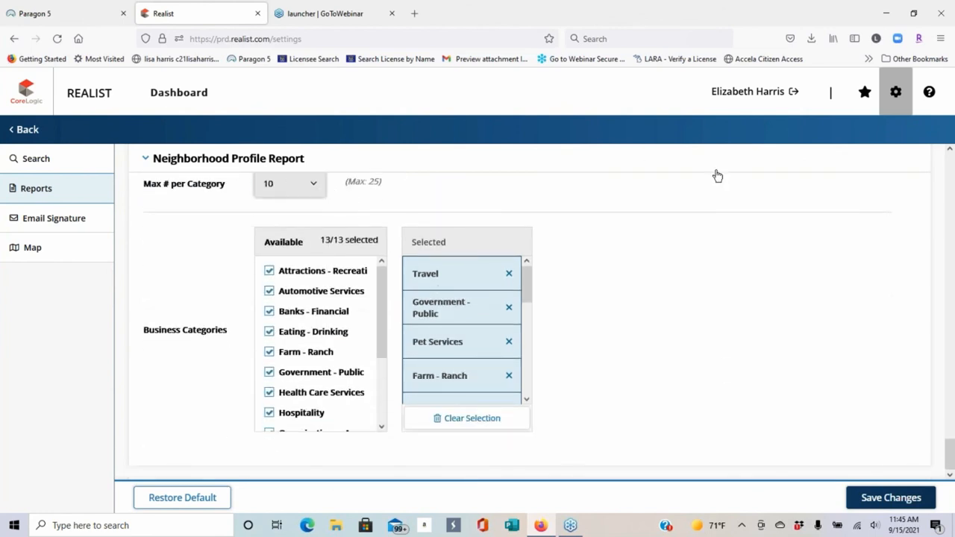
Scroll through the selected business categories and save the report settings
{"action": "left_click_drag", "start_coordinate": [526, 280], "coordinate": [526, 379]}
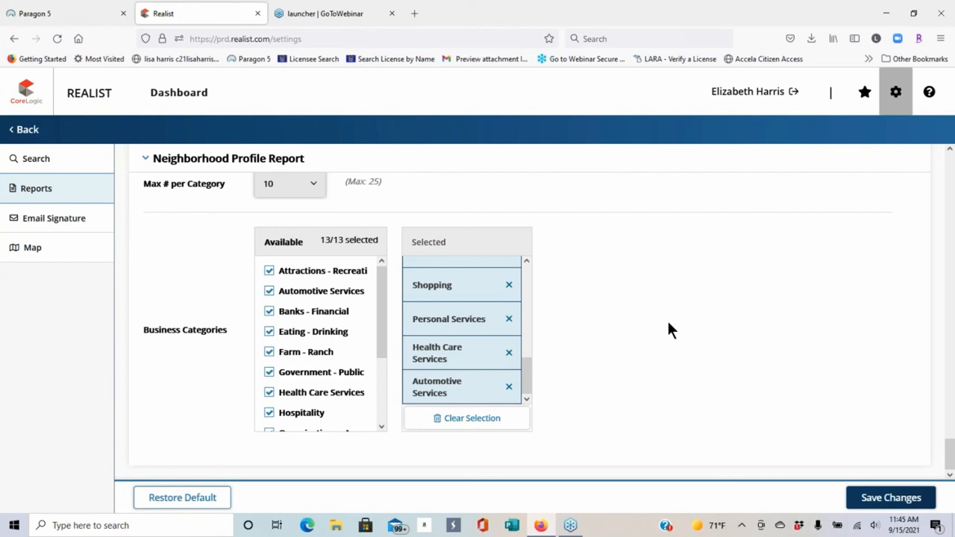
{"action": "left_click", "coordinate": [892, 500]}
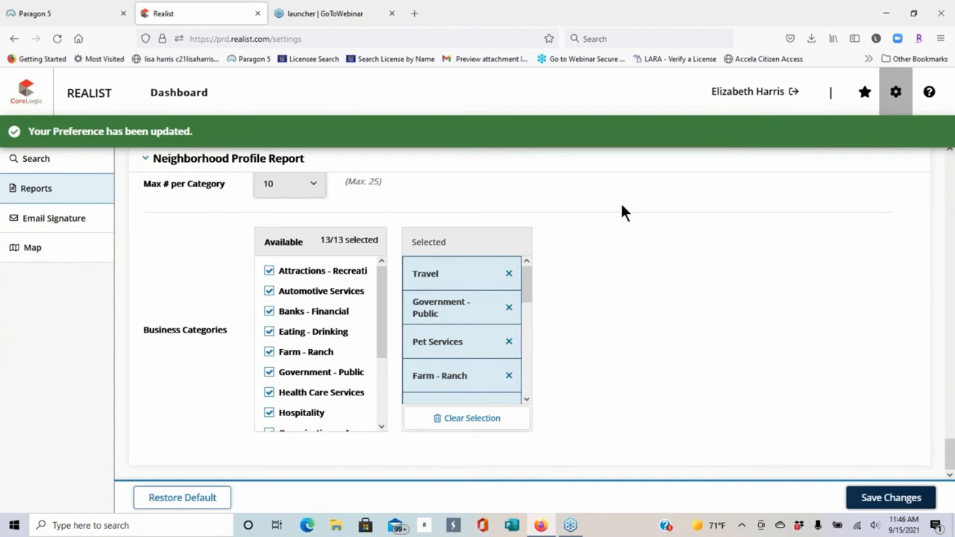
Open the Email Signature settings and change the signature text font to Times New Roman
{"action": "left_click", "coordinate": [66, 222]}
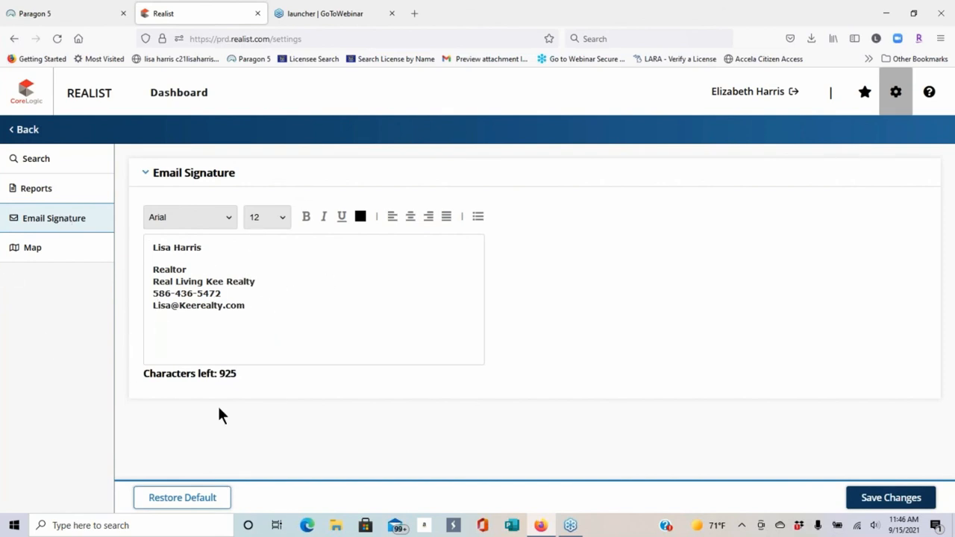
{"action": "left_click", "coordinate": [153, 247]}
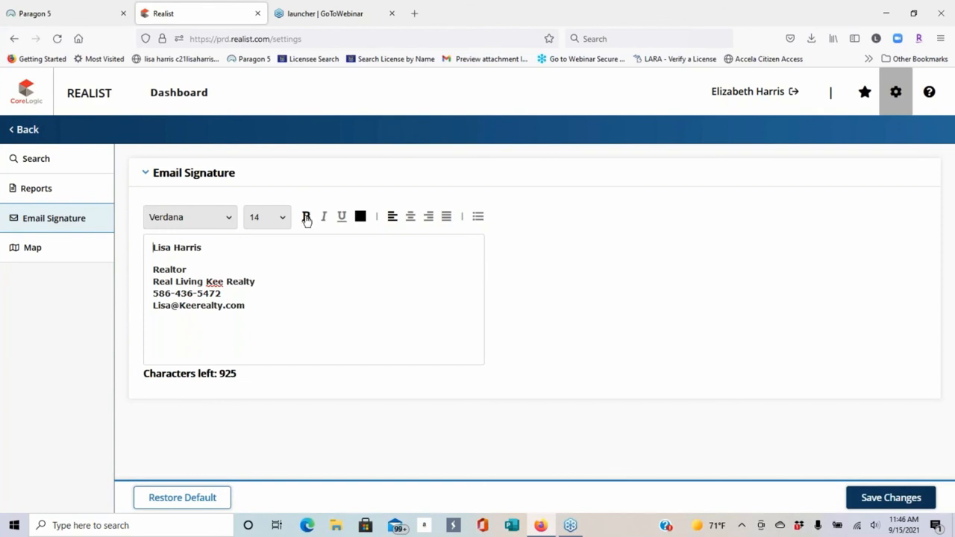
{"action": "left_click", "coordinate": [231, 221]}
{"action": "left_click", "coordinate": [288, 306]}
{"action": "mouse_move", "coordinate": [261, 306]}
{"action": "left_mouse_down"}
{"action": "mouse_move", "coordinate": [112, 247]}
{"action": "mouse_move", "coordinate": [112, 237]}
{"action": "left_mouse_up"}
{"action": "left_click", "coordinate": [229, 220]}
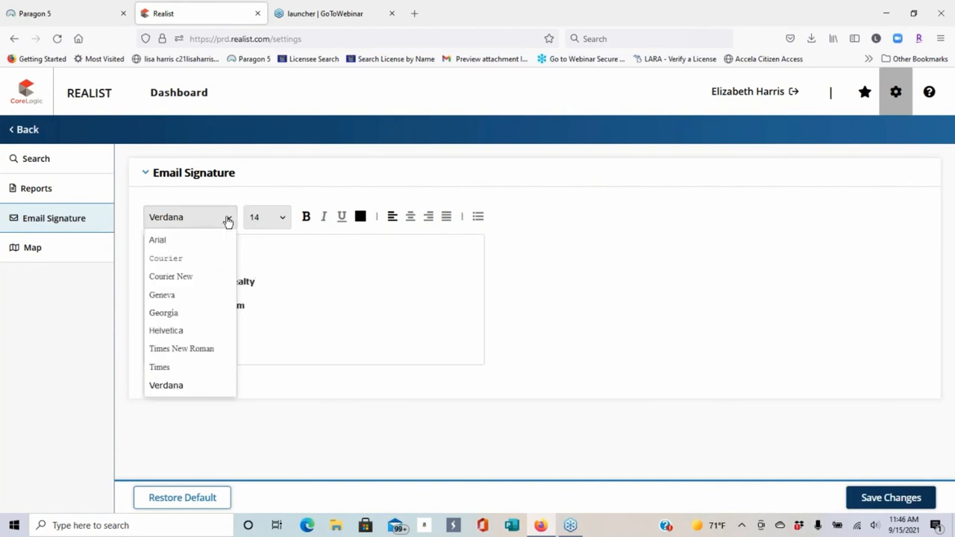
{"action": "left_click", "coordinate": [181, 348]}
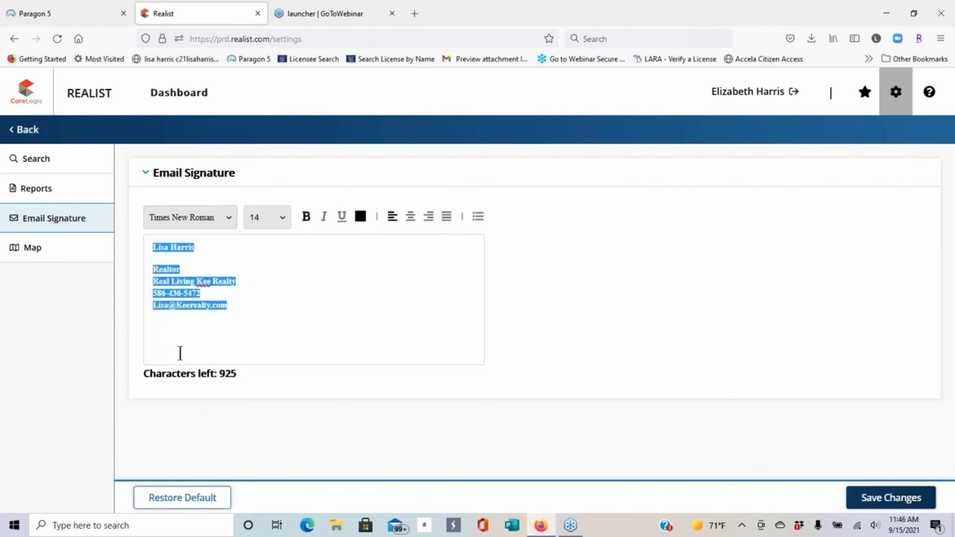
{"action": "left_click", "coordinate": [121, 243]}
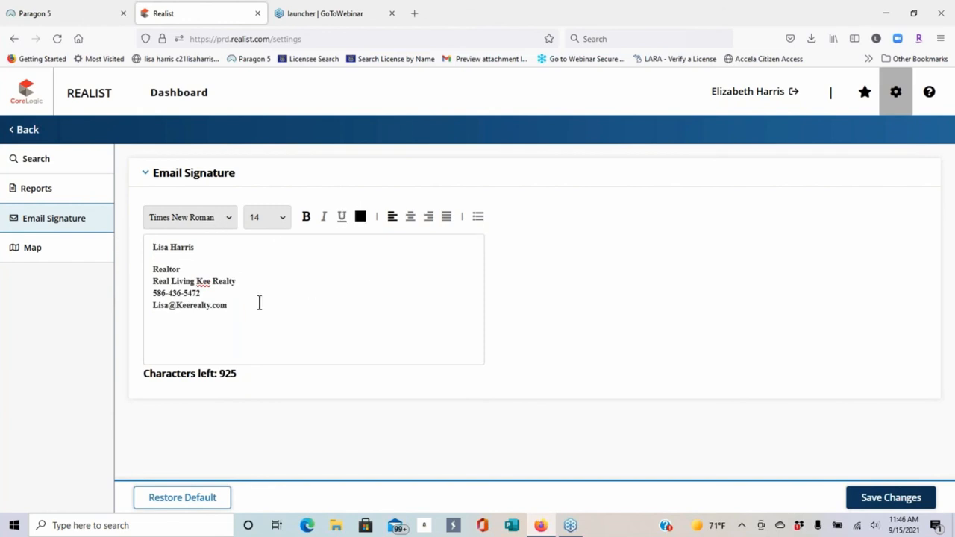
Select the whole signature and change its font to Georgia
{"action": "left_click_drag", "start_coordinate": [151, 247], "coordinate": [239, 309]}
{"action": "left_click", "coordinate": [227, 221]}
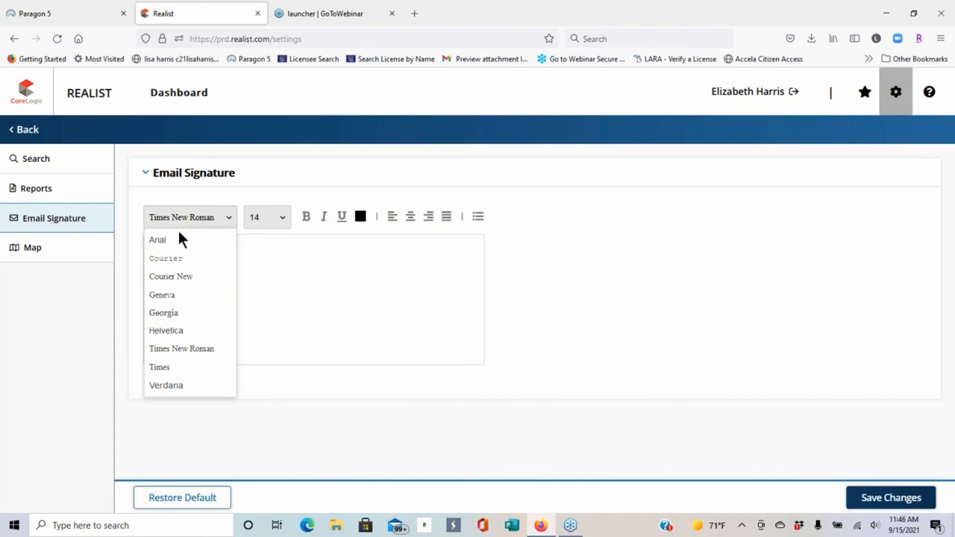
{"action": "left_click", "coordinate": [183, 314]}
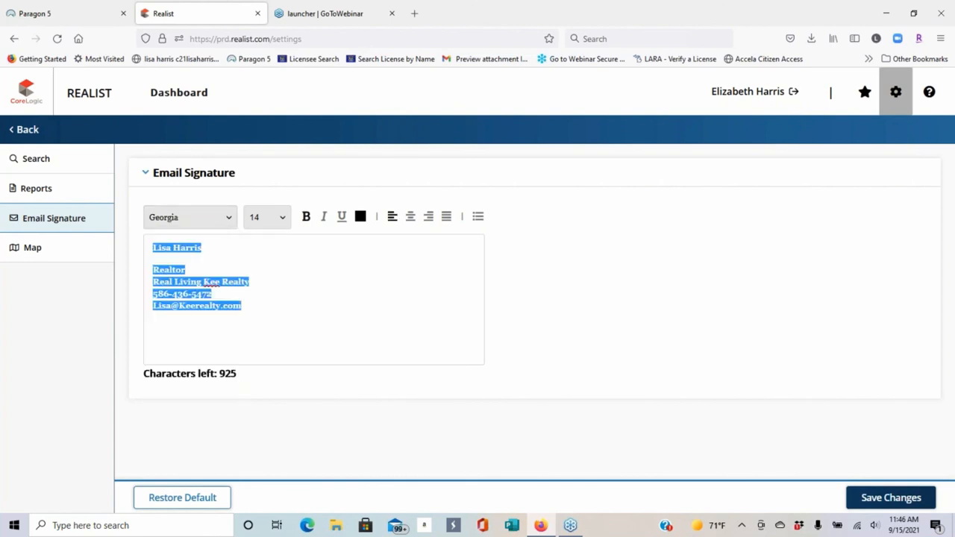
{"action": "left_click", "coordinate": [264, 318]}
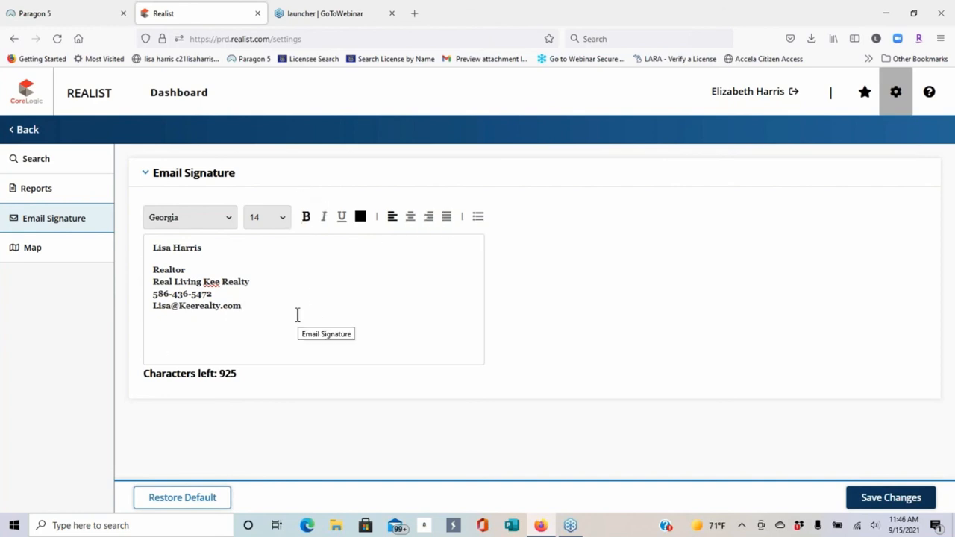
Reselect the signature text and switch its font back to Verdana
{"action": "mouse_move", "coordinate": [274, 307]}
{"action": "left_mouse_down"}
{"action": "mouse_move", "coordinate": [194, 295]}
{"action": "mouse_move", "coordinate": [158, 234]}
{"action": "mouse_move", "coordinate": [147, 239]}
{"action": "left_mouse_up"}
{"action": "left_click", "coordinate": [284, 218]}
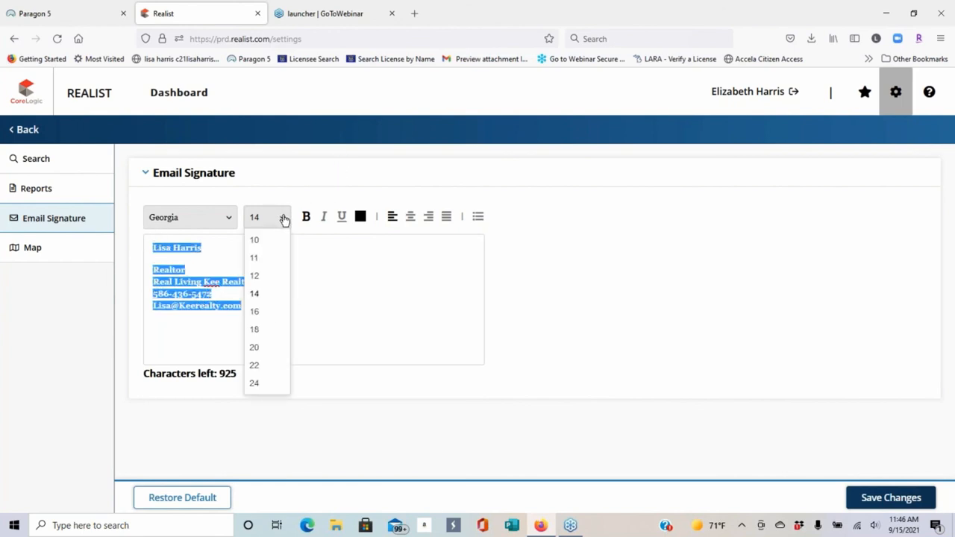
{"action": "left_click", "coordinate": [229, 218]}
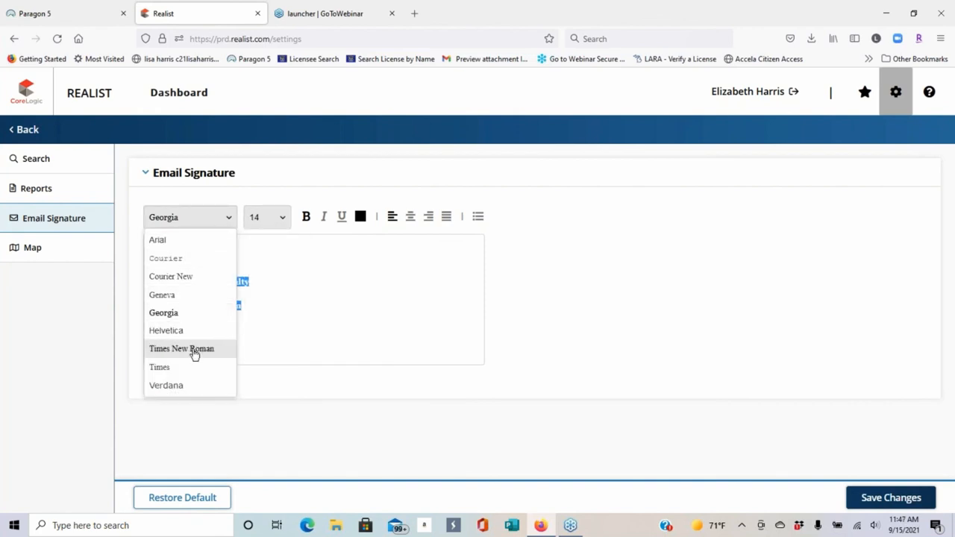
{"action": "left_click", "coordinate": [175, 387]}
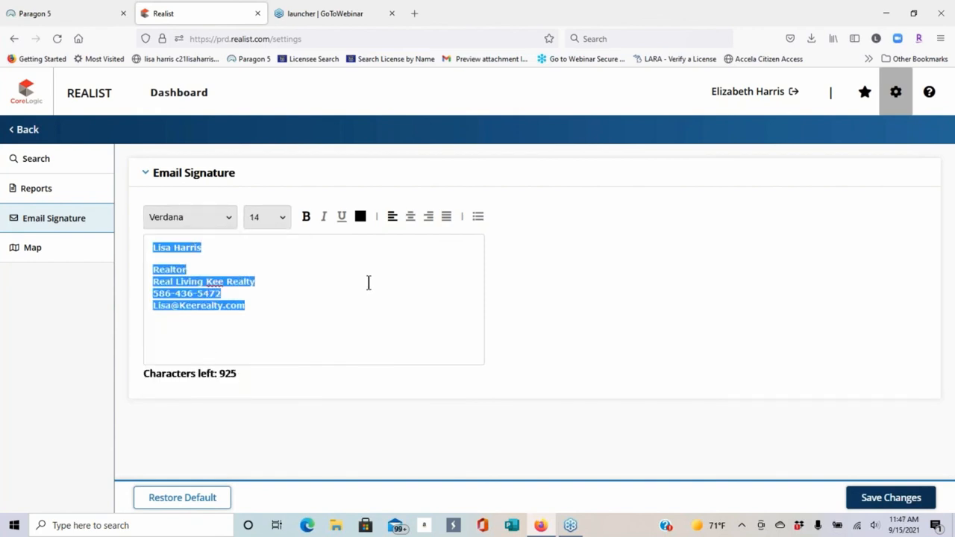
{"action": "left_click", "coordinate": [369, 283]}
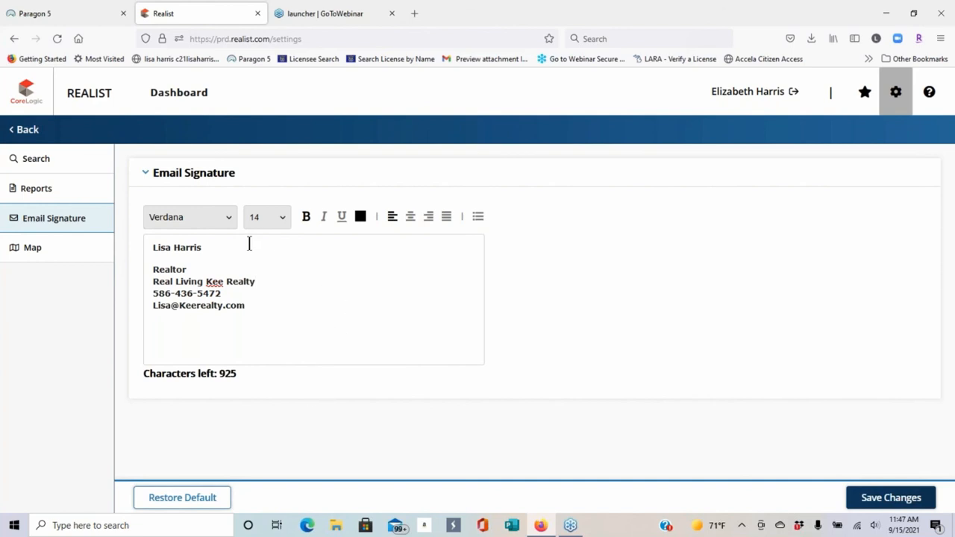
Open the Map settings, then return to the dashboard without saving the changes
{"action": "left_click", "coordinate": [42, 253]}
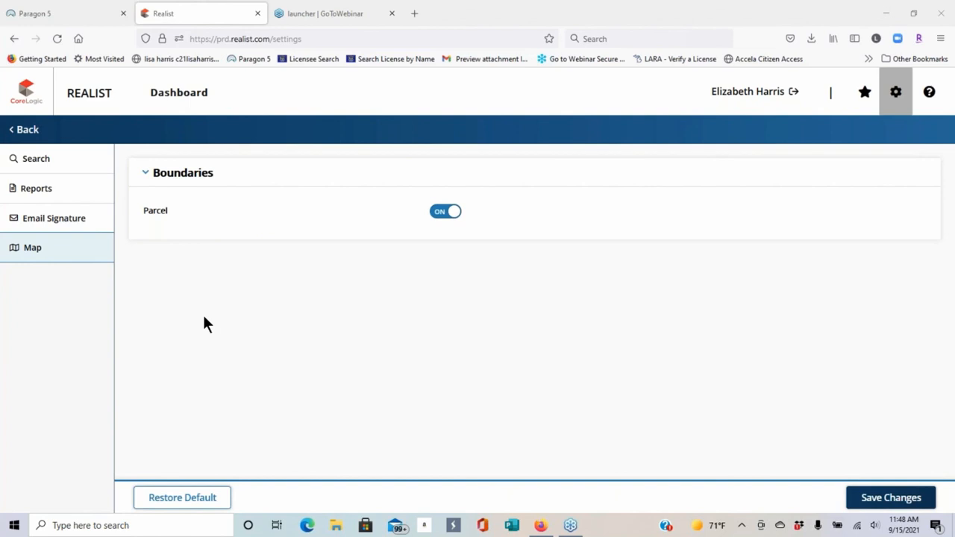
{"action": "left_click", "coordinate": [28, 130]}
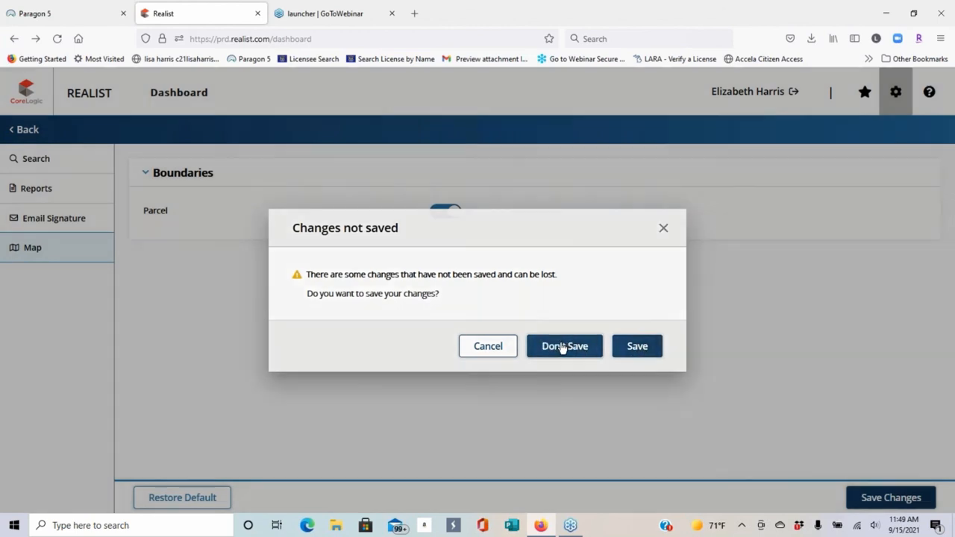
{"action": "left_click", "coordinate": [561, 347]}
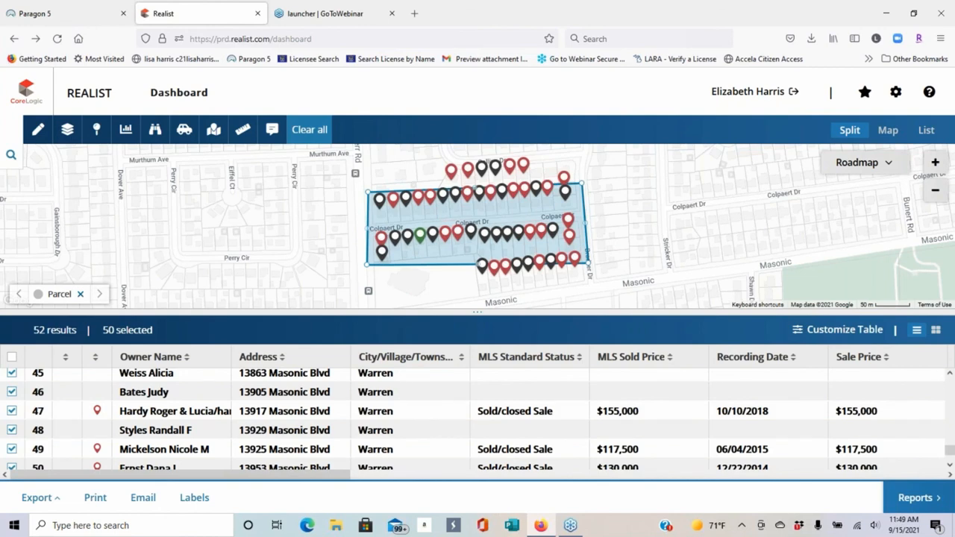
Switch to Paragon and review the listing's BS&A Online public parcel record, scrolling through owner, tax and land information
{"action": "left_click", "coordinate": [30, 15]}
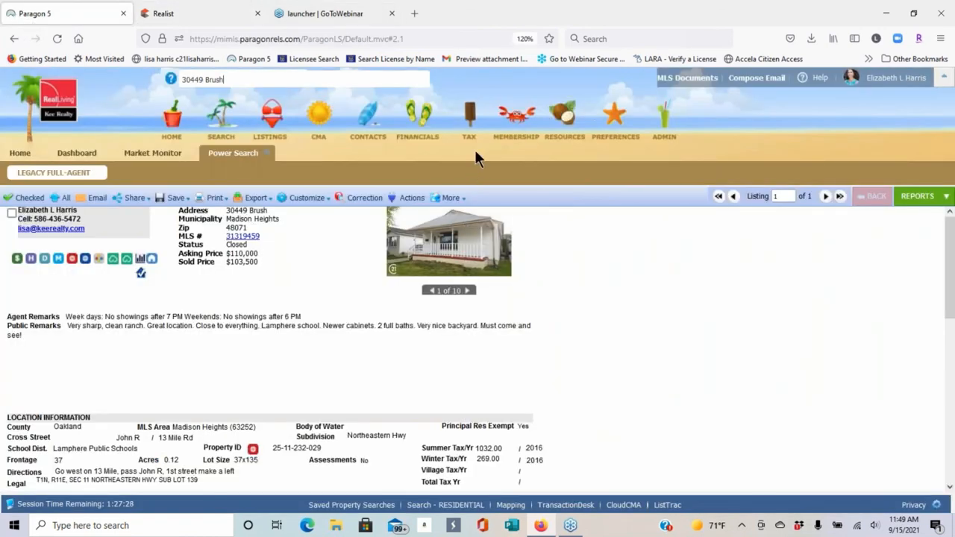
{"action": "mouse_move", "coordinate": [470, 129]}
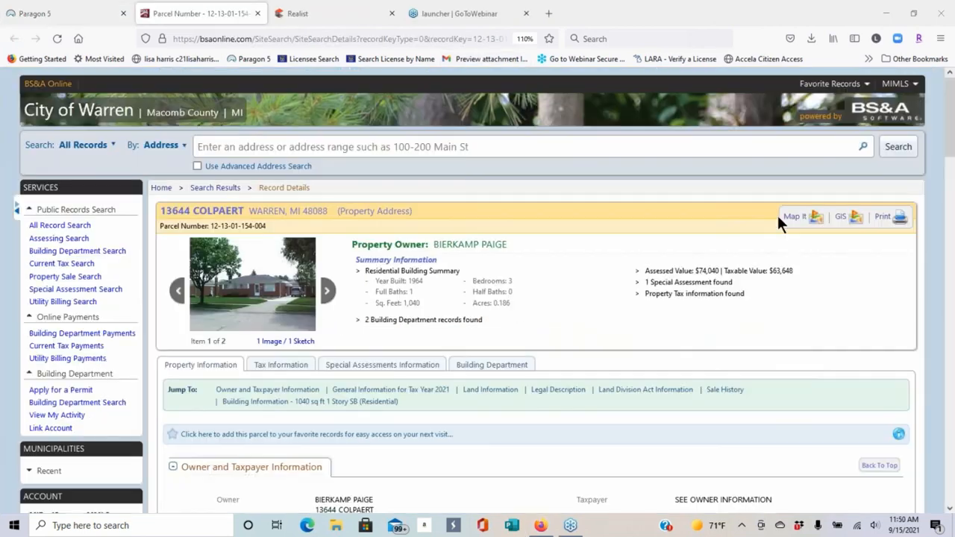
{"action": "left_click", "coordinate": [34, 16]}
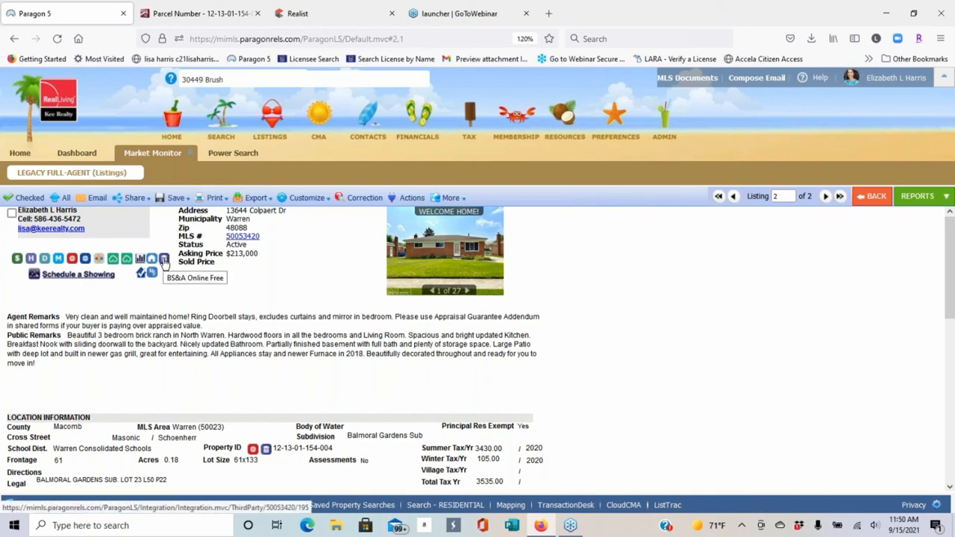
{"action": "left_click", "coordinate": [179, 15]}
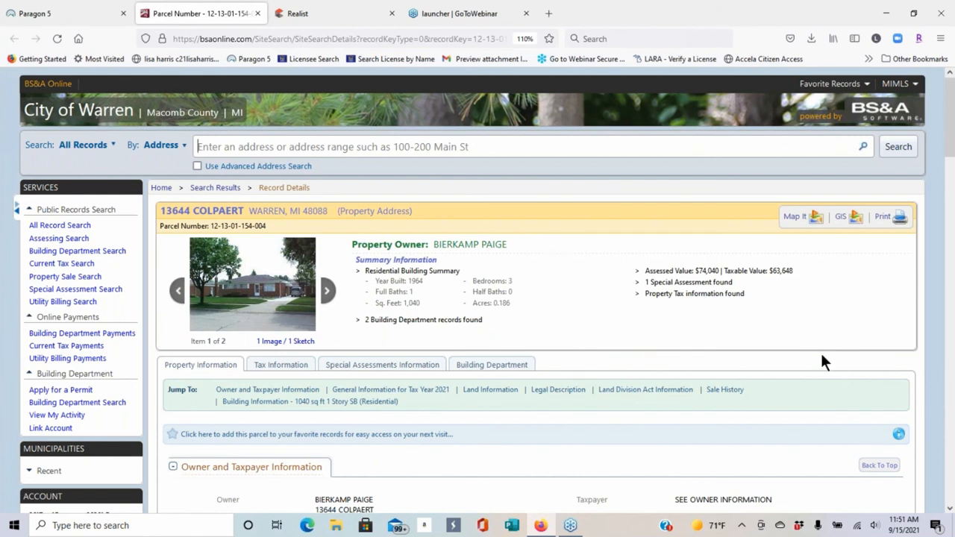
{"action": "scroll", "coordinate": [560, 416], "scroll_direction": "down", "scroll_amount": 1}
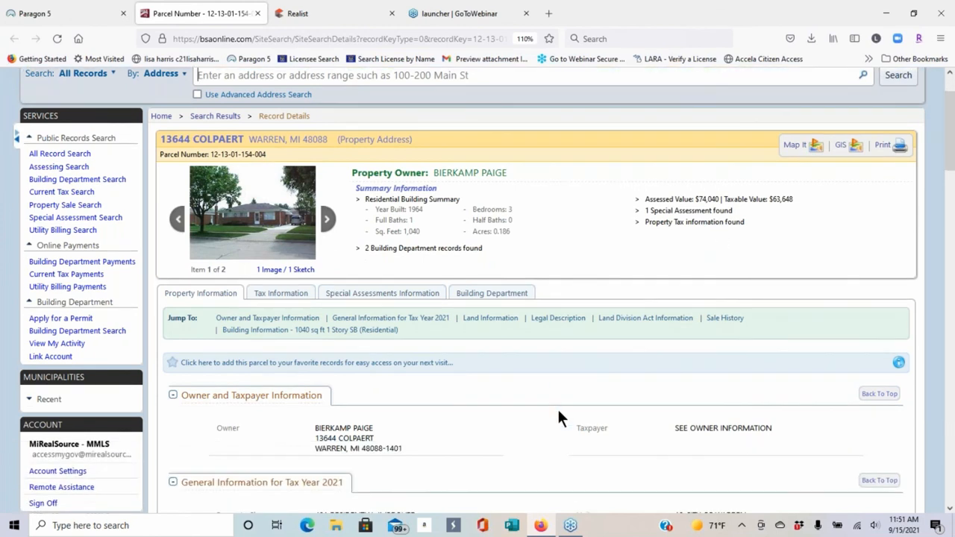
{"action": "scroll", "coordinate": [481, 346], "scroll_direction": "down", "scroll_amount": 9}
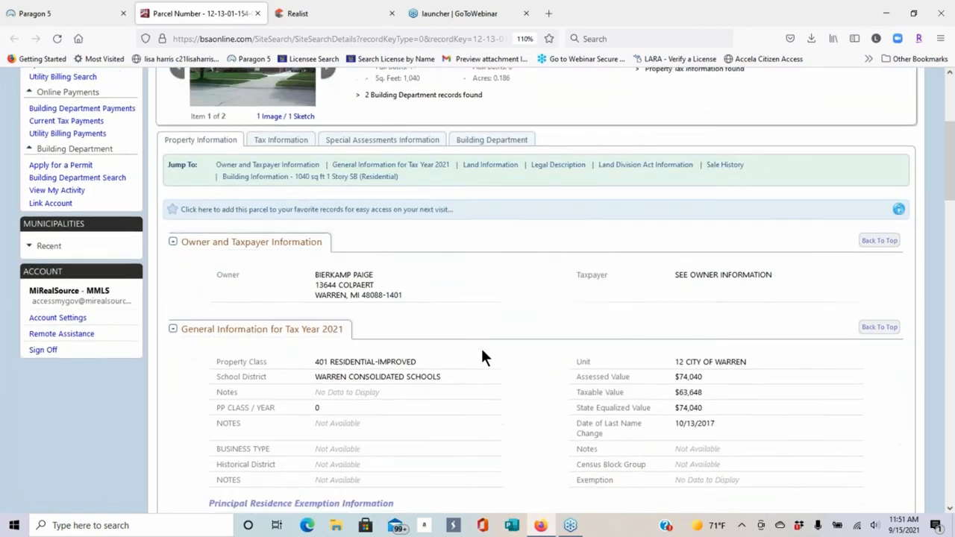
{"action": "scroll", "coordinate": [481, 357], "scroll_direction": "down", "scroll_amount": 6}
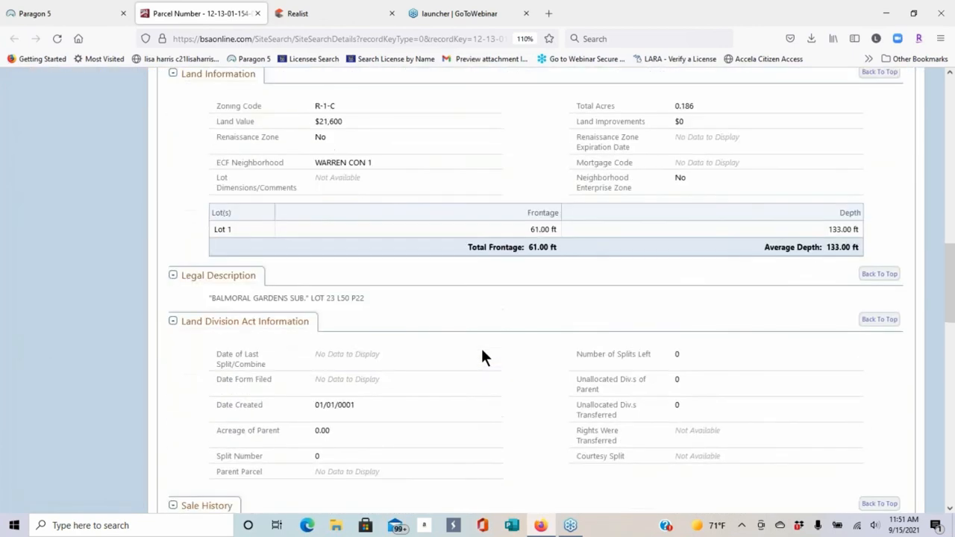
{"action": "scroll", "coordinate": [481, 356], "scroll_direction": "up", "scroll_amount": 15}
{"action": "scroll", "coordinate": [482, 358], "scroll_direction": "up", "scroll_amount": 3}
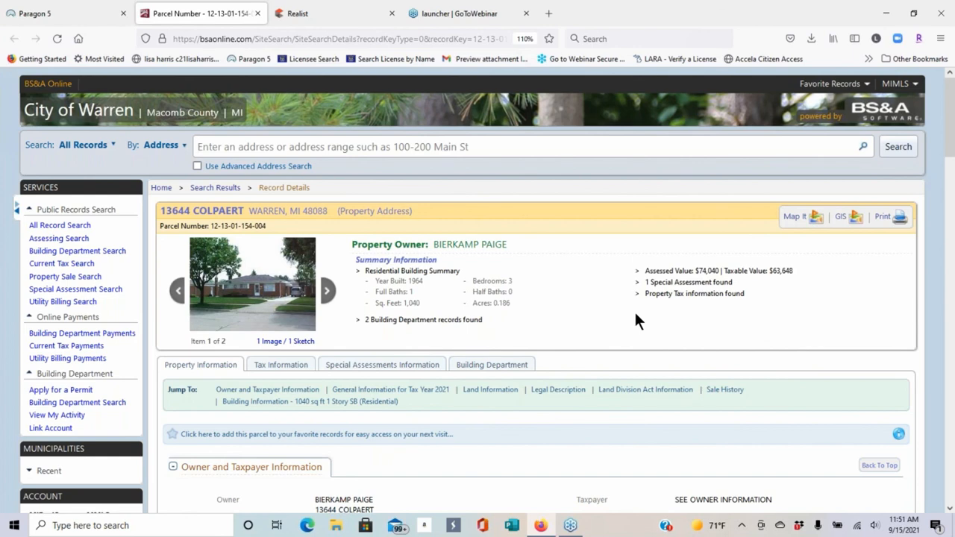
Return to Realist and scroll across the results table columns and the Customize Table options
{"action": "left_click", "coordinate": [329, 20]}
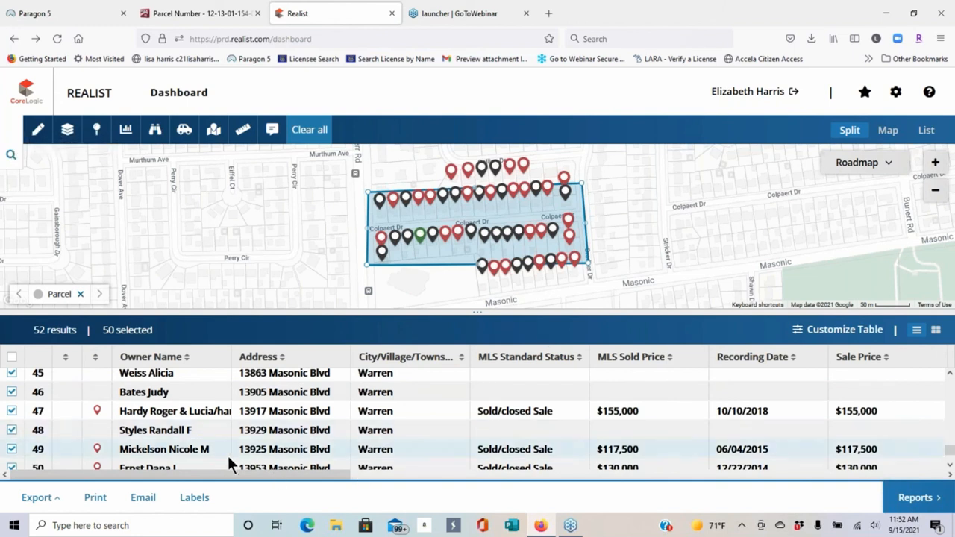
{"action": "left_click_drag", "start_coordinate": [237, 472], "coordinate": [412, 487]}
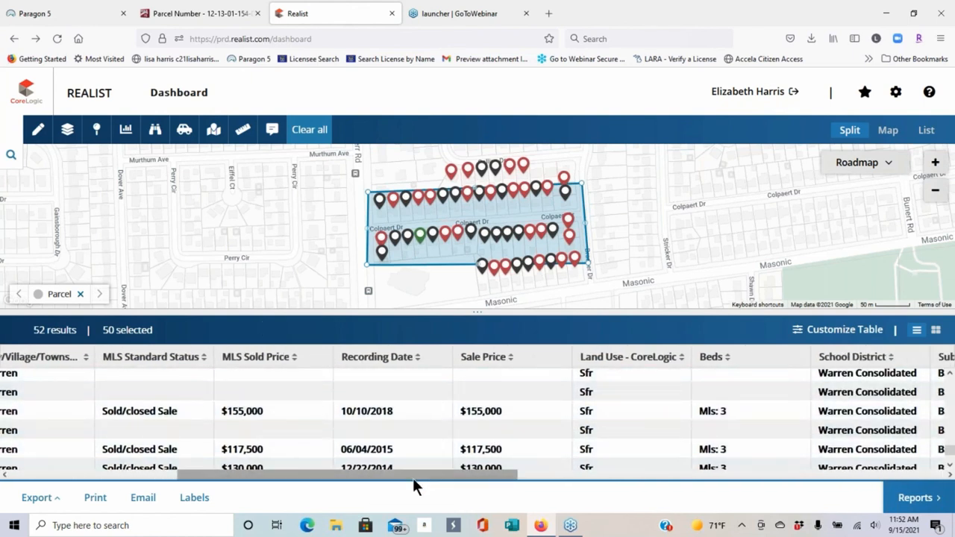
{"action": "left_click_drag", "start_coordinate": [413, 478], "coordinate": [895, 532]}
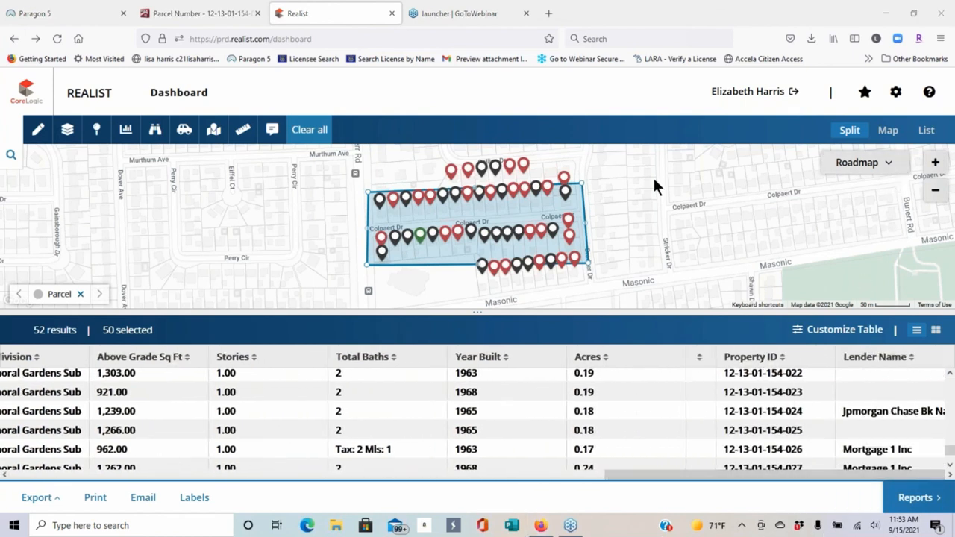
{"action": "left_click", "coordinate": [801, 331]}
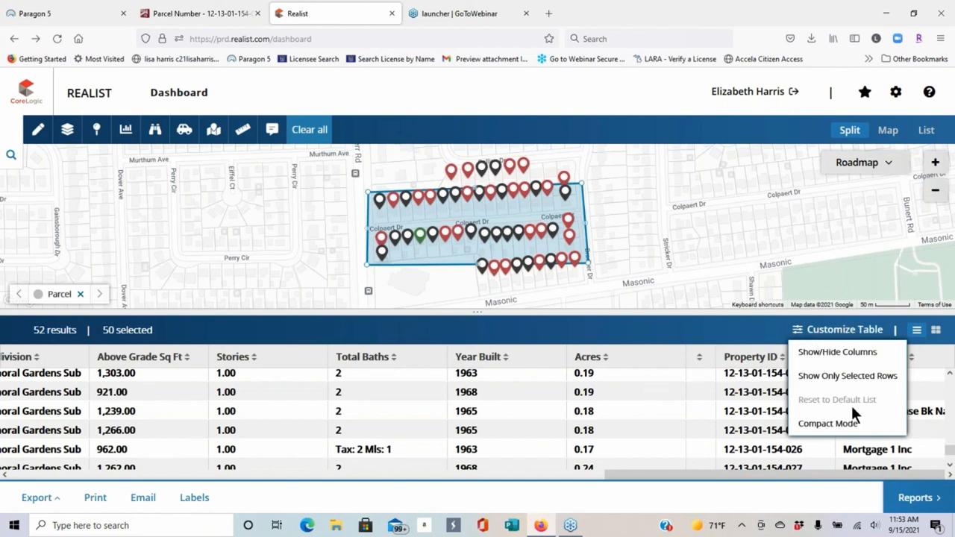
{"action": "left_click", "coordinate": [671, 335]}
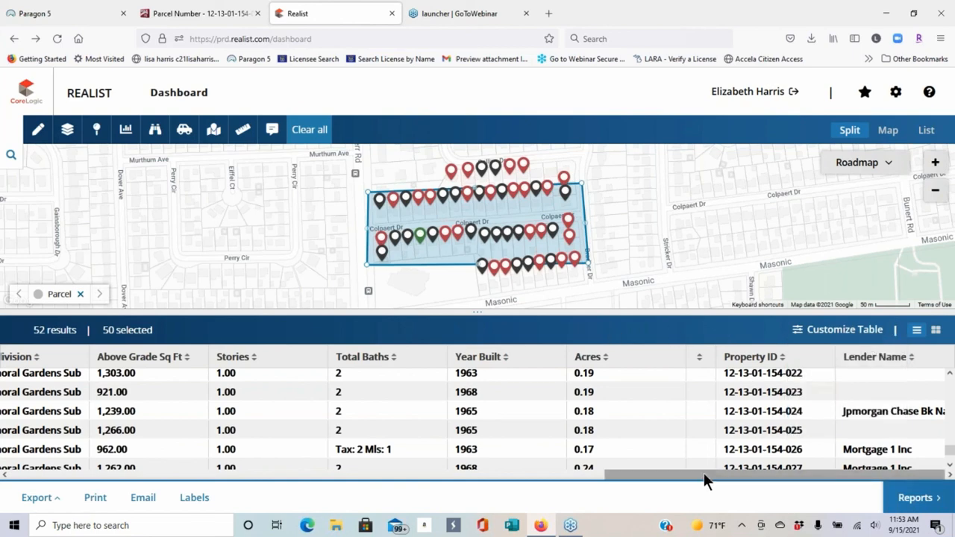
{"action": "left_click_drag", "start_coordinate": [707, 472], "coordinate": [204, 510]}
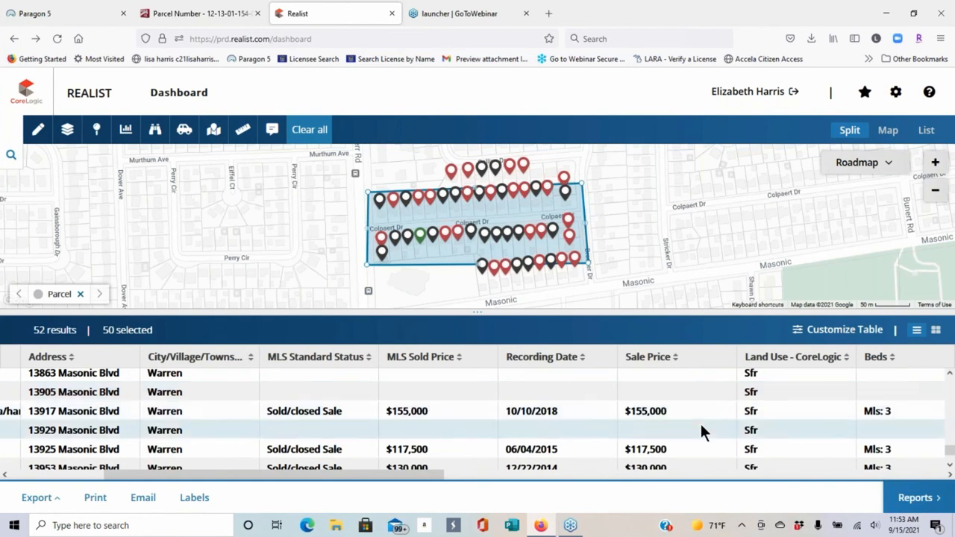
{"action": "scroll", "coordinate": [716, 424], "scroll_direction": "down", "scroll_amount": 1}
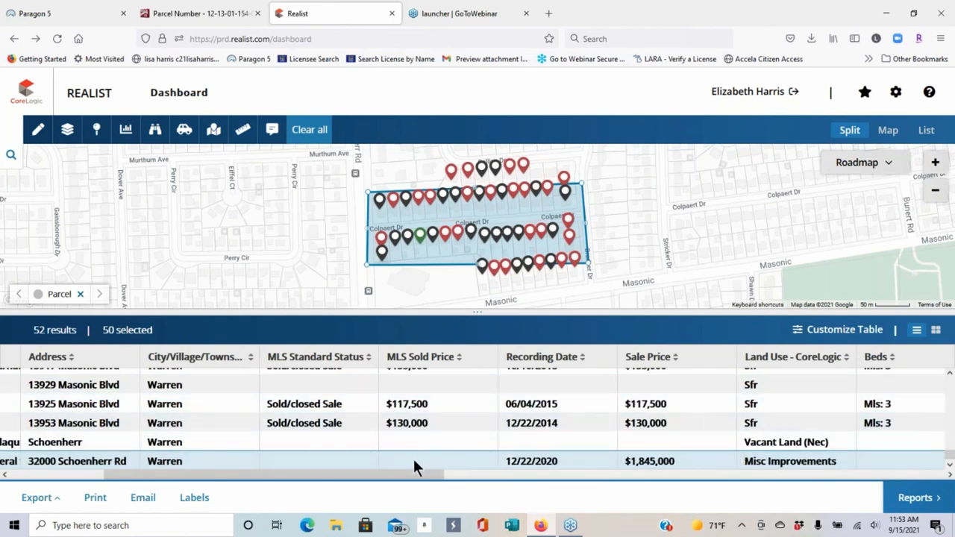
View the property details of the commercial parcel at the end of the list, go back, and clear all map tools
{"action": "left_click", "coordinate": [330, 459]}
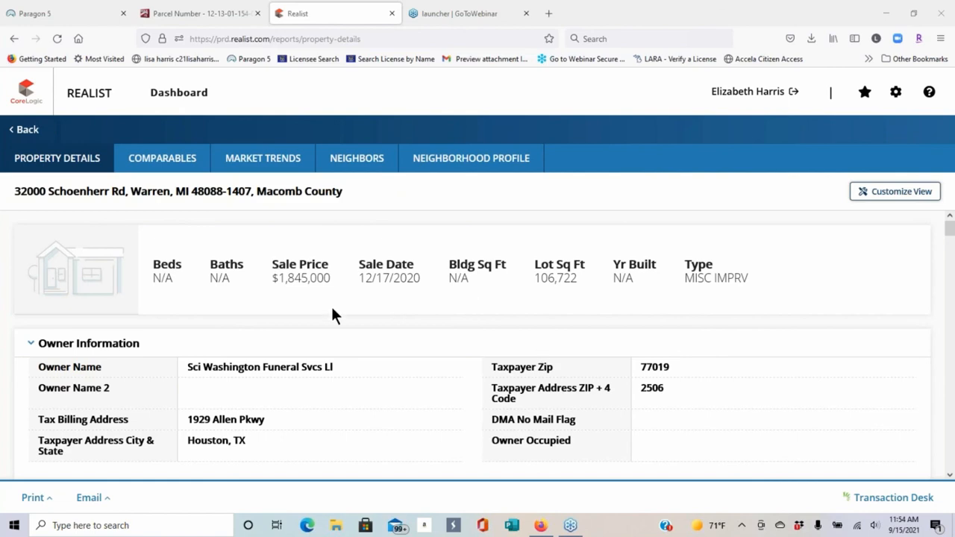
{"action": "left_click", "coordinate": [29, 131]}
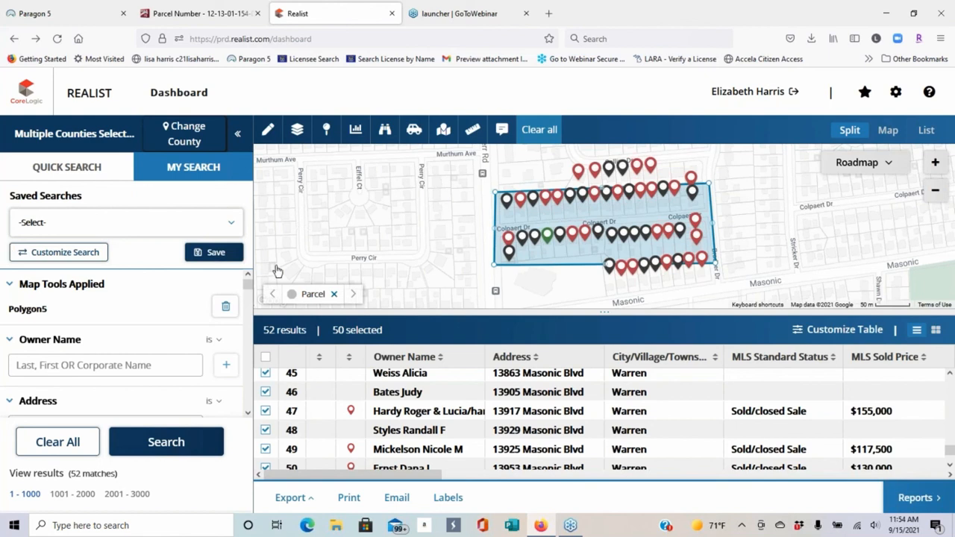
{"action": "left_click", "coordinate": [527, 133]}
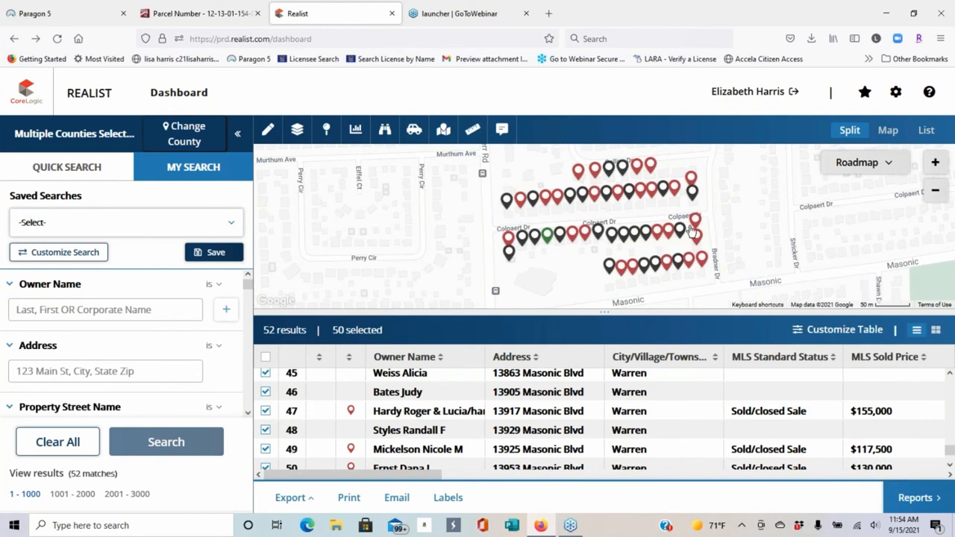
Clear all search criteria and results, collapsing and re-expanding the search panel along the way
{"action": "left_click", "coordinate": [59, 452]}
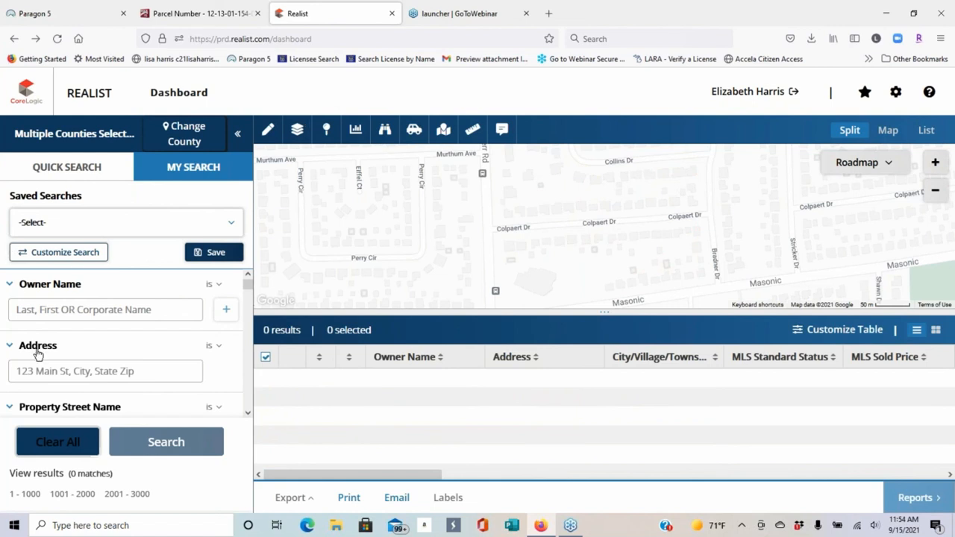
{"action": "scroll", "coordinate": [67, 336], "scroll_direction": "down", "scroll_amount": 1}
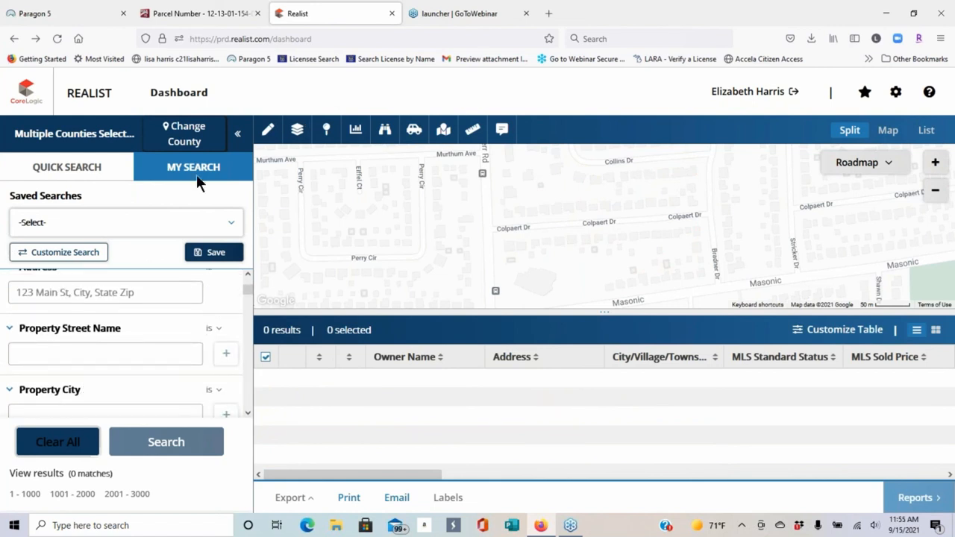
{"action": "left_click", "coordinate": [235, 138]}
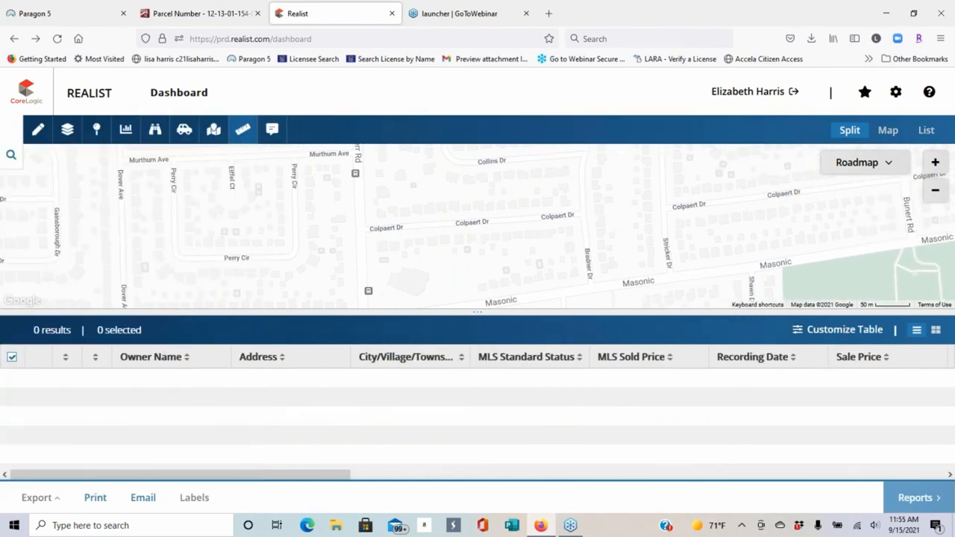
{"action": "left_click", "coordinate": [10, 158]}
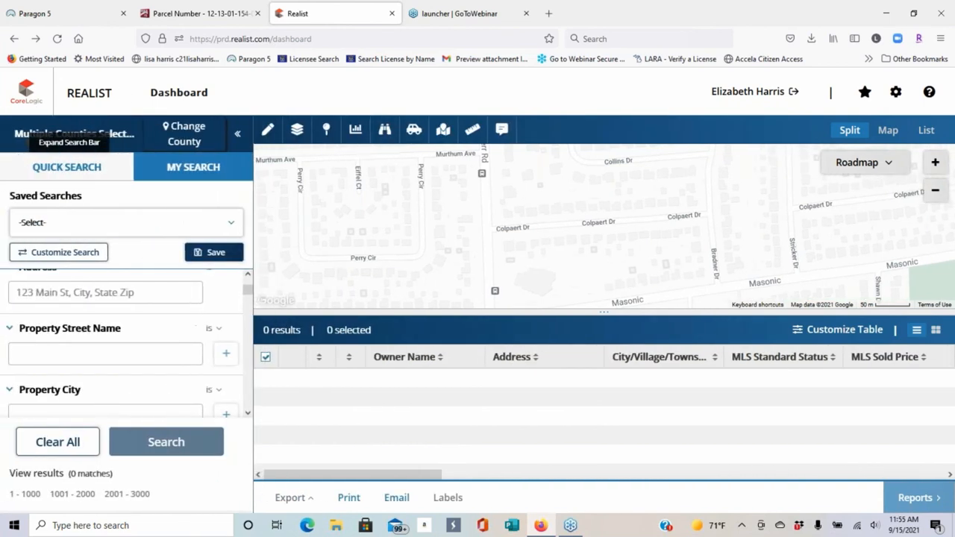
{"action": "scroll", "coordinate": [47, 286], "scroll_direction": "up", "scroll_amount": 2}
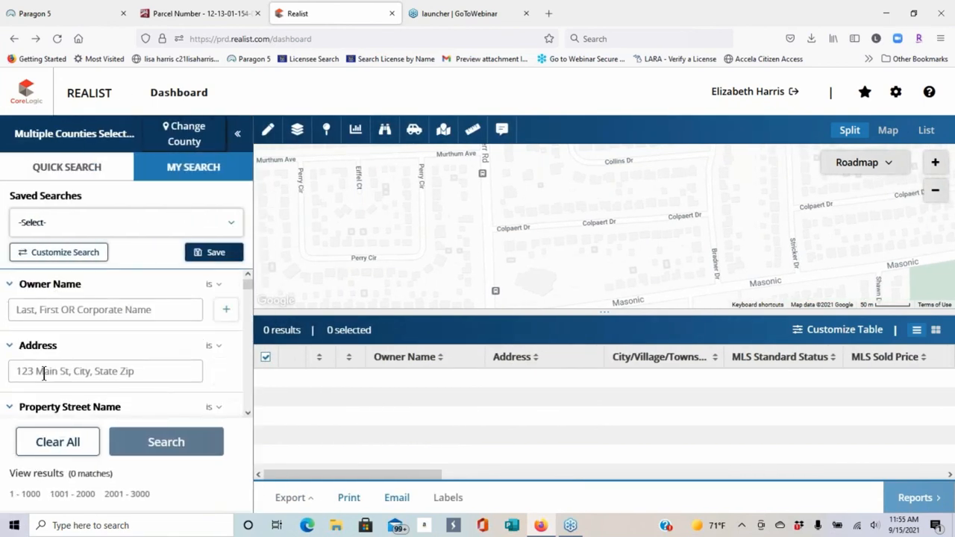
Enter the property's street address in the Address search field and run the search
{"action": "left_click", "coordinate": [43, 374]}
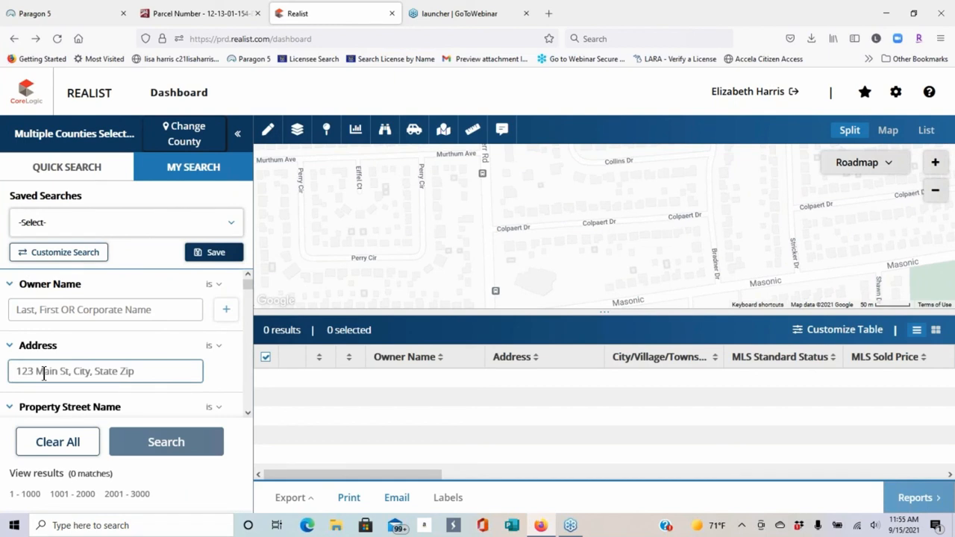
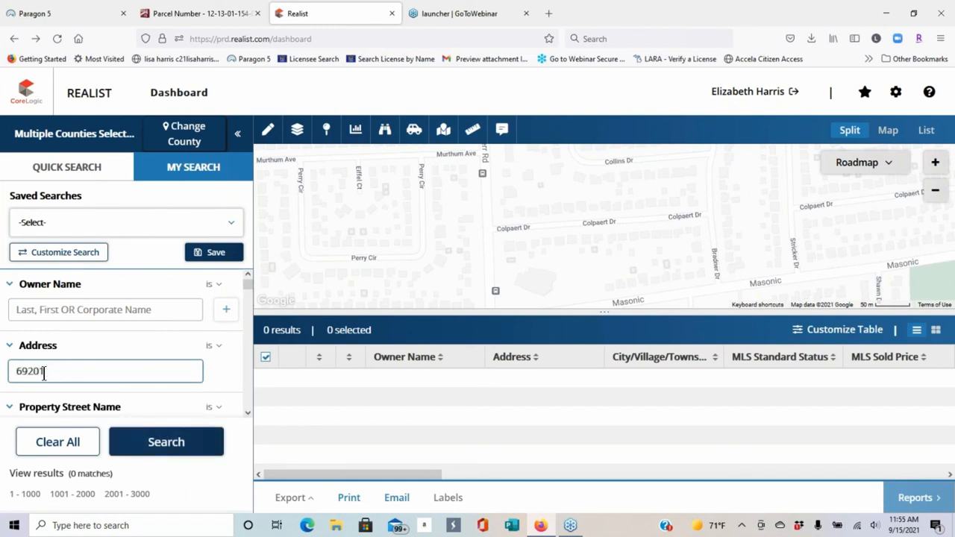
{"action": "left_click", "coordinate": [179, 445]}
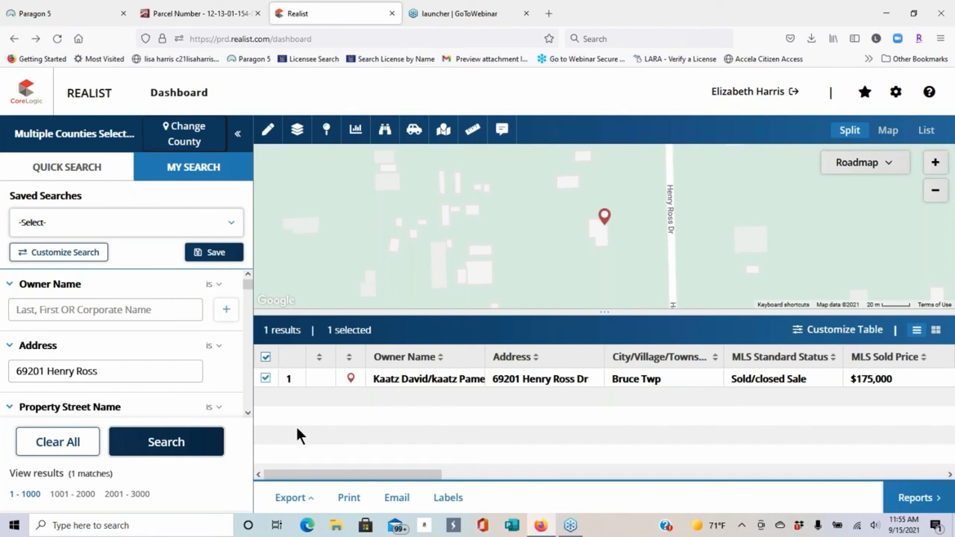
Open the found property's details and scroll through its owner, location, tax, assessment and characteristics sections, then return to the dashboard
{"action": "left_click", "coordinate": [536, 379]}
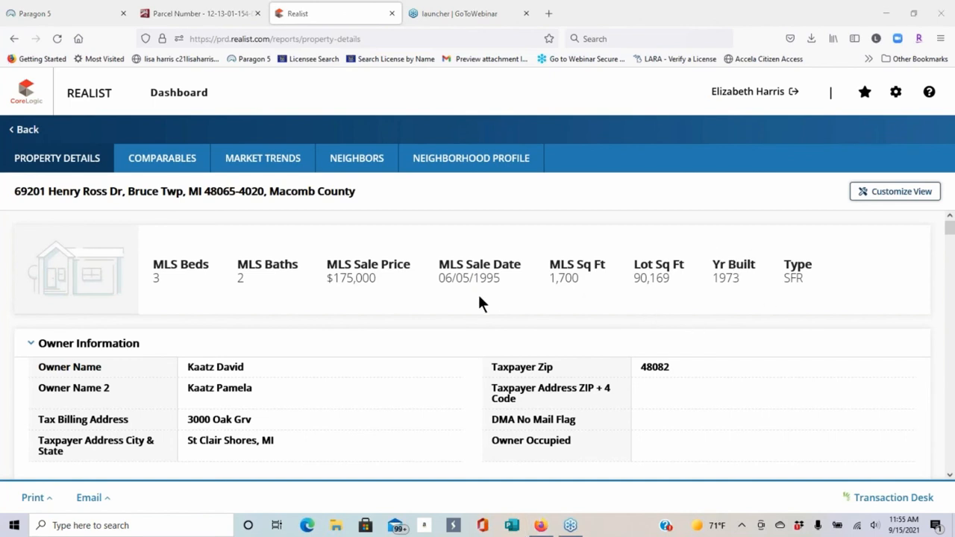
{"action": "scroll", "coordinate": [388, 317], "scroll_direction": "down", "scroll_amount": 10}
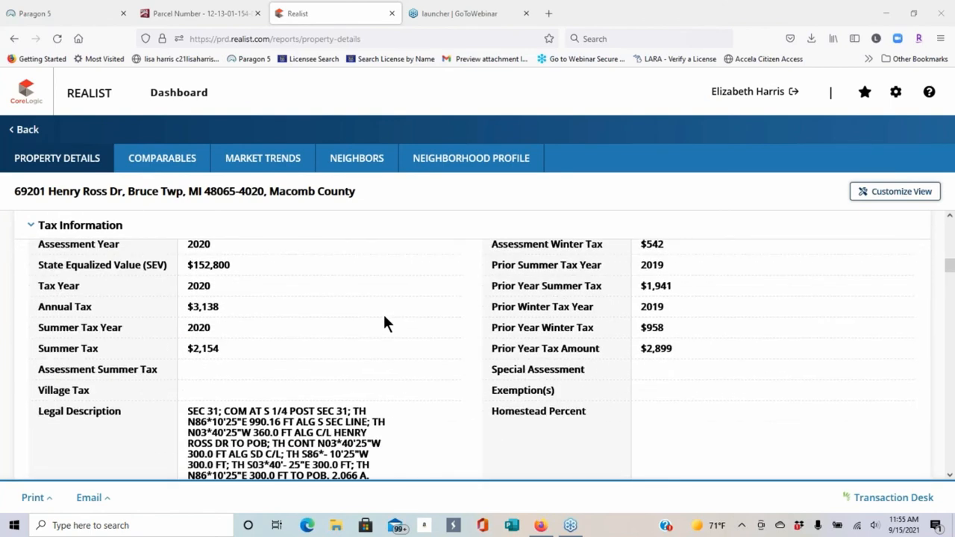
{"action": "scroll", "coordinate": [384, 322], "scroll_direction": "down", "scroll_amount": 2}
{"action": "scroll", "coordinate": [432, 345], "scroll_direction": "down", "scroll_amount": 3}
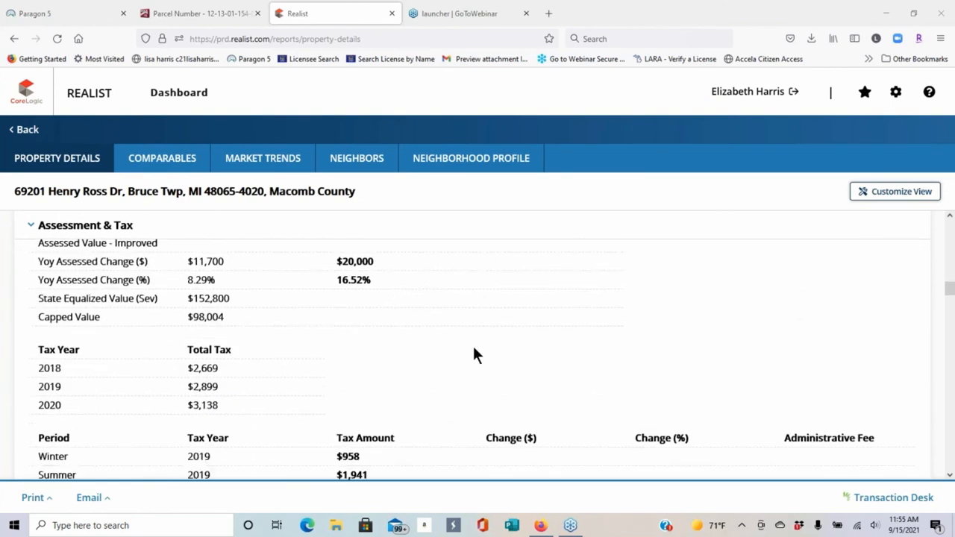
{"action": "scroll", "coordinate": [482, 336], "scroll_direction": "down", "scroll_amount": 2}
{"action": "scroll", "coordinate": [482, 336], "scroll_direction": "up", "scroll_amount": 4}
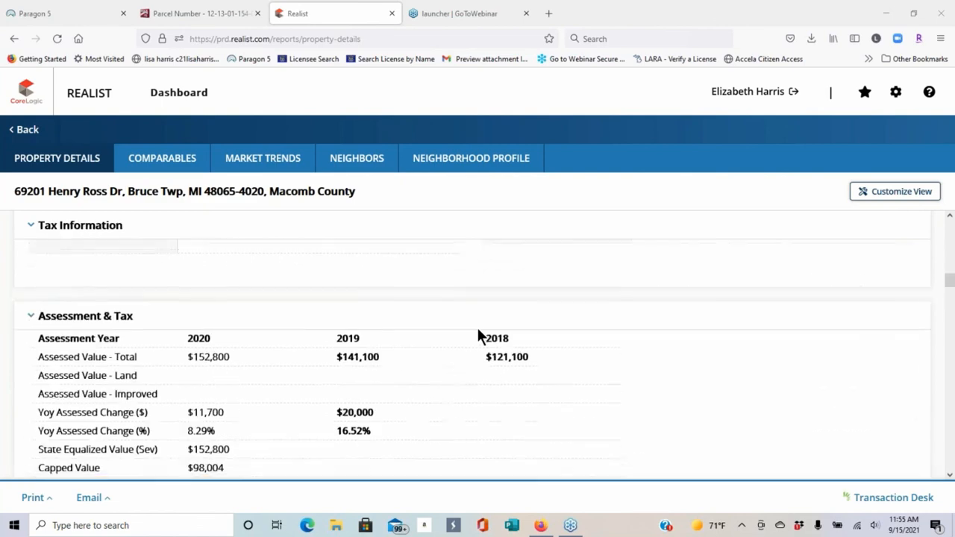
{"action": "scroll", "coordinate": [477, 328], "scroll_direction": "up", "scroll_amount": 8}
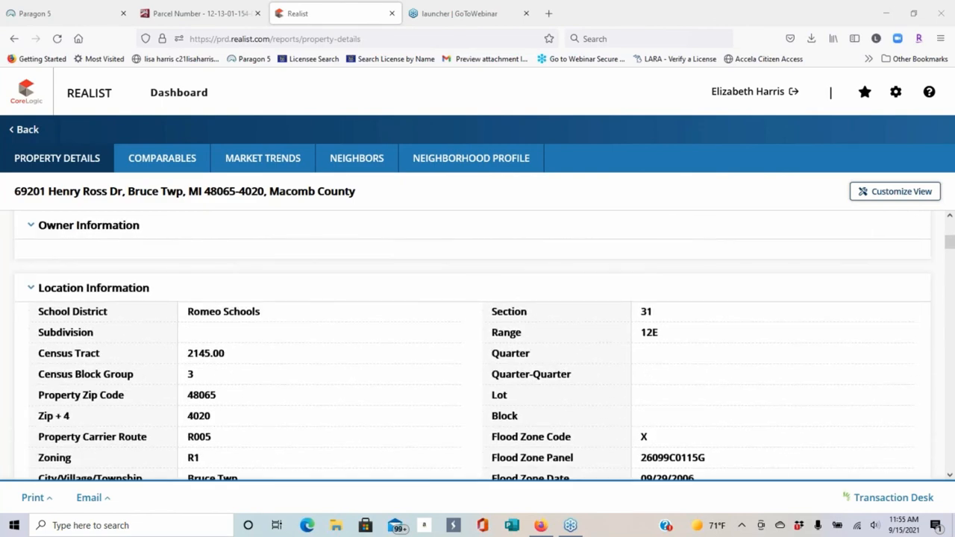
{"action": "scroll", "coordinate": [444, 333], "scroll_direction": "down", "scroll_amount": 4}
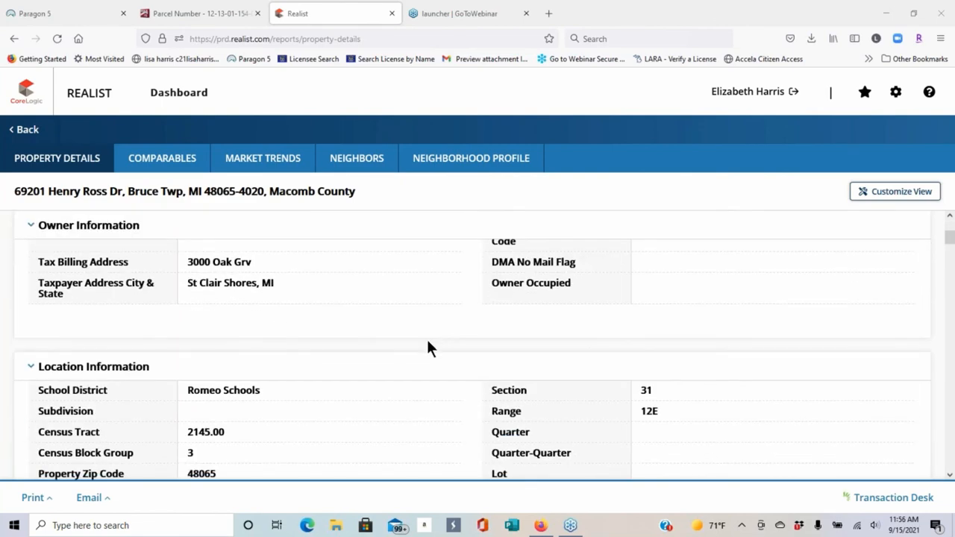
{"action": "scroll", "coordinate": [427, 347], "scroll_direction": "down", "scroll_amount": 4}
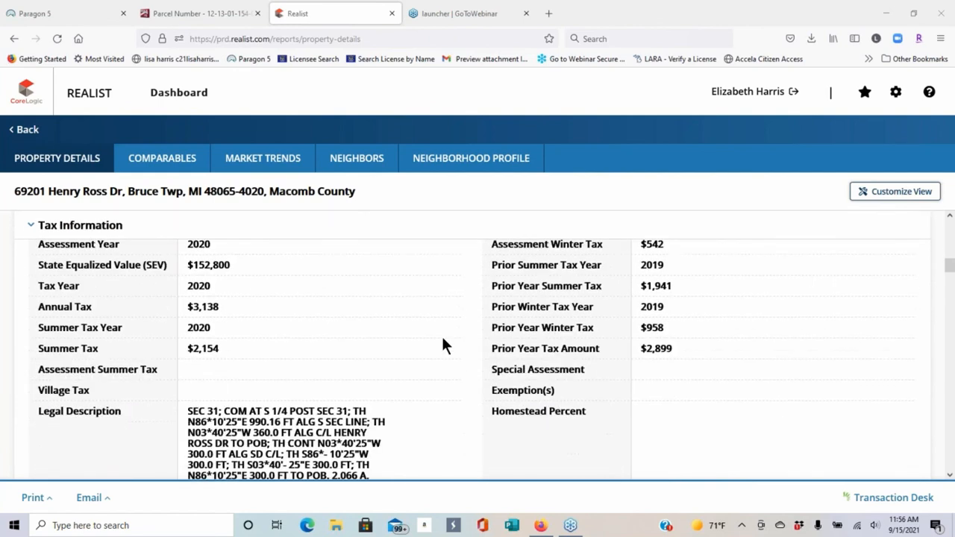
{"action": "scroll", "coordinate": [416, 346], "scroll_direction": "down", "scroll_amount": 2}
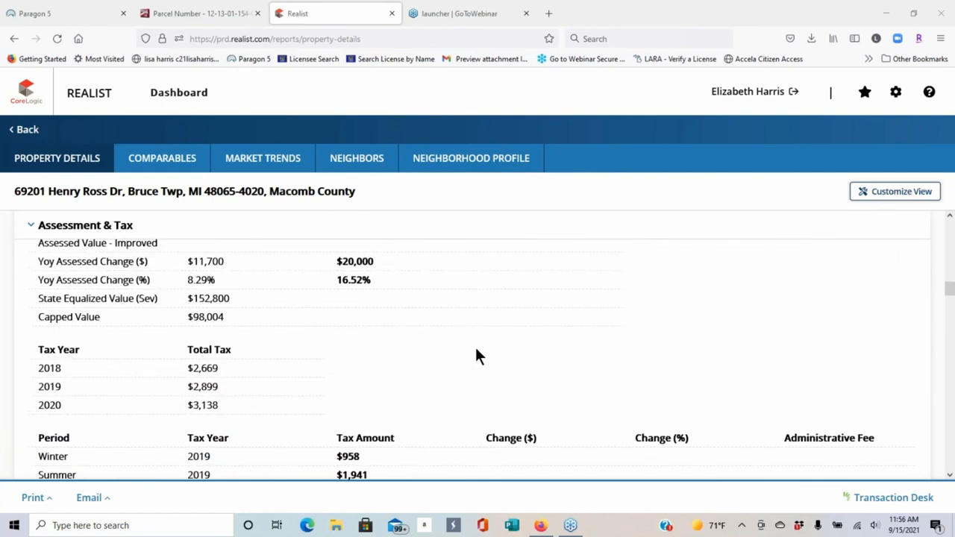
{"action": "scroll", "coordinate": [476, 351], "scroll_direction": "down", "scroll_amount": 5}
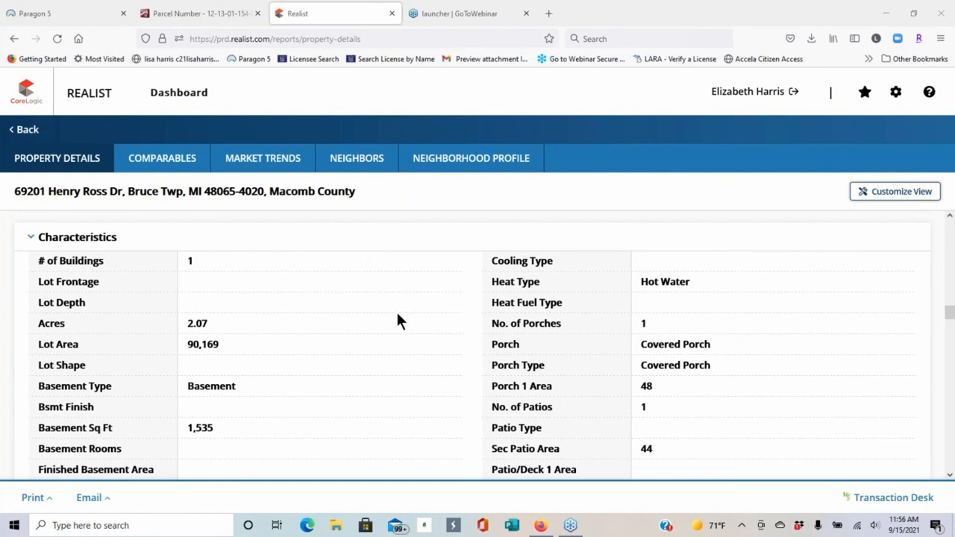
{"action": "scroll", "coordinate": [397, 311], "scroll_direction": "down", "scroll_amount": 4}
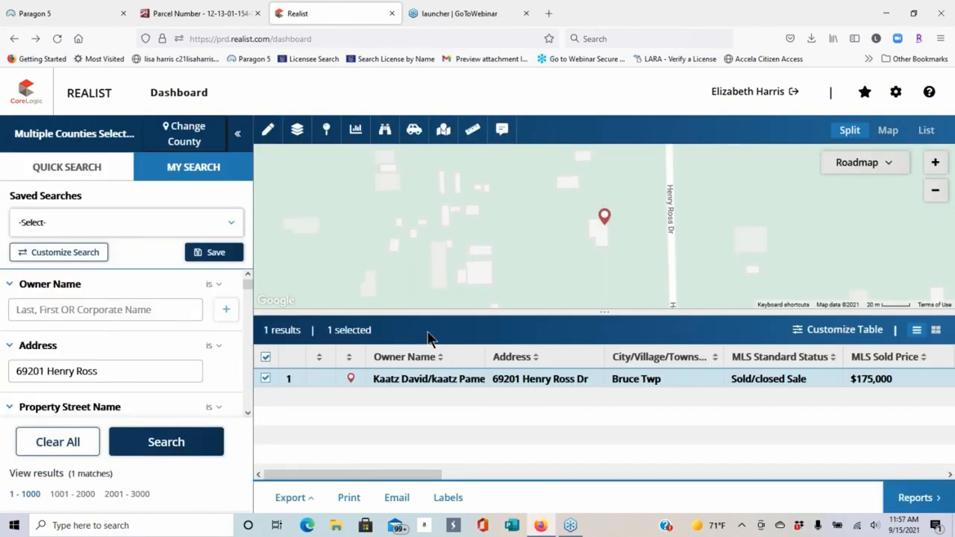